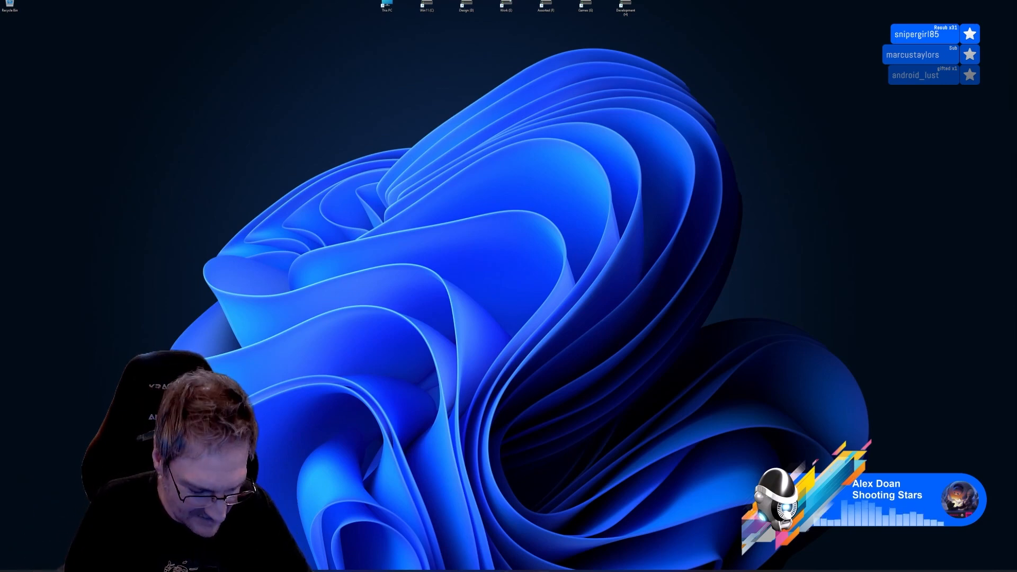
Open the copied Discord image link in the web browser, enlarge the pistol render to inspect it, and close the browser window
click(467, 571)
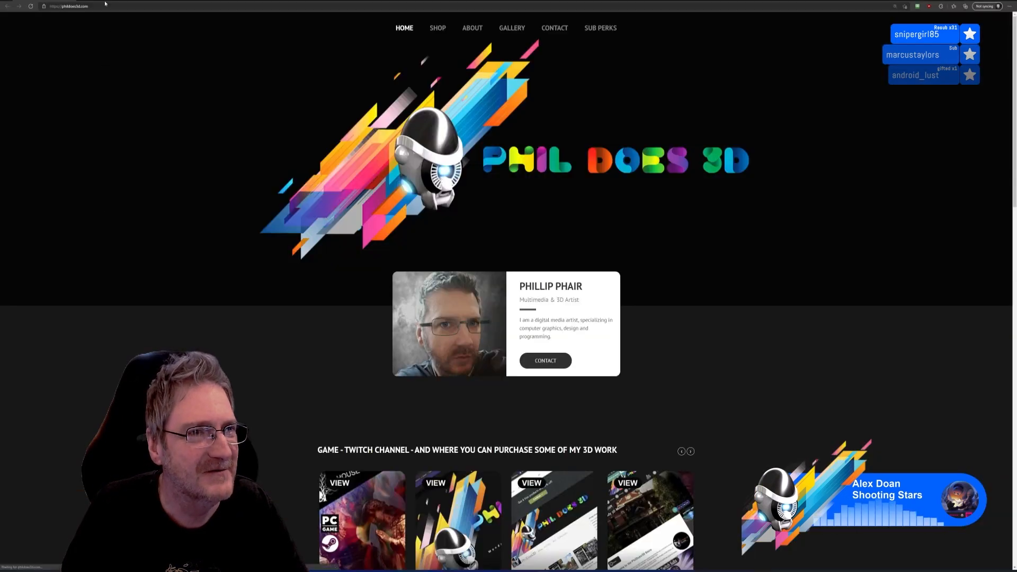
click(105, 6)
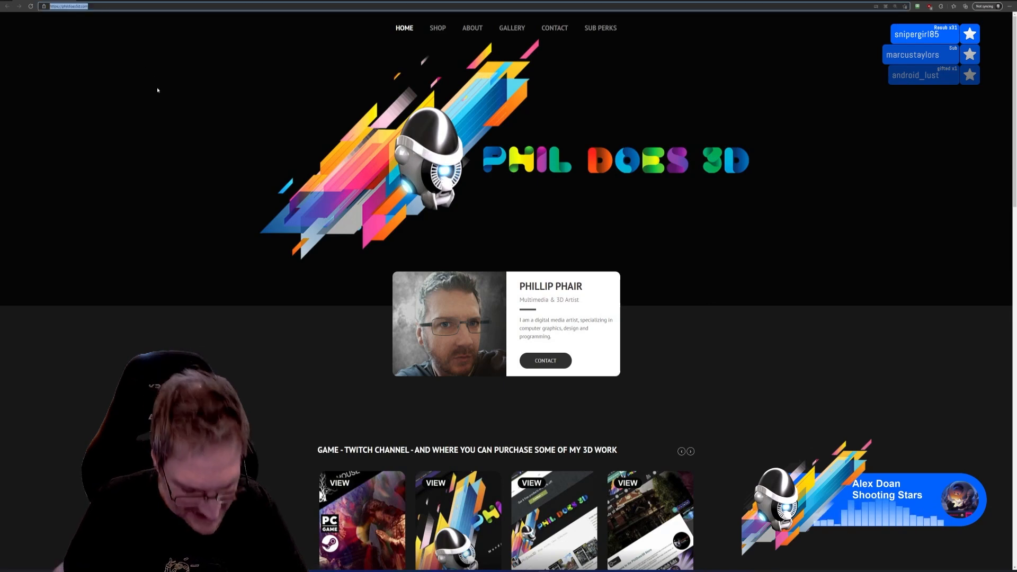
key(ctrl+v)
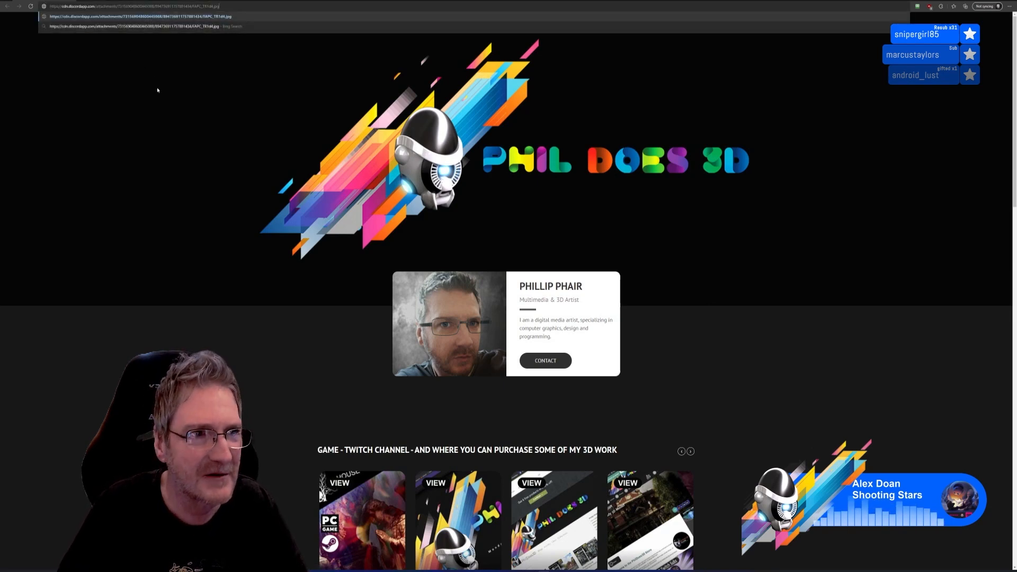
key(Return)
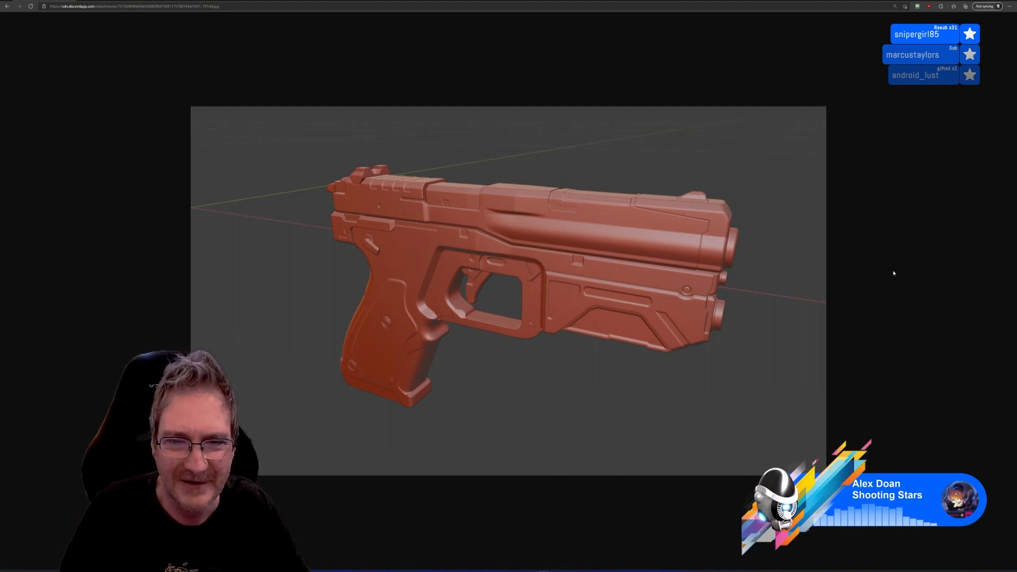
ctrl+scroll(894, 273, up, 2)
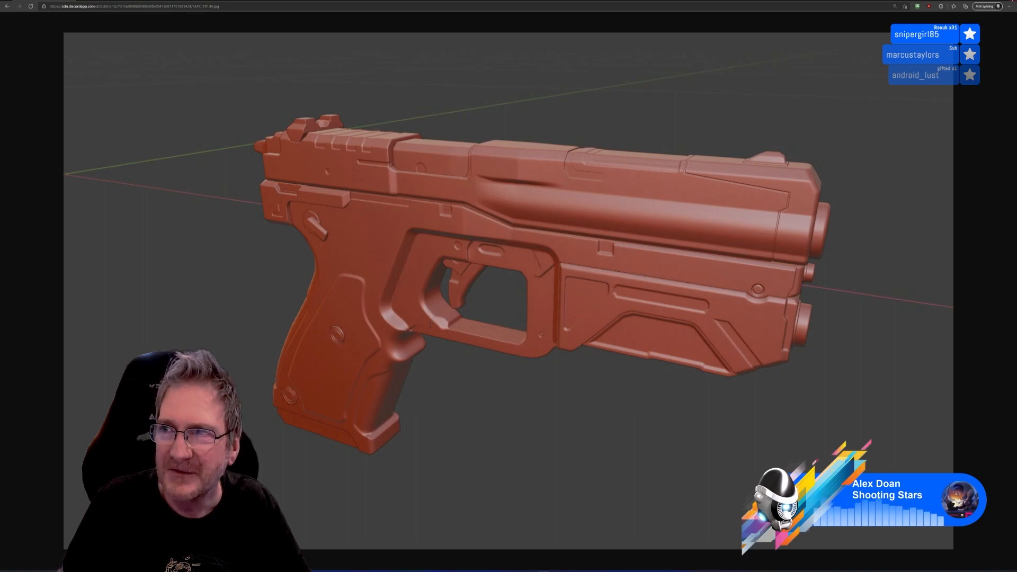
click(1012, 1)
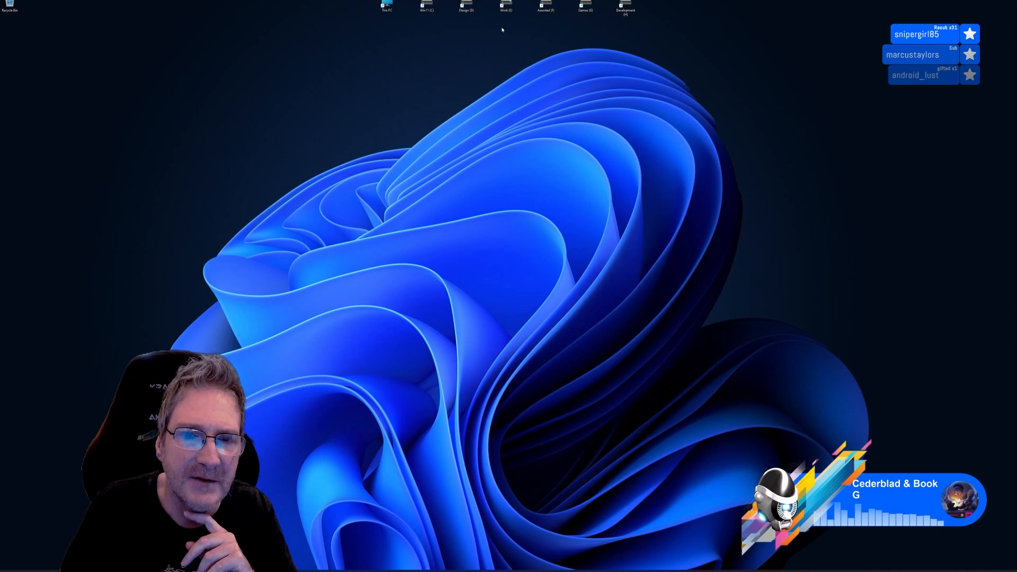
Look through the top-level folders of the Win11 (C:) drive and the Assorted (F:) drive, closing each window after viewing
double_click(427, 7)
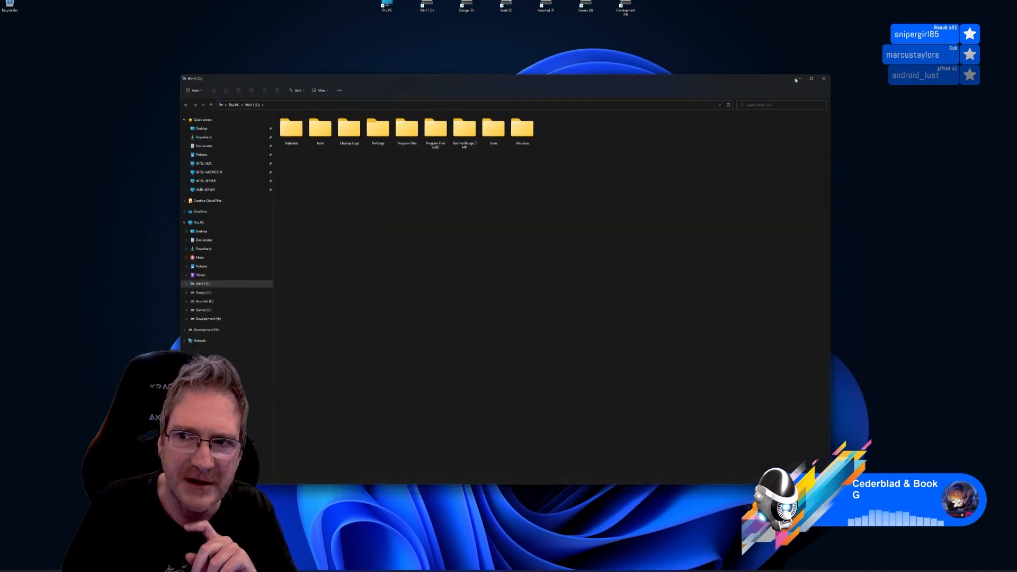
click(824, 79)
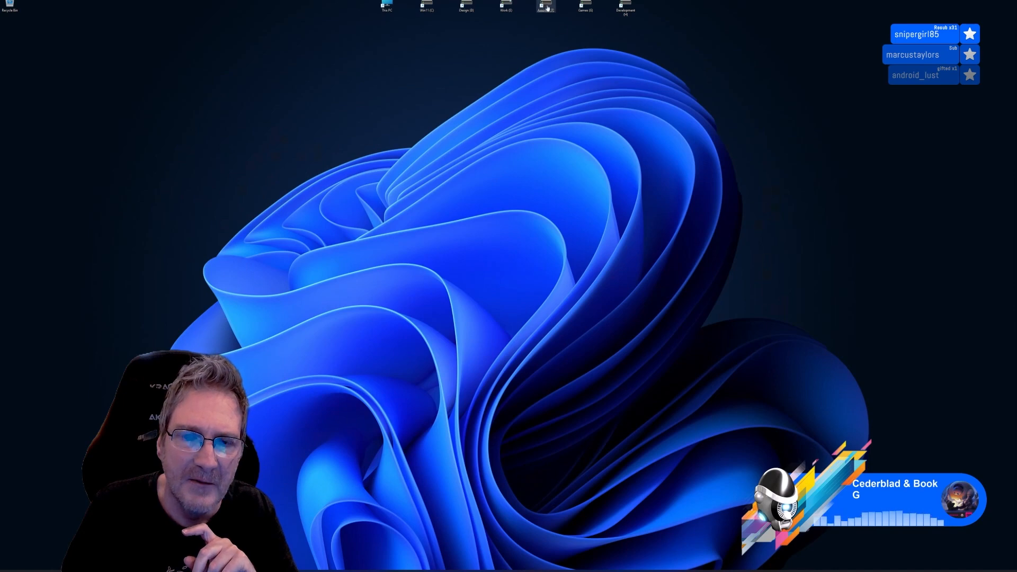
double_click(545, 6)
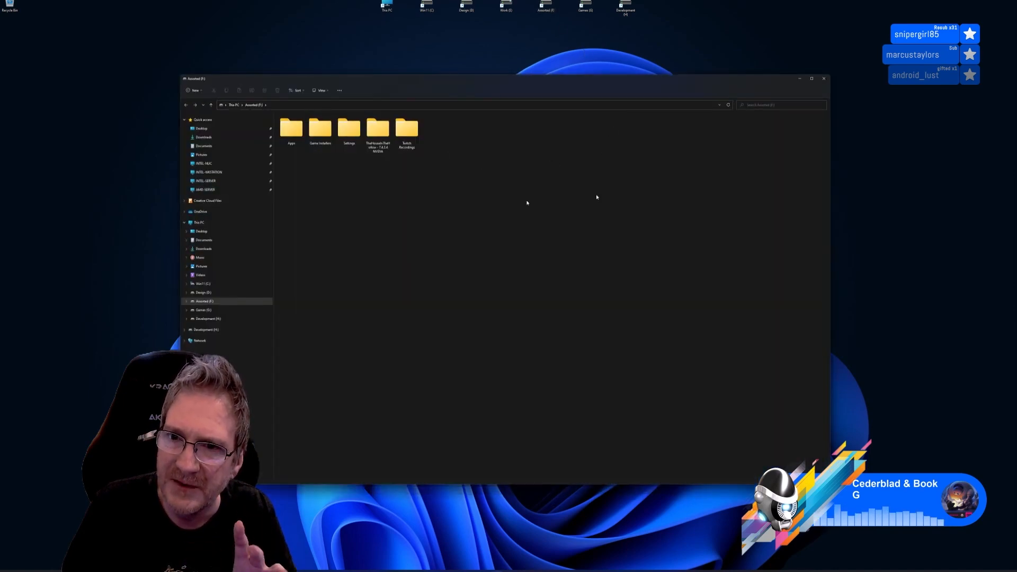
click(824, 78)
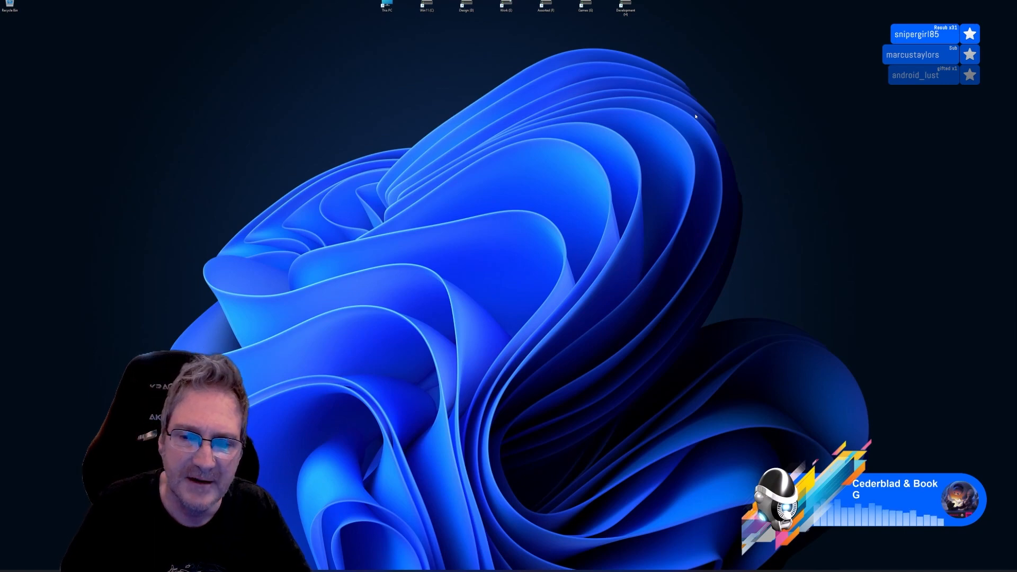
Check the Maintenance details under Security and Maintenance in Control Panel, and close both Control Panel windows
click(472, 560)
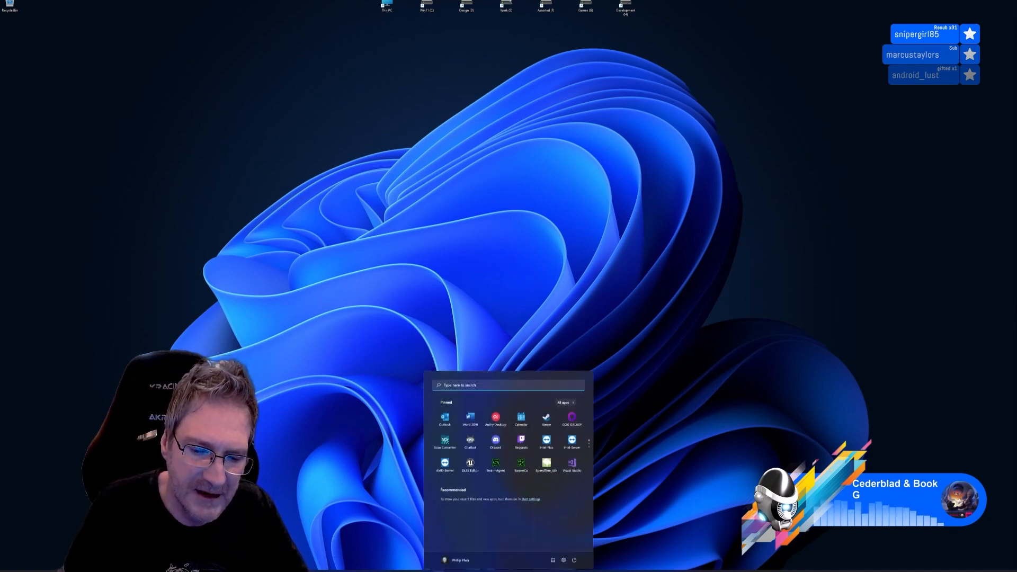
click(468, 383)
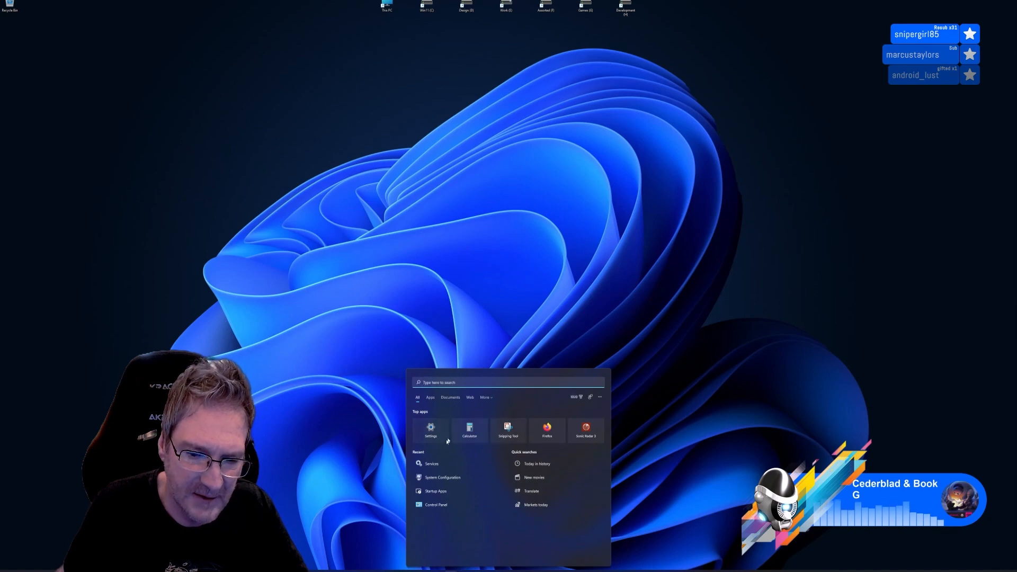
click(436, 505)
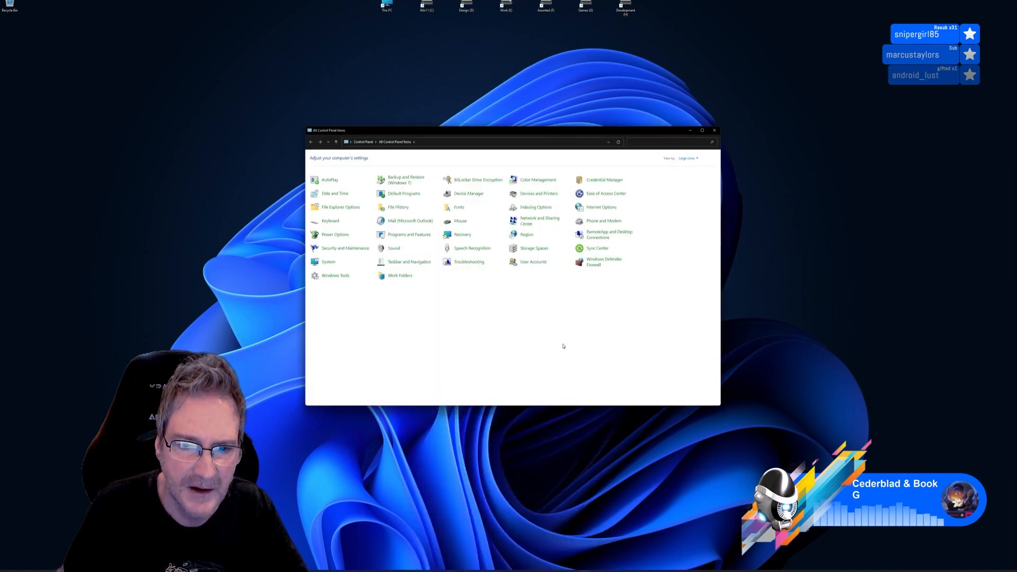
click(344, 251)
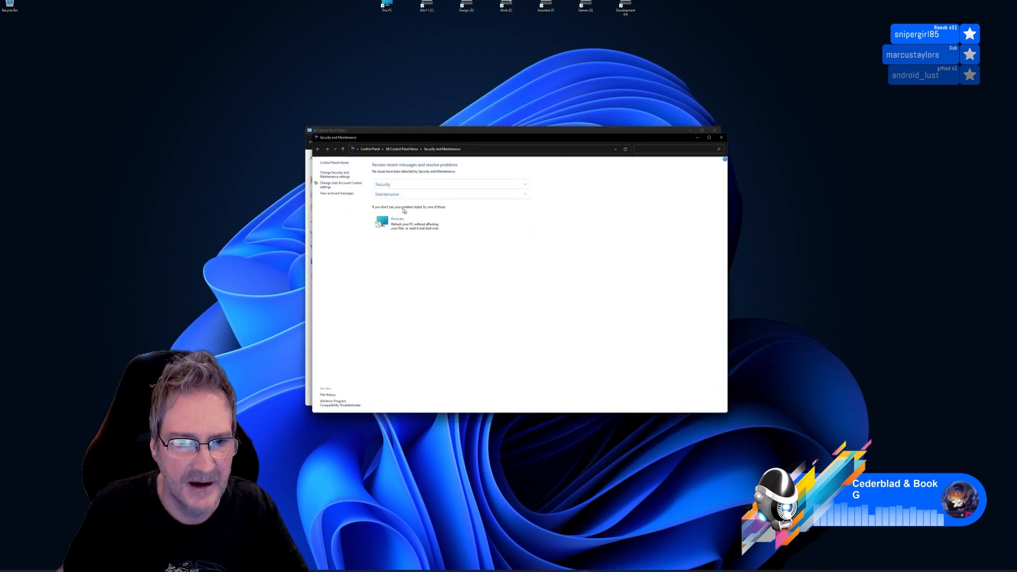
click(527, 195)
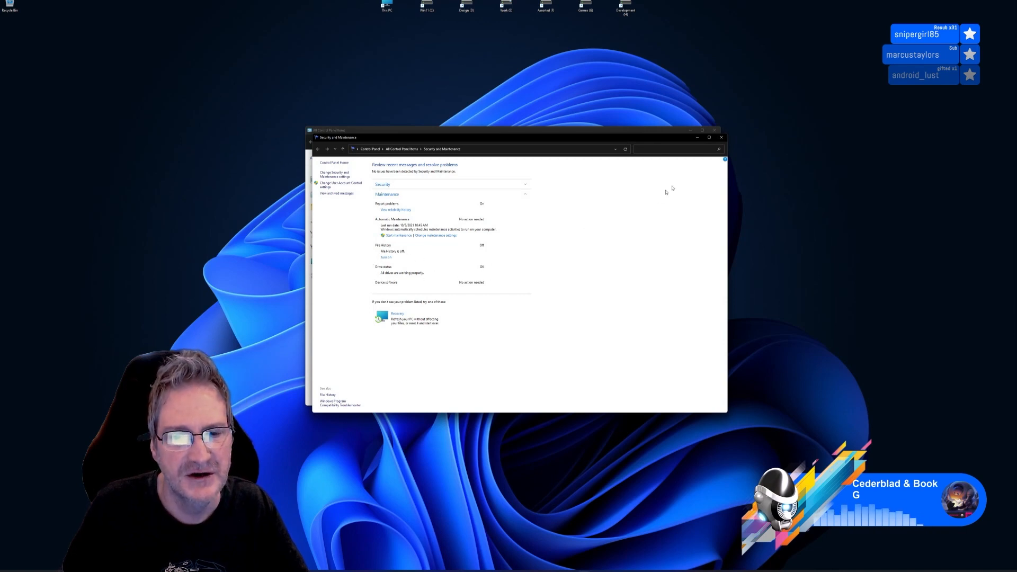
click(721, 137)
click(715, 131)
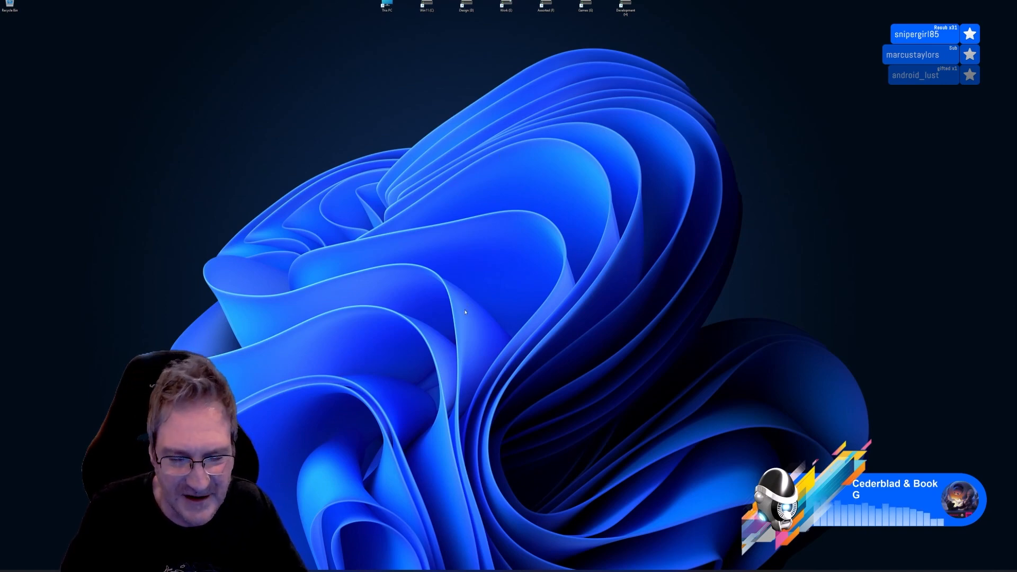
Switch to 3ds Max and frame the whole ornate gate model in all viewports
click(579, 571)
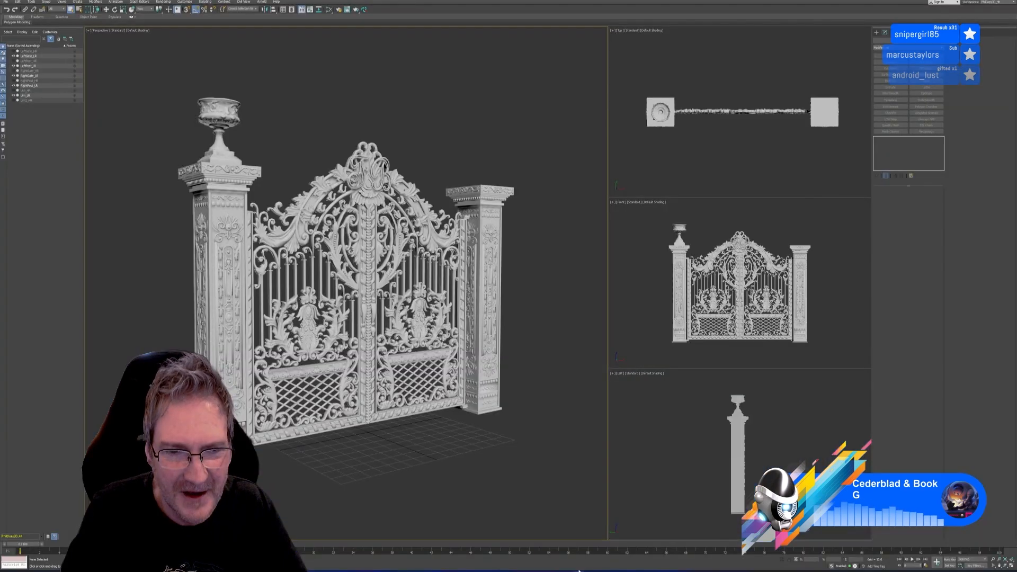
alt+middle_drag(534, 316, 541, 311)
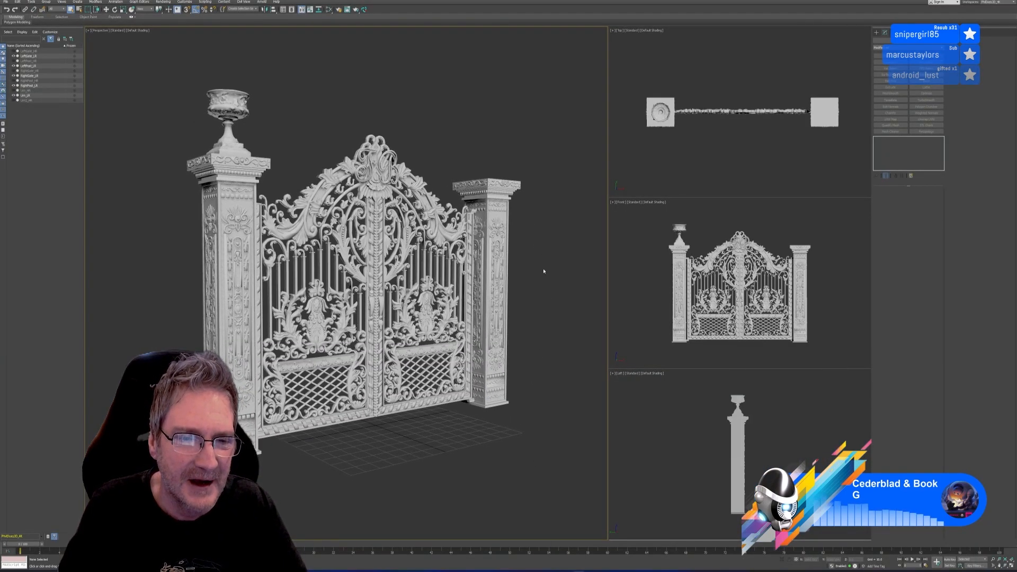
click(1006, 560)
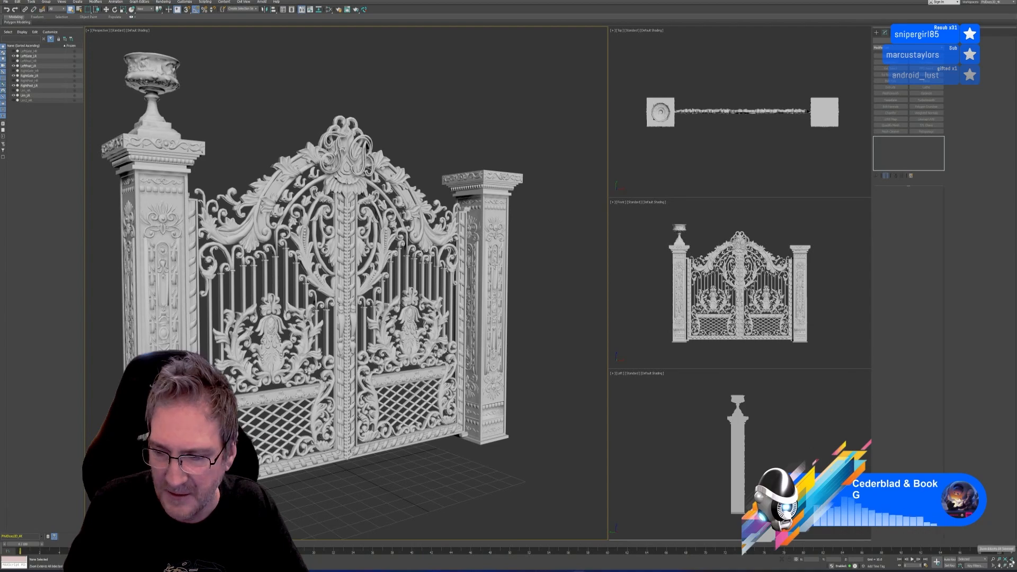
click(1006, 560)
mouse_move(379, 467)
alt+middle_down()
mouse_move(455, 461)
mouse_move(374, 462)
mouse_move(388, 466)
alt+middle_up()
click(291, 408)
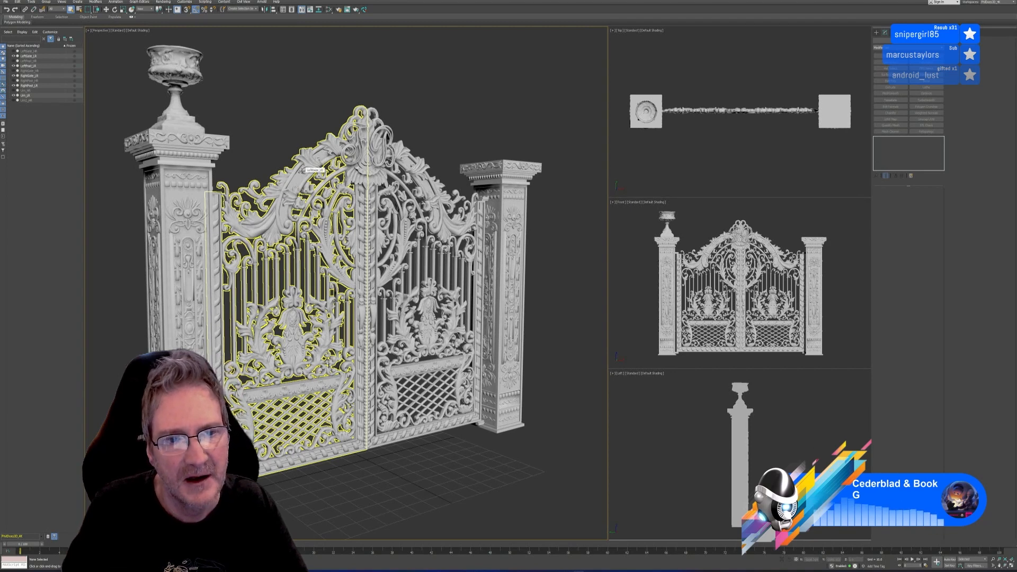
Compare the left and right gate doors by selecting each in turn, examine the central crest up close, and clear the selection
click(303, 169)
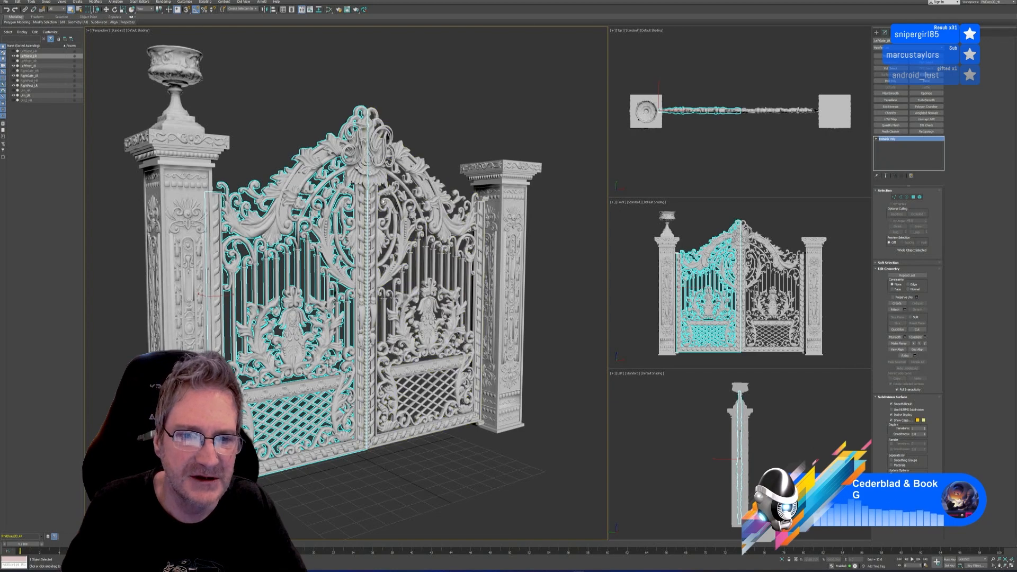
click(426, 191)
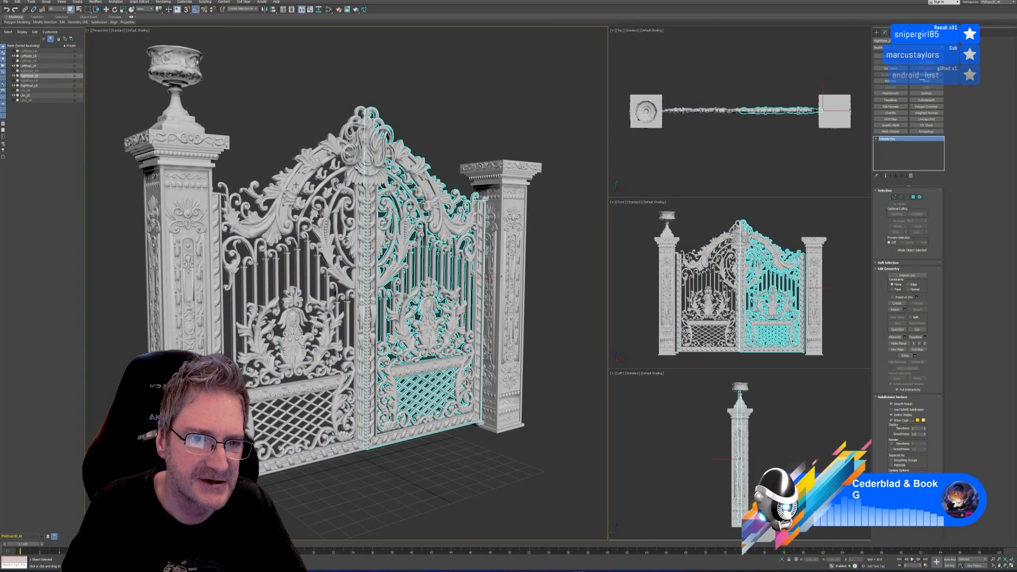
key(ctrl+z)
click(424, 186)
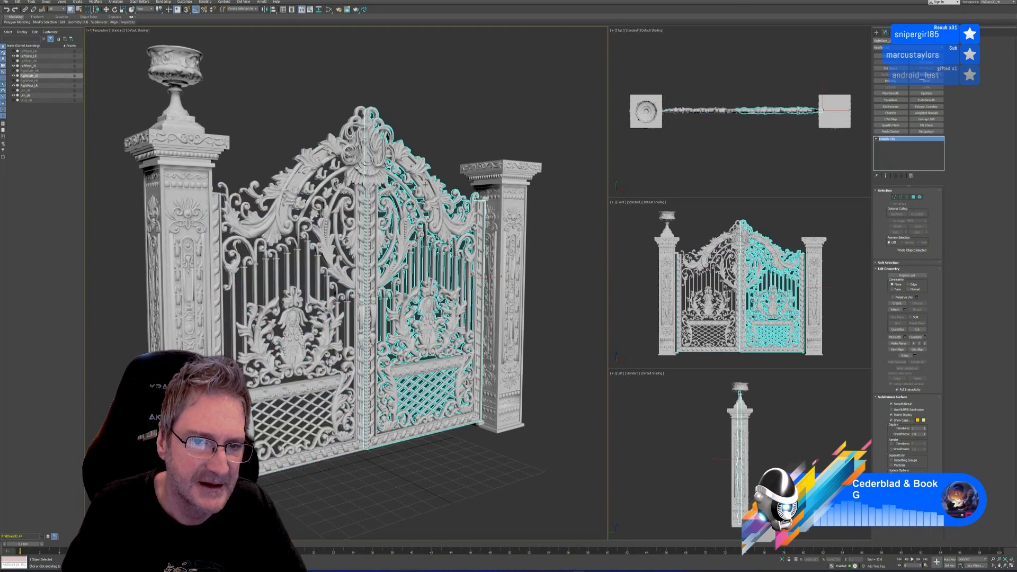
click(308, 176)
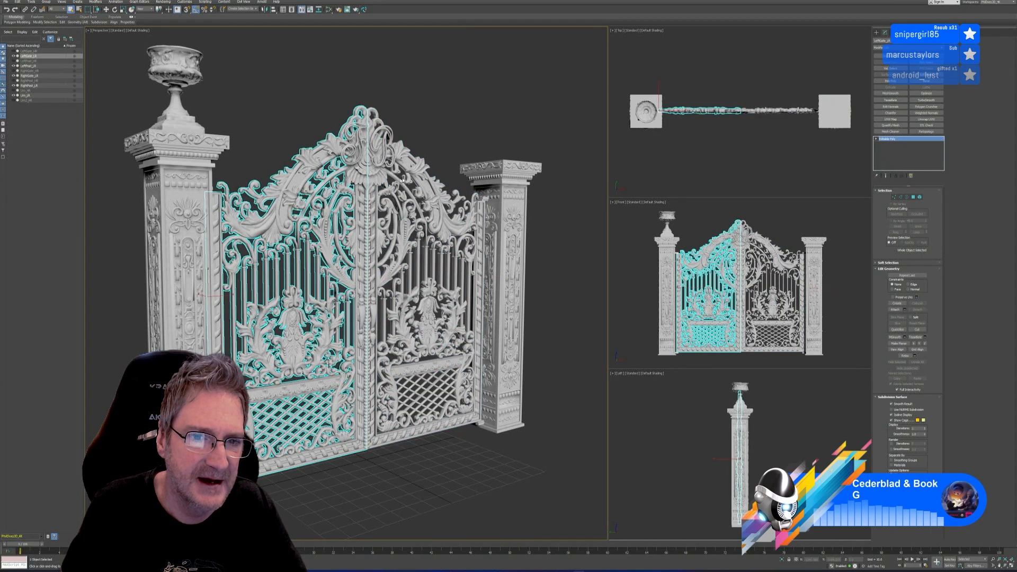
click(426, 175)
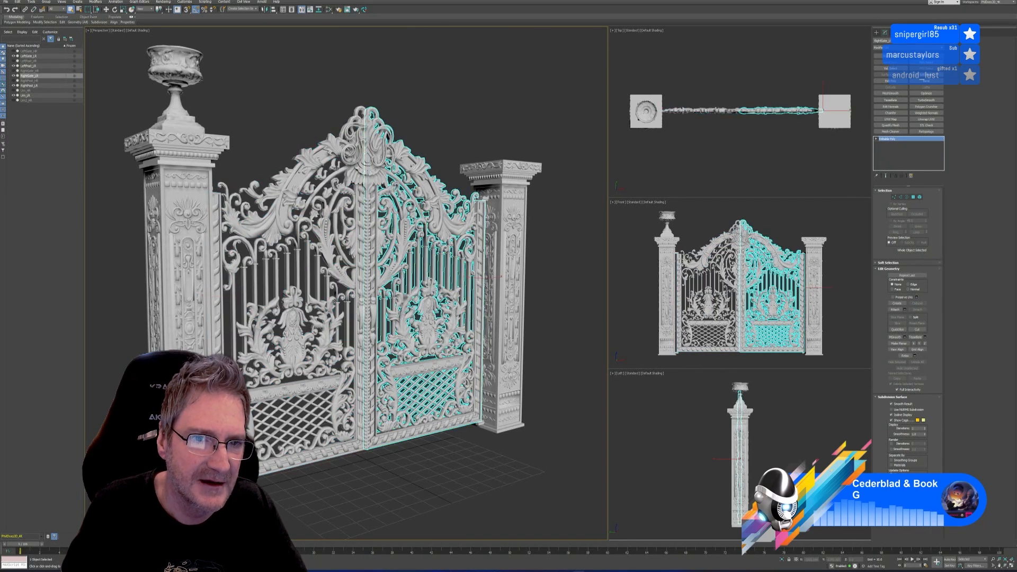
click(353, 151)
scroll(352, 151, up, 5)
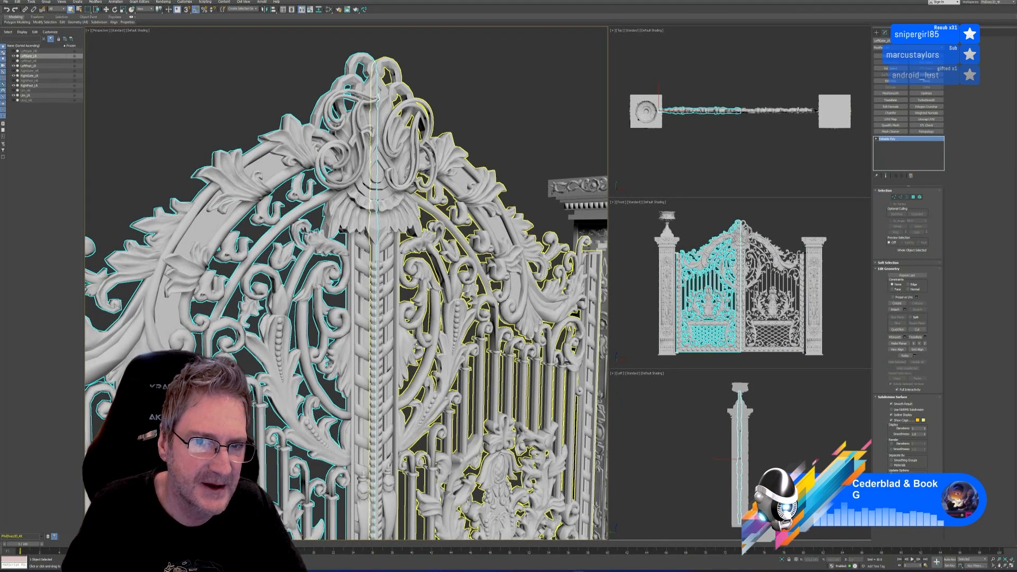
scroll(371, 166, down, 10)
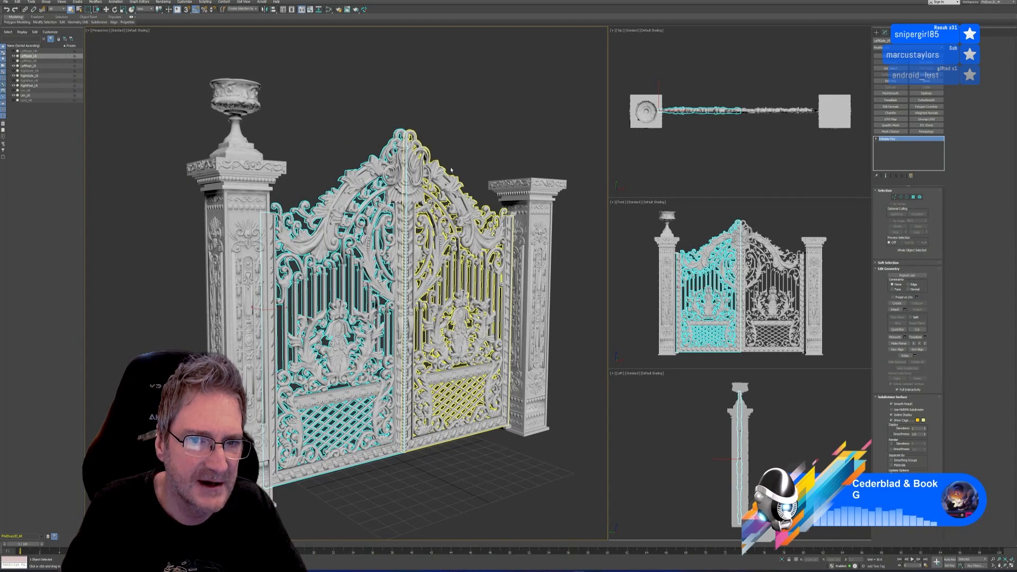
middle_drag(453, 131, 430, 135)
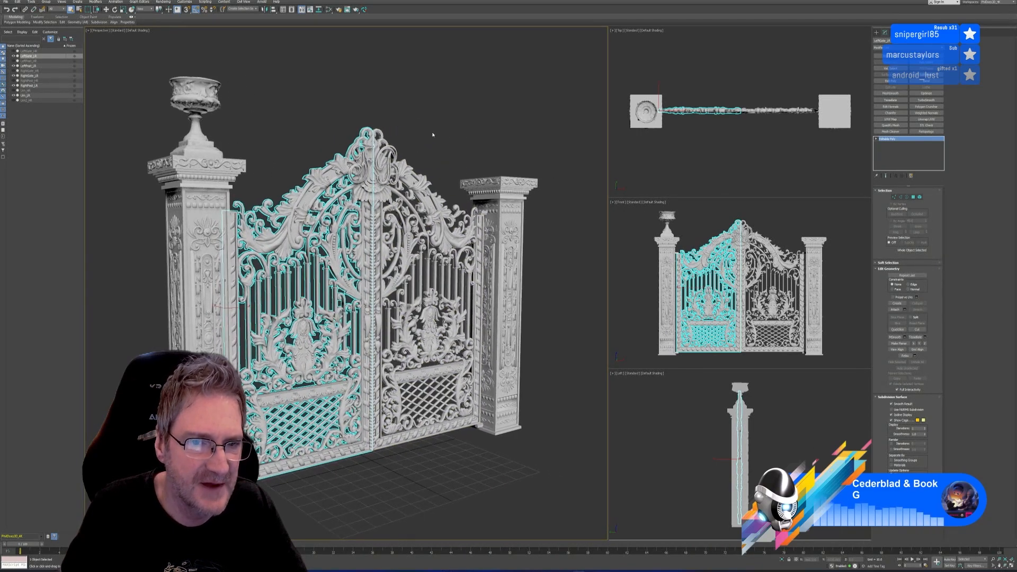
click(433, 134)
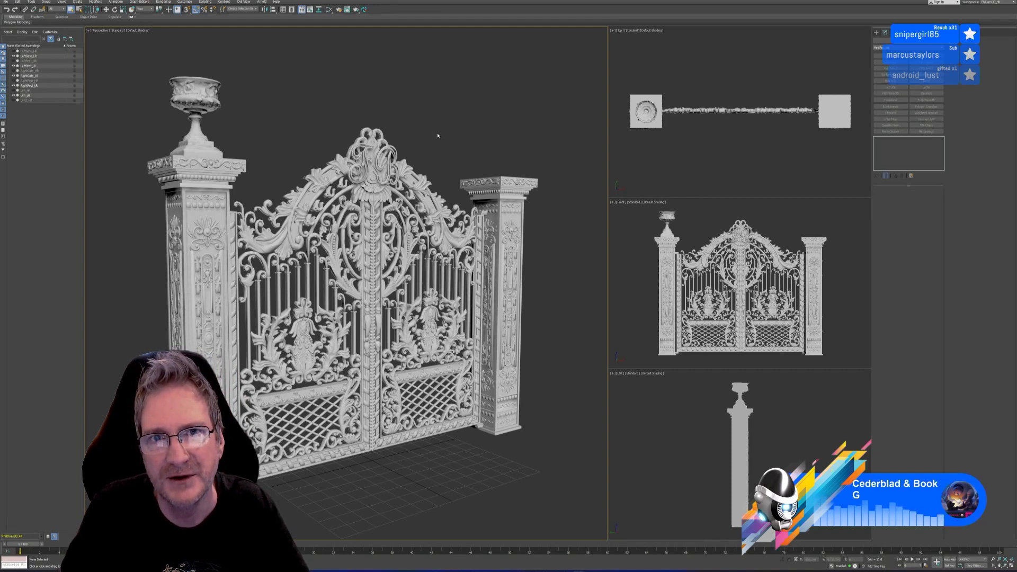
Examine the upper gate ornament closely and from another angle, highlighting the left and right doors alternately to show their separation
scroll(418, 172, up, 3)
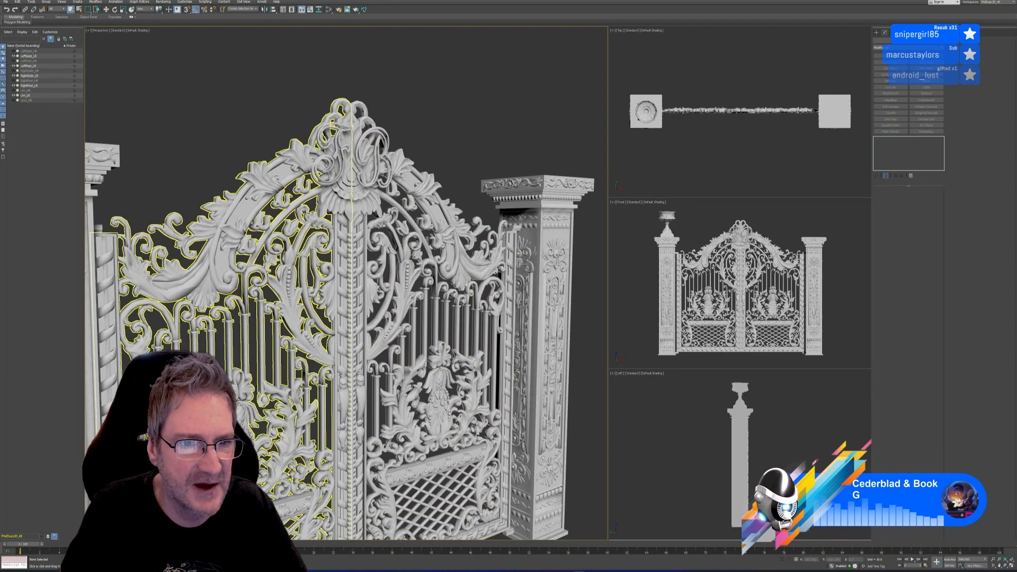
click(281, 519)
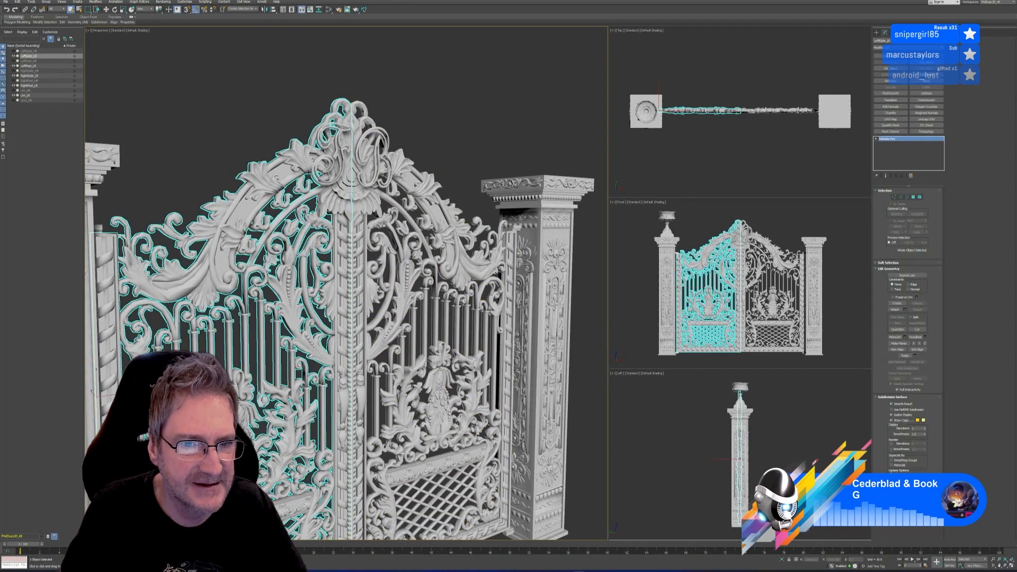
click(418, 185)
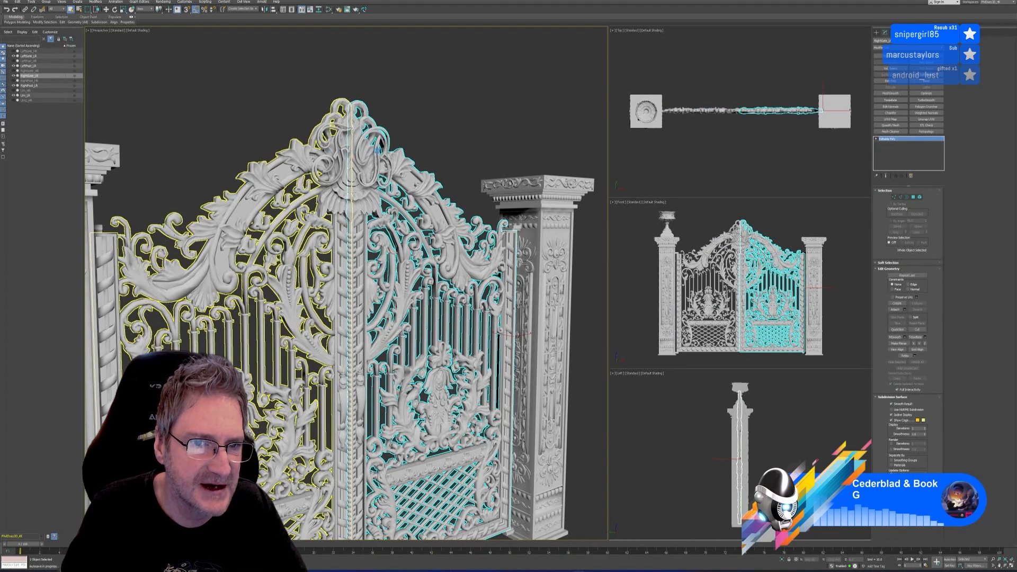
scroll(378, 150, down, 3)
alt+middle_drag(477, 147, 448, 139)
click(449, 139)
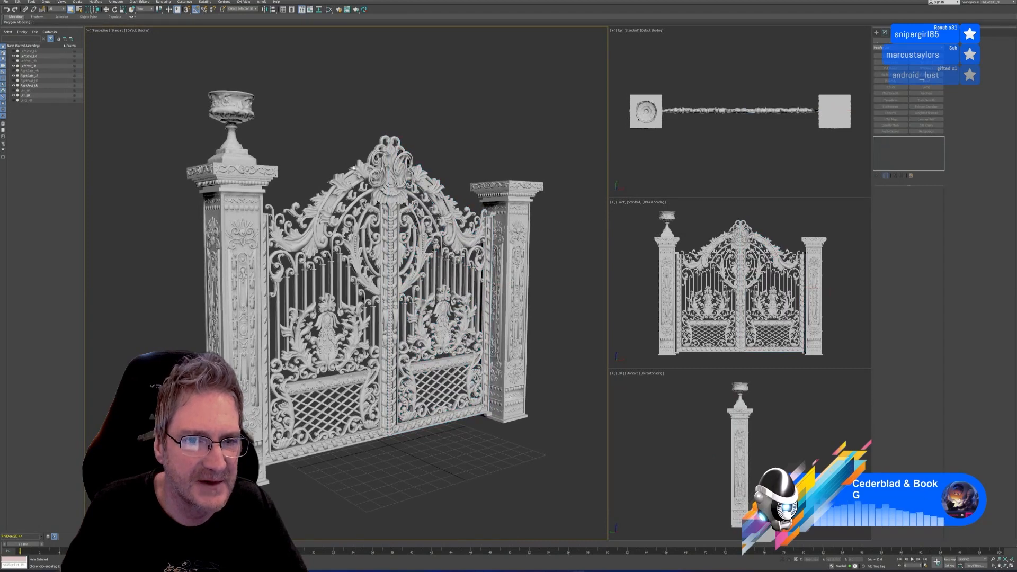
click(377, 169)
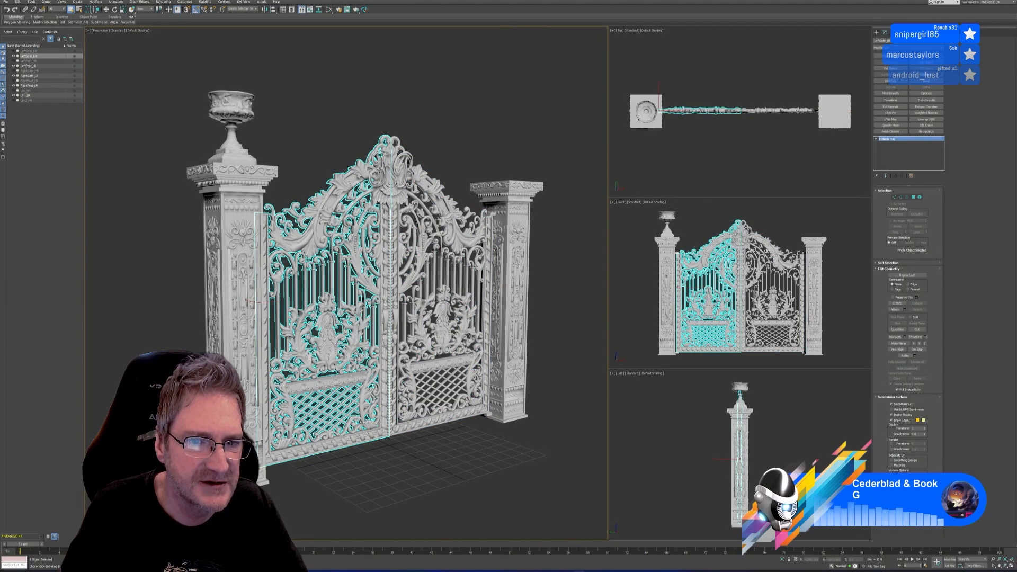
click(427, 180)
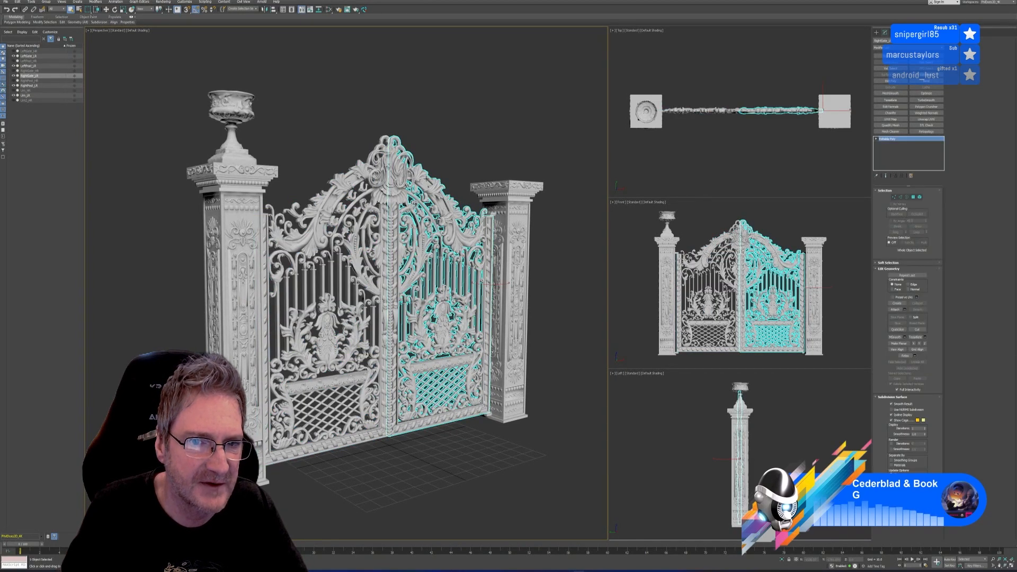
Select the left post, right post and urn in turn to show they are separate objects, and clear the selection
click(448, 126)
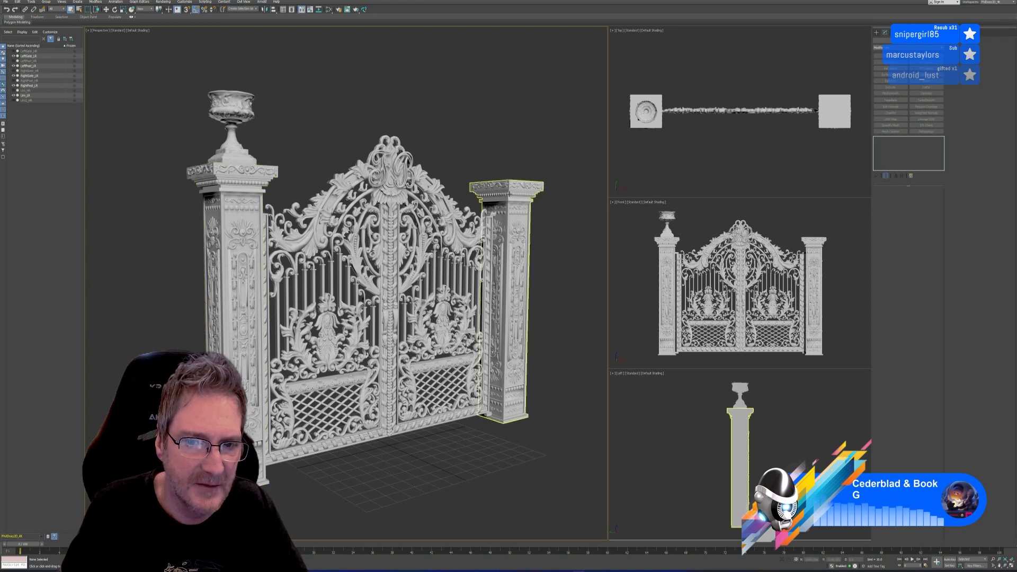
click(284, 180)
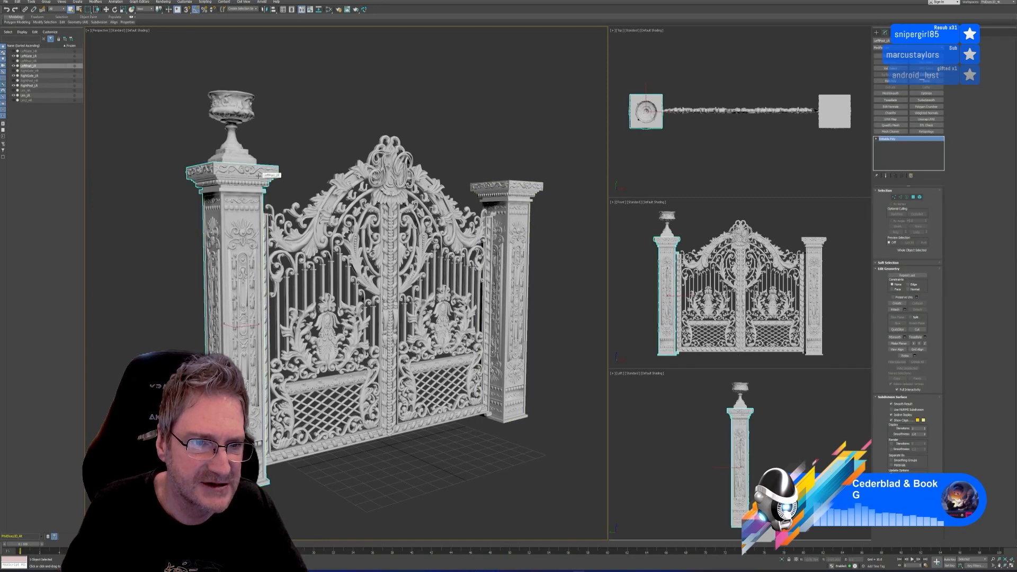
click(510, 186)
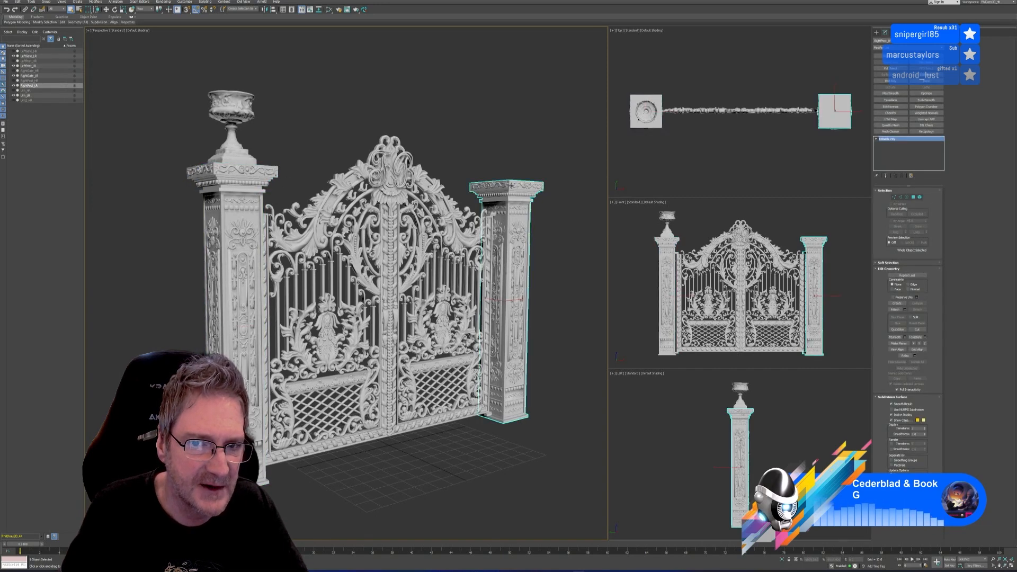
click(232, 122)
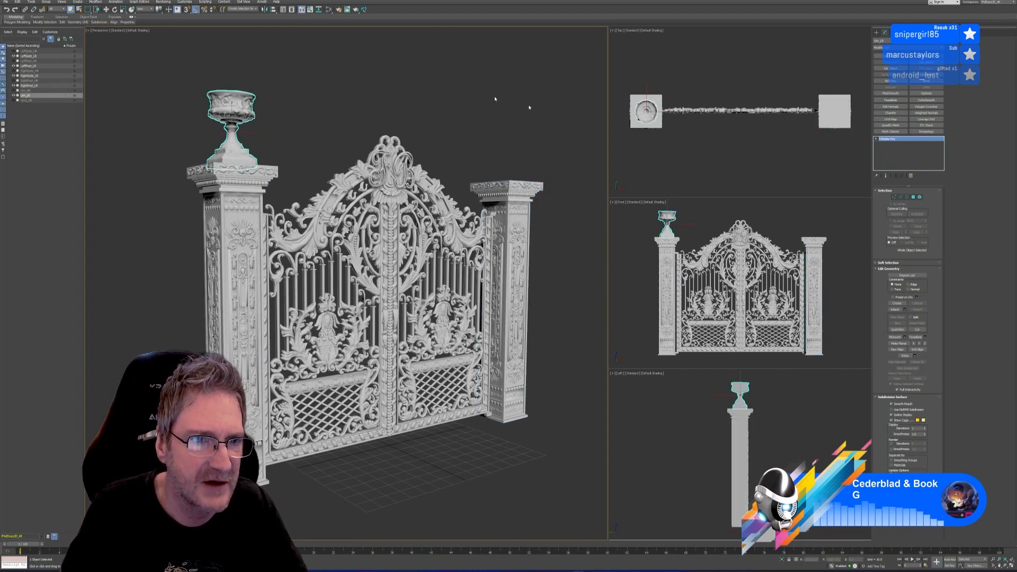
click(525, 171)
alt+middle_drag(572, 257, 572, 266)
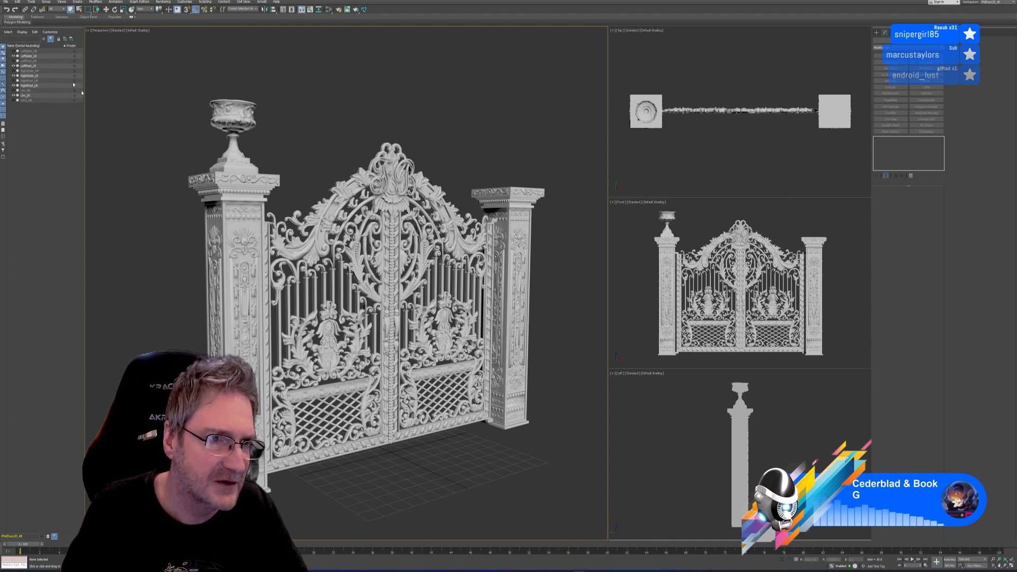
Hide the low-detail versions of both gate doors, both posts and the left urn
click(13, 56)
click(14, 65)
click(14, 76)
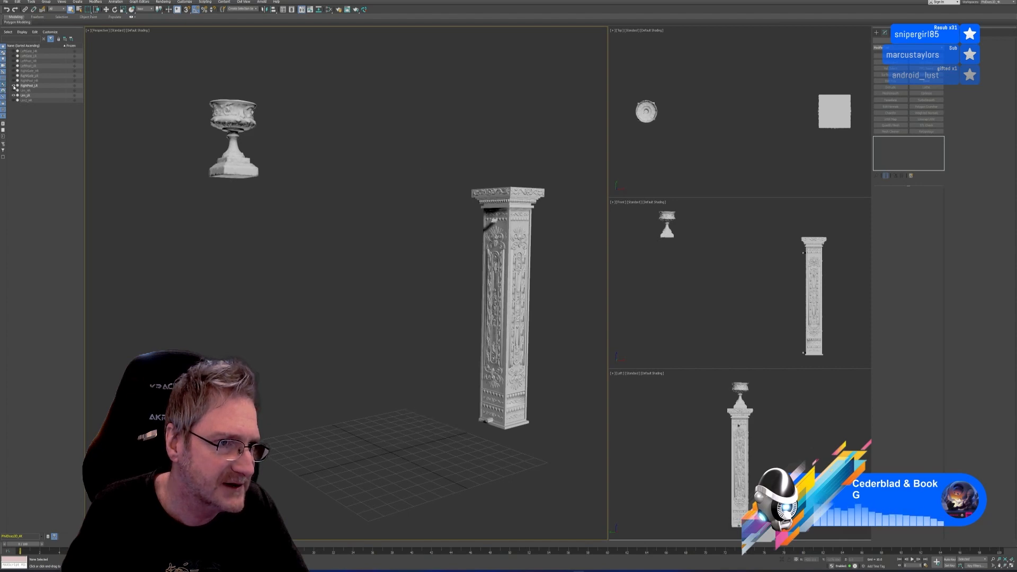
click(14, 85)
click(14, 96)
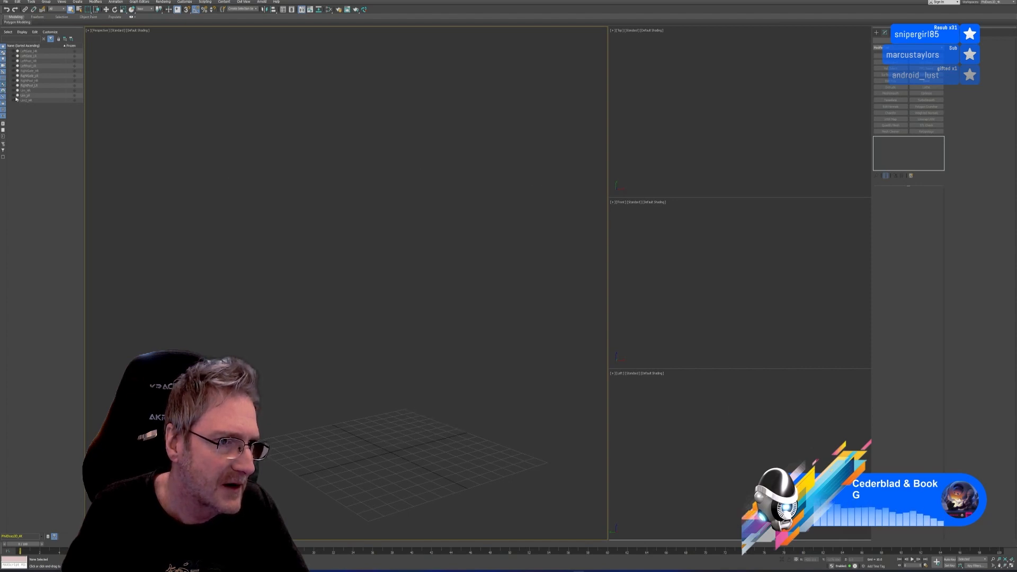
Show the high-detail versions of both urns, both posts and both gate doors
click(14, 100)
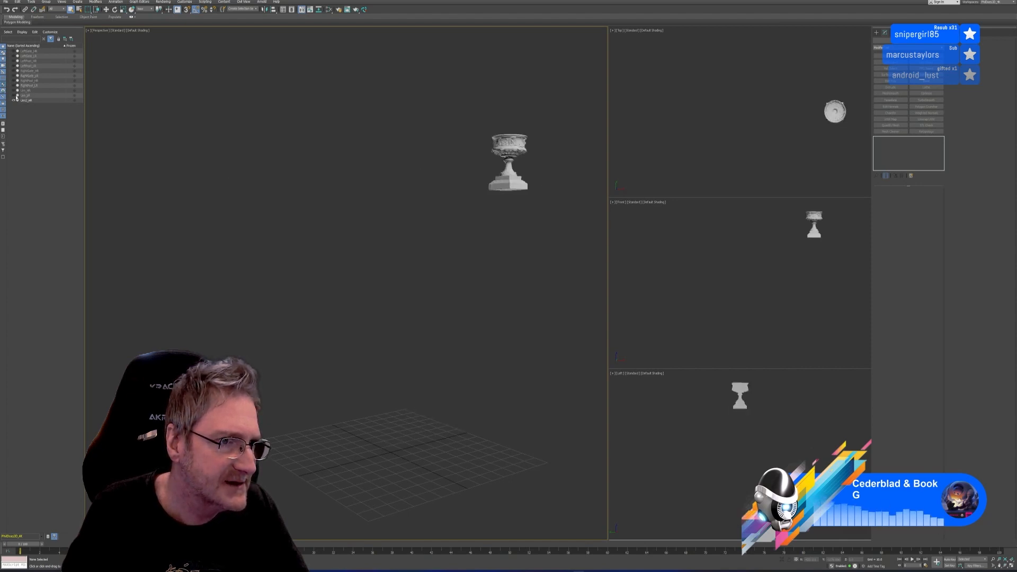
click(14, 90)
click(14, 80)
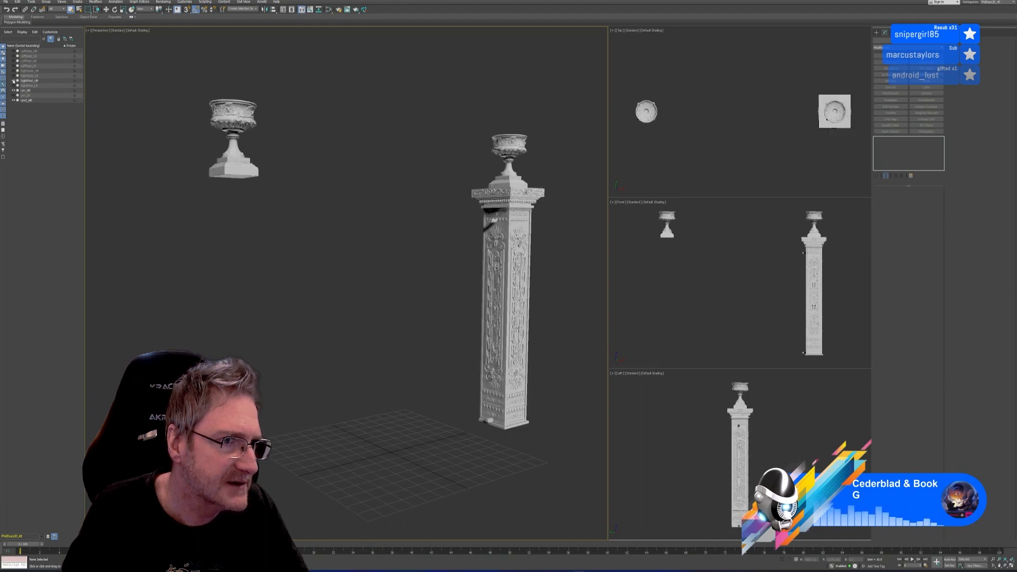
click(13, 70)
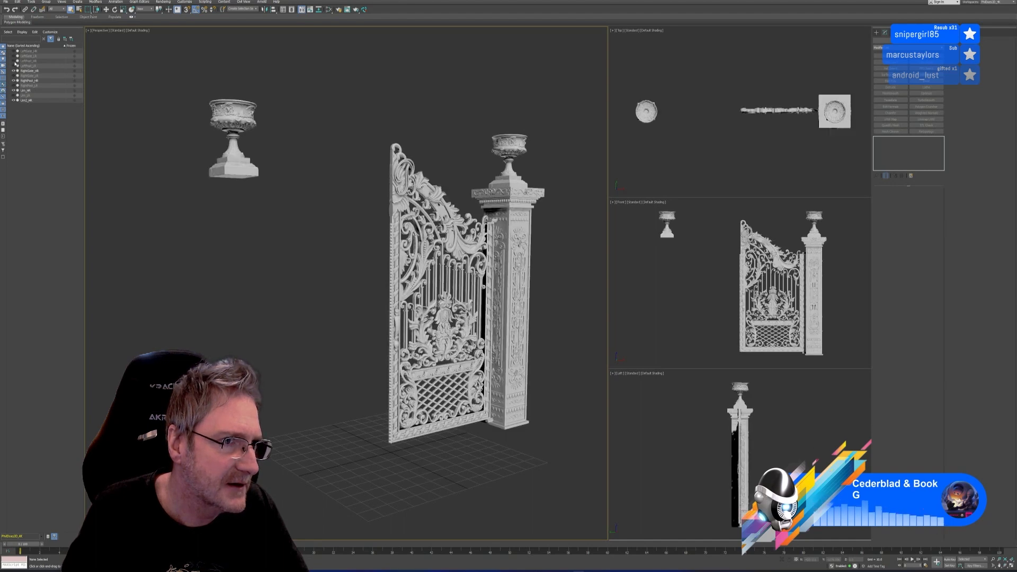
click(14, 61)
click(14, 50)
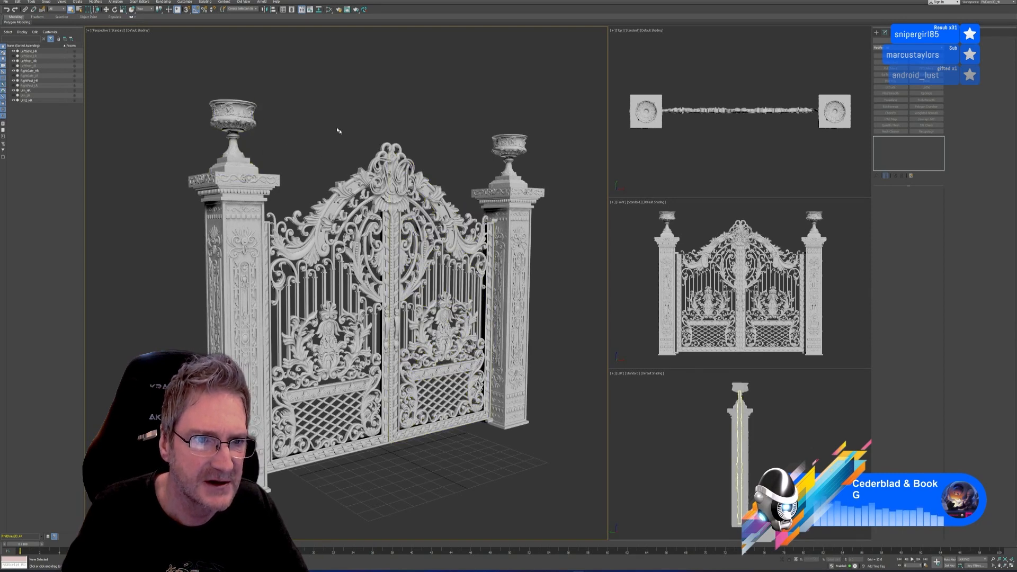
Examine the carved detail of the high-detail urn on the left post up close
scroll(233, 119, up, 10)
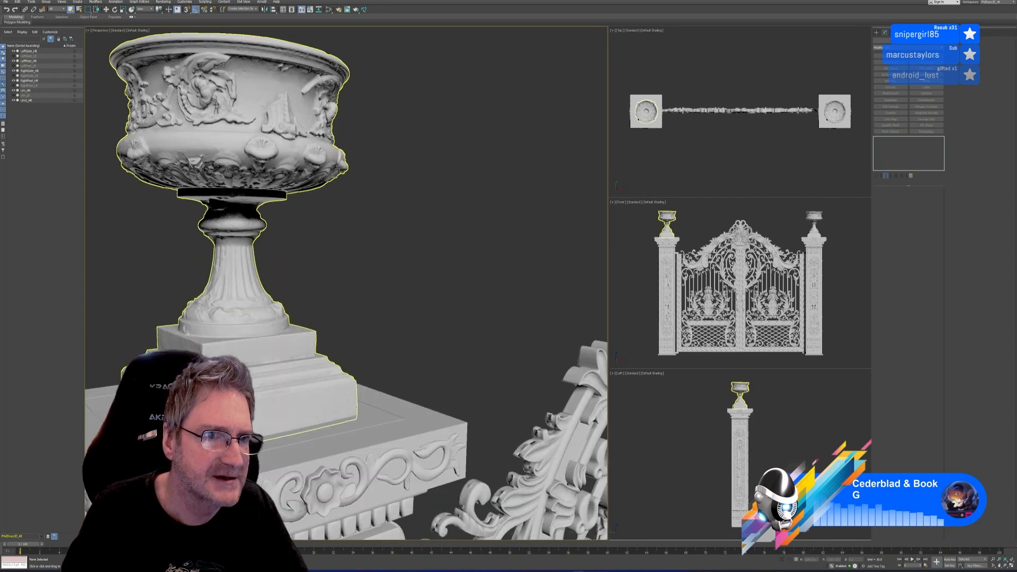
scroll(228, 145, down, 10)
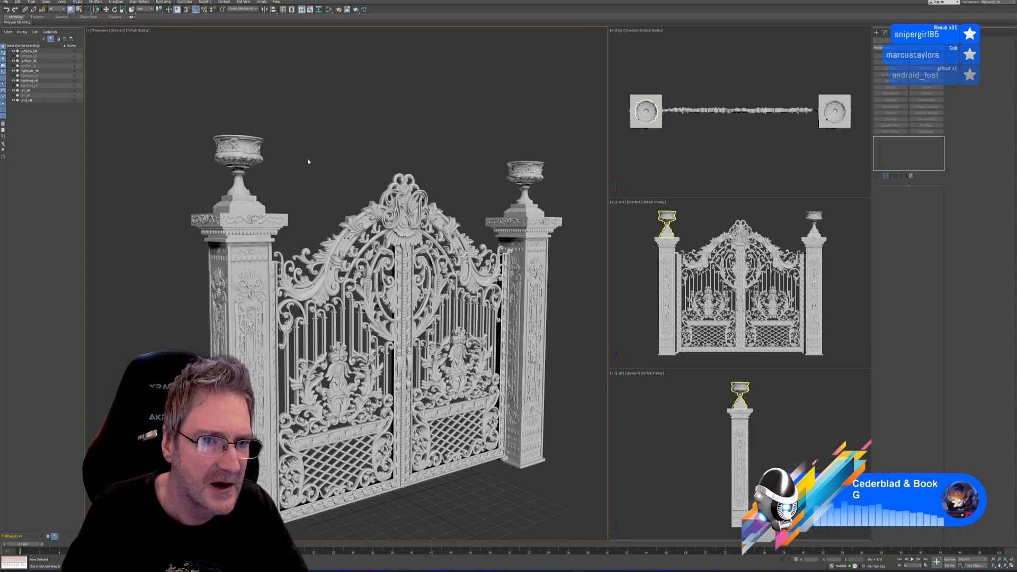
scroll(231, 143, up, 10)
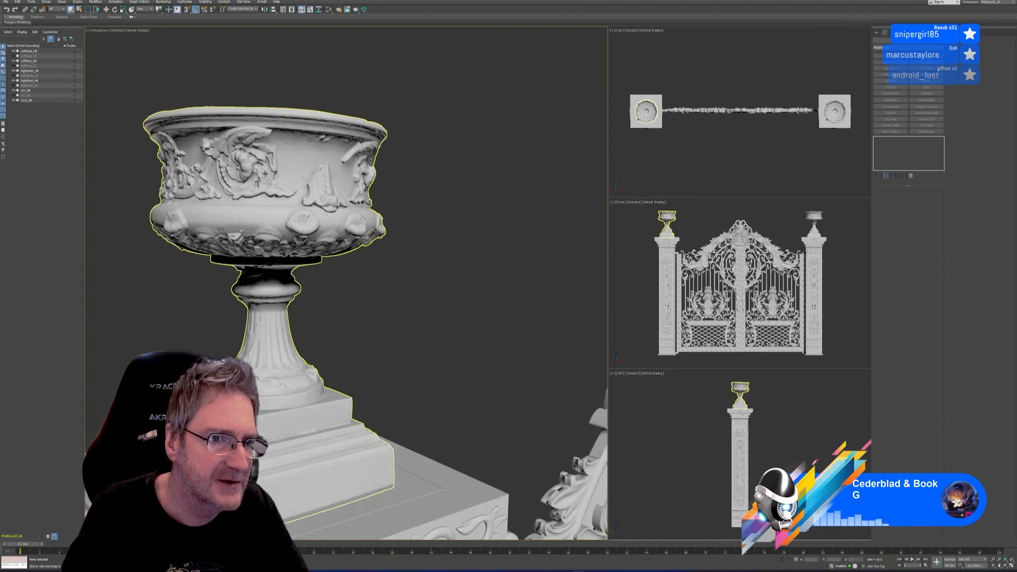
scroll(272, 223, down, 3)
middle_drag(375, 170, 382, 160)
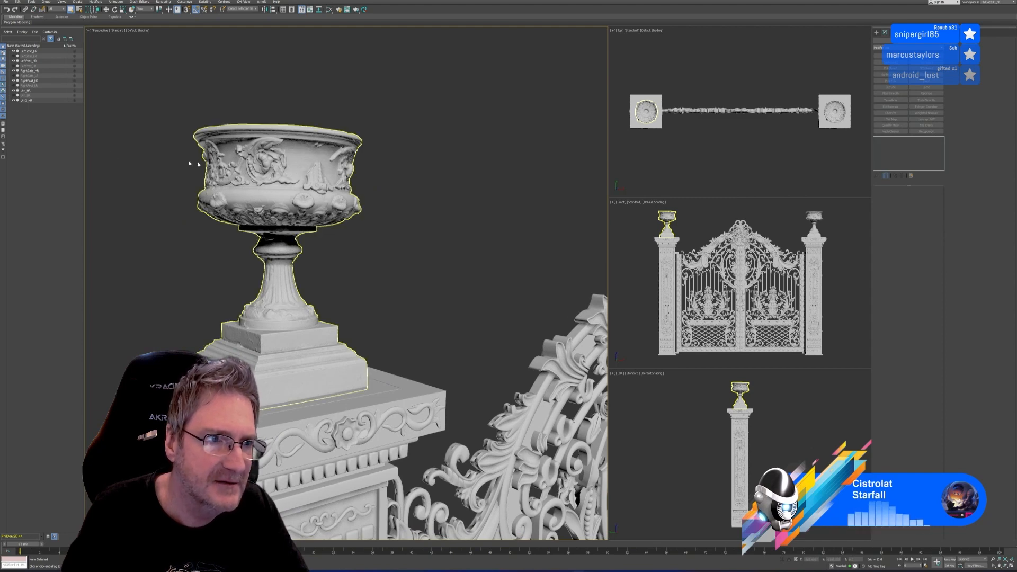
Show the low-detail left urn alongside its high-detail version, and switch the right urn's visibility off and on
click(14, 95)
click(14, 101)
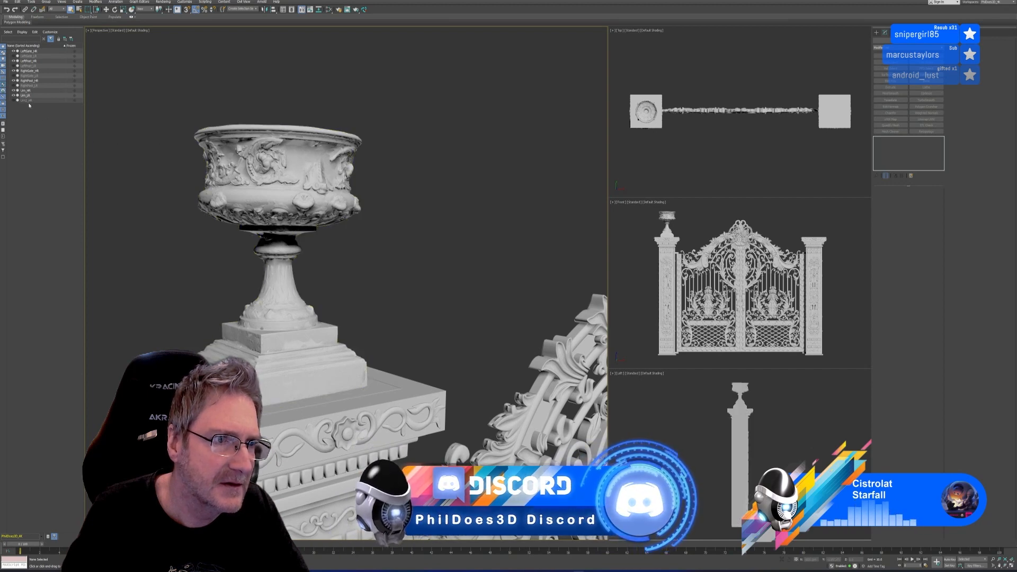
click(14, 100)
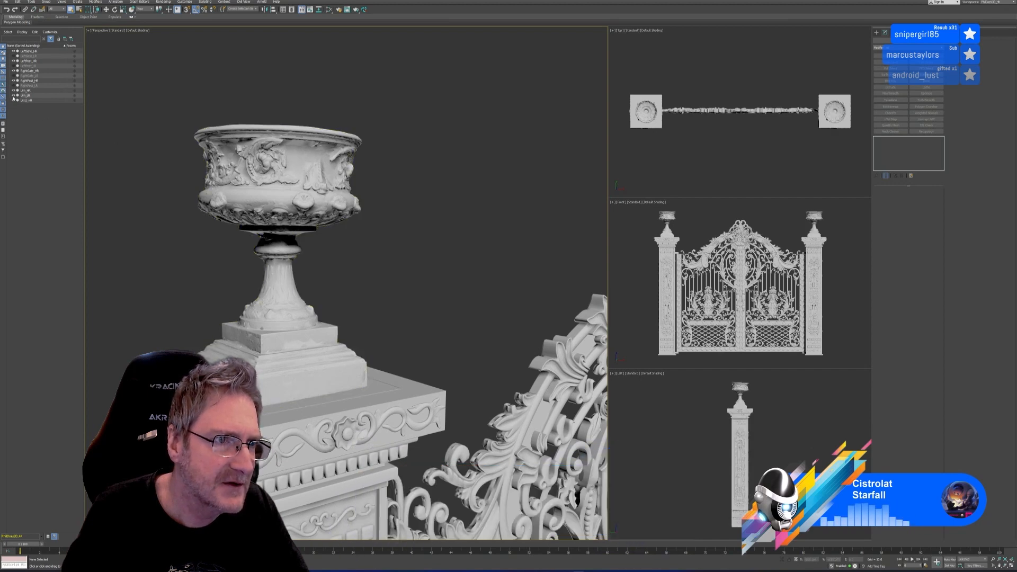
Compare the left urn's low- and high-detail versions by repeatedly toggling the visibility of the high-detail one
click(13, 91)
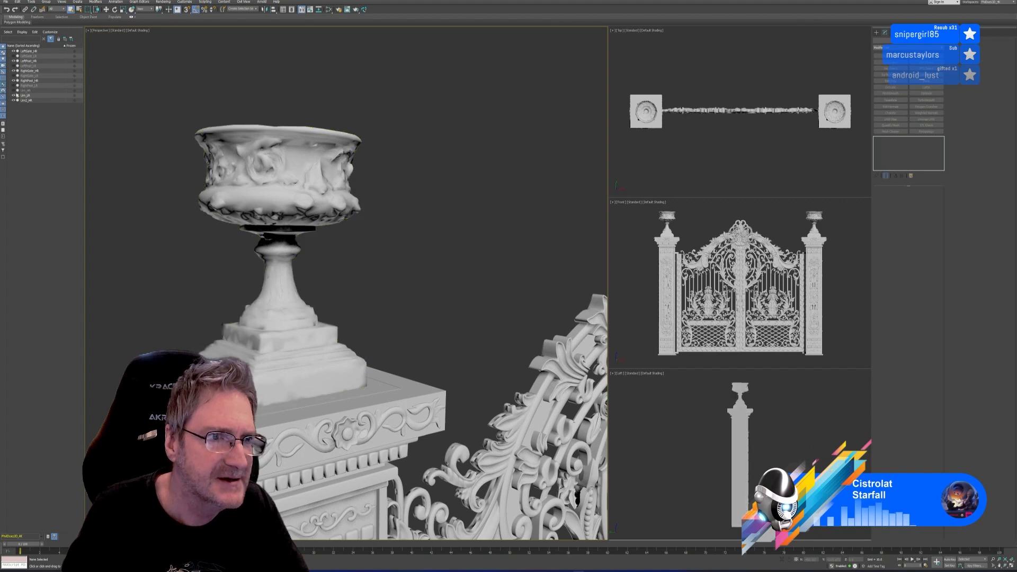
click(13, 90)
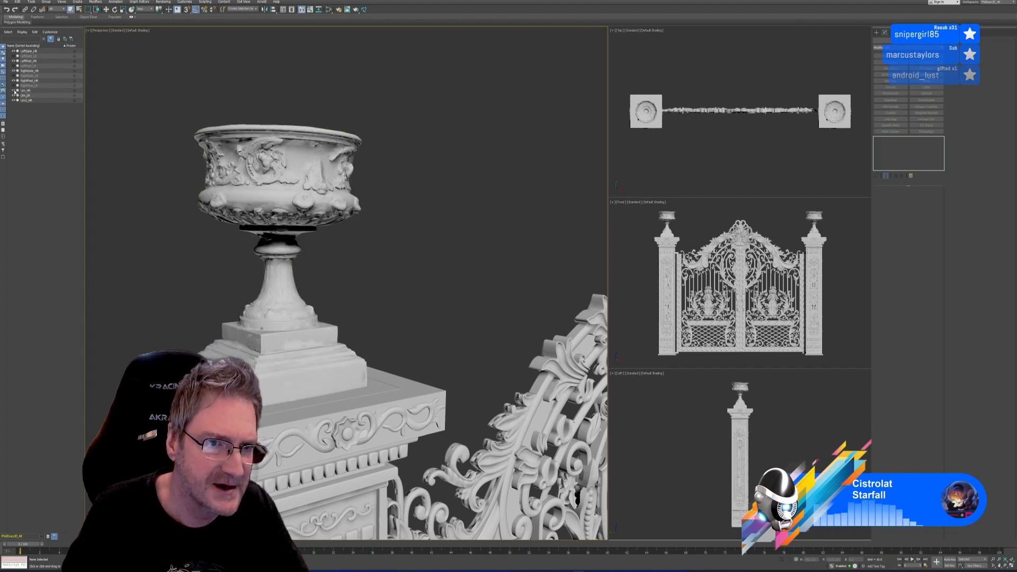
click(13, 91)
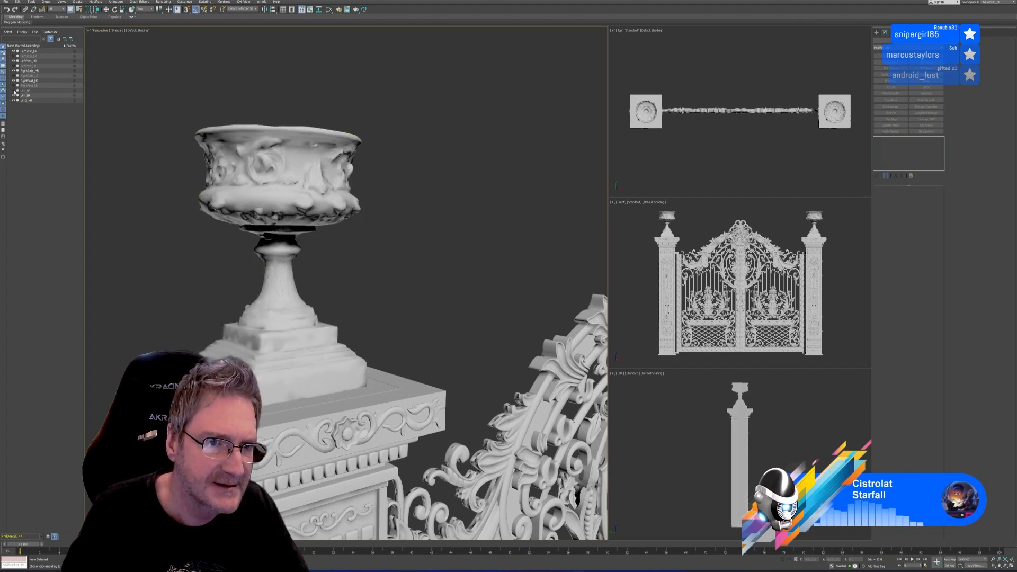
click(14, 91)
click(14, 92)
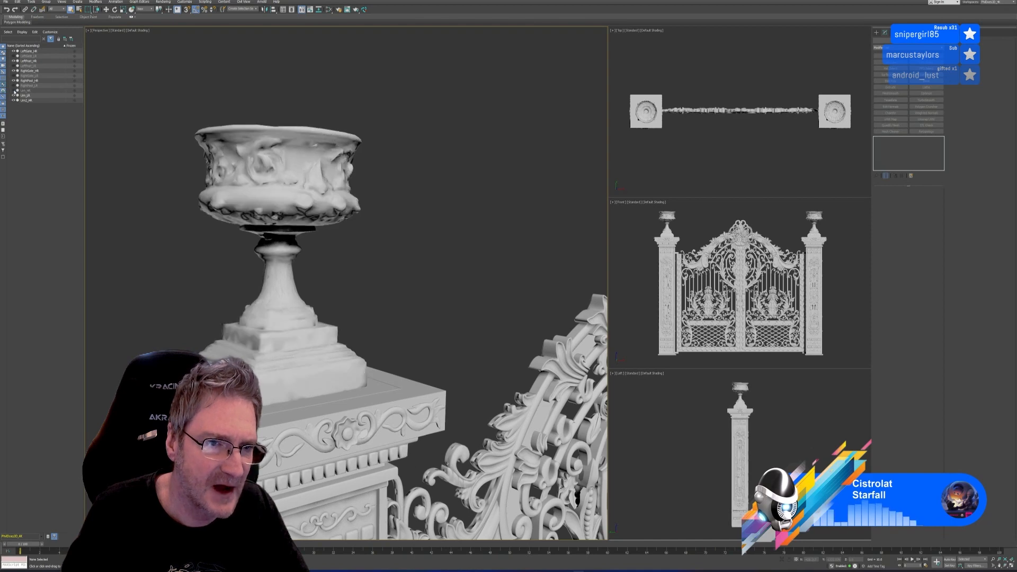
Examine the left urn's bowl up close in both versions, showing the high-detail mesh and hiding it again
scroll(273, 150, up, 3)
scroll(273, 150, up, 2)
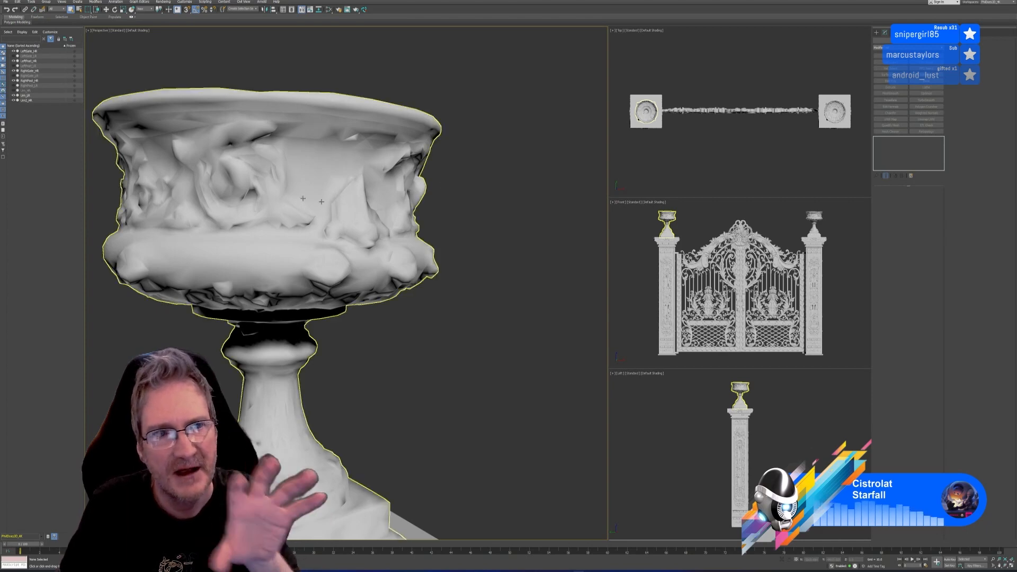
click(13, 90)
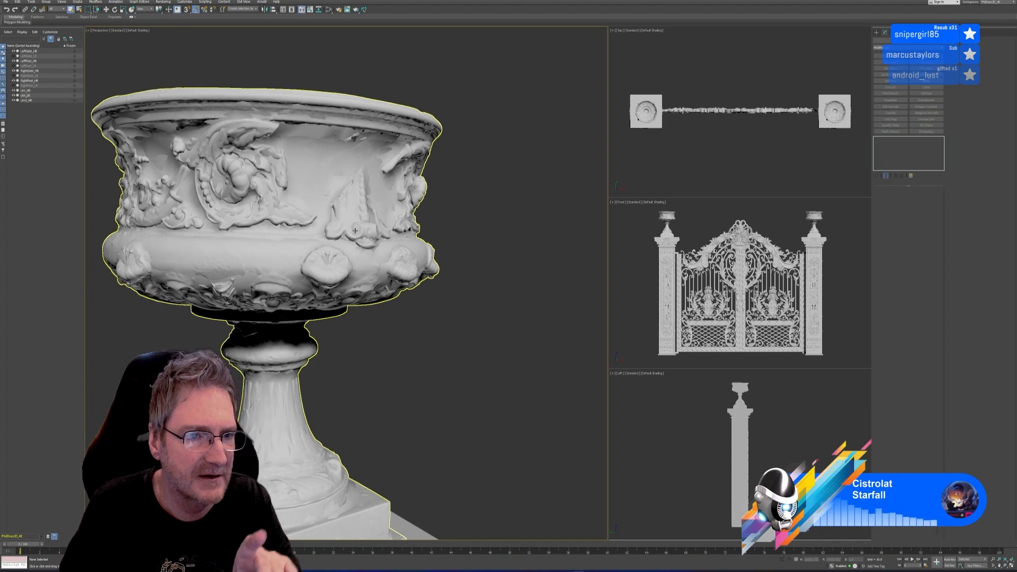
click(441, 358)
mouse_move(435, 364)
alt+middle_down()
mouse_move(431, 356)
mouse_move(438, 363)
alt+middle_up()
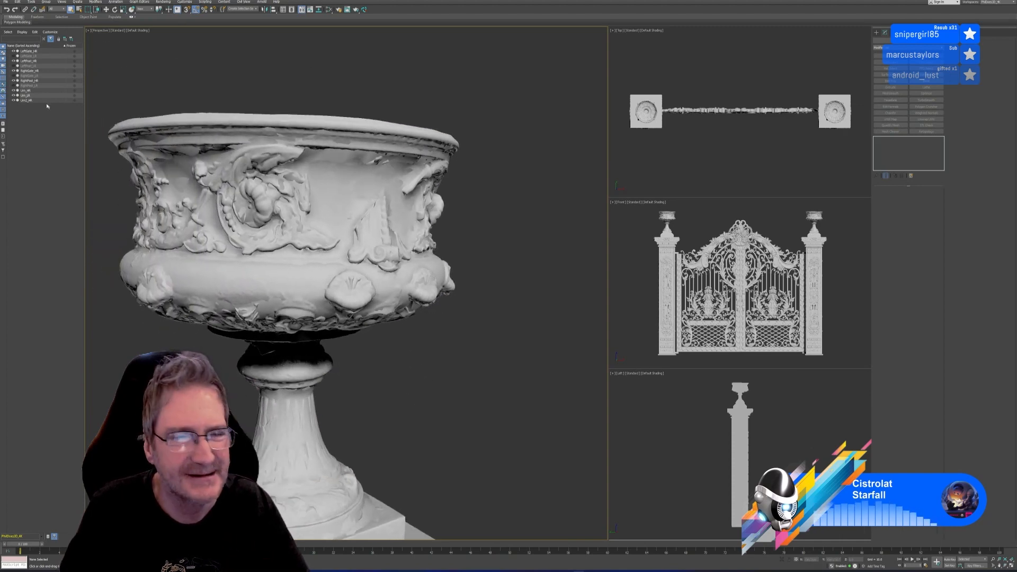
click(14, 91)
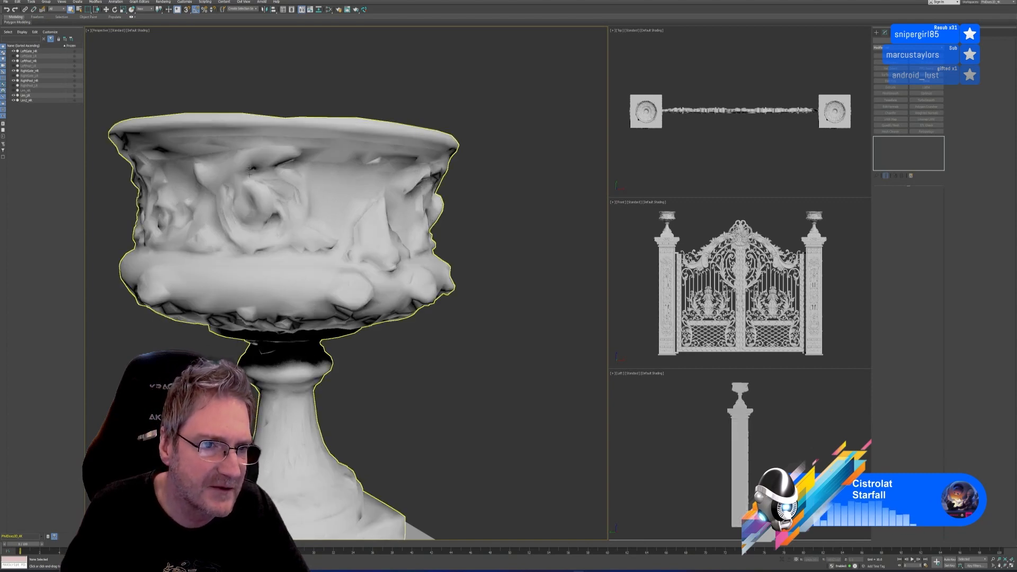
Compare both versions of the left urn from farther away, and leave the high-detail version hidden
scroll(303, 205, down, 5)
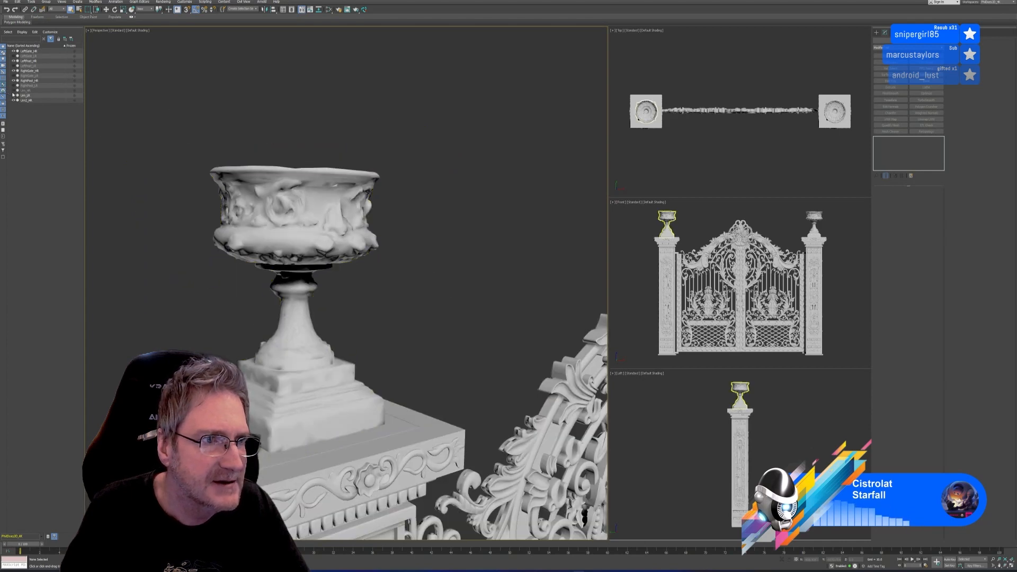
click(13, 91)
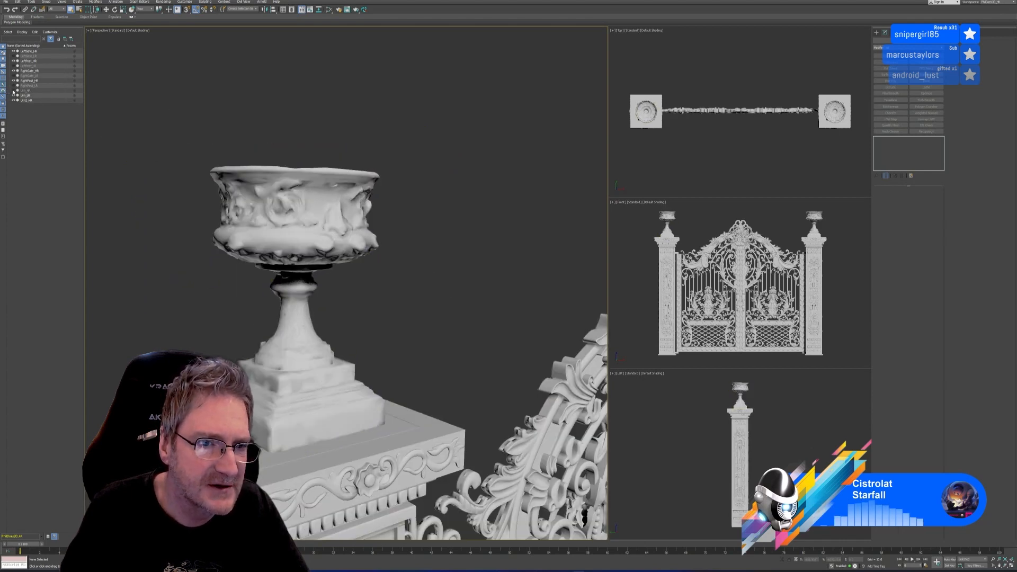
click(14, 91)
click(14, 90)
click(13, 90)
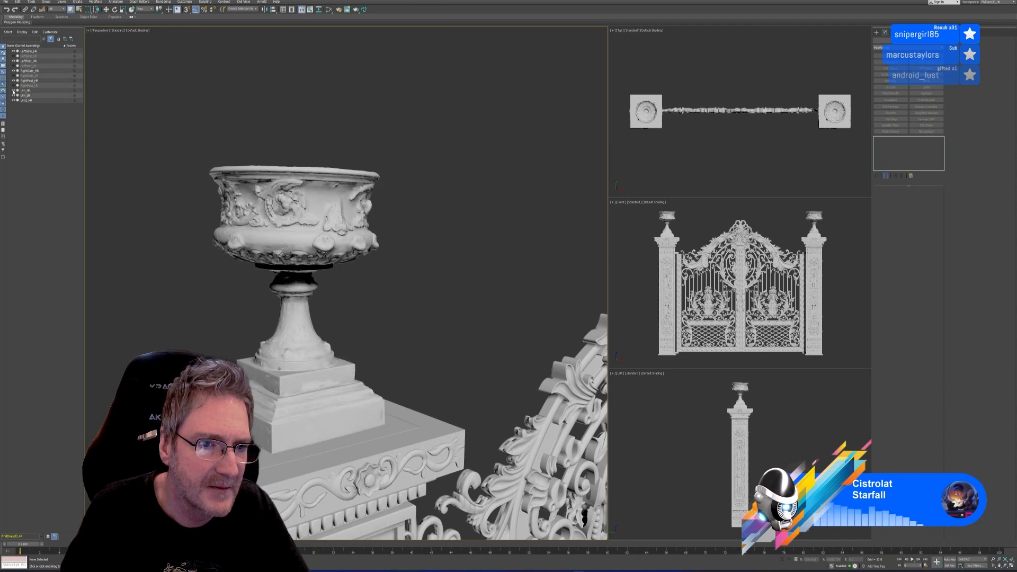
click(14, 91)
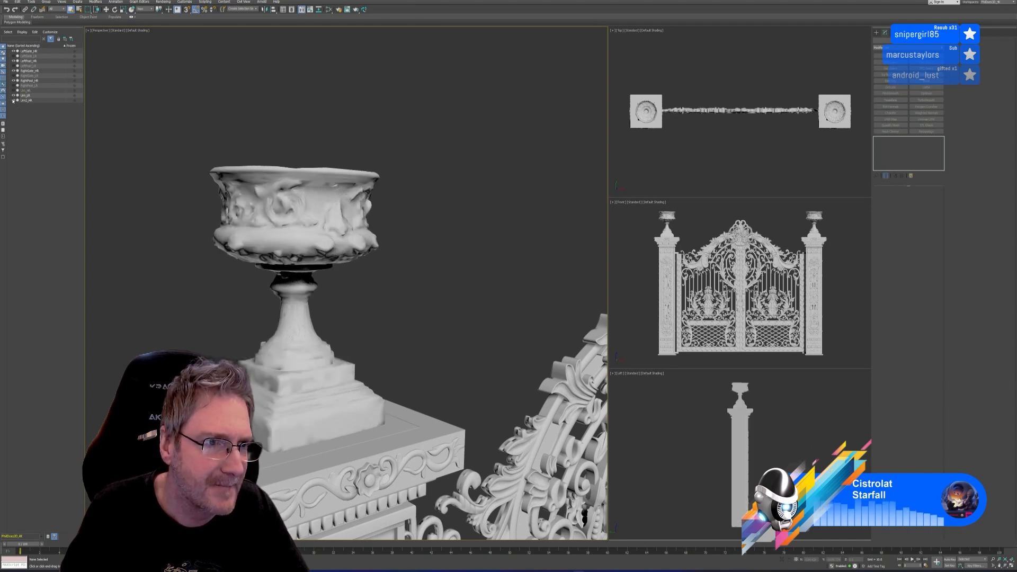
Hide the high-detail right urn, posts and gate doors, and show the low-detail right post
click(14, 99)
click(14, 85)
click(14, 81)
click(13, 71)
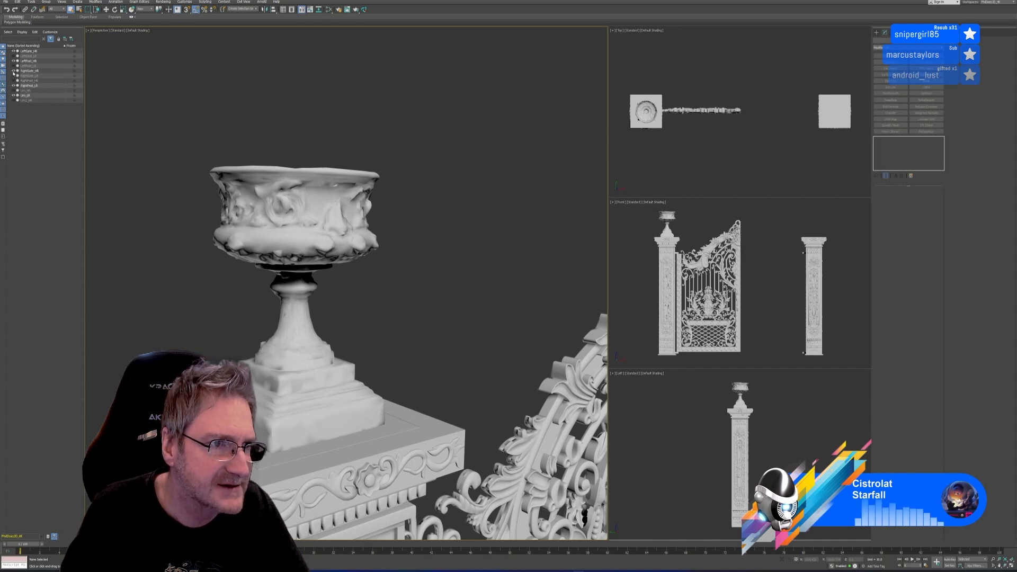
click(14, 61)
click(14, 51)
Show the low-detail left door, left post and right door, and look over the complete low-detail gate
click(13, 56)
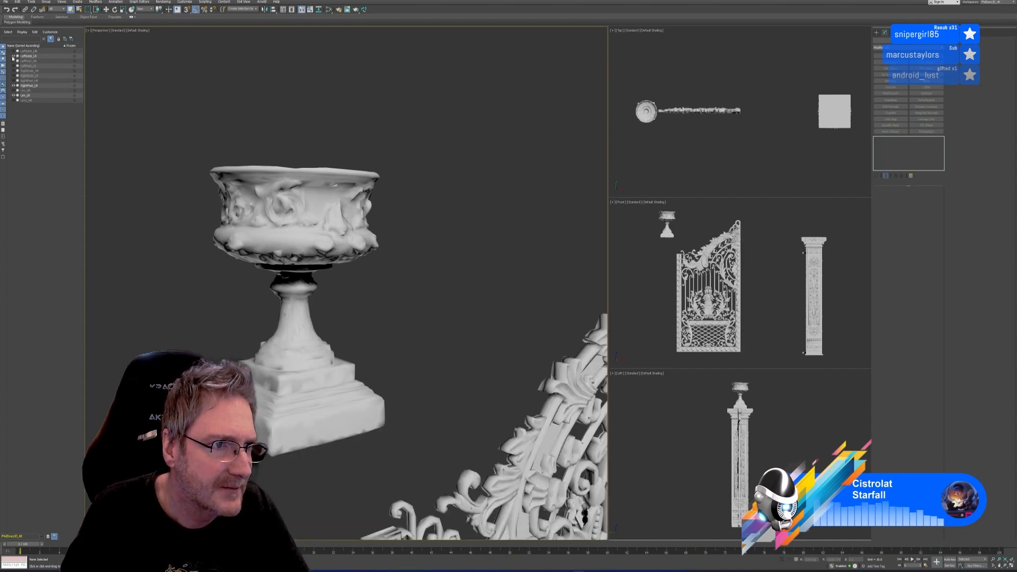
click(14, 66)
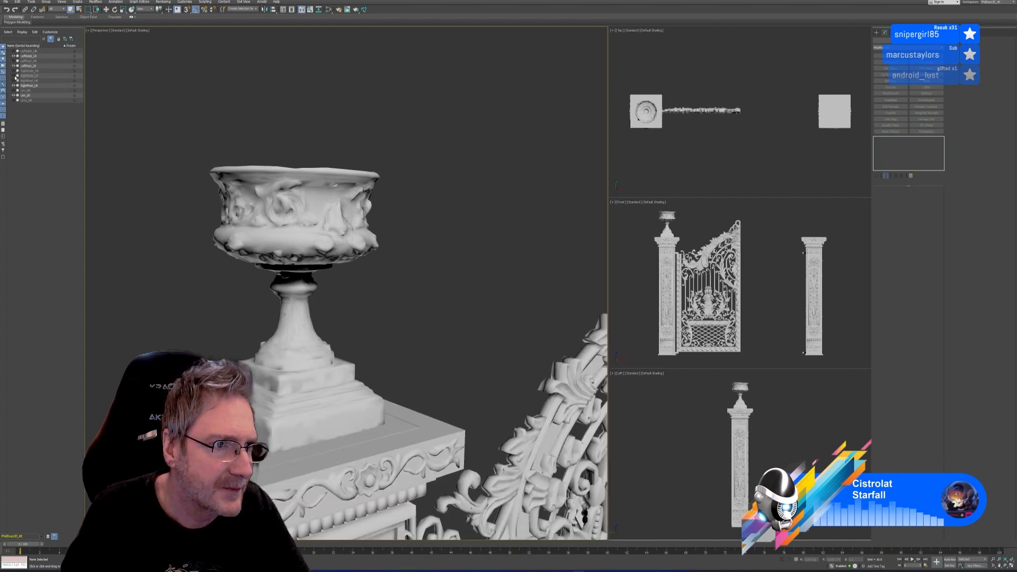
click(14, 76)
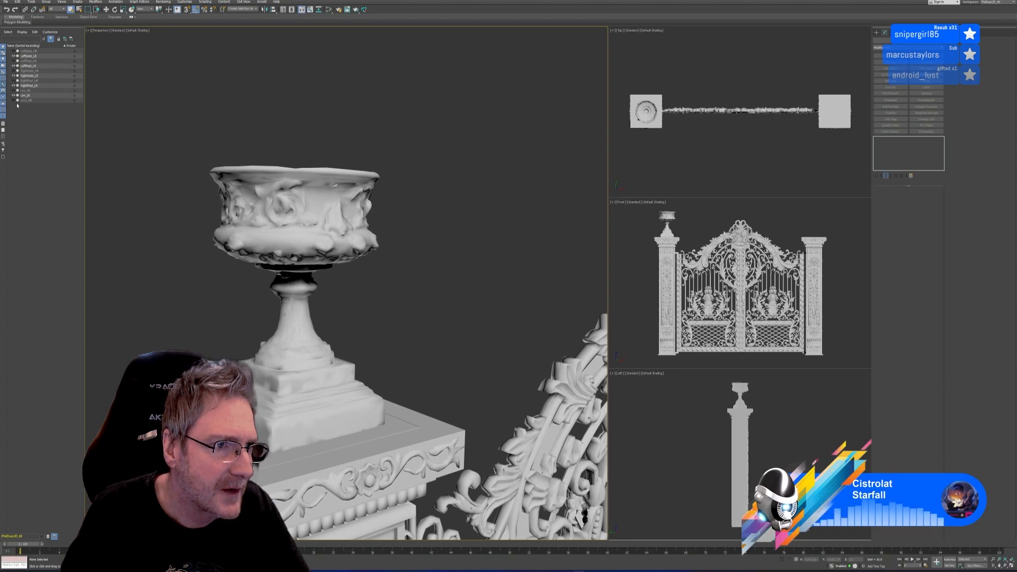
scroll(341, 243, down, 5)
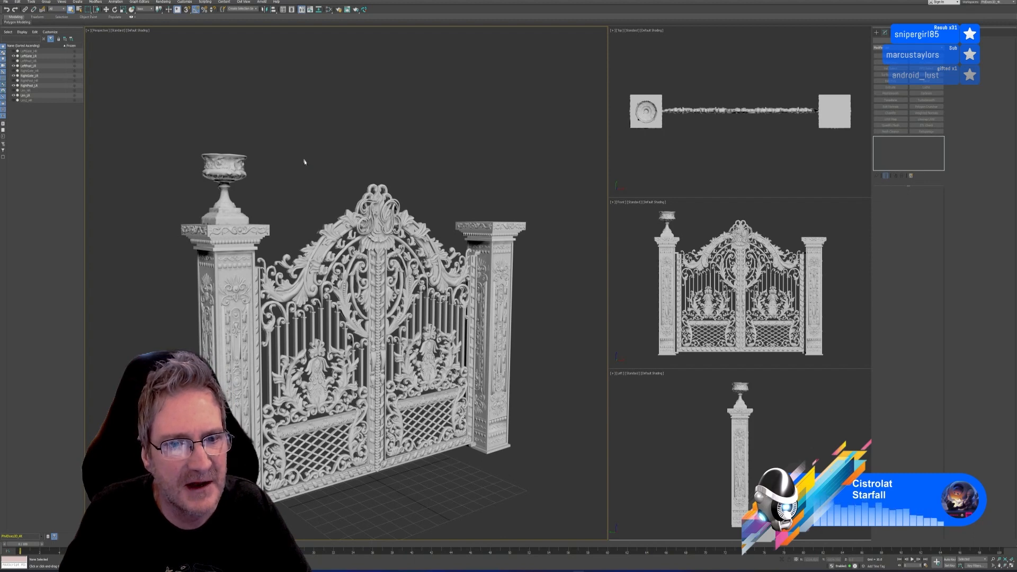
scroll(207, 159, up, 5)
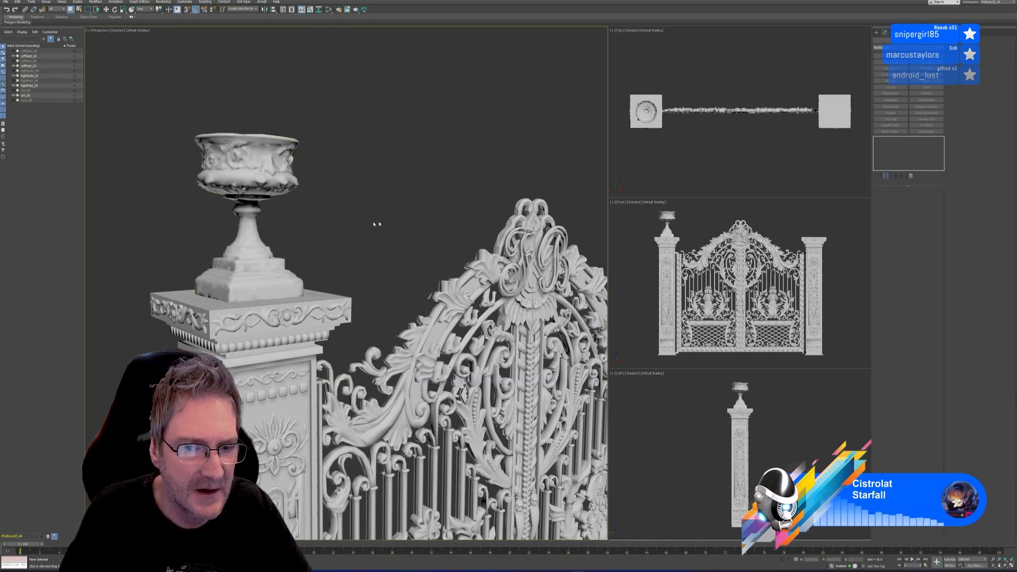
Examine the ornament on the low-detail gate doors and the carved faces of the left post up close
middle_drag(374, 225, 364, 104)
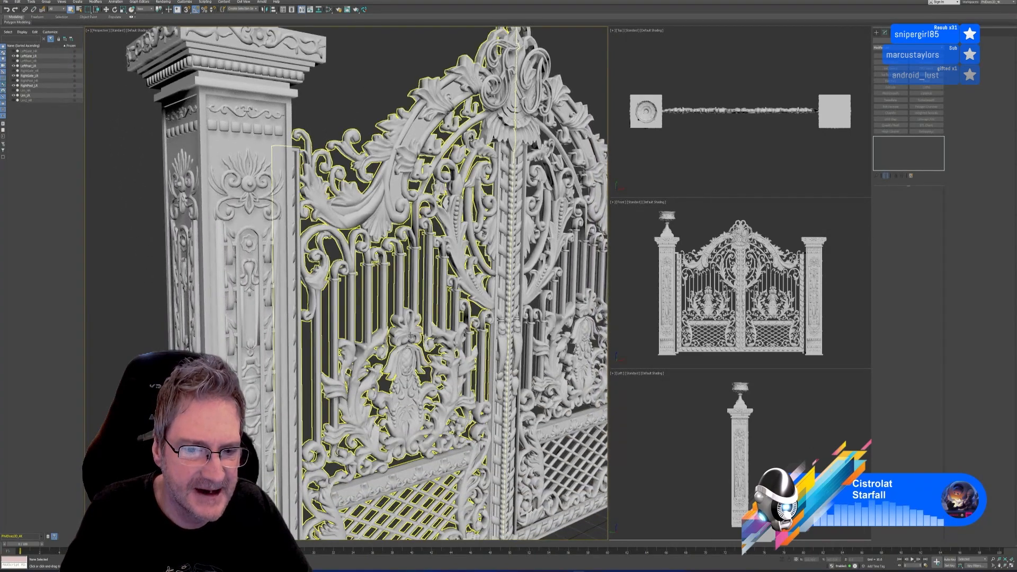
alt+middle_drag(493, 227, 459, 228)
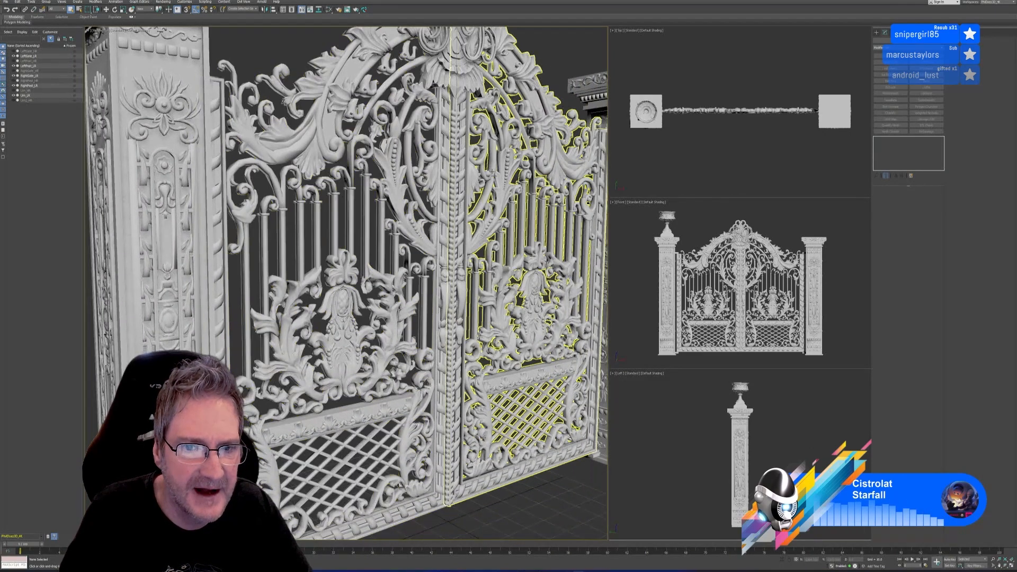
scroll(308, 158, up, 5)
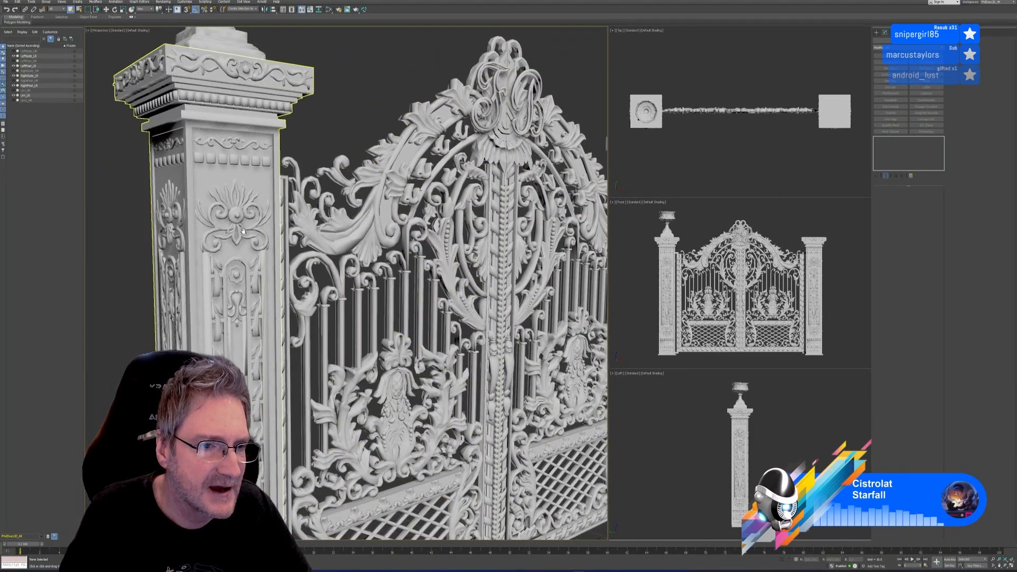
scroll(319, 252, down, 5)
scroll(231, 222, up, 6)
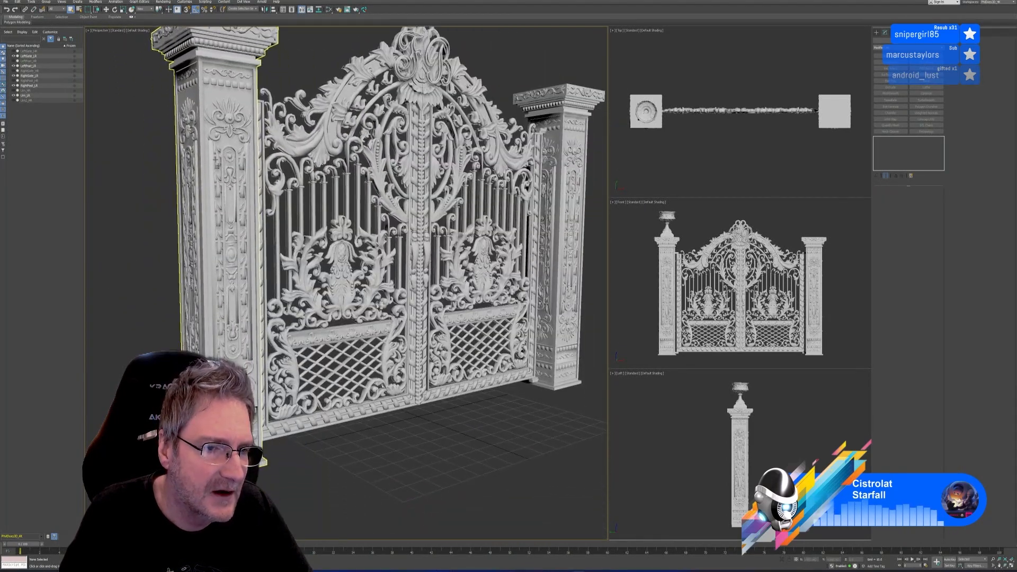
middle_drag(222, 136, 232, 187)
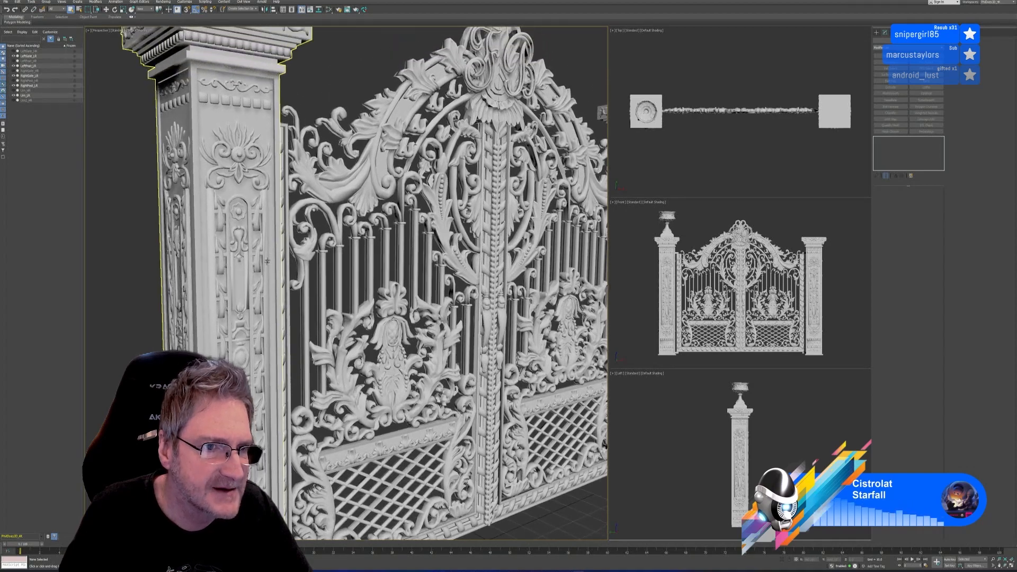
alt+middle_drag(268, 261, 280, 286)
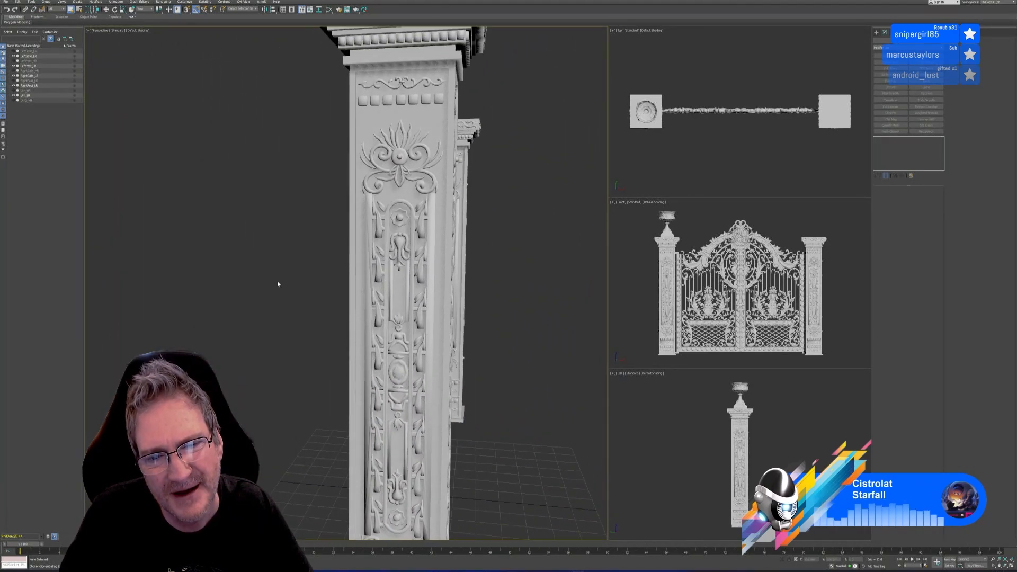
alt+middle_drag(450, 213, 476, 234)
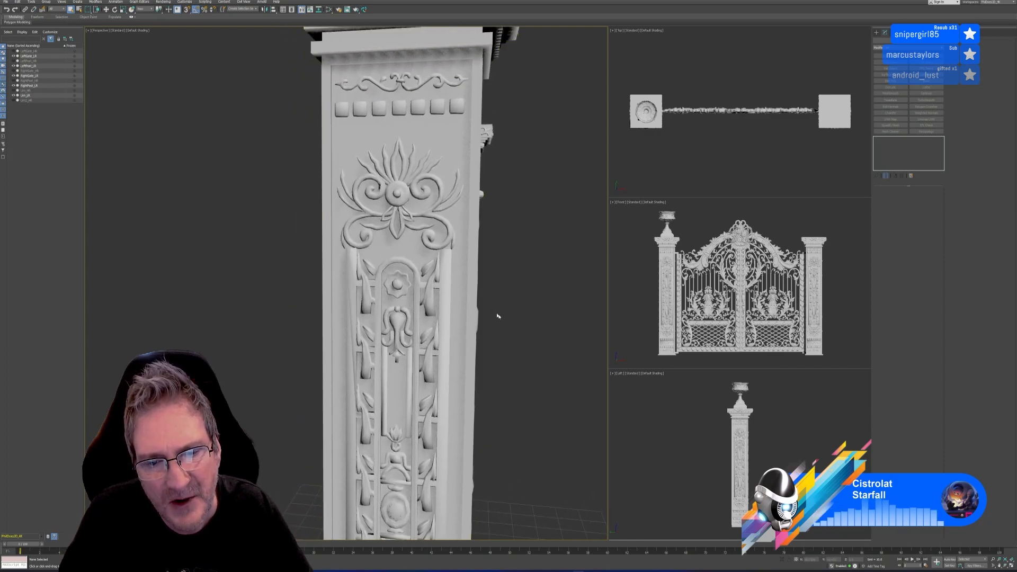
alt+middle_drag(498, 316, 474, 337)
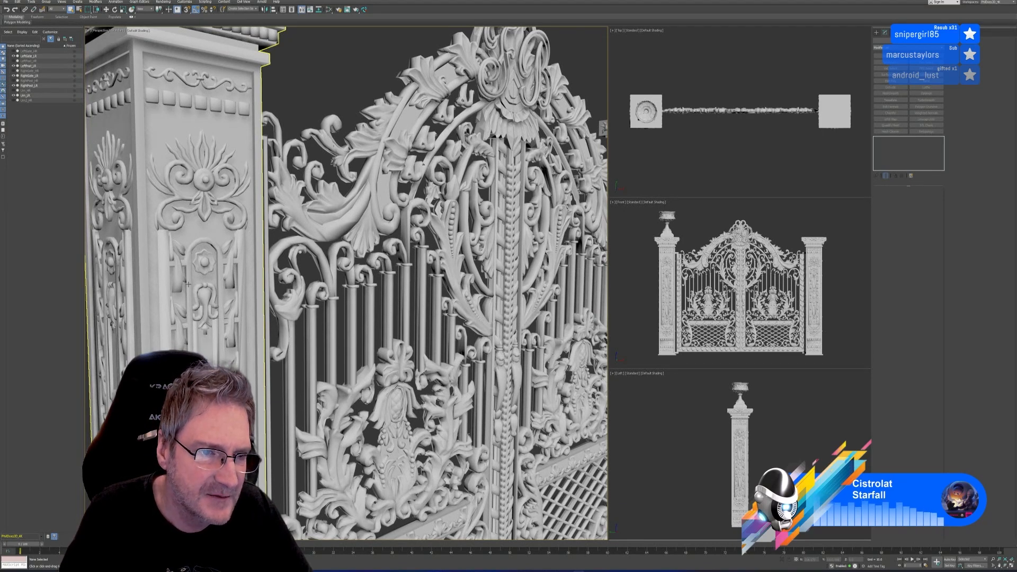
scroll(190, 283, down, 4)
scroll(214, 185, down, 4)
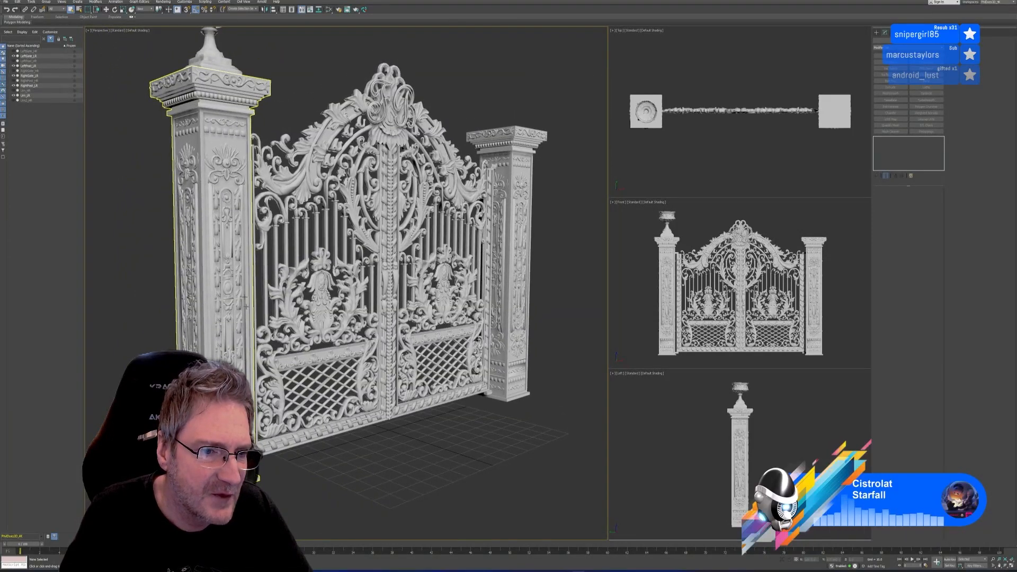
Look over the whole low-detail gate from the left post's side and at an angle, from several distances
alt+middle_drag(238, 335, 306, 342)
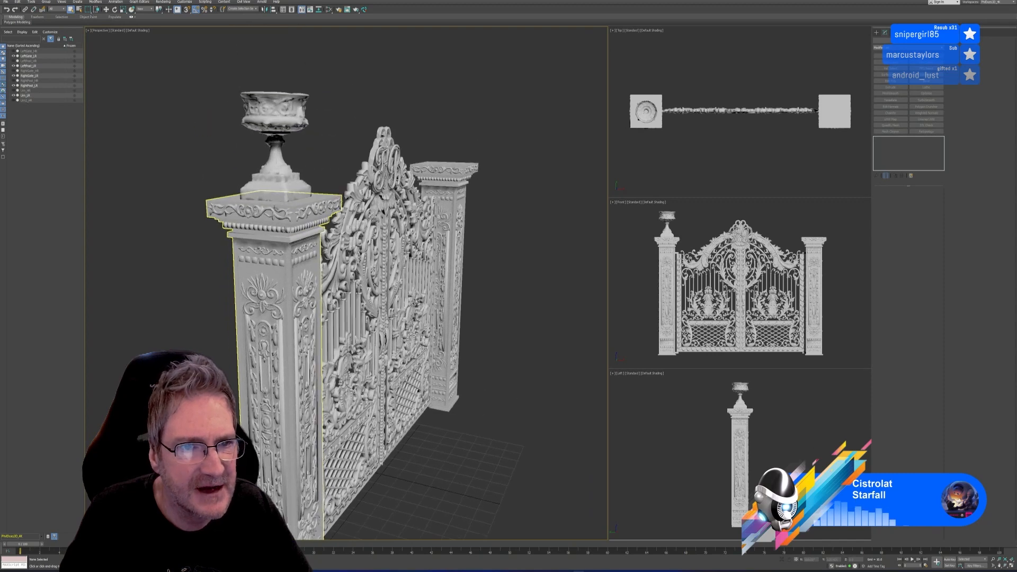
scroll(244, 113, up, 8)
scroll(315, 216, down, 8)
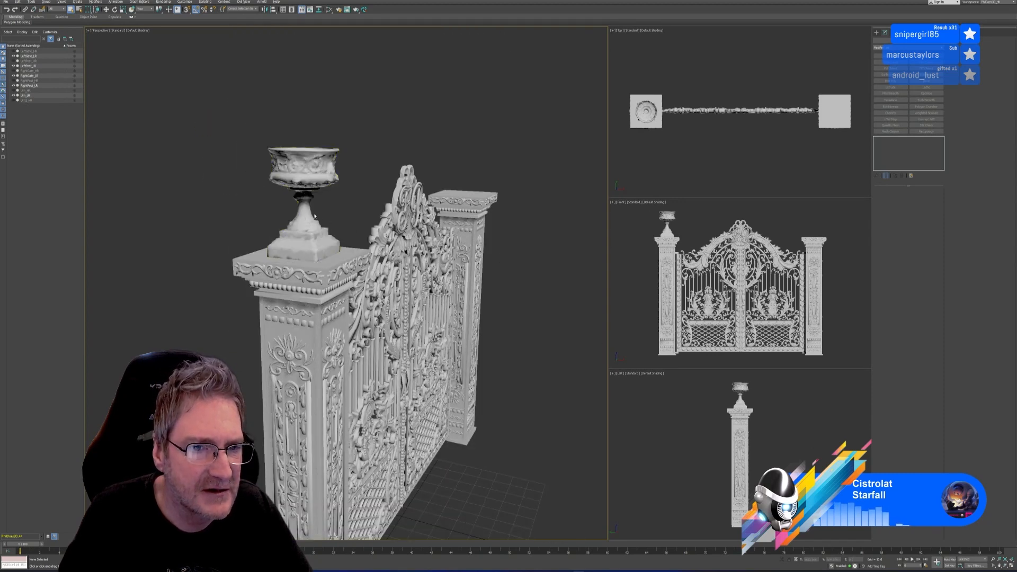
alt+middle_drag(315, 216, 308, 216)
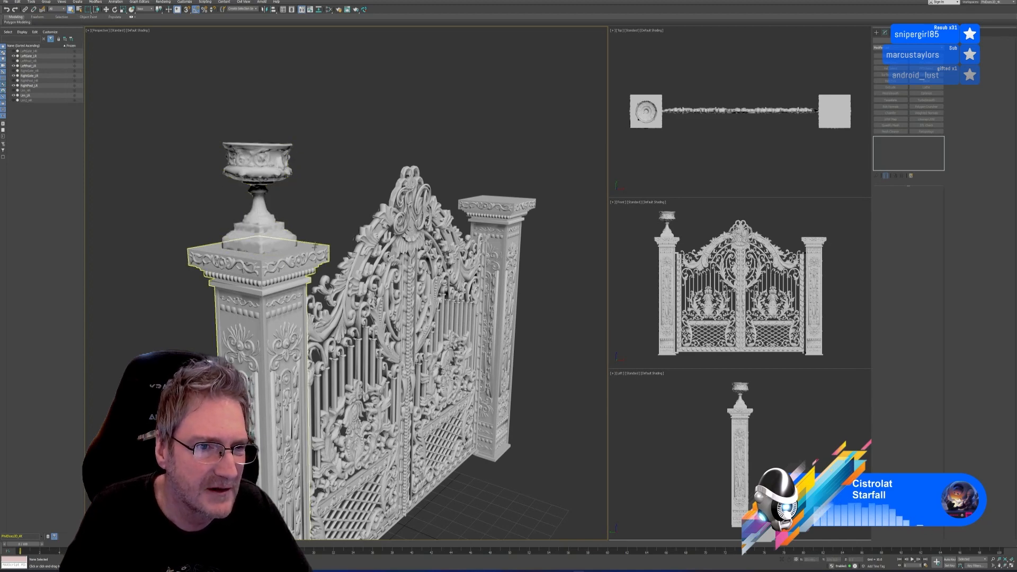
middle_drag(315, 247, 301, 175)
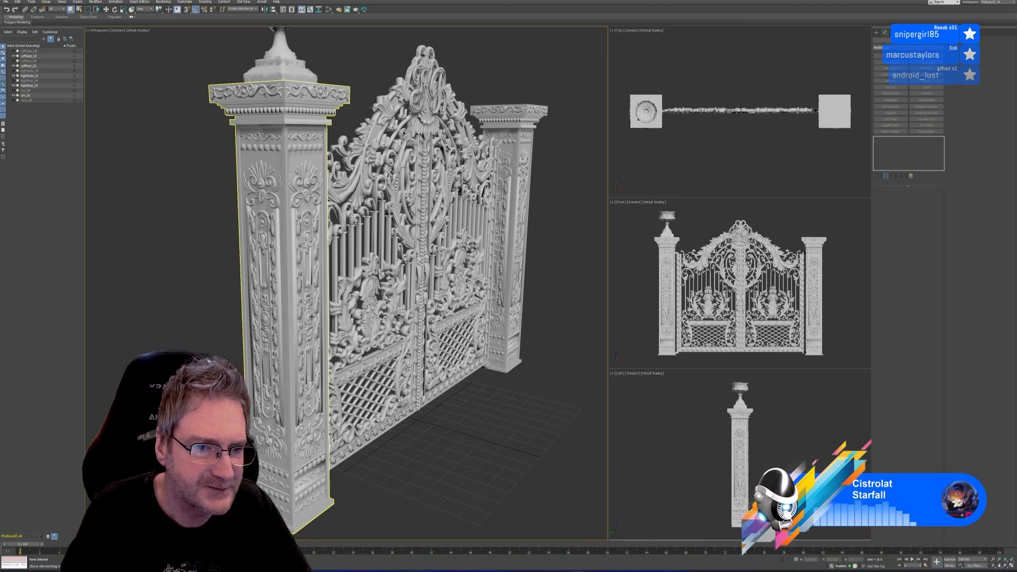
alt+middle_drag(309, 317, 358, 321)
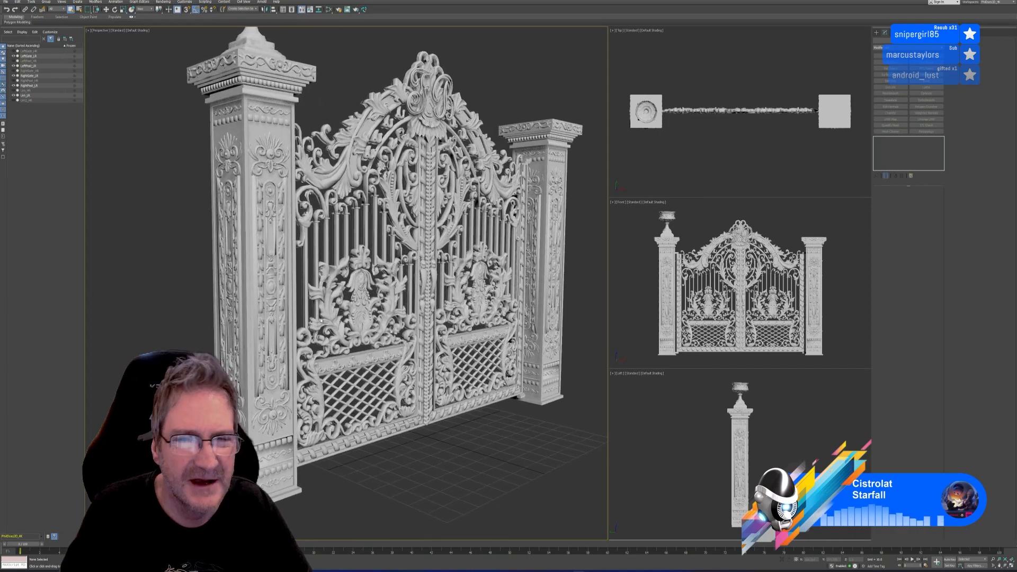
scroll(320, 321, down, 3)
scroll(406, 131, up, 5)
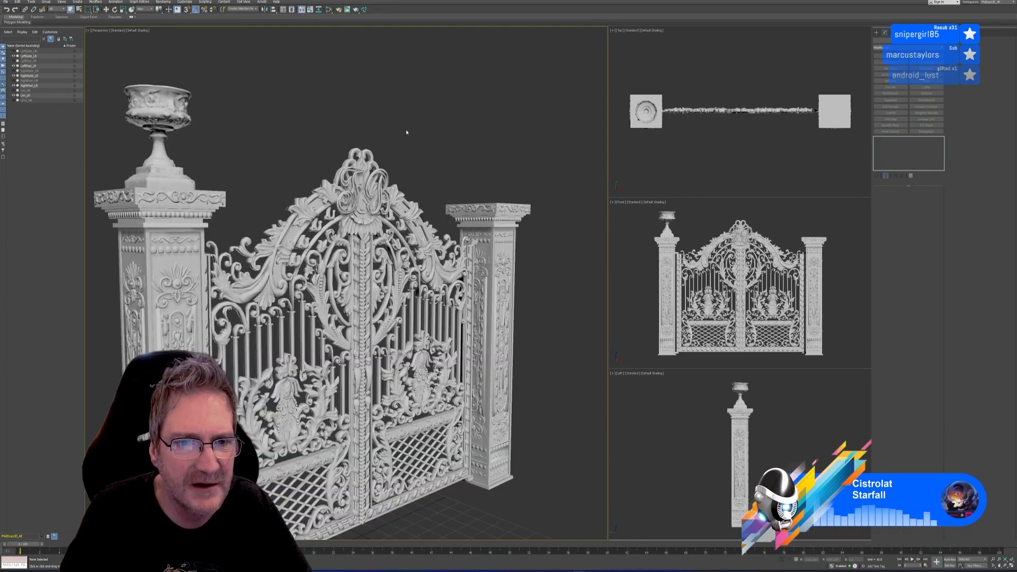
middle_drag(407, 132, 405, 117)
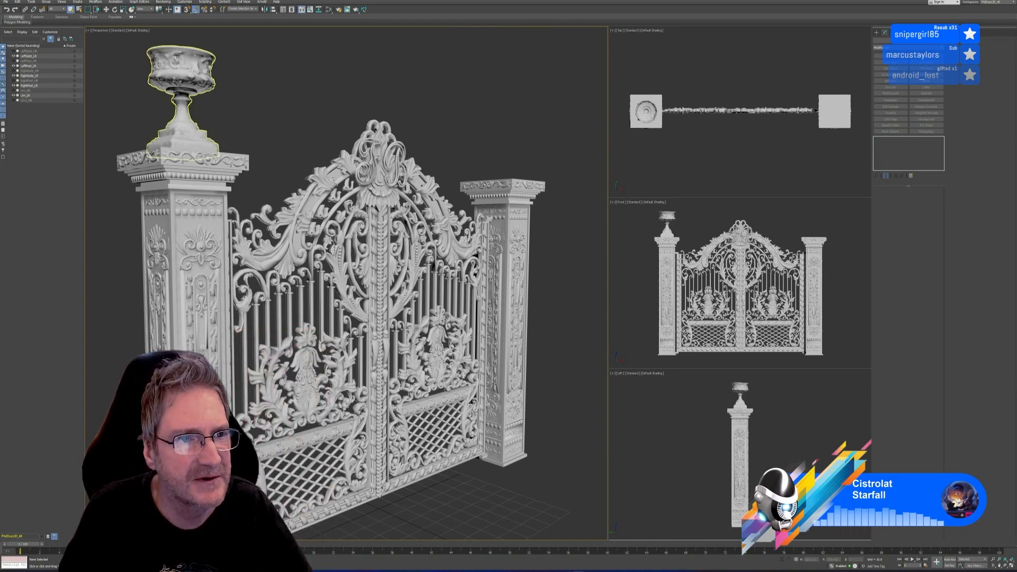
scroll(275, 93, down, 5)
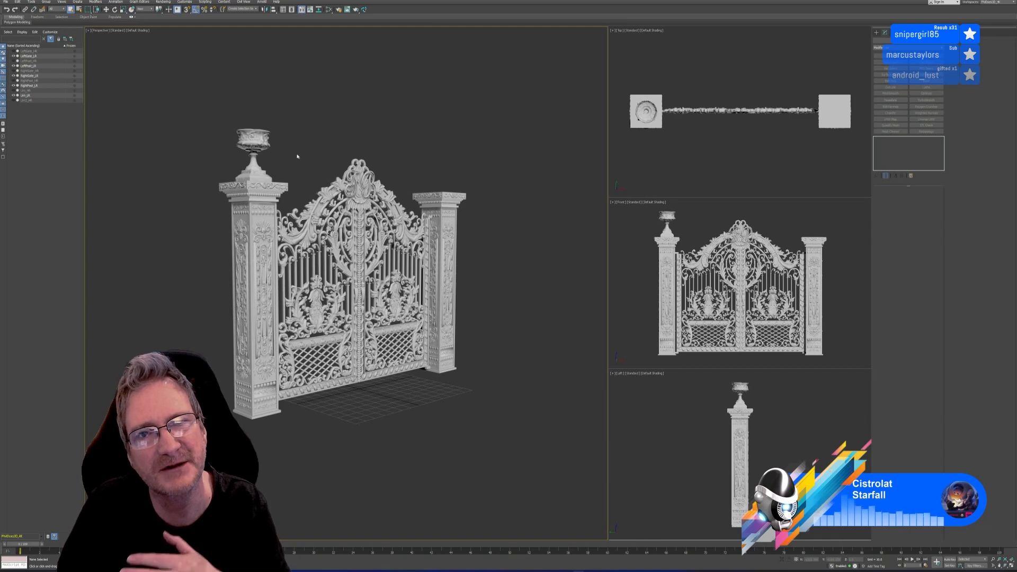
alt+middle_drag(347, 411, 375, 404)
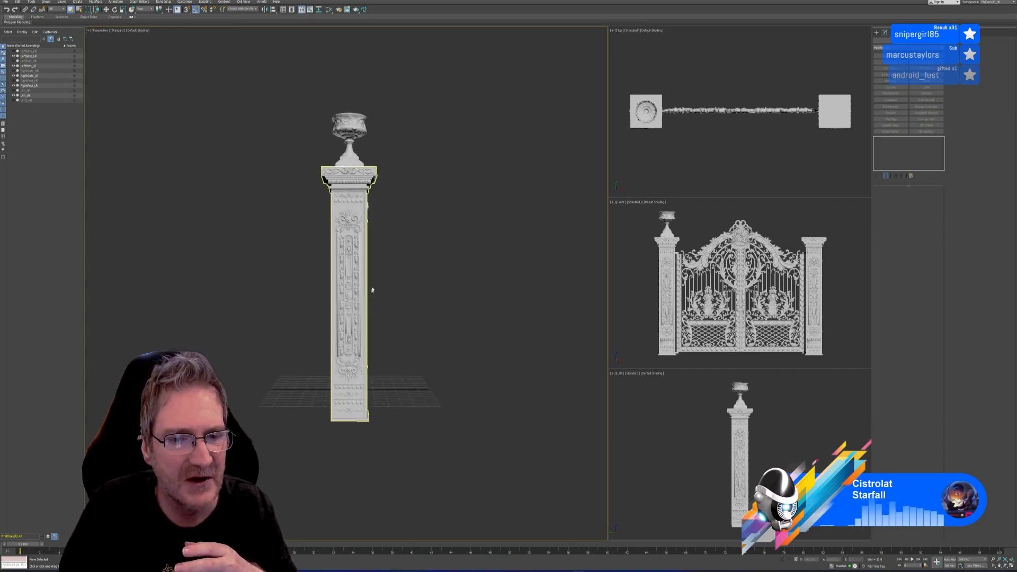
alt+middle_drag(427, 325, 398, 330)
scroll(315, 177, up, 3)
middle_drag(315, 176, 310, 134)
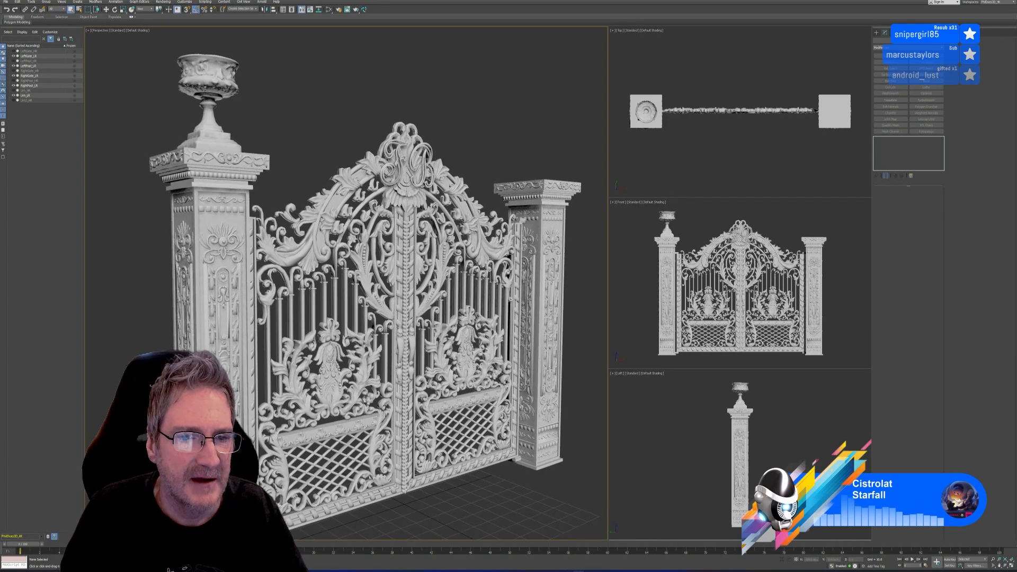
Inspect the low-detail left urn's bowl, stem and base up close, and compare it with the whole gate
scroll(208, 72, up, 5)
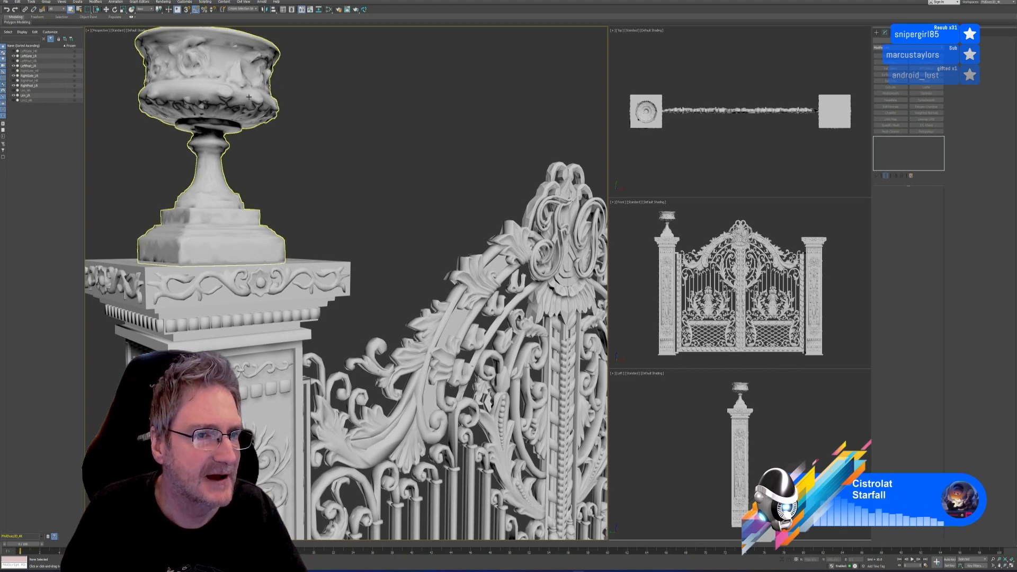
scroll(182, 48, up, 4)
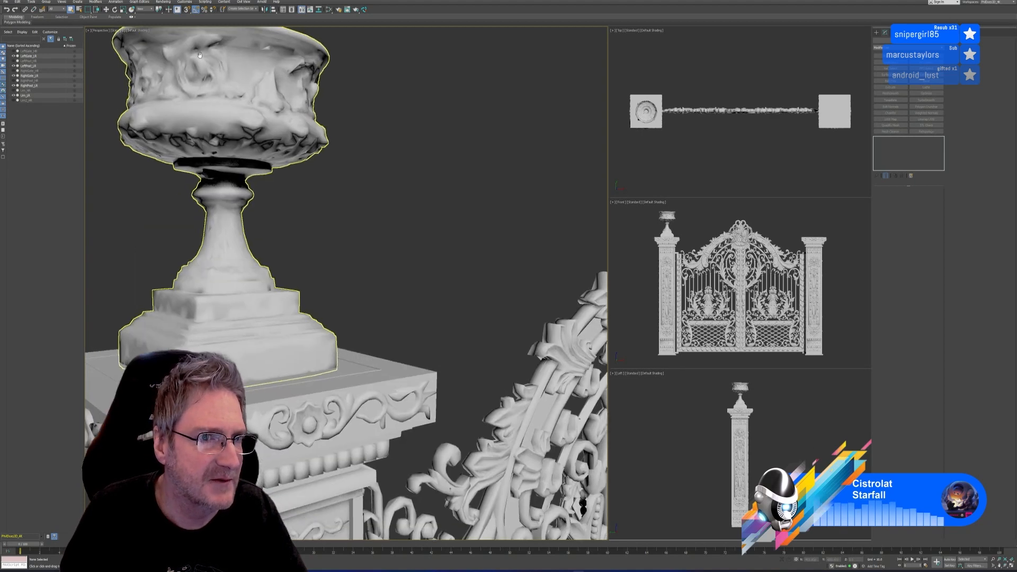
scroll(226, 125, down, 5)
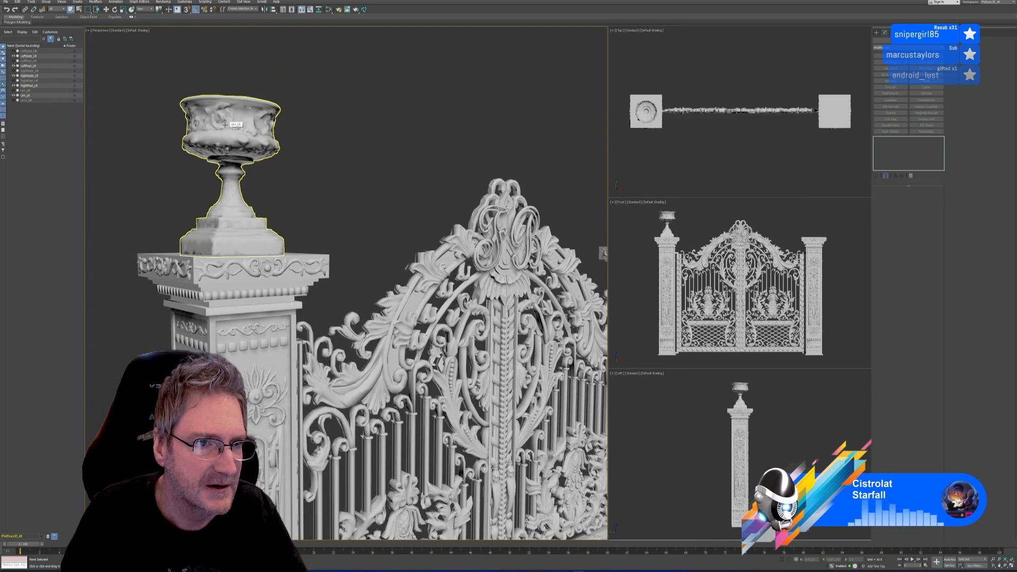
scroll(332, 128, up, 3)
scroll(333, 127, down, 5)
alt+middle_drag(328, 126, 320, 132)
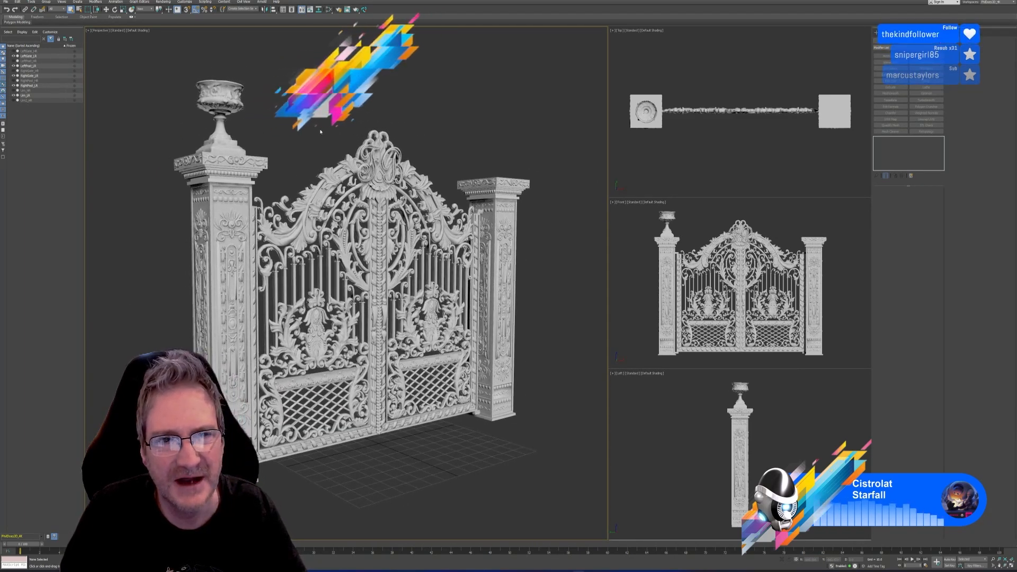
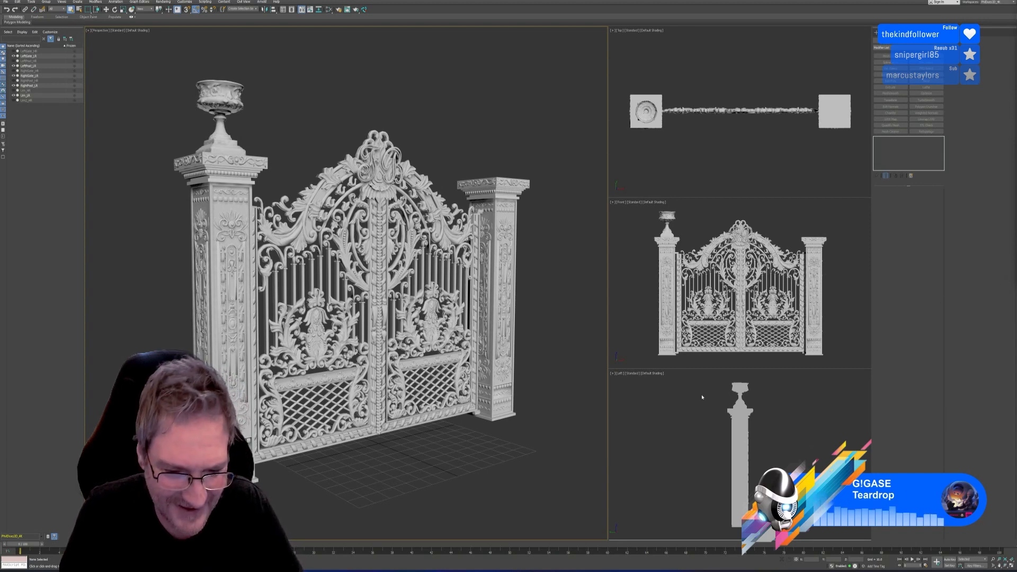
key(alt+Tab)
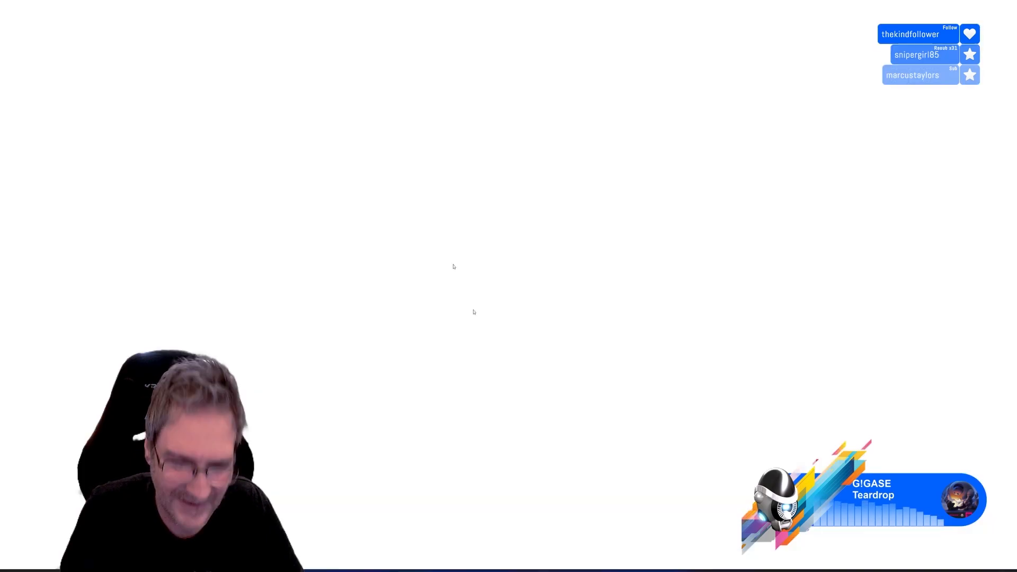
text(ttps://www.artstation.com/artwork/q9DVdz)
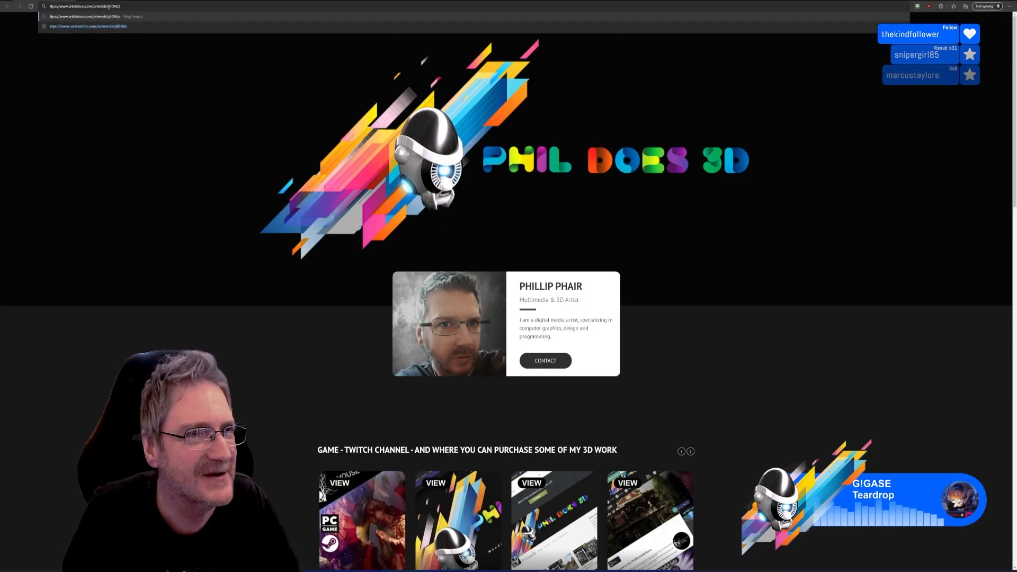
key(Return)
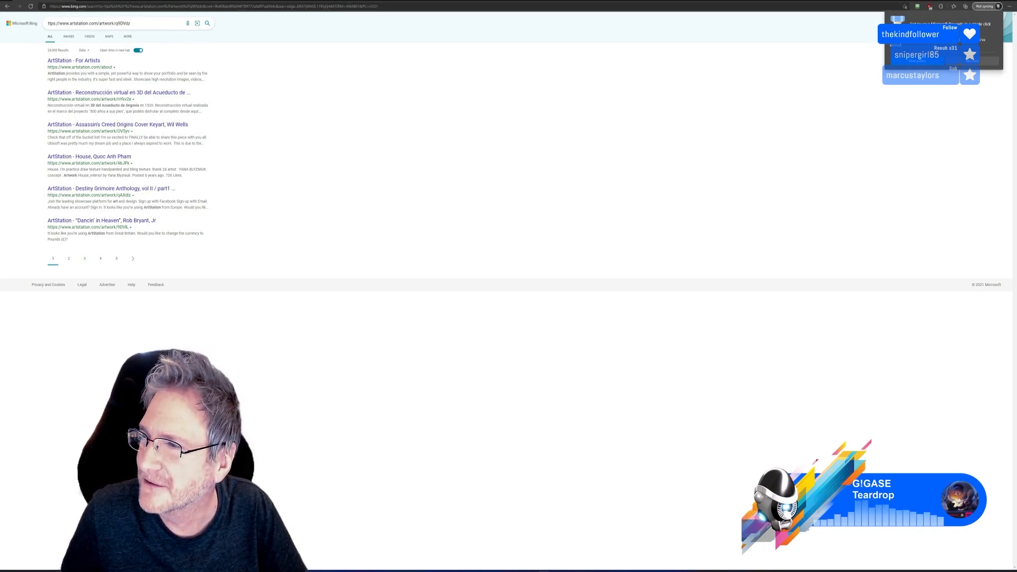
click(82, 5)
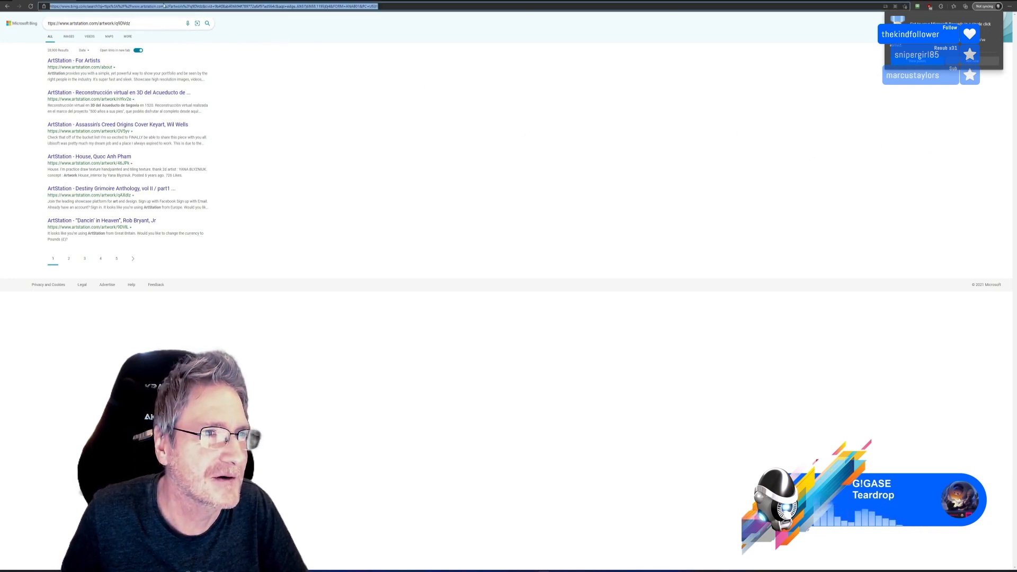
text(ttps://www.artstation.com/artwork/q9DVdz)
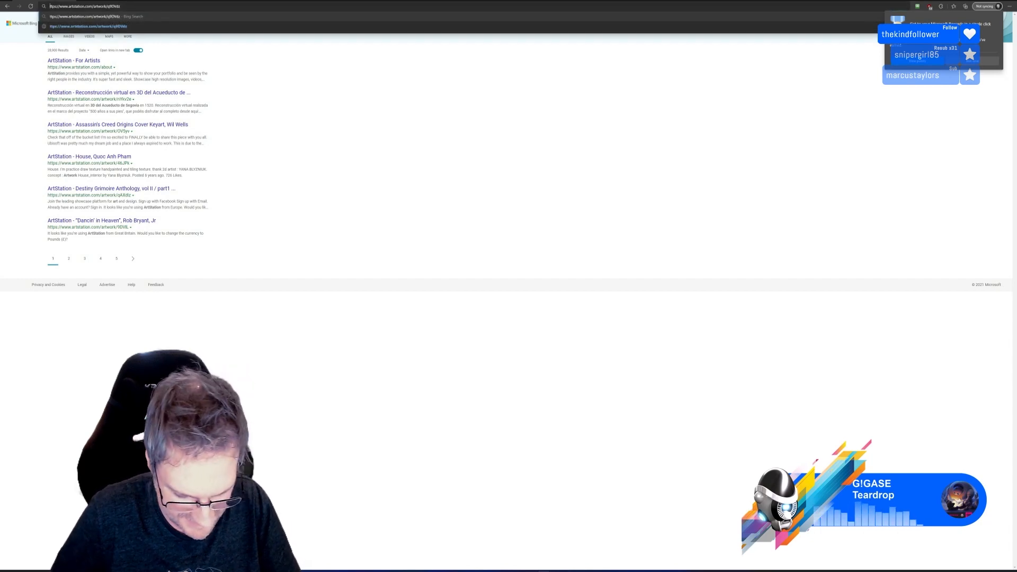
text(h)
key(Return)
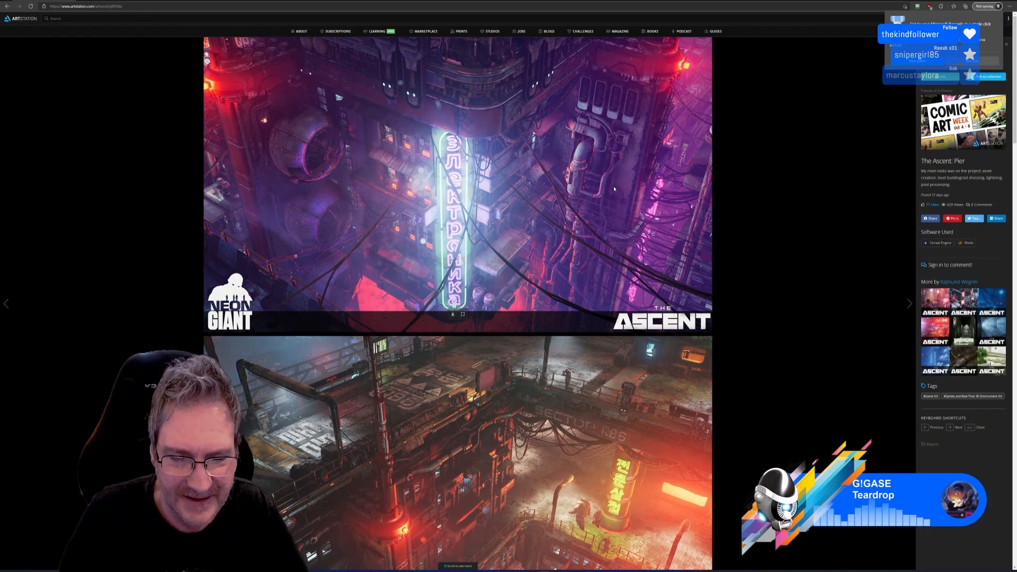
Reduce the page zoom slightly and look over the first Pier images, from the purple neon tower to the Digital Juice alley
ctrl+scroll(614, 186, down, 1)
ctrl+scroll(613, 189, down, 3)
ctrl+scroll(625, 192, up, 4)
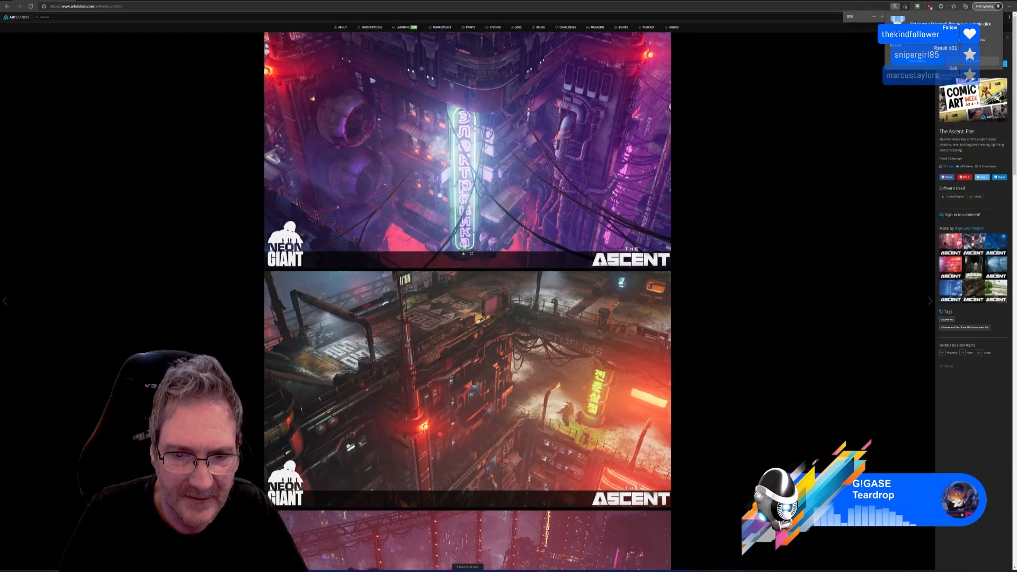
scroll(648, 197, down, 2)
scroll(648, 198, down, 5)
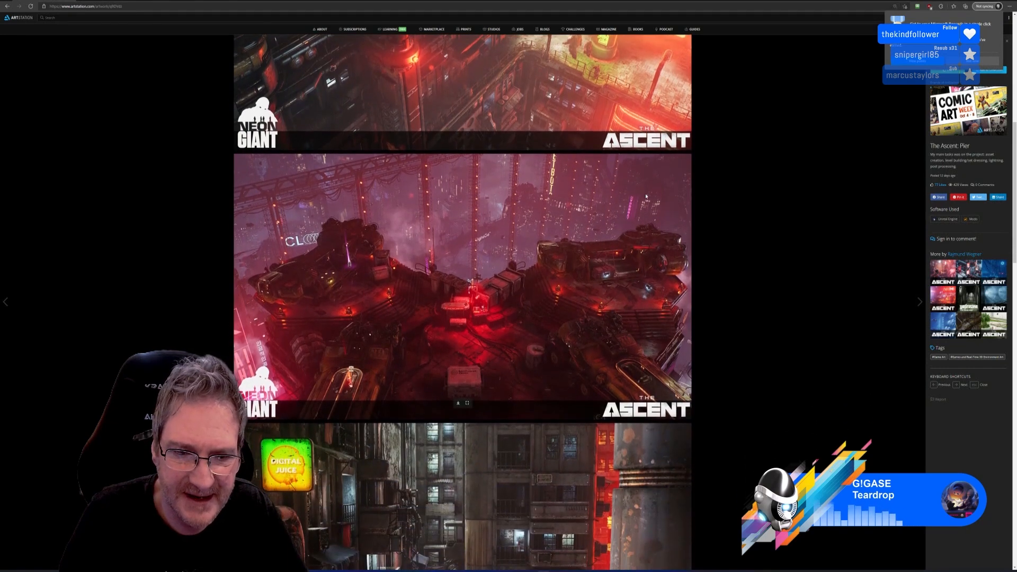
scroll(645, 195, down, 4)
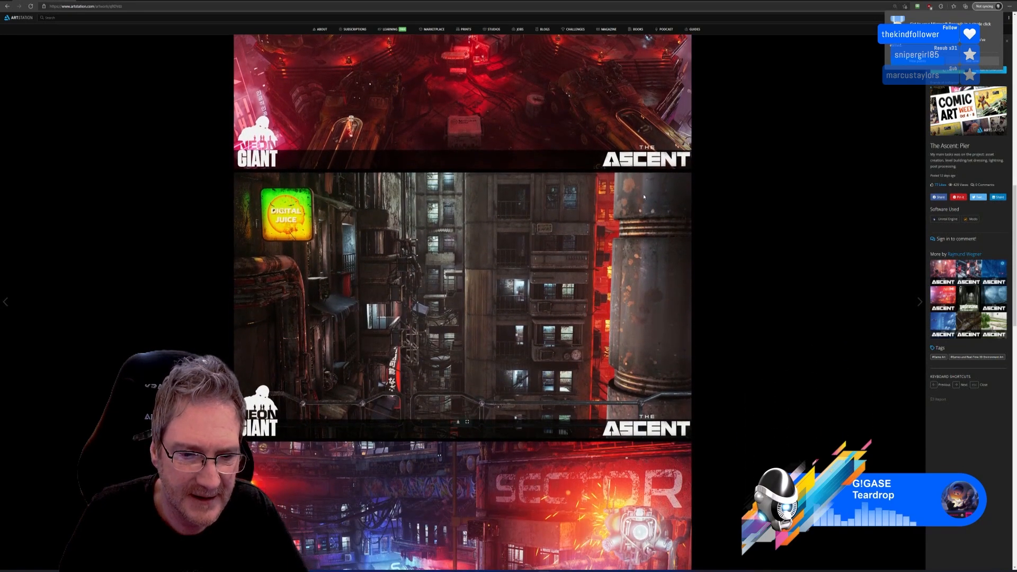
Examine the Digital Juice alley, the Sector wall scene and the remaining Pier images down to the last one
scroll(643, 197, down, 1)
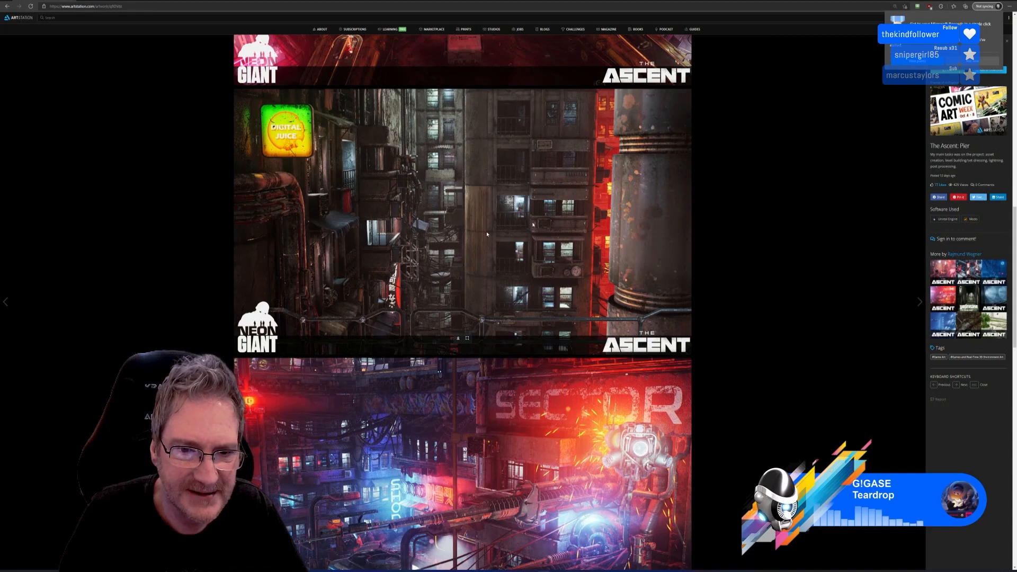
scroll(450, 245, down, 2)
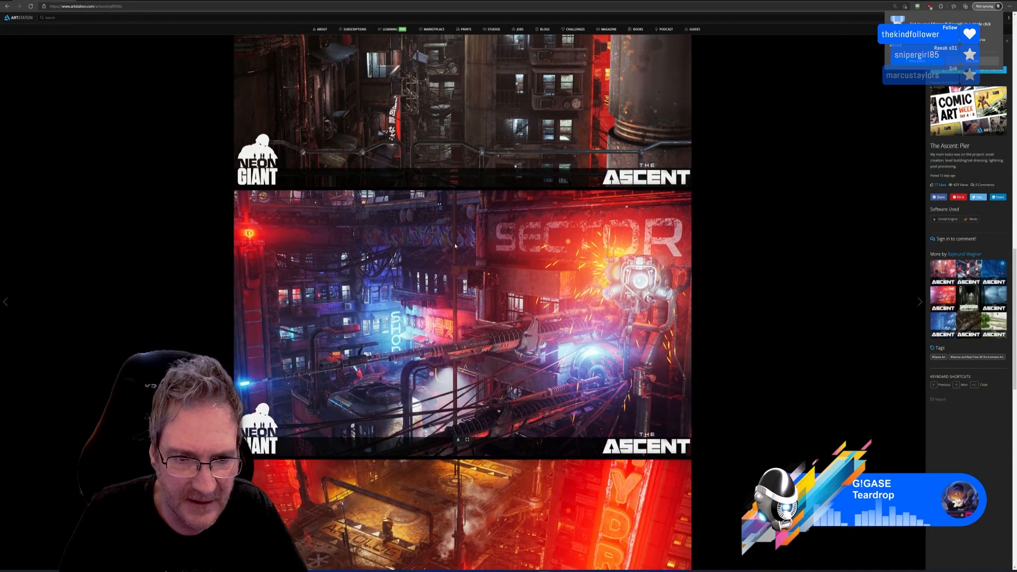
scroll(456, 246, down, 2)
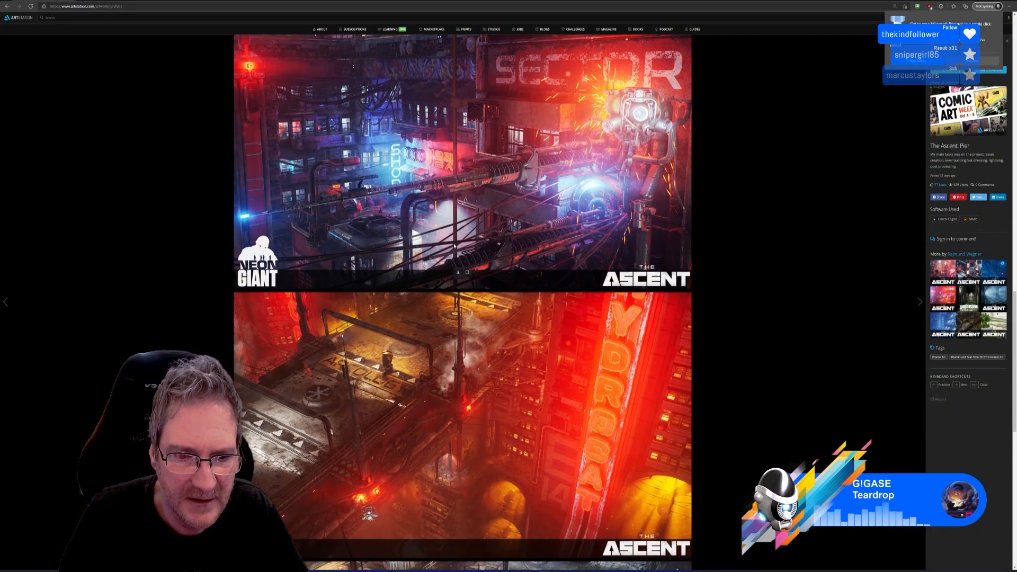
scroll(454, 245, down, 1)
scroll(453, 245, down, 2)
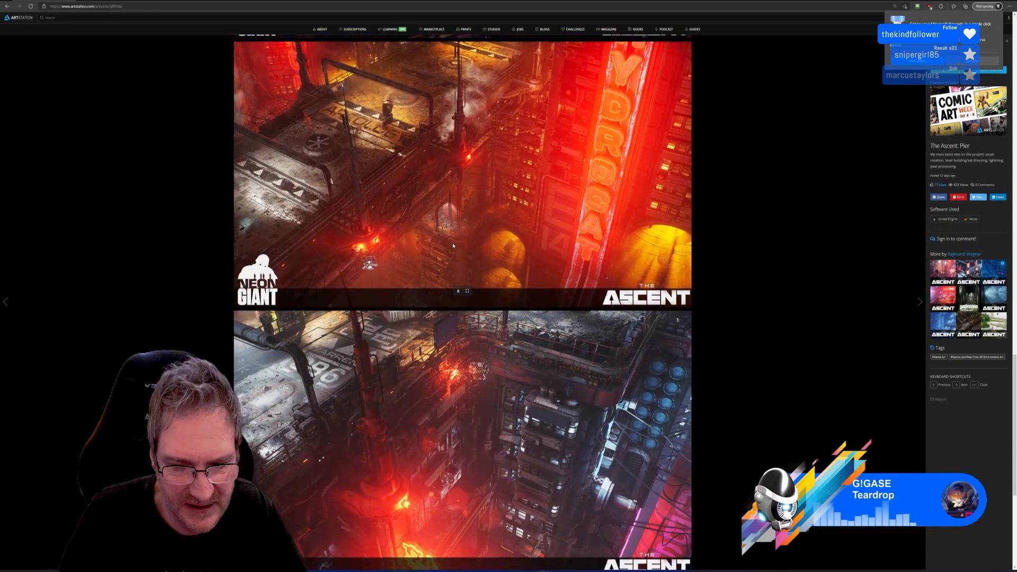
scroll(453, 245, down, 3)
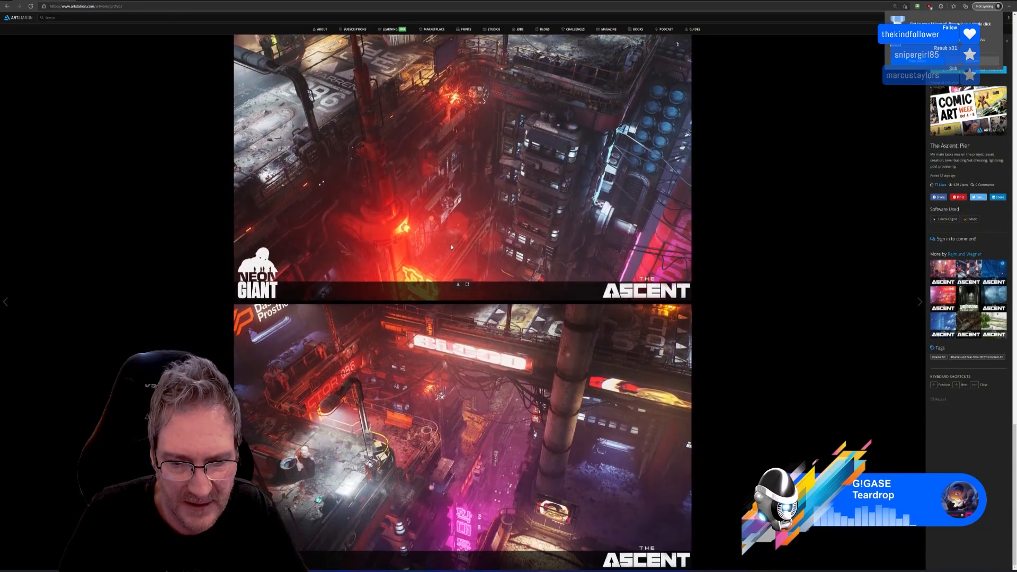
scroll(473, 327, down, 10)
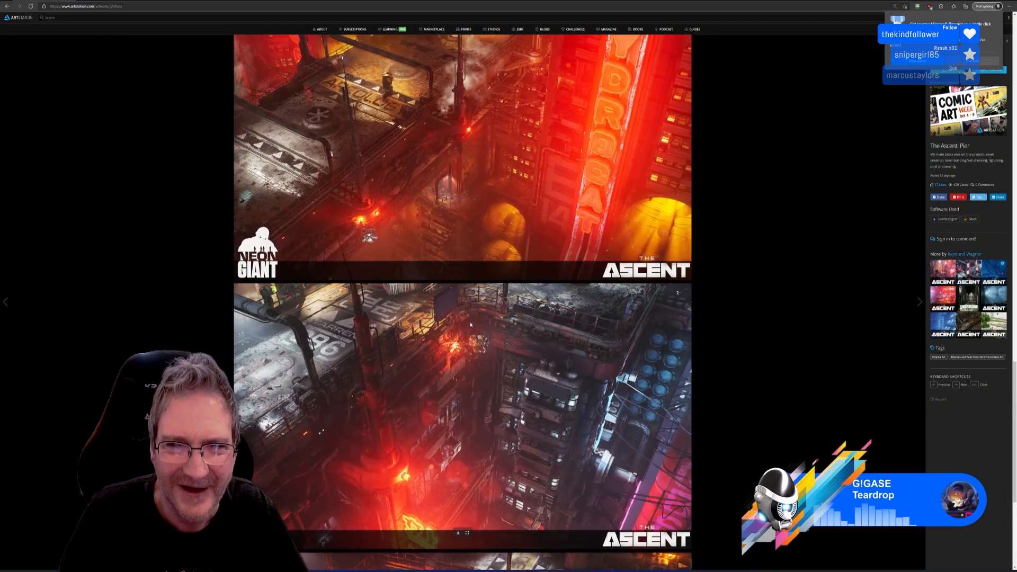
Return to the first Pier image and look again at the neon tower, rooftop and purple skyline scenes
scroll(473, 314, up, 1)
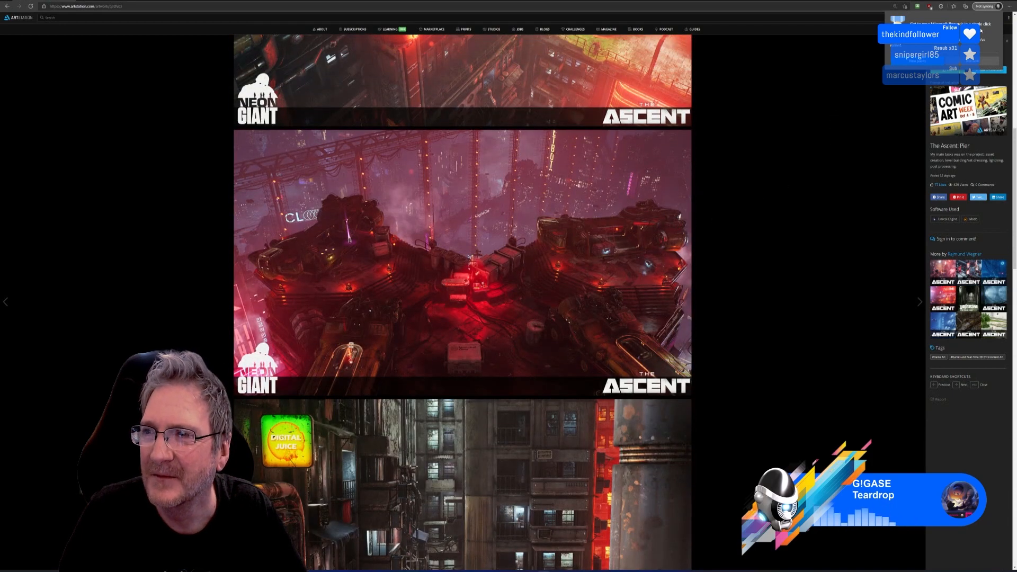
scroll(651, 200, up, 6)
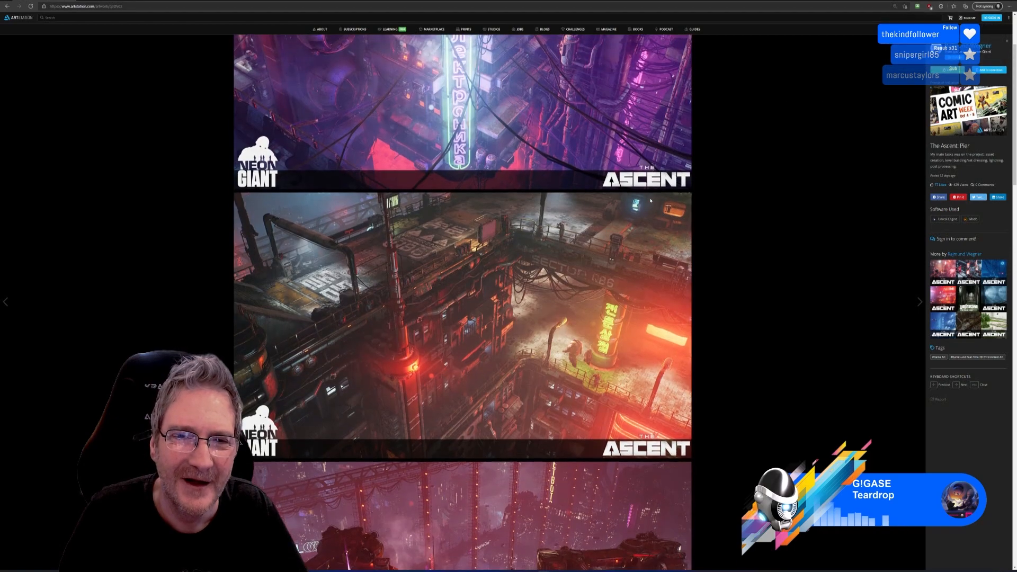
scroll(651, 200, up, 2)
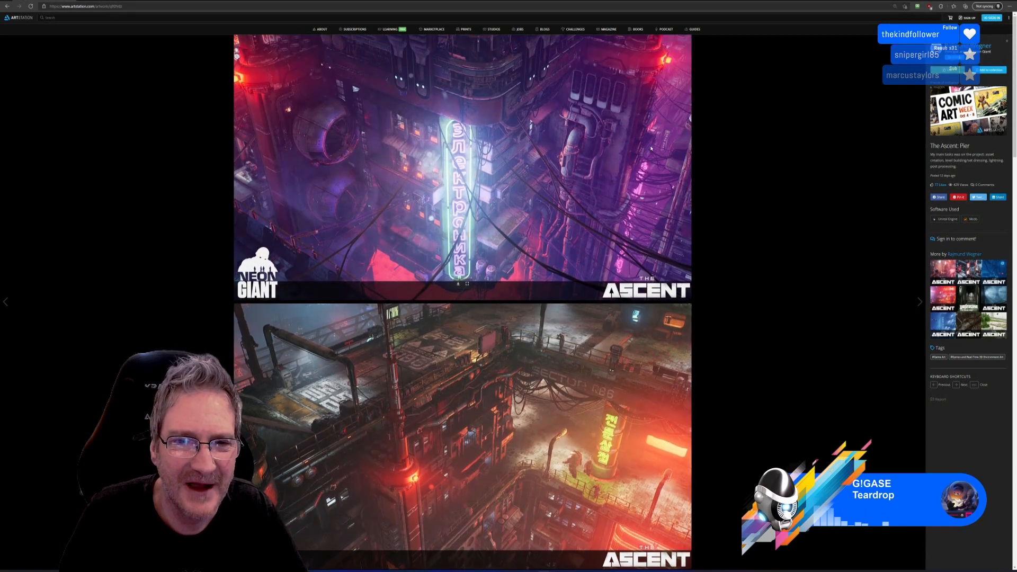
scroll(649, 150, down, 2)
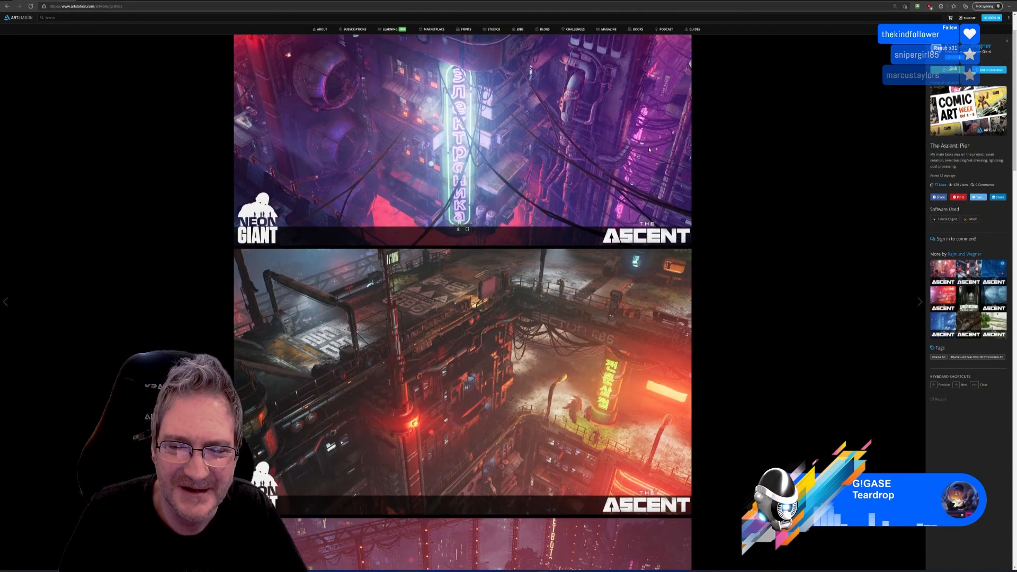
scroll(643, 154, down, 3)
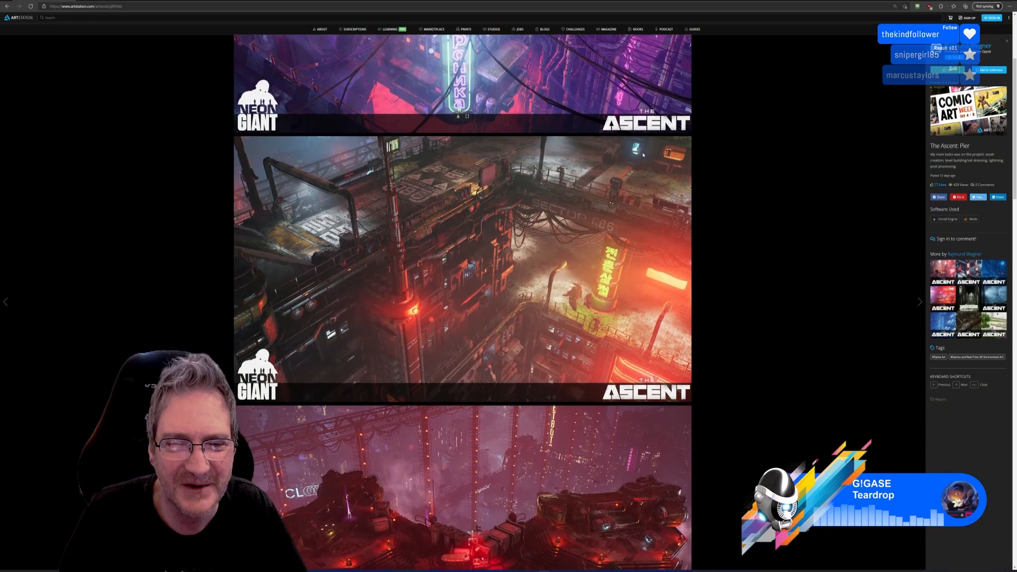
scroll(642, 156, down, 2)
scroll(642, 156, down, 2)
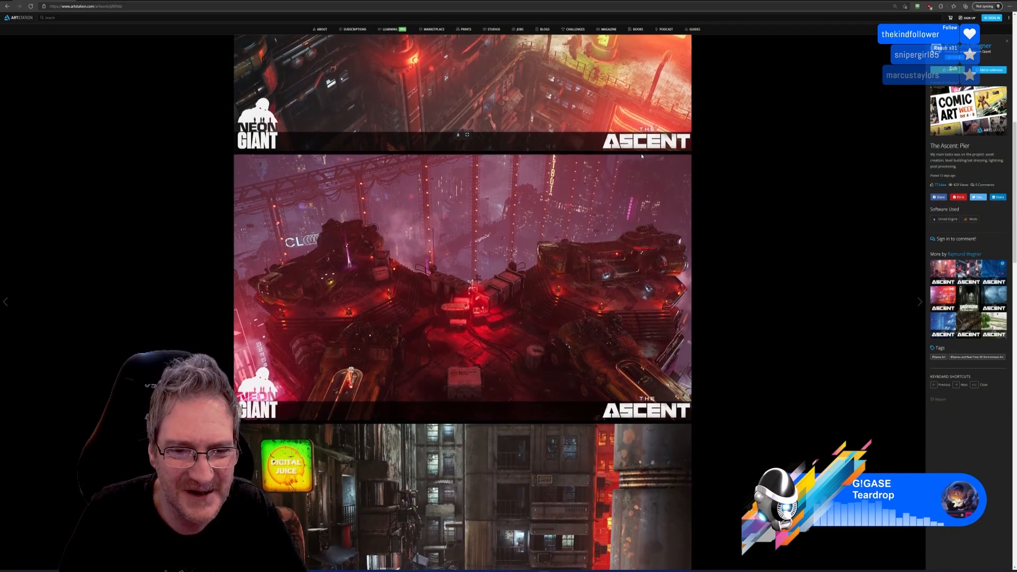
Review the second half of the Pier series again, from the Digital Juice alley to the final image
scroll(641, 155, down, 3)
scroll(640, 156, down, 2)
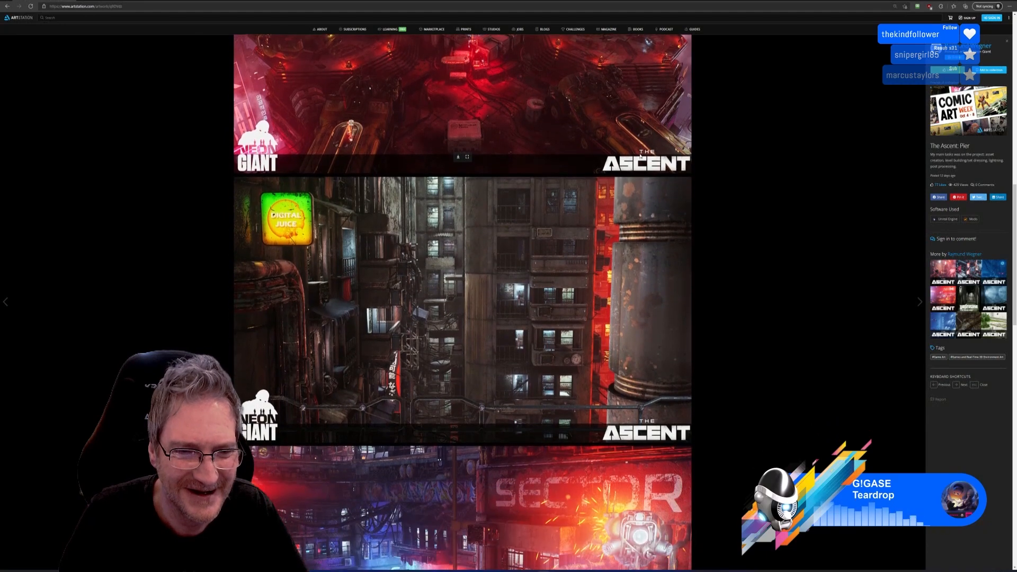
scroll(641, 156, down, 2)
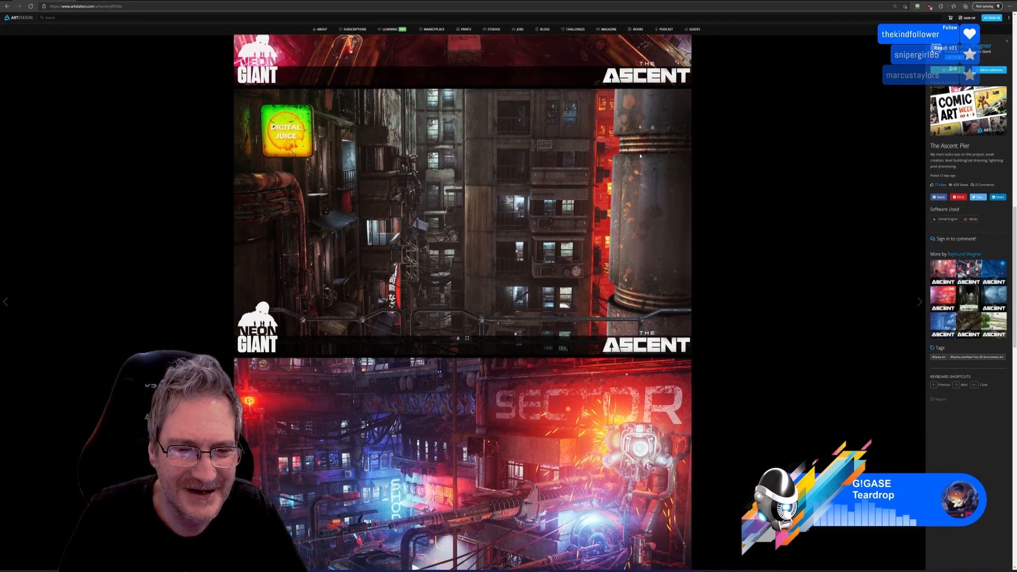
scroll(640, 155, down, 4)
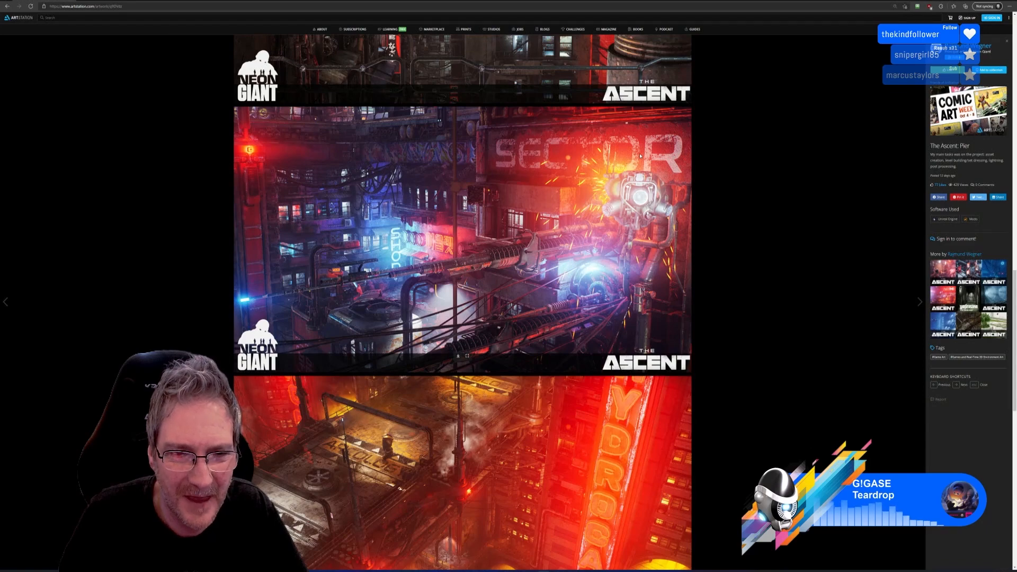
scroll(640, 155, down, 6)
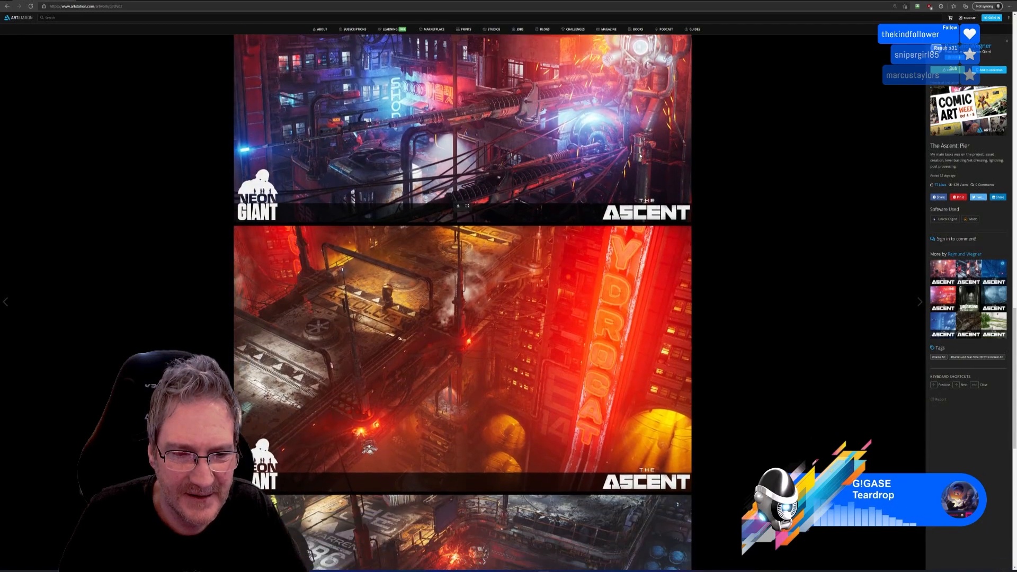
scroll(640, 156, down, 5)
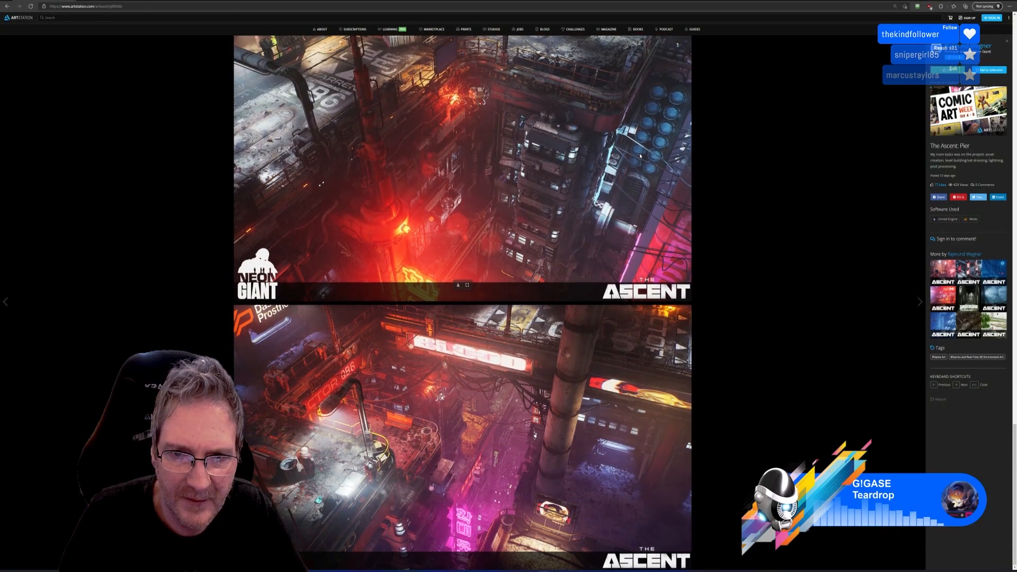
Look back through the Pier images in reverse order, from the last one to the first two
scroll(640, 155, up, 3)
scroll(640, 156, up, 6)
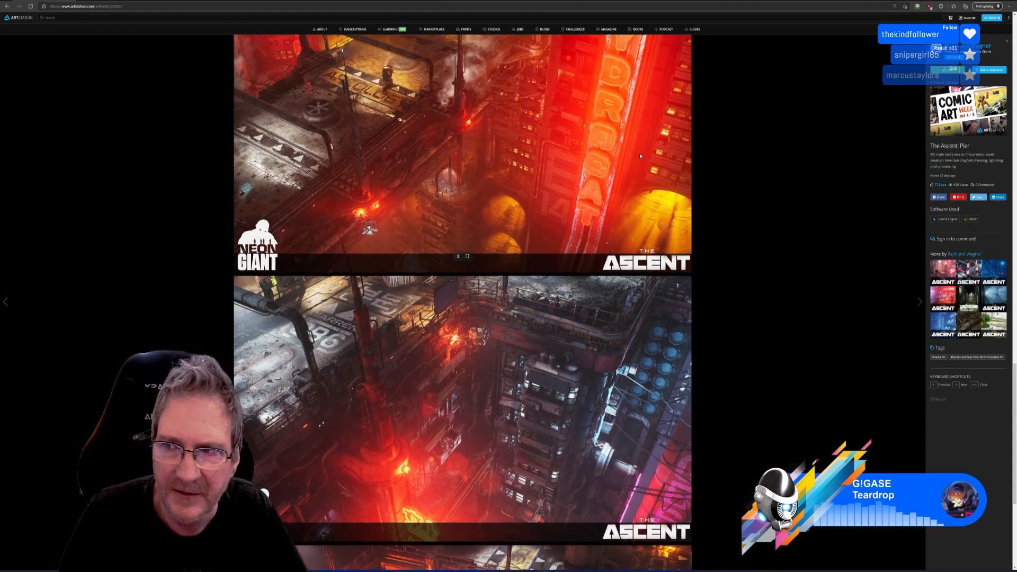
scroll(640, 156, up, 5)
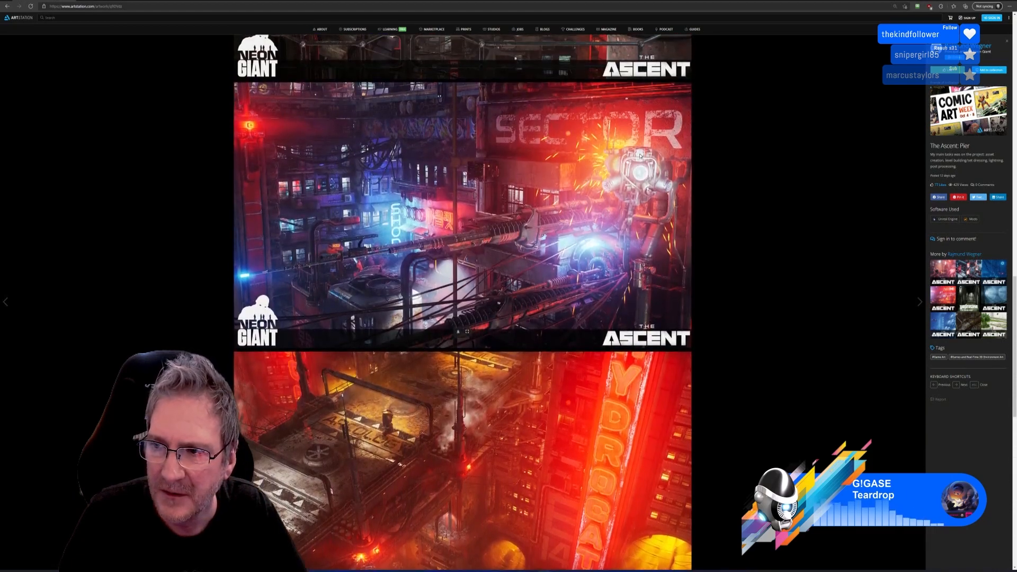
scroll(640, 154, up, 8)
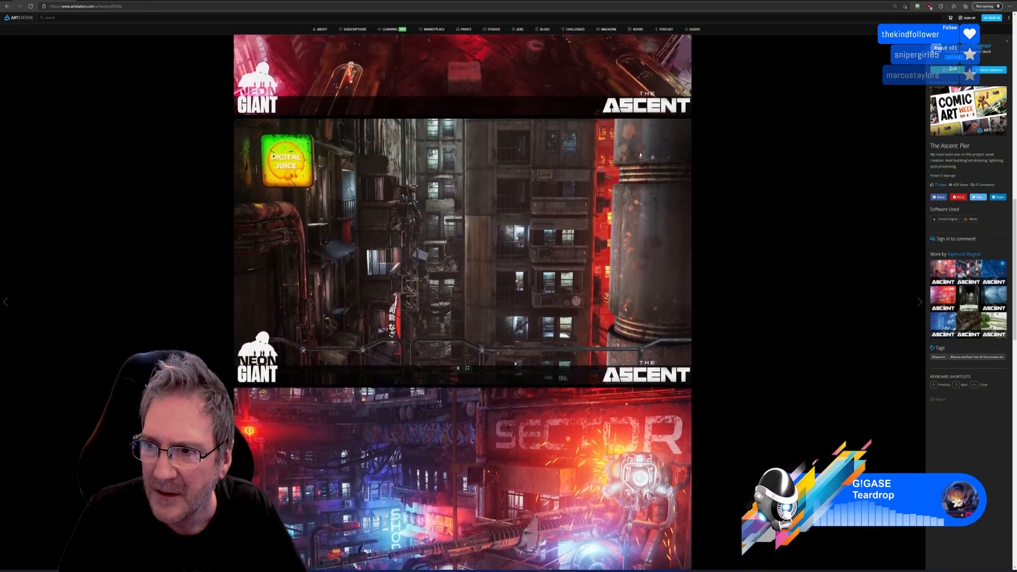
scroll(641, 155, up, 9)
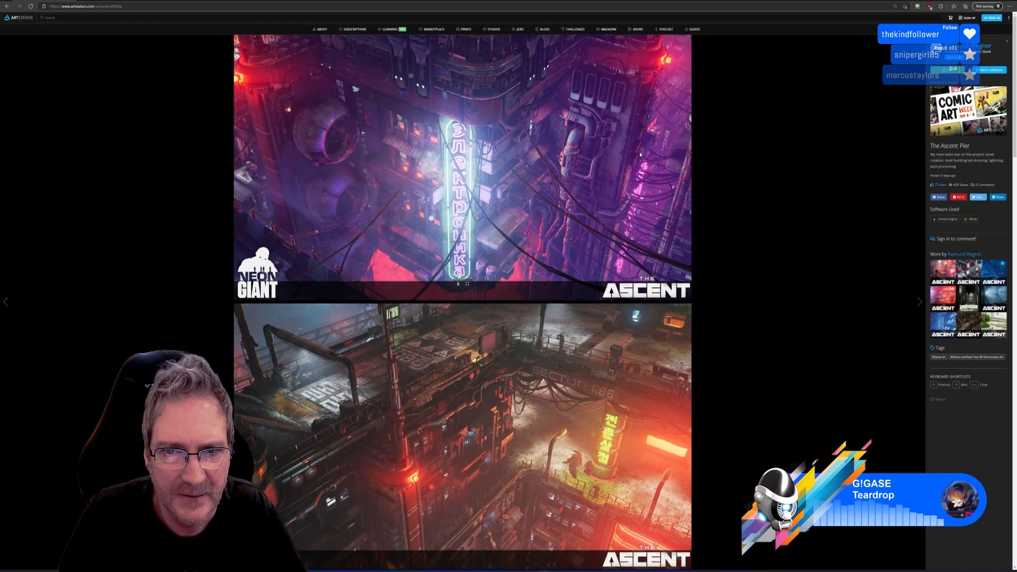
scroll(640, 154, down, 2)
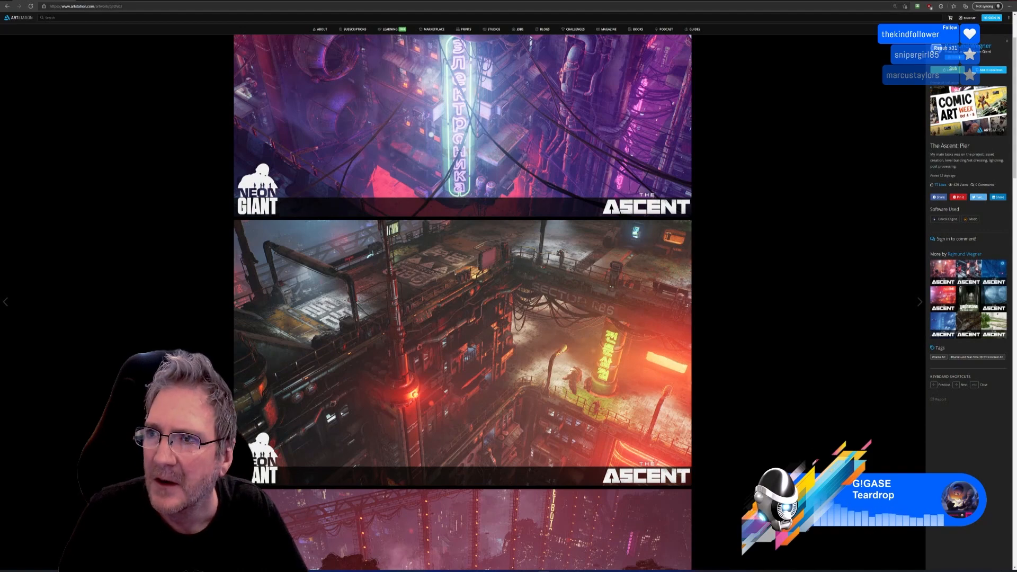
key(alt+Tab)
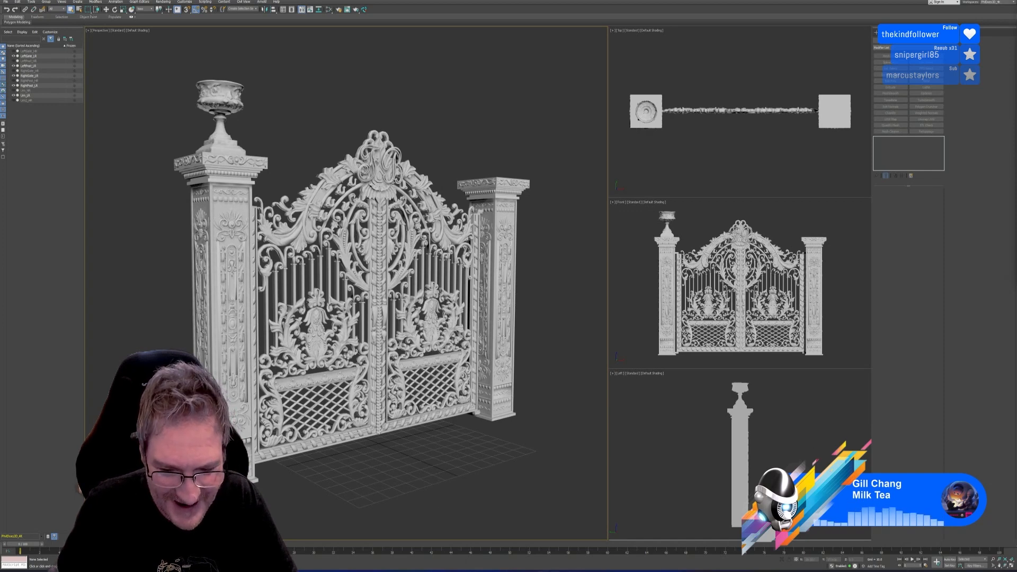
key(alt+Tab)
key(ctrl+l)
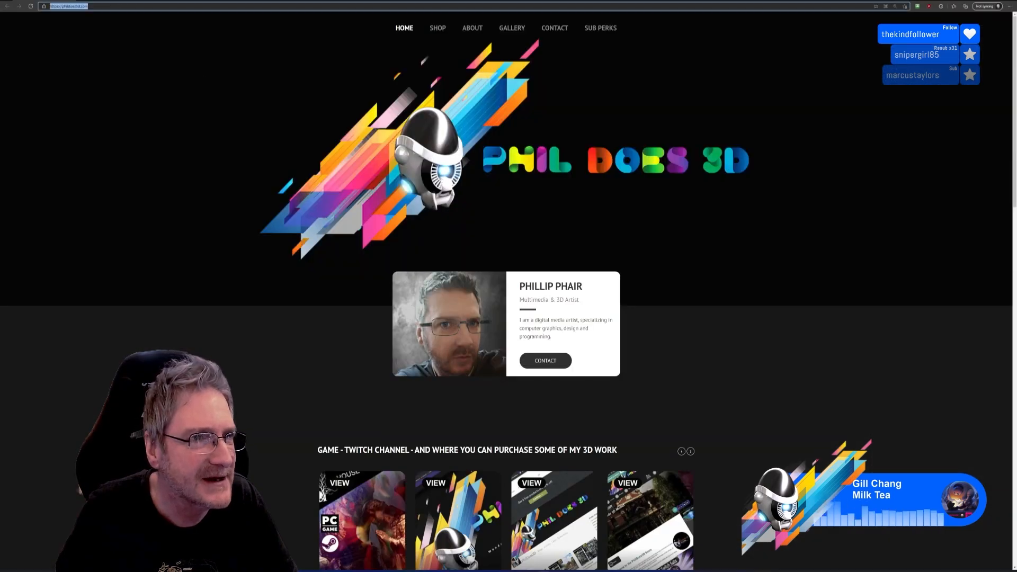
text(https://www.artstation.com/artwork/aYm5kz)
key(Return)
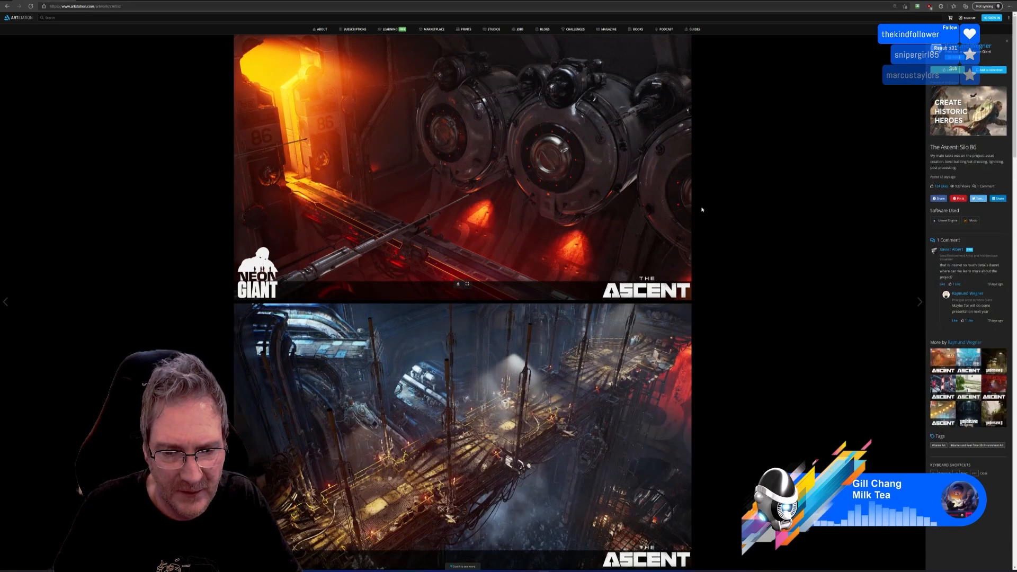
Look through the first half of the Silo 86 images, from the orange-lit machinery to the red-lit staircase scene
scroll(702, 210, down, 2)
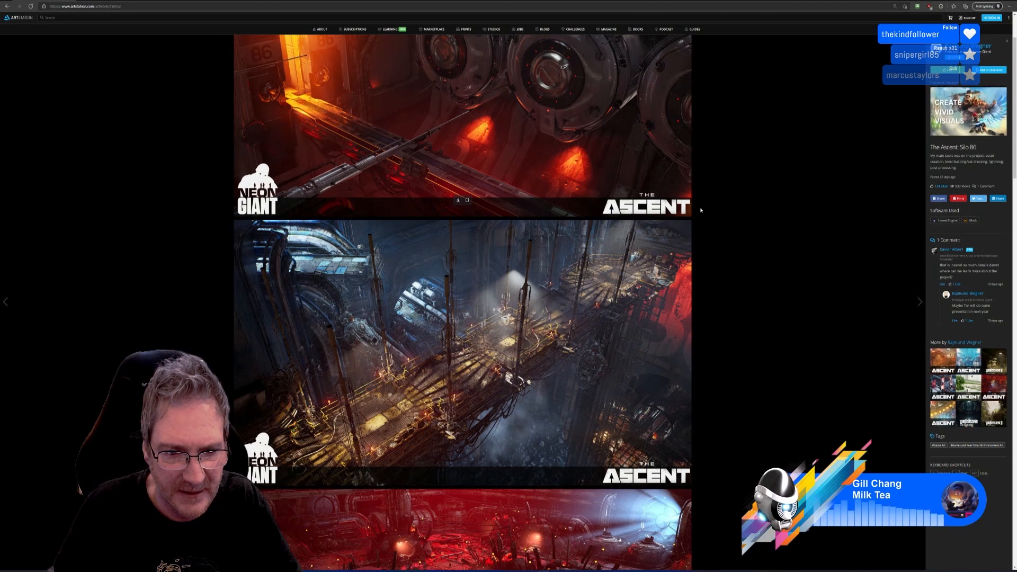
scroll(701, 210, down, 2)
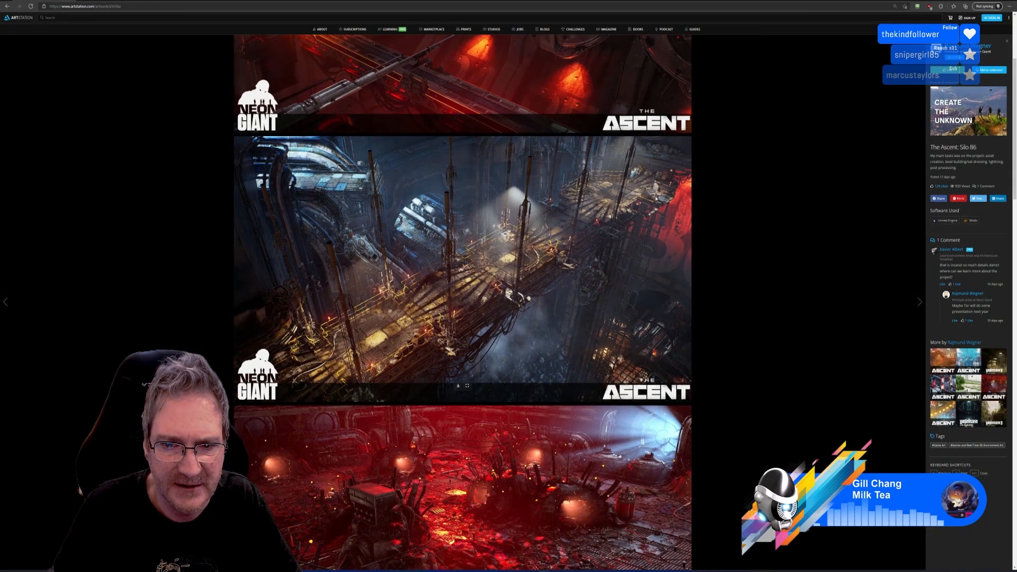
scroll(656, 199, down, 2)
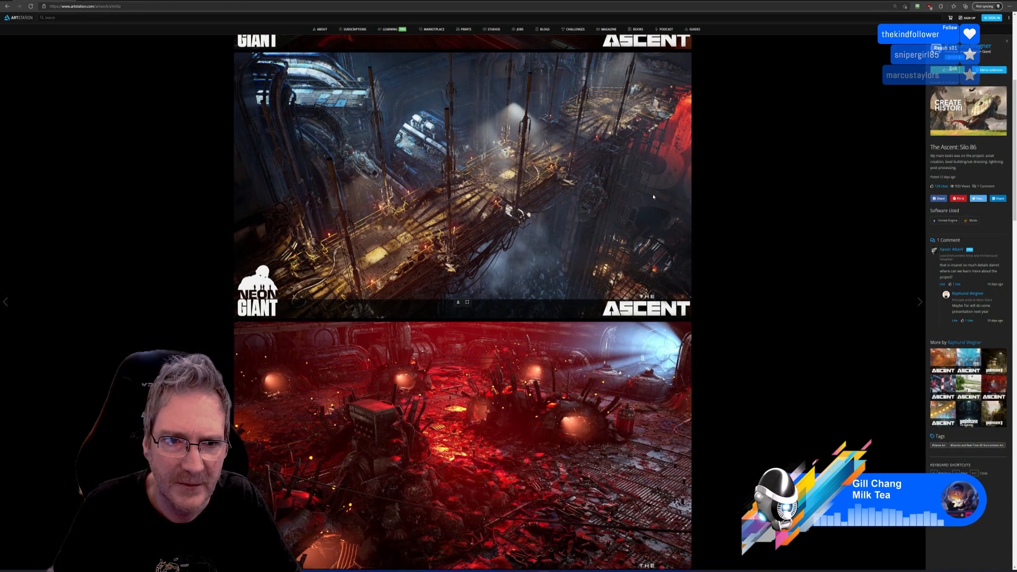
scroll(653, 197, down, 2)
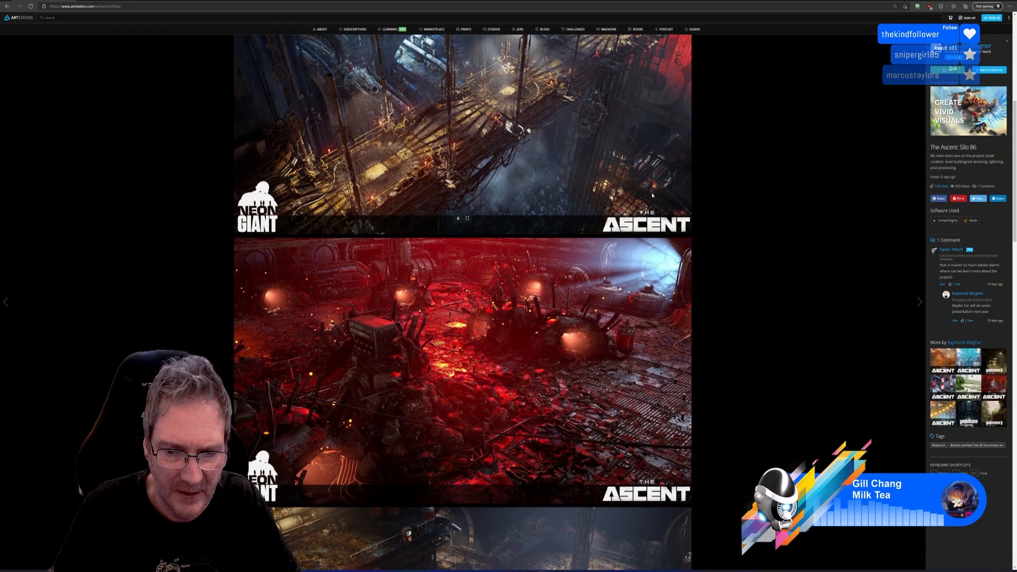
scroll(652, 192, down, 2)
scroll(651, 192, down, 2)
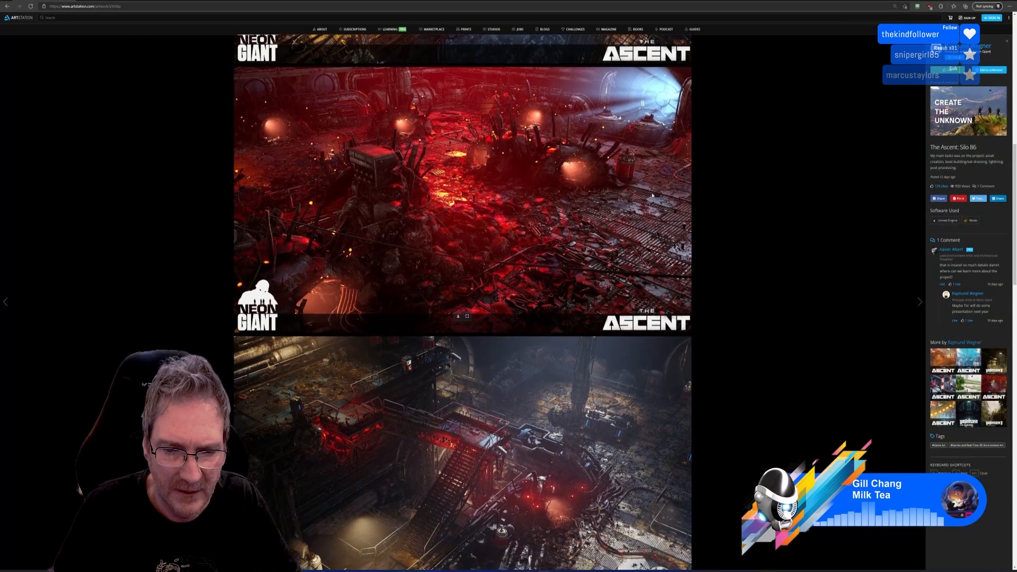
scroll(652, 195, down, 2)
scroll(652, 193, down, 2)
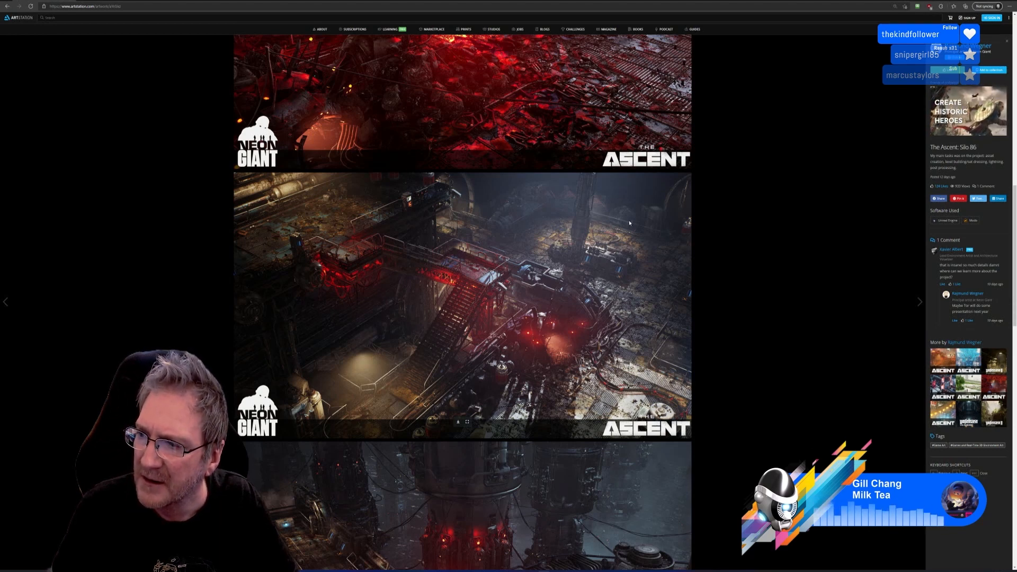
View the remaining Silo 86 images, from the red beacon platform to the glowing red sign scene
scroll(629, 223, down, 5)
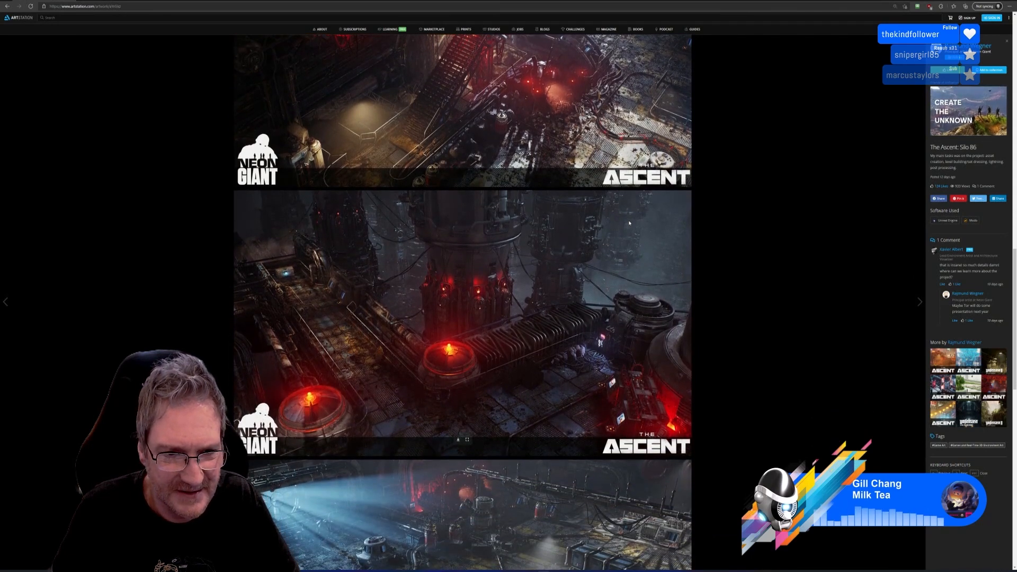
scroll(630, 223, down, 3)
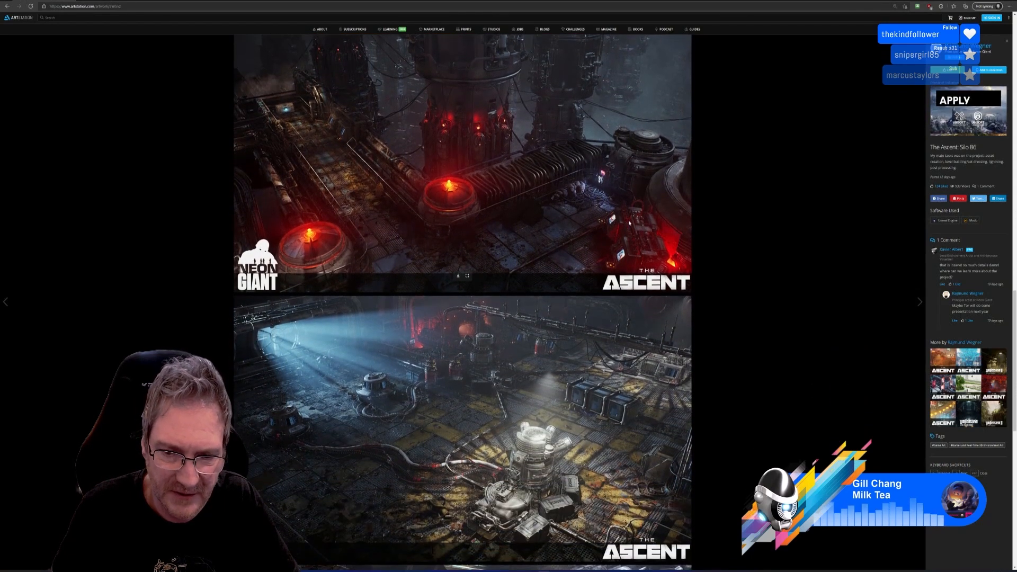
scroll(629, 223, down, 6)
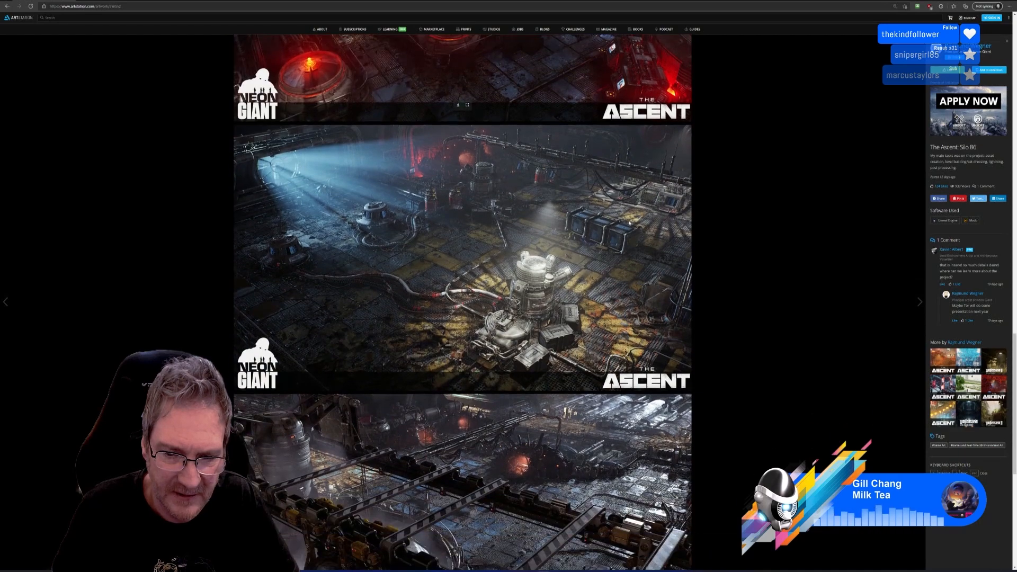
scroll(630, 224, down, 2)
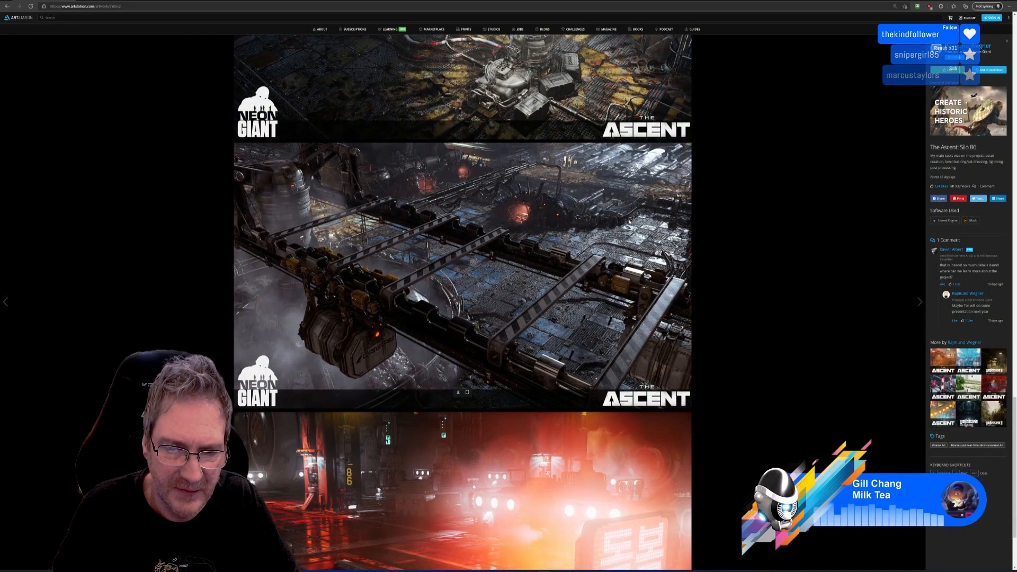
scroll(630, 223, down, 2)
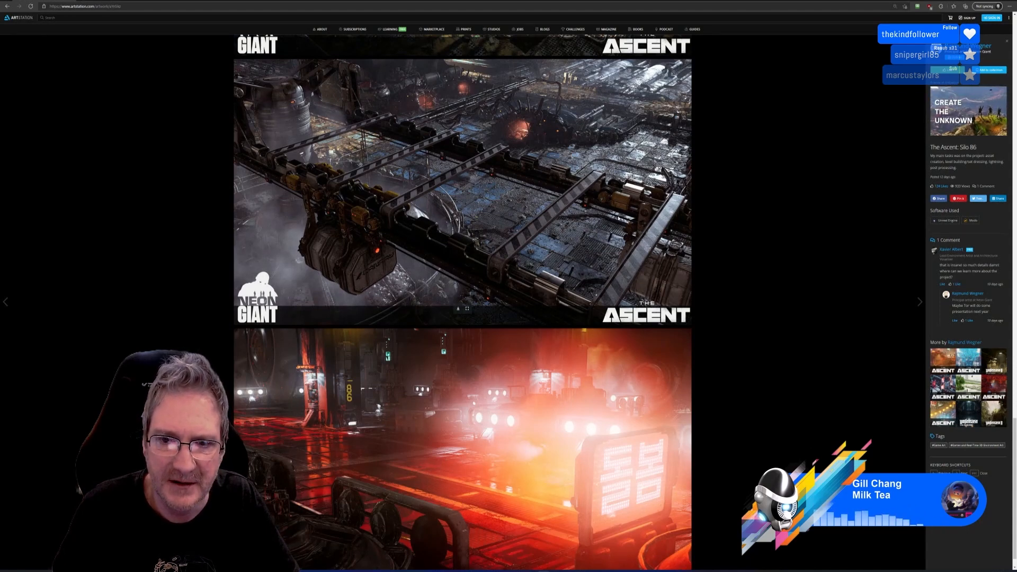
scroll(619, 218, down, 1)
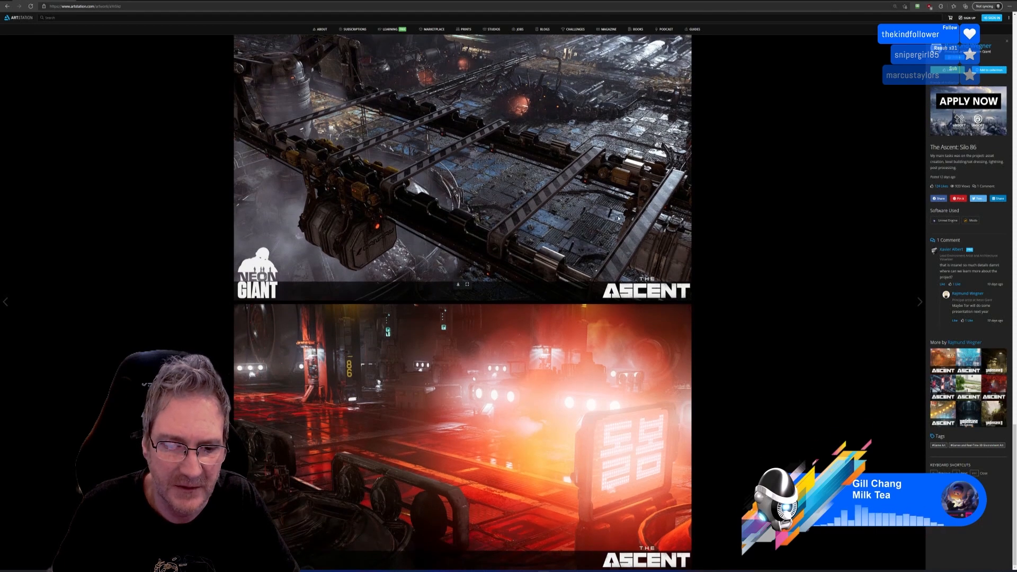
Look back through the Silo 86 images in reverse order to the first one
scroll(619, 218, up, 4)
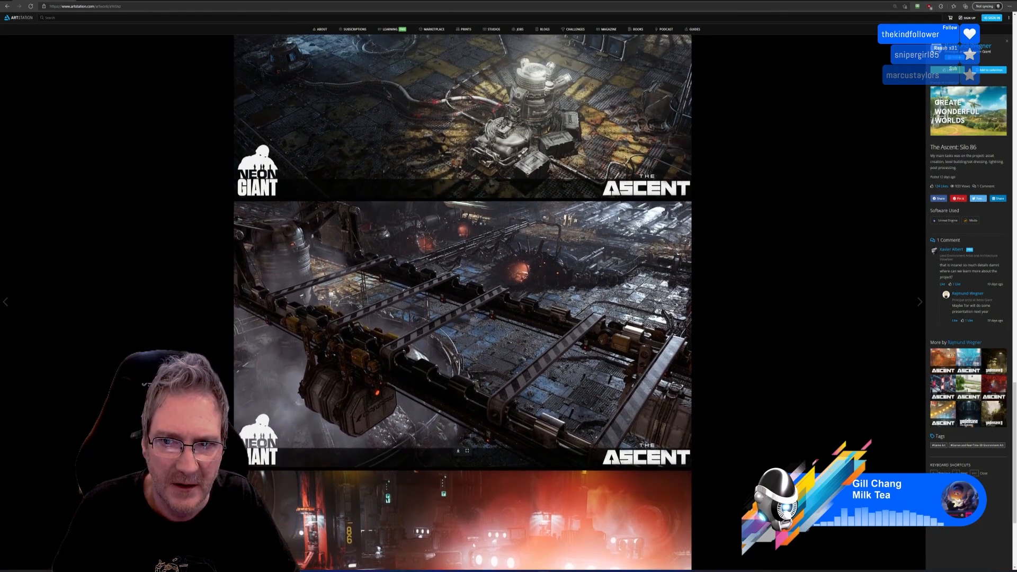
scroll(618, 217, up, 5)
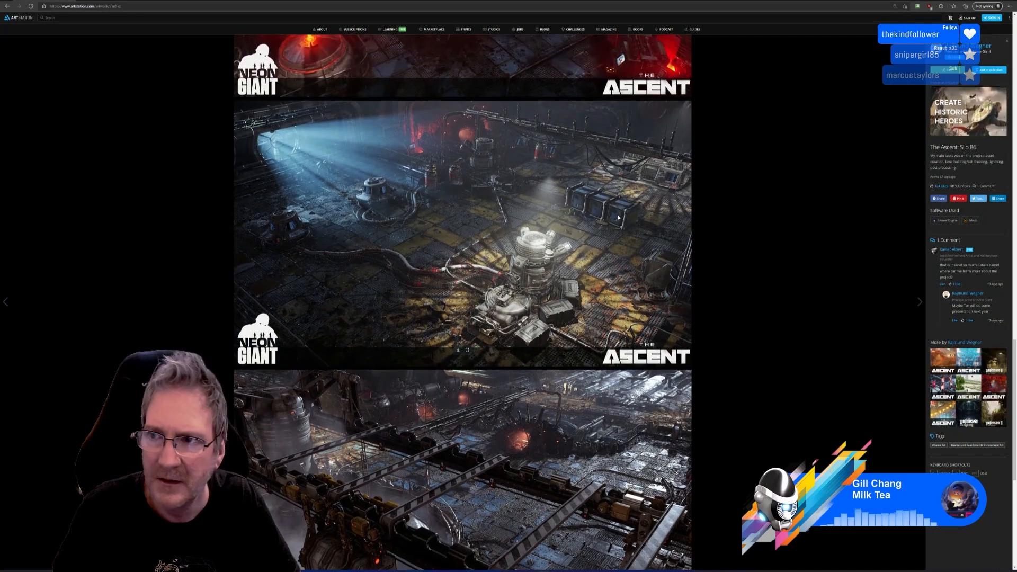
scroll(618, 217, up, 1)
scroll(618, 217, up, 7)
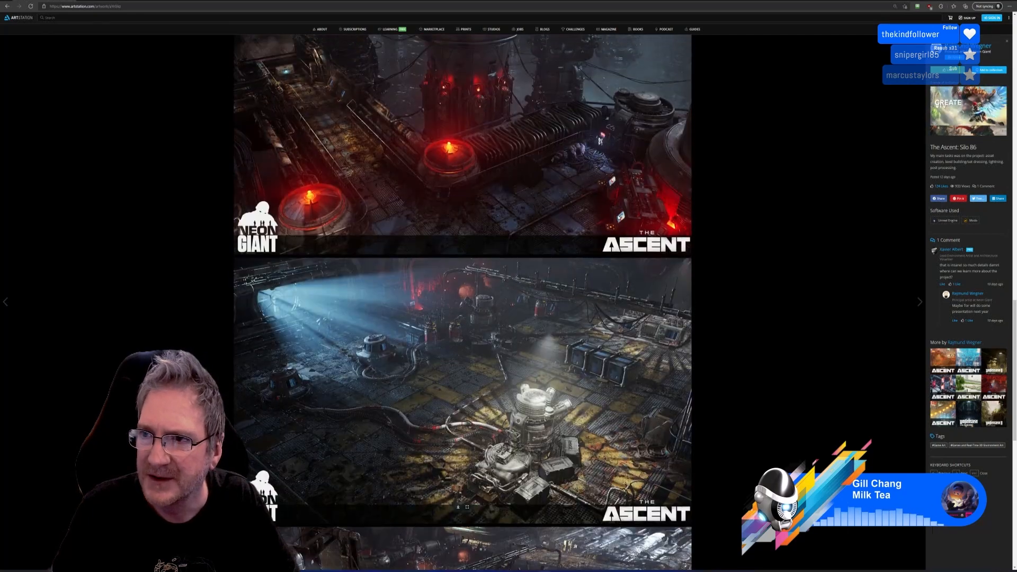
scroll(618, 217, up, 15)
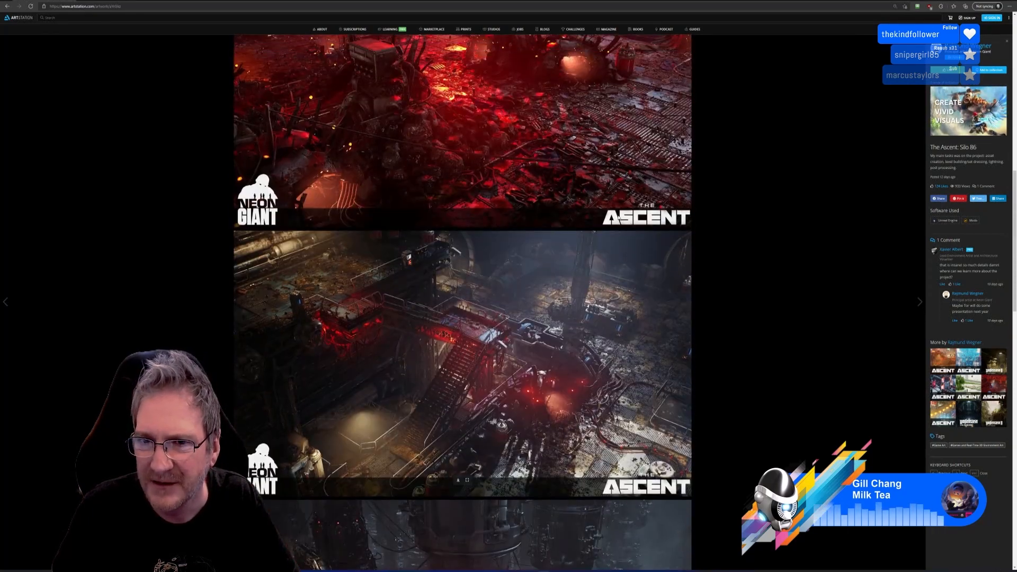
scroll(618, 217, up, 1)
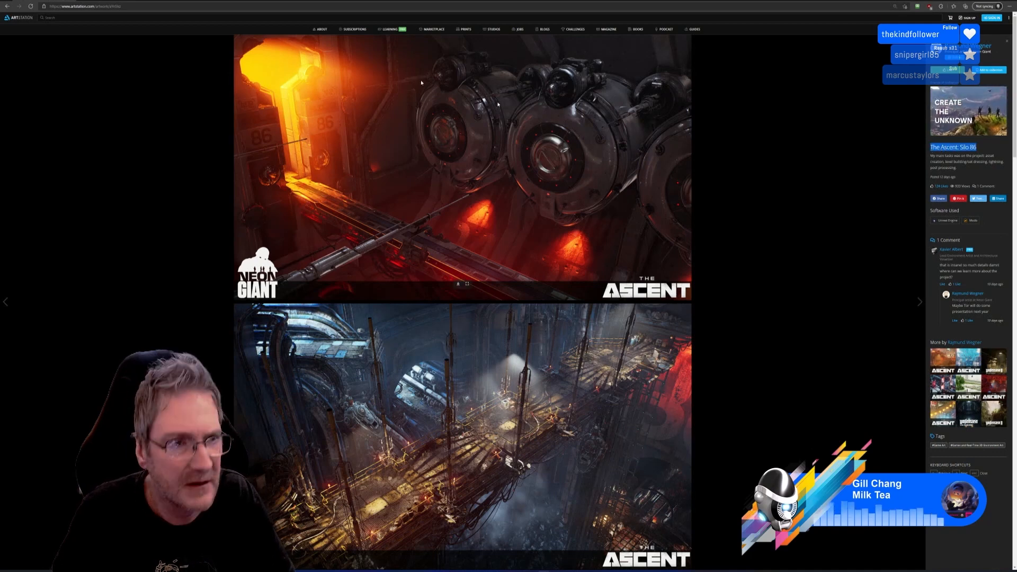
Open Google and search for The Ascent Silo 86
click(148, 7)
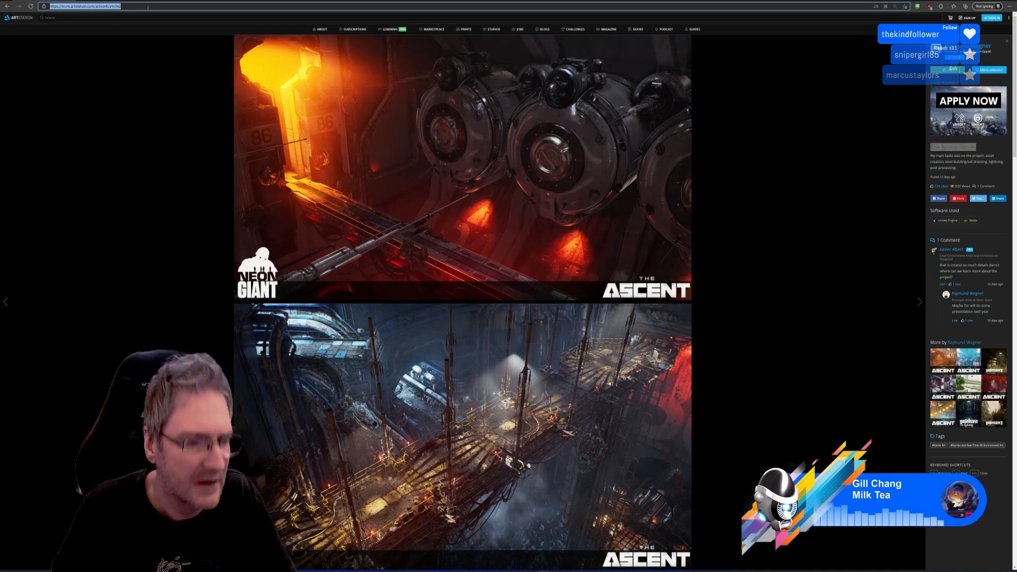
text(goo)
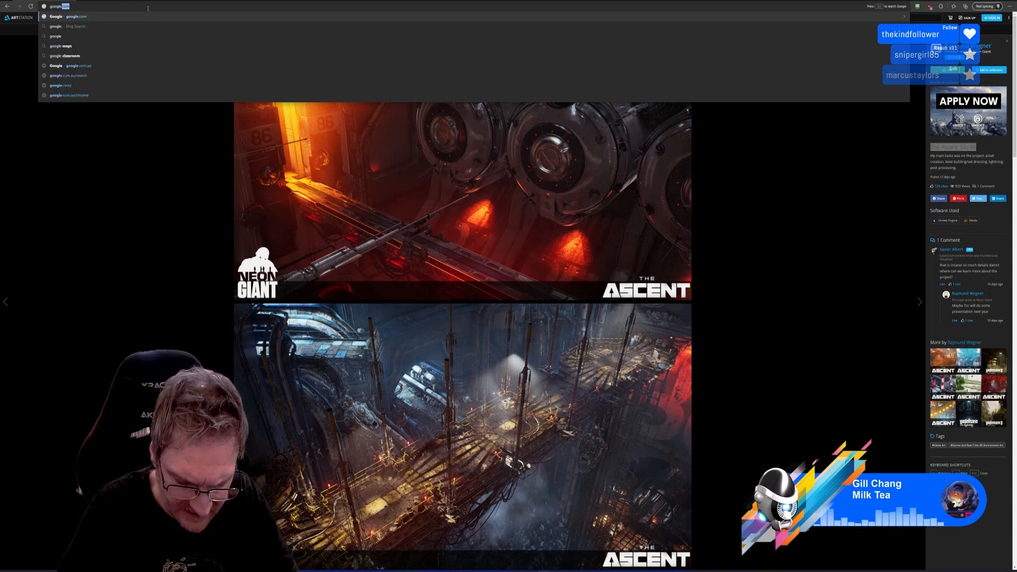
text(gle)
key(Return)
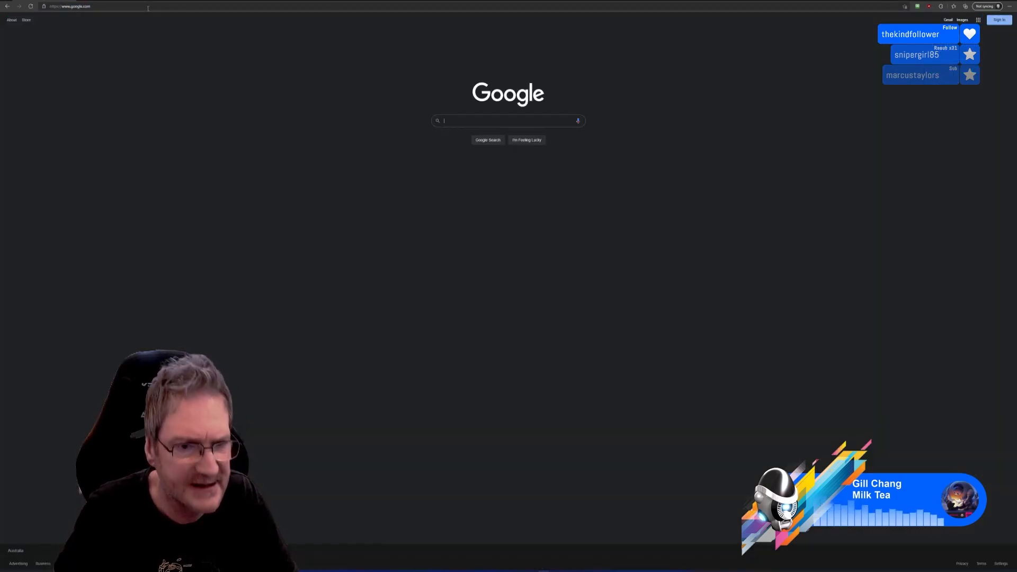
key(Return)
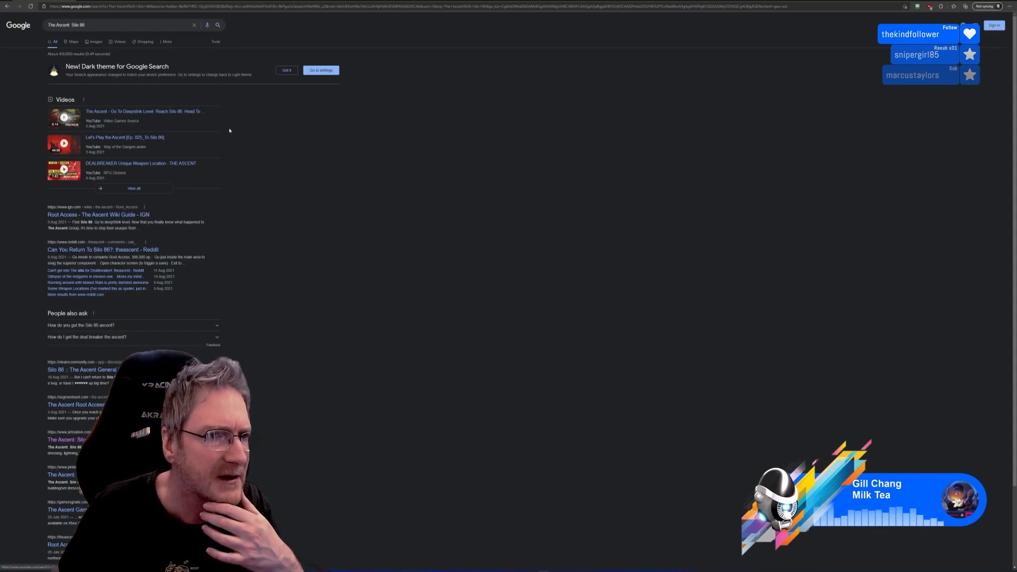
Open the Deepstink Level gameplay video in theater mode and skip ahead in the next video, Let's Play the Ascent [Ep. 025_To Silo 86]
right_click(181, 115)
click(181, 112)
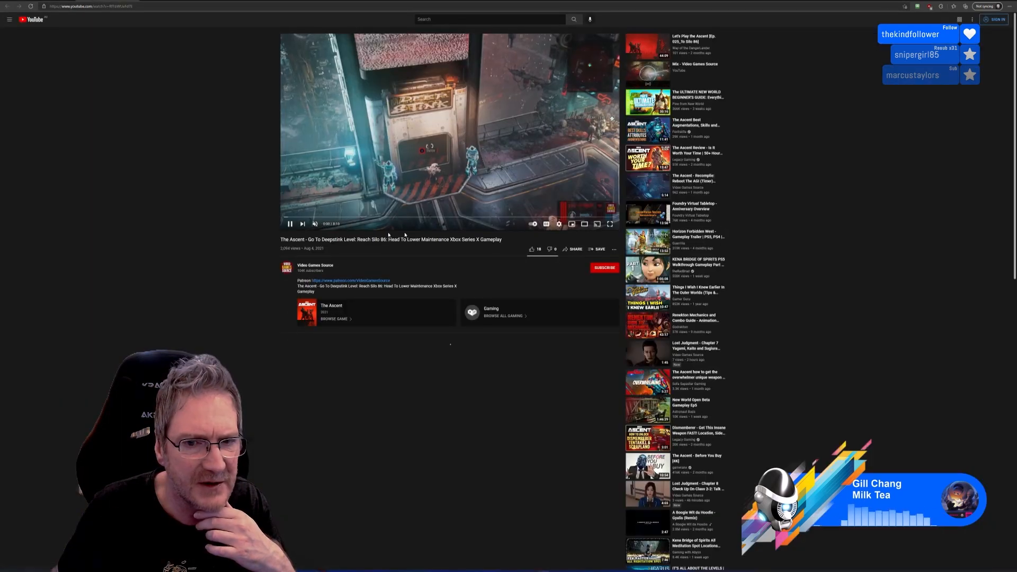
click(585, 225)
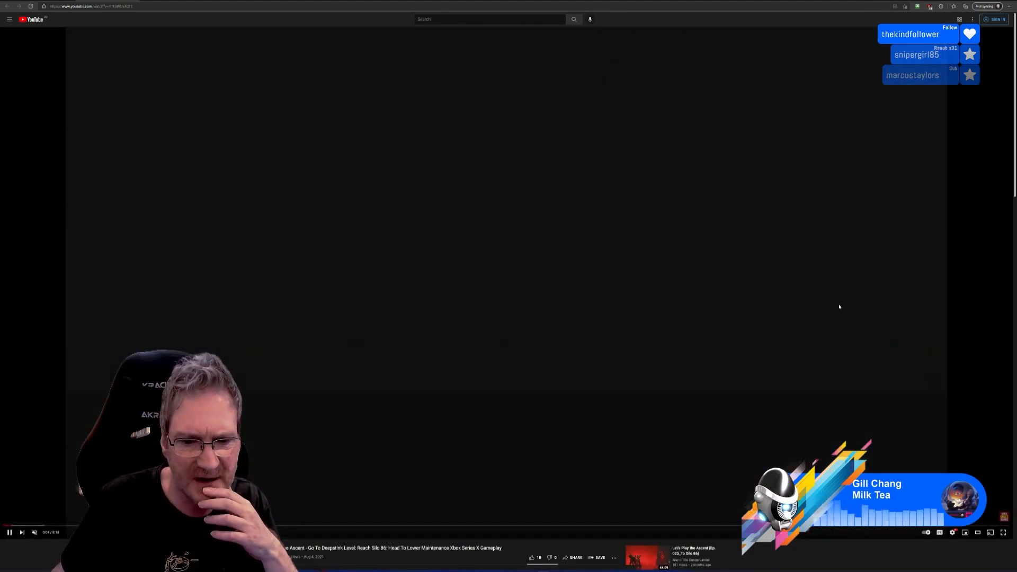
click(21, 532)
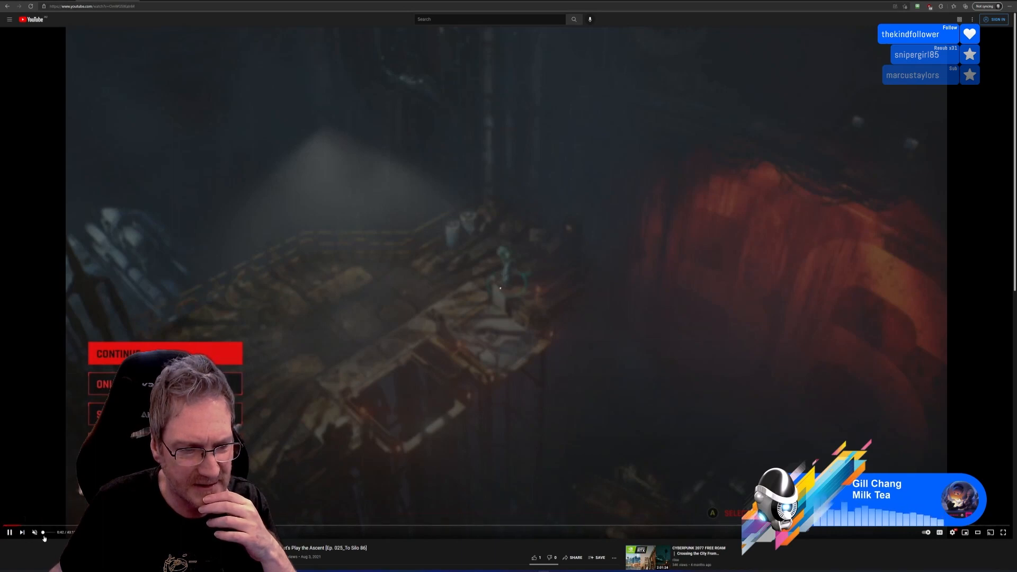
click(40, 527)
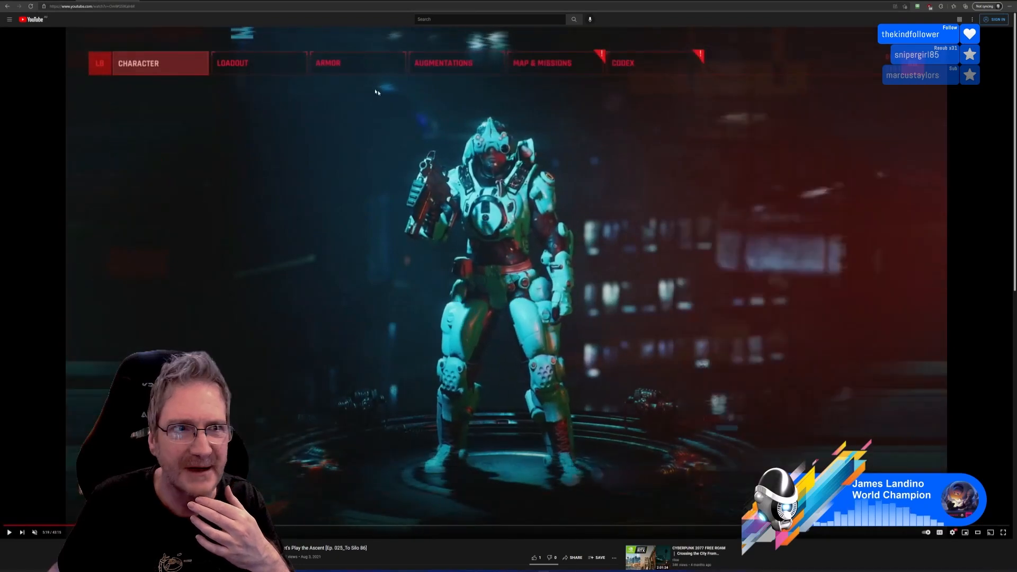
Return to the web browser by way of 3ds Max and open the ArtStation portfolio of Neon Giant's co-founder and creative director
key(alt+Tab)
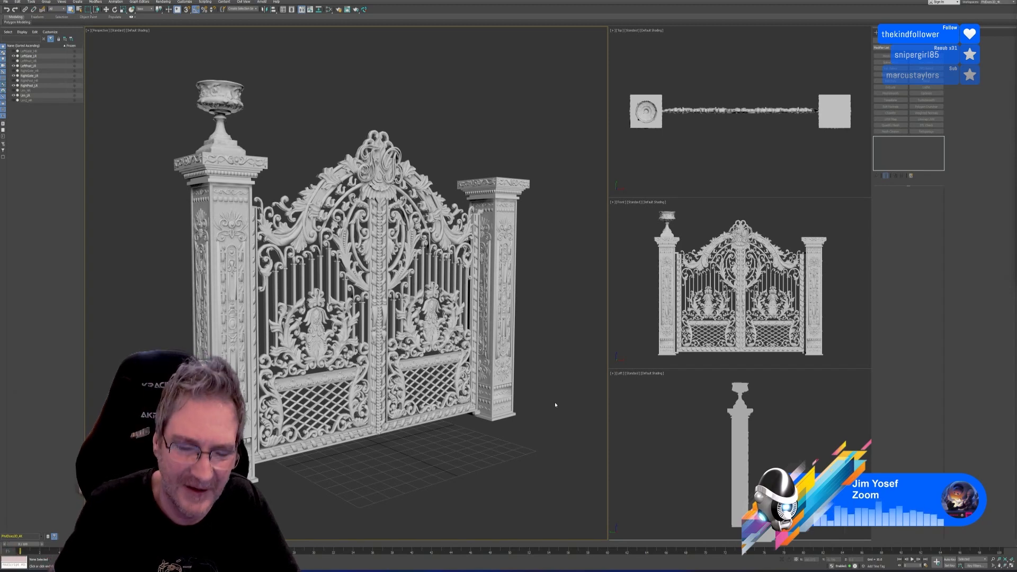
key(alt+Tab)
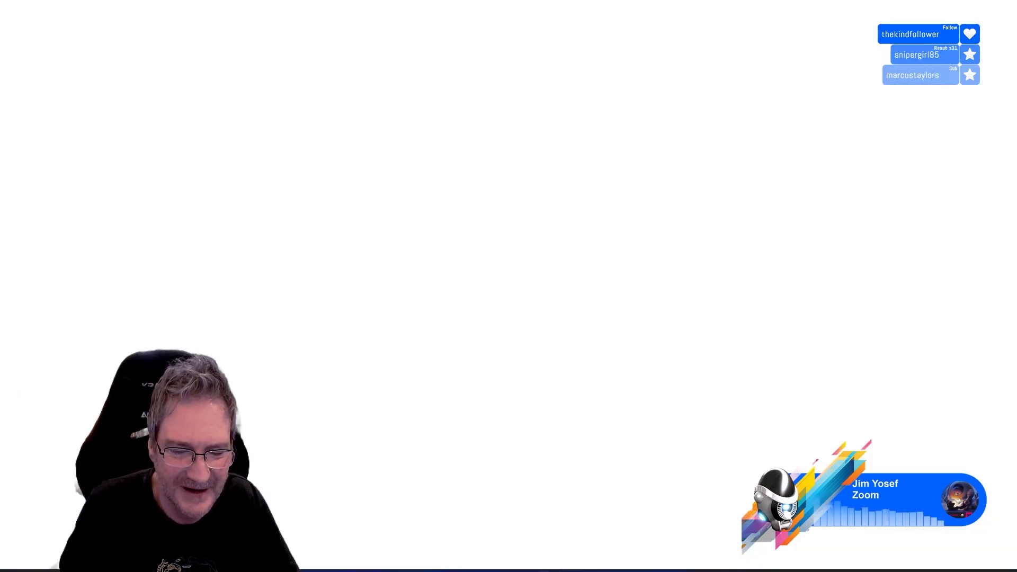
key(ctrl+l)
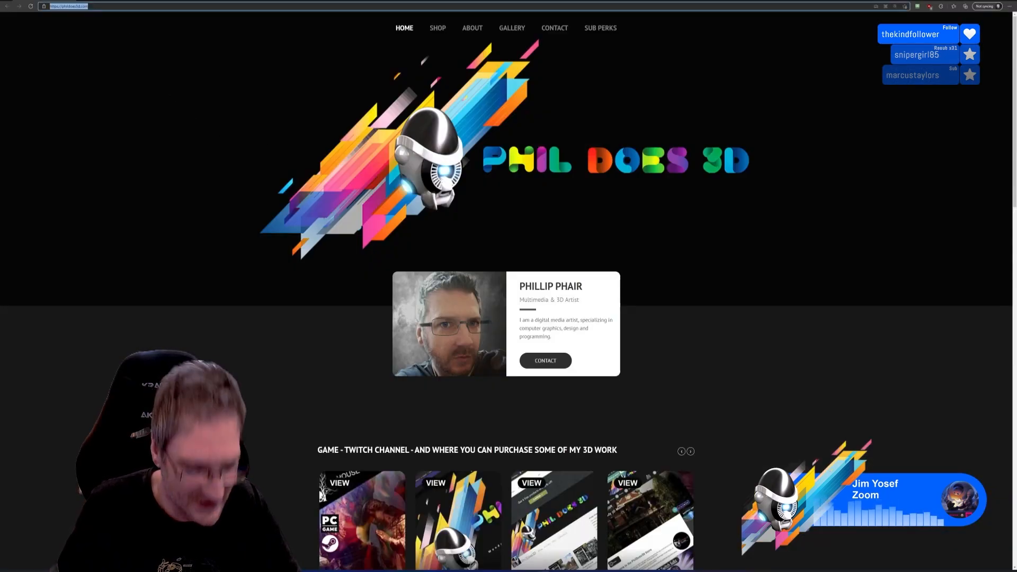
text(artstation)
key(Return)
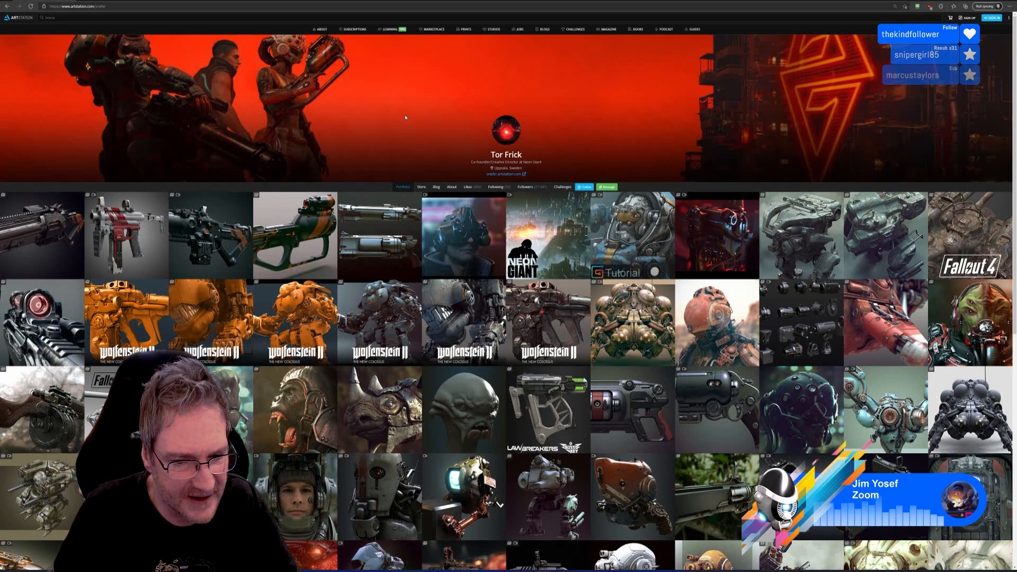
Browse the weapon, robot and character artwork thumbnails in the portfolio down to the last rows and return to its start
scroll(406, 117, down, 2)
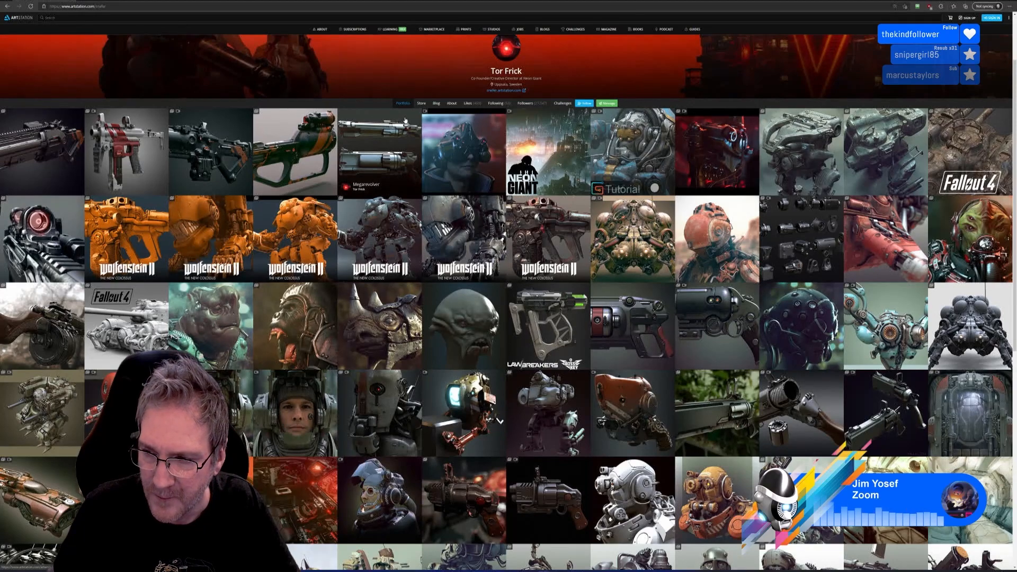
scroll(405, 120, down, 2)
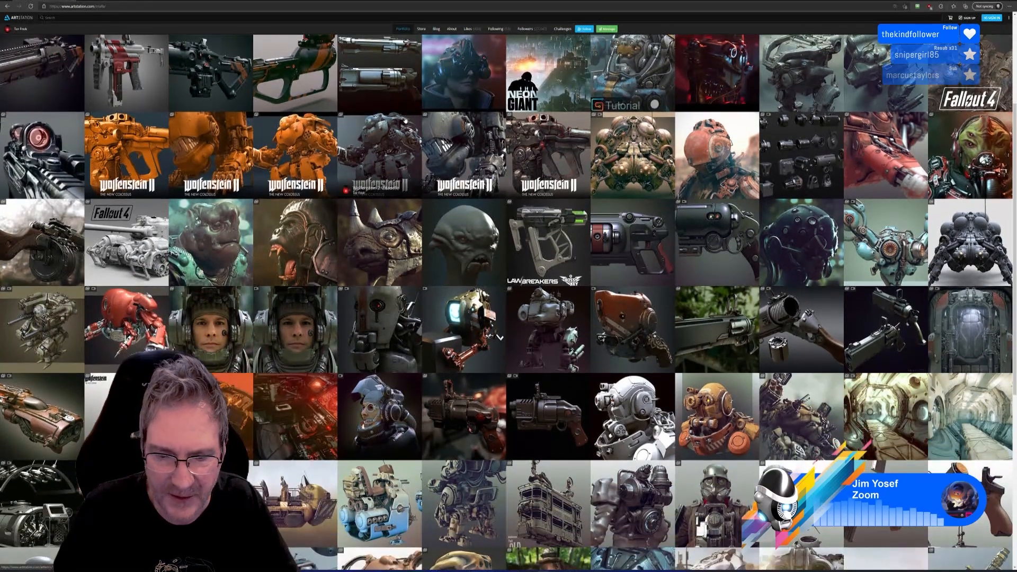
scroll(405, 120, down, 2)
scroll(405, 120, down, 2)
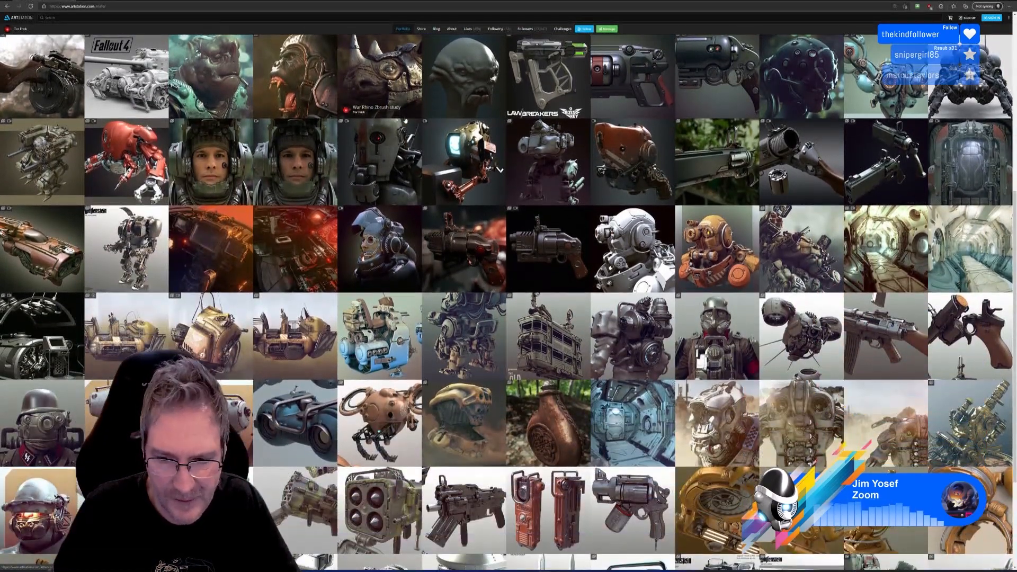
scroll(405, 120, down, 2)
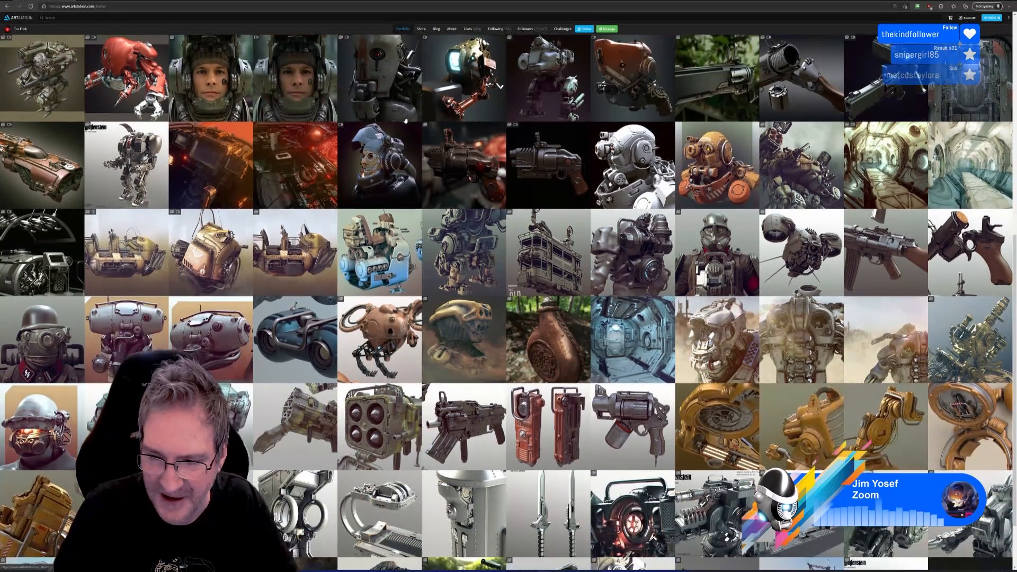
scroll(406, 120, down, 2)
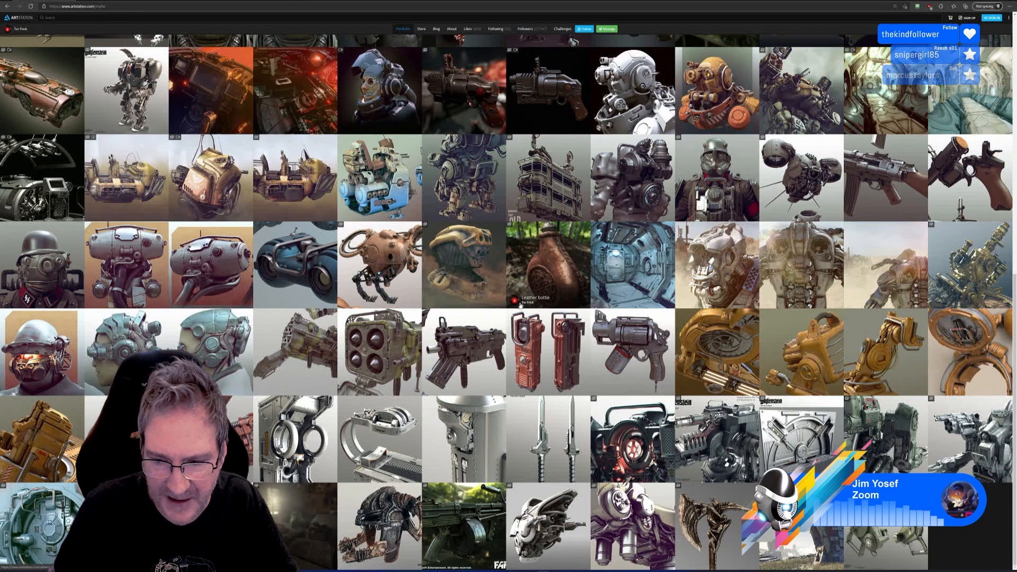
scroll(522, 305, up, 15)
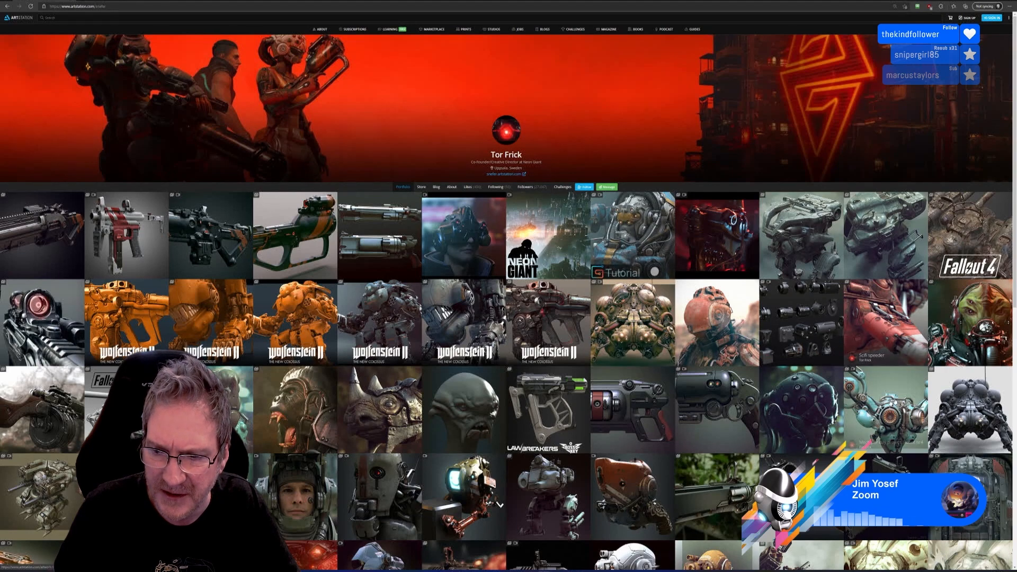
Look through the portfolio's artwork rows down to the end again and return to the profile banner
scroll(370, 391, down, 5)
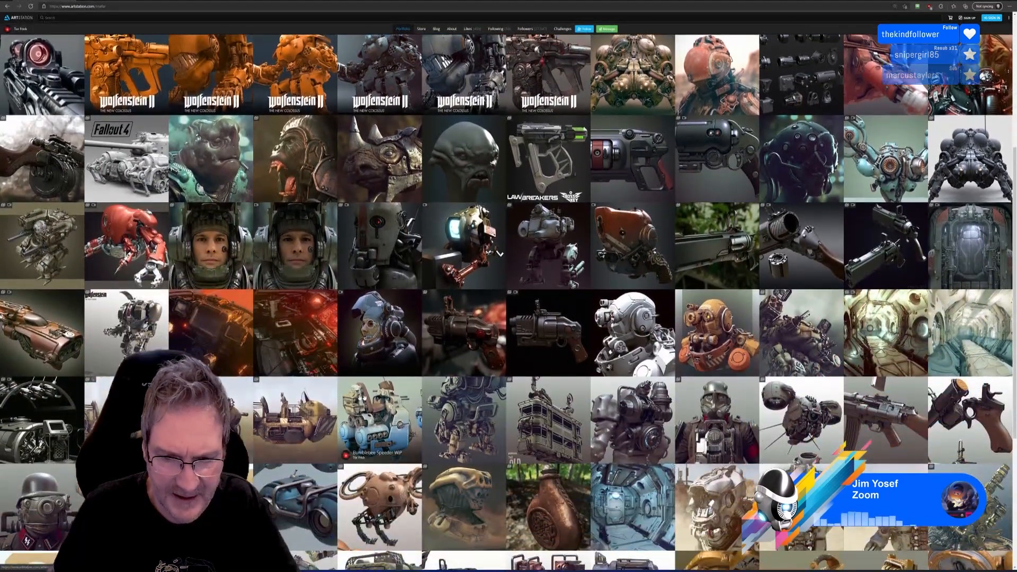
scroll(338, 398, down, 5)
scroll(548, 366, down, 3)
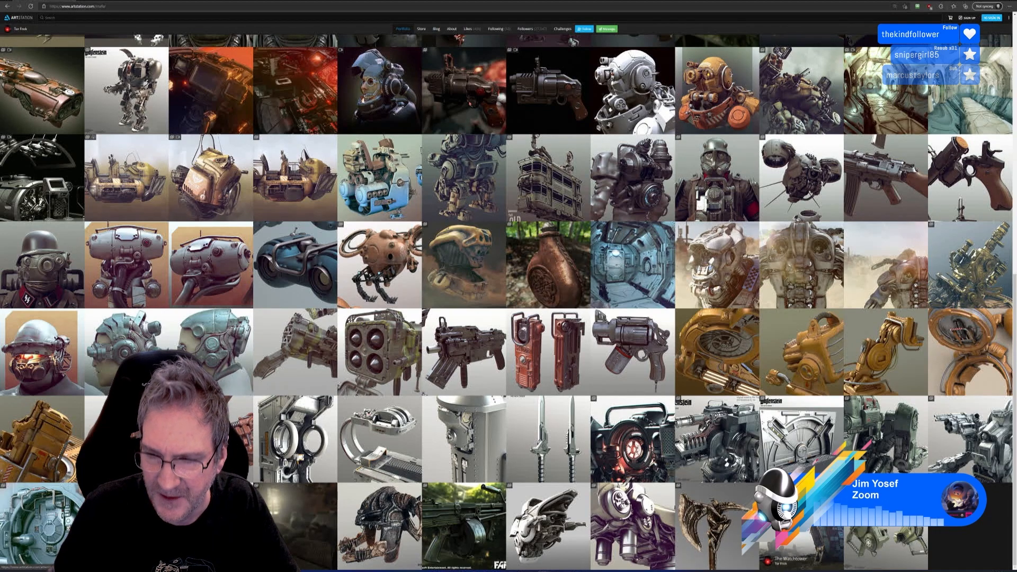
scroll(708, 425, up, 3)
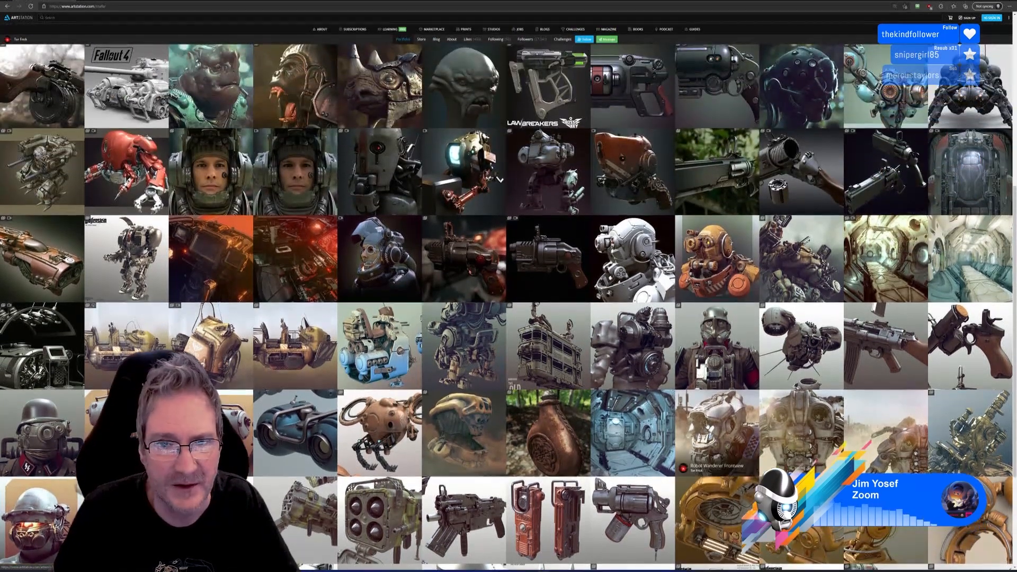
scroll(708, 425, up, 3)
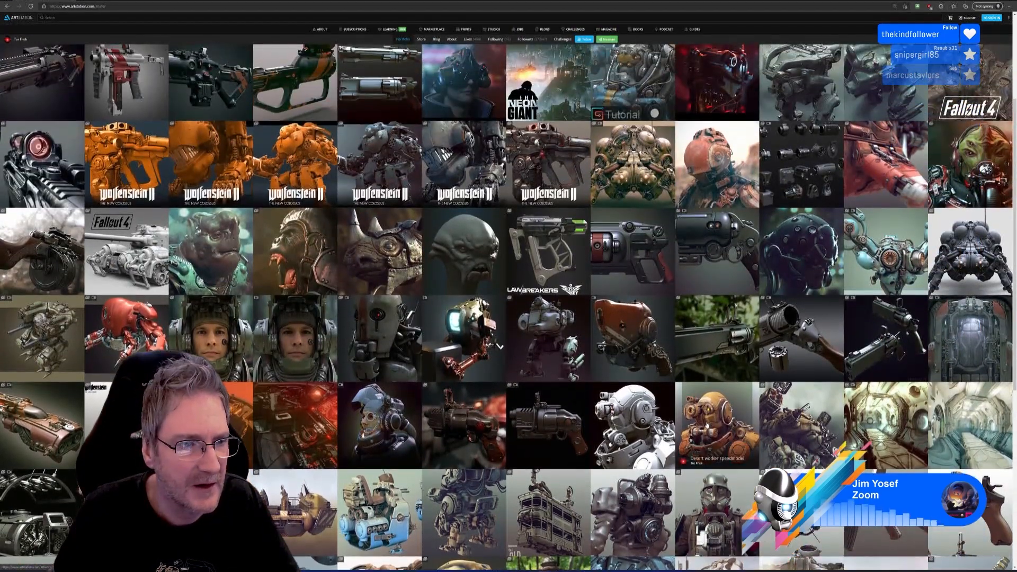
scroll(707, 424, up, 3)
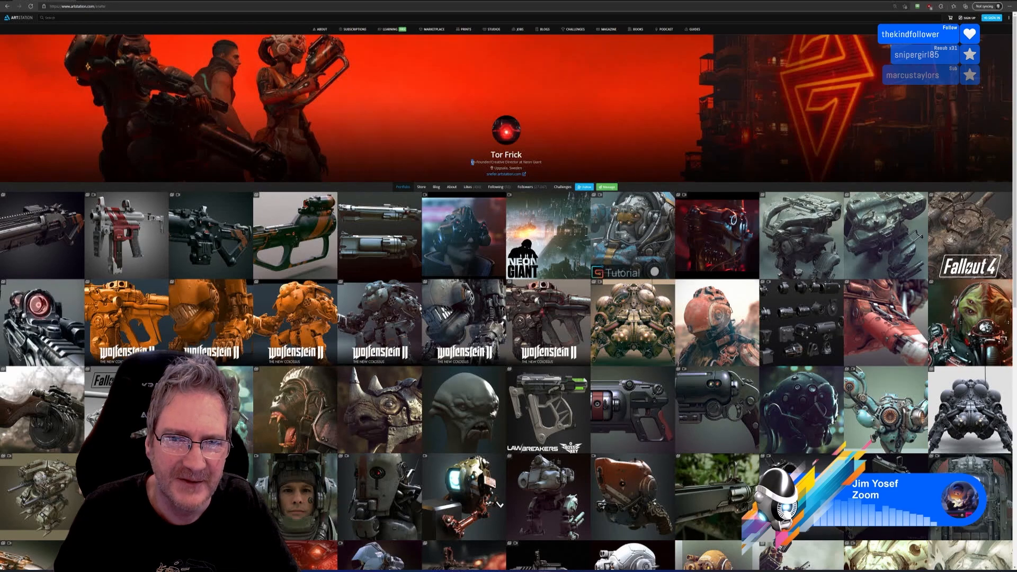
Highlight the studio name Neon Giant in the profile description and look over the artwork rows once more
drag(472, 162, 523, 162)
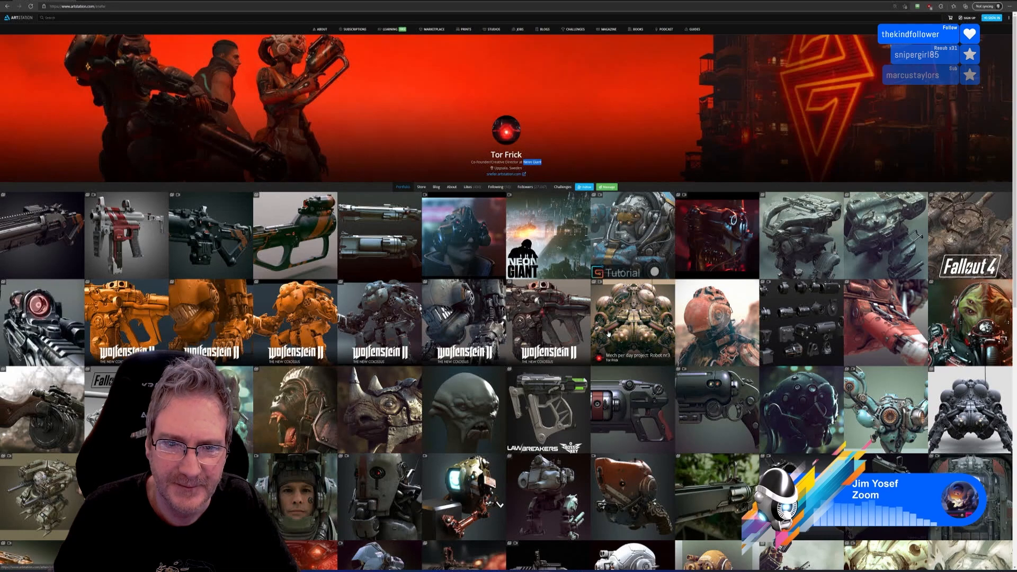
scroll(609, 338, down, 2)
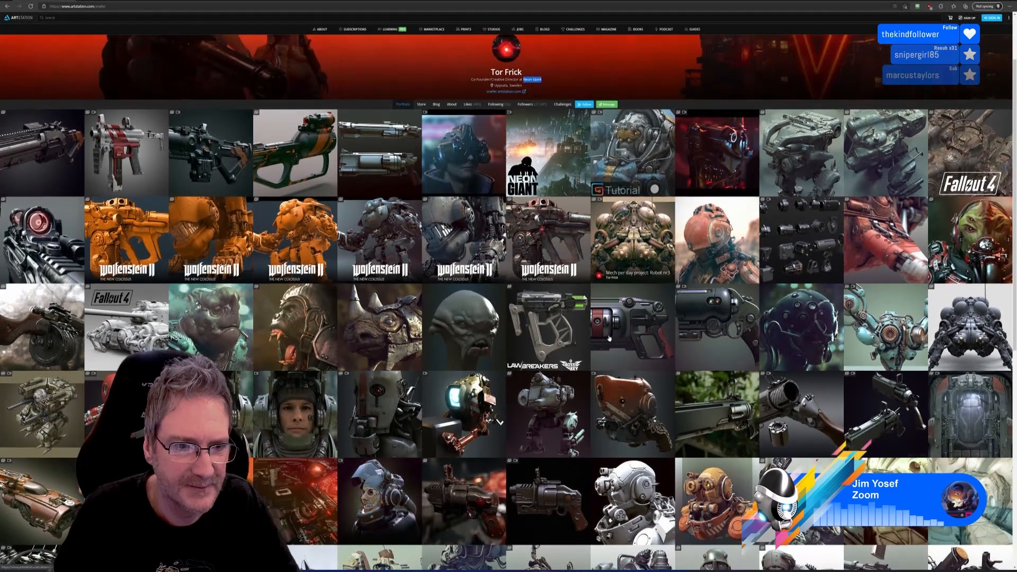
scroll(609, 337, up, 2)
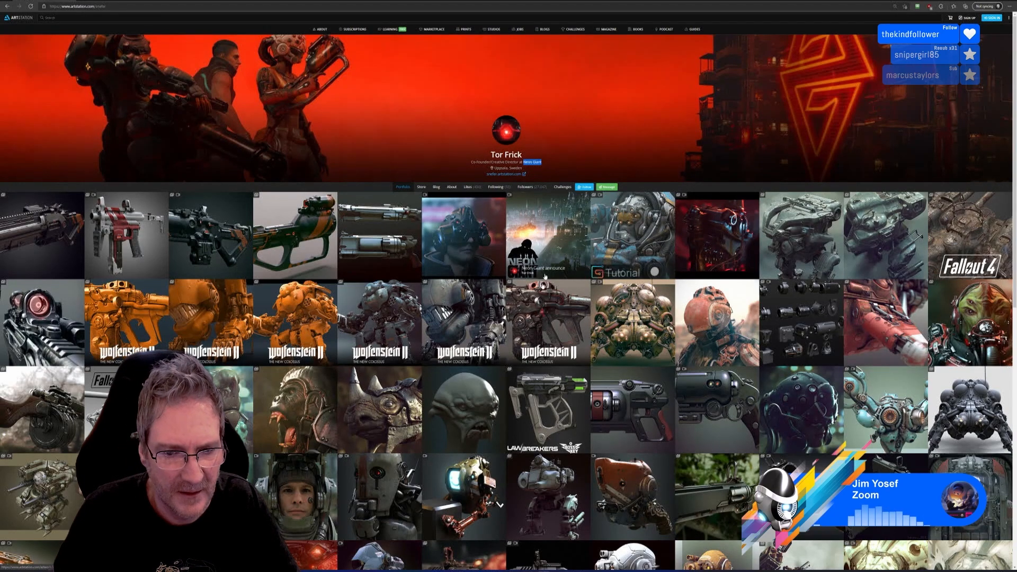
scroll(530, 318, down, 3)
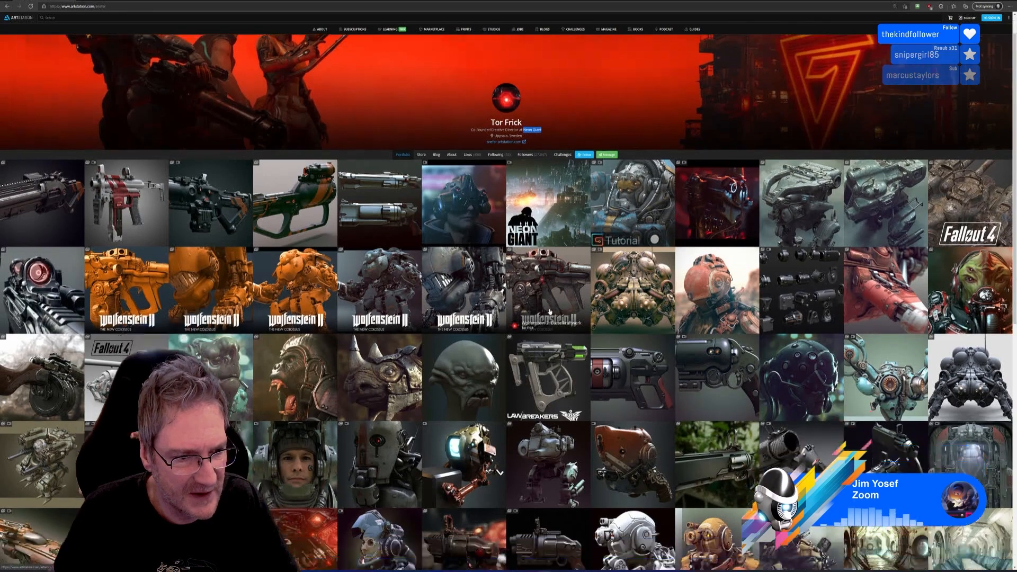
scroll(392, 306, down, 2)
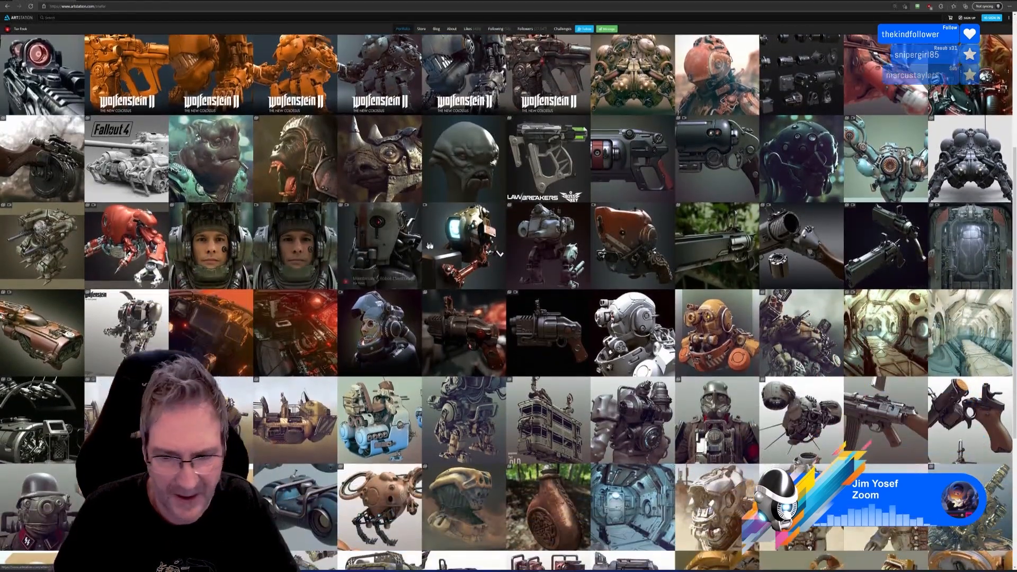
scroll(428, 252, down, 4)
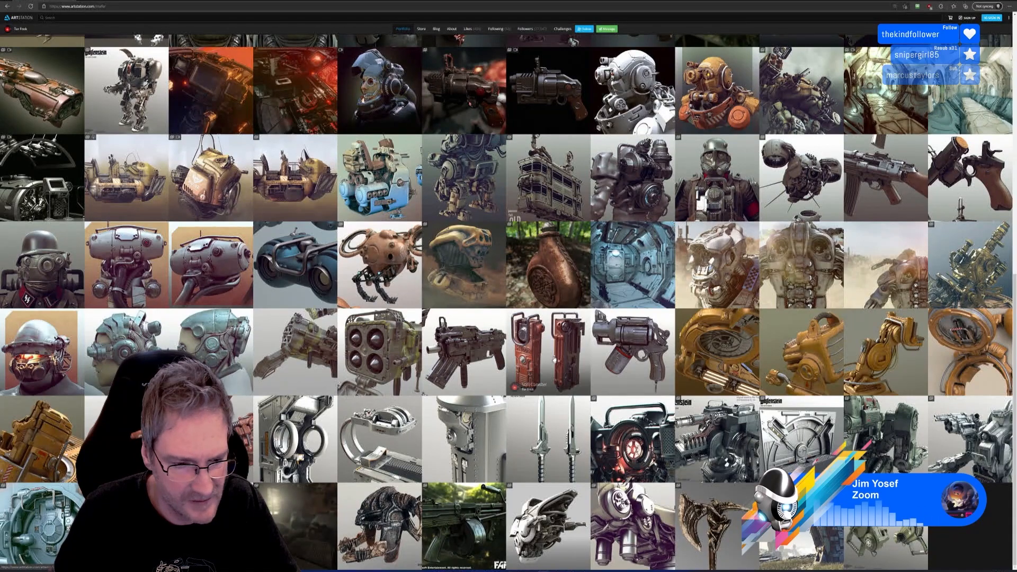
scroll(556, 359, up, 10)
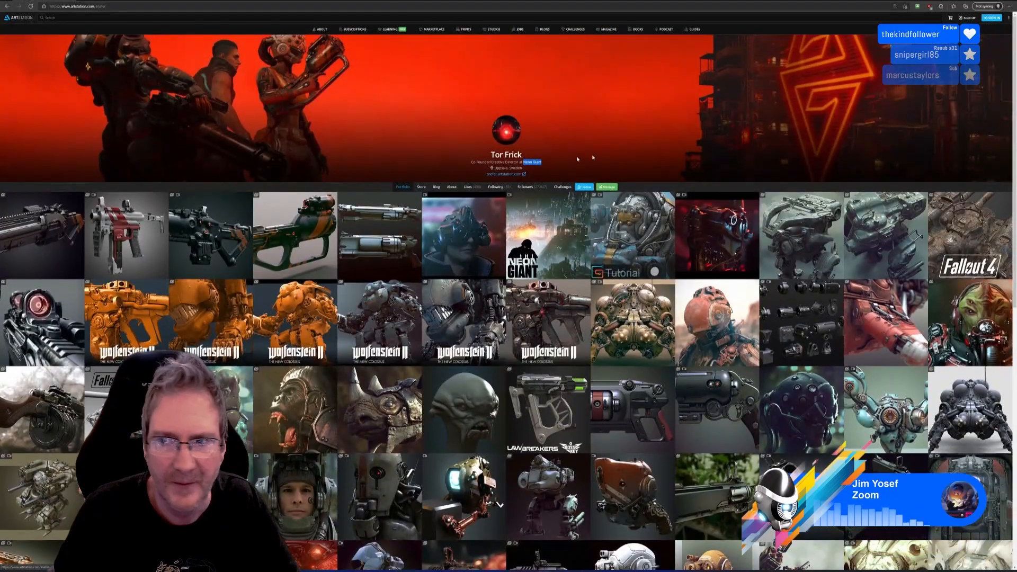
Switch to 3ds Max, select the urn on the left pillar and inspect it up close and with the whole gate
key(alt+Tab)
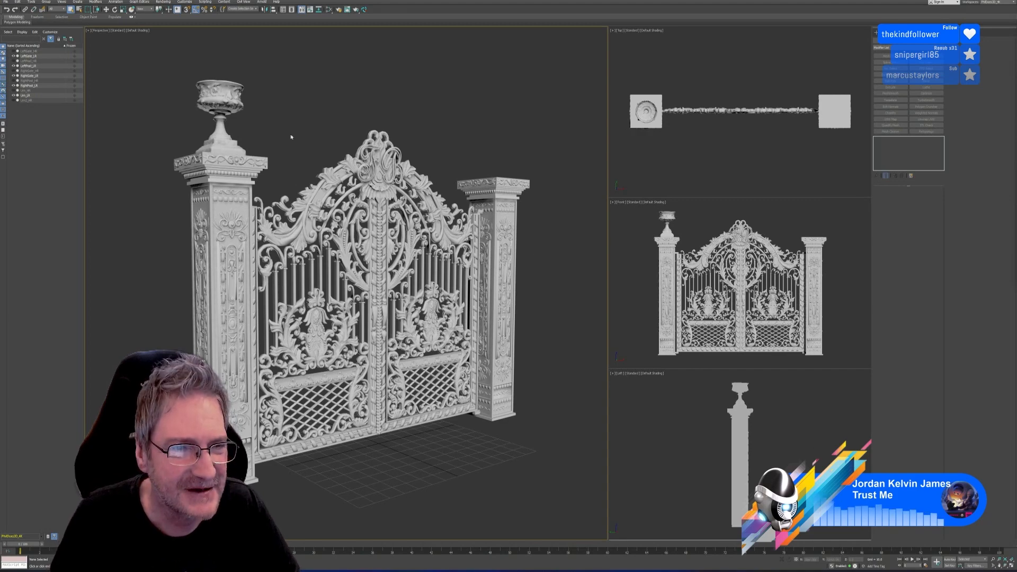
mouse_move(290, 137)
alt+middle_down()
mouse_move(288, 151)
mouse_move(300, 141)
alt+middle_up()
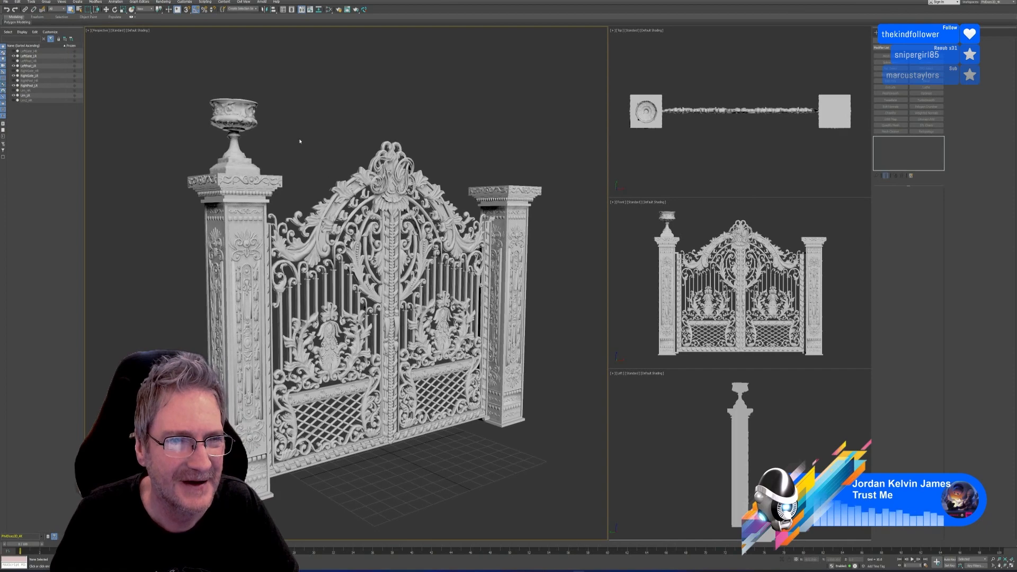
click(232, 113)
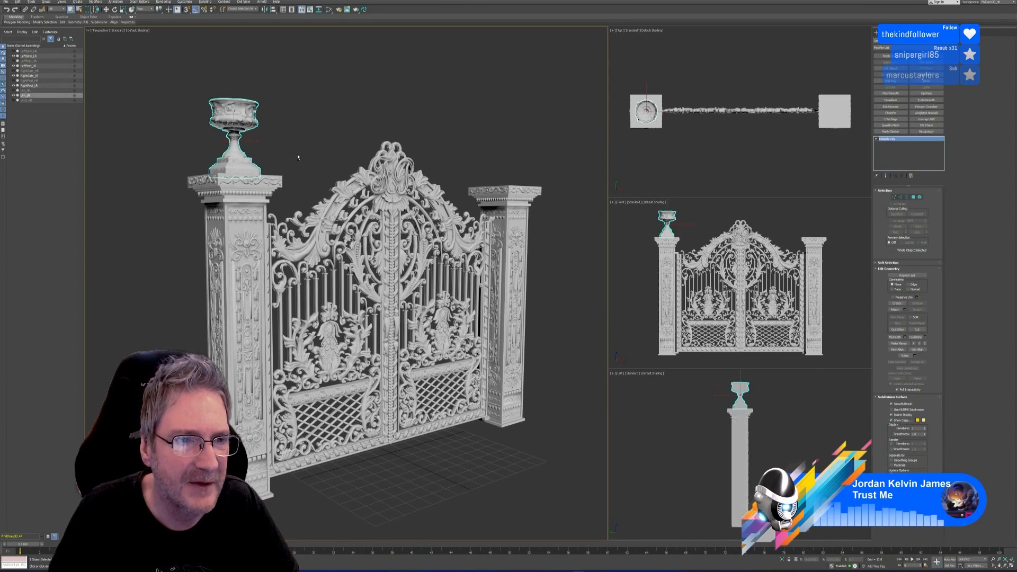
alt+middle_drag(299, 157, 319, 196)
scroll(249, 122, up, 5)
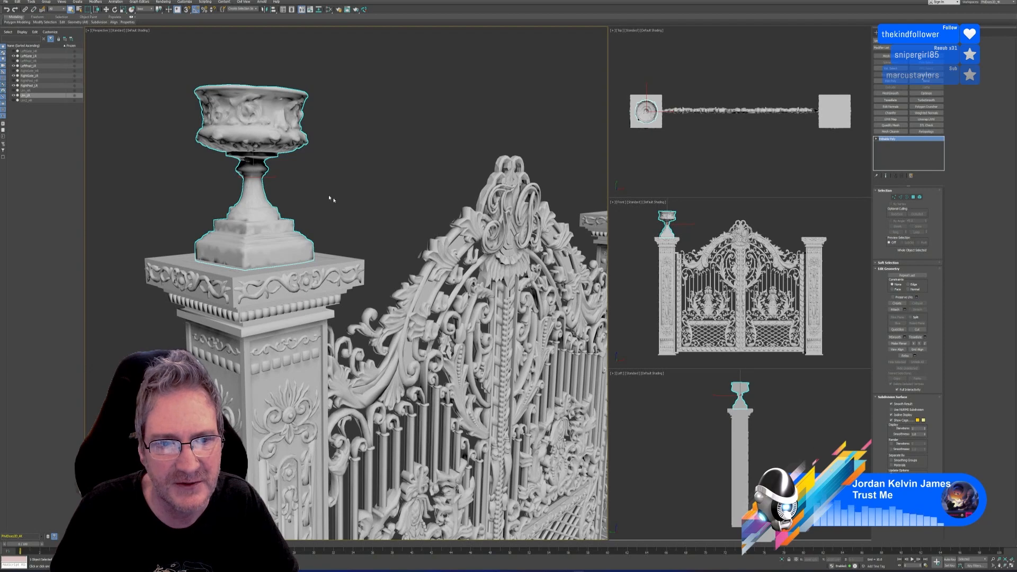
scroll(344, 201, down, 10)
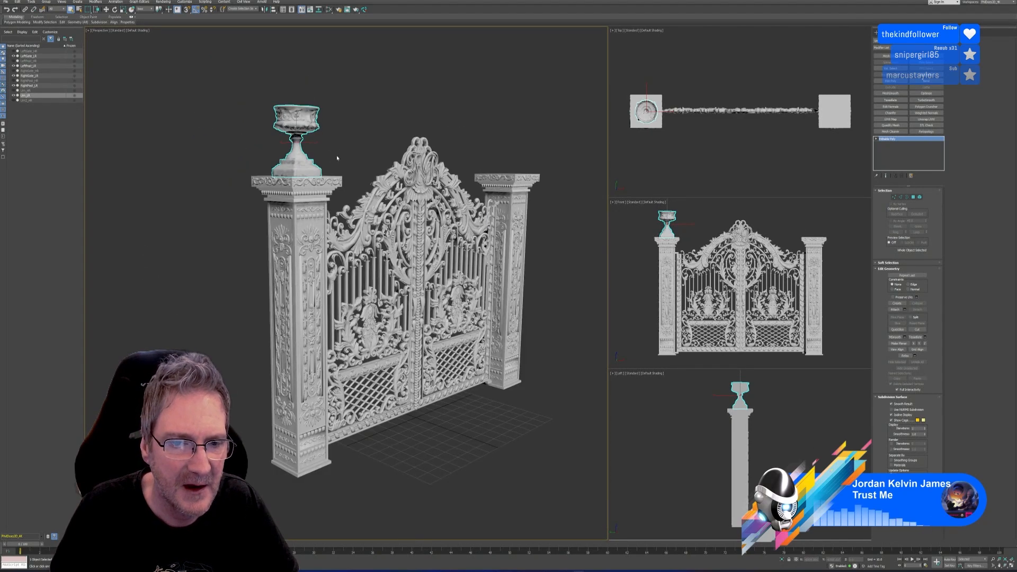
alt+middle_drag(459, 408, 428, 407)
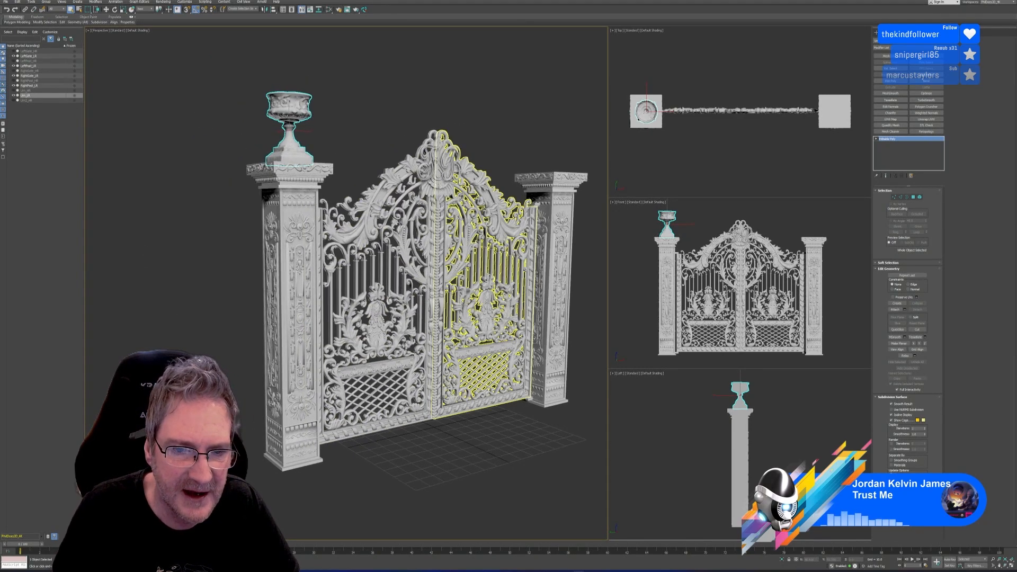
Select the left gate door, the right gate door and the left pillar in turn, and examine the gate from several sides
click(391, 242)
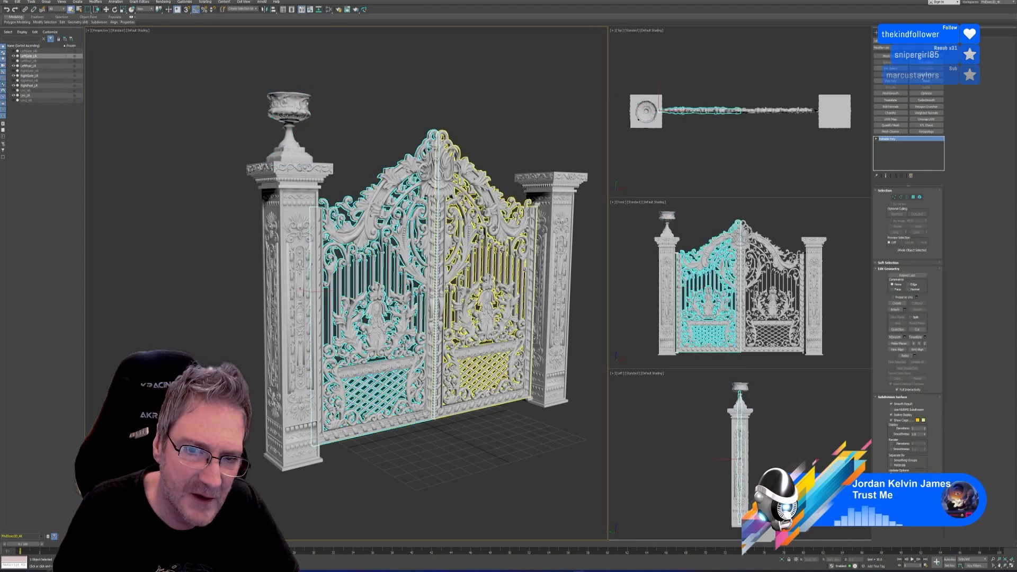
click(479, 297)
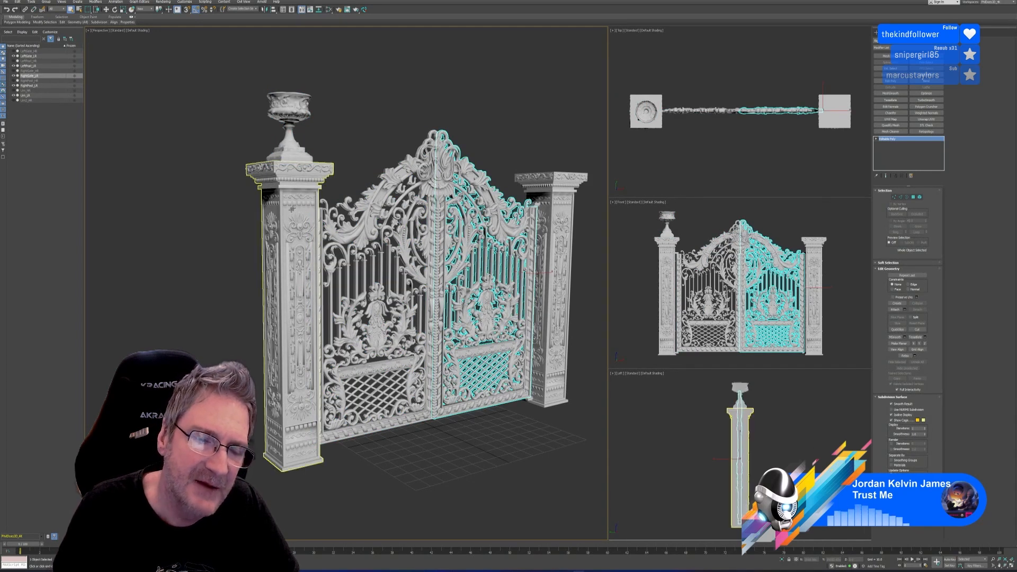
click(295, 201)
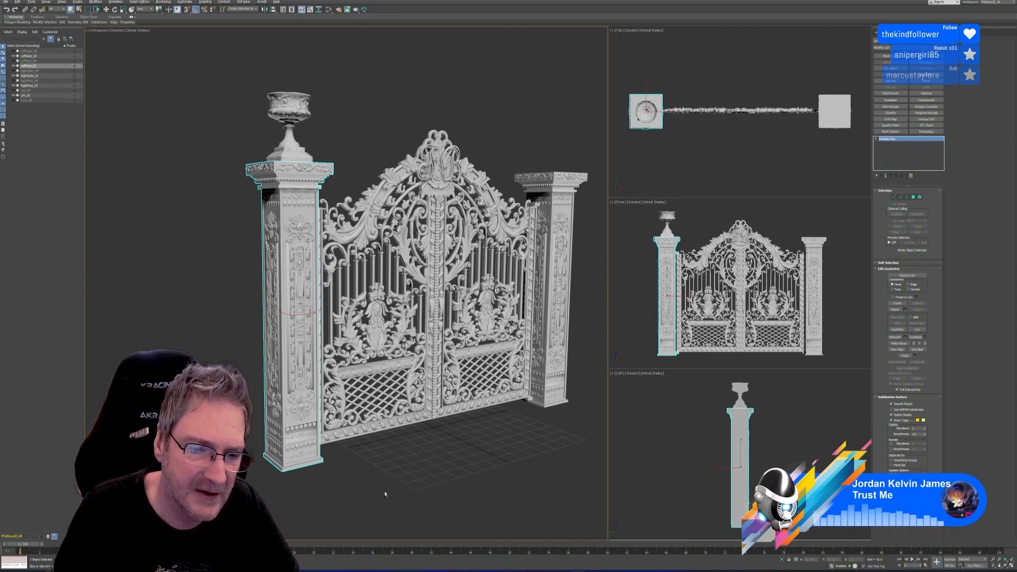
alt+middle_drag(386, 493, 397, 419)
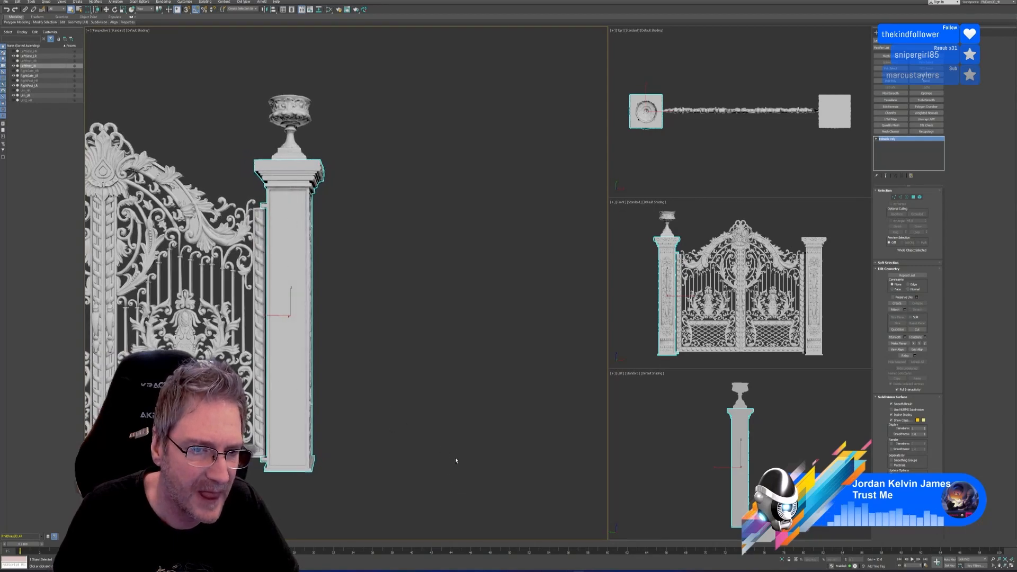
alt+middle_drag(456, 461, 368, 374)
scroll(366, 374, down, 4)
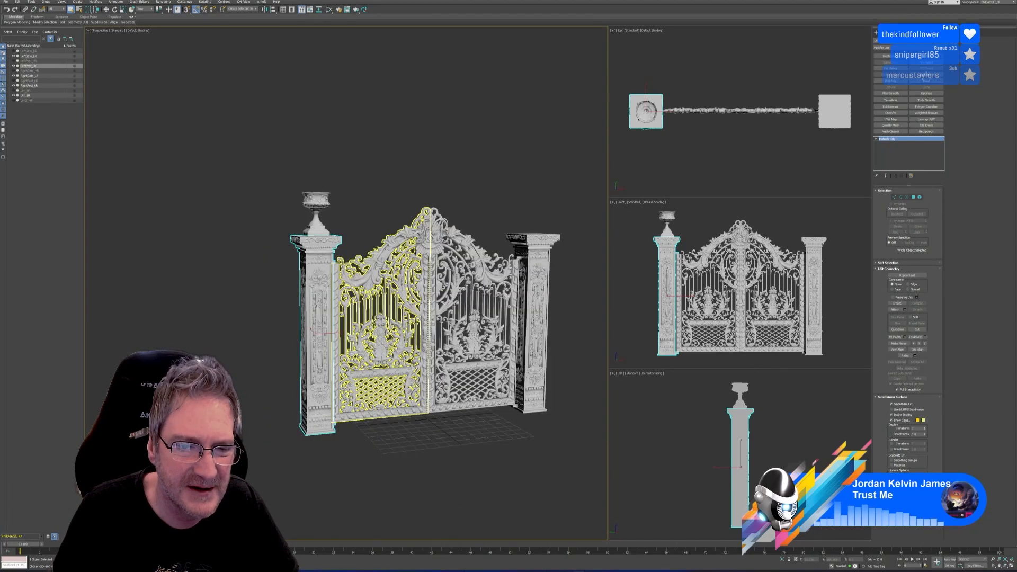
middle_drag(434, 256, 364, 238)
mouse_move(492, 459)
alt+middle_down()
mouse_move(461, 448)
mouse_move(482, 445)
mouse_move(443, 465)
mouse_move(504, 391)
mouse_move(461, 438)
mouse_move(469, 459)
mouse_move(453, 451)
mouse_move(476, 464)
alt+middle_up()
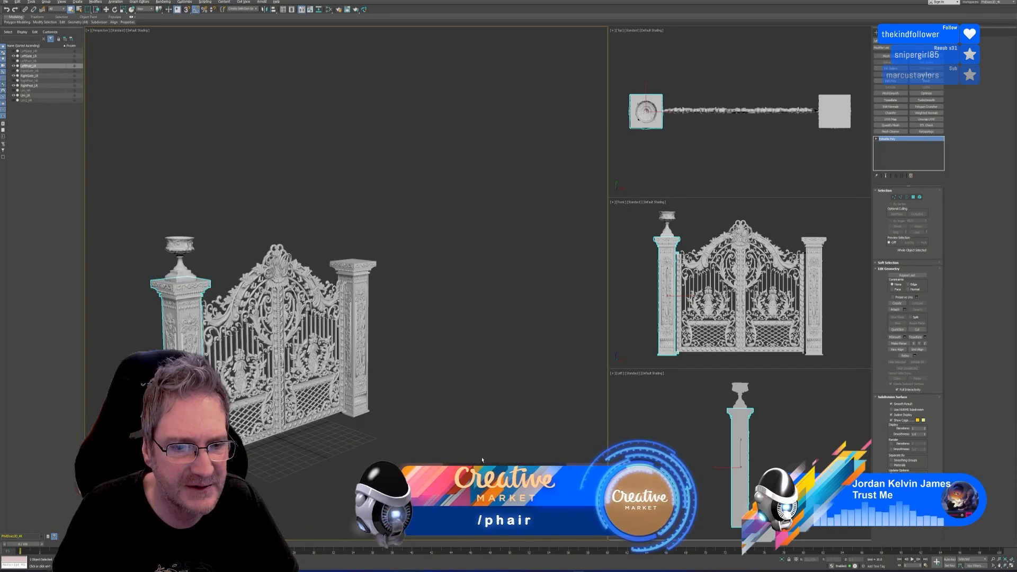
middle_drag(358, 350, 456, 344)
scroll(402, 364, up, 4)
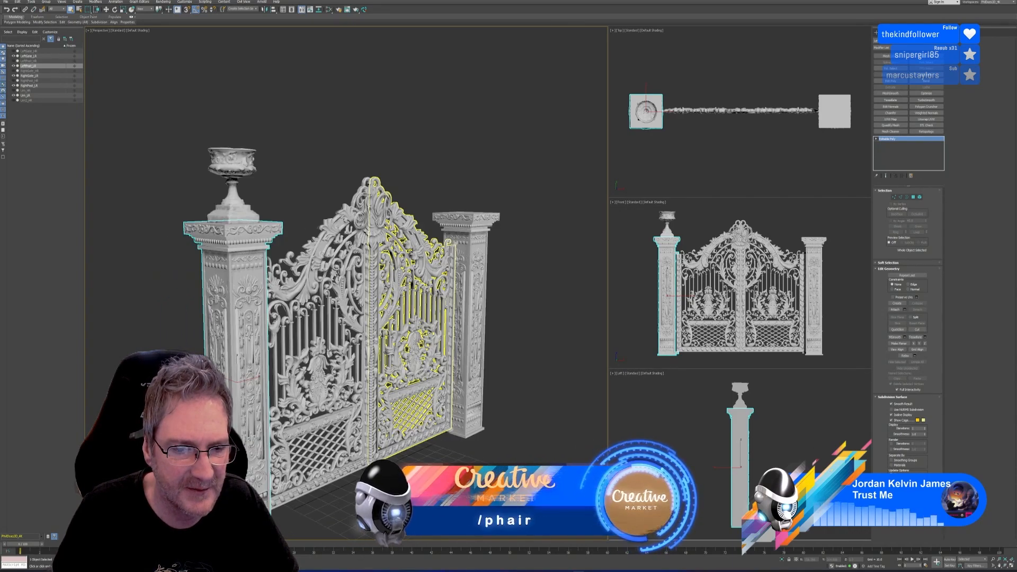
Select the left gate door and examine its scrollwork and lattice from the front, at an angle and close up
click(324, 365)
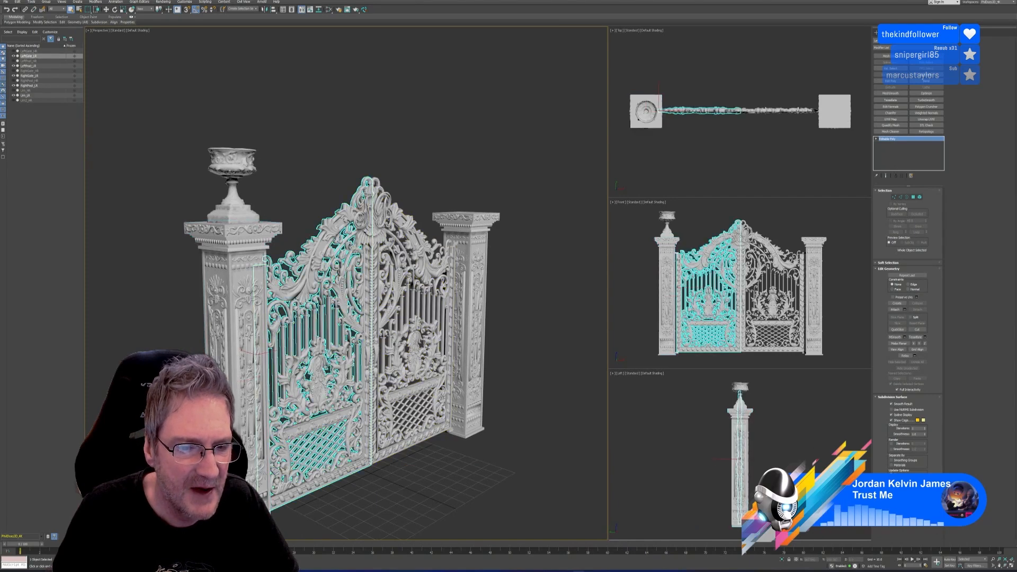
scroll(324, 365, up, 5)
scroll(321, 334, down, 10)
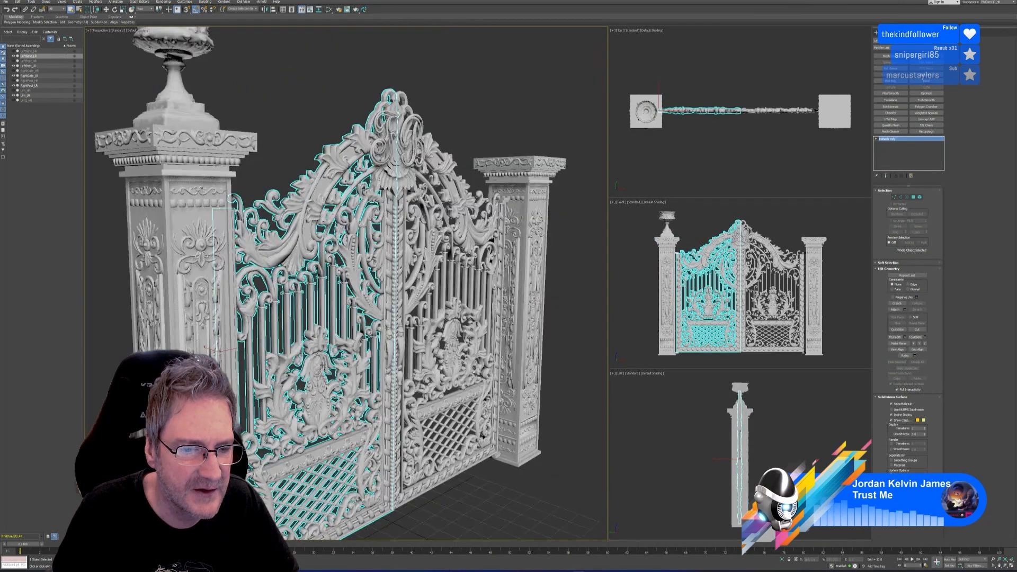
alt+middle_drag(490, 417, 473, 411)
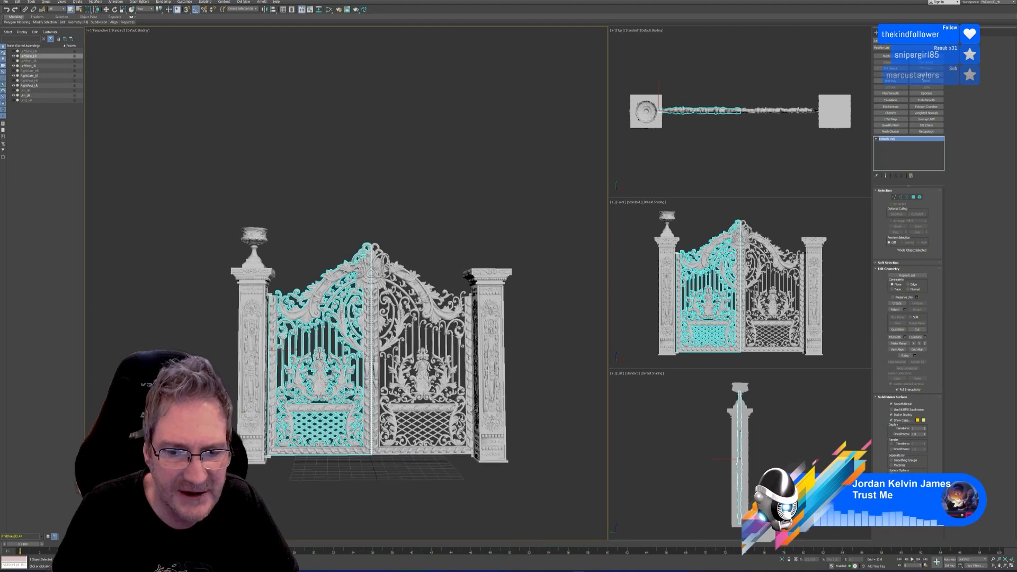
middle_drag(569, 393, 508, 326)
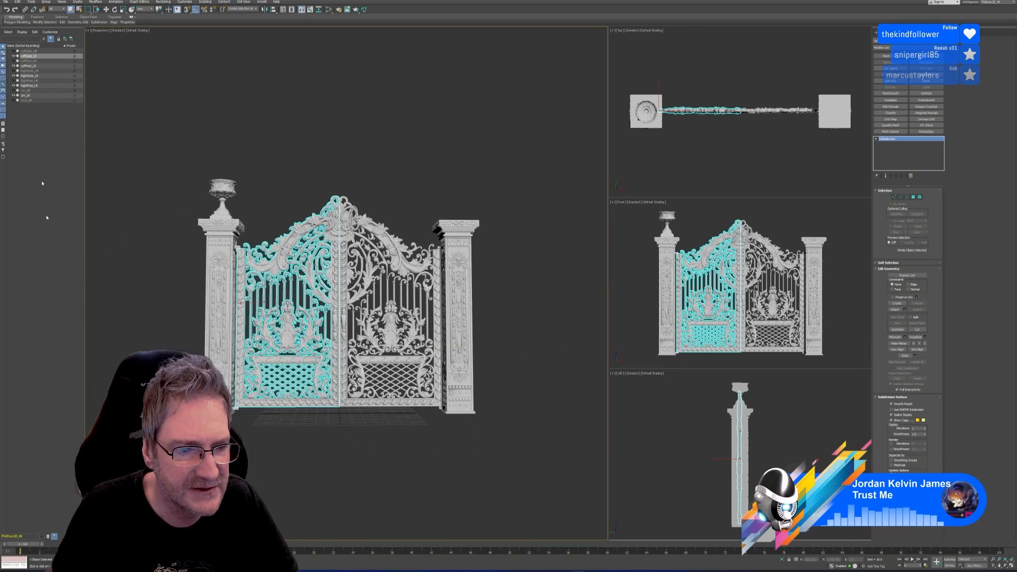
alt+middle_drag(311, 462, 325, 466)
middle_drag(310, 422, 361, 424)
scroll(281, 298, up, 5)
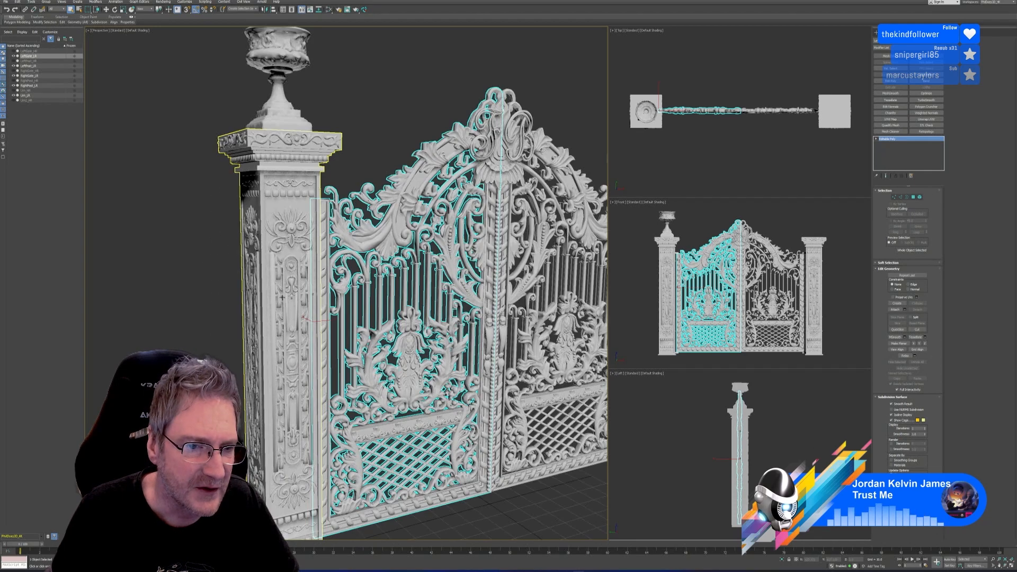
Select the left pillar, isolate it from the rest of the gate and inspect its carved faces
click(259, 191)
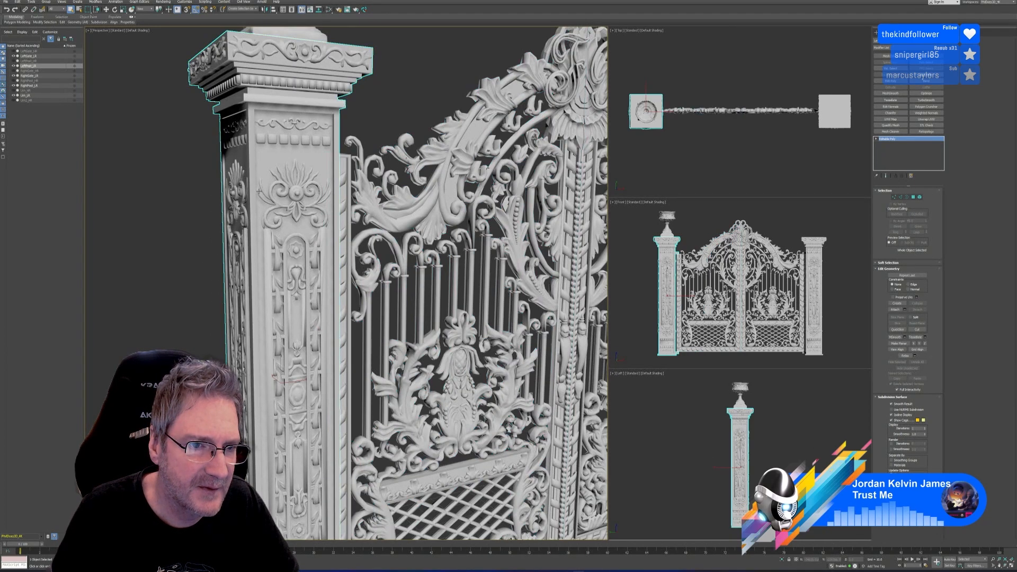
scroll(273, 232, down, 5)
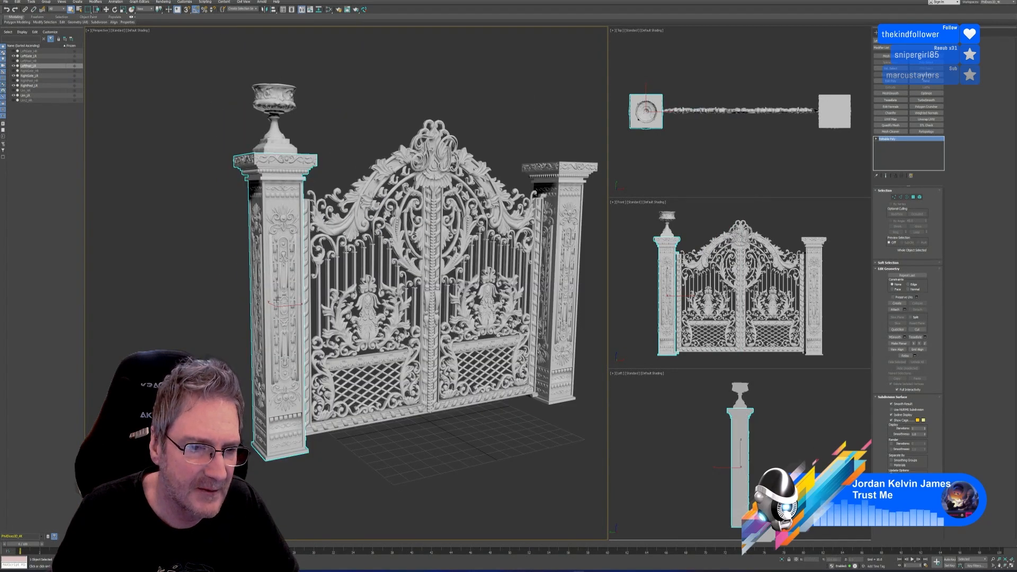
scroll(330, 154, up, 3)
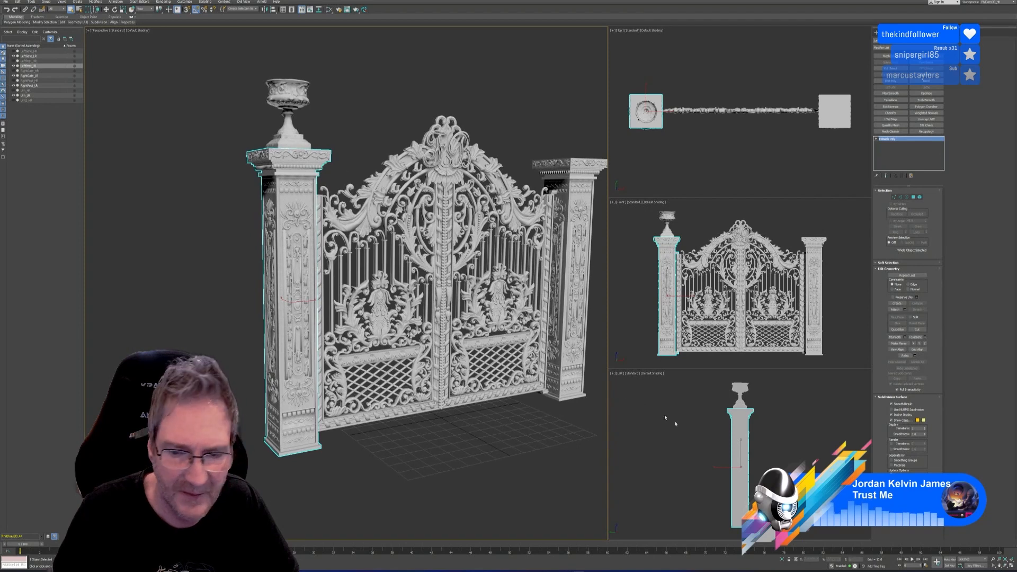
key(alt+q)
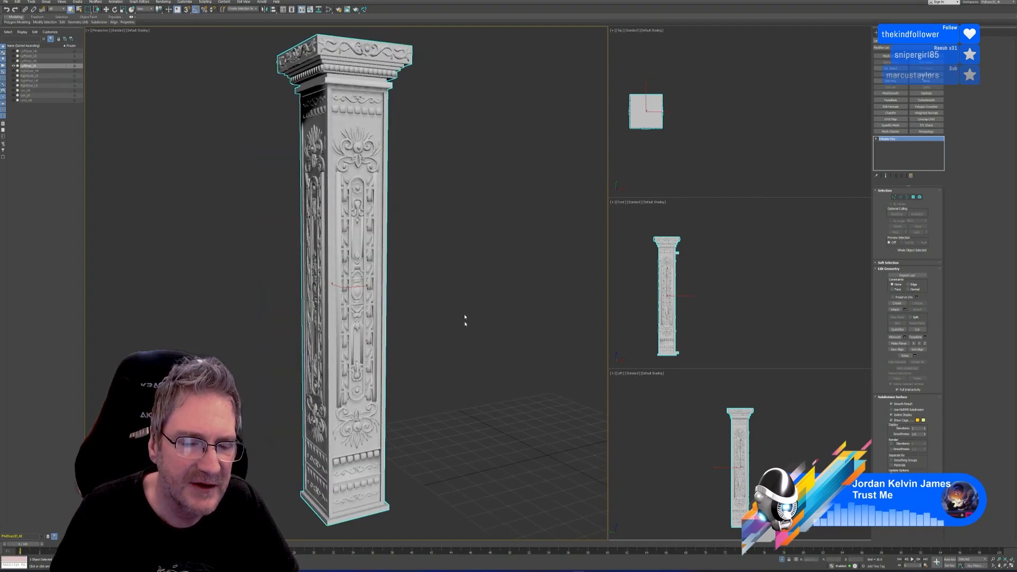
alt+middle_drag(469, 400, 433, 386)
alt+middle_drag(444, 387, 471, 400)
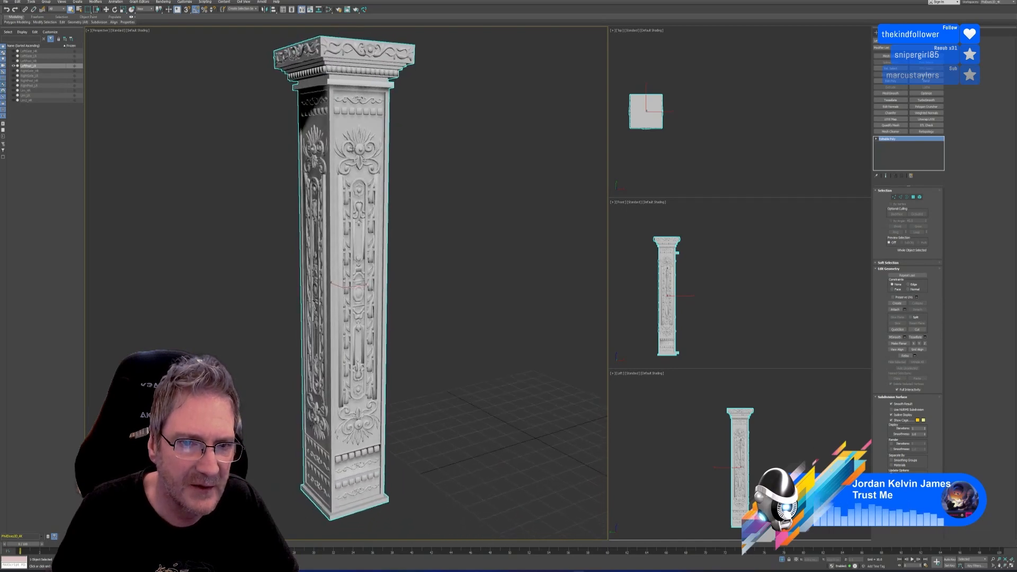
Examine the isolated pillar's upper scroll and palmette carvings up close and from several angles, along with its full height
scroll(351, 150, up, 10)
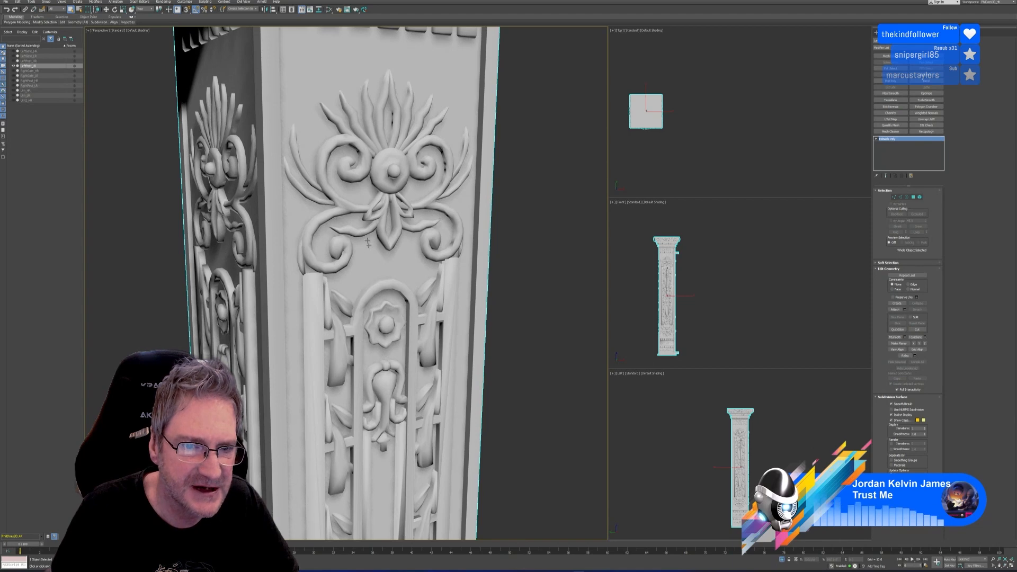
alt+middle_drag(379, 286, 358, 171)
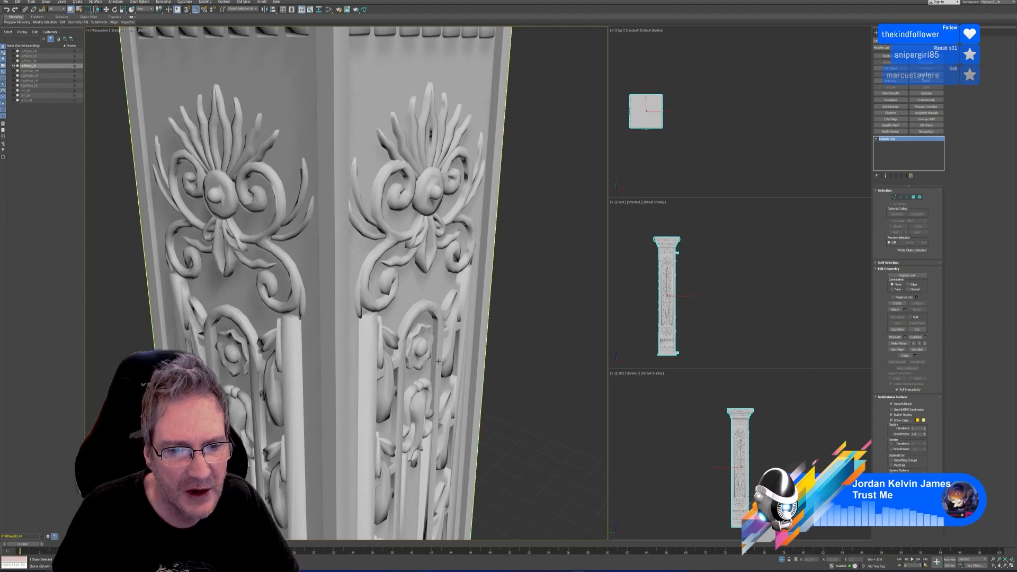
alt+middle_drag(439, 362, 425, 250)
scroll(367, 352, down, 5)
scroll(424, 255, down, 3)
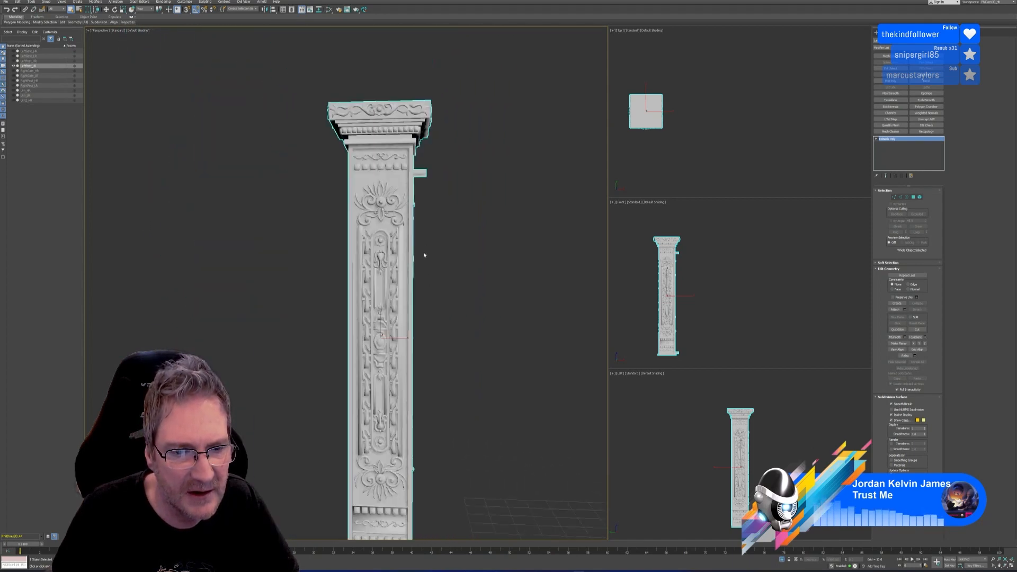
alt+middle_drag(422, 345, 424, 297)
scroll(397, 350, up, 4)
scroll(397, 350, down, 4)
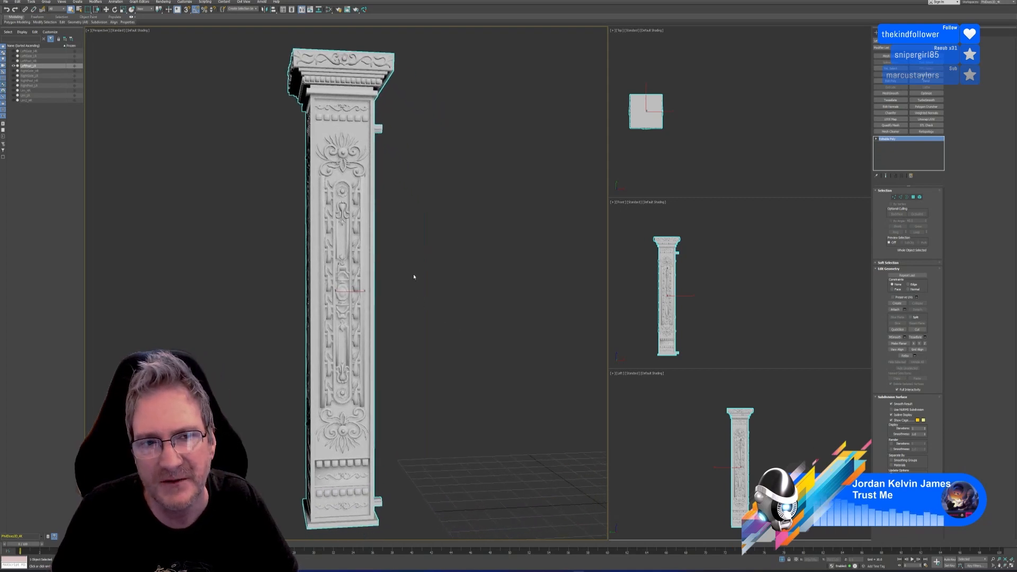
scroll(414, 277, down, 3)
mouse_move(424, 343)
alt+middle_down()
mouse_move(403, 345)
mouse_move(439, 346)
alt+middle_up()
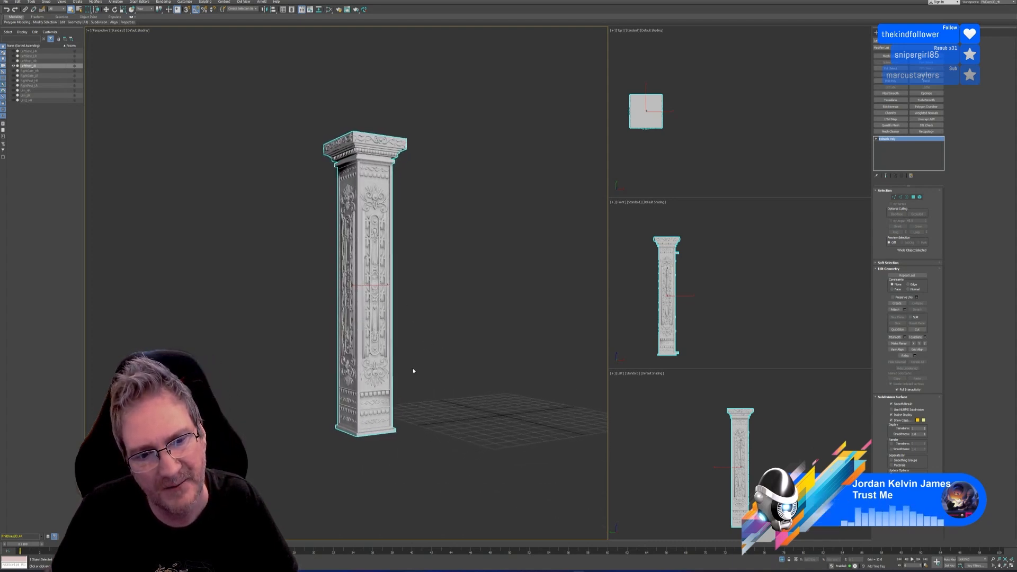
Examine the carved medallion and leaf ornament midway up the pillar on two adjacent faces, and the whole pillar again
scroll(393, 314, up, 10)
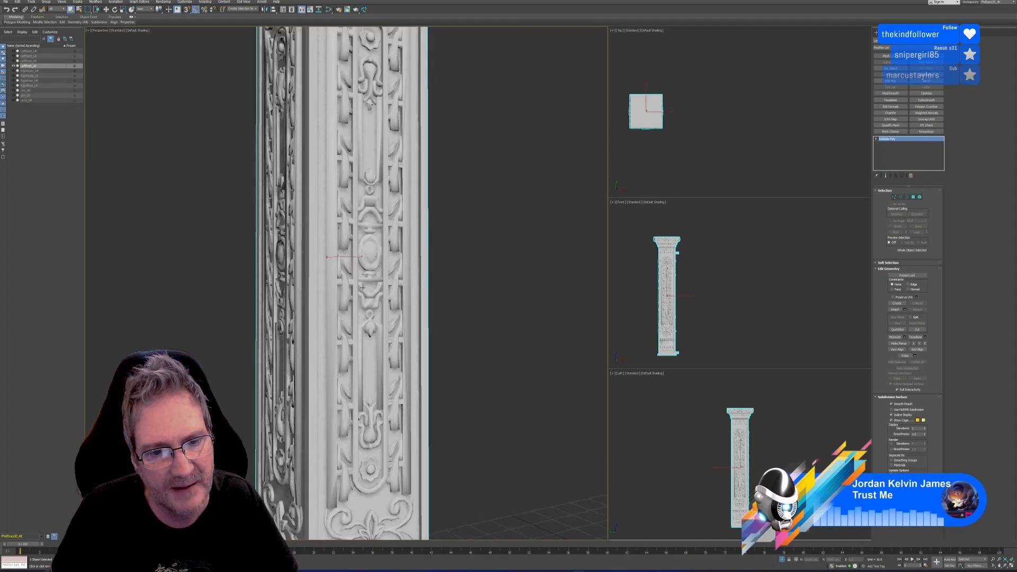
scroll(362, 287, up, 2)
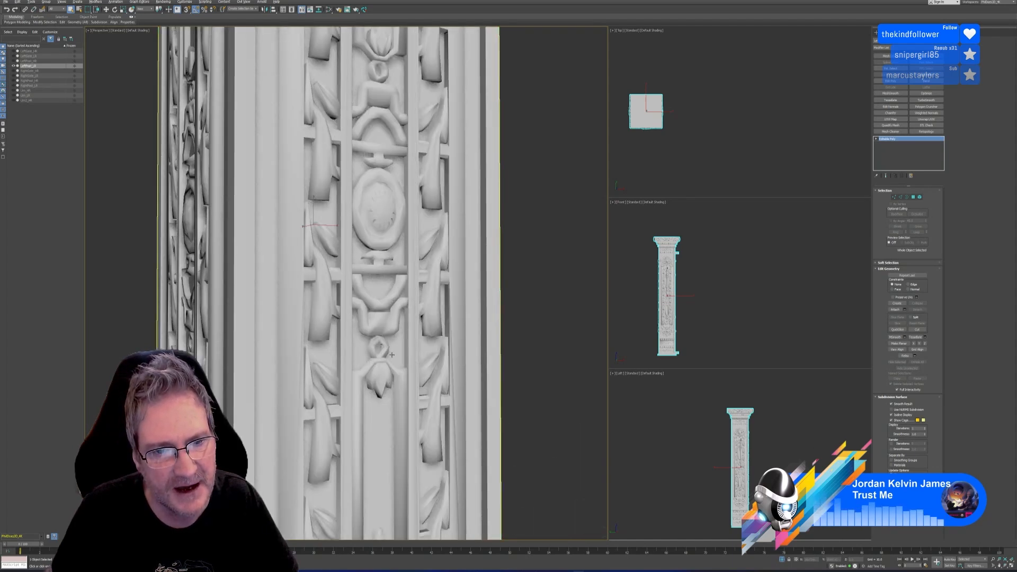
scroll(392, 354, up, 2)
alt+middle_drag(395, 356, 358, 137)
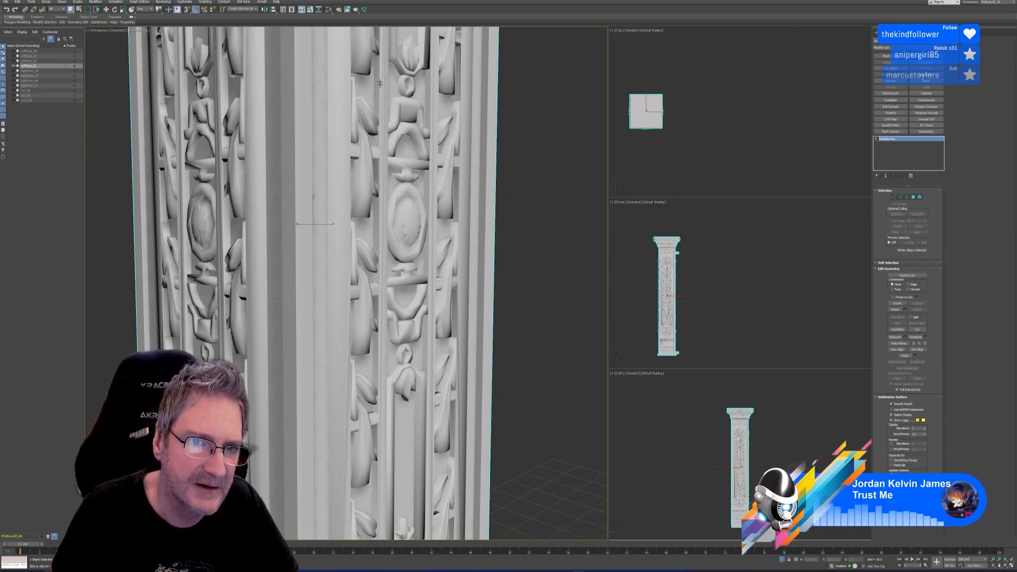
scroll(390, 296, down, 10)
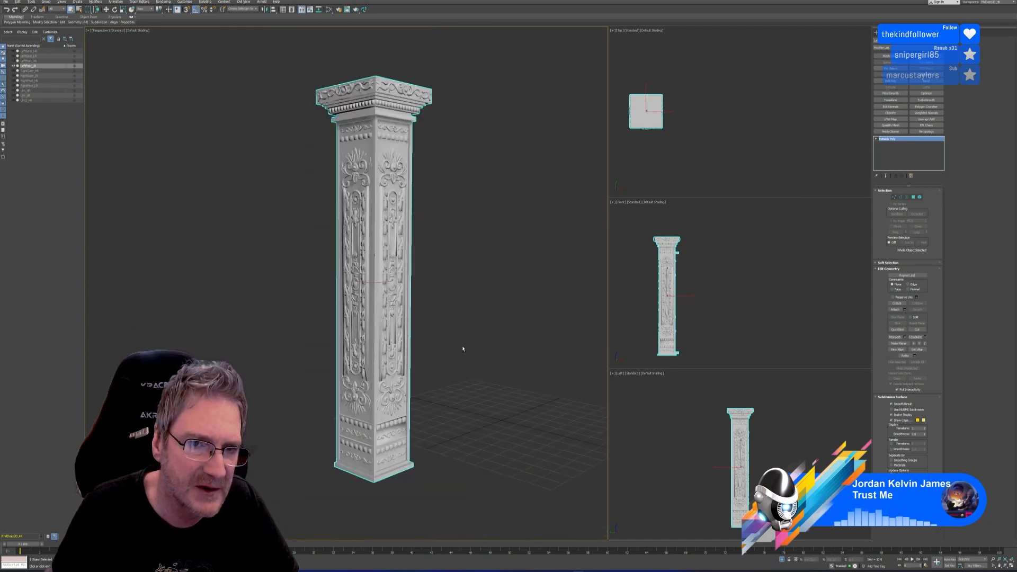
mouse_move(463, 348)
alt+middle_down()
mouse_move(423, 343)
mouse_move(452, 349)
alt+middle_up()
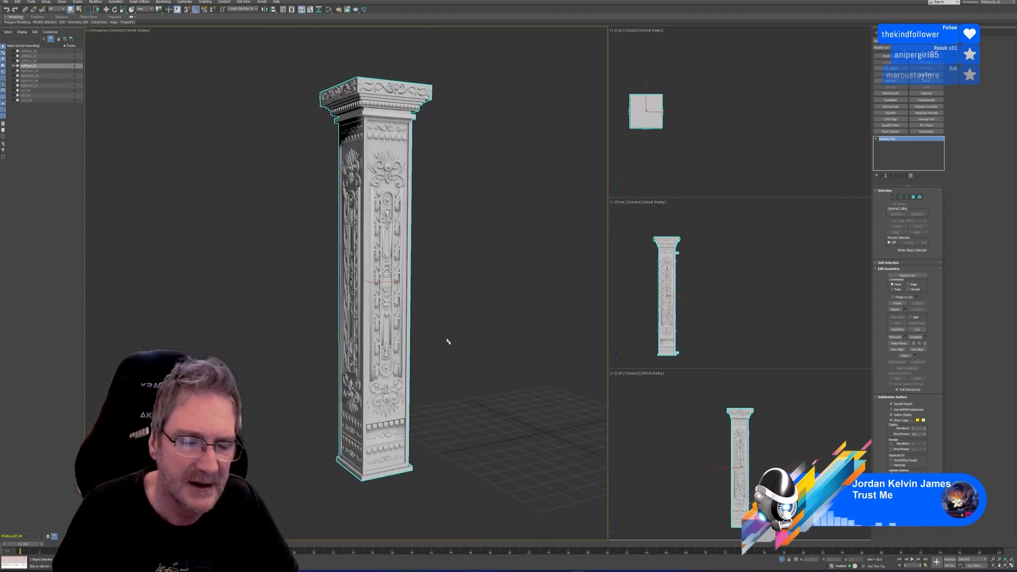
middle_drag(436, 195, 435, 210)
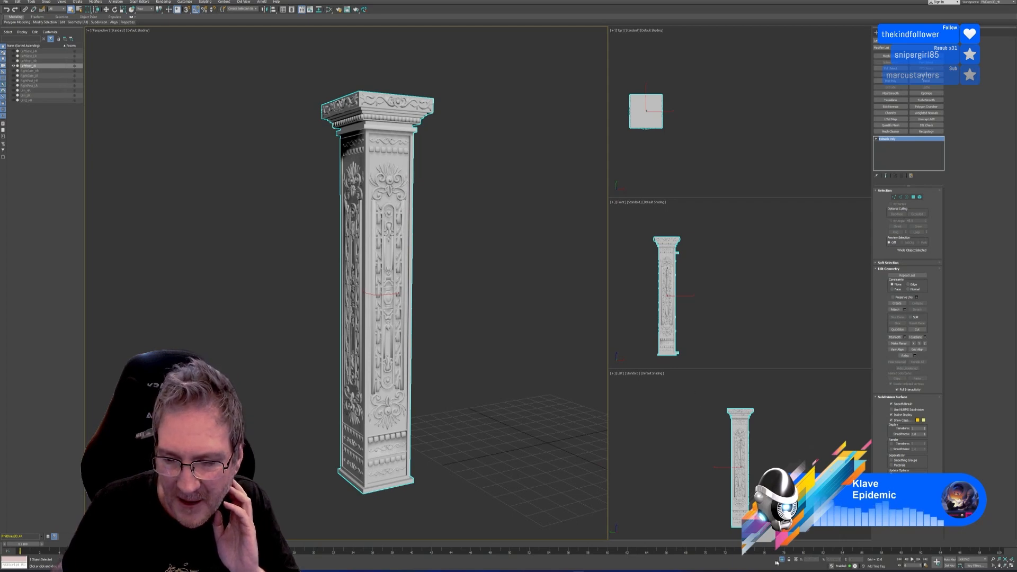
End the pillar's isolation to show the whole gate, and select the doors, left pillar and urn in turn, finishing with the right door
key(alt+q)
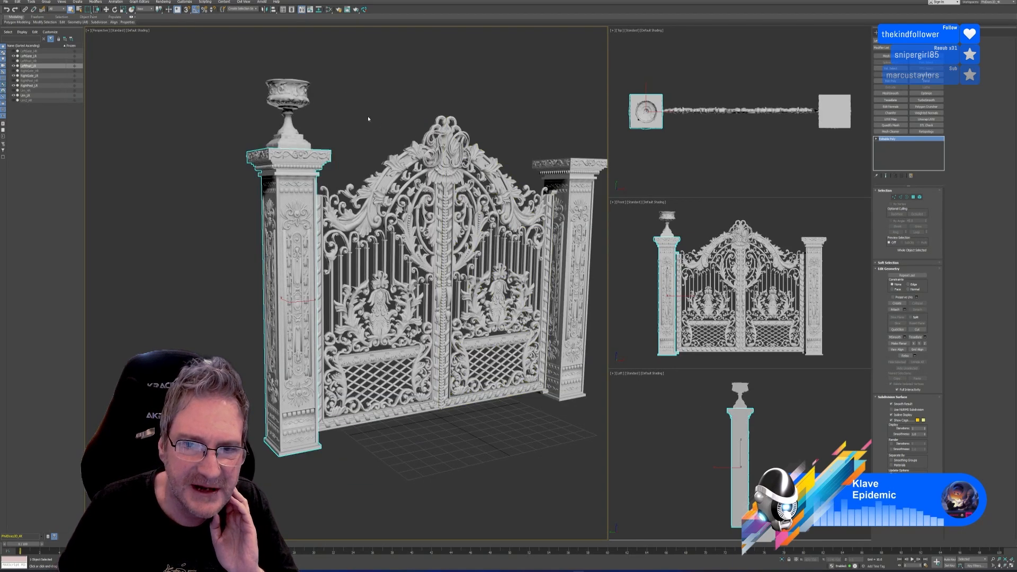
middle_drag(368, 118, 311, 113)
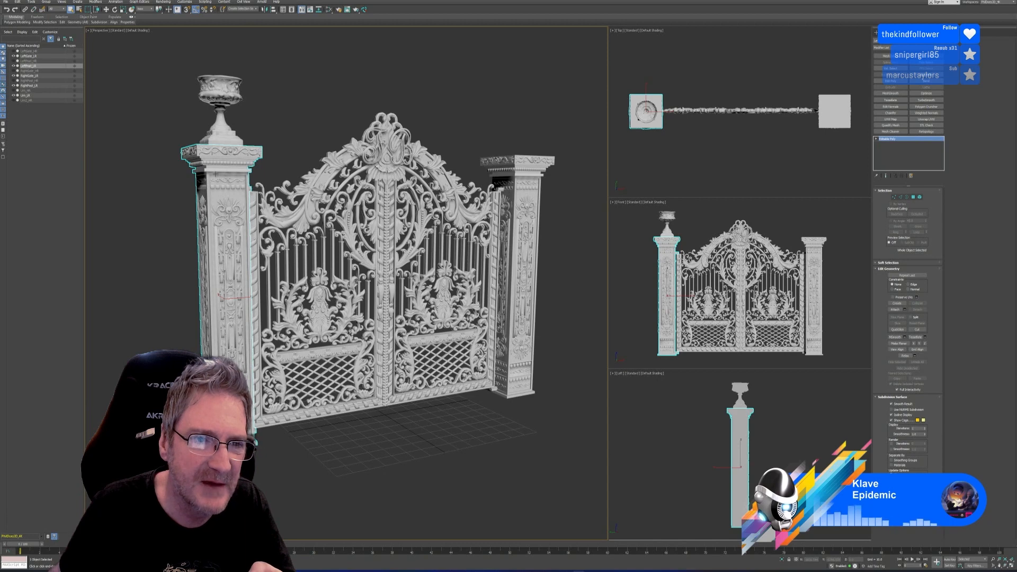
click(318, 254)
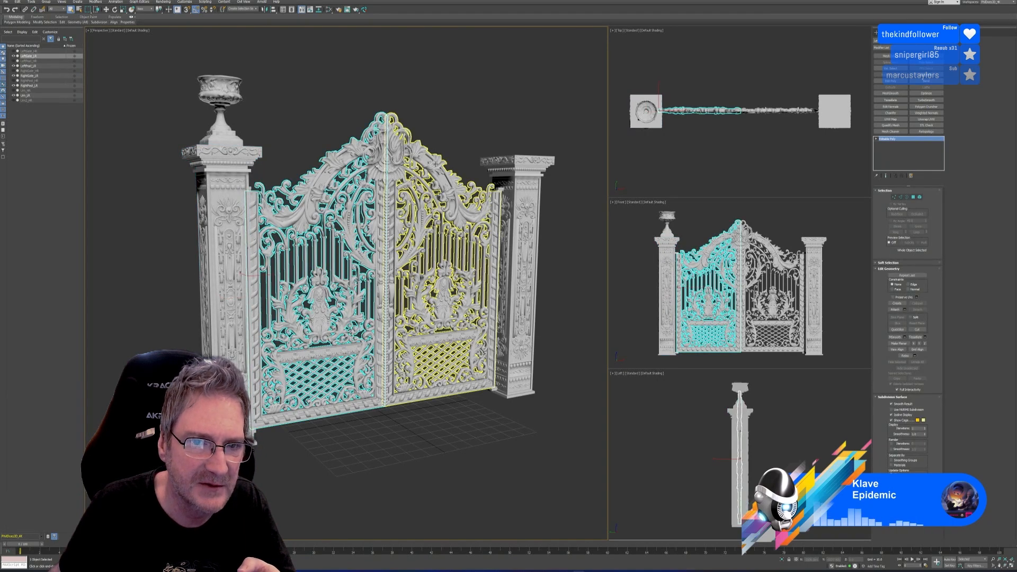
click(435, 165)
click(572, 164)
click(233, 146)
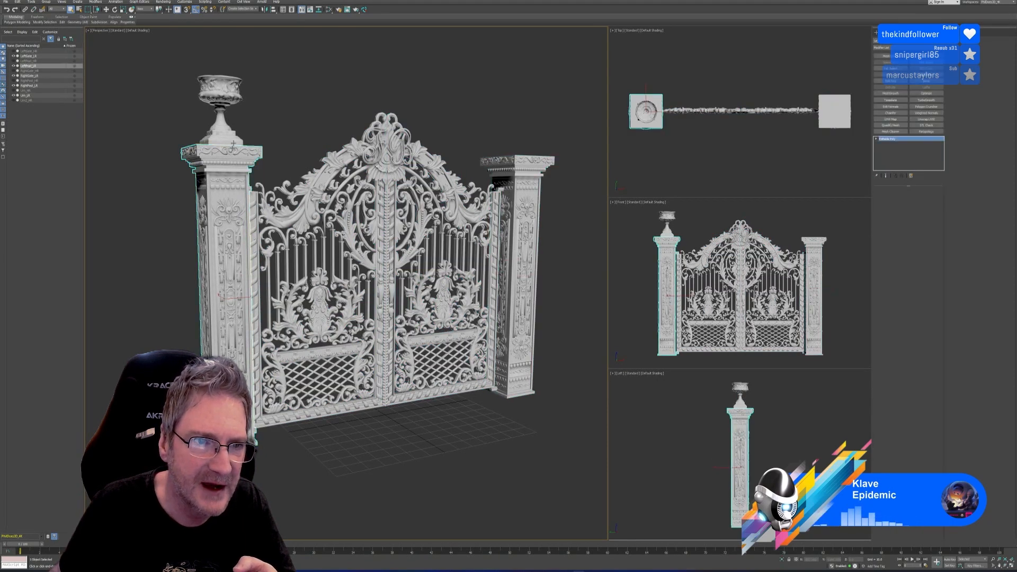
click(227, 114)
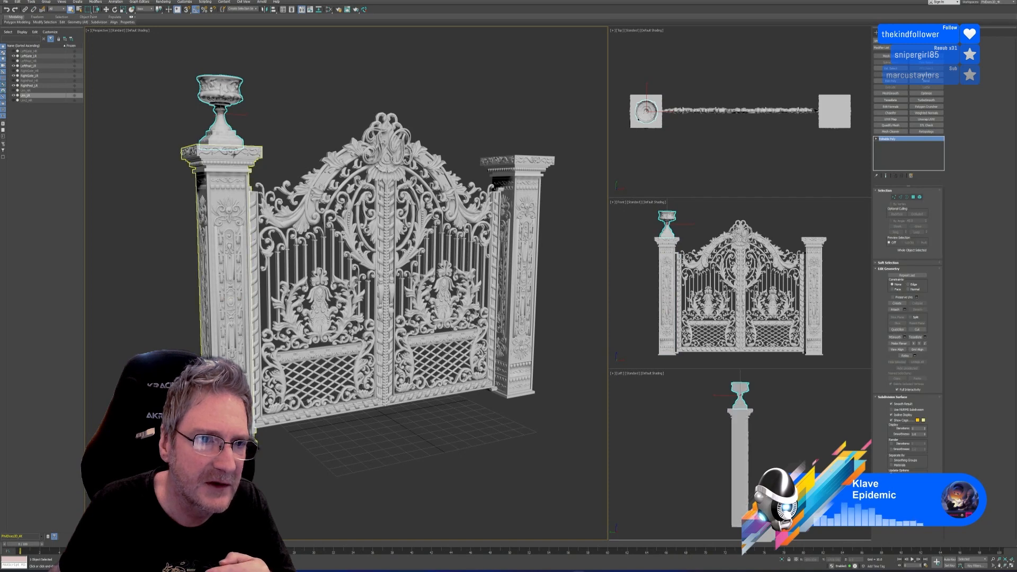
click(233, 154)
click(313, 190)
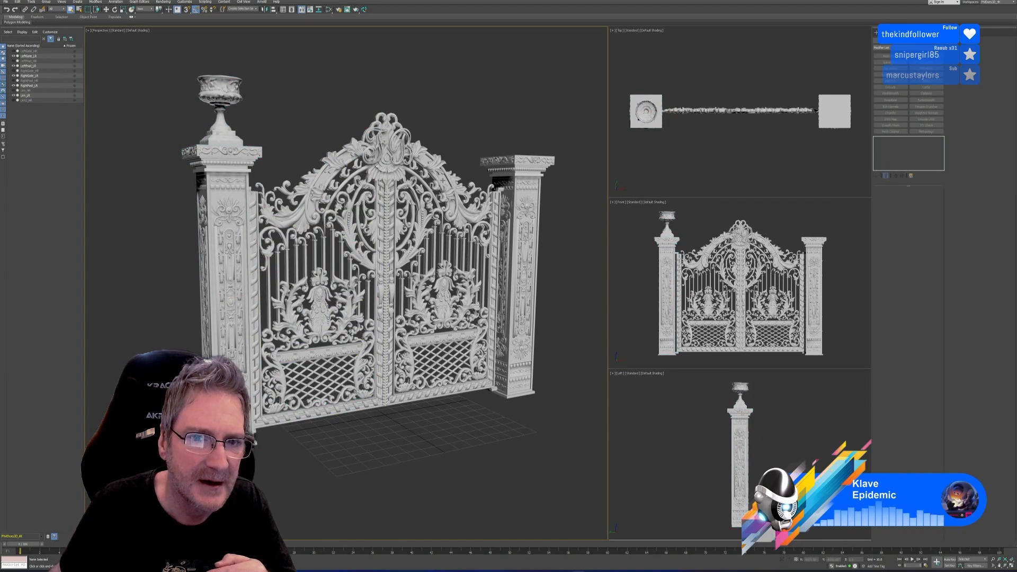
click(440, 181)
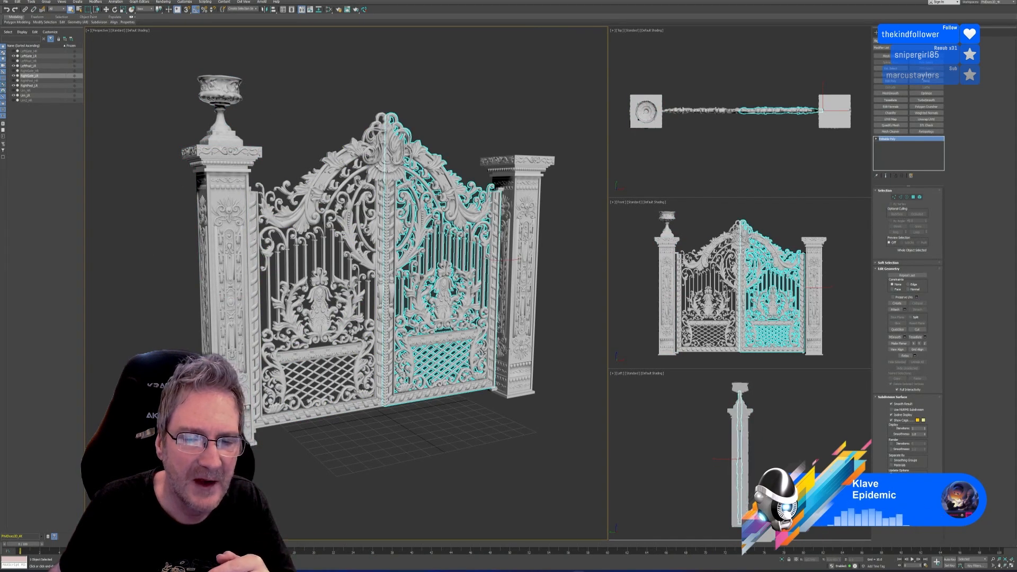
Examine the whole gate from the front and at an angle, and clear the selection
alt+middle_drag(477, 441, 350, 444)
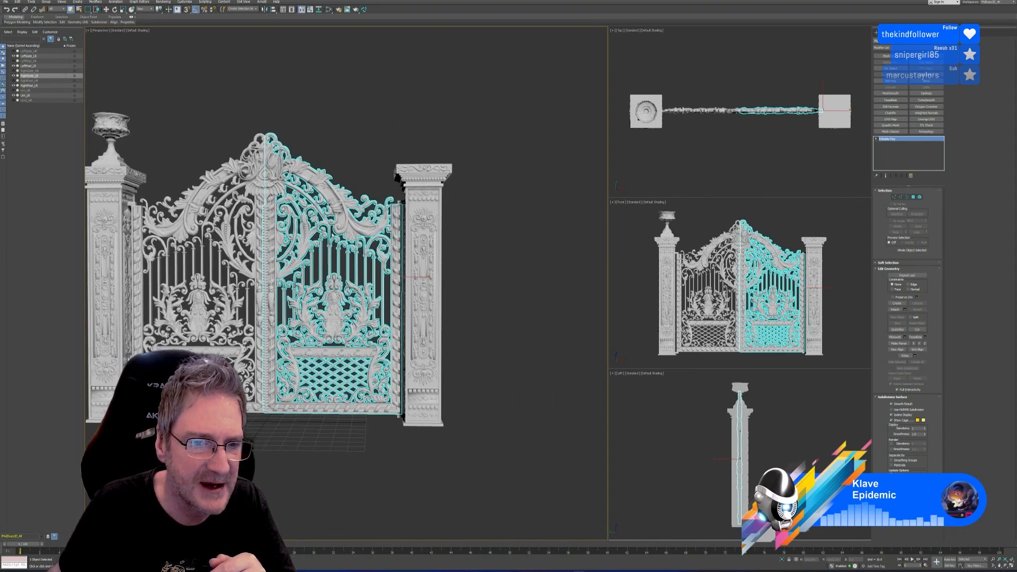
middle_drag(480, 287, 398, 291)
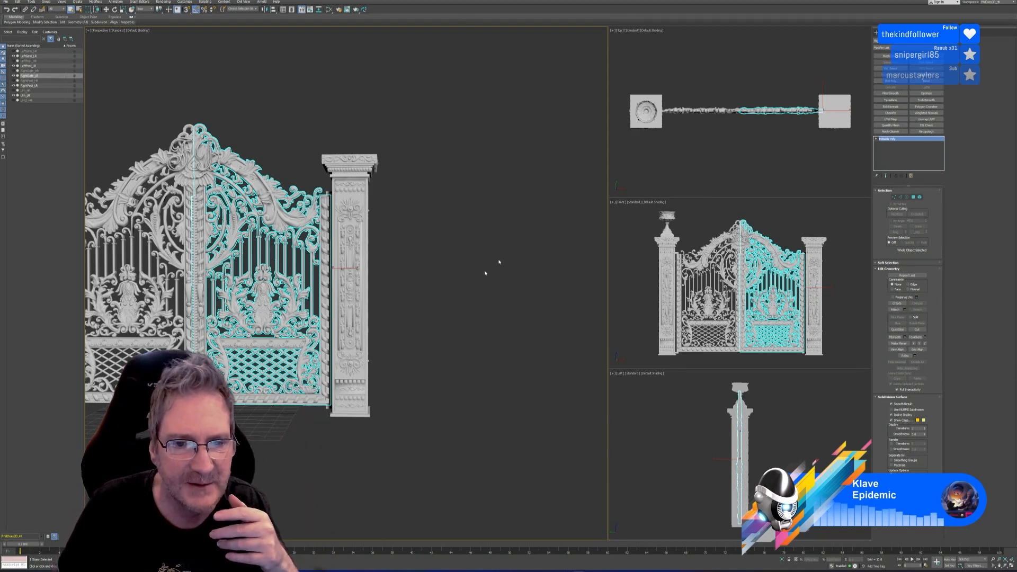
scroll(417, 330, down, 3)
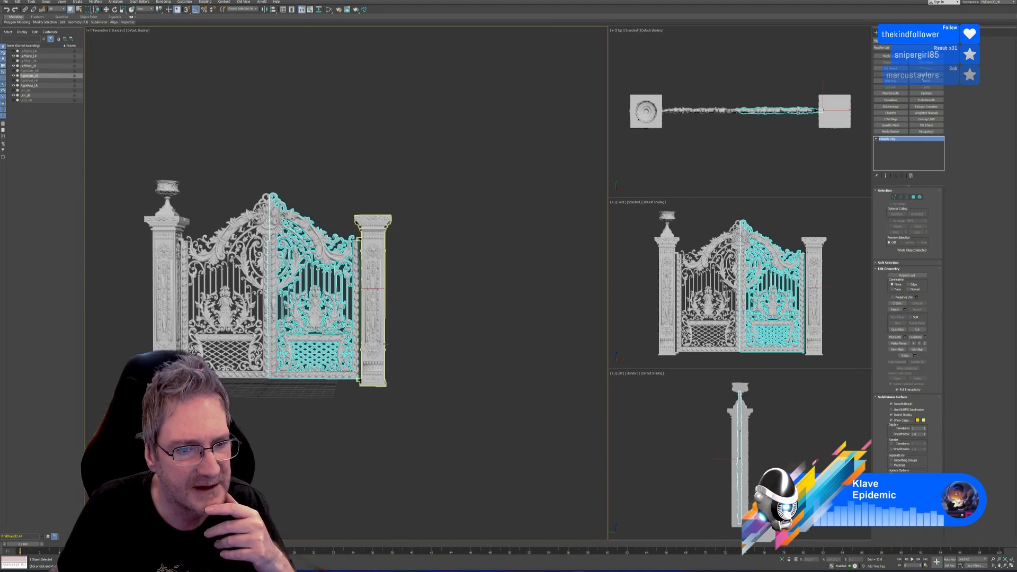
middle_drag(303, 431, 375, 405)
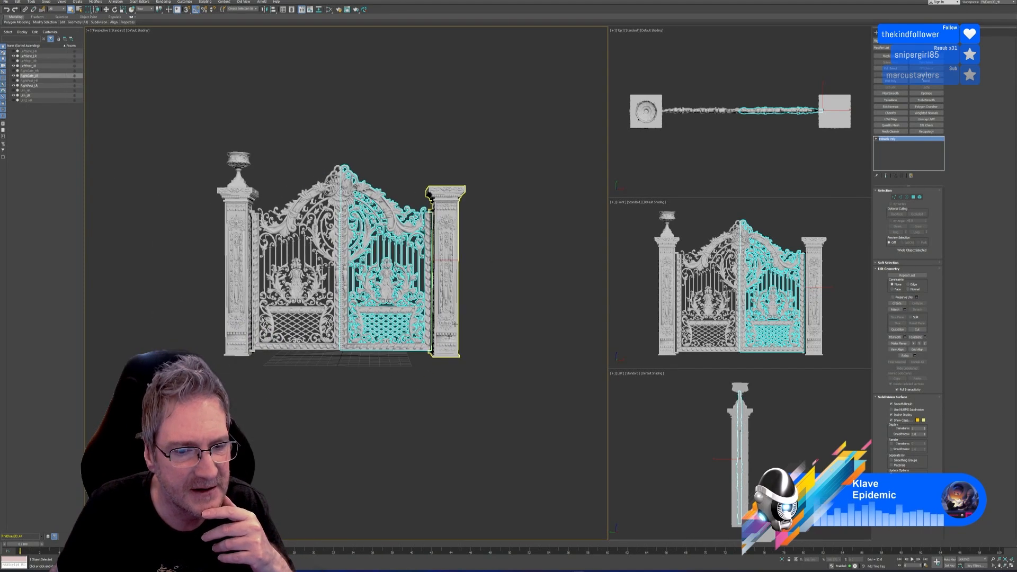
scroll(366, 378, up, 3)
middle_drag(366, 378, 381, 420)
click(381, 419)
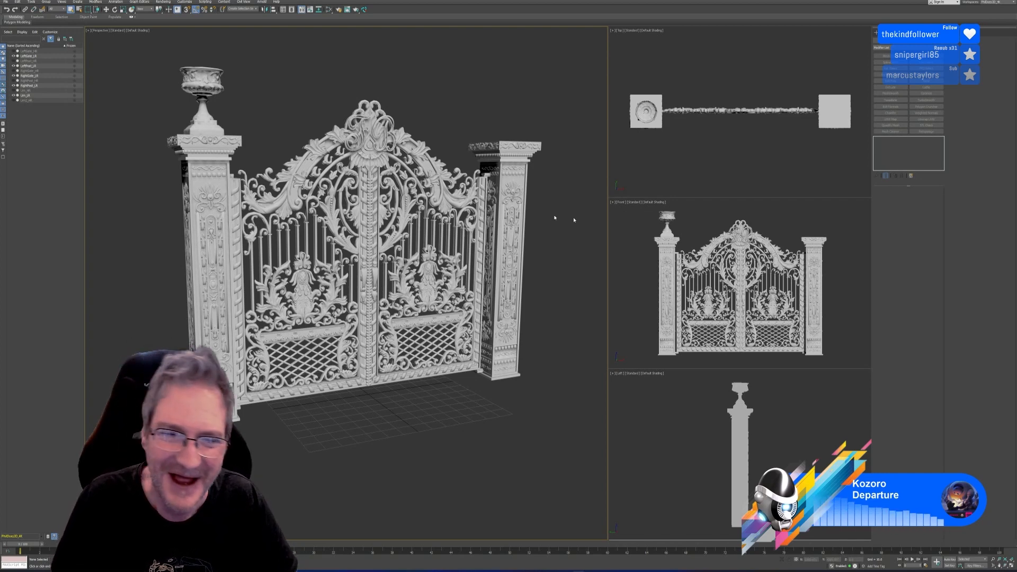
alt+middle_drag(553, 267, 413, 423)
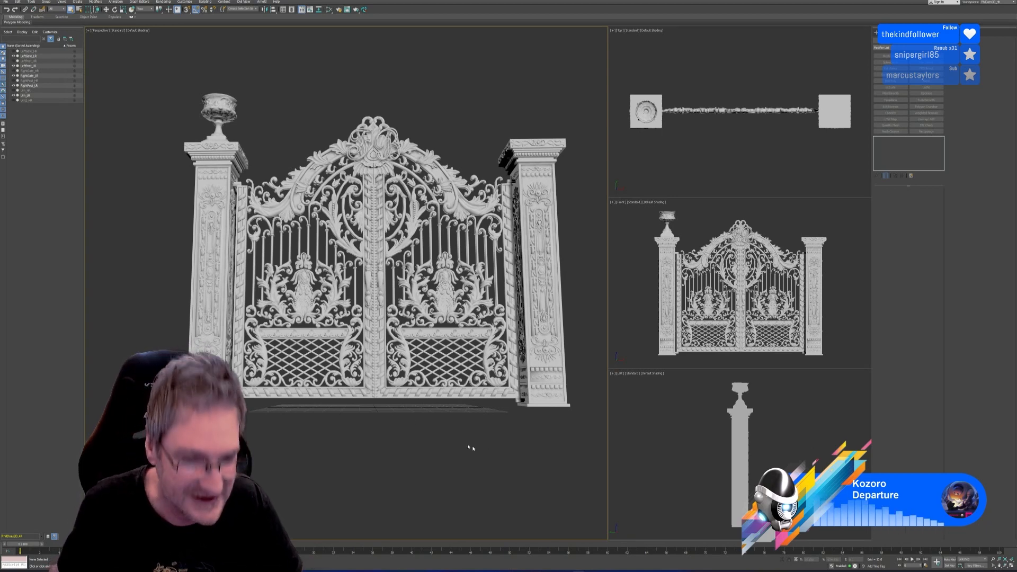
Select the left pillar and send it to RizomUV through the bridge
click(215, 187)
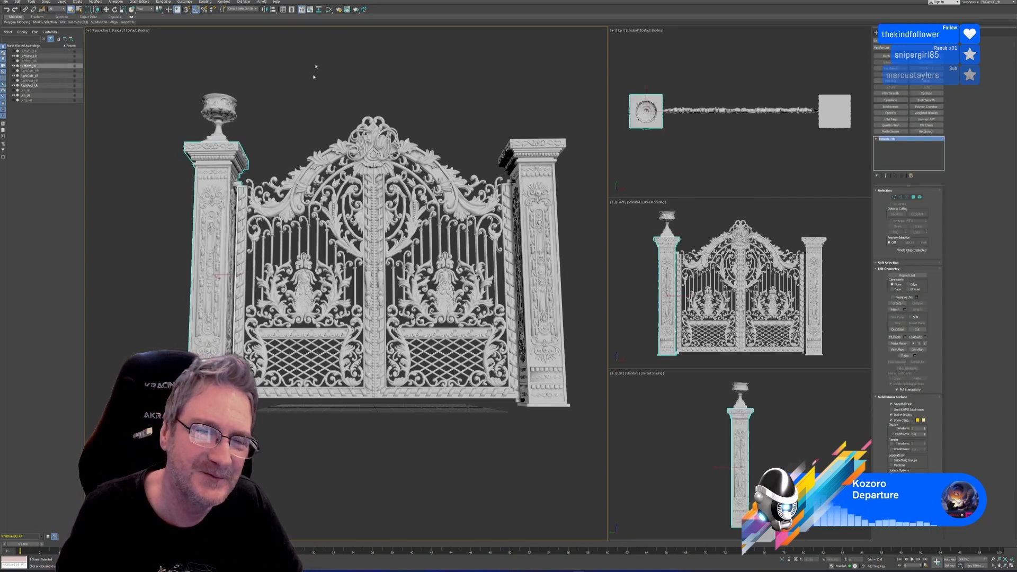
alt+middle_drag(287, 155, 308, 168)
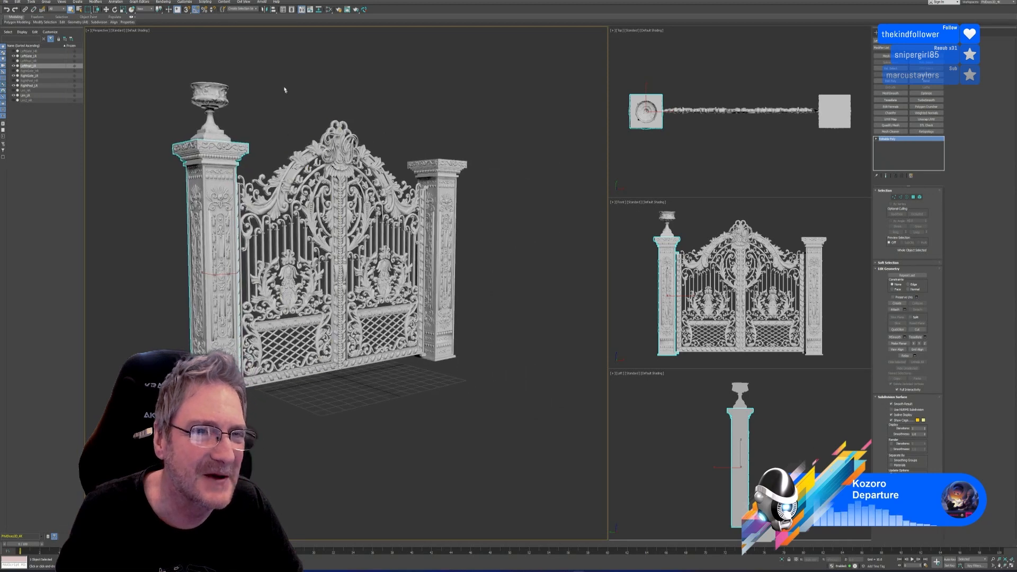
alt+middle_drag(284, 90, 329, 104)
click(365, 10)
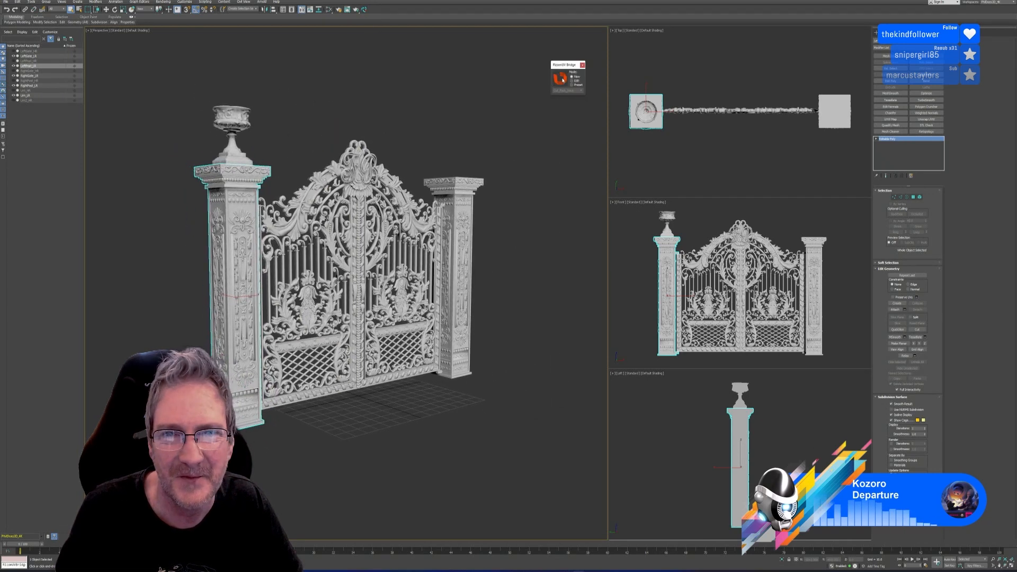
click(561, 79)
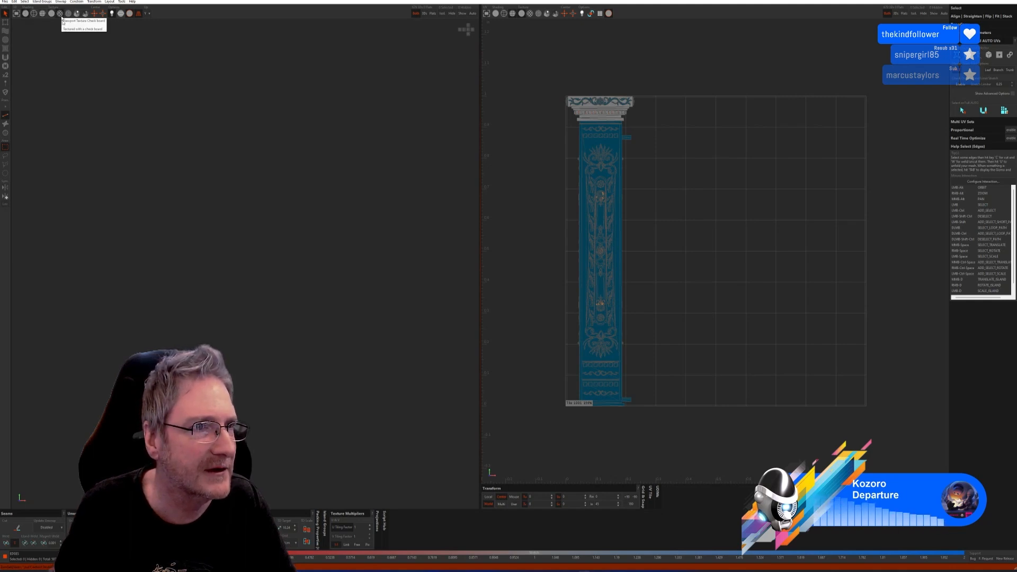
Frame the pillar in RizomUV's 3D view and examine its capital, shaft and dense geometry from several angles and distances
key(f)
alt+drag(384, 304, 288, 264)
scroll(320, 275, up, 10)
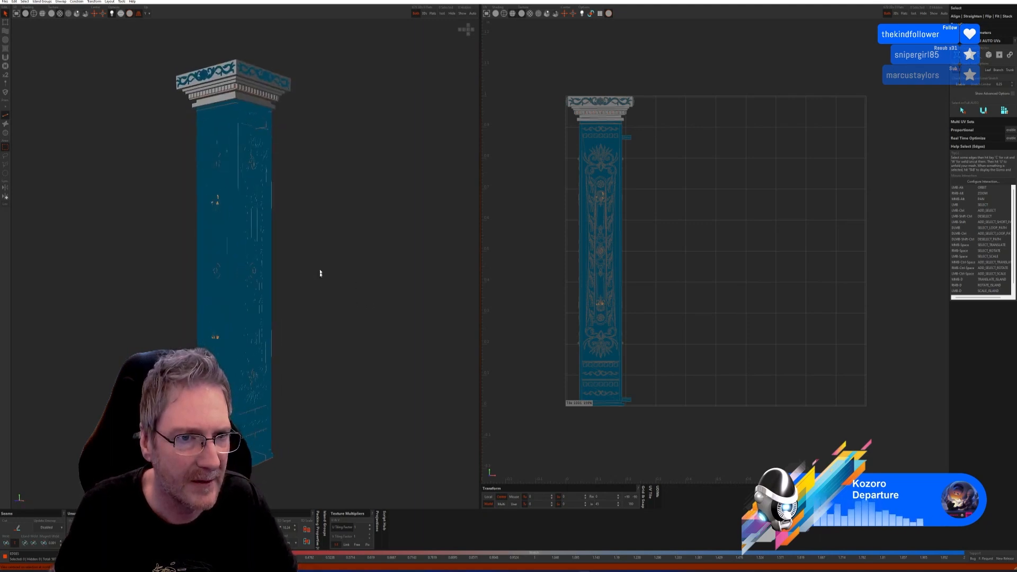
alt+drag(250, 148, 252, 166)
scroll(251, 166, down, 10)
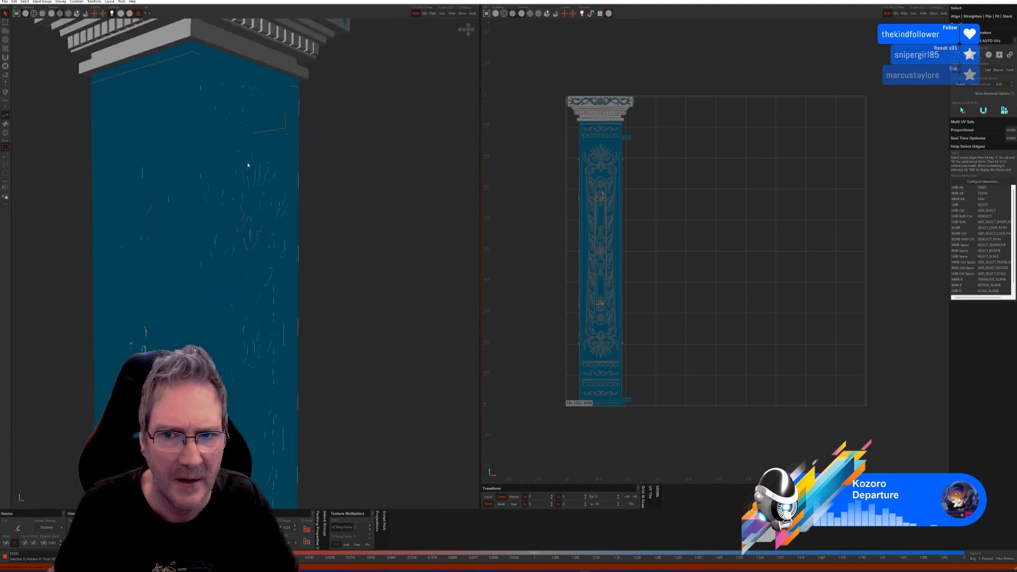
scroll(235, 169, down, 2)
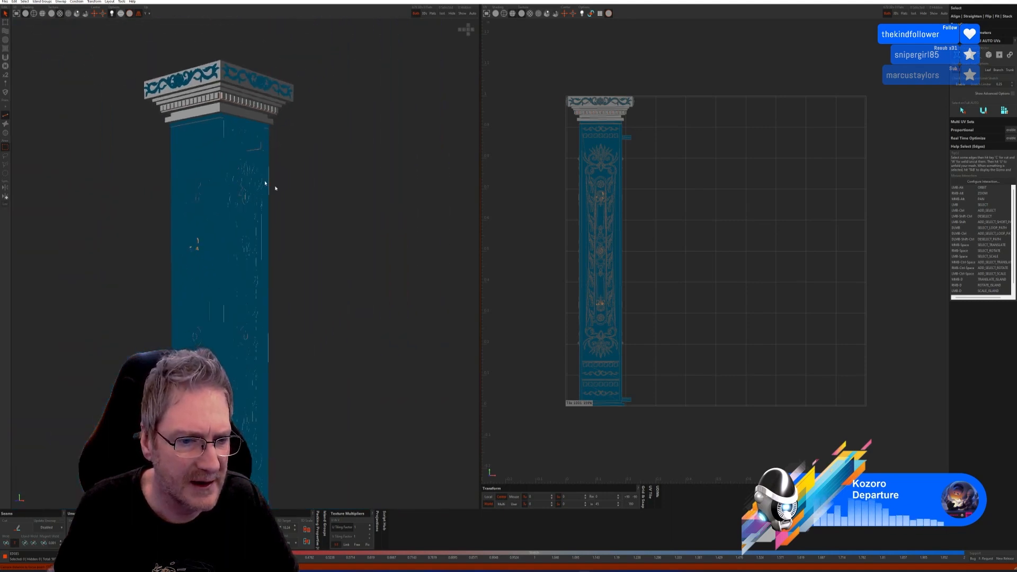
alt+middle_drag(312, 198, 327, 154)
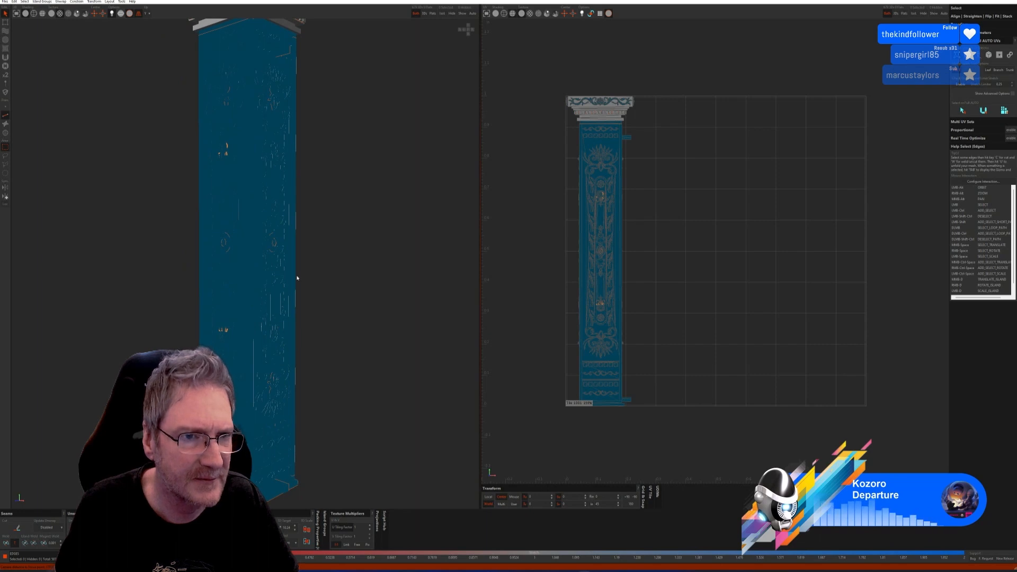
alt+drag(297, 278, 304, 259)
mouse_move(321, 207)
alt+middle_down()
mouse_move(317, 222)
mouse_move(319, 210)
alt+middle_up()
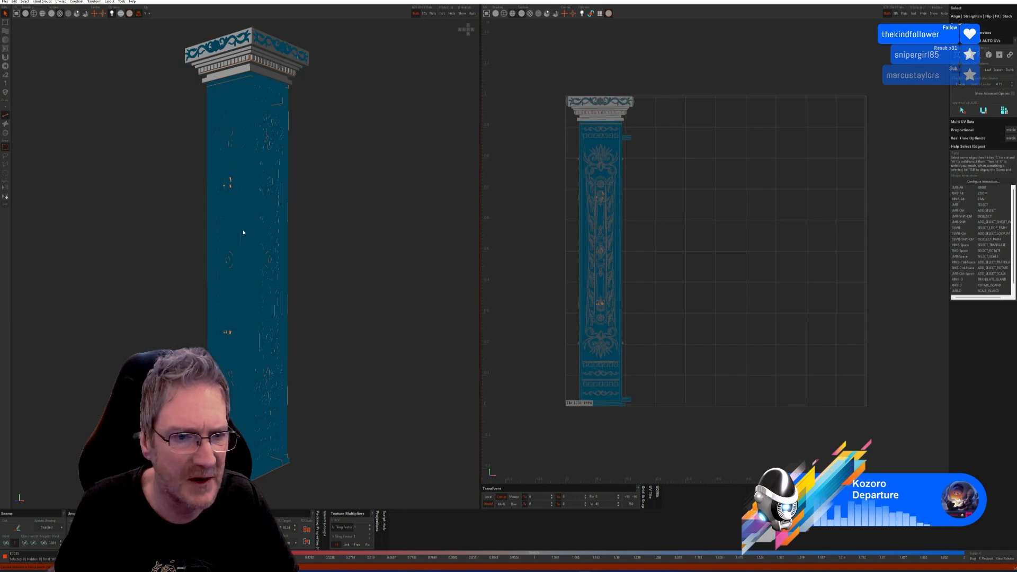
scroll(242, 231, up, 6)
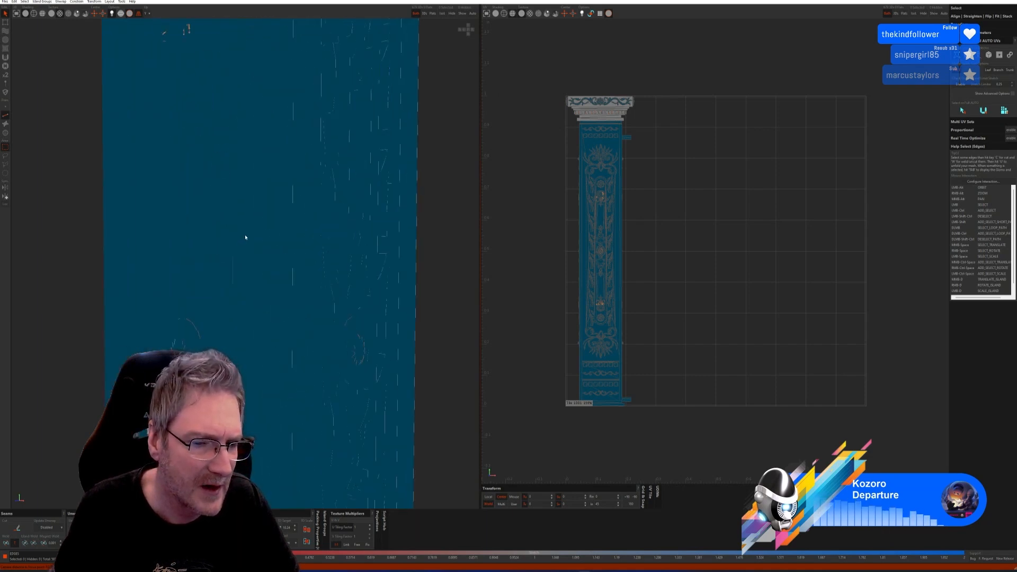
scroll(245, 237, down, 6)
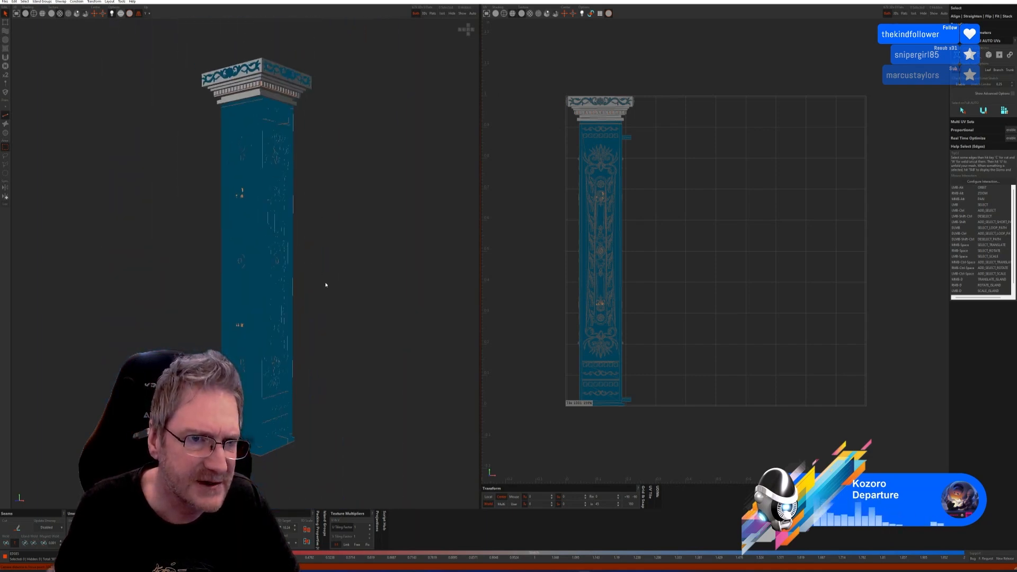
mouse_move(326, 285)
alt+mouse_down()
mouse_move(347, 238)
mouse_move(264, 255)
mouse_move(250, 282)
mouse_move(300, 309)
mouse_move(395, 291)
mouse_move(315, 282)
alt+mouse_up()
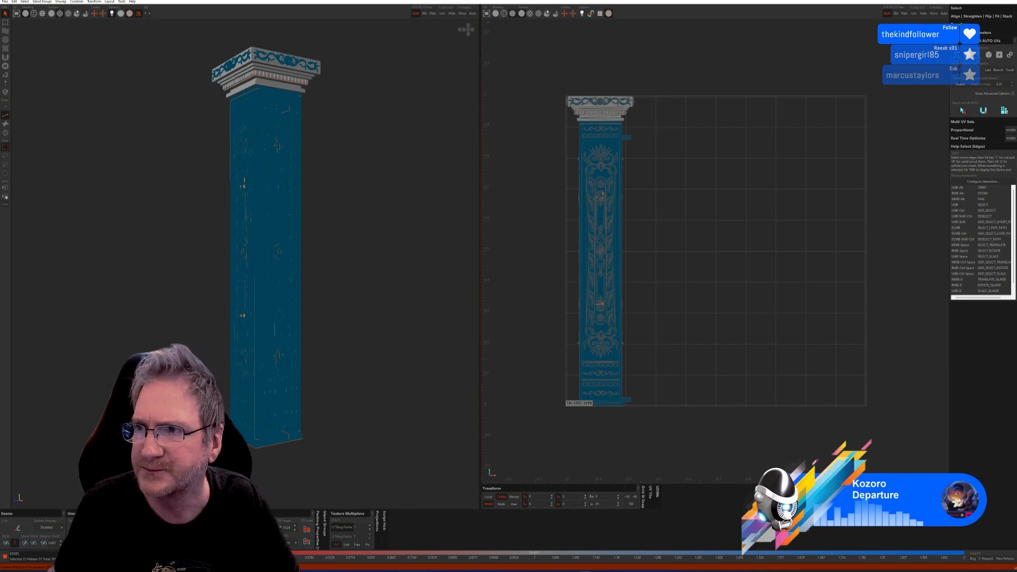
click(954, 14)
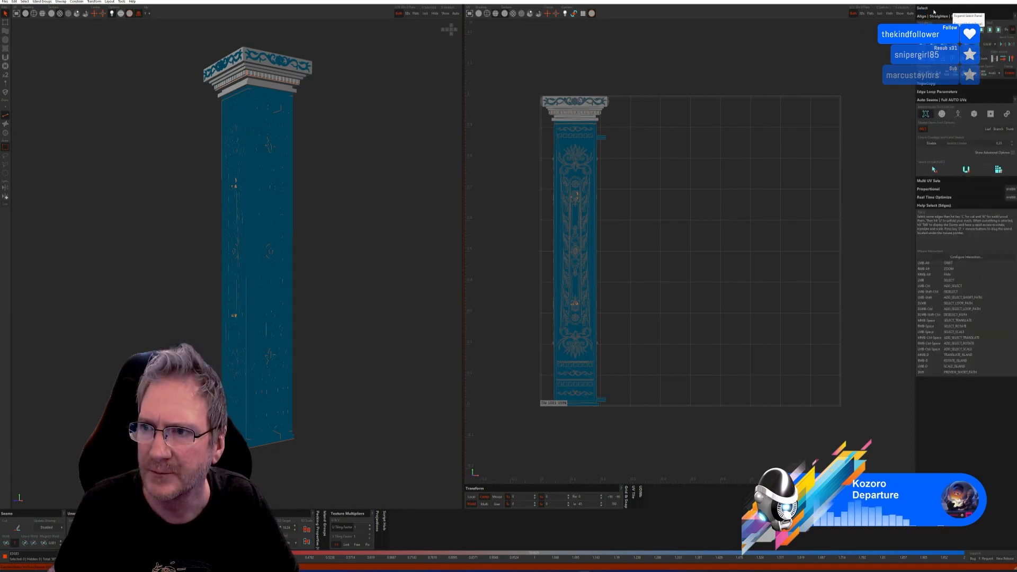
click(935, 13)
click(928, 10)
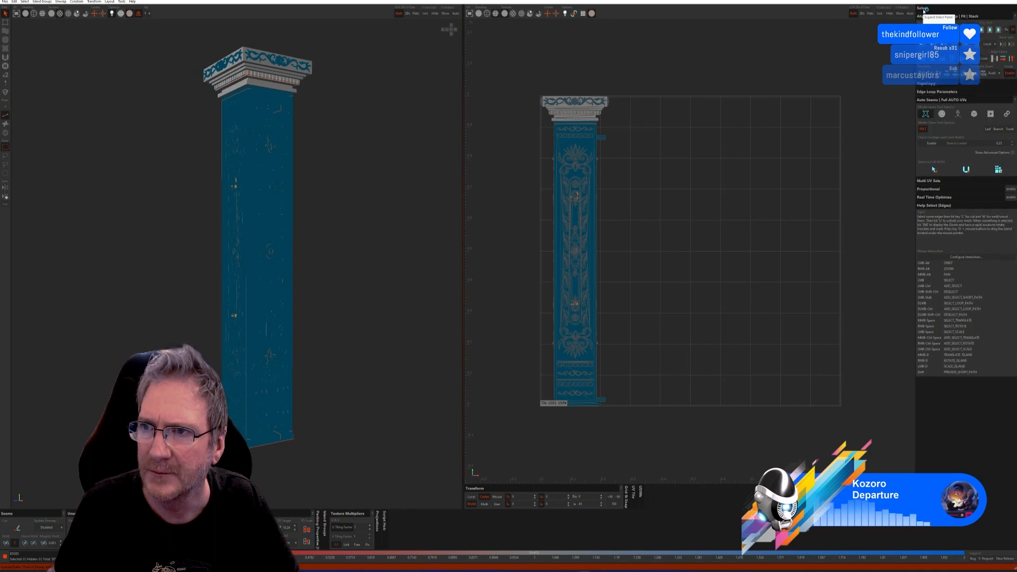
click(942, 12)
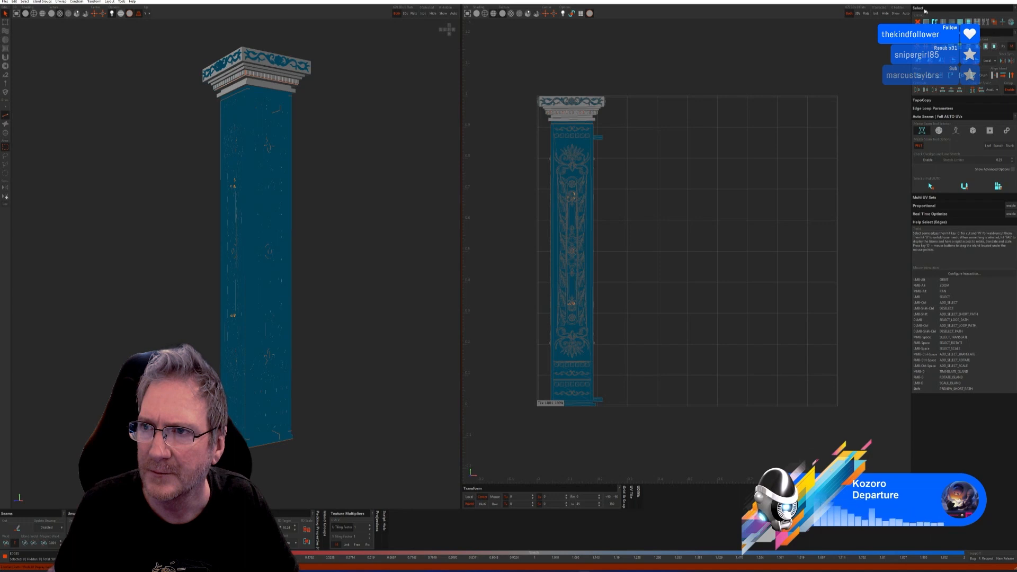
click(926, 11)
Switch to polygon selection and then island selection, and examine the pillar's plain sides close up and from farther away
click(5, 122)
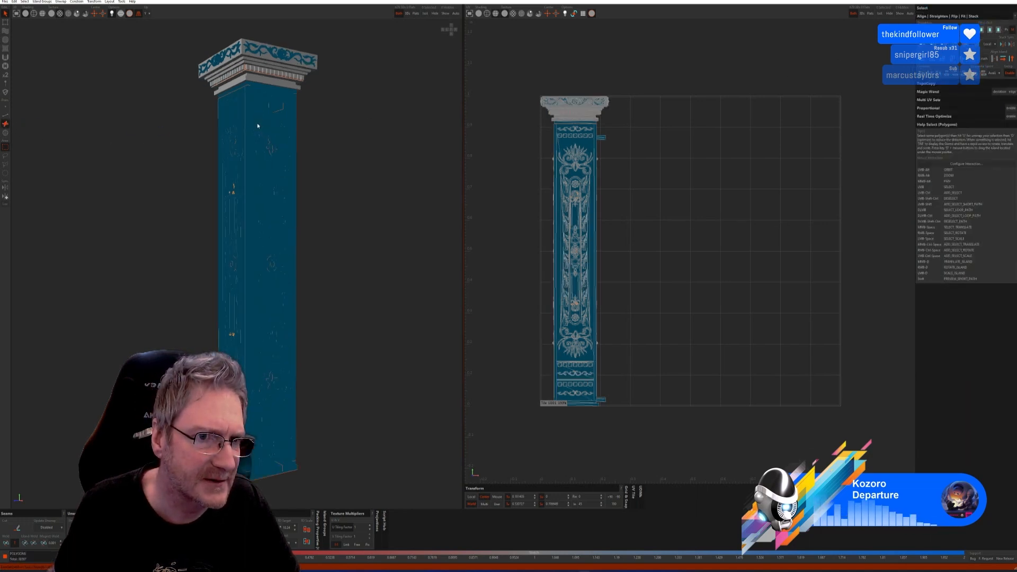
scroll(256, 123, up, 6)
click(5, 132)
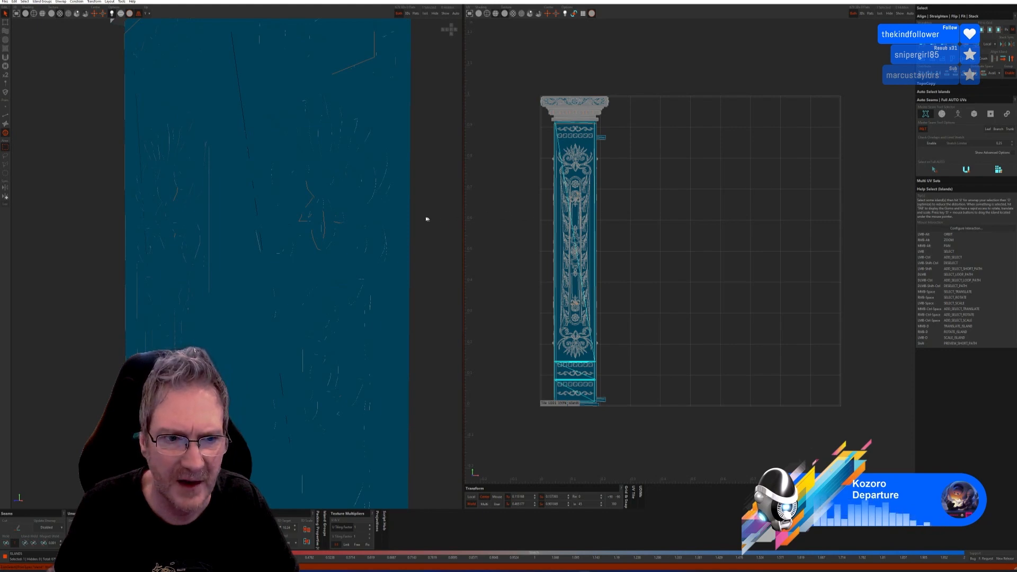
scroll(419, 218, down, 5)
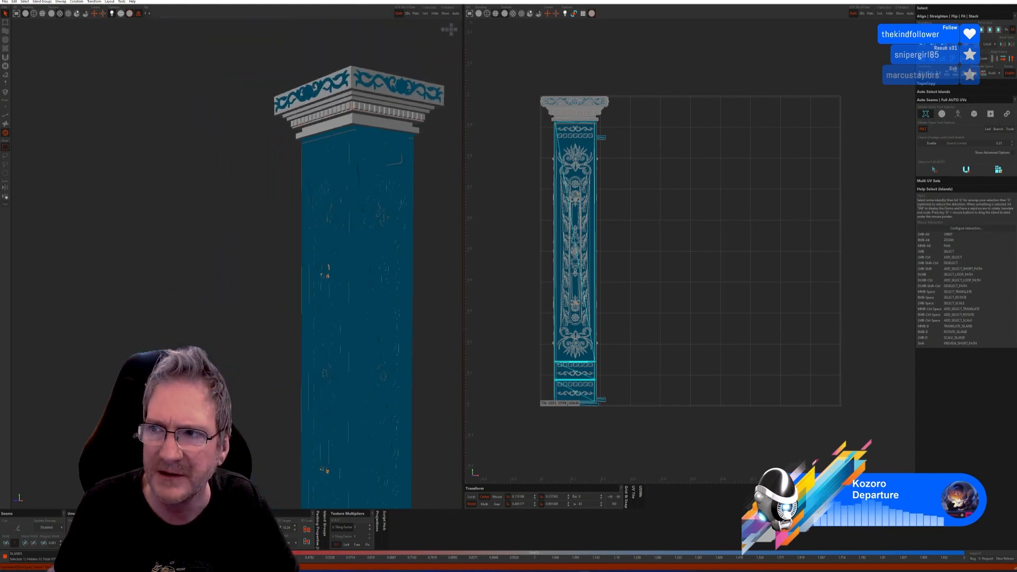
Quit RizomUV without saving the changes and dismiss the bridge warning in 3ds Max
key(alt+F4)
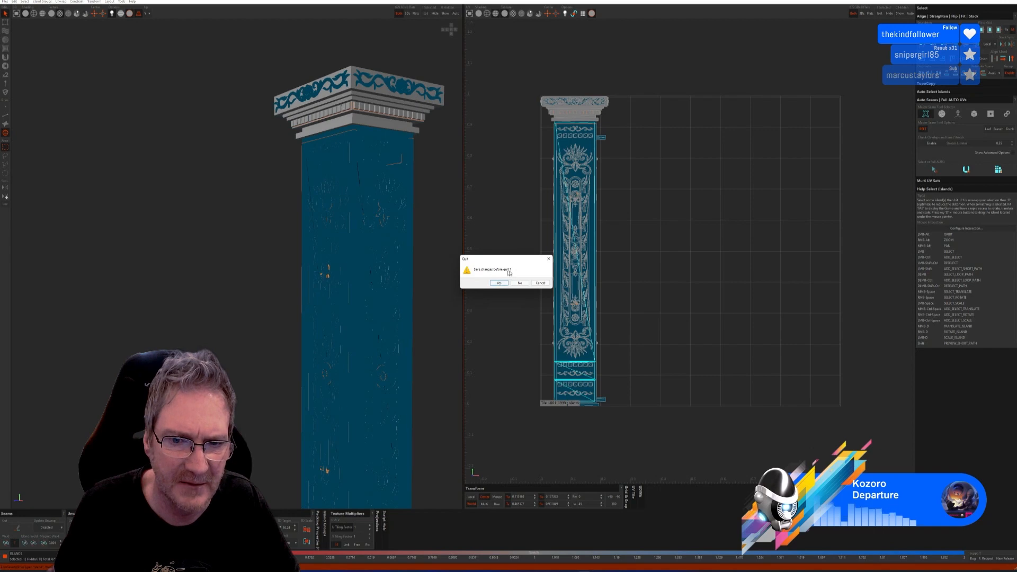
click(519, 283)
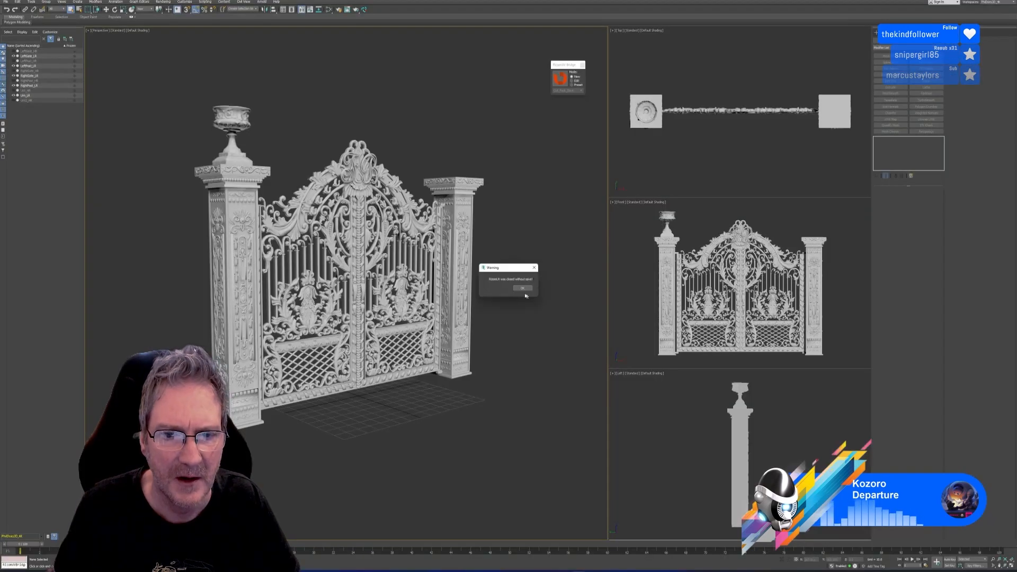
click(523, 288)
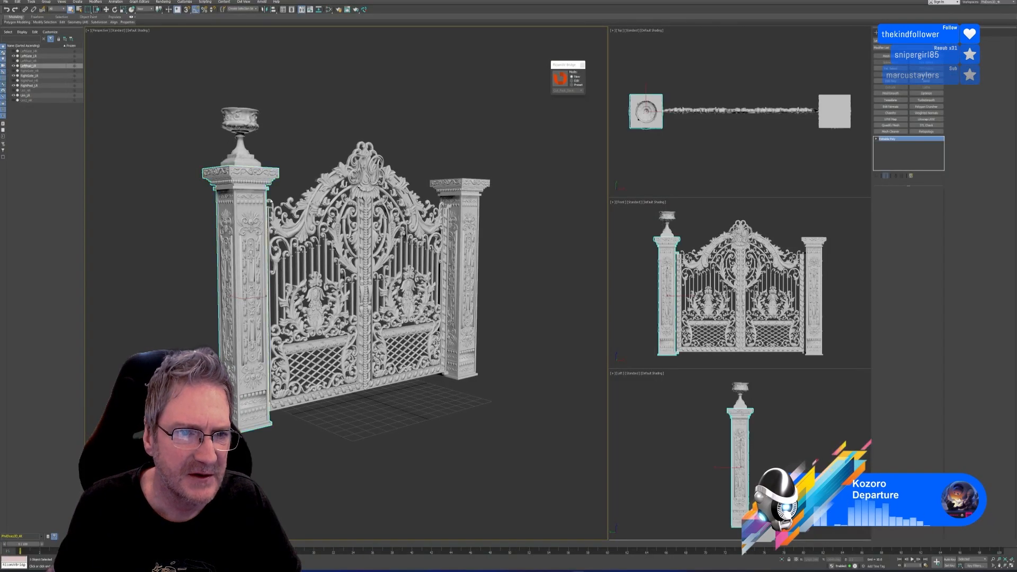
Isolate the left pillar and select all of its elements at the element level
key(alt+q)
middle_drag(453, 233, 420, 241)
scroll(445, 247, down, 3)
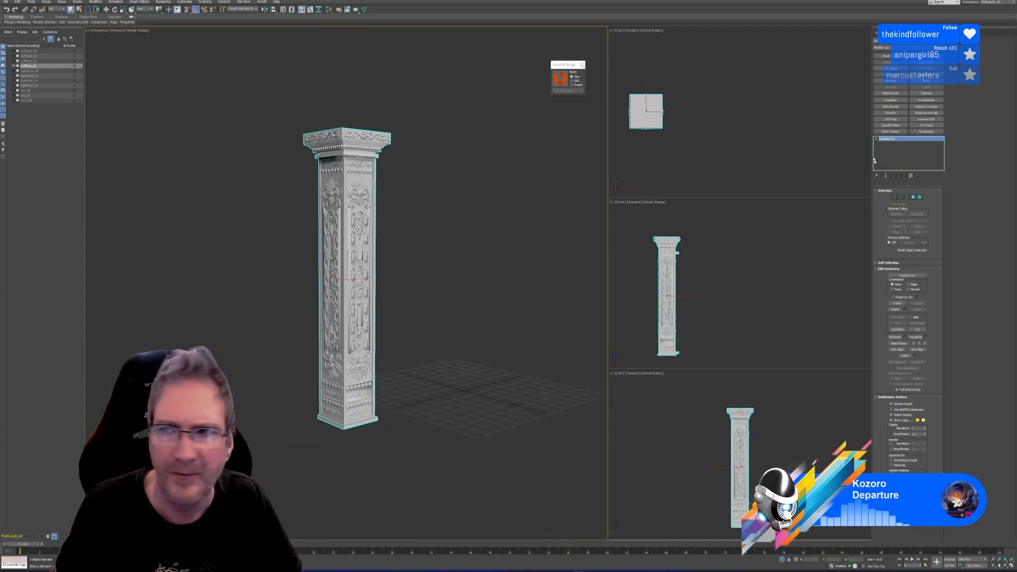
click(920, 197)
drag(265, 103, 455, 510)
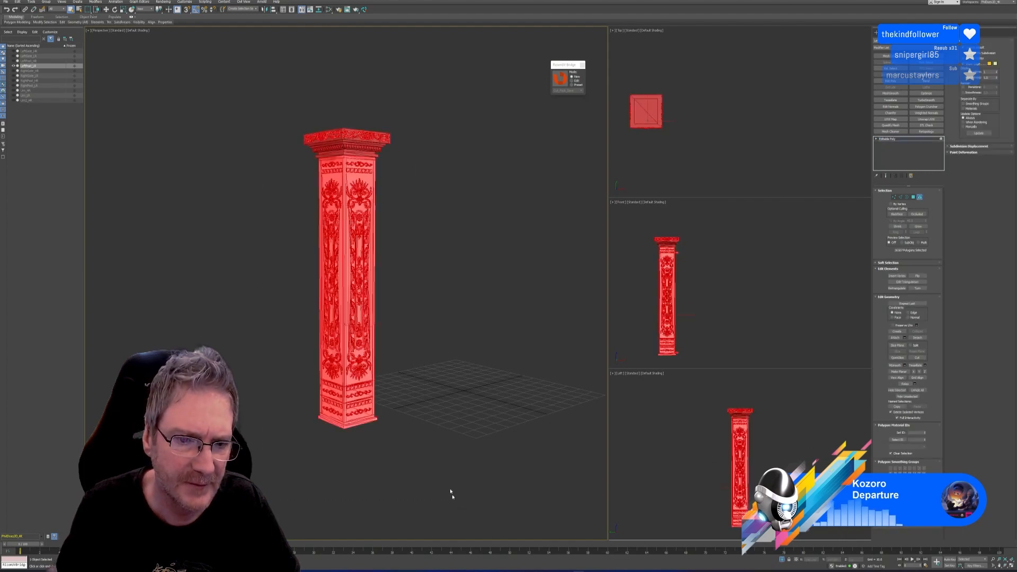
Examine the selected geometry of the pillar's capital, carved ornament and shaft at several distances
scroll(382, 289, up, 3)
mouse_move(431, 268)
alt+middle_down()
mouse_move(422, 296)
mouse_move(413, 290)
mouse_move(427, 282)
alt+middle_up()
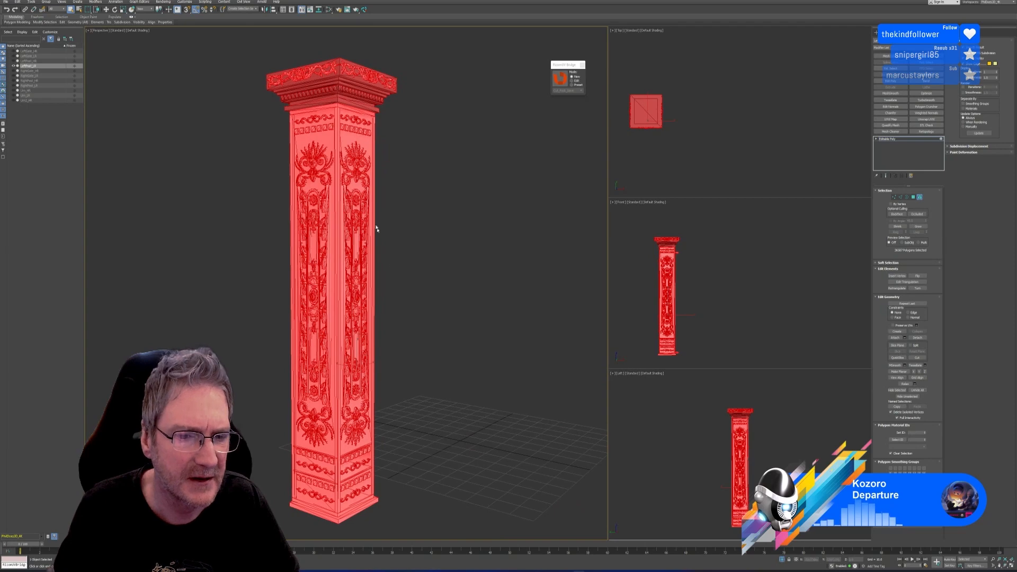
scroll(348, 167, up, 5)
middle_drag(348, 167, 389, 276)
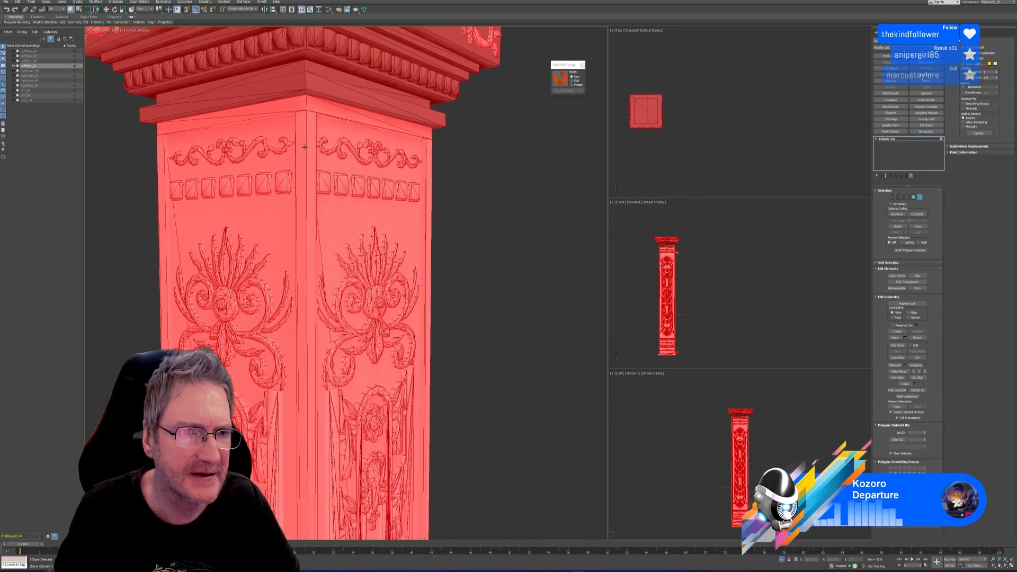
middle_drag(321, 160, 304, 251)
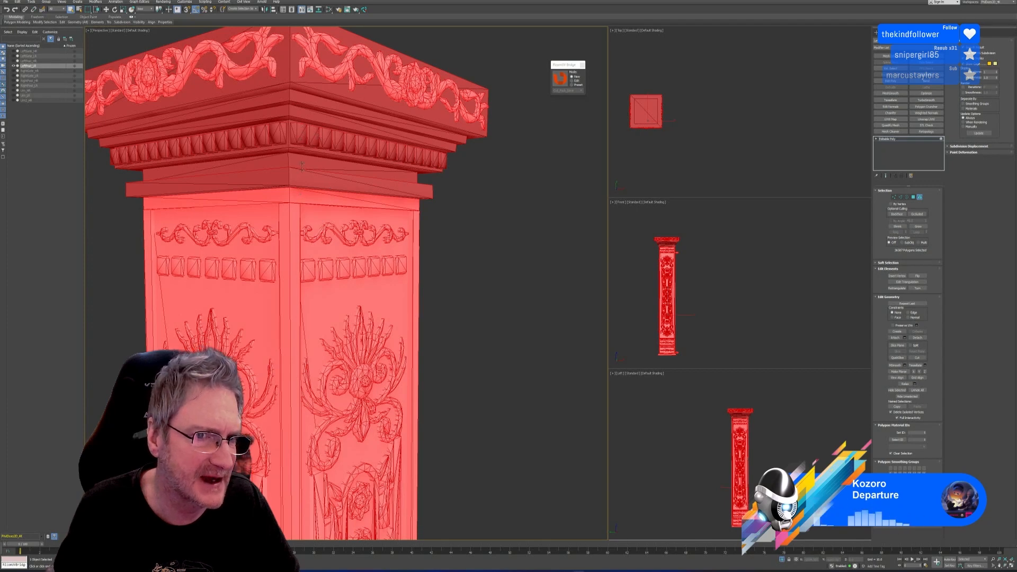
scroll(316, 203, down, 5)
middle_drag(392, 223, 423, 168)
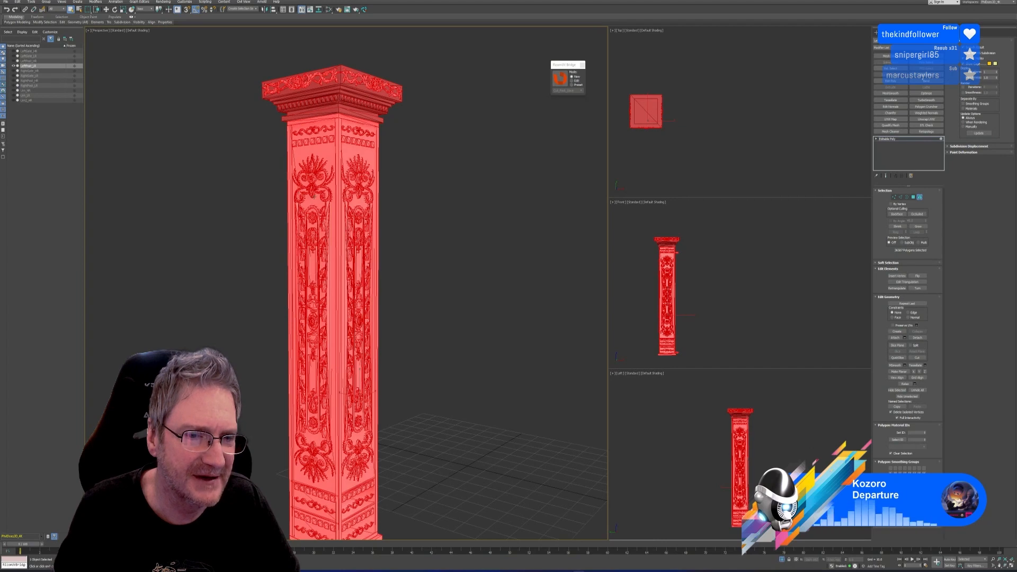
middle_drag(400, 259, 438, 104)
scroll(424, 160, up, 5)
scroll(424, 160, down, 3)
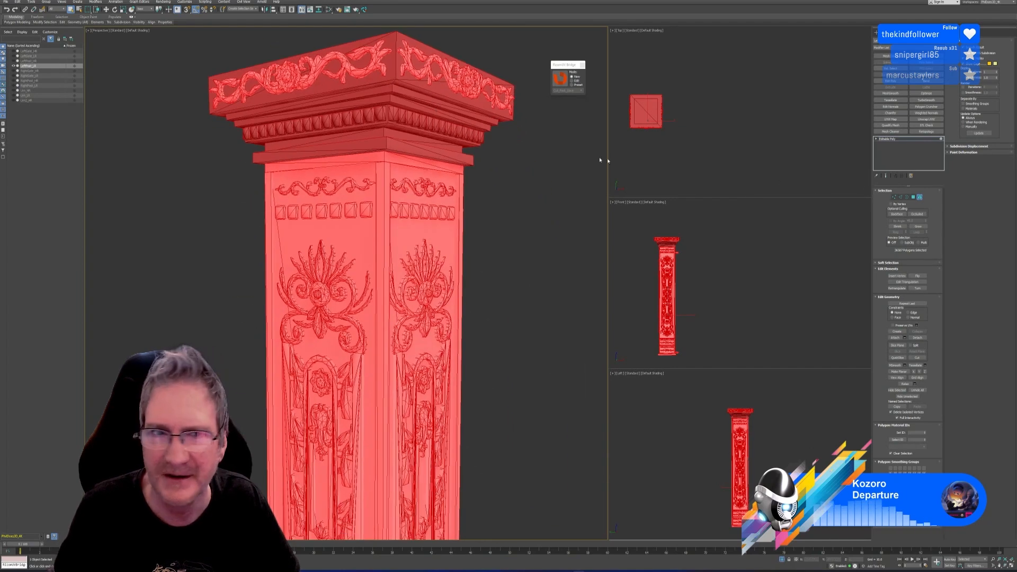
Clear the selection, select the capital's base element alone, and return to object level with the whole pillar in view
click(514, 178)
click(435, 91)
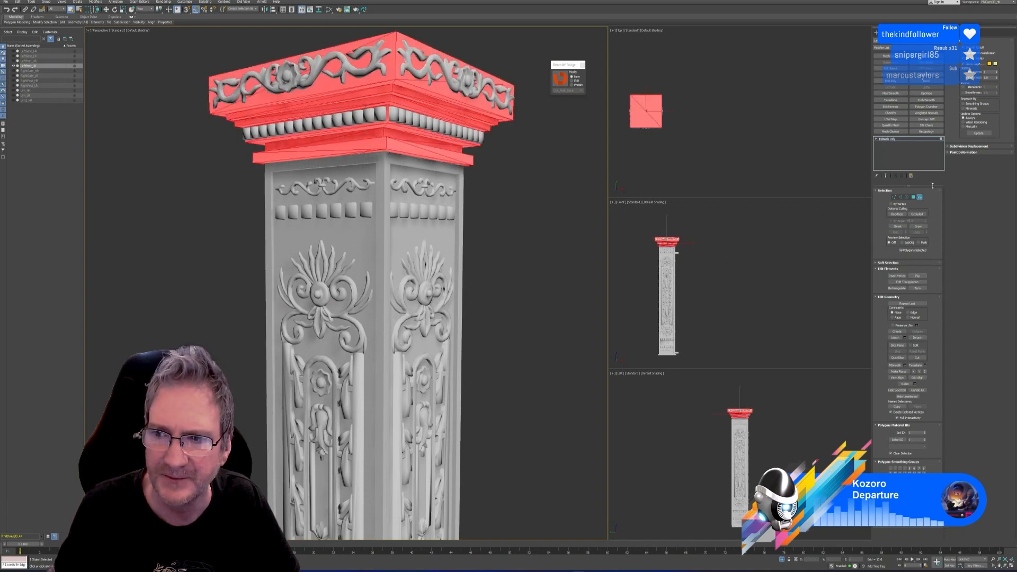
click(920, 197)
scroll(552, 196, down, 5)
alt+middle_drag(552, 196, 240, 83)
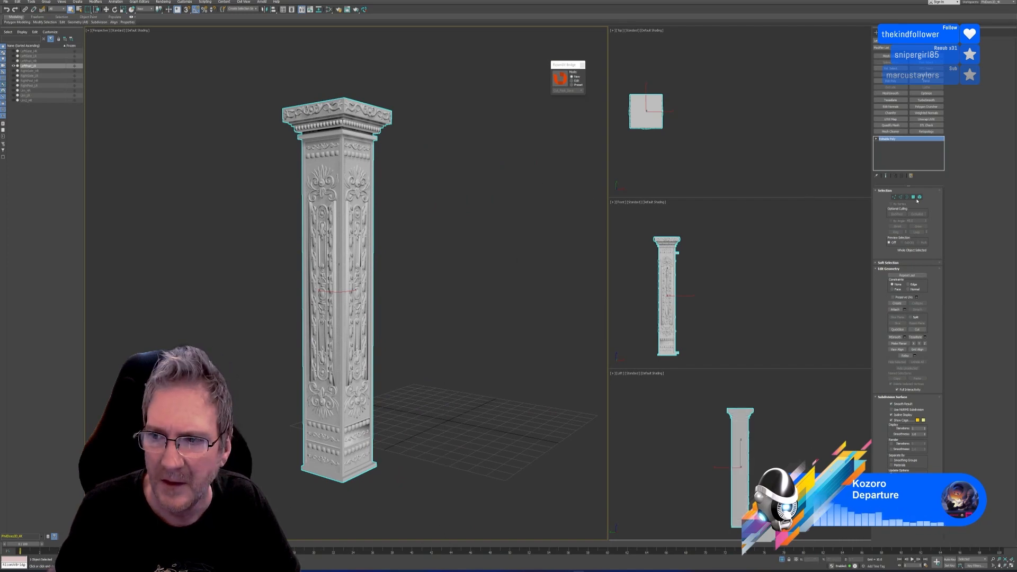
Reselect all of the pillar's elements and examine the capital and upper carvings up close
key(4)
drag(231, 72, 459, 552)
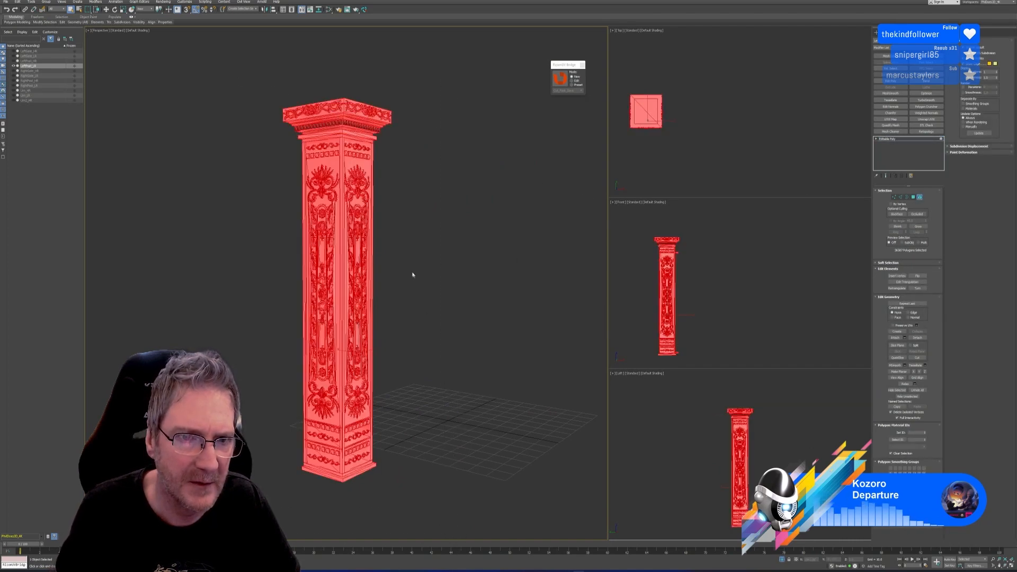
scroll(424, 286, up, 6)
alt+middle_drag(440, 297, 464, 281)
scroll(371, 144, up, 2)
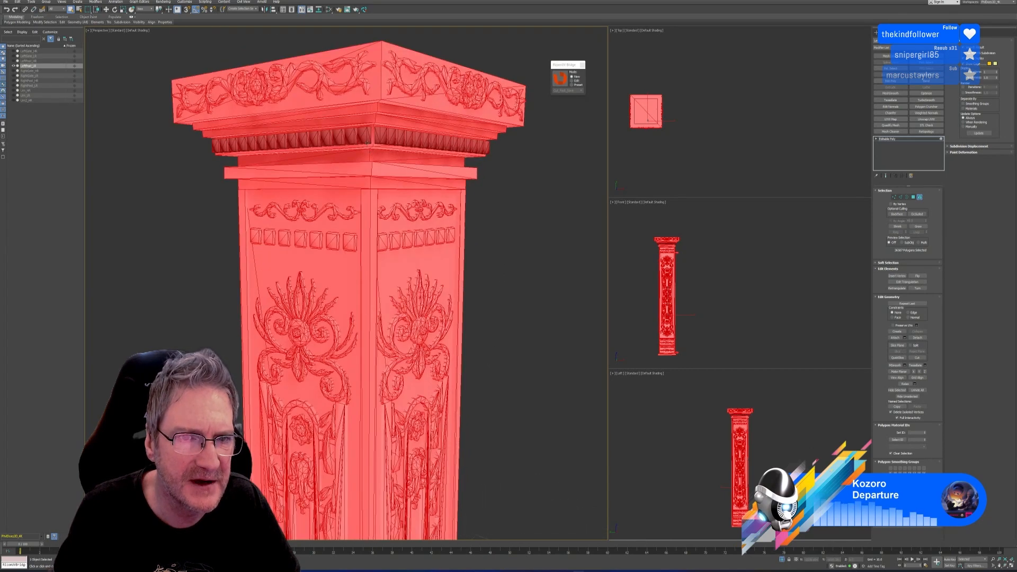
Clear the selection and select only the rows of small bead ornaments on the capital's two visible sides
click(524, 180)
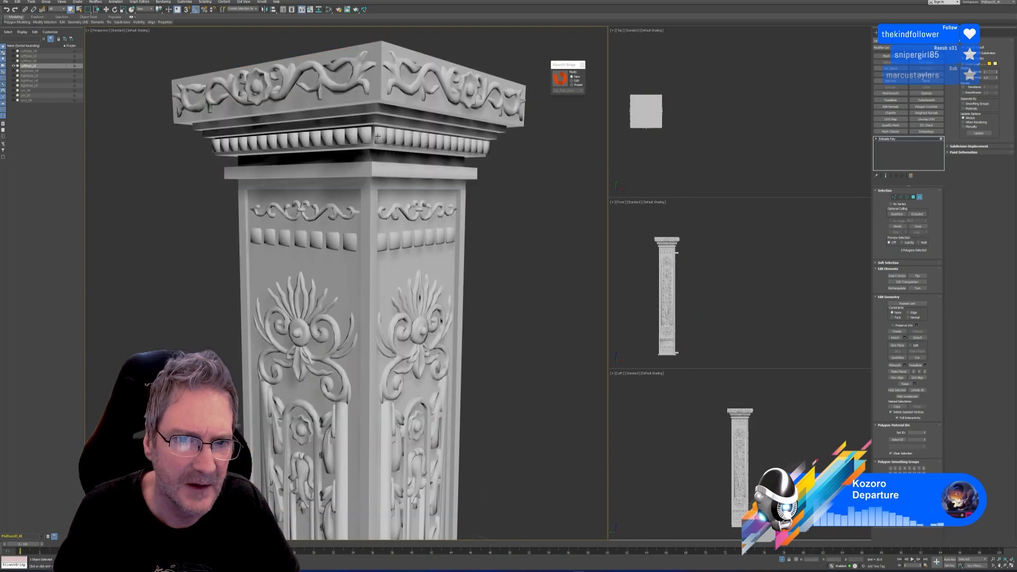
click(383, 135)
ctrl+click(398, 137)
ctrl+click(409, 137)
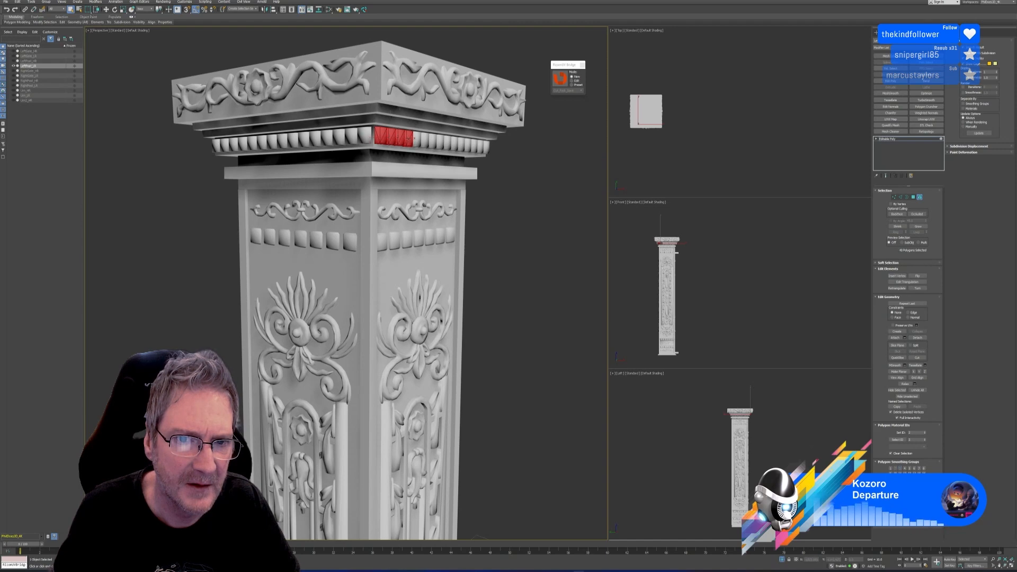
drag(197, 141, 329, 151)
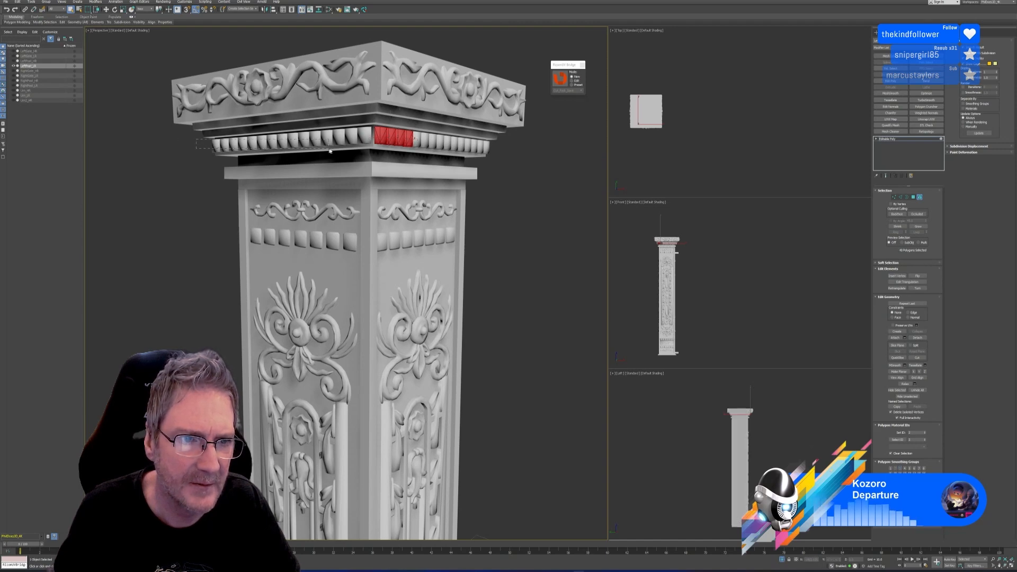
drag(518, 151, 518, 153)
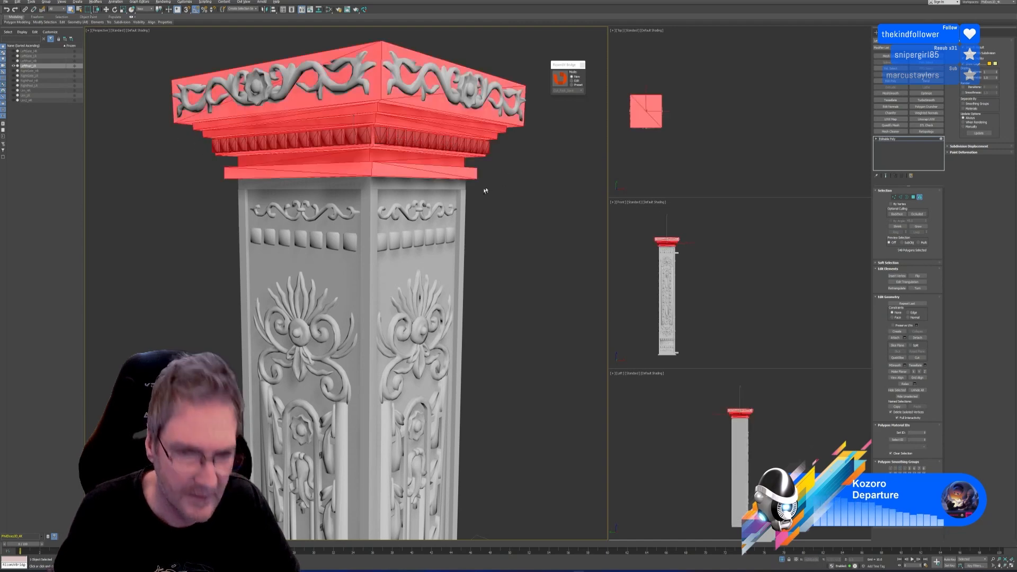
alt+drag(470, 183, 469, 184)
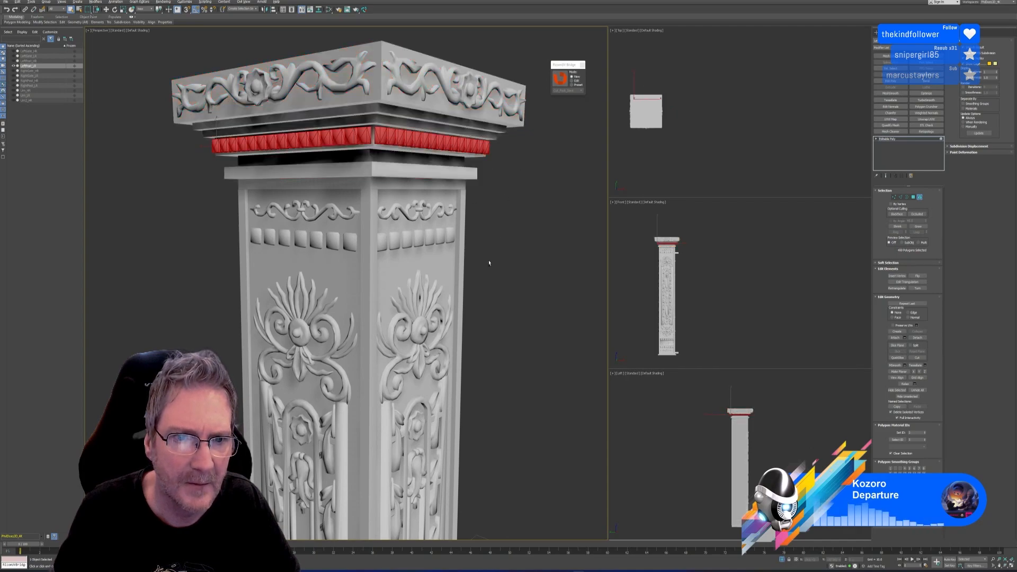
alt+middle_drag(487, 263, 372, 258)
key(shift+z)
key(shift+z)
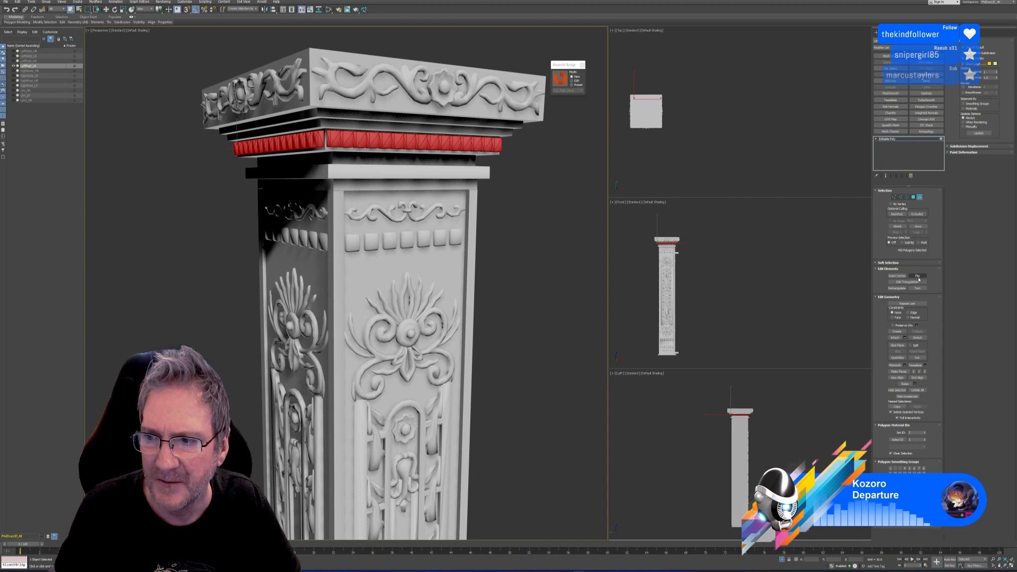
Select every element of the pillar, examine its ornate and plain sides from several angles, and return to object level
middle_drag(524, 202, 485, 187)
scroll(529, 193, down, 5)
scroll(488, 157, up, 2)
scroll(485, 179, down, 2)
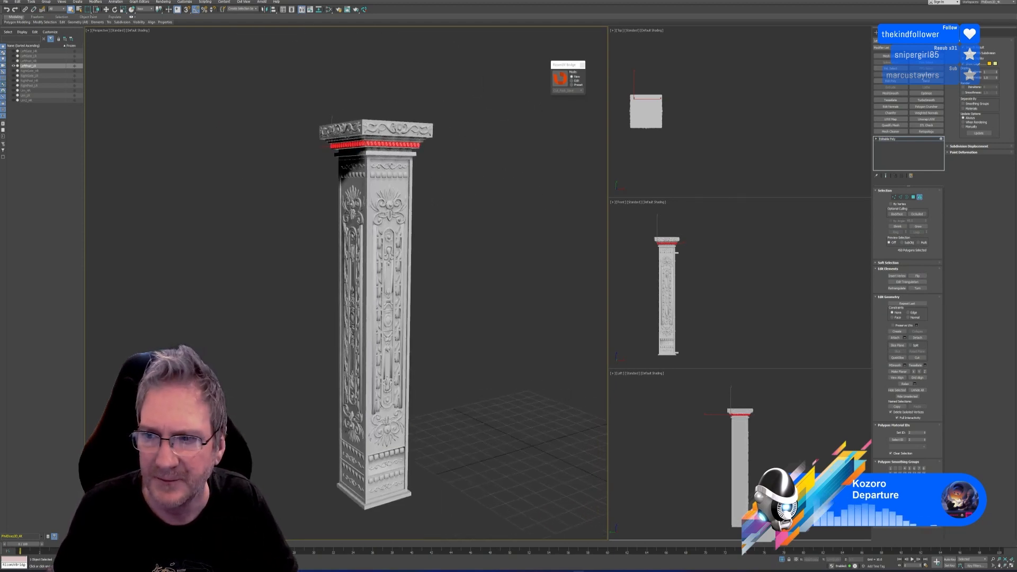
key(ctrl+a)
middle_drag(439, 338, 446, 346)
scroll(445, 346, up, 3)
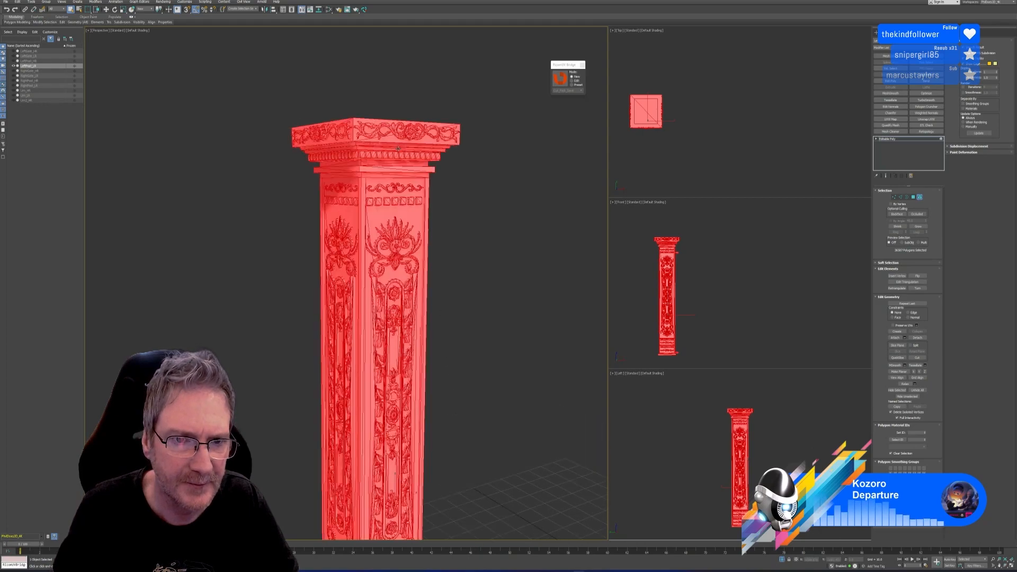
scroll(458, 298, up, 2)
alt+middle_drag(458, 299, 512, 181)
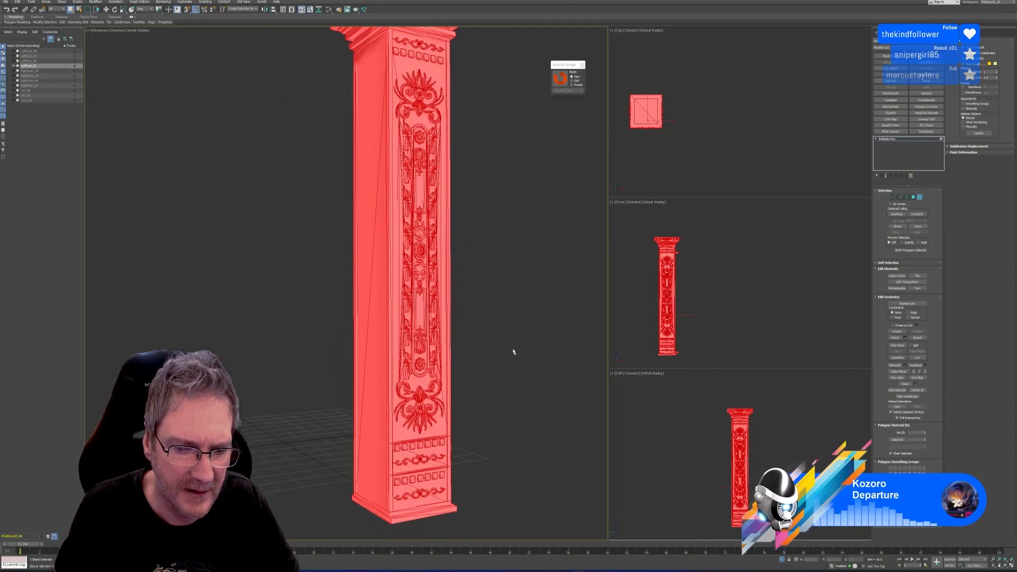
alt+middle_drag(513, 351, 445, 229)
scroll(411, 332, down, 3)
middle_drag(411, 331, 412, 268)
click(920, 197)
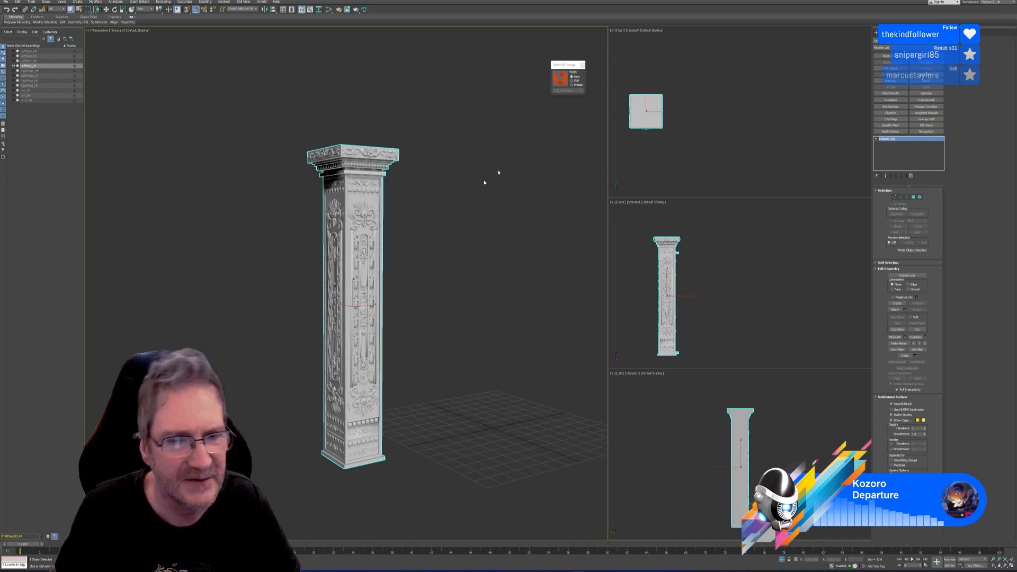
Turn off Auto Backup in the Files section of the 3ds Max preferences
scroll(446, 210, up, 3)
middle_drag(445, 219, 426, 191)
scroll(453, 184, down, 3)
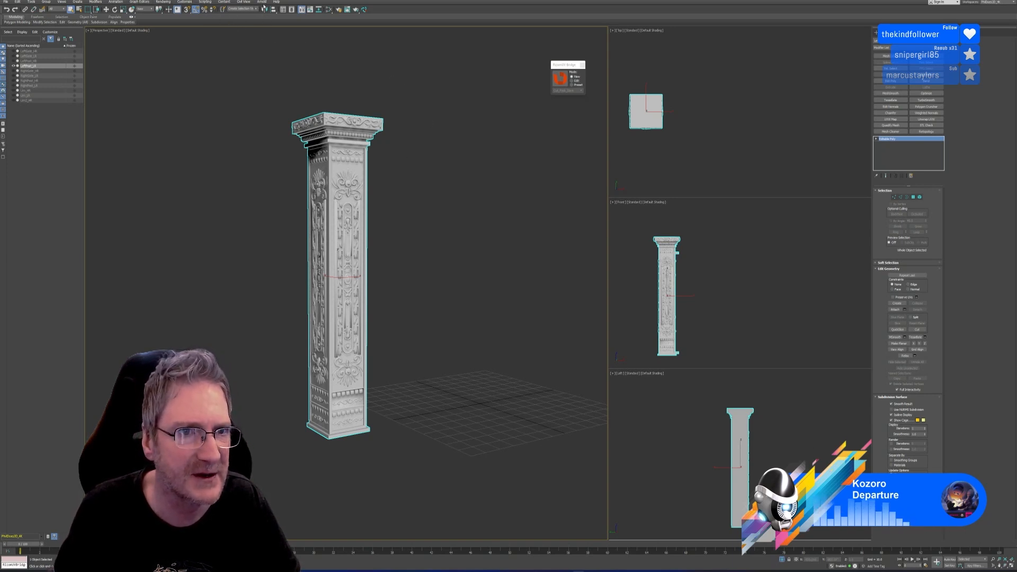
click(192, 3)
click(205, 103)
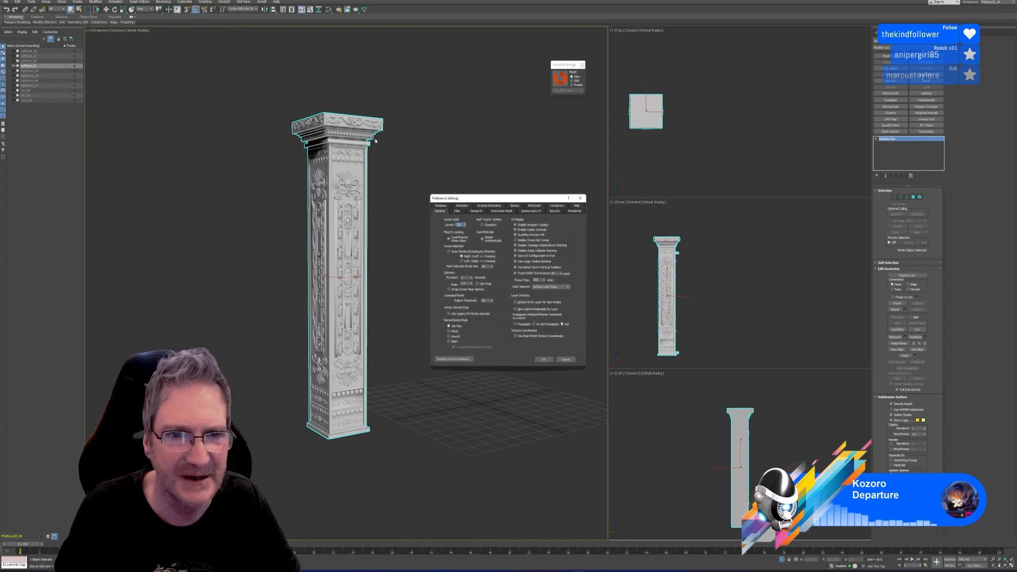
click(456, 210)
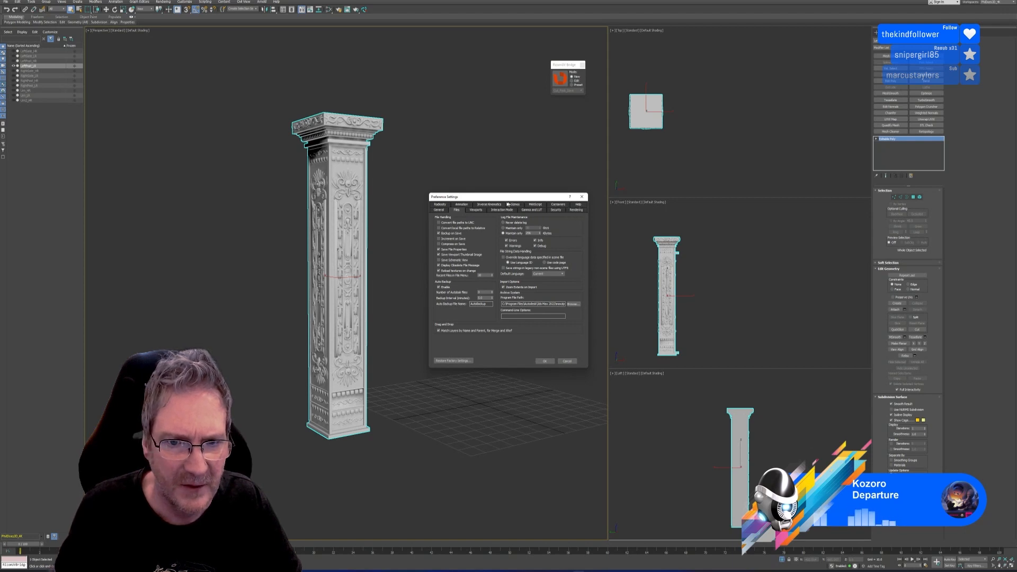
click(440, 211)
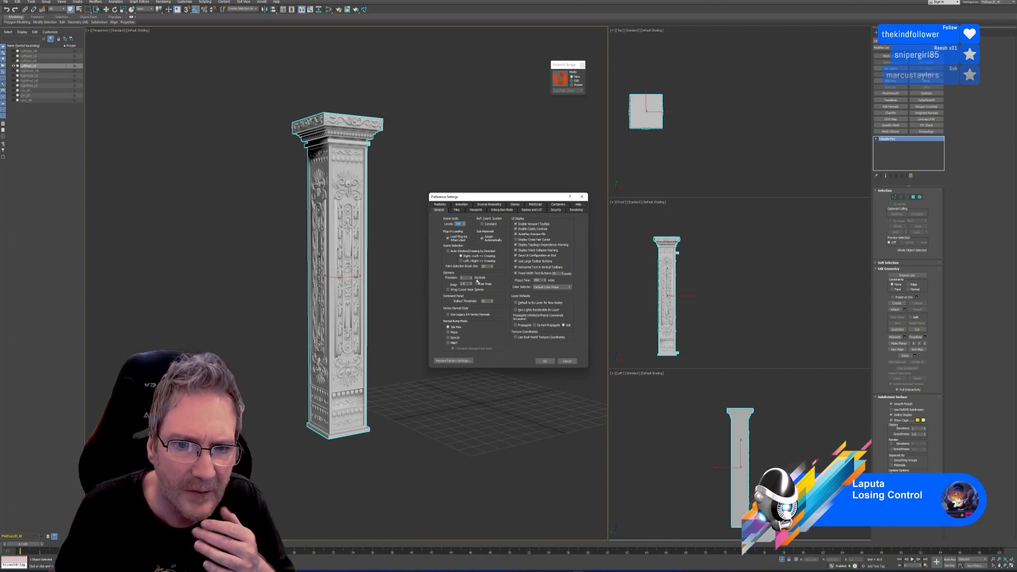
click(457, 210)
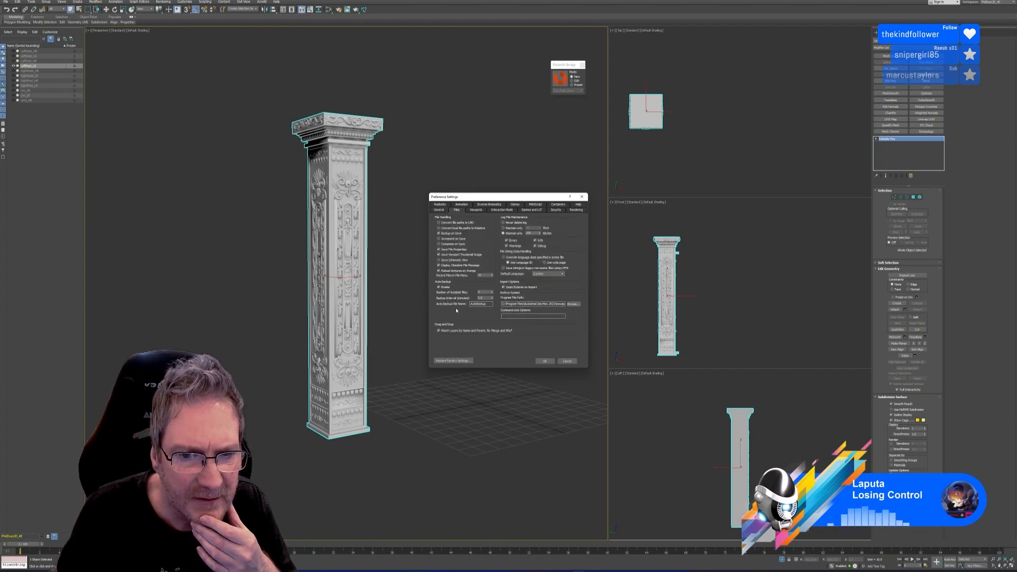
click(439, 287)
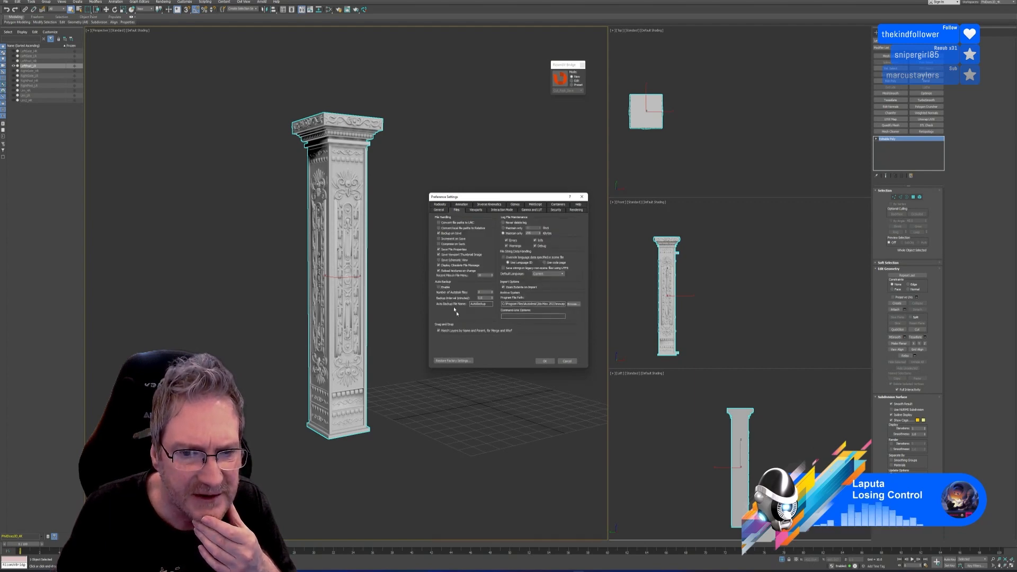
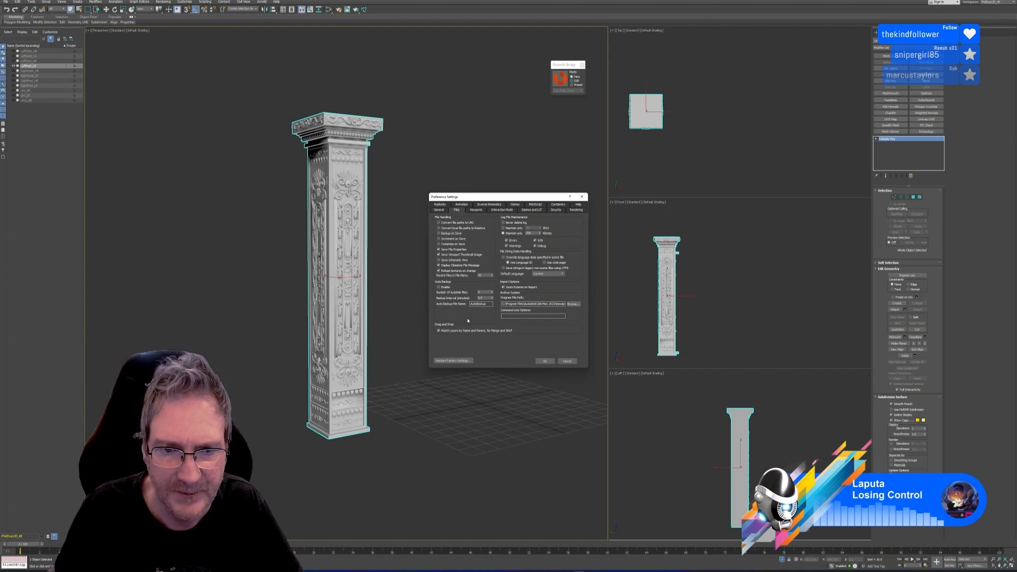
Set the scene undo levels to 20 in the general preferences
click(439, 210)
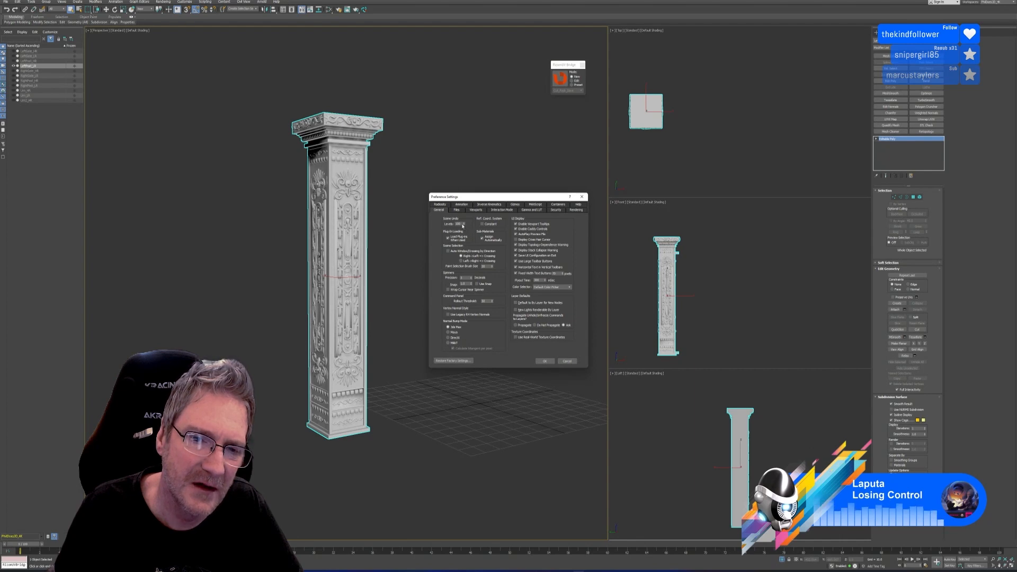
double_click(460, 225)
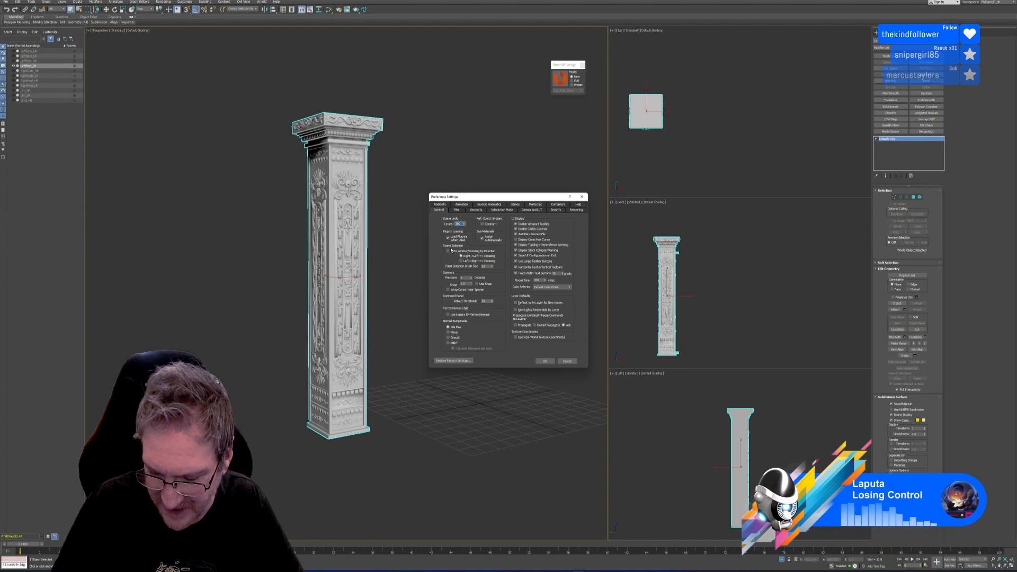
text(20)
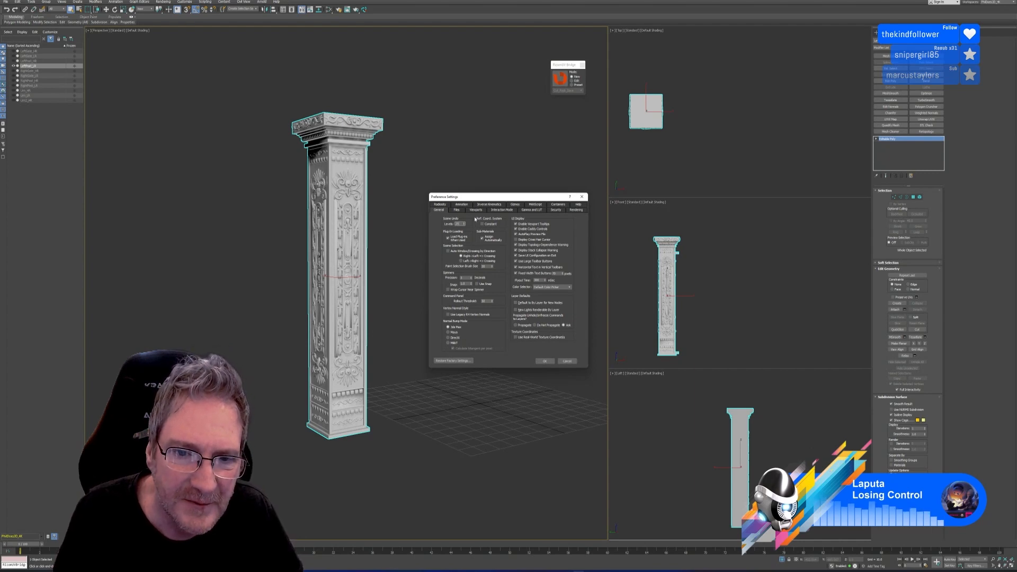
Review the remaining preference categories, from viewports, rendering and security to gizmos, animation and radiosity, and accept the changed preferences
click(476, 210)
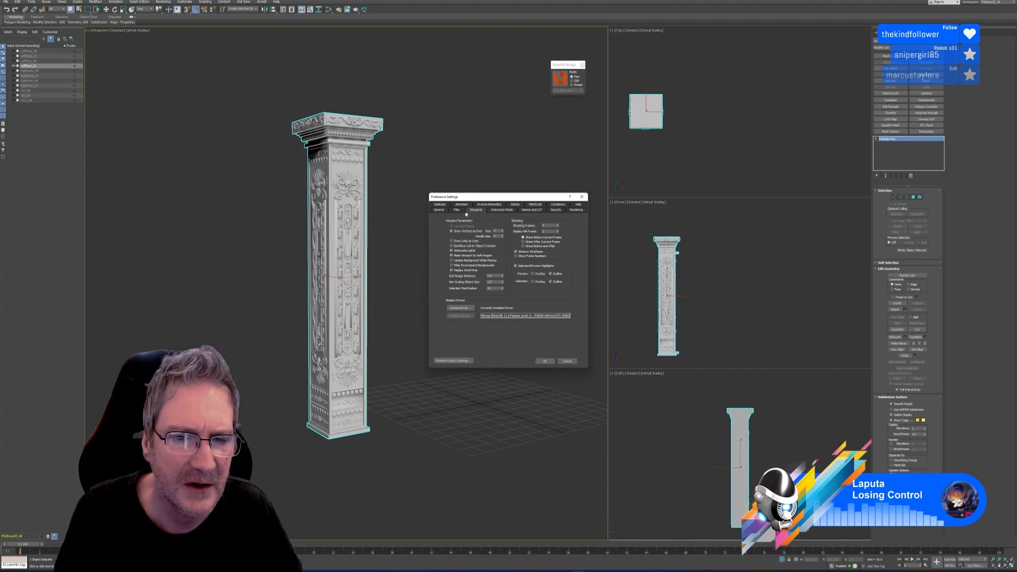
click(438, 210)
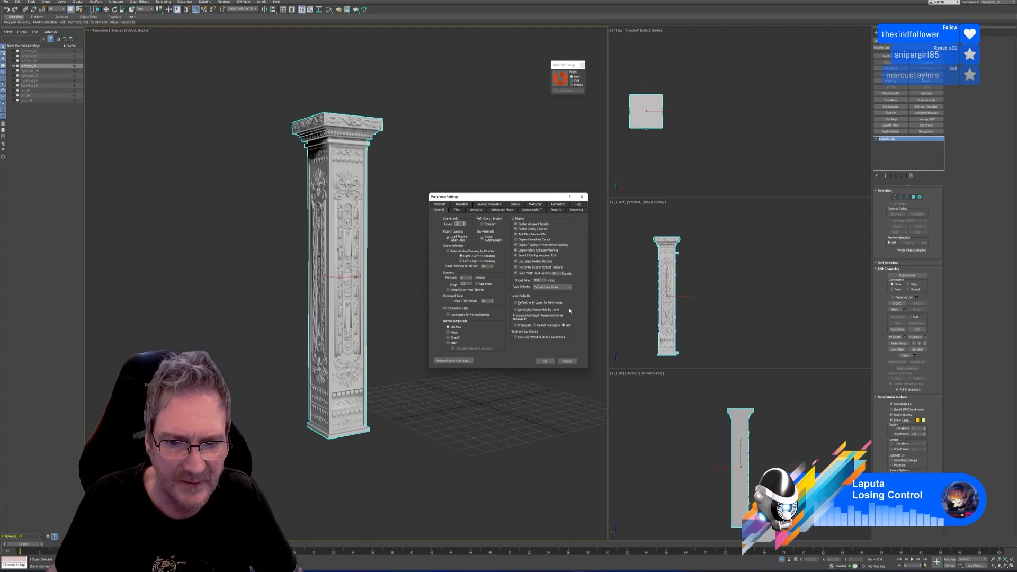
click(457, 210)
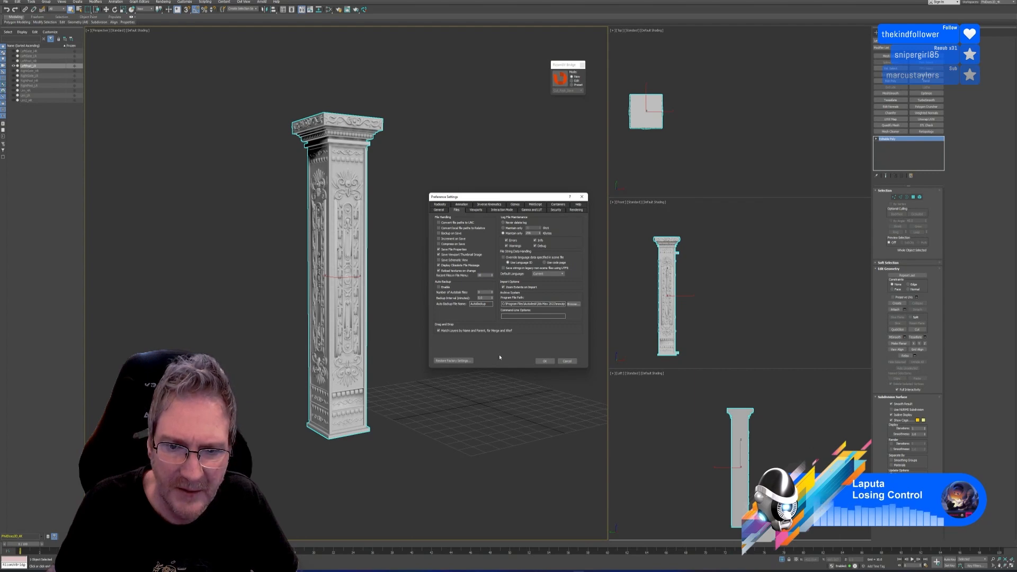
click(476, 210)
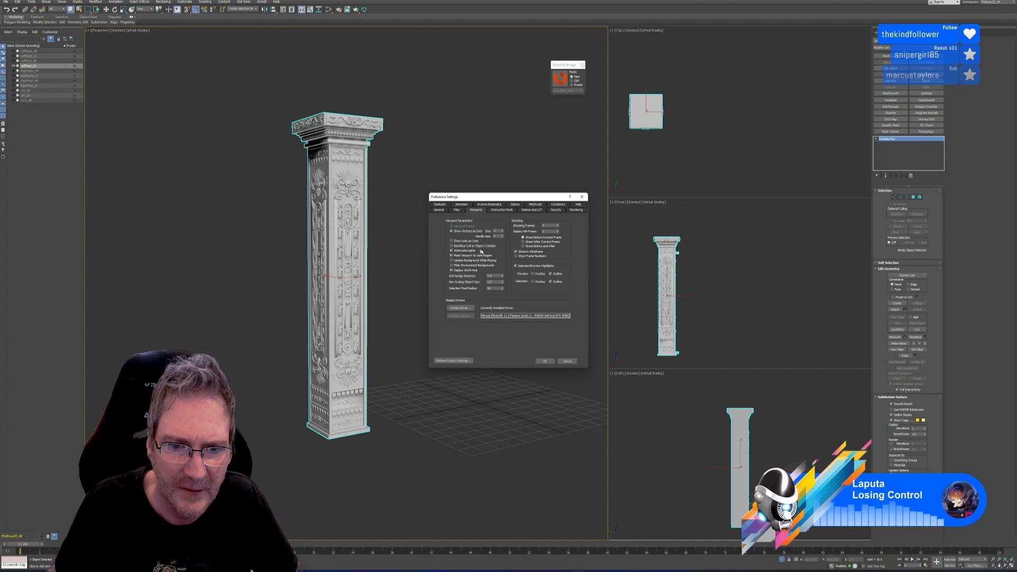
click(502, 210)
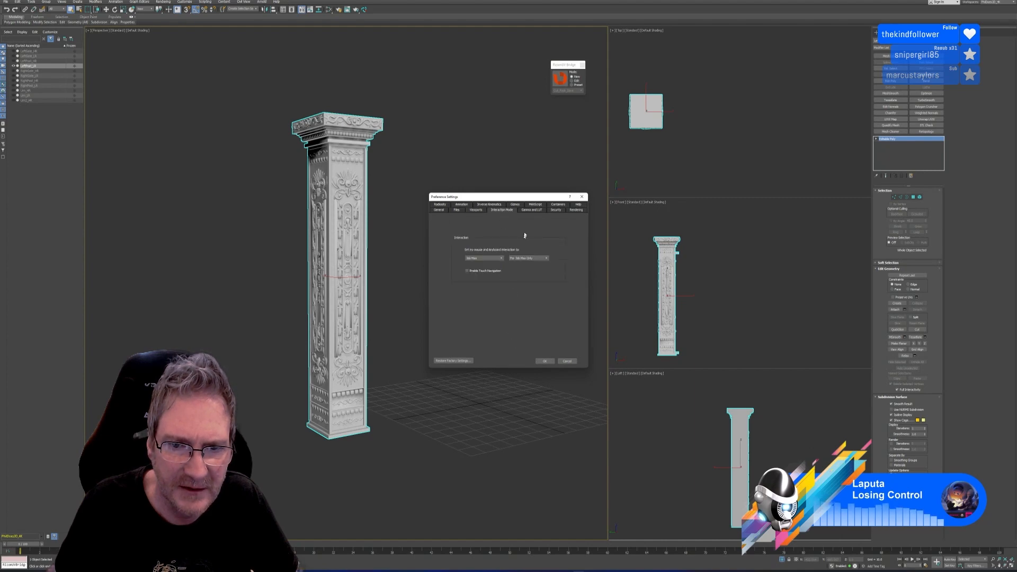
click(532, 210)
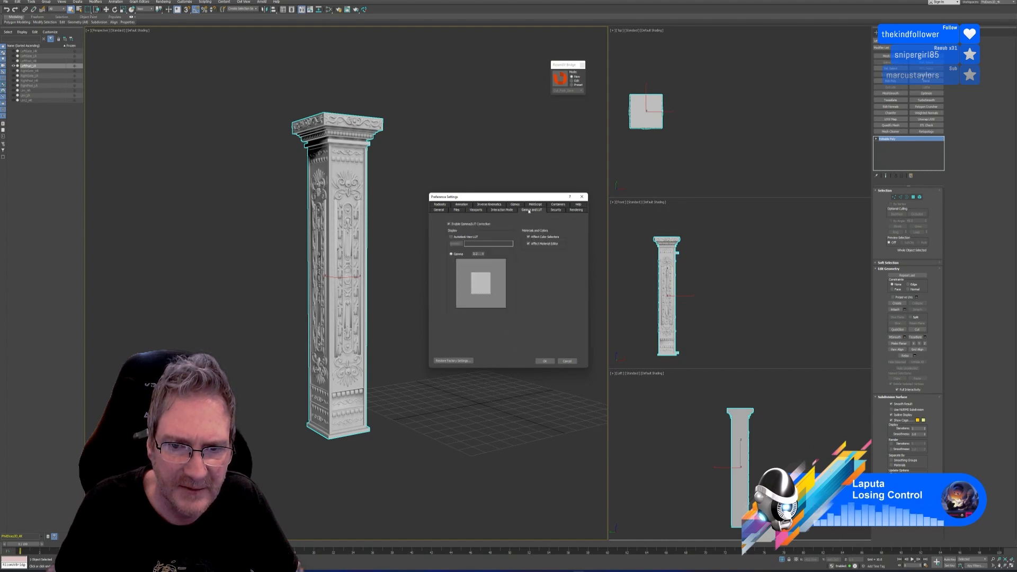
click(556, 210)
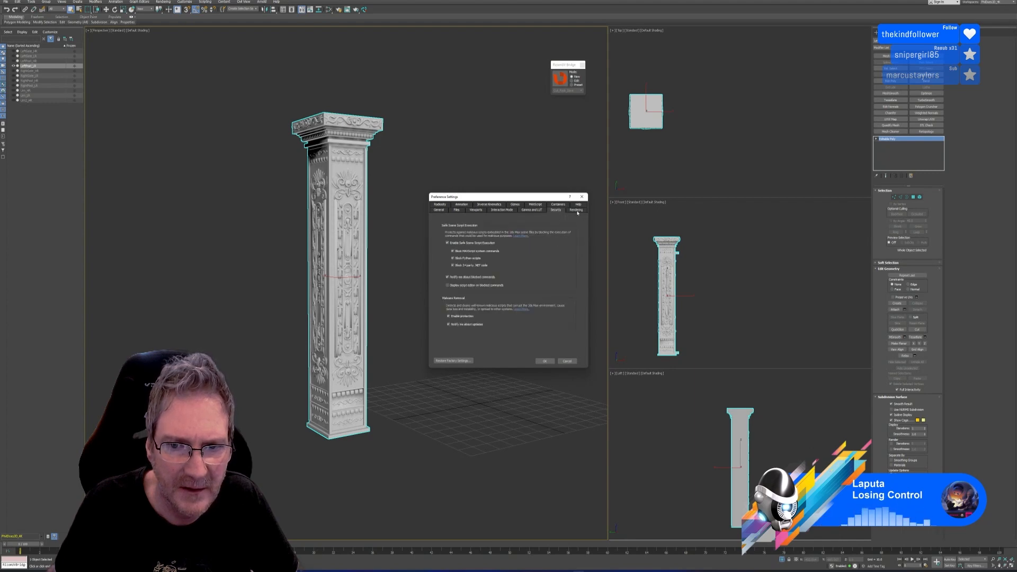
click(577, 210)
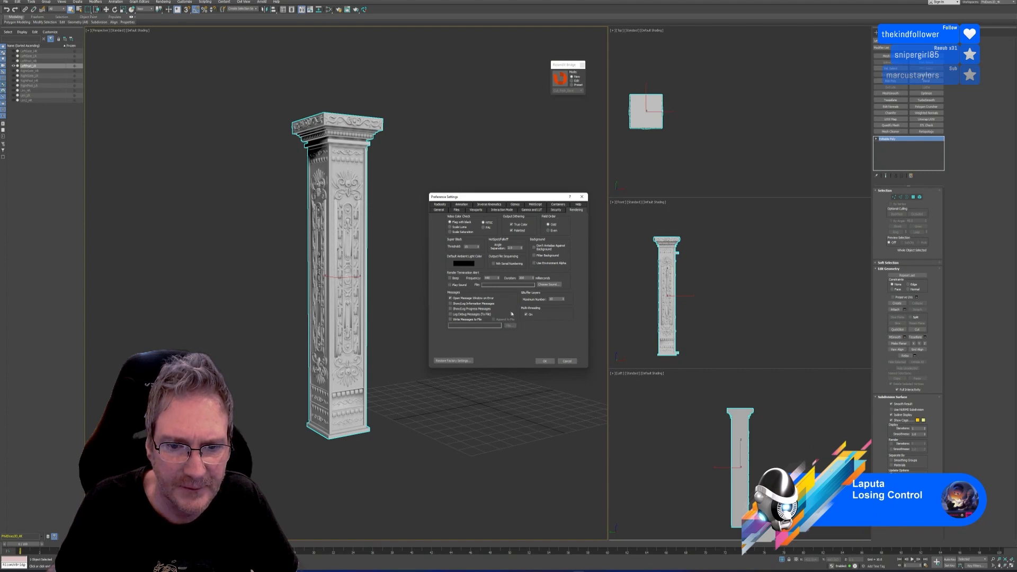
click(563, 204)
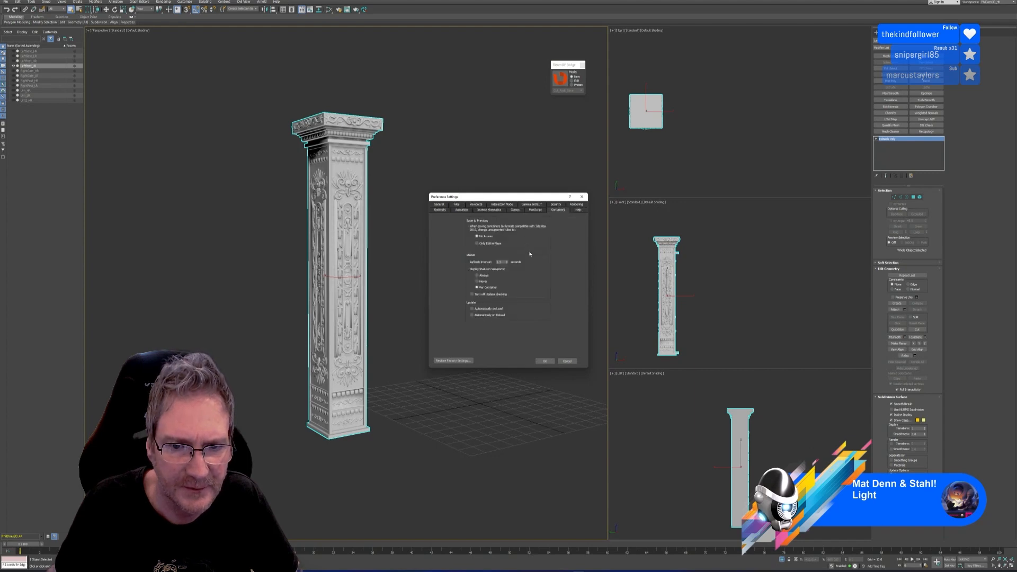
click(534, 210)
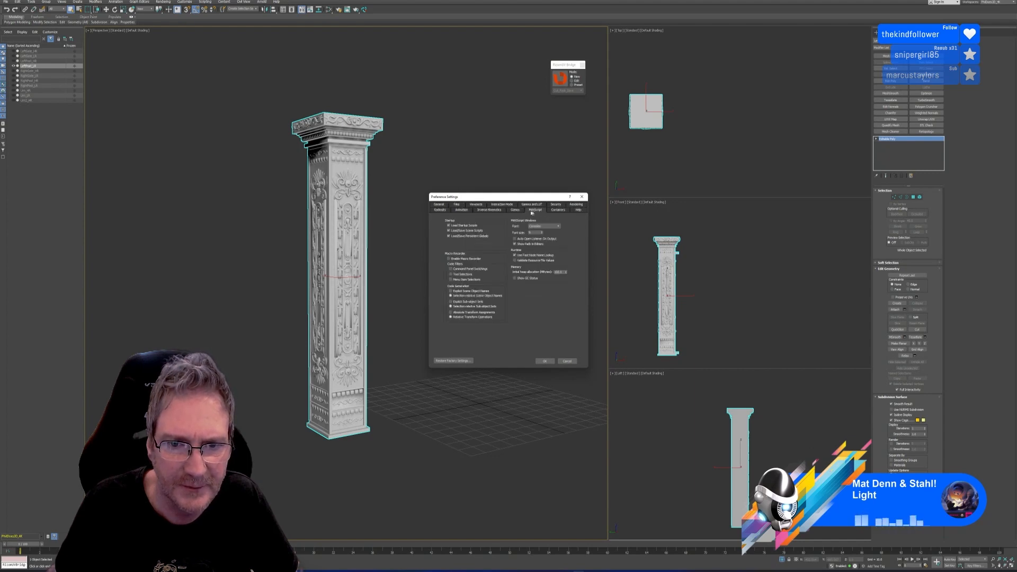
click(514, 210)
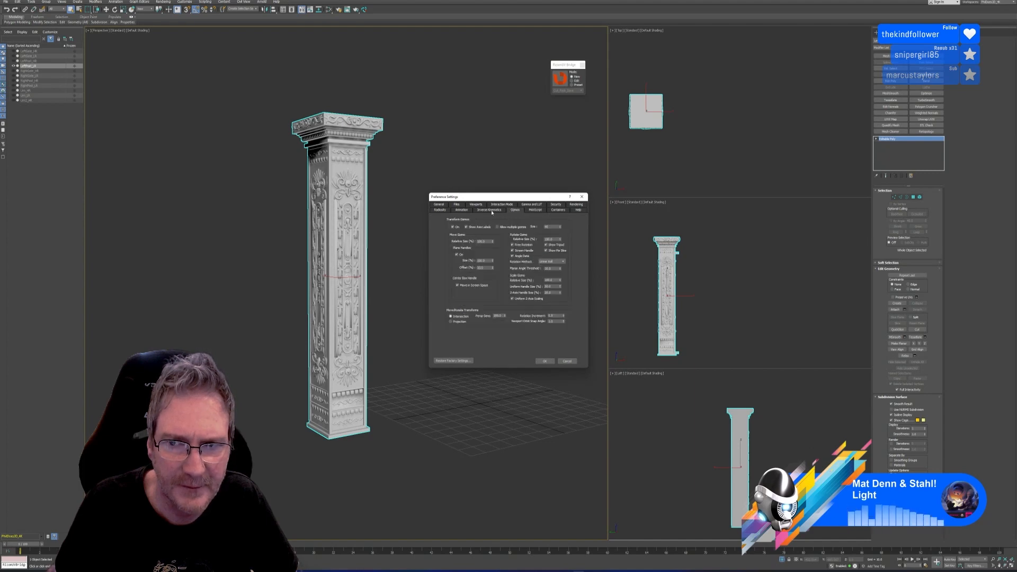
click(490, 210)
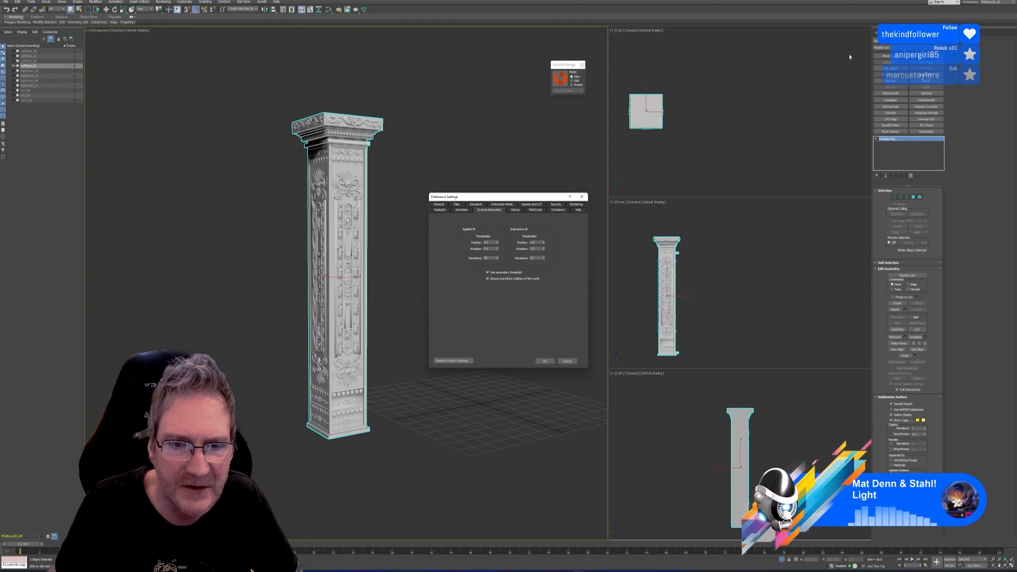
click(461, 210)
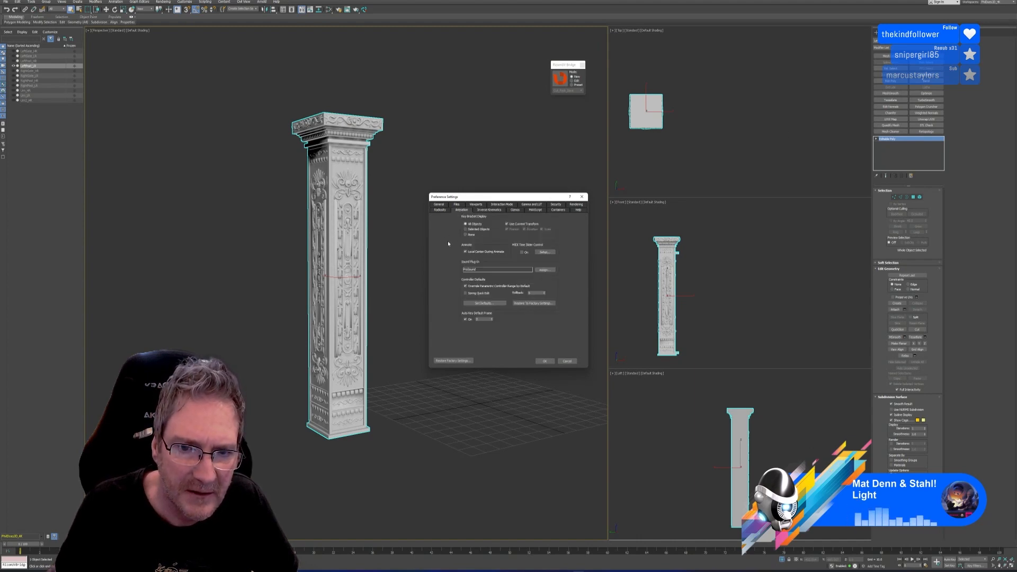
click(439, 211)
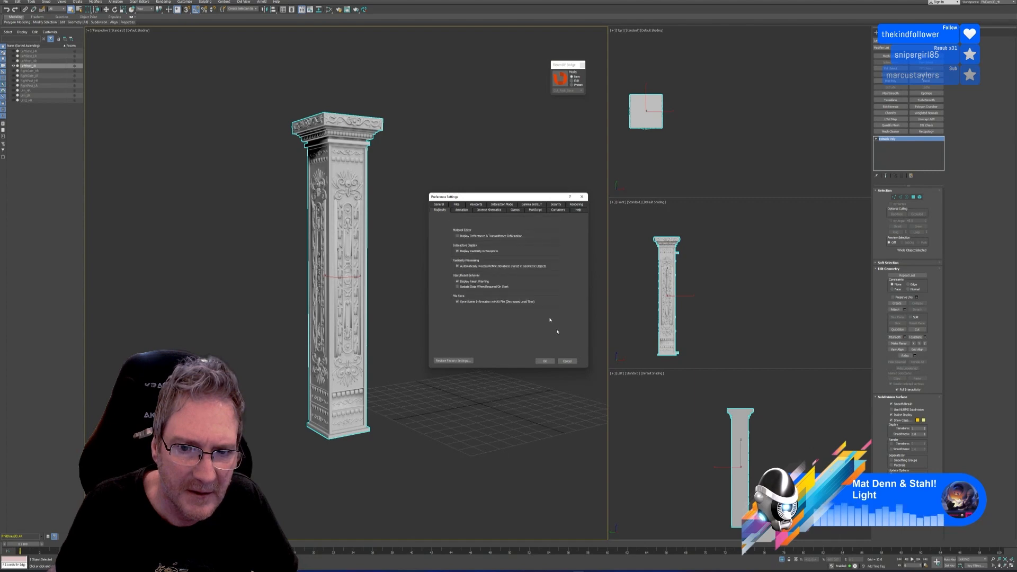
click(545, 361)
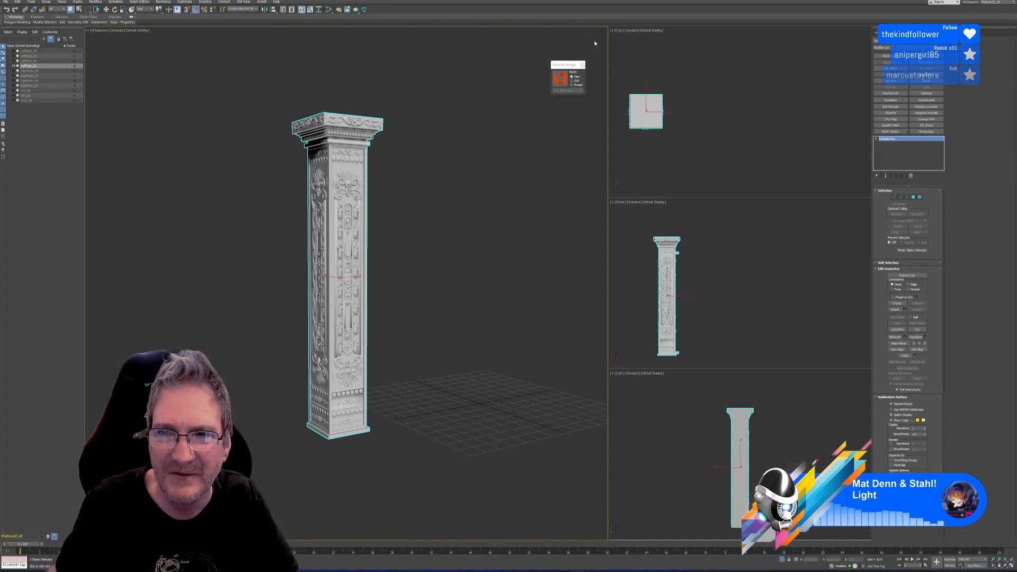
Save the current pillar scene under its existing file
middle_drag(464, 212, 470, 218)
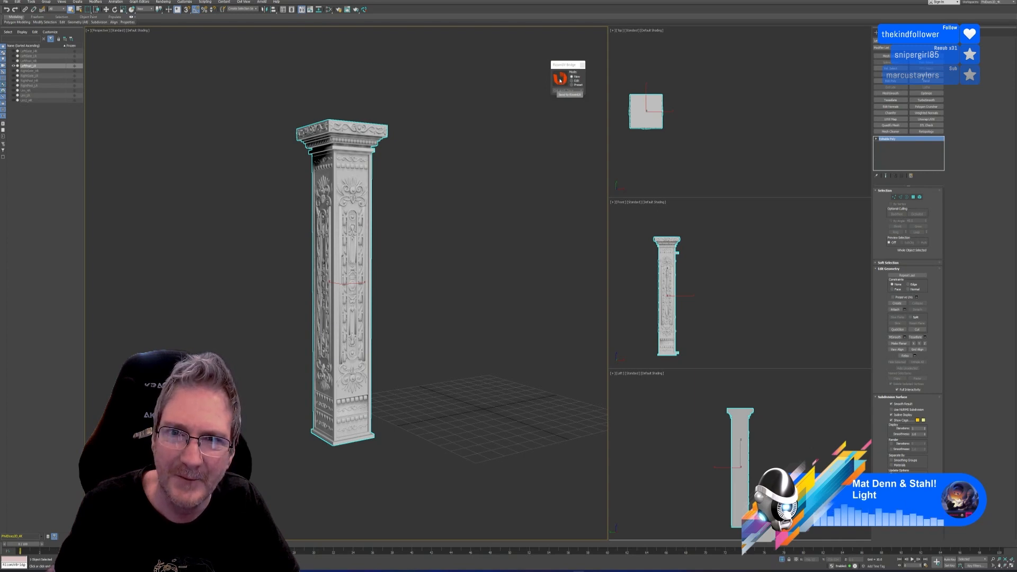
click(5, 1)
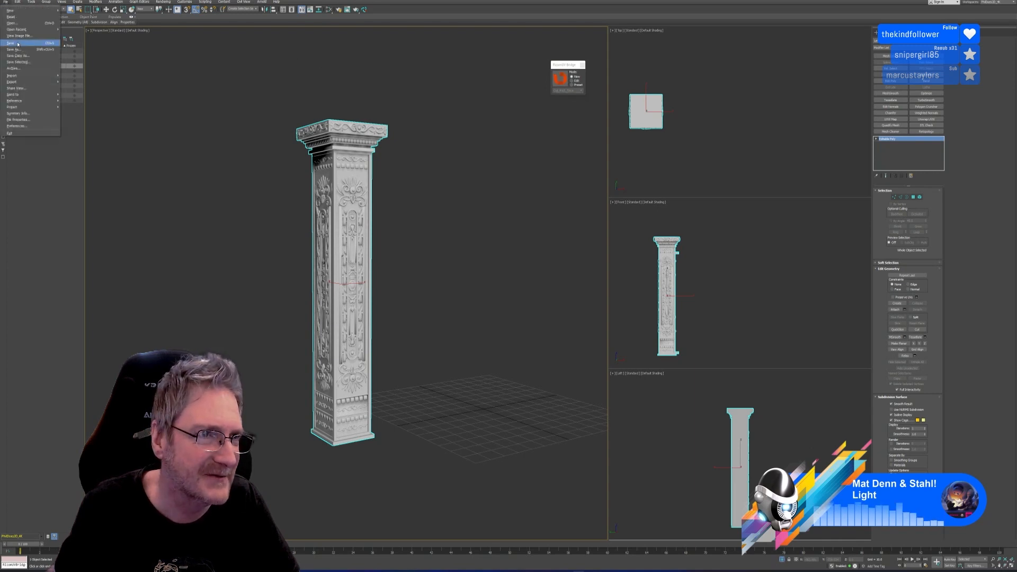
click(16, 45)
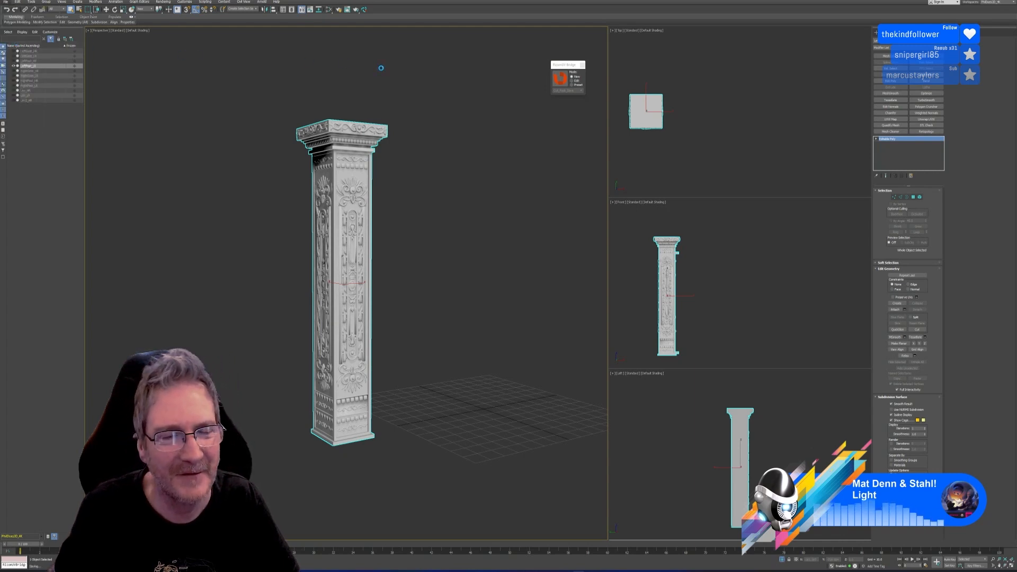
Send the selected pillar to RizomUV through the bridge and examine the whole model from an angled view
click(560, 82)
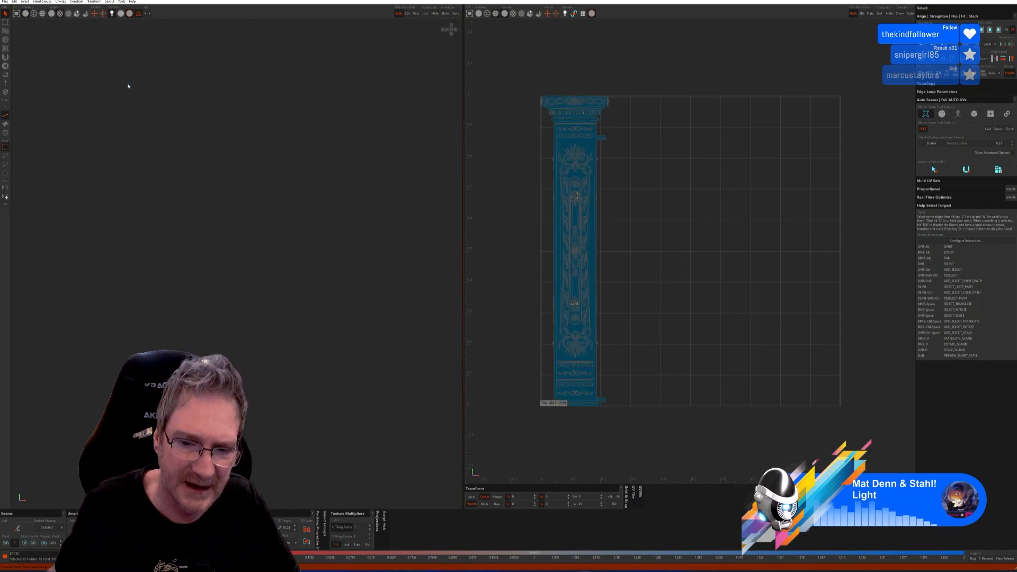
key(f)
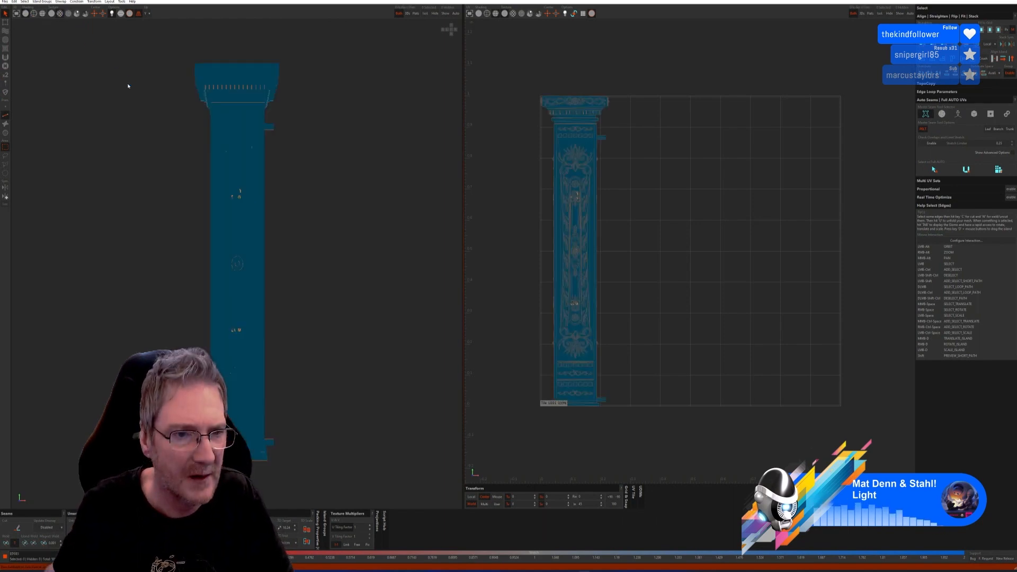
alt+drag(206, 125, 291, 141)
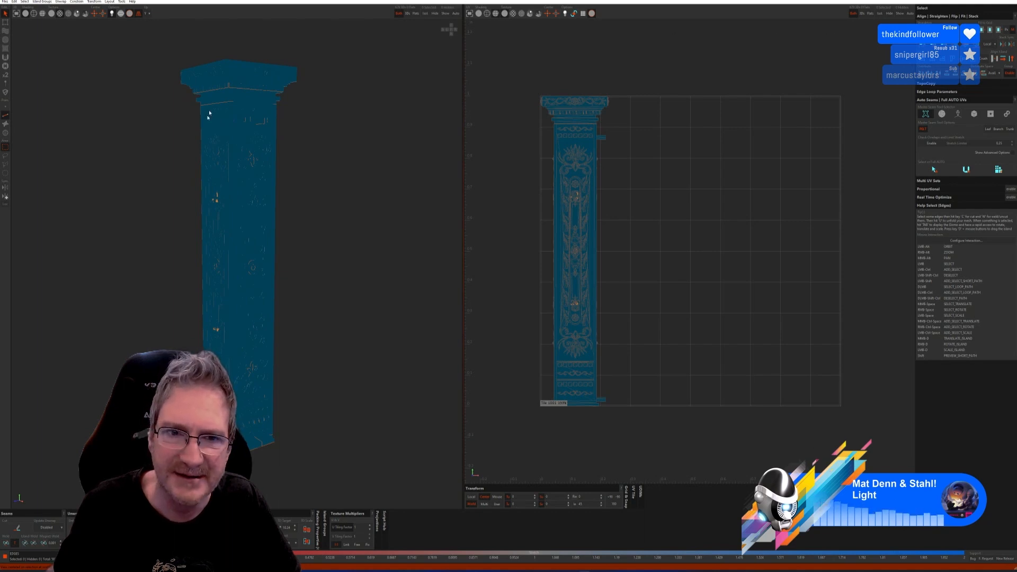
Quit RizomUV without saving changes, return to 3ds Max and dismiss the bridge warning
click(1013, 4)
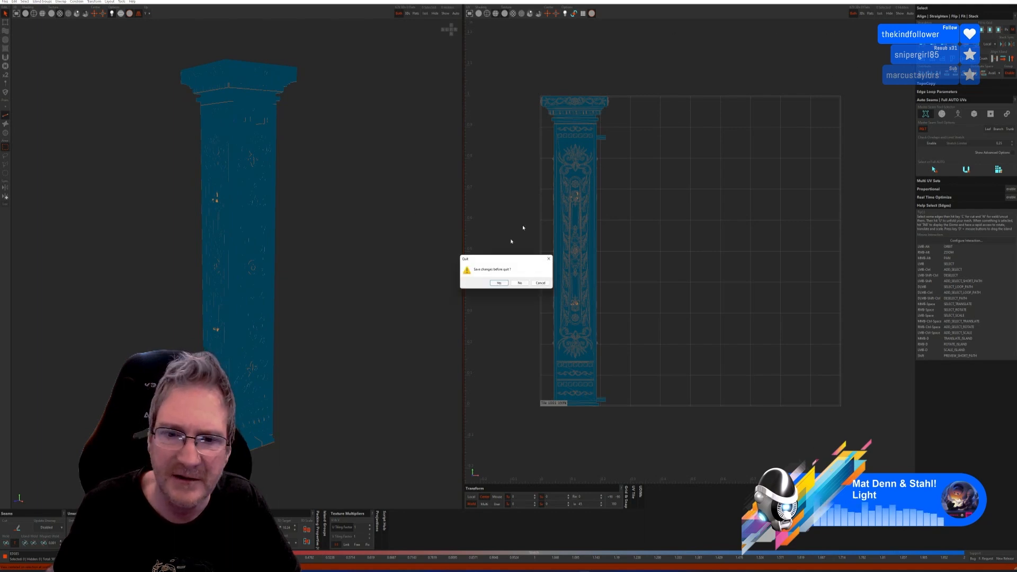
click(522, 283)
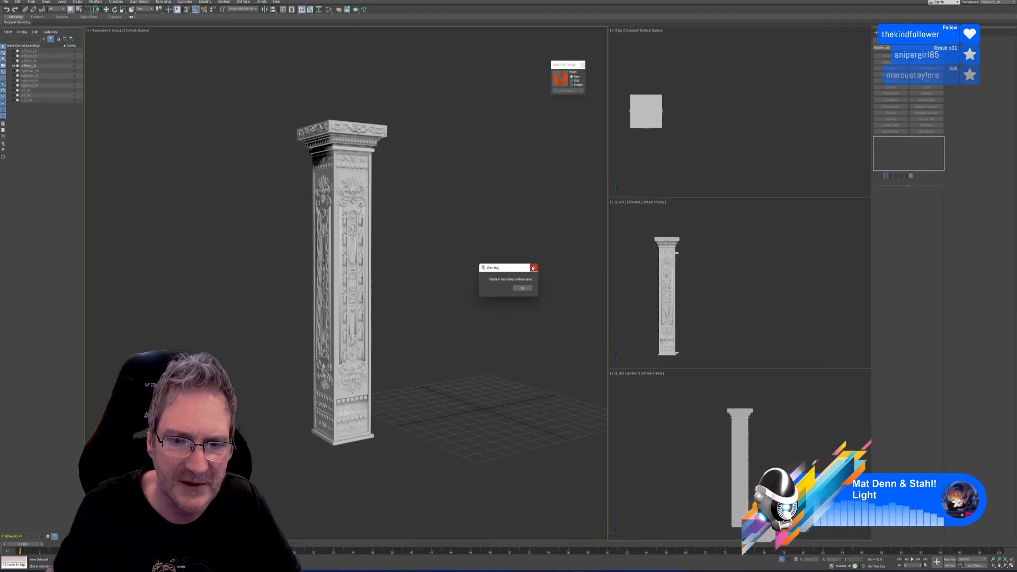
click(535, 267)
Select the pillar, open the button set configuration for the utilities and increase the total number of buttons to make empty slots
click(363, 138)
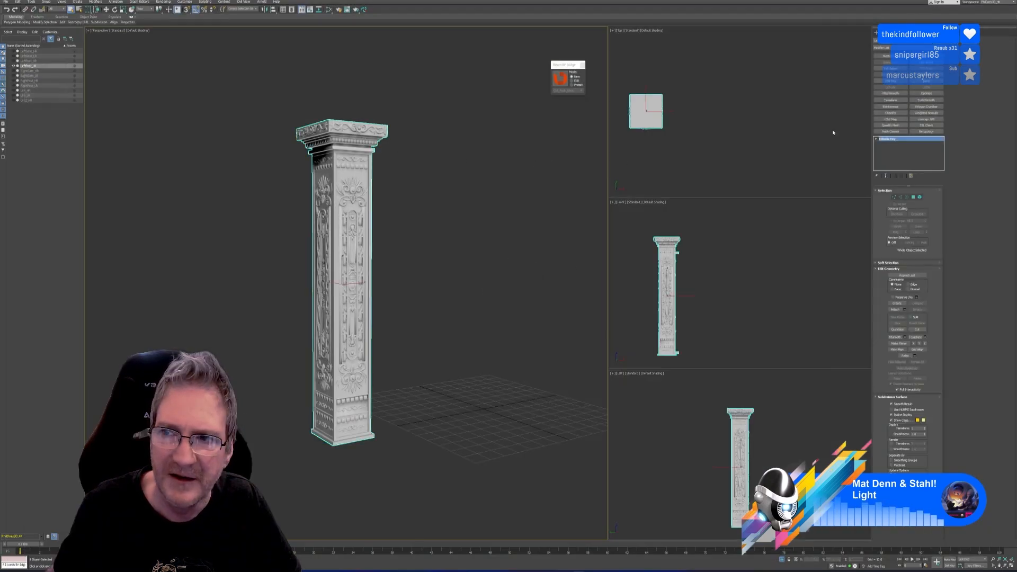
click(904, 33)
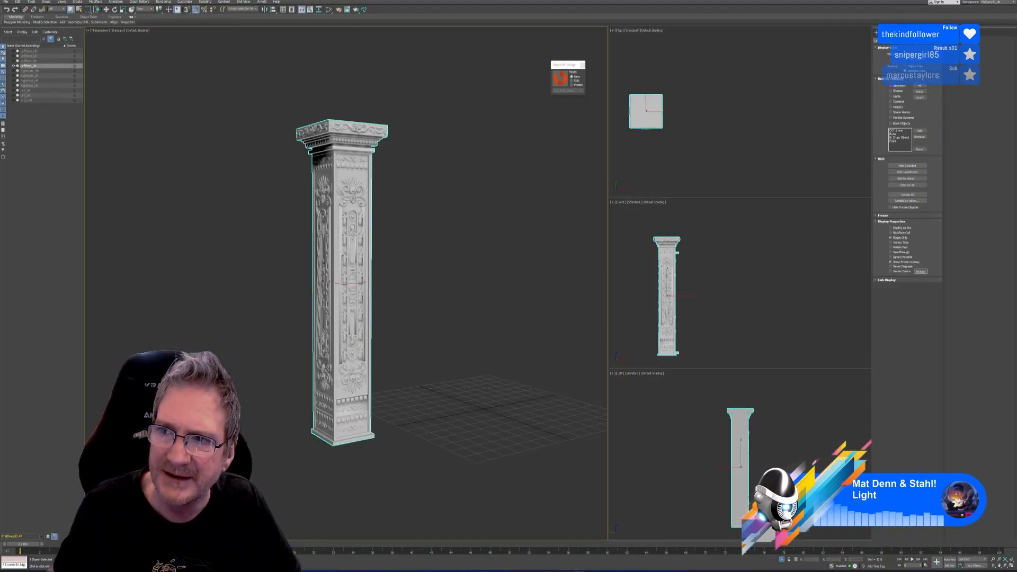
click(935, 32)
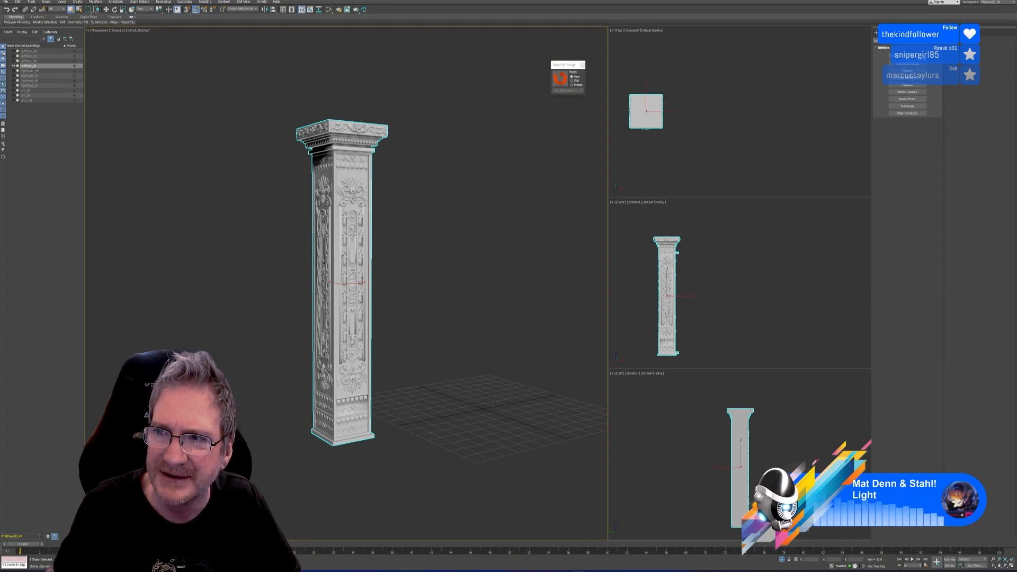
click(924, 55)
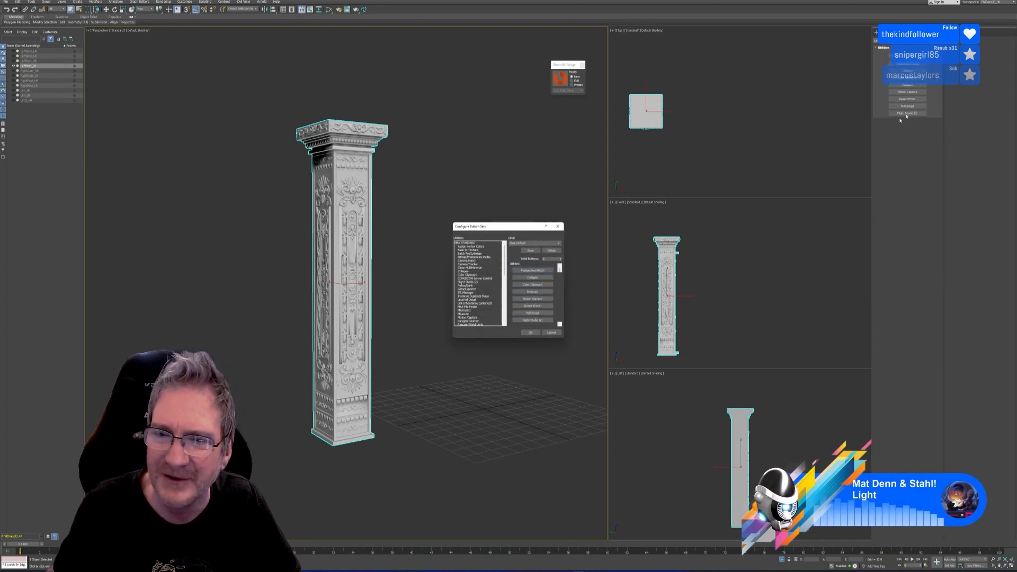
click(561, 257)
click(562, 258)
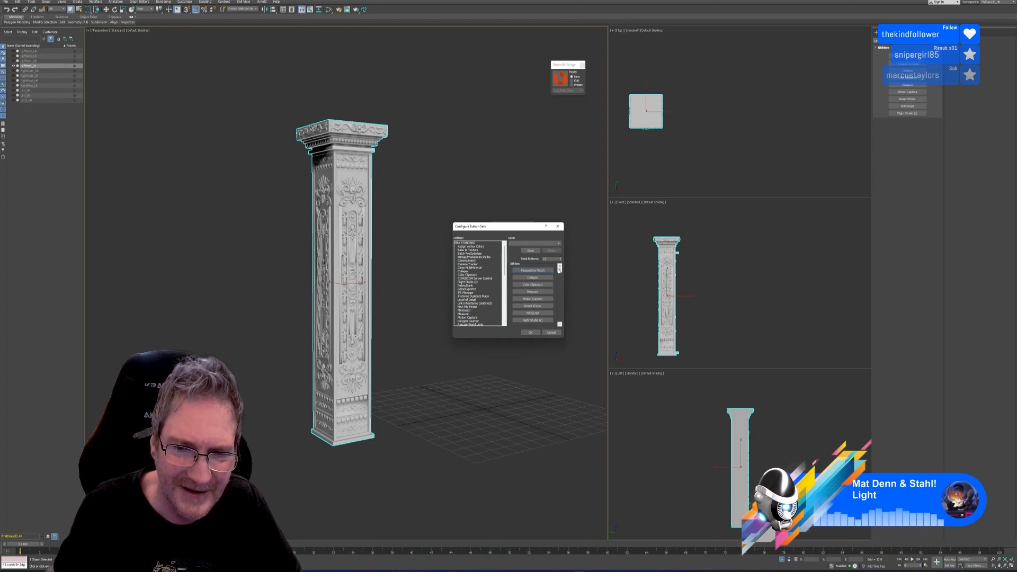
drag(560, 269, 560, 322)
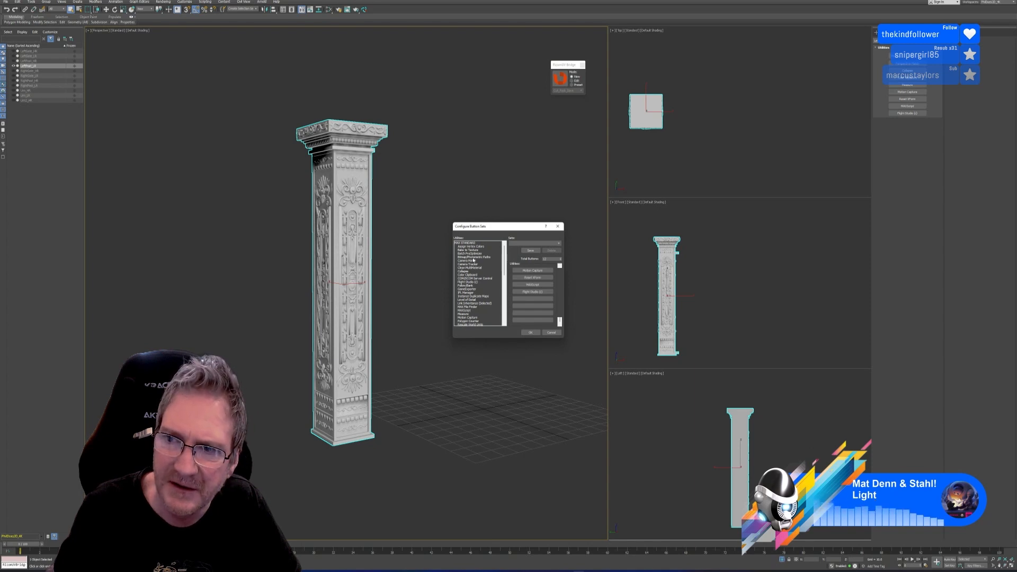
Add the Bitmap/Photometric Paths, Polygon Counter and Reset XForm utilities to the empty slots of the button set
click(473, 258)
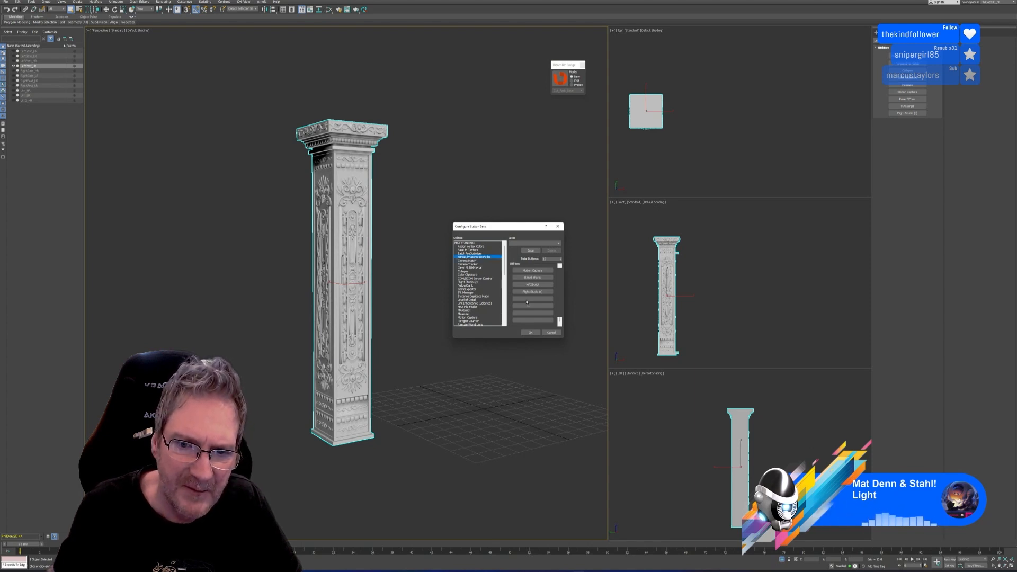
drag(526, 303, 524, 300)
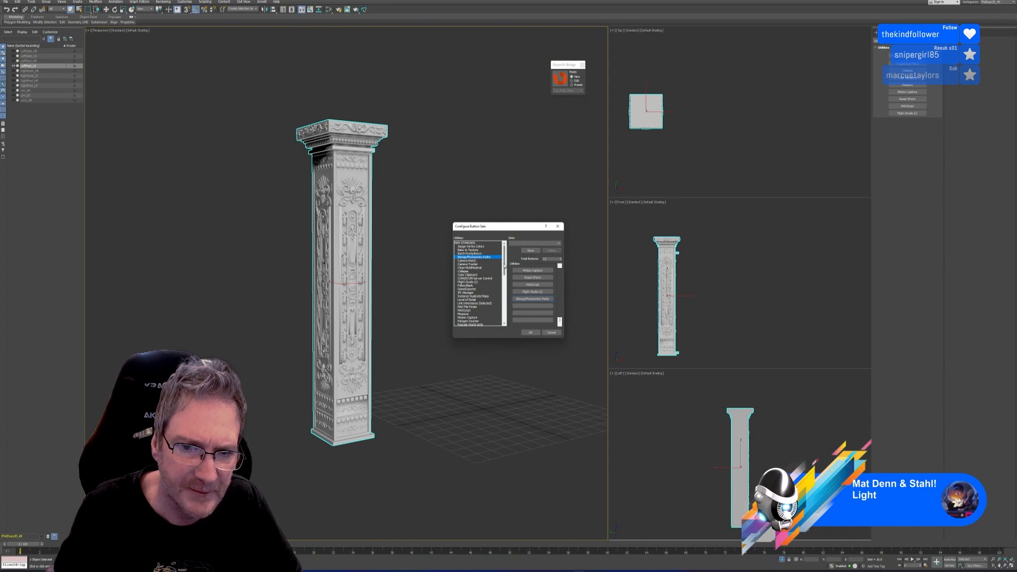
drag(504, 266, 503, 279)
click(466, 286)
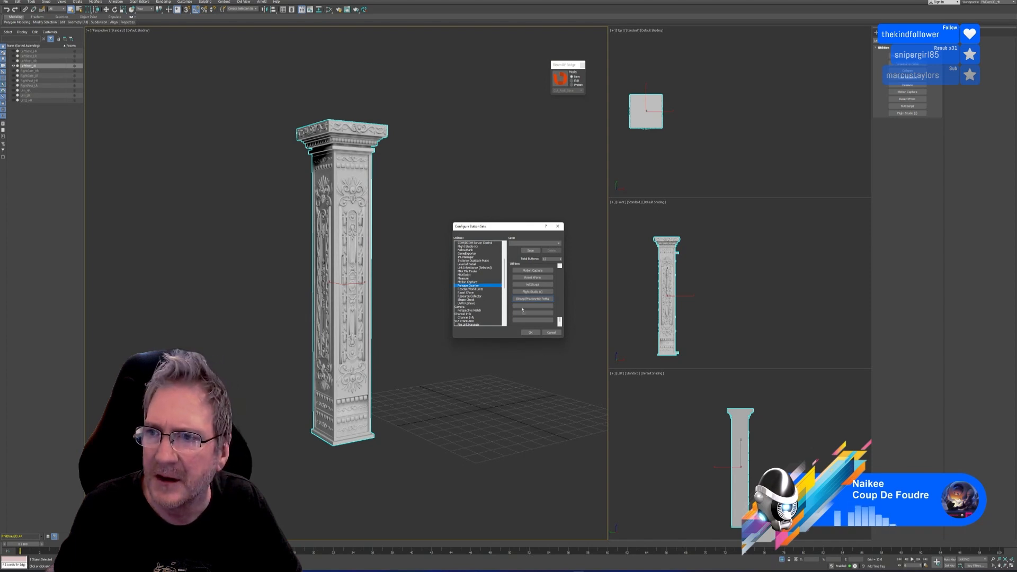
drag(523, 310, 523, 310)
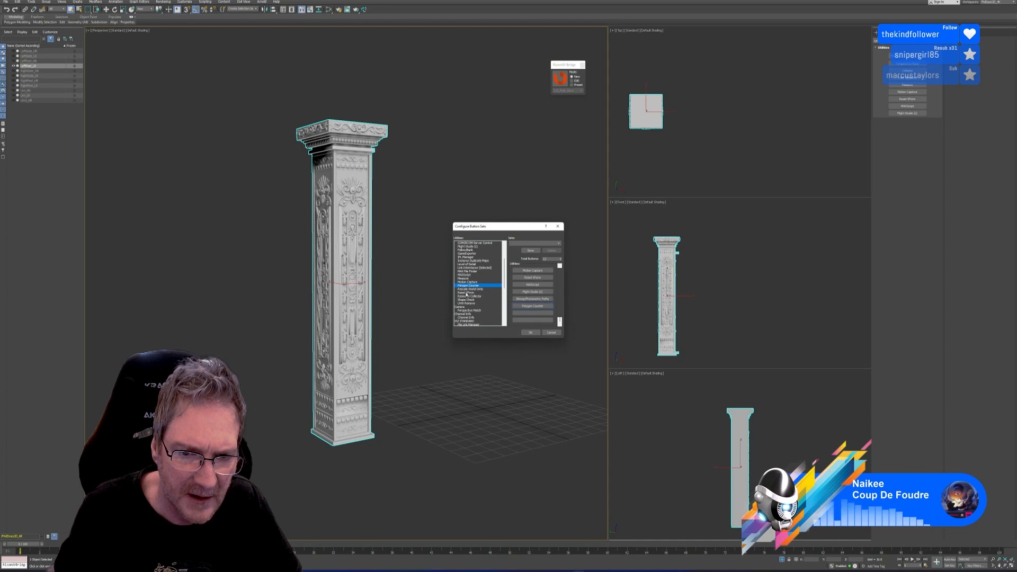
drag(466, 293, 526, 317)
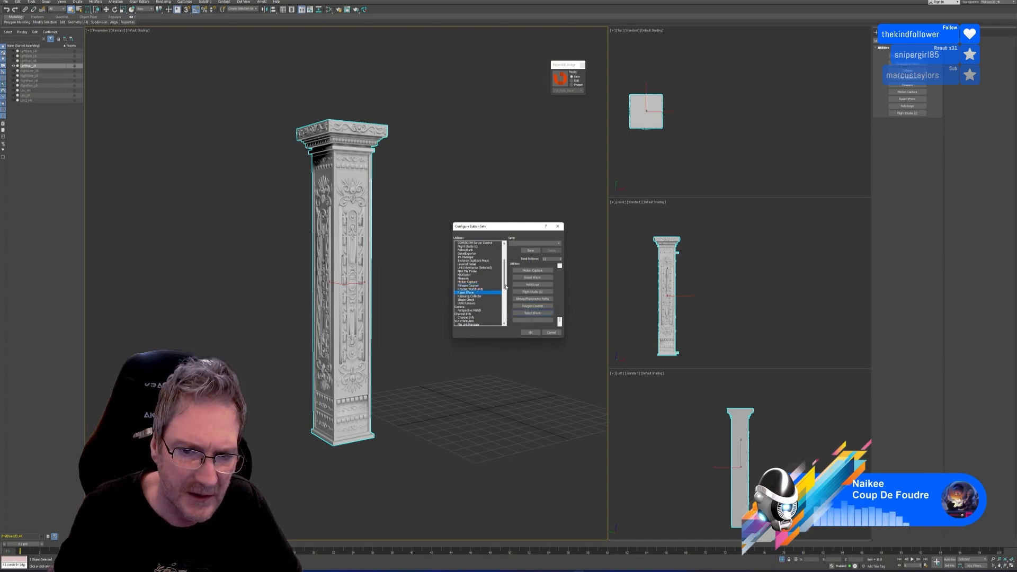
Increase the button total further and add the UVW Remove and Channel Info utilities to the set
drag(507, 287, 506, 291)
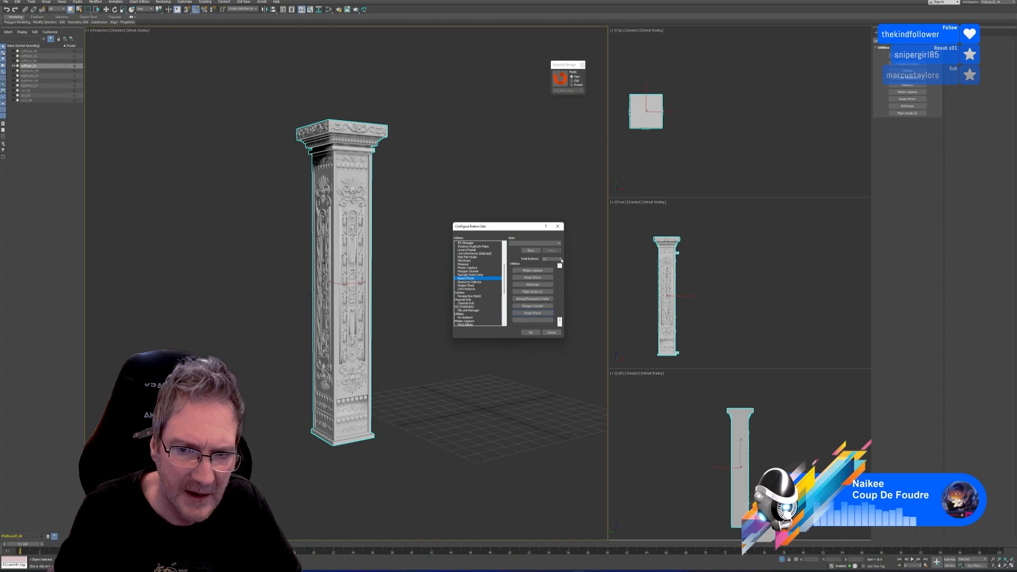
drag(560, 304, 560, 321)
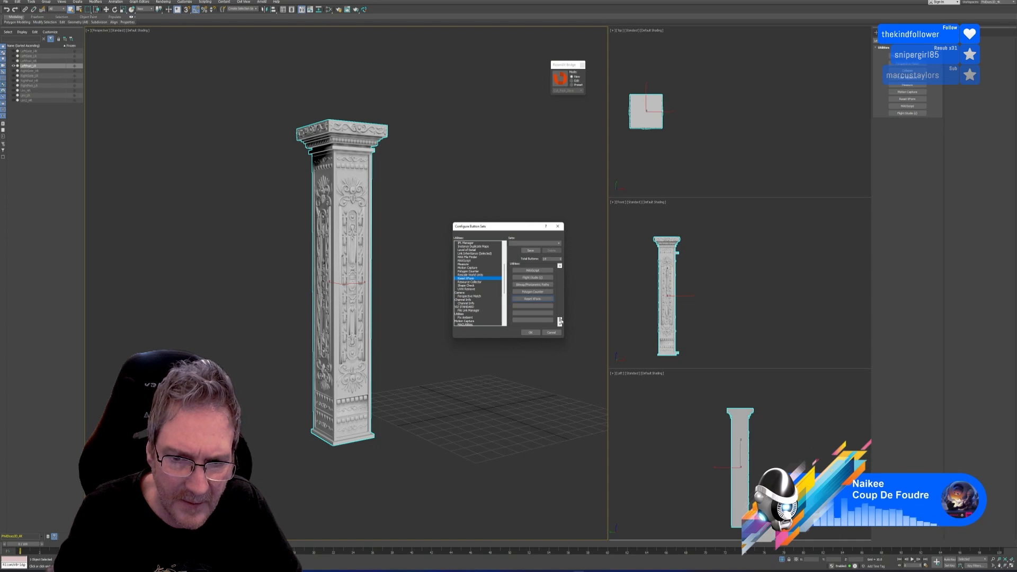
click(470, 290)
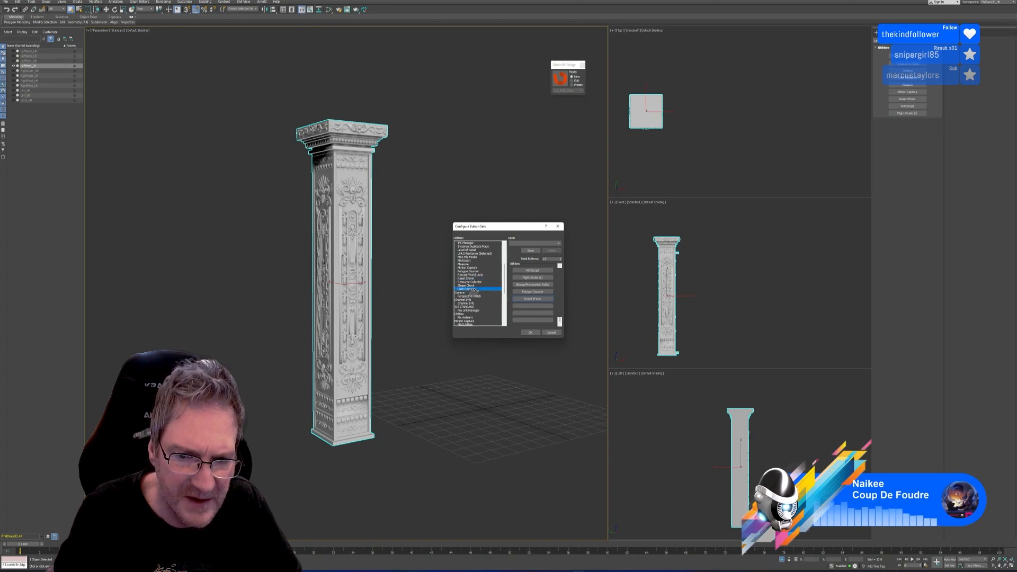
drag(521, 307, 504, 318)
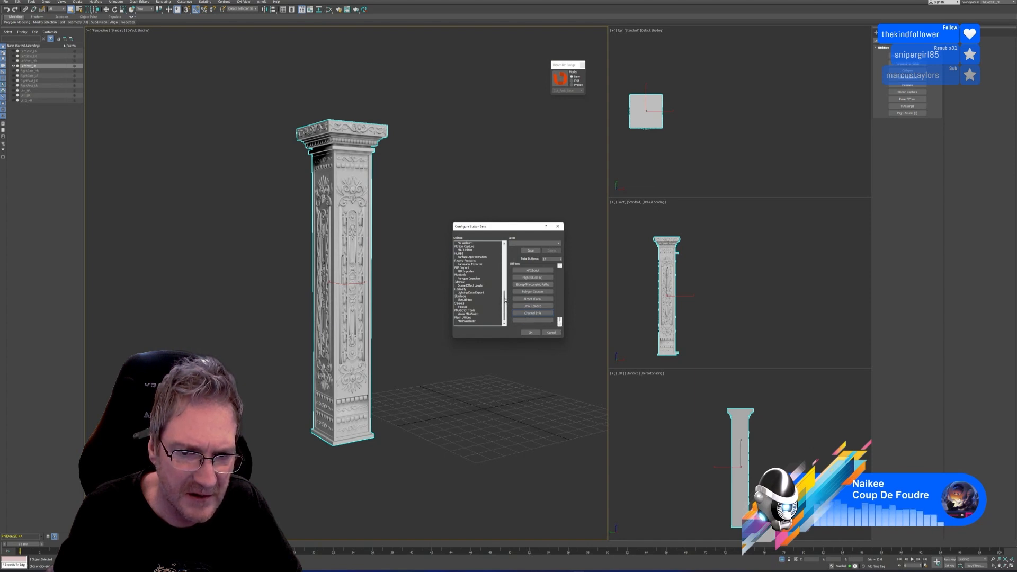
Find Polygon Cruncher among the available utilities, add it to the last empty slot and accept the button set
scroll(504, 299, up, 1)
scroll(504, 294, up, 3)
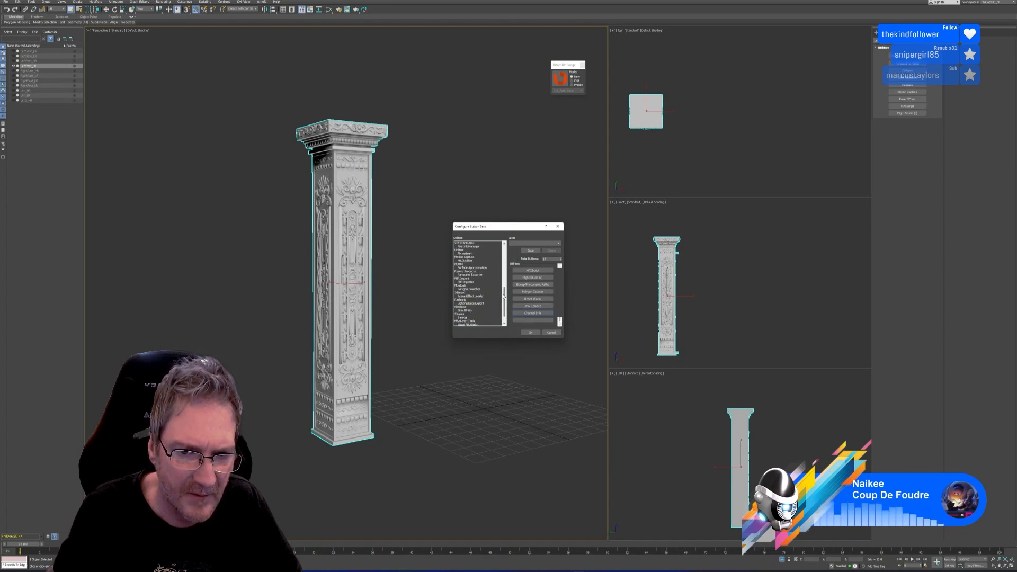
scroll(501, 290, up, 4)
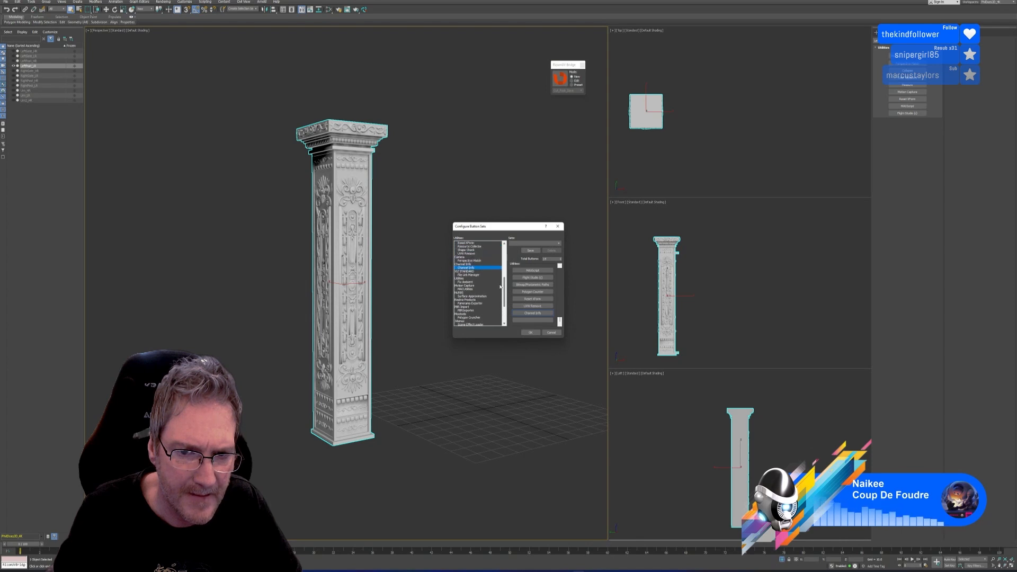
scroll(500, 281, up, 4)
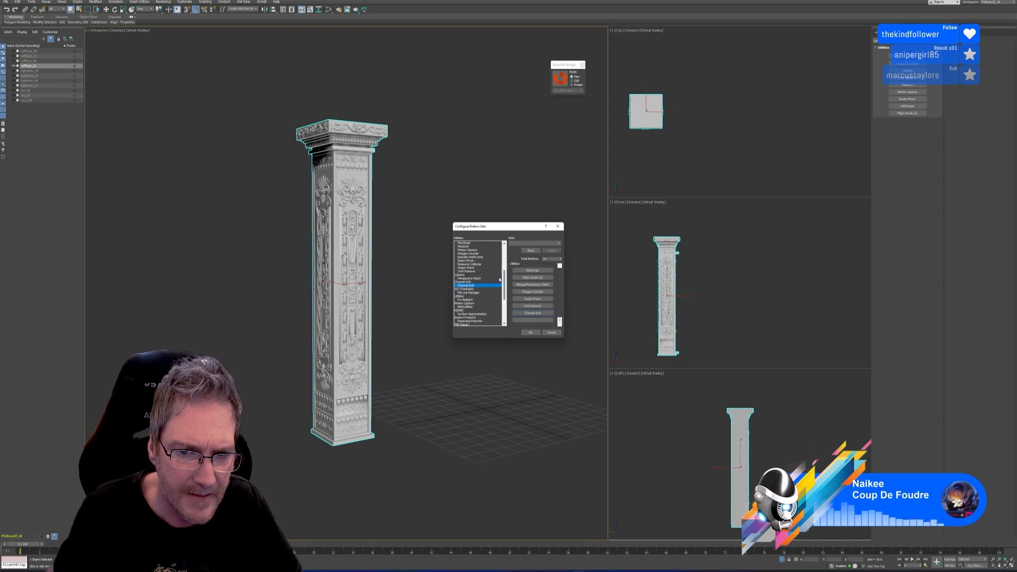
scroll(499, 275, up, 1)
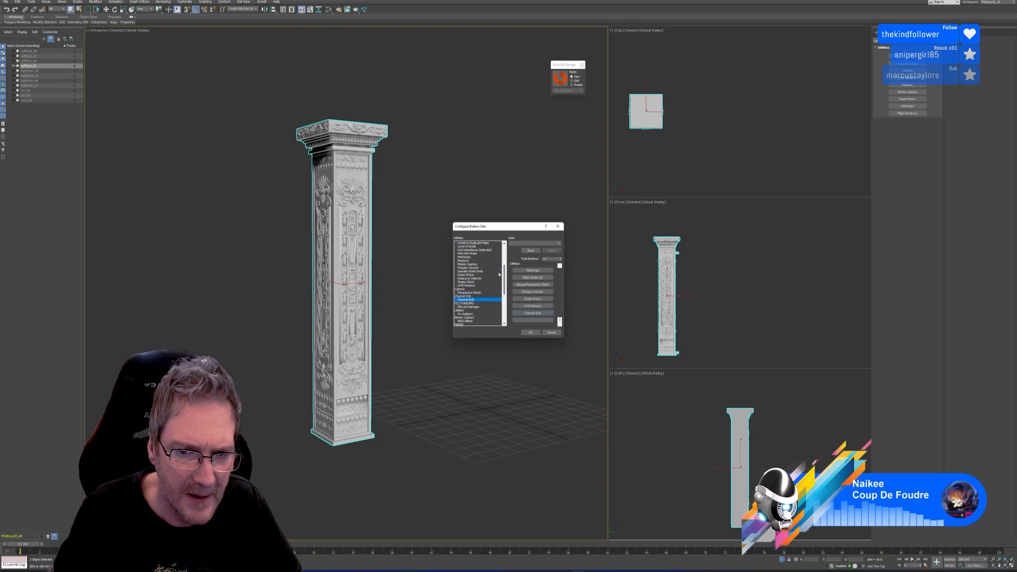
scroll(499, 273, down, 7)
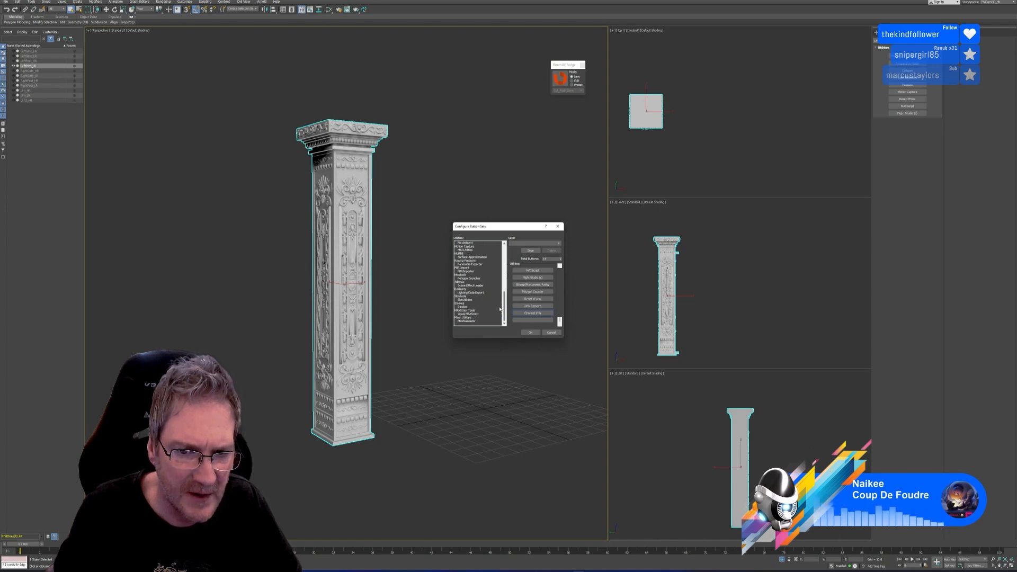
drag(472, 280, 532, 321)
click(530, 332)
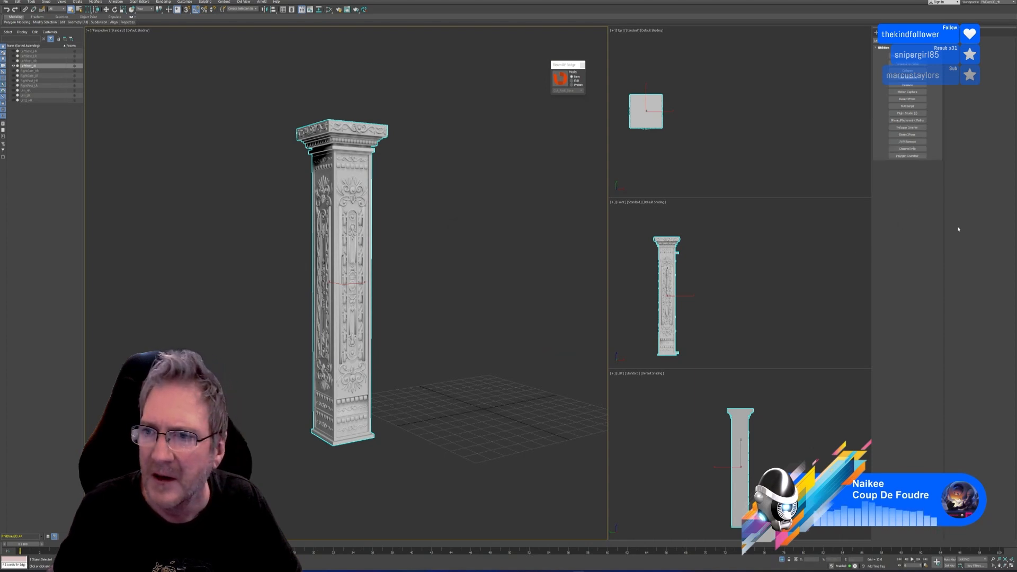
Apply Reset XForm to the selected pillar and collapse its whole modifier stack
click(908, 135)
click(907, 175)
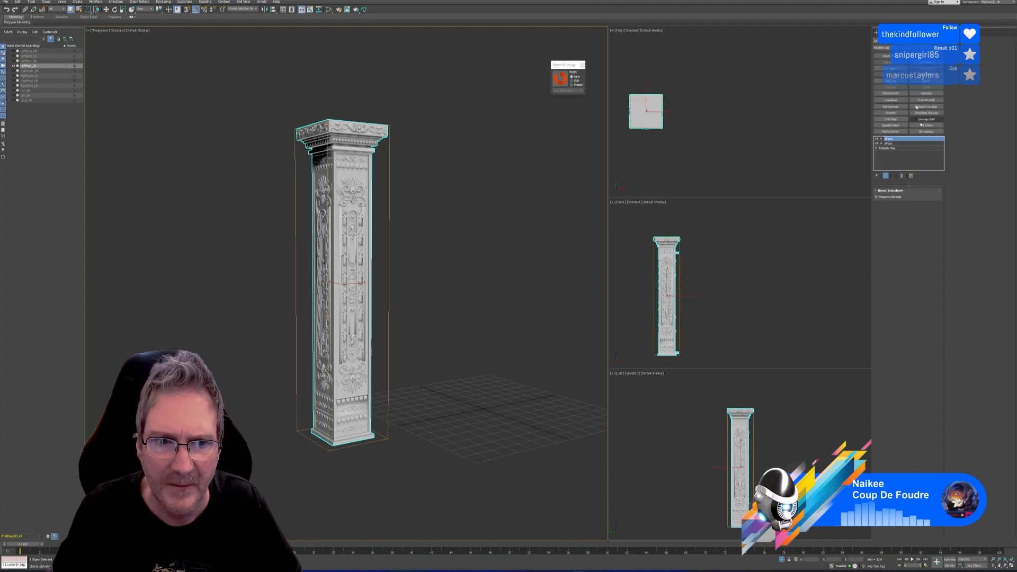
right_click(906, 146)
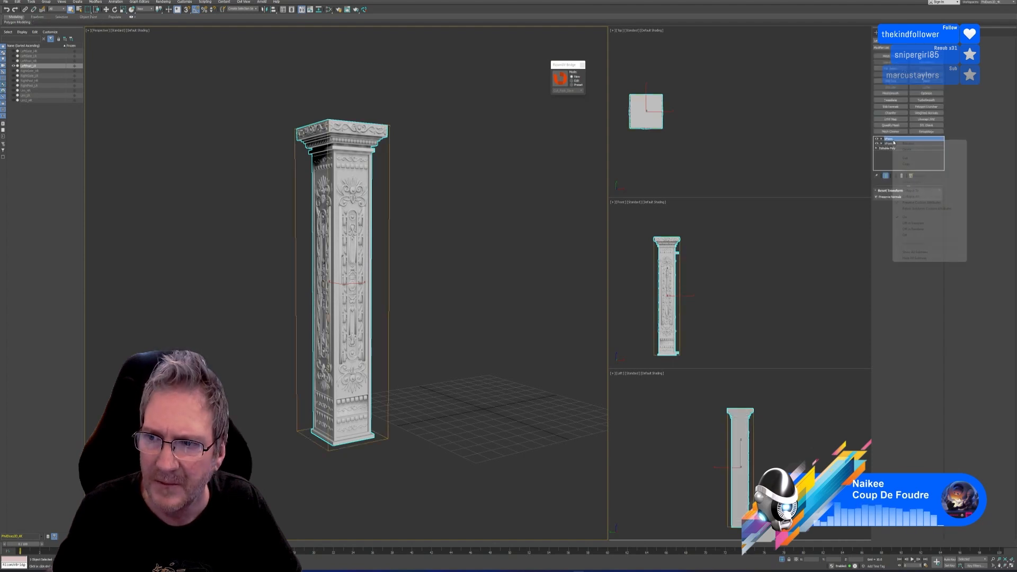
click(912, 197)
click(533, 301)
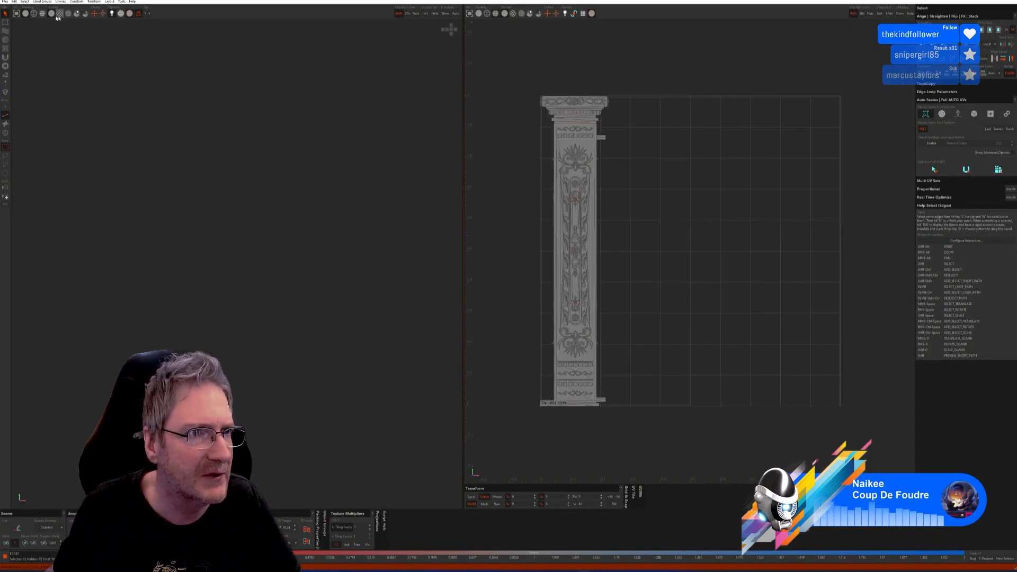
Examine the pillar's sides and underside in RizomUV, quit without saving, and dismiss the bridge warning in 3ds Max
key(f)
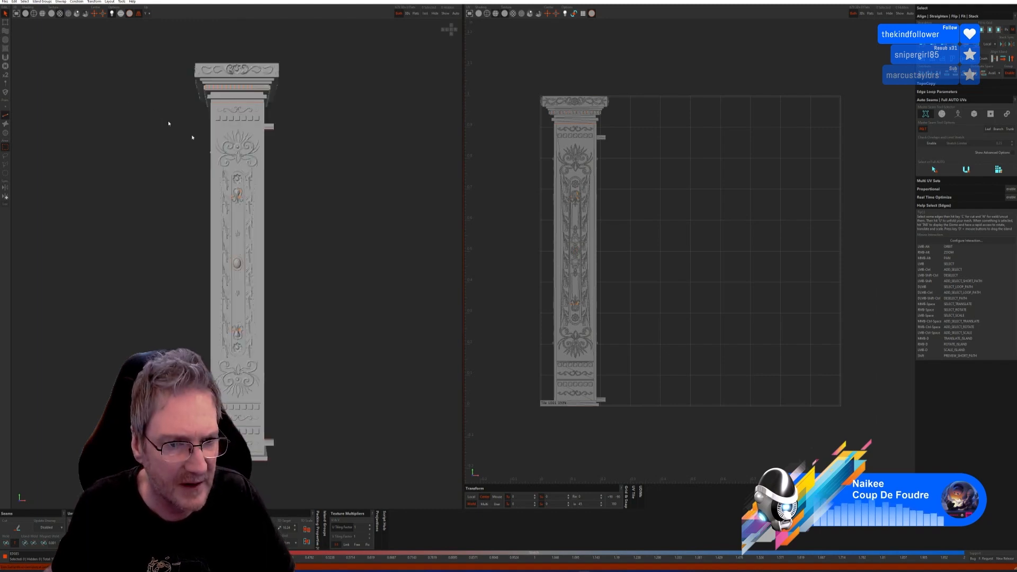
alt+drag(341, 194, 313, 201)
alt+drag(276, 156, 292, 161)
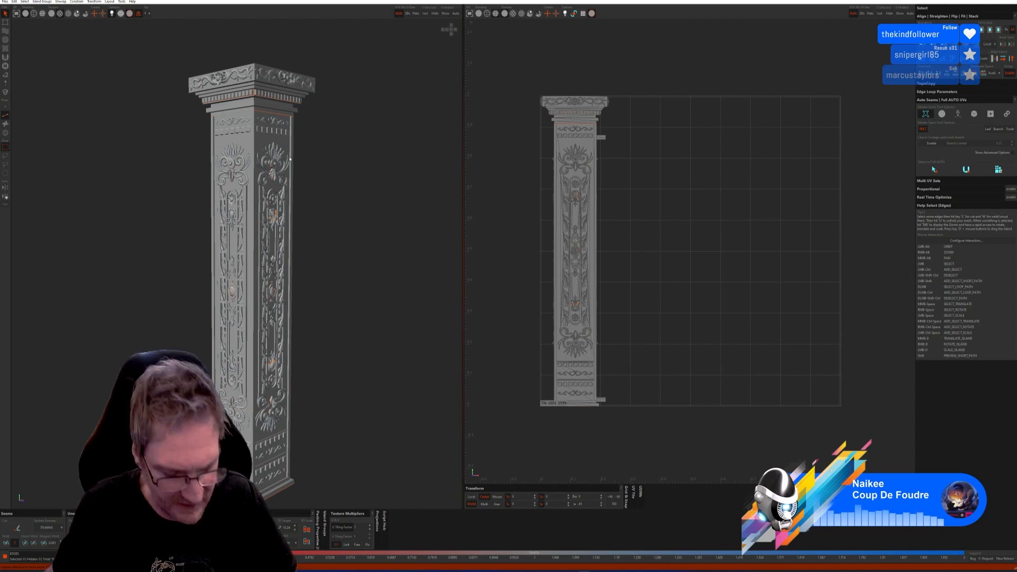
alt+drag(346, 190, 324, 295)
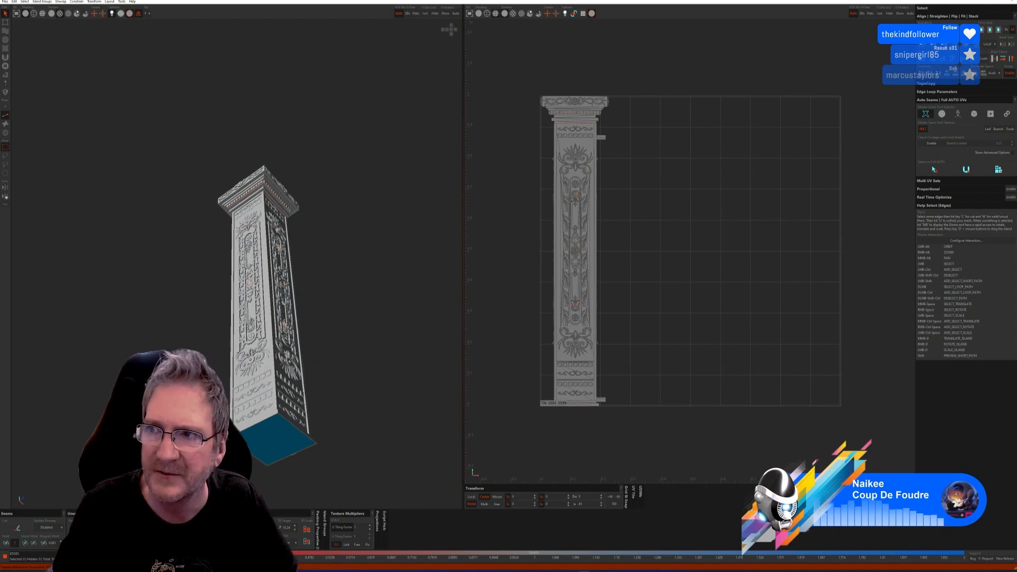
key(alt+F4)
click(526, 285)
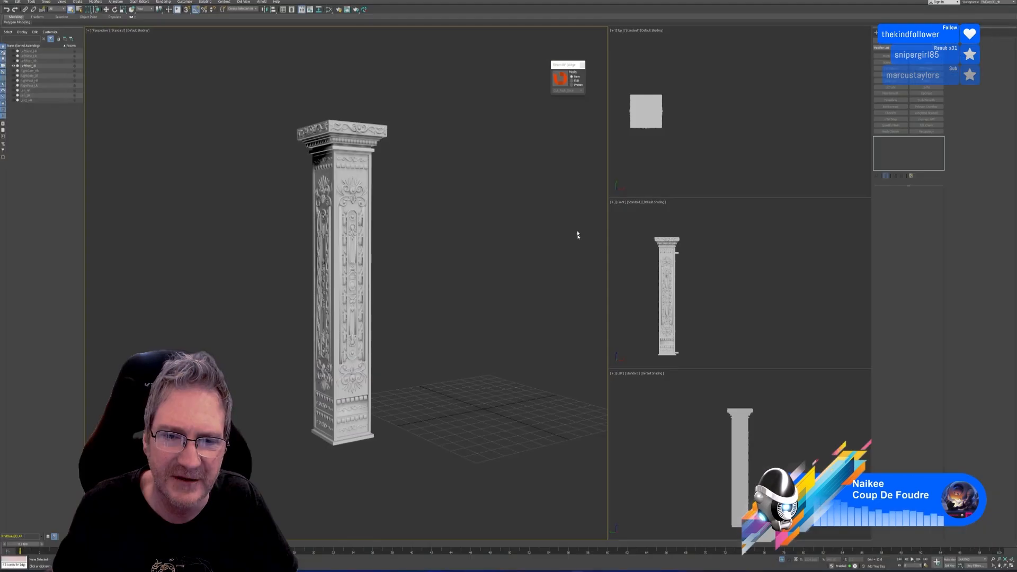
click(534, 269)
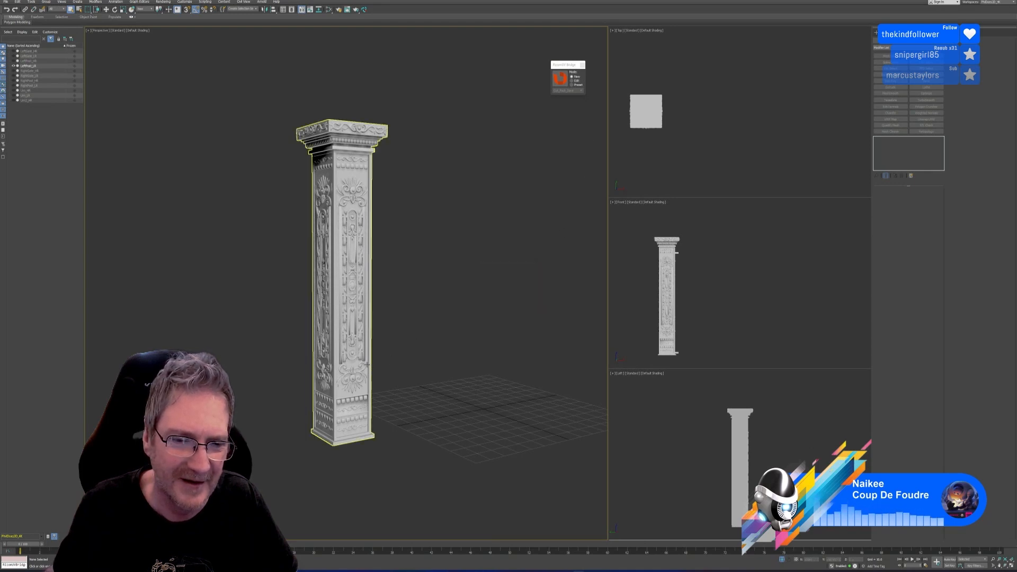
Isolate the pillar's flat base as an element selection and inspect how it meets the shaft from below
alt+middle_drag(453, 422, 456, 380)
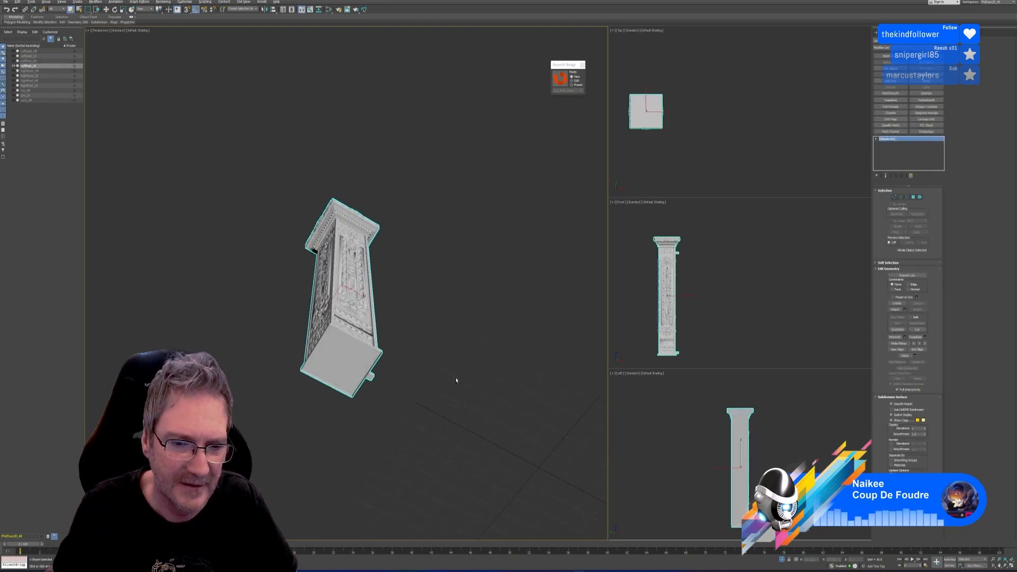
click(920, 198)
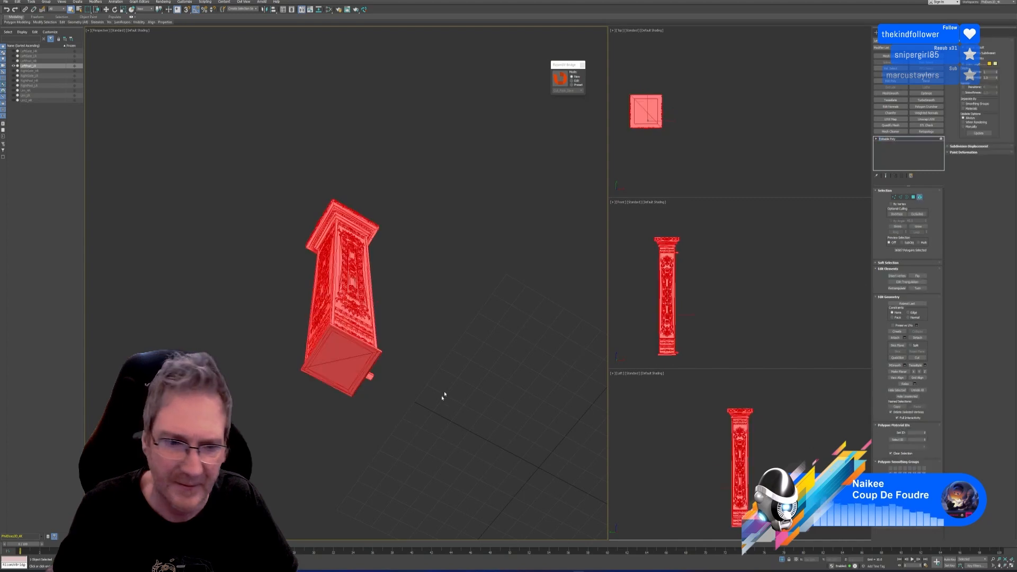
click(443, 397)
click(363, 380)
scroll(339, 365, up, 4)
scroll(337, 357, up, 2)
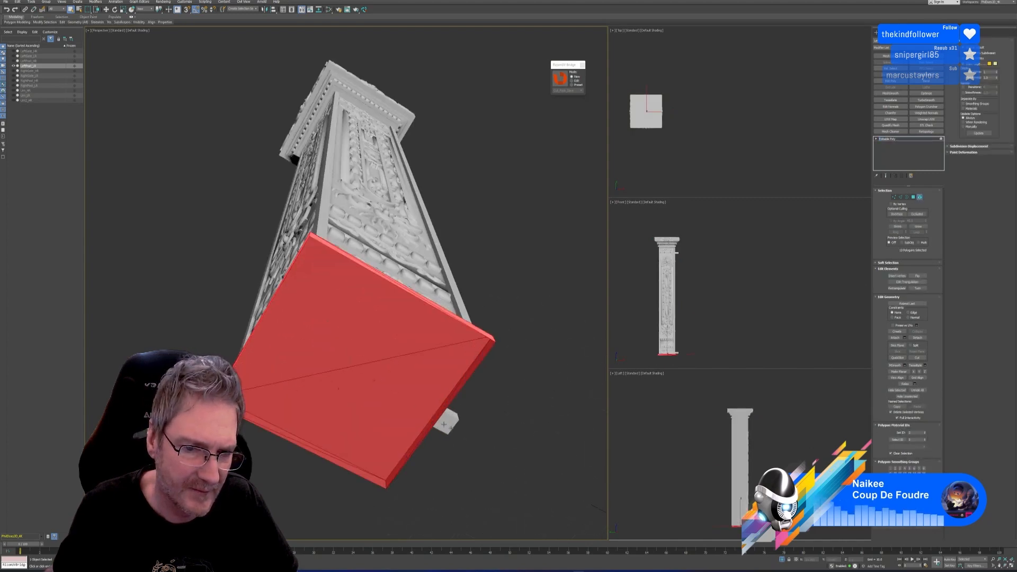
mouse_move(494, 469)
alt+middle_down()
mouse_move(493, 507)
mouse_move(495, 462)
mouse_move(508, 474)
mouse_move(492, 495)
mouse_move(495, 475)
mouse_move(506, 474)
alt+middle_up()
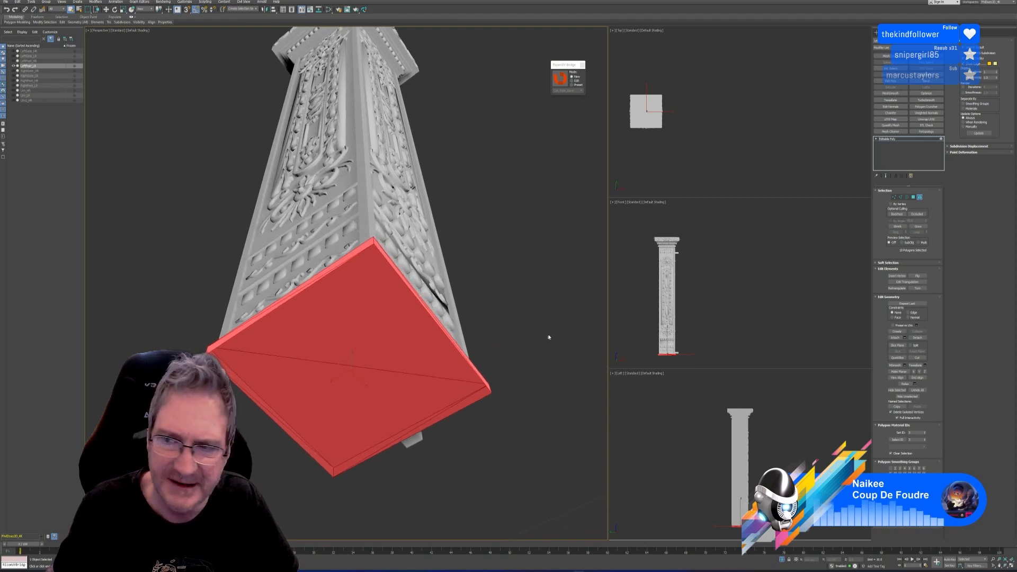
Select the open border around the pillar's flat base, cap it, check it from below and leave border editing
click(907, 197)
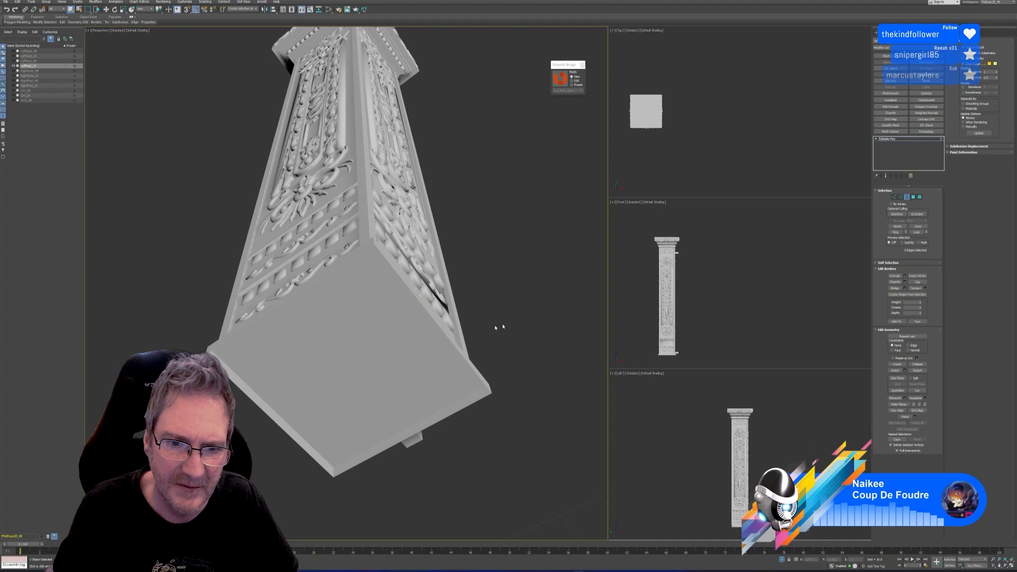
click(433, 321)
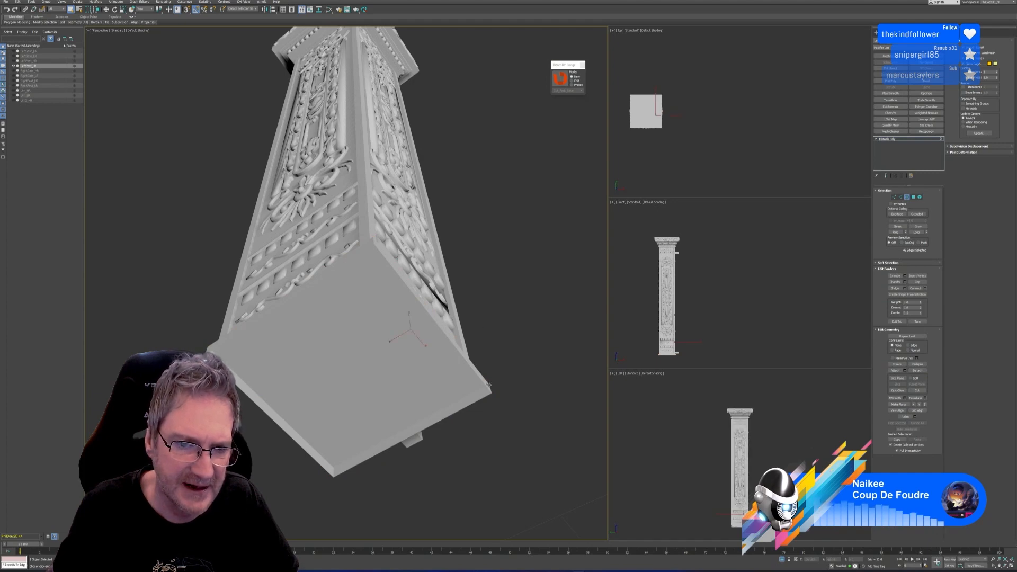
alt+middle_drag(503, 432, 495, 446)
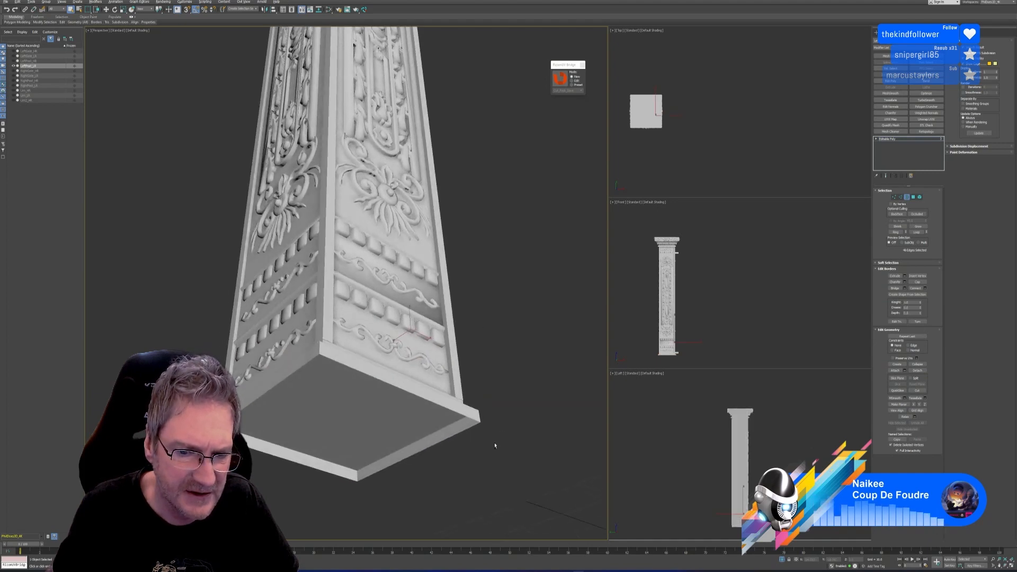
drag(459, 439, 462, 441)
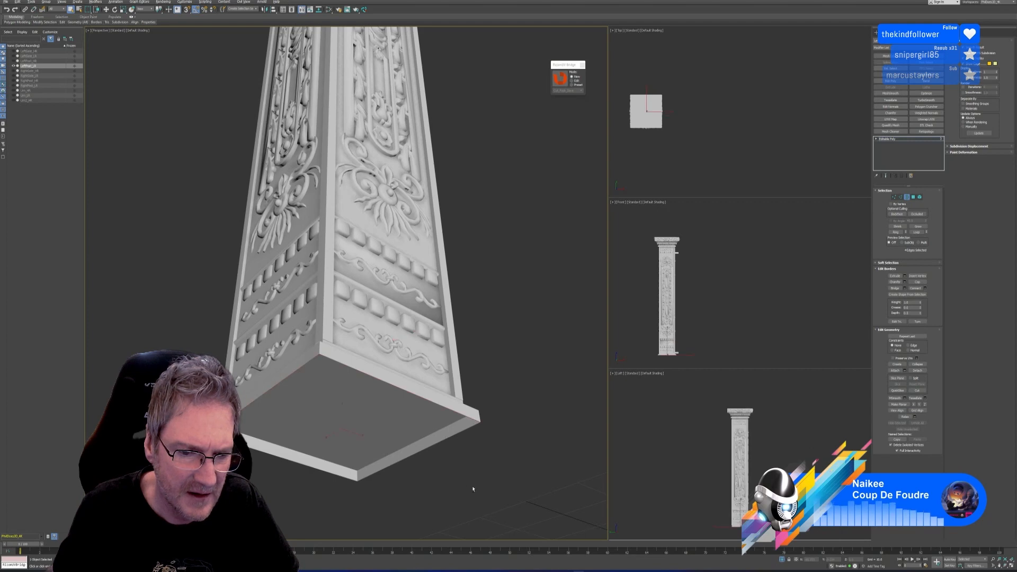
alt+middle_drag(474, 490, 444, 492)
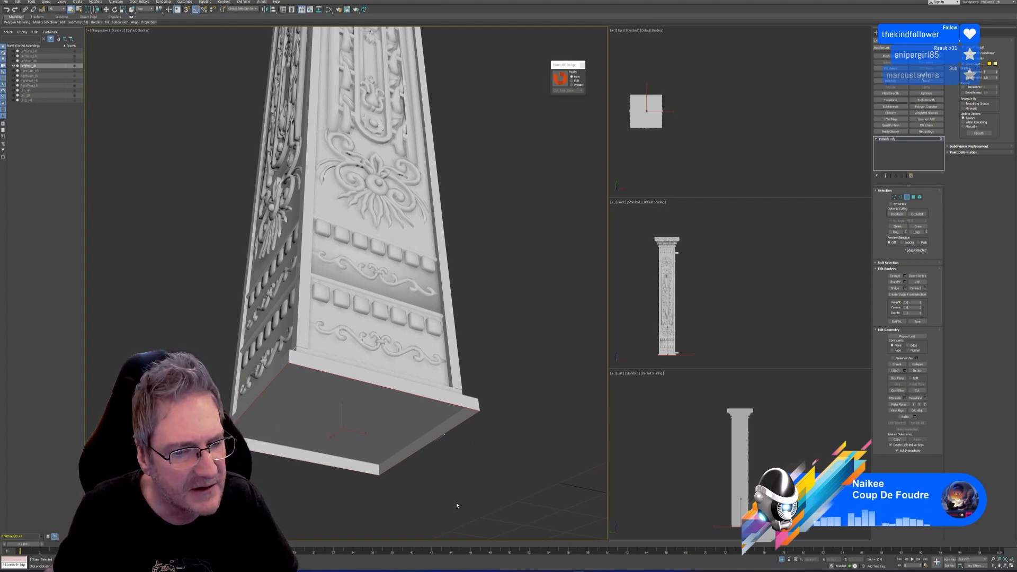
alt+middle_drag(456, 506, 454, 492)
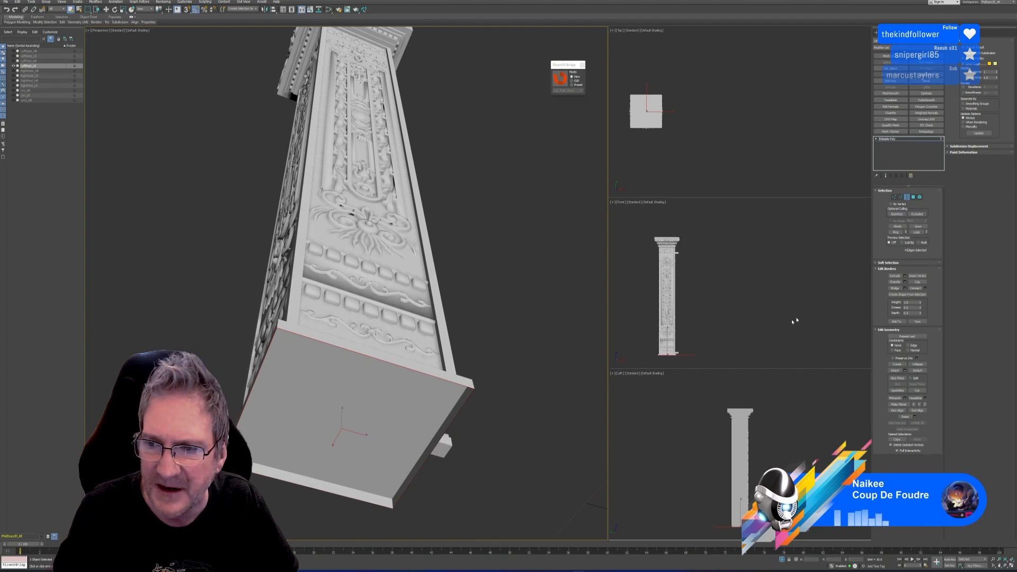
click(918, 283)
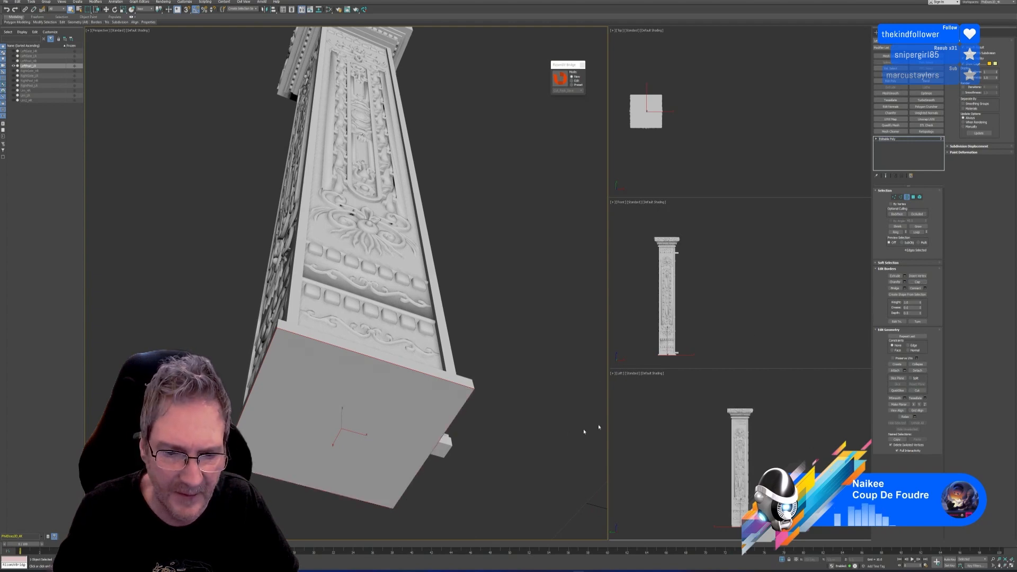
alt+middle_drag(518, 430, 487, 435)
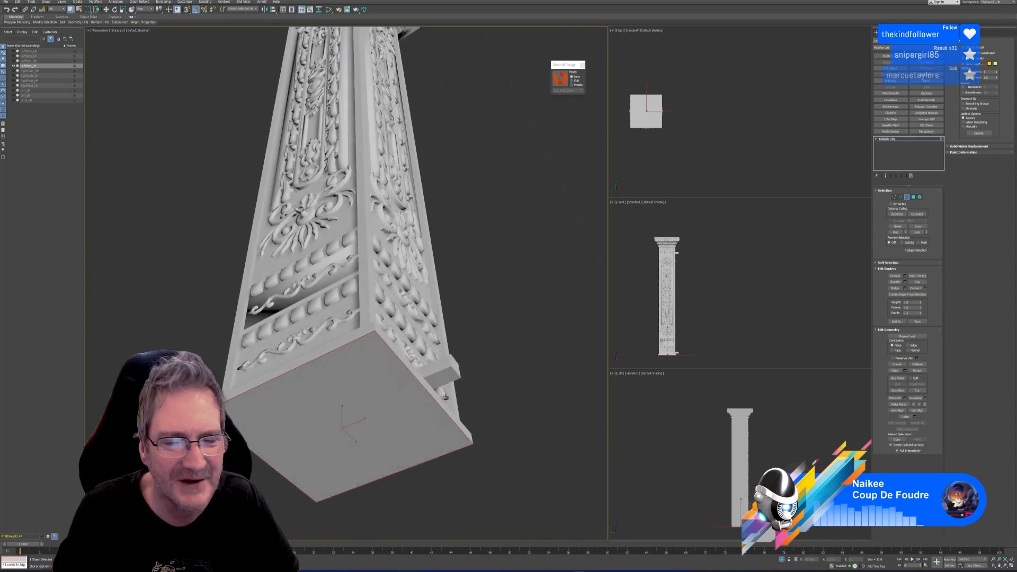
alt+middle_drag(530, 391, 529, 394)
click(907, 198)
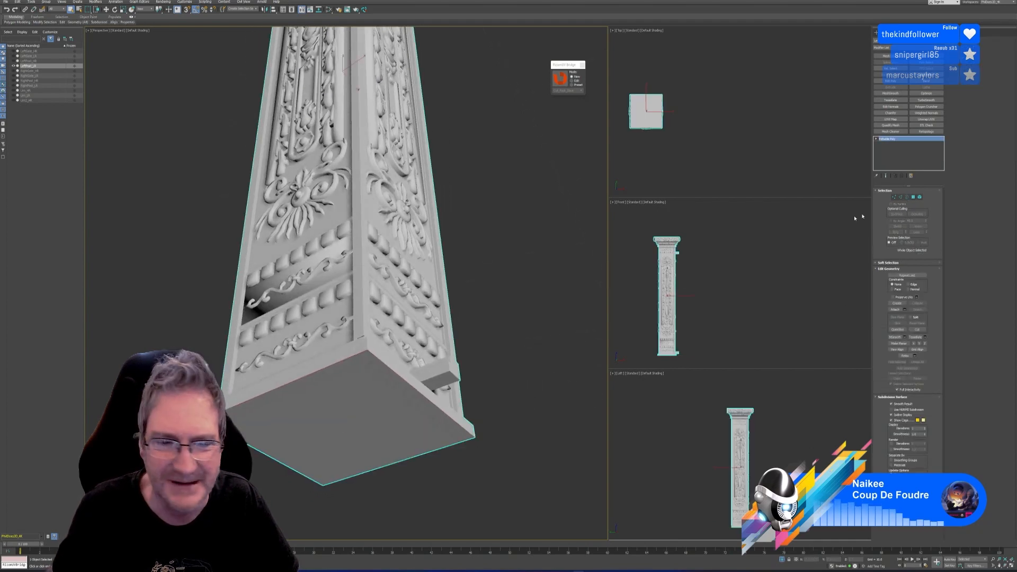
Save the scene and check the whole pillar, including the base as an element selection
scroll(530, 379, down, 8)
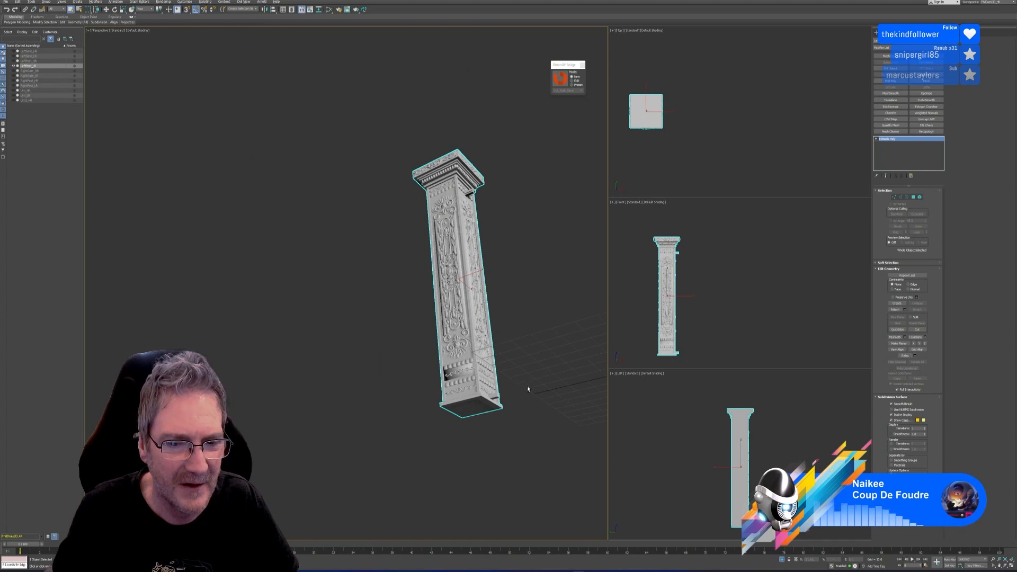
alt+middle_drag(528, 388, 462, 378)
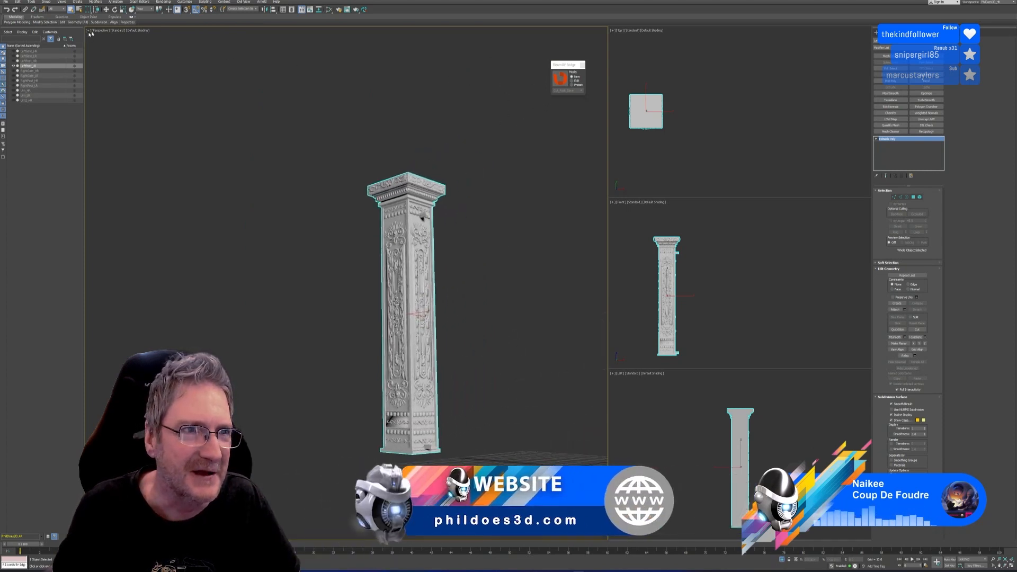
key(ctrl+s)
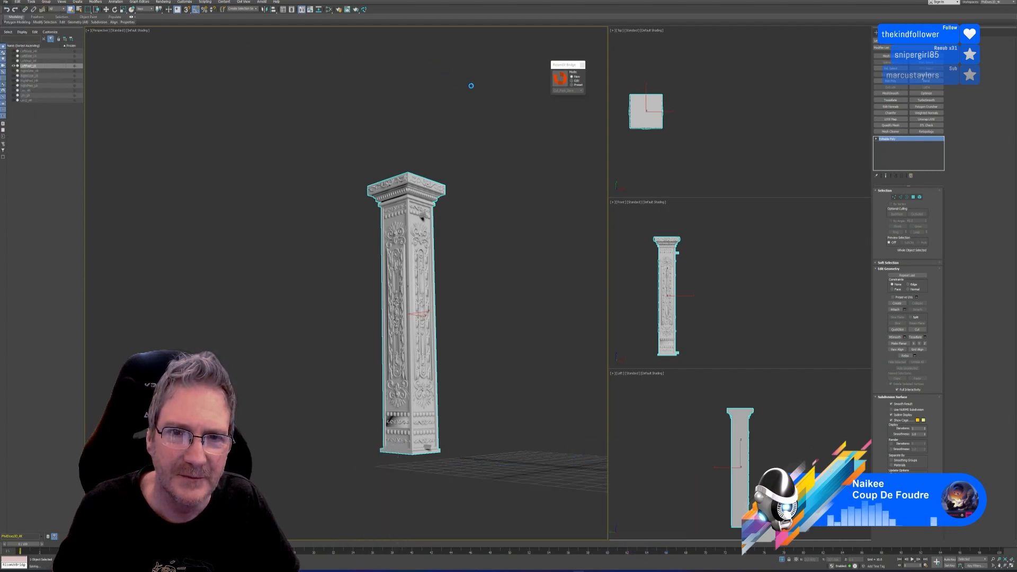
alt+middle_drag(521, 305, 494, 324)
click(920, 197)
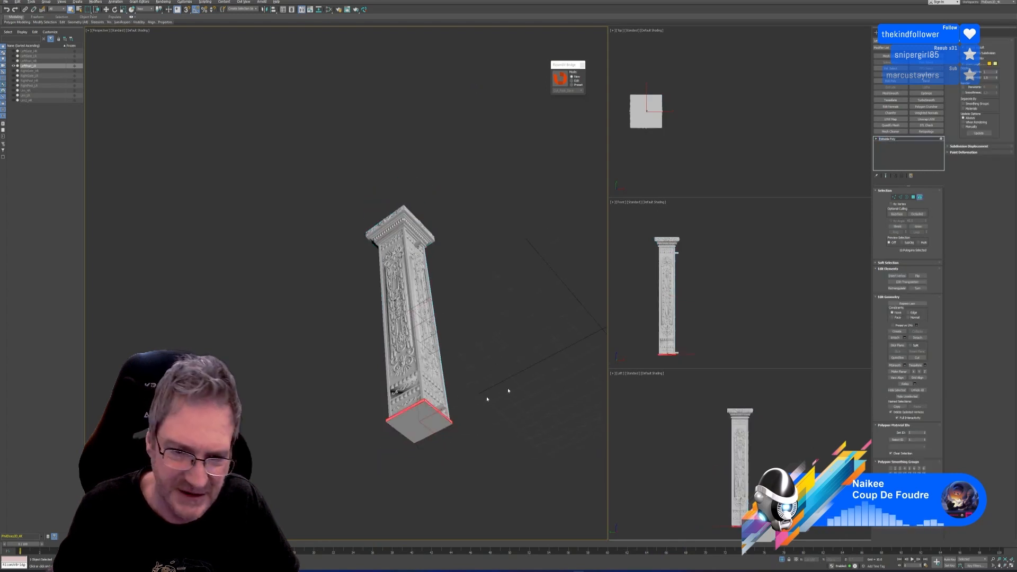
click(921, 197)
alt+middle_drag(468, 332, 460, 381)
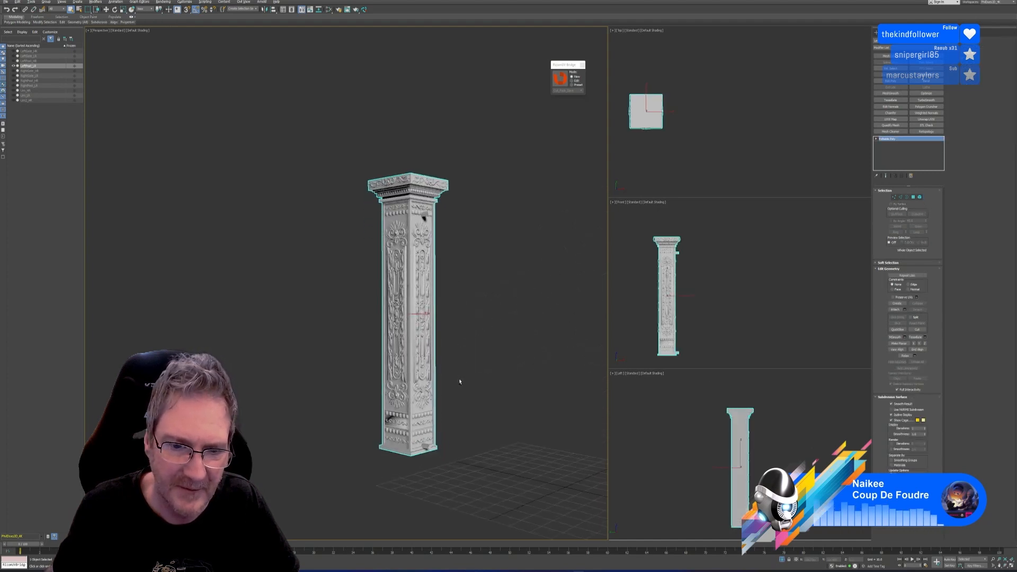
Send the pillar through the bridge to RizomUV and frame it in the 3D view at an angle
click(560, 78)
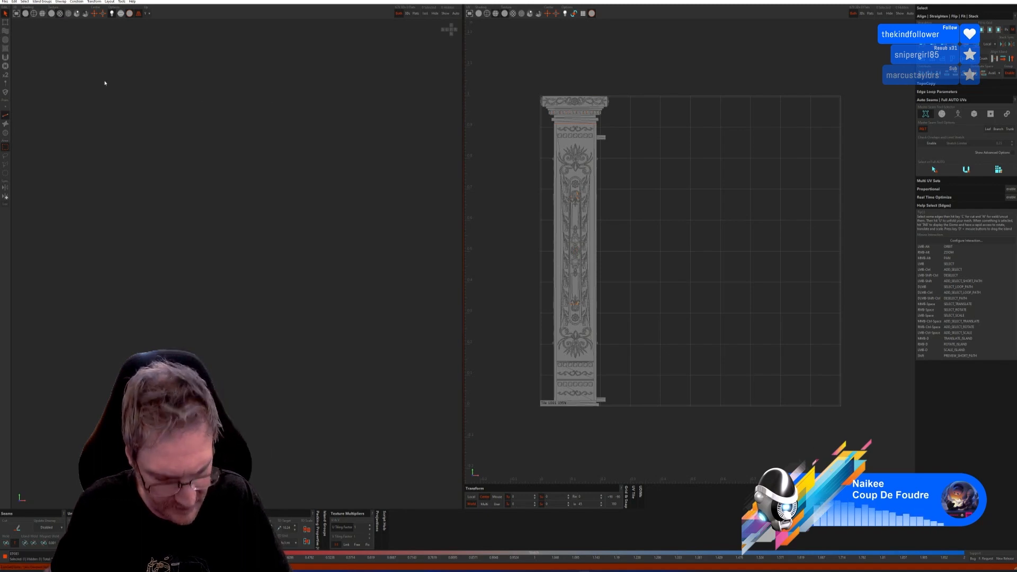
key(f)
mouse_move(317, 403)
alt+middle_down()
mouse_move(309, 376)
mouse_move(328, 406)
alt+middle_up()
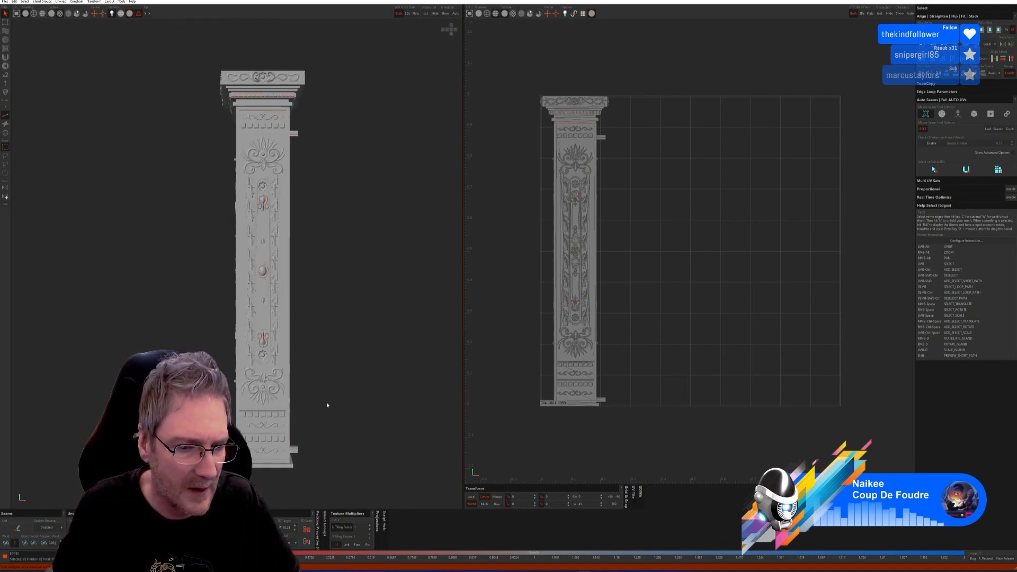
alt+drag(328, 406, 250, 160)
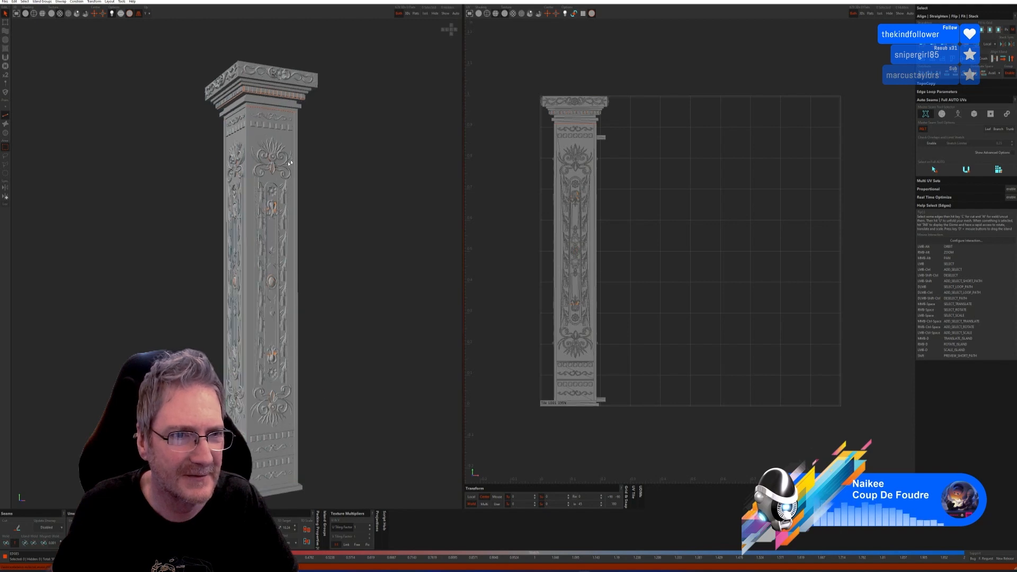
Isolate the pillar's plain main shaft, run the full automatic UV unwrap with the Box method, and show all parts again
key(F4)
click(257, 136)
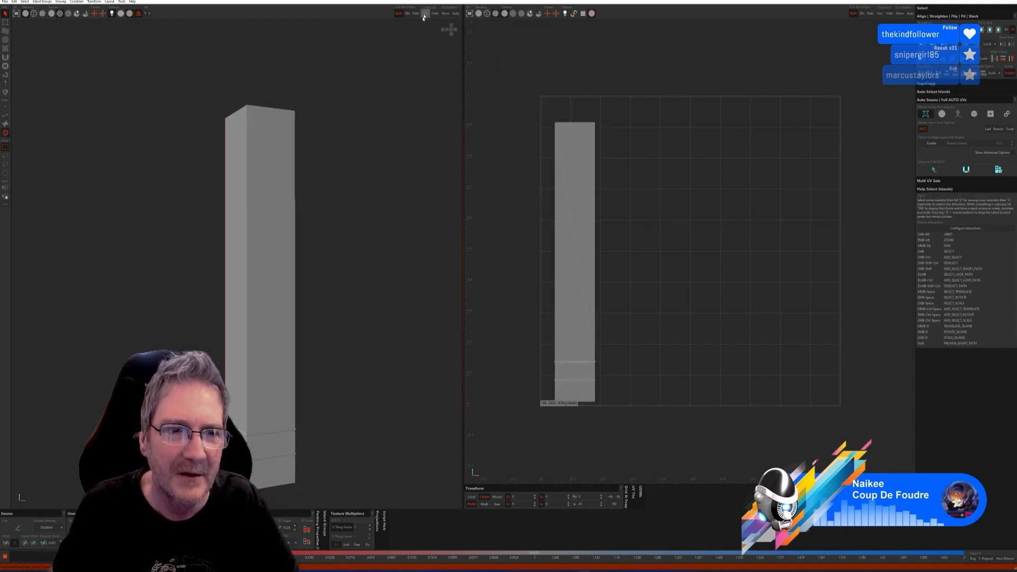
click(425, 13)
click(972, 115)
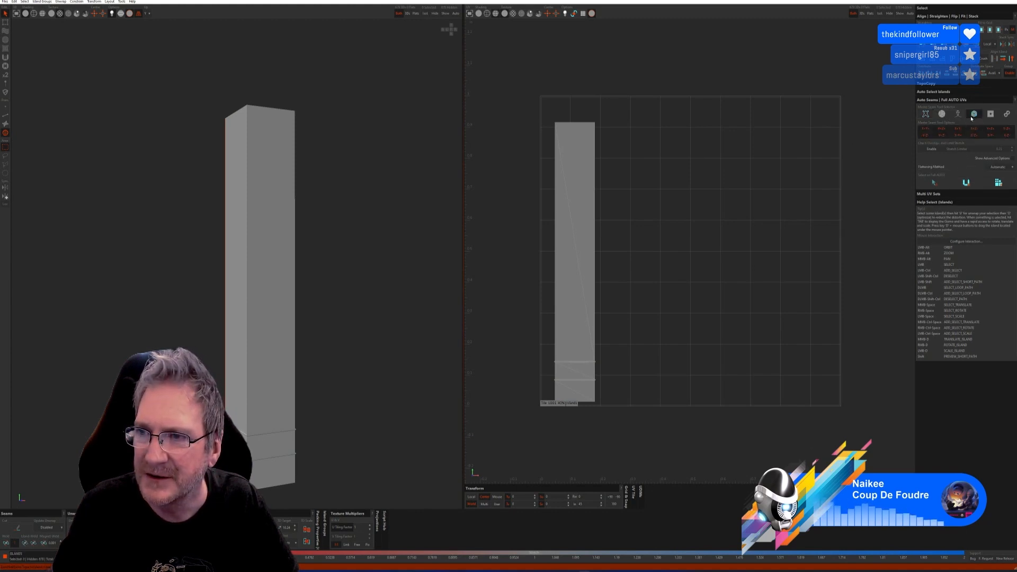
click(999, 182)
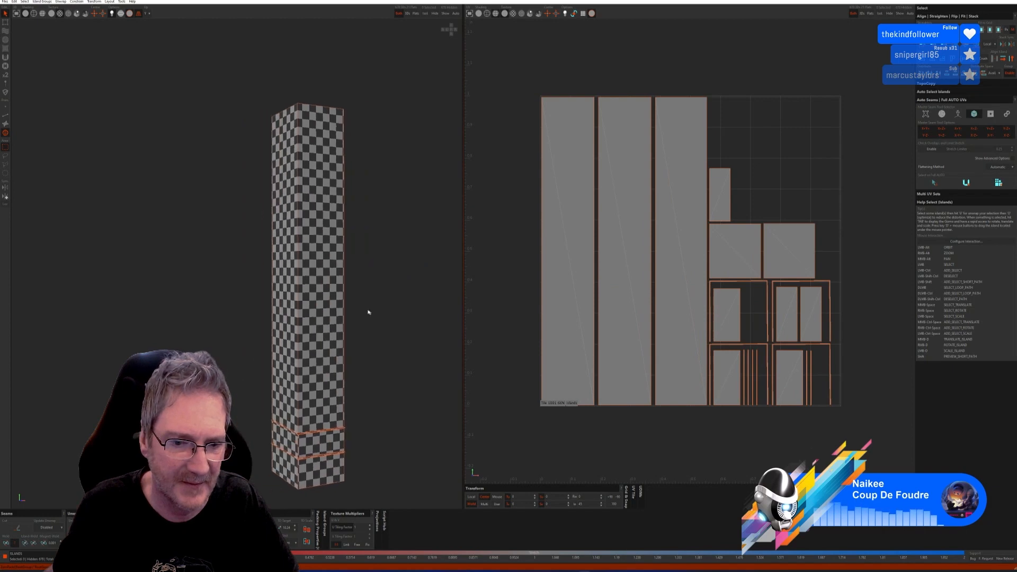
mouse_move(365, 319)
alt+mouse_down()
mouse_move(329, 313)
mouse_move(368, 314)
alt+mouse_up()
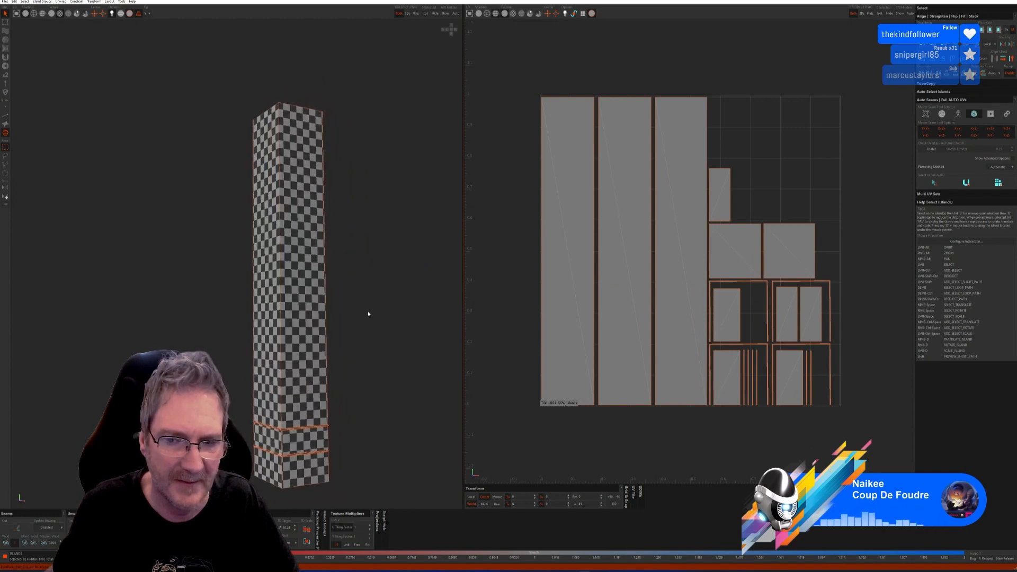
click(445, 14)
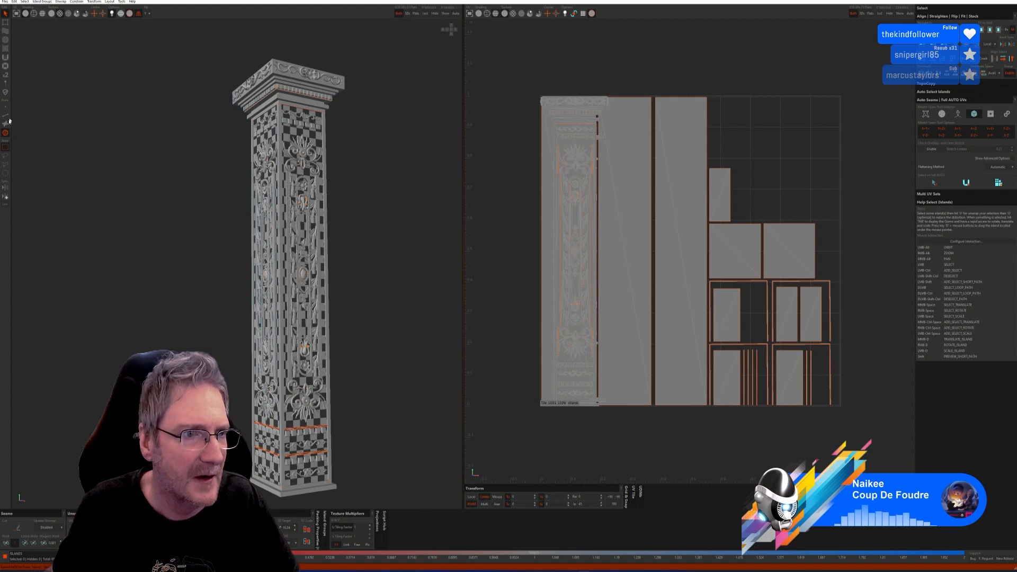
Isolate the thin vertical corner strips of the shaft, auto-unwrap them with the Box method, and show the whole pillar
click(278, 122)
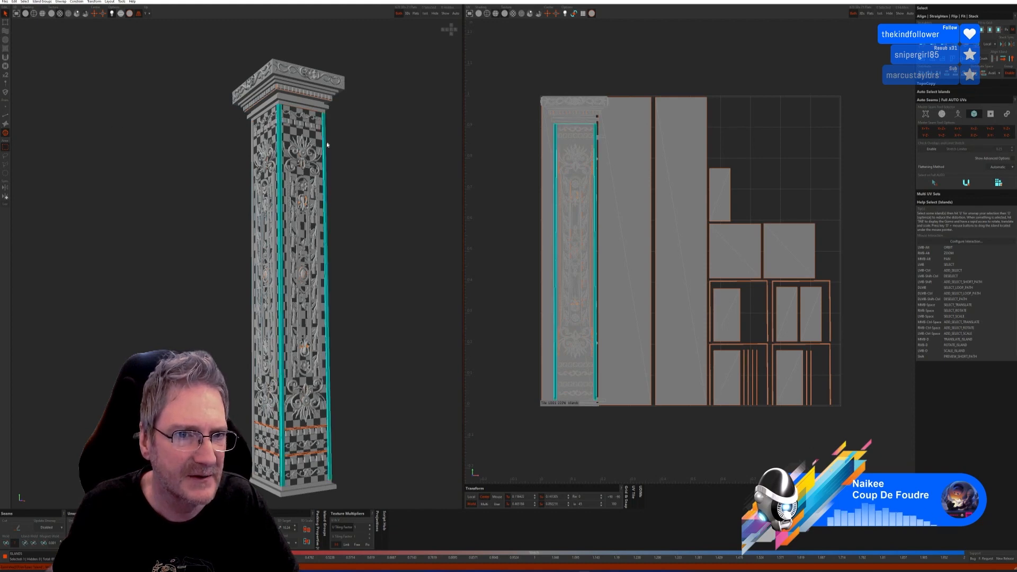
ctrl+click(253, 153)
mouse_move(354, 283)
alt+mouse_down()
mouse_move(326, 281)
mouse_move(339, 284)
mouse_move(336, 276)
alt+mouse_up()
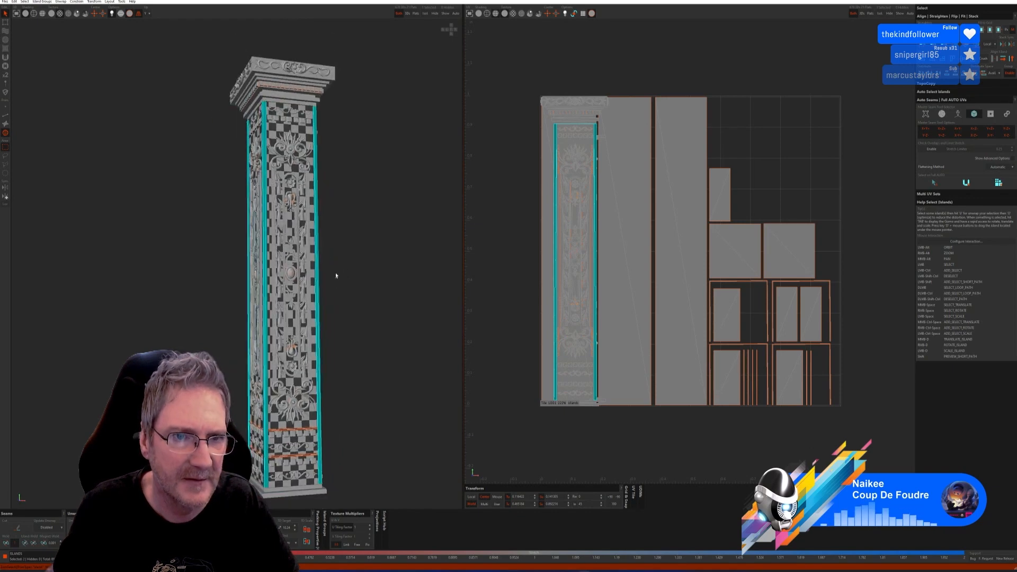
click(425, 13)
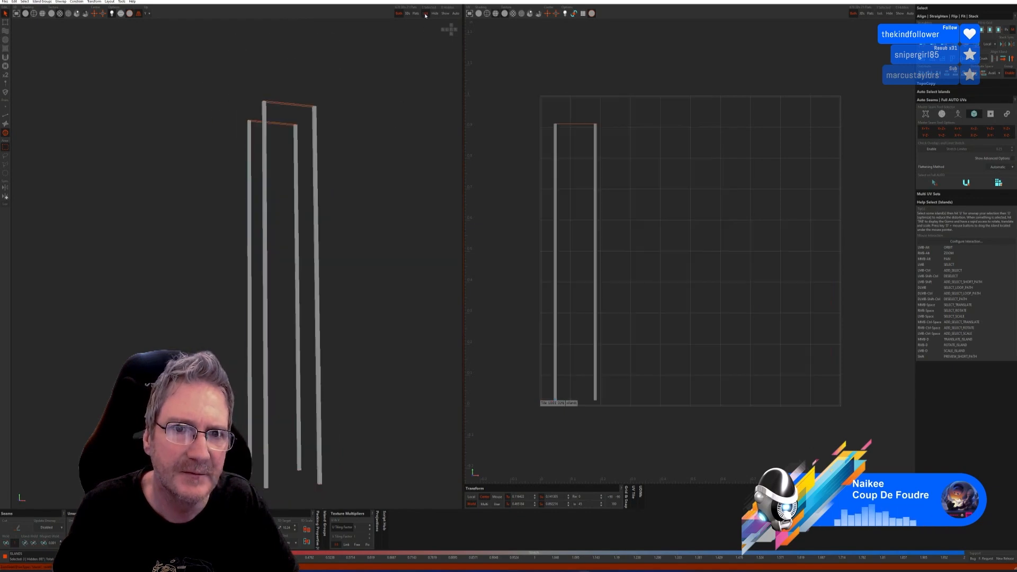
click(6, 115)
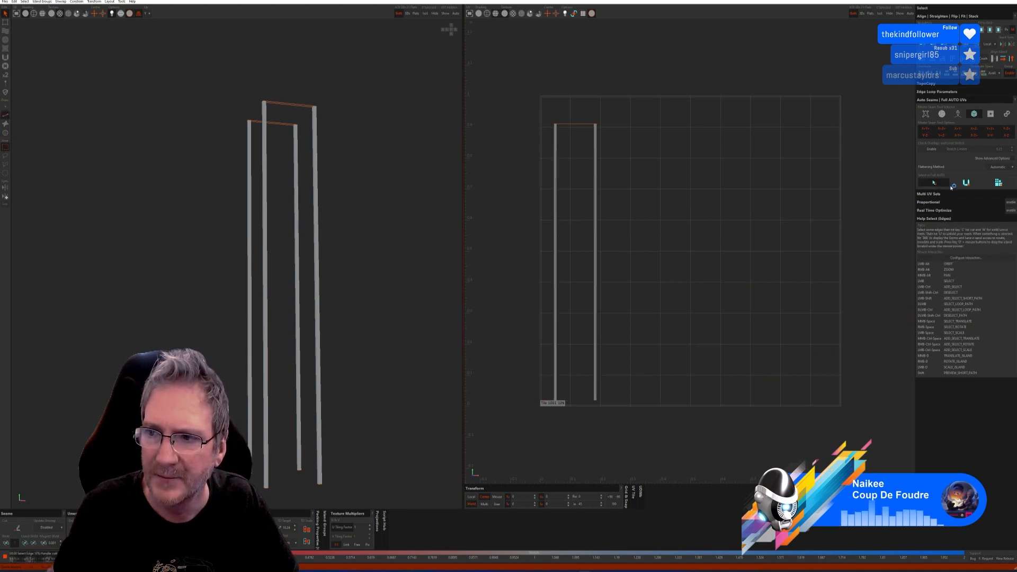
click(999, 183)
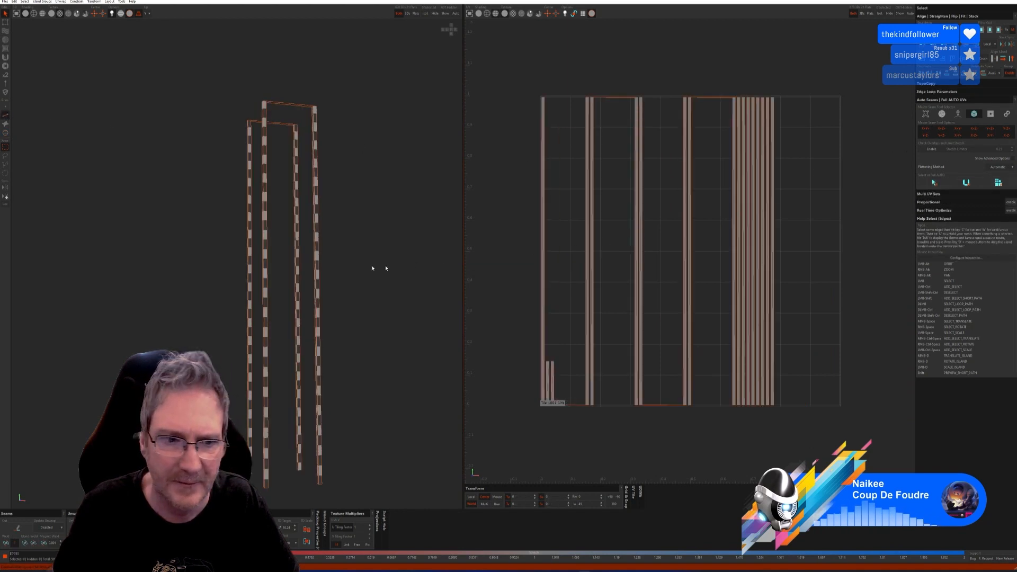
scroll(306, 265, up, 1)
click(445, 13)
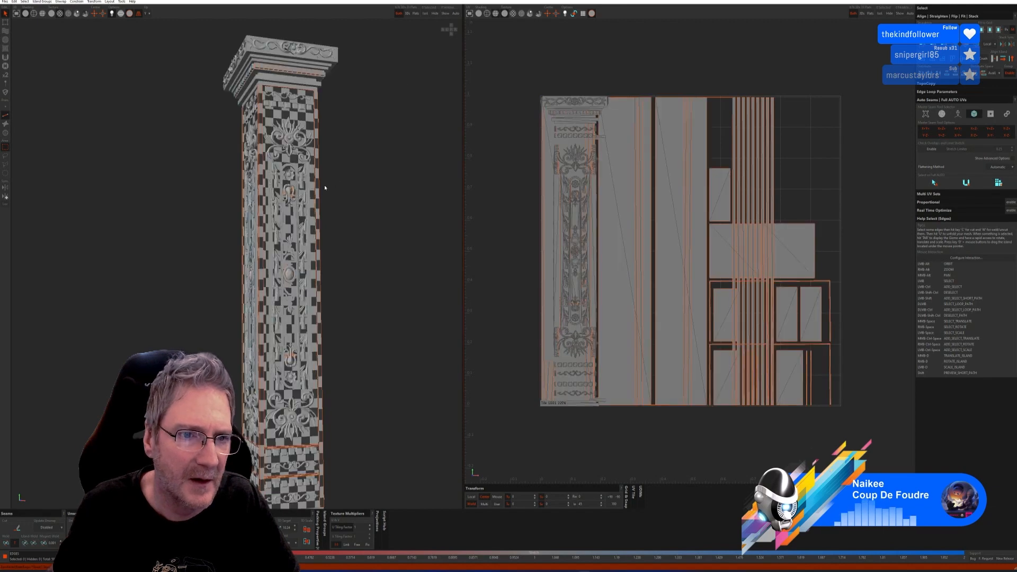
Select the plain stepped moldings of the pillar's capital as islands, leaving out the ornaments, and isolate them
alt+drag(344, 227, 357, 247)
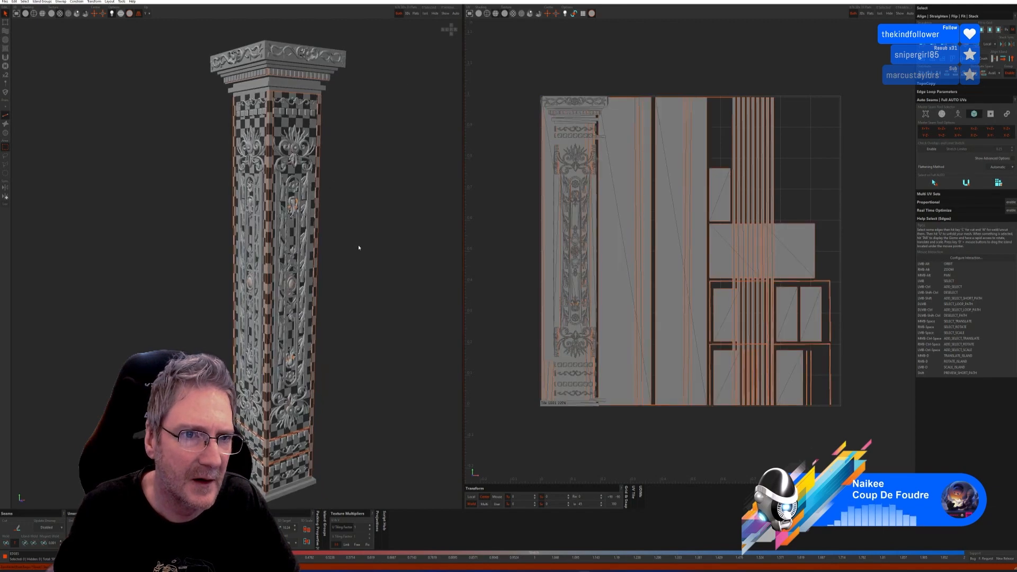
click(5, 133)
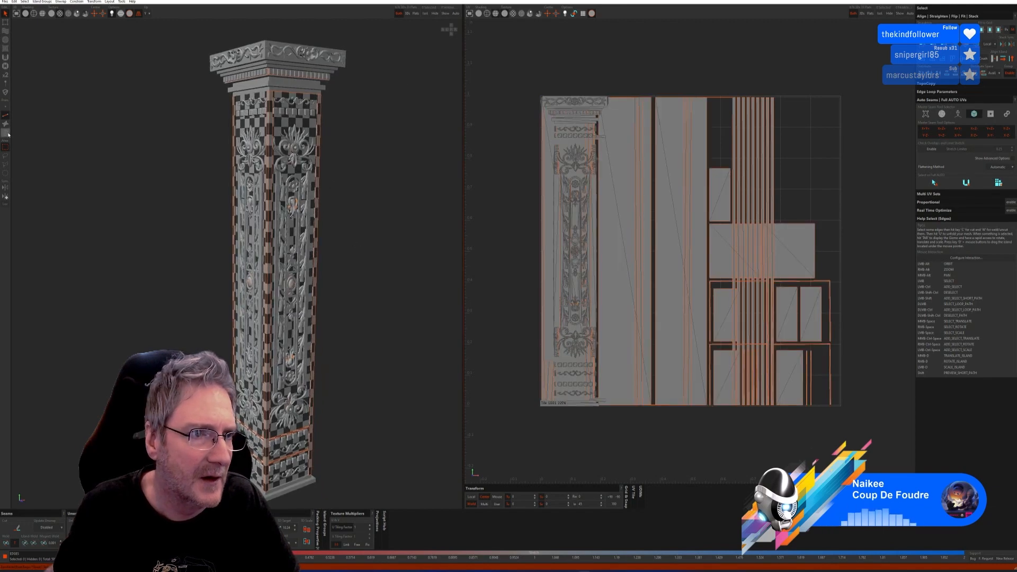
click(268, 92)
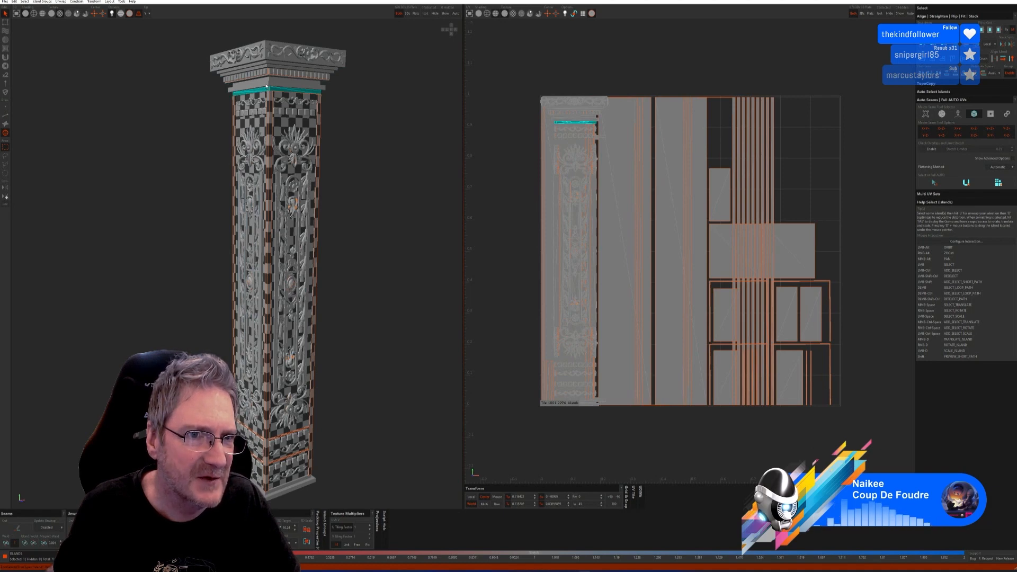
ctrl+click(267, 82)
click(327, 97)
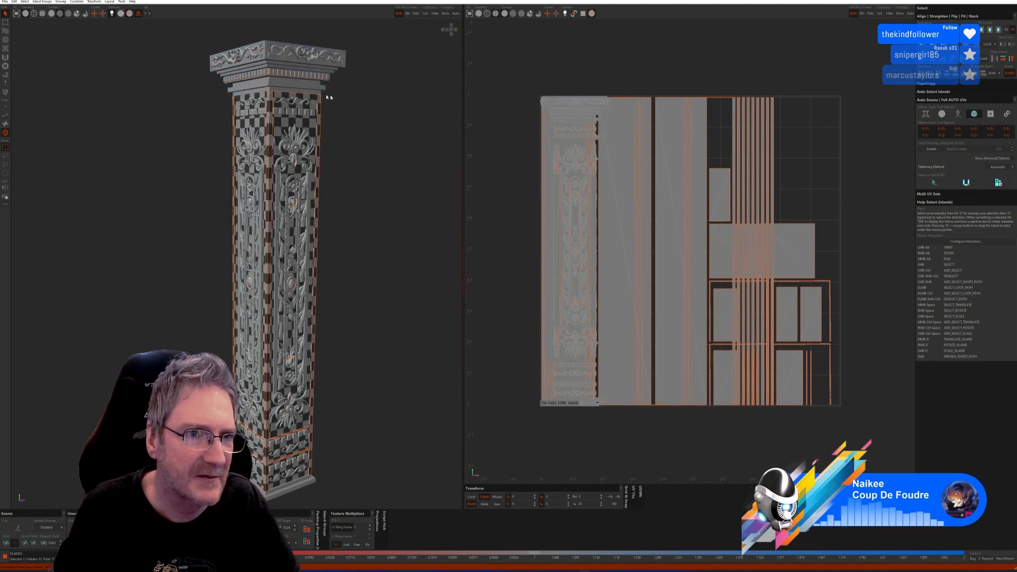
click(271, 90)
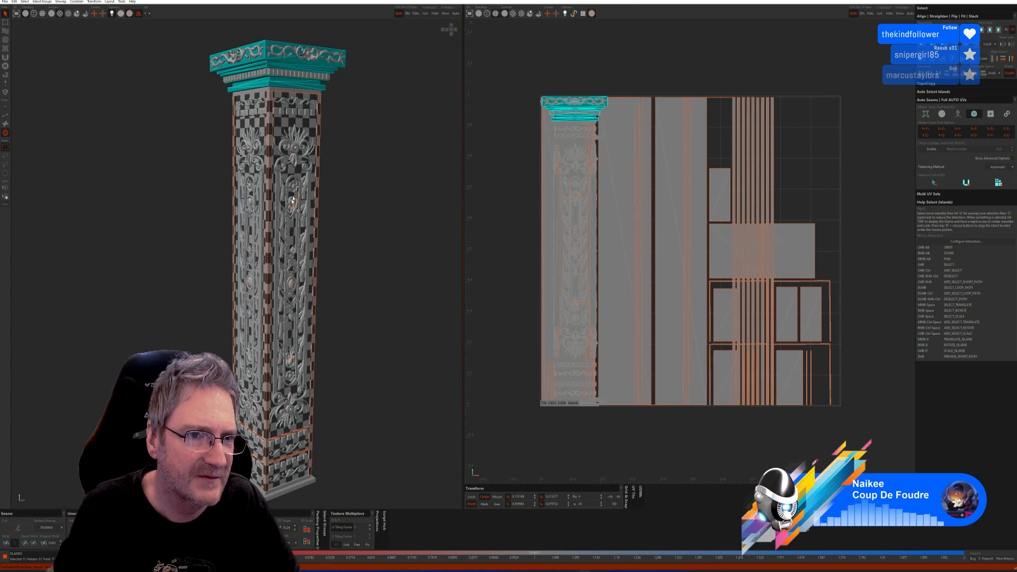
click(426, 13)
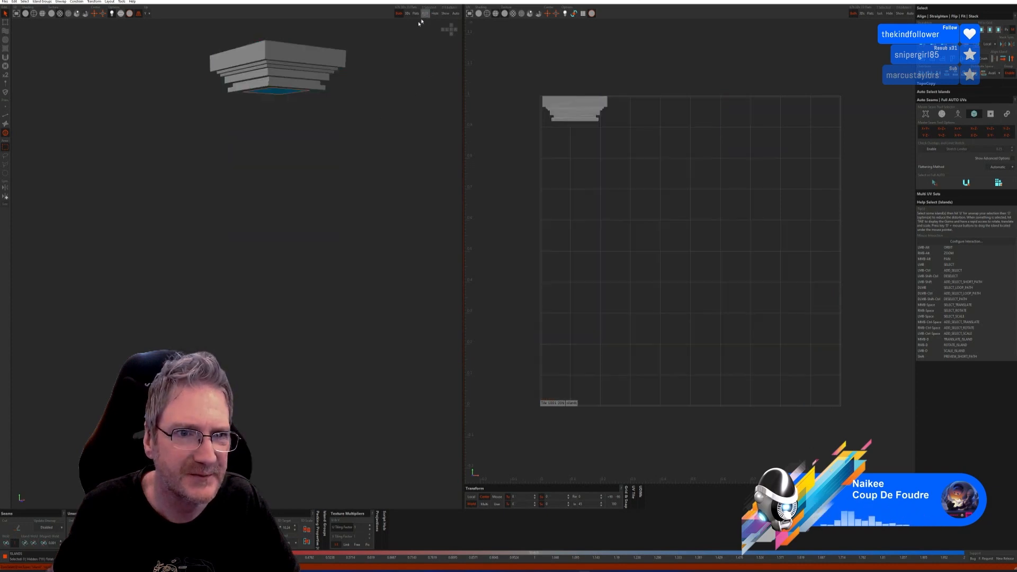
Run the full automatic UV unwrap with the Box method on the isolated capital moldings and show the whole pillar again
click(6, 115)
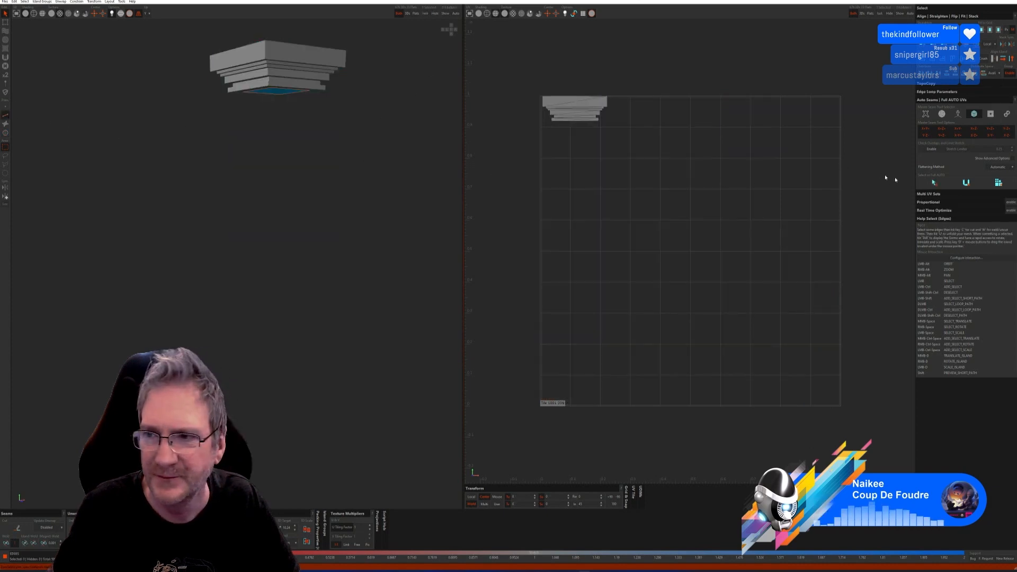
click(999, 183)
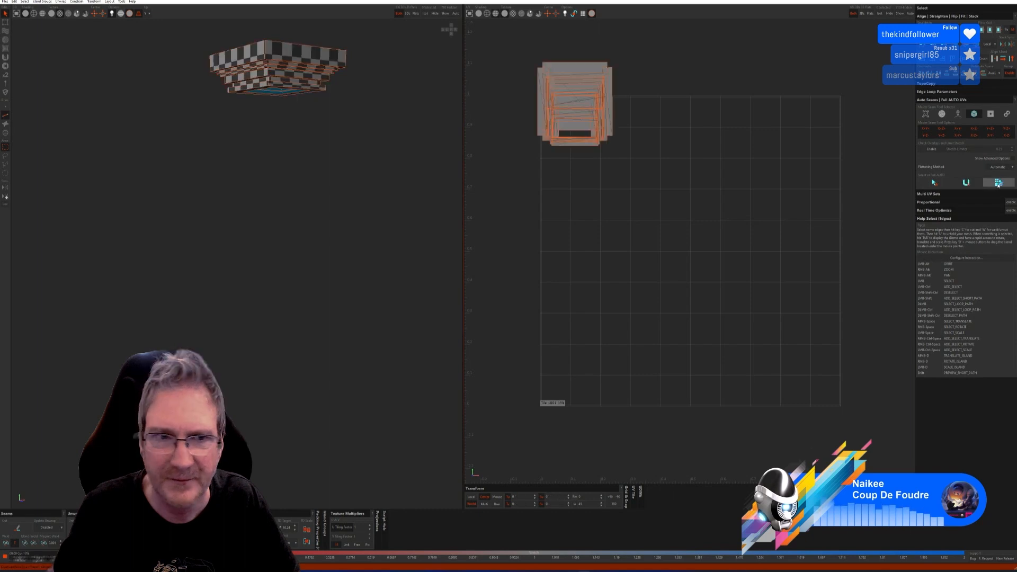
alt+drag(371, 228, 349, 219)
click(446, 13)
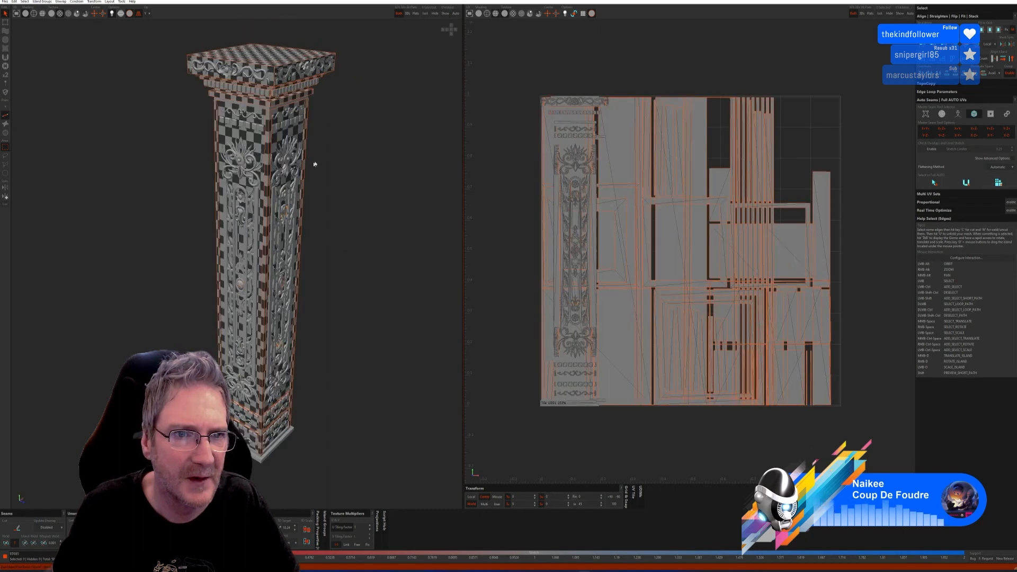
Isolate the thin horizontal band between the shaft and the capital and auto-unwrap it with the Box method
scroll(345, 236, up, 2)
scroll(270, 116, up, 3)
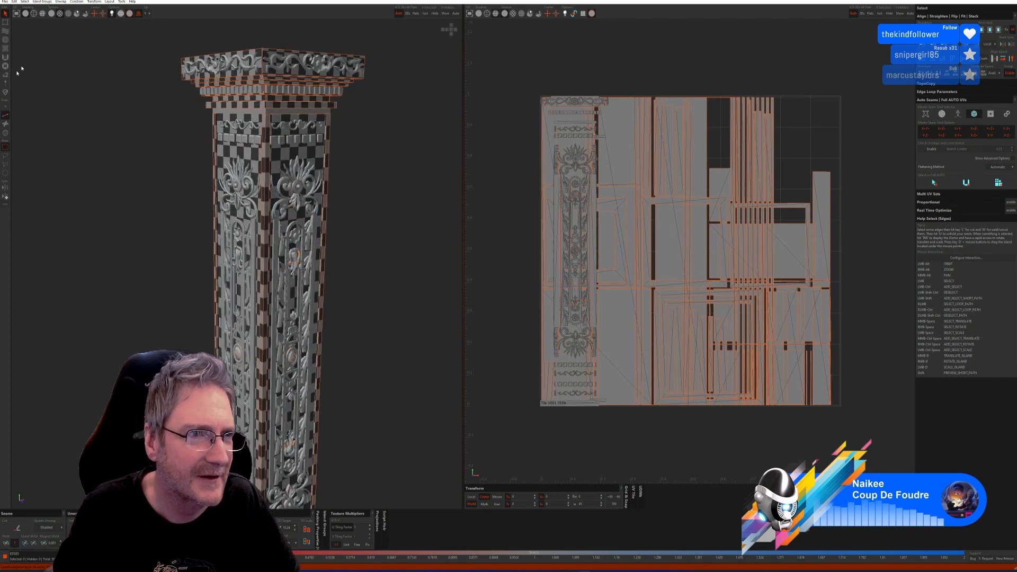
click(6, 133)
click(270, 116)
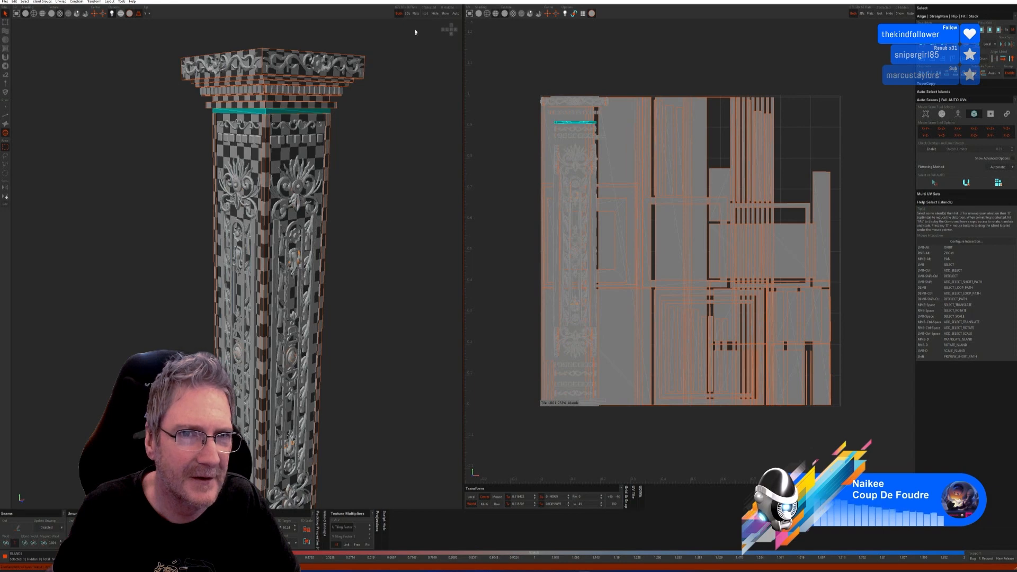
click(426, 14)
click(6, 115)
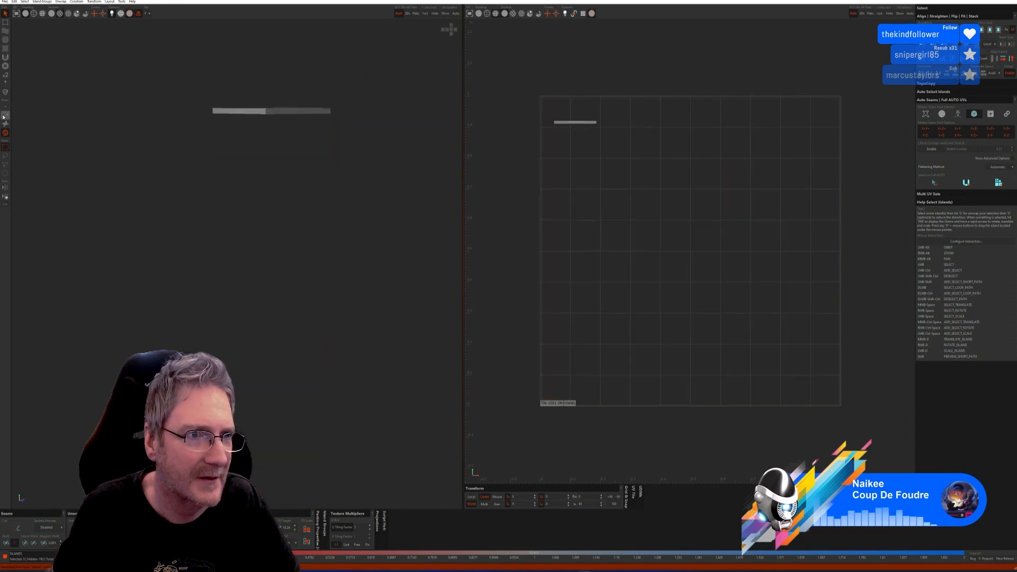
click(962, 184)
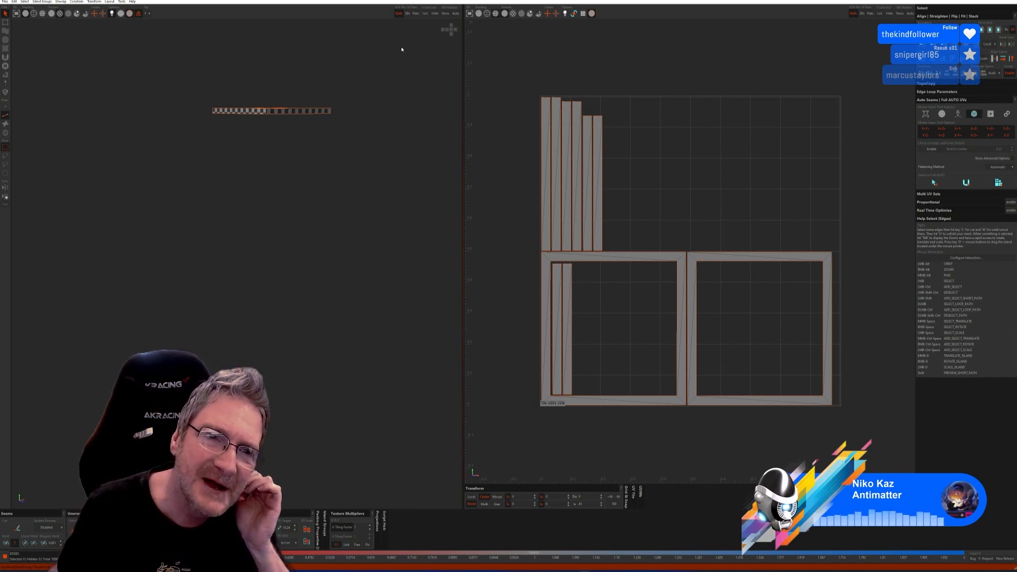
Redisplay the whole pillar and isolate the thin square trim piece sitting on its bottom slab
click(447, 18)
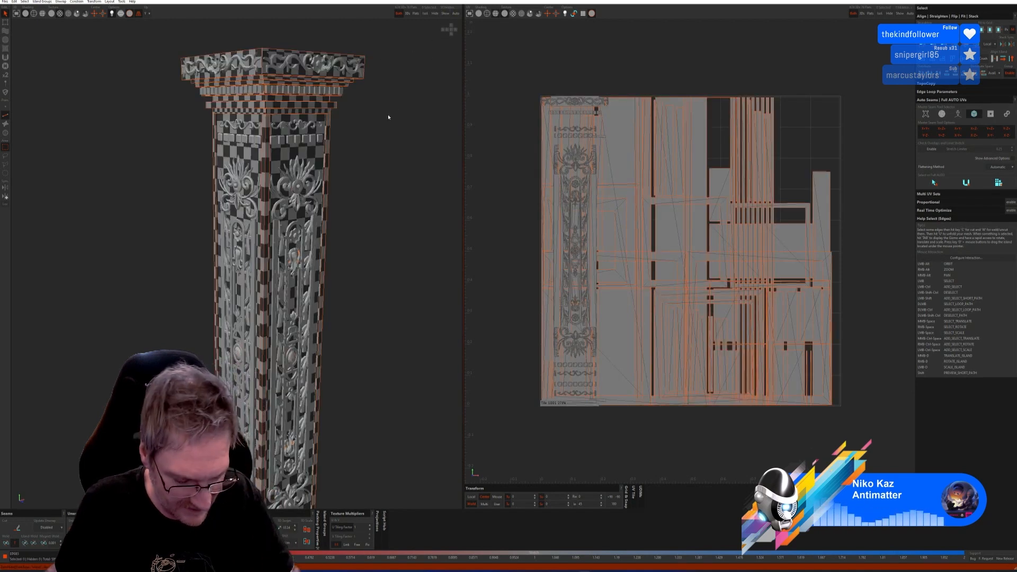
mouse_move(368, 160)
alt+mouse_down()
mouse_move(370, 172)
mouse_move(347, 120)
mouse_move(351, 208)
mouse_move(361, 151)
alt+mouse_up()
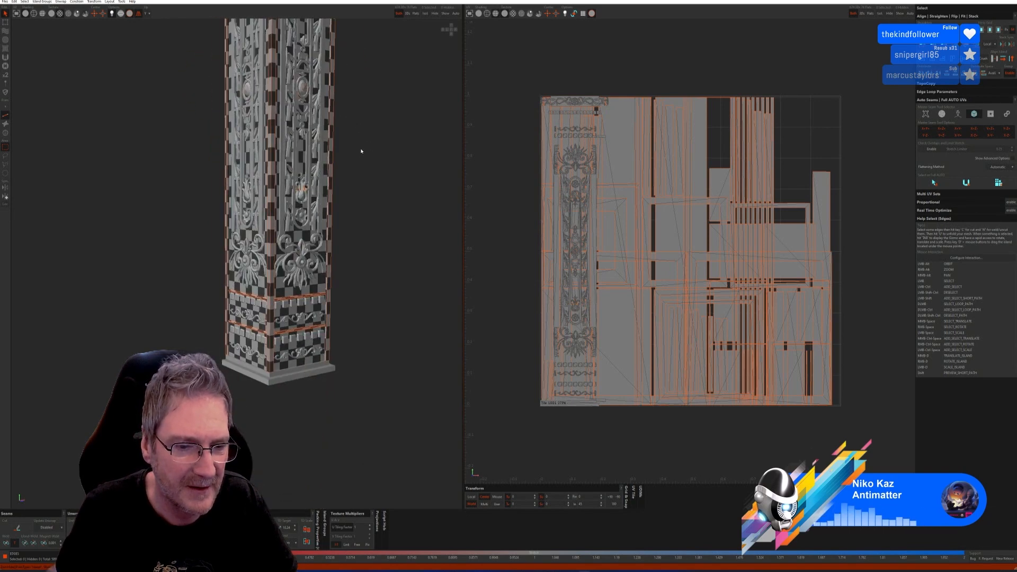
click(6, 133)
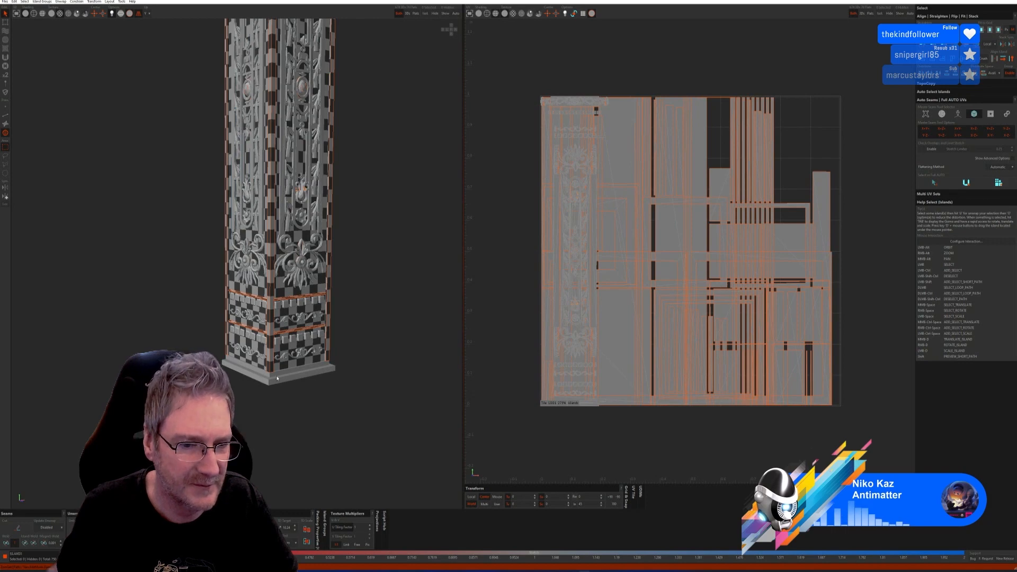
click(297, 369)
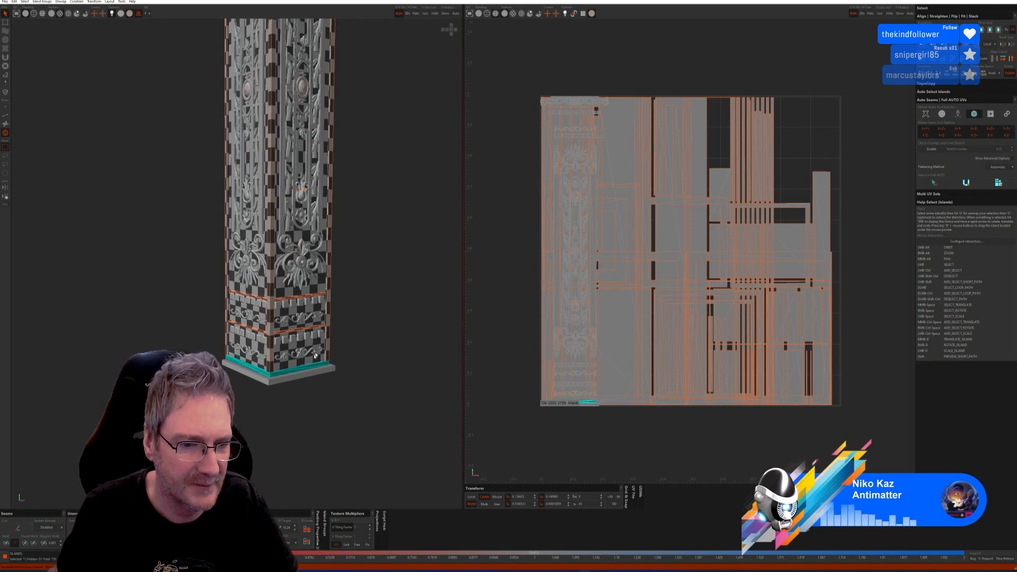
click(425, 13)
Cut the isolated trim piece with automatic seams and unfold it, ending with the whole pillar redisplayed
click(5, 115)
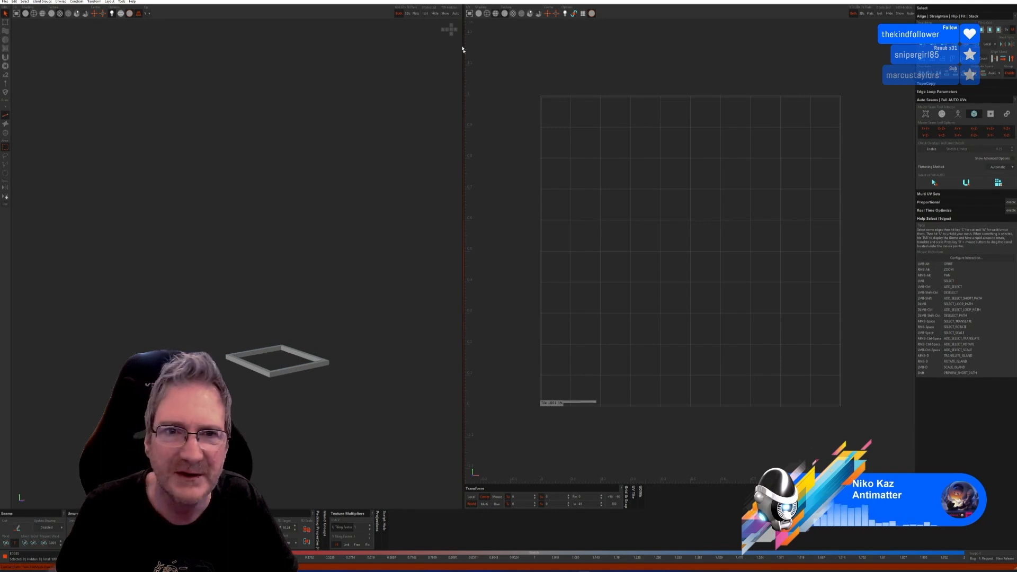
click(934, 182)
click(966, 183)
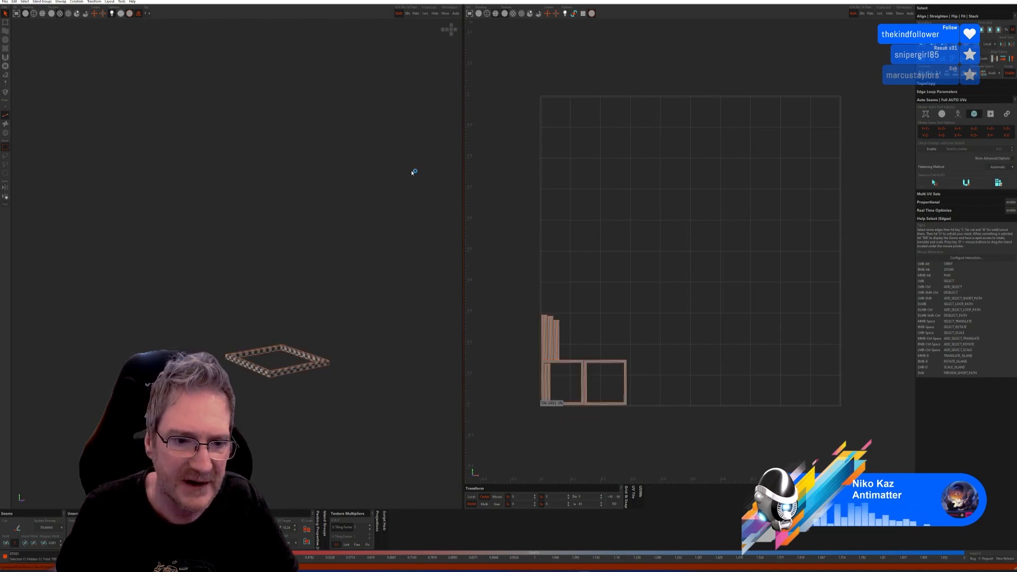
click(446, 13)
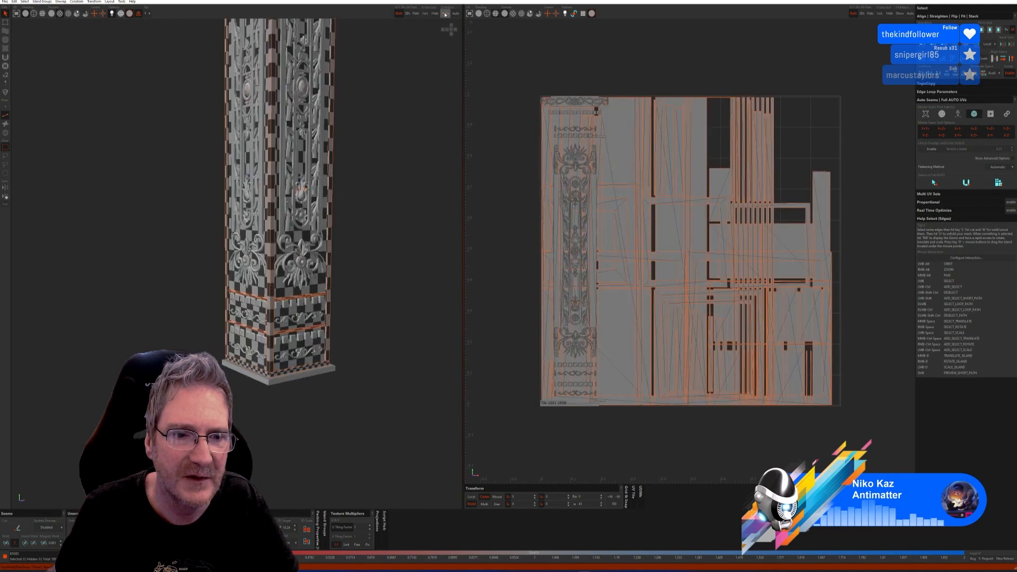
Unwrap the pillar's bottom slab in isolation with automatic seams, and redisplay the whole pillar
click(5, 132)
click(268, 382)
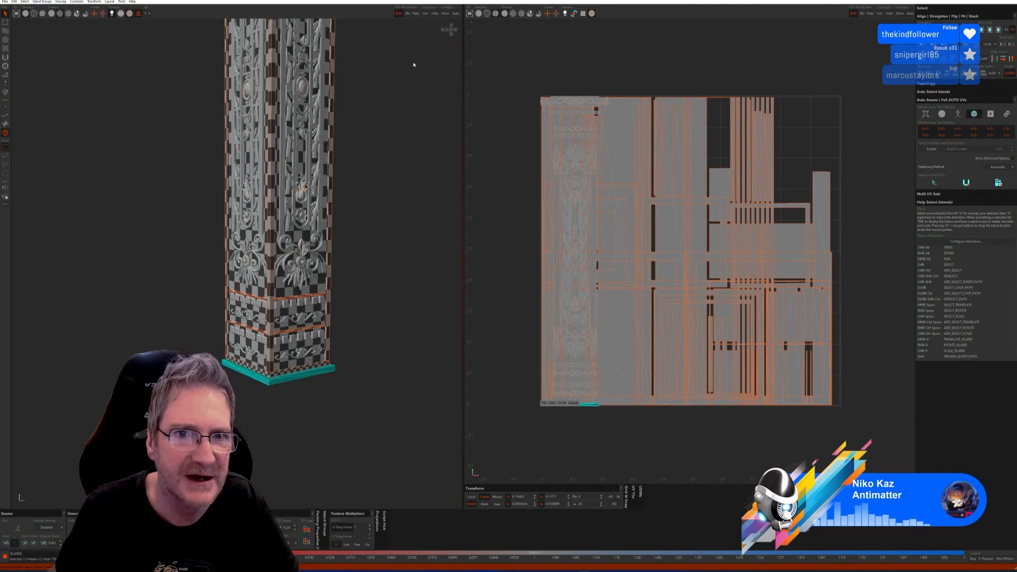
click(425, 13)
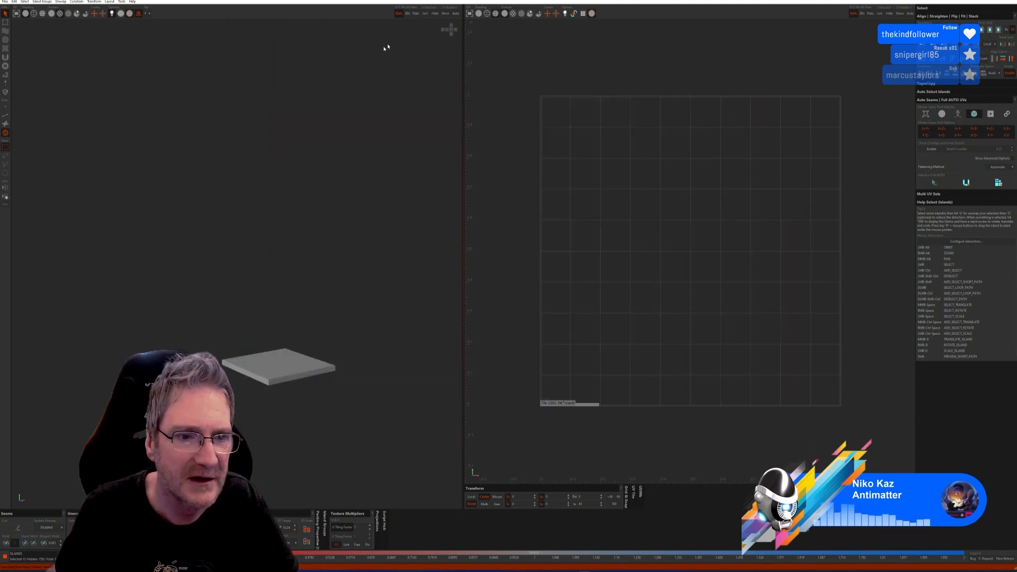
click(5, 115)
click(966, 183)
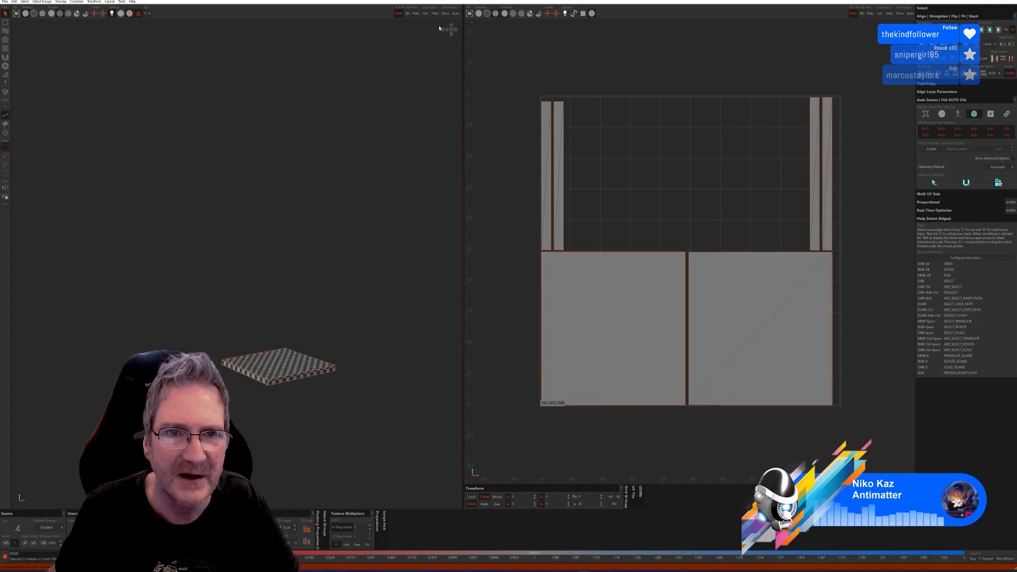
click(444, 14)
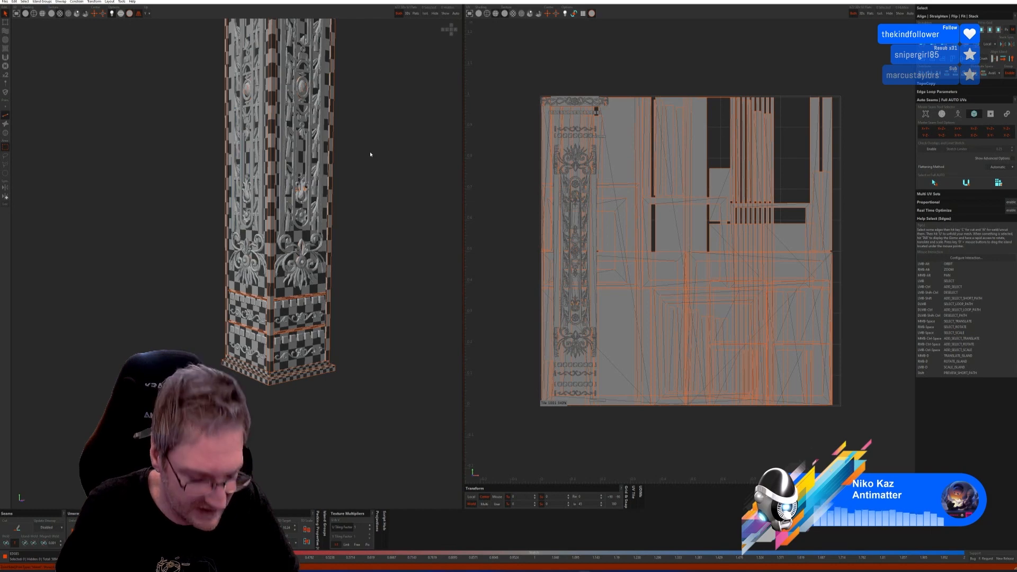
Examine the pillar's capital and shaft from several sides for parts that are not unwrapped yet
scroll(371, 154, down, 1)
alt+drag(373, 133, 358, 183)
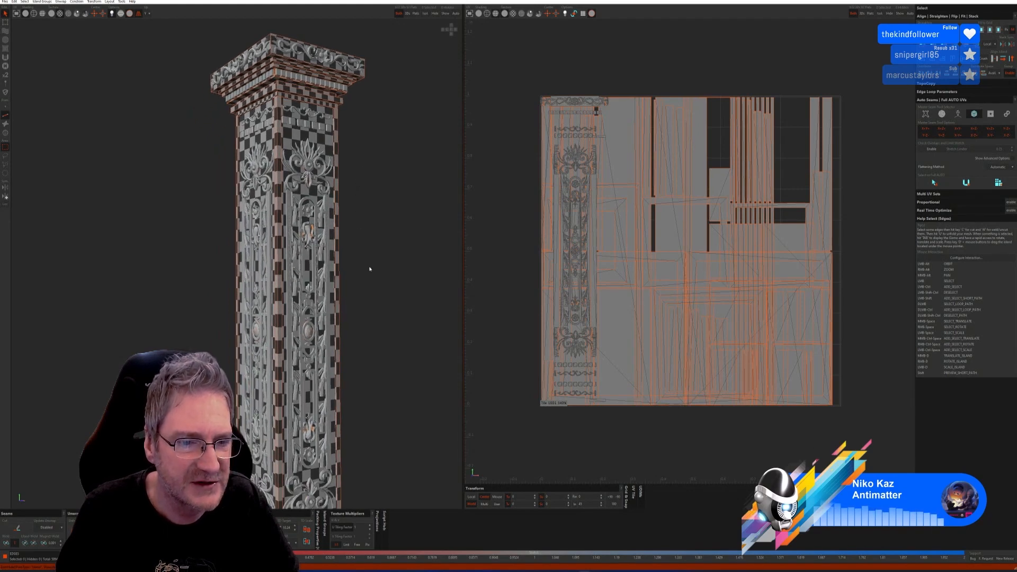
alt+drag(370, 270, 361, 212)
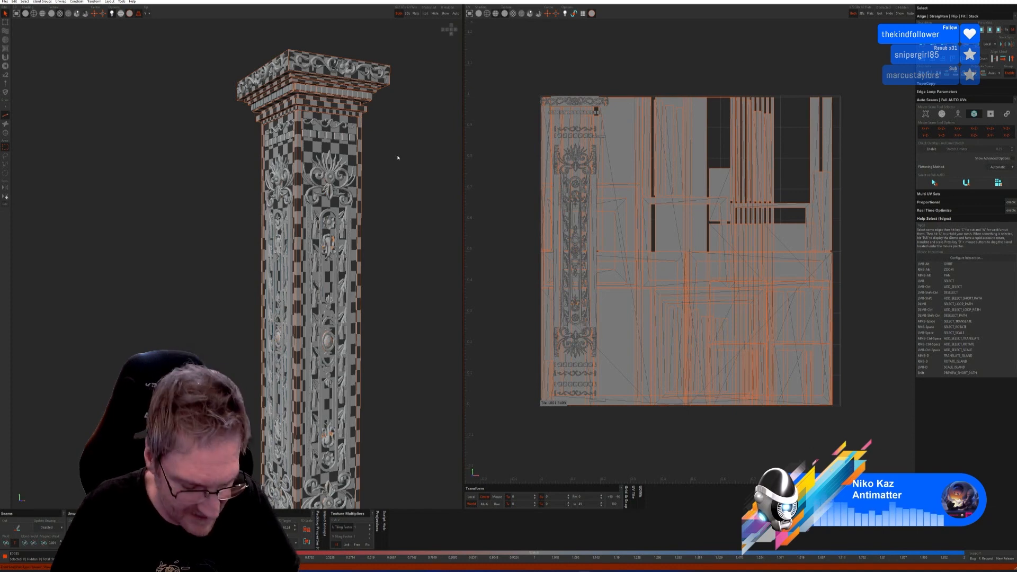
alt+drag(398, 183, 286, 191)
scroll(411, 127, up, 3)
scroll(145, 151, up, 5)
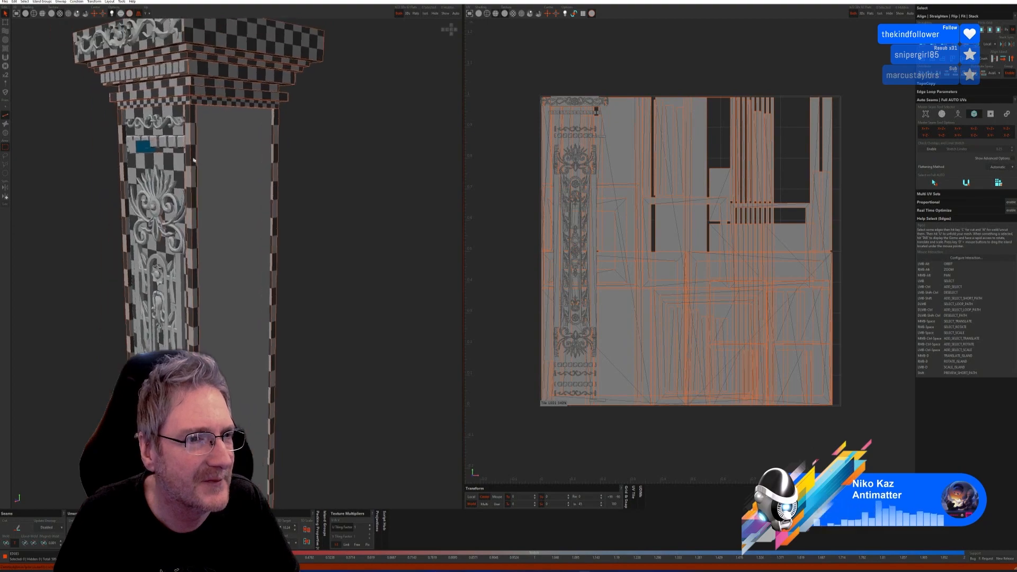
mouse_move(145, 151)
alt+mouse_down()
mouse_move(141, 159)
mouse_move(142, 139)
mouse_move(151, 168)
mouse_move(133, 148)
mouse_move(142, 160)
mouse_move(154, 151)
mouse_move(178, 159)
mouse_move(159, 155)
mouse_move(142, 180)
mouse_move(154, 157)
alt+mouse_up()
scroll(159, 158, down, 5)
scroll(160, 162, down, 5)
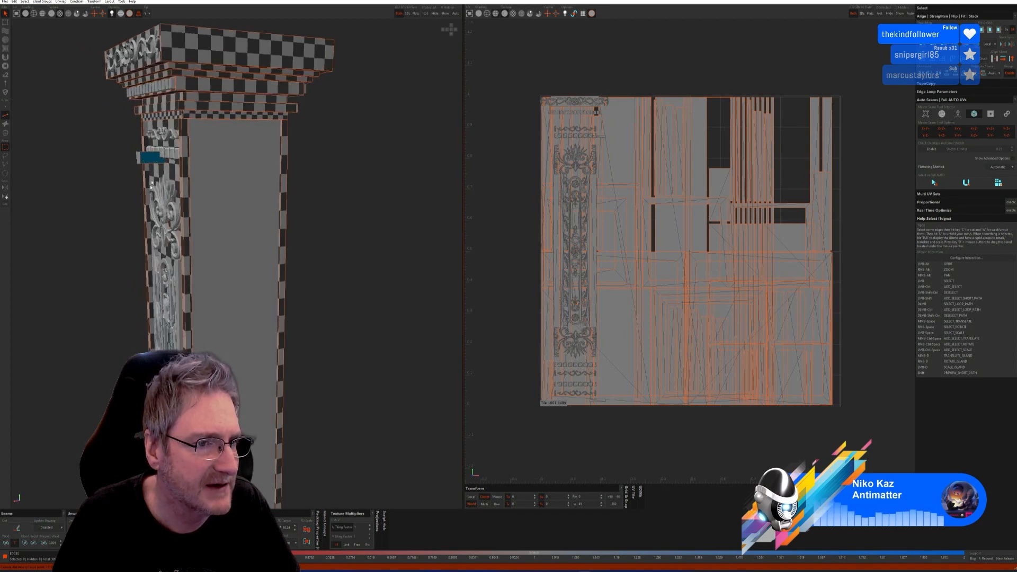
Unwrap and pack the block protruding from the upper shaft in isolation, and redisplay the whole pillar
alt+drag(152, 183, 235, 176)
scroll(235, 178, up, 3)
click(8, 134)
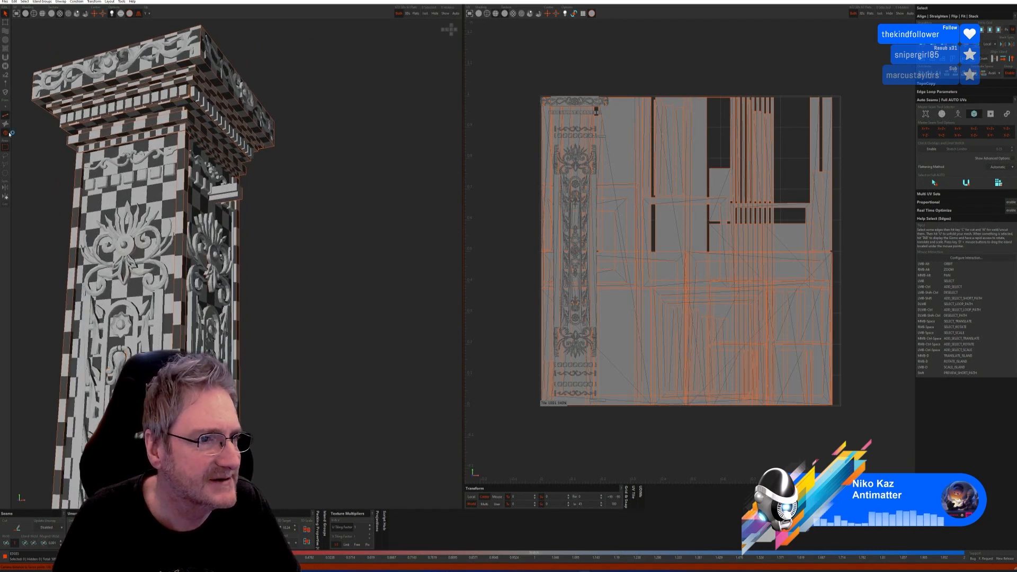
click(225, 191)
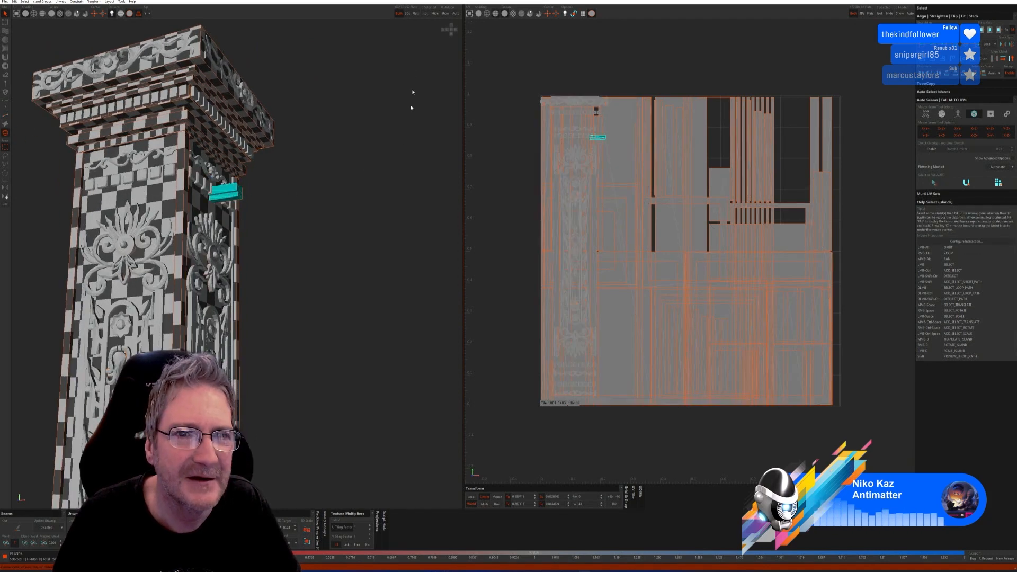
click(425, 13)
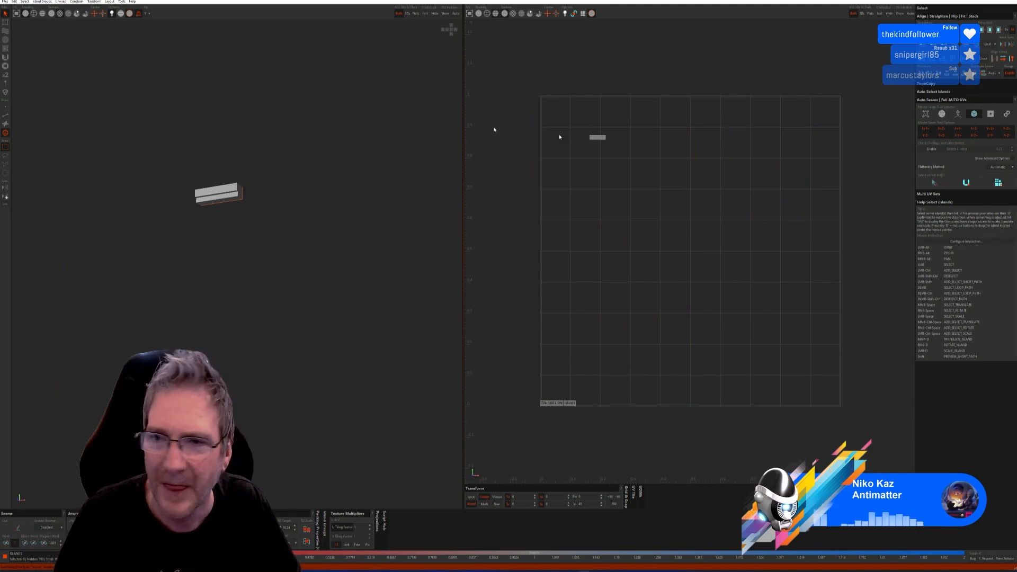
click(5, 114)
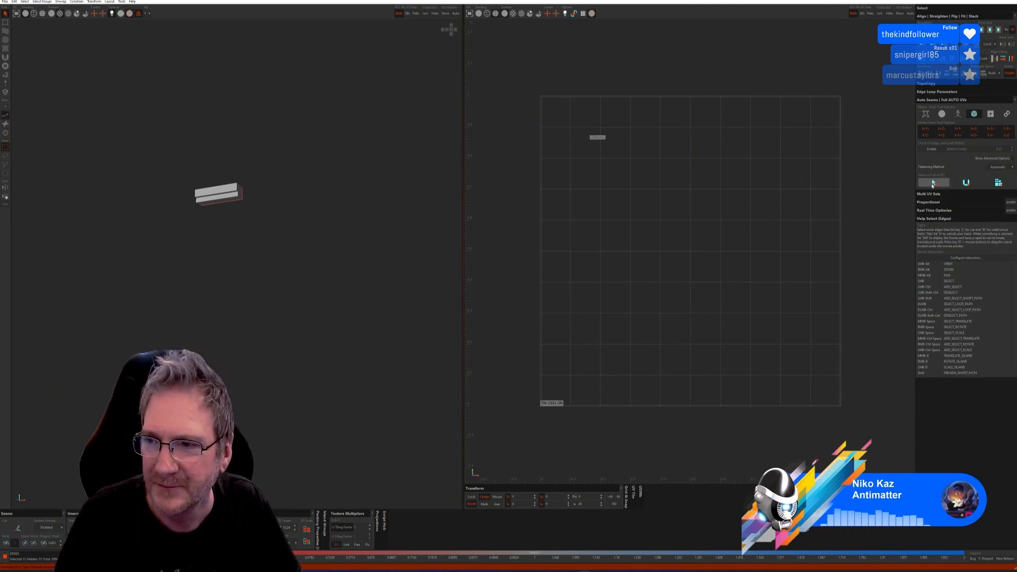
click(999, 183)
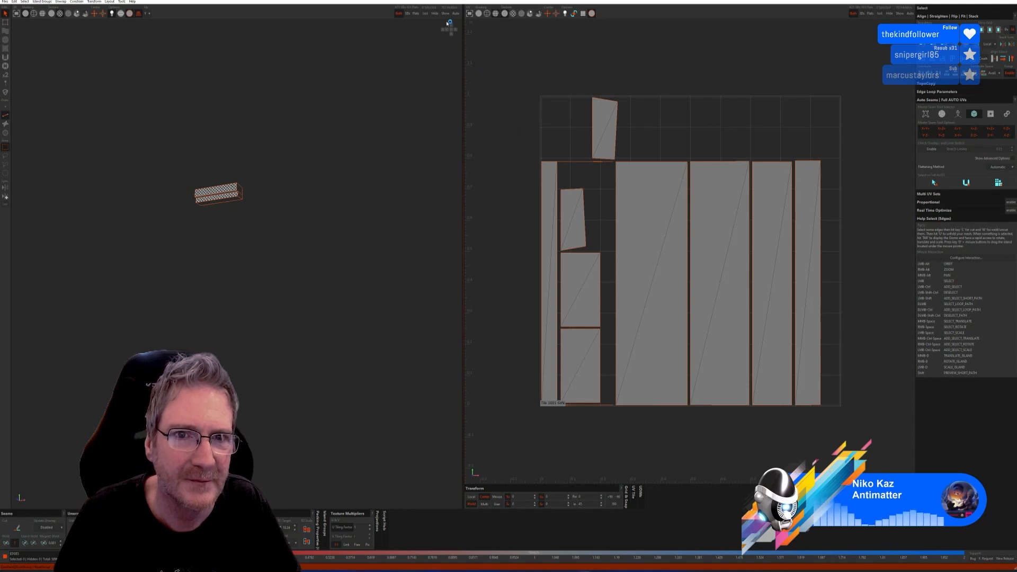
click(446, 13)
Select the islands of the small dentil blocks running along the front and side of the capital
alt+drag(291, 255, 283, 261)
alt+middle_drag(288, 255, 322, 235)
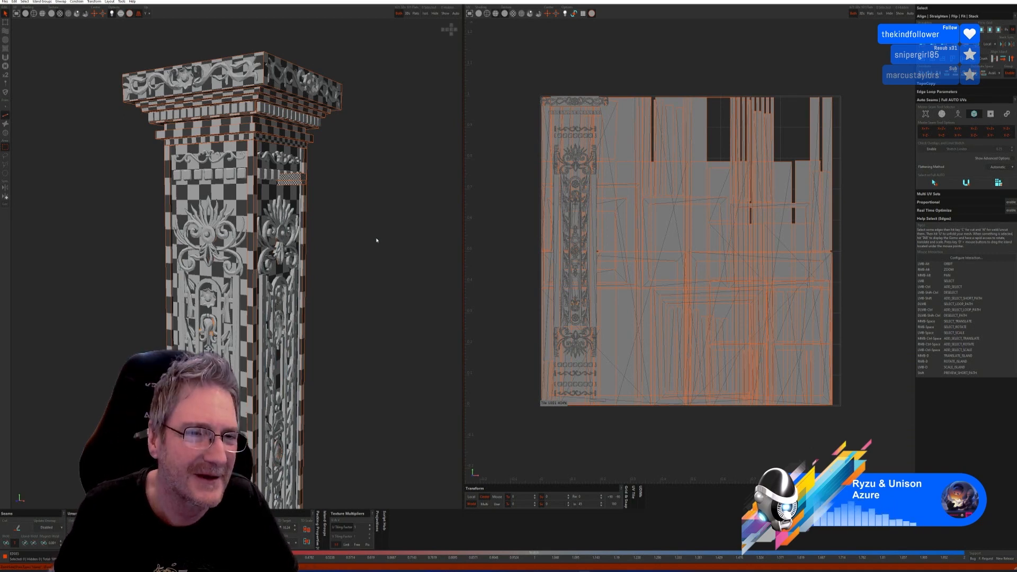
alt+middle_drag(336, 186, 353, 206)
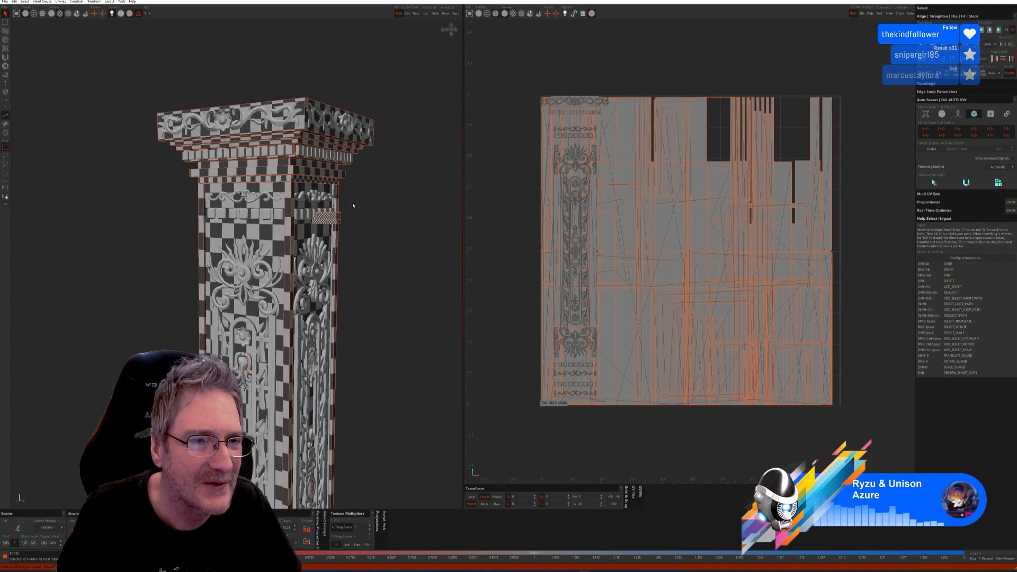
click(6, 133)
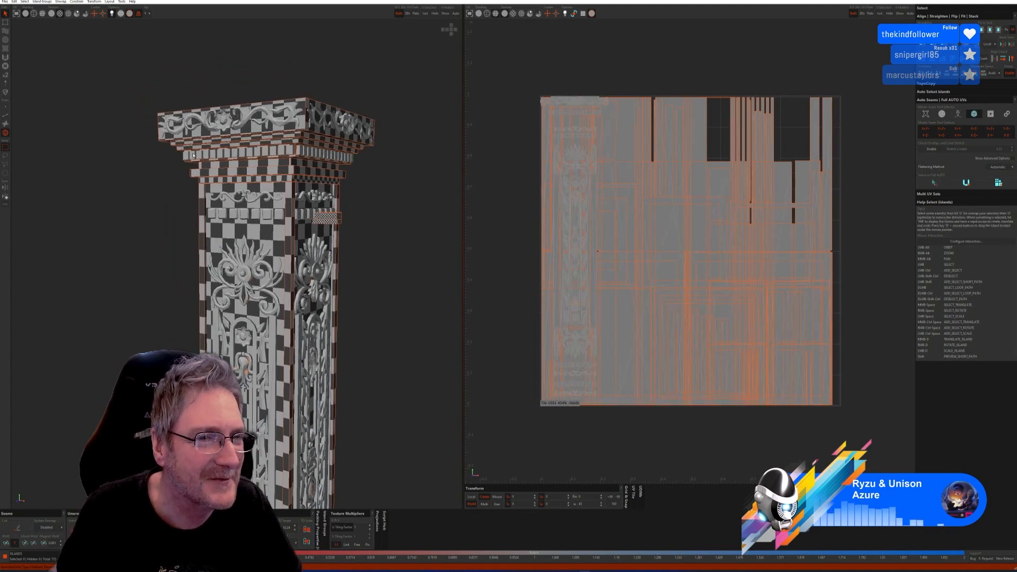
scroll(189, 154, up, 2)
drag(188, 157, 350, 151)
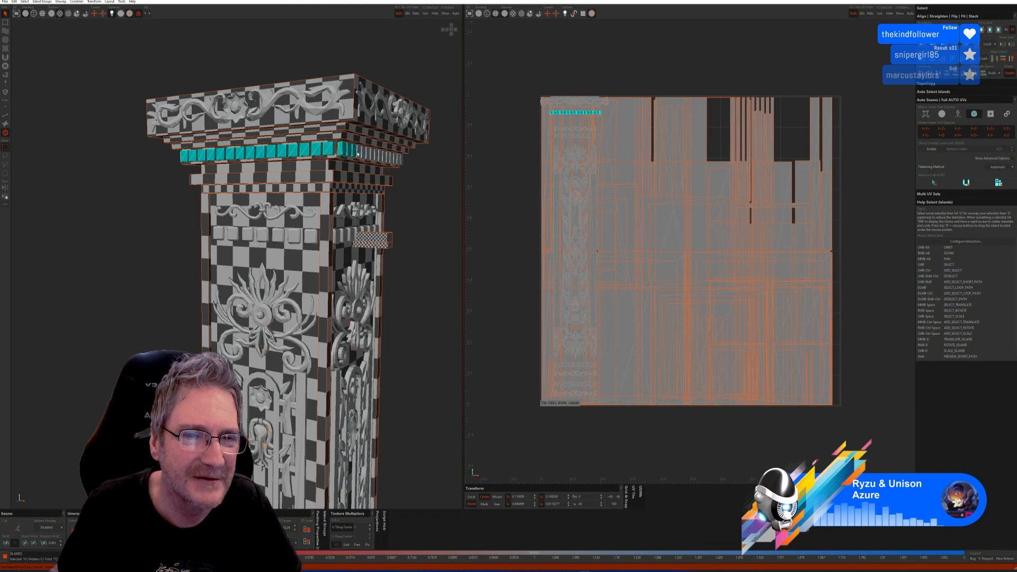
scroll(404, 150, up, 3)
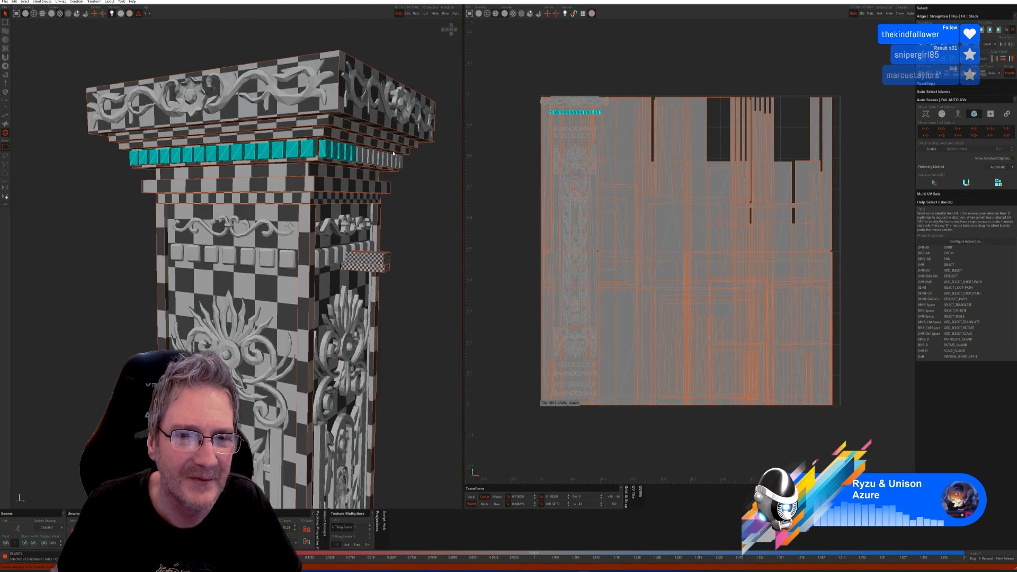
drag(348, 156, 404, 166)
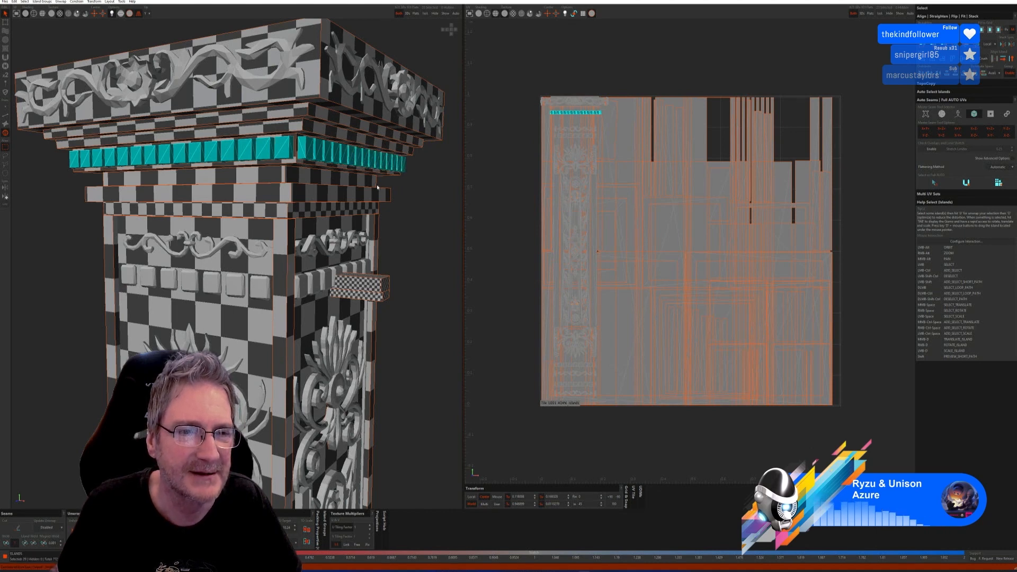
scroll(377, 187, down, 3)
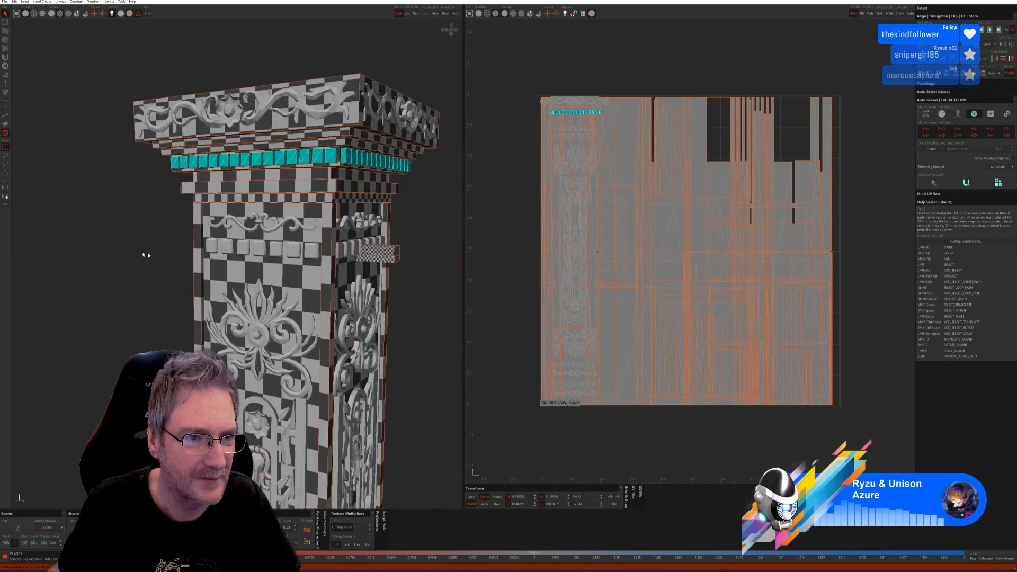
mouse_move(143, 255)
alt+mouse_down()
mouse_move(286, 178)
mouse_move(106, 177)
alt+mouse_up()
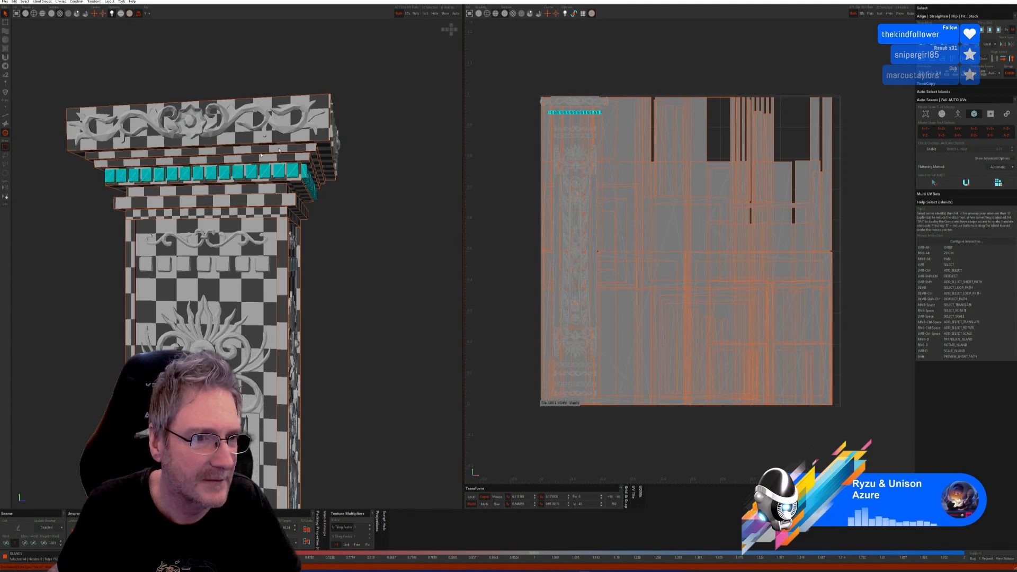
Unwrap and pack the selected dentil blocks in isolation using automatic seams, and redisplay the whole pillar
click(425, 13)
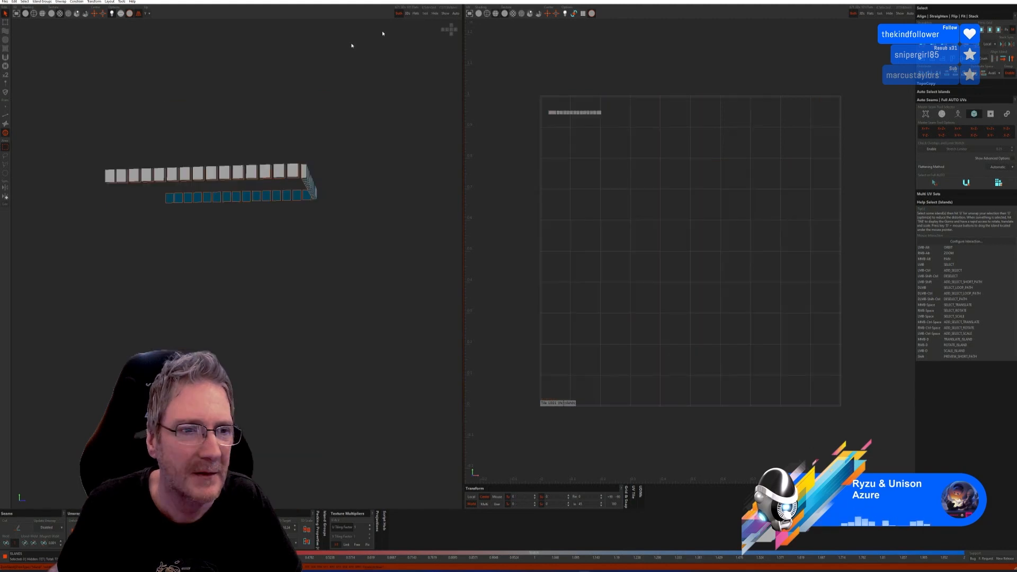
click(5, 114)
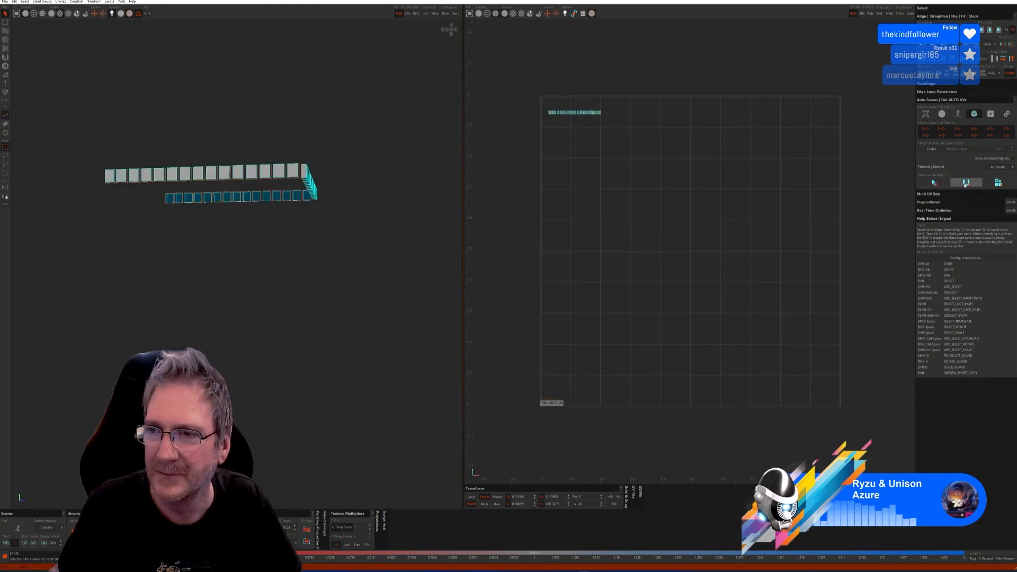
click(1000, 183)
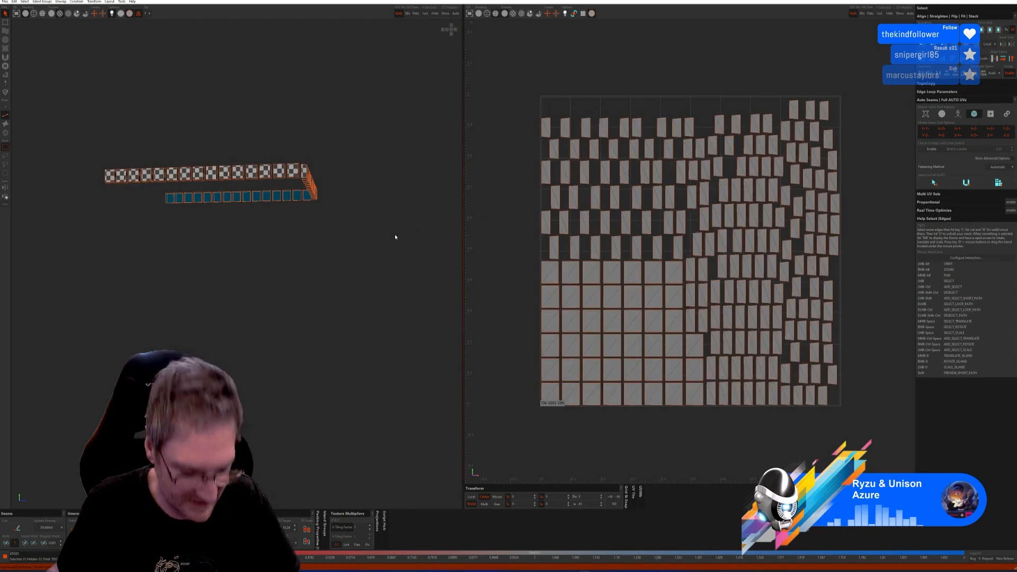
alt+drag(395, 236, 286, 234)
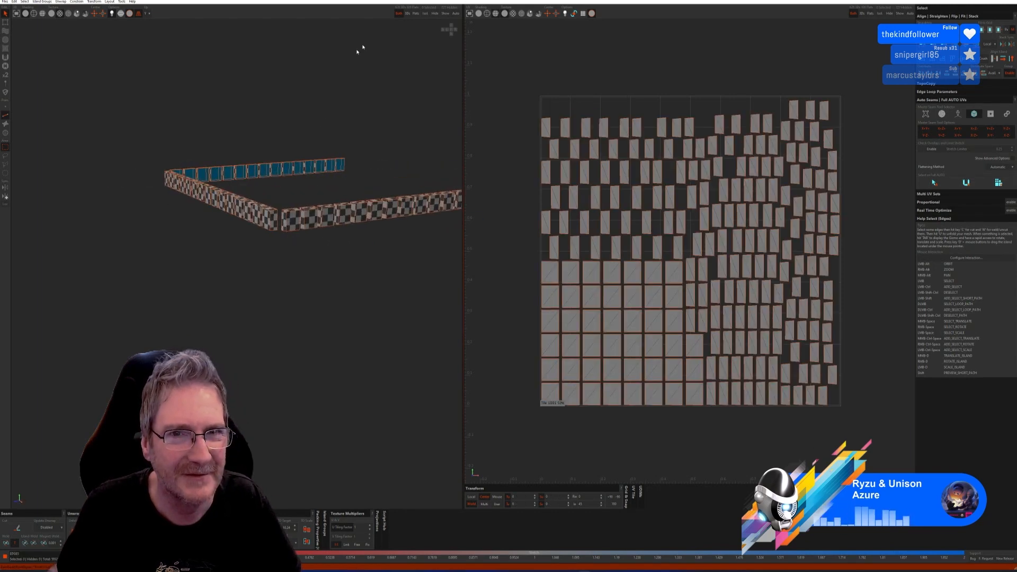
click(445, 14)
scroll(348, 176, down, 3)
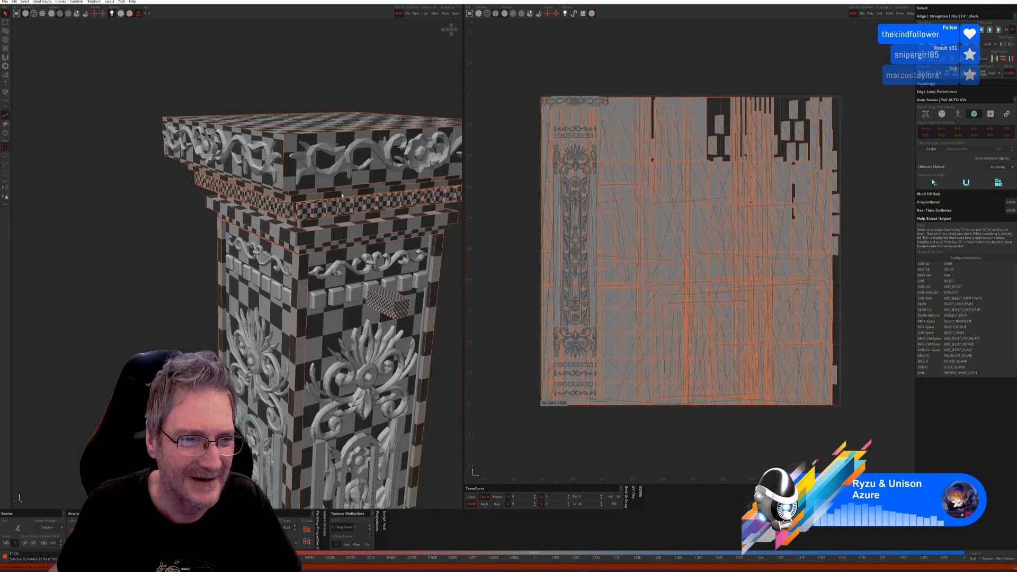
alt+drag(348, 175, 346, 240)
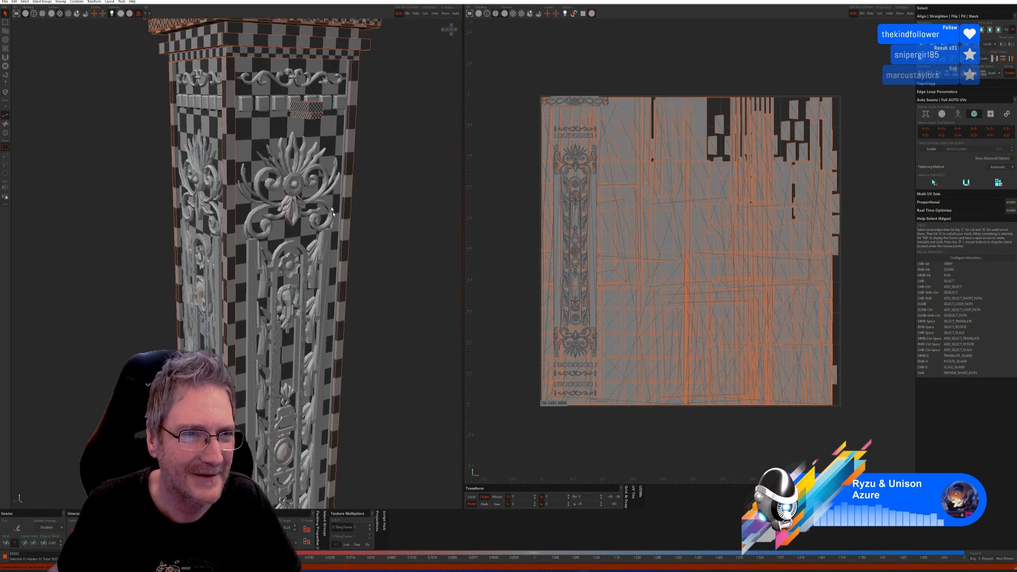
alt+drag(223, 126, 201, 158)
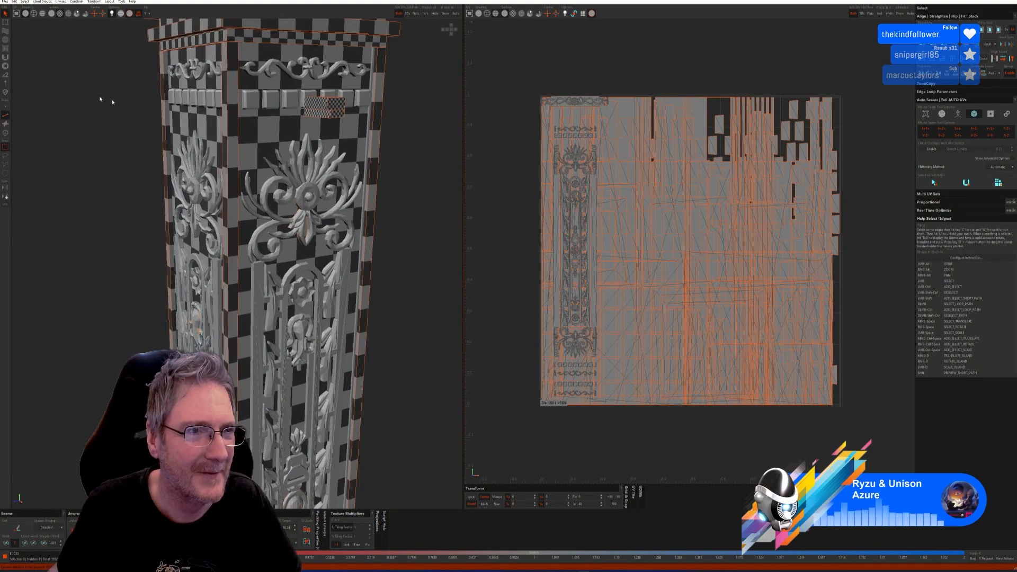
Select the islands of the square blocks in the row across the front and side of the upper shaft
click(5, 133)
click(263, 101)
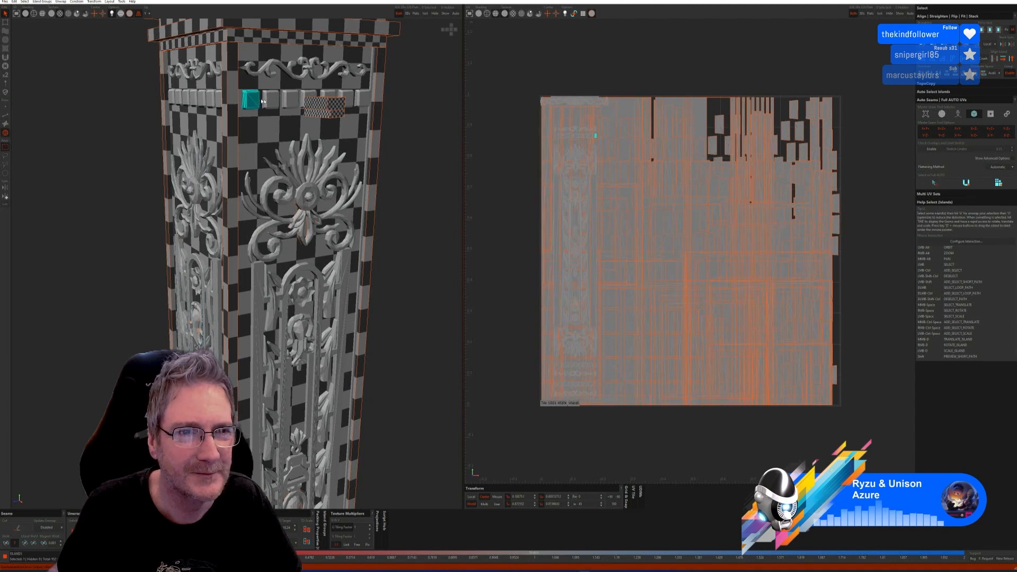
drag(263, 101, 366, 98)
mouse_move(268, 241)
alt+mouse_down()
mouse_move(298, 243)
mouse_move(260, 212)
mouse_move(345, 152)
mouse_move(326, 133)
mouse_move(241, 142)
mouse_move(145, 126)
mouse_move(258, 173)
alt+mouse_up()
click(365, 130)
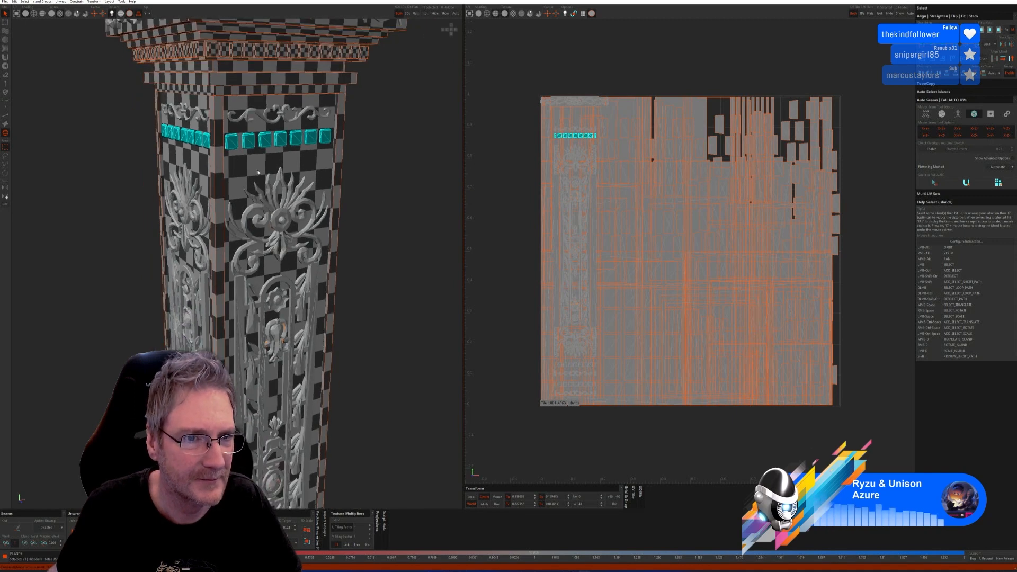
scroll(262, 174, down, 3)
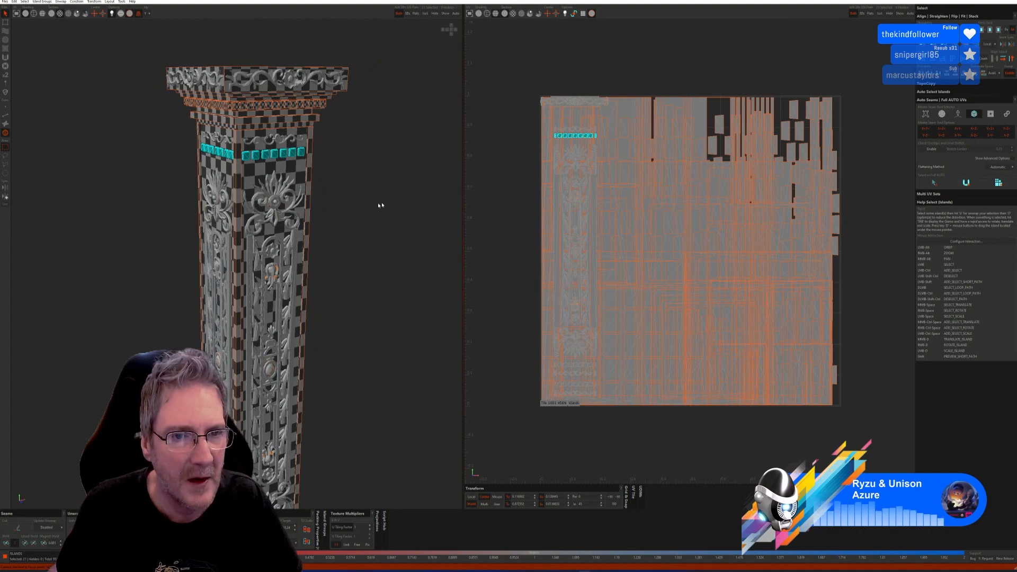
mouse_move(380, 205)
alt+mouse_down()
mouse_move(261, 195)
mouse_move(288, 159)
mouse_move(381, 195)
alt+mouse_up()
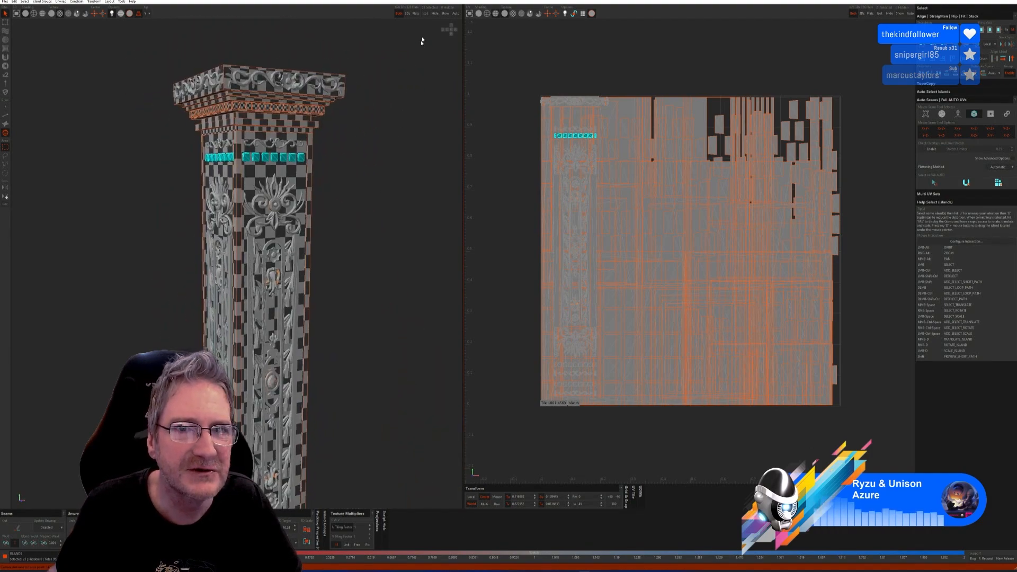
Isolate the upper shaft's square blocks, unwrap and pack them with automatic seams, and redisplay the whole pillar
click(425, 14)
click(5, 116)
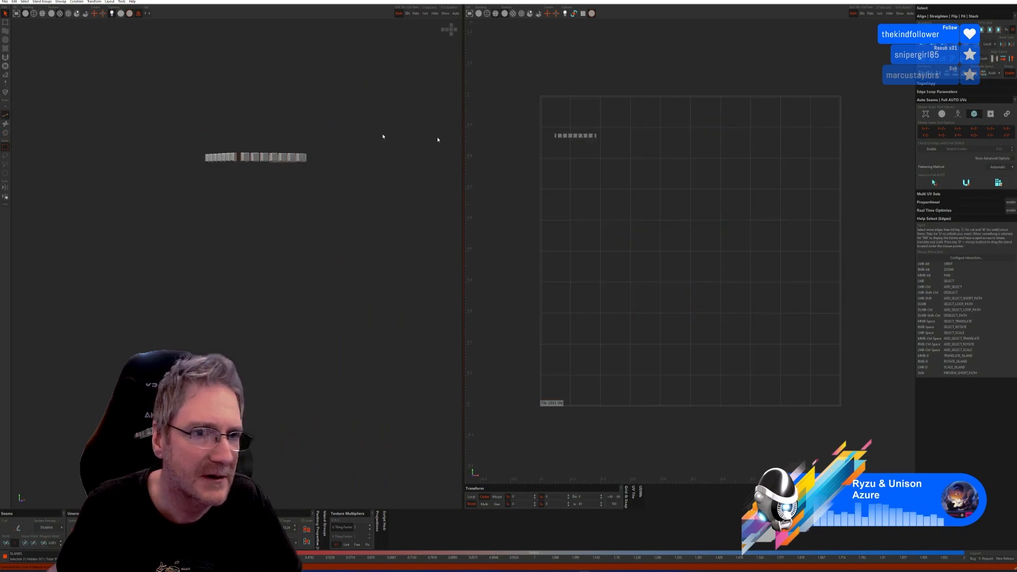
click(935, 183)
click(998, 182)
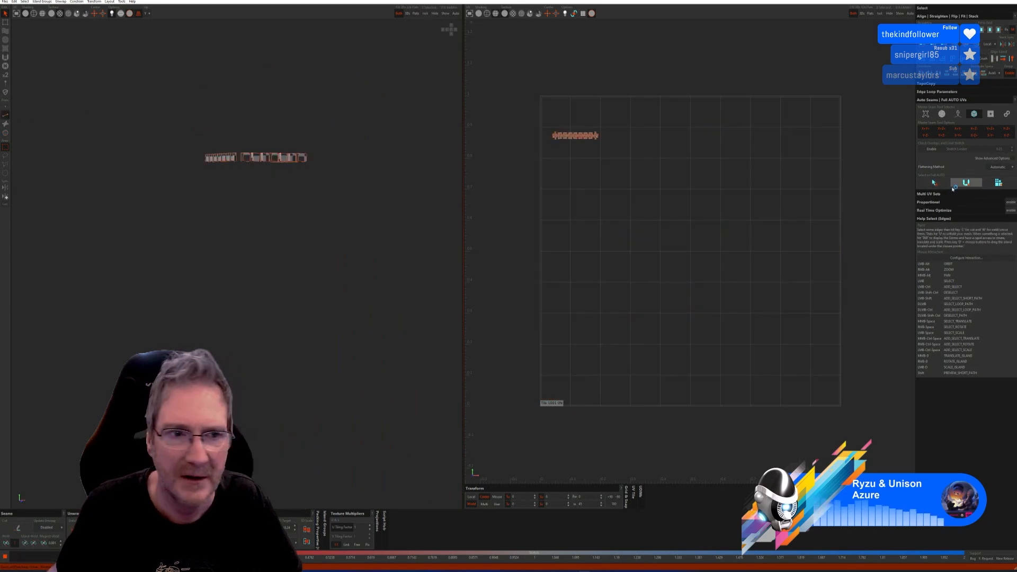
click(445, 14)
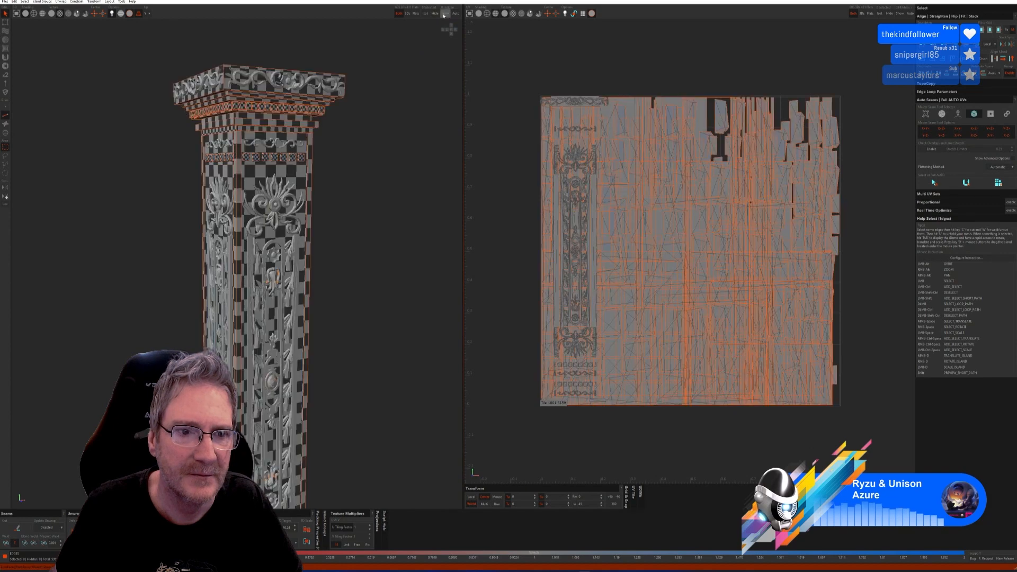
Select the islands of the upper row of square blocks around the pillar's base, on both facing sides
alt+drag(318, 201, 331, 277)
mouse_move(332, 277)
alt+middle_down()
mouse_move(343, 196)
mouse_move(343, 265)
alt+middle_up()
scroll(309, 309, up, 4)
scroll(309, 308, up, 2)
alt+drag(248, 322, 294, 325)
click(8, 134)
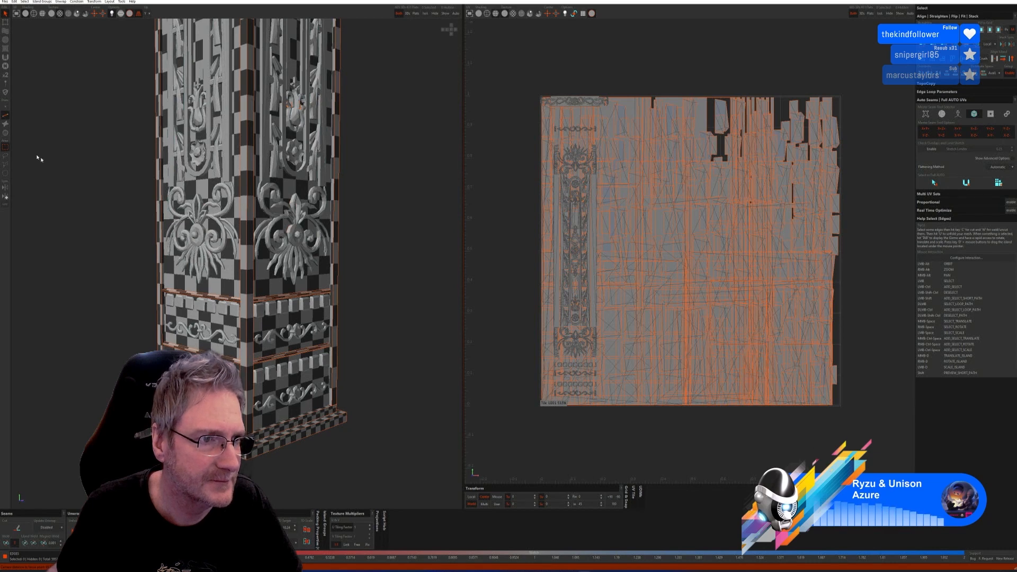
mouse_move(164, 306)
mouse_down()
mouse_move(320, 303)
mouse_move(281, 317)
mouse_up()
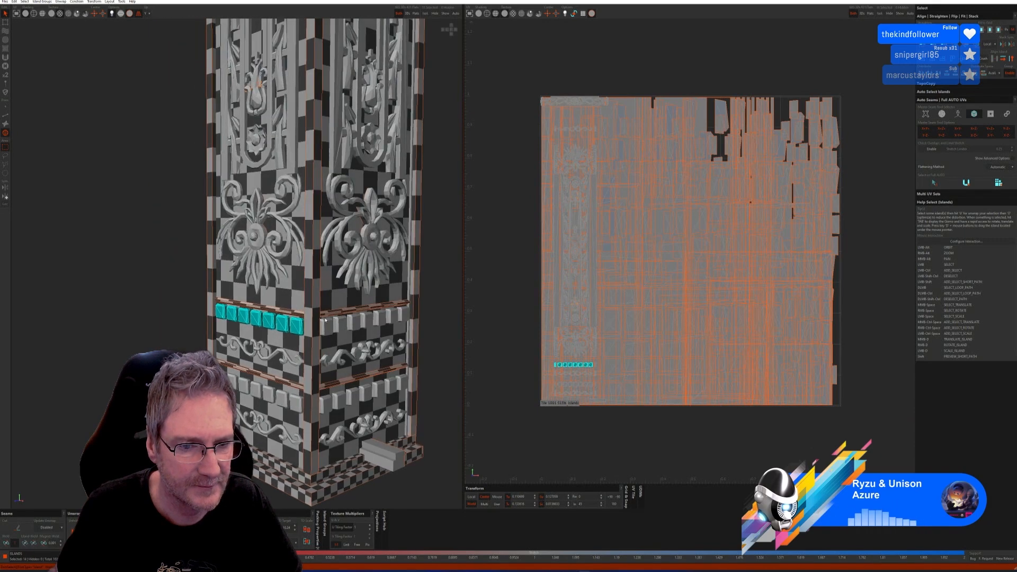
ctrl+click(324, 323)
ctrl+click(339, 325)
ctrl+drag(351, 326, 405, 318)
scroll(351, 313, down, 3)
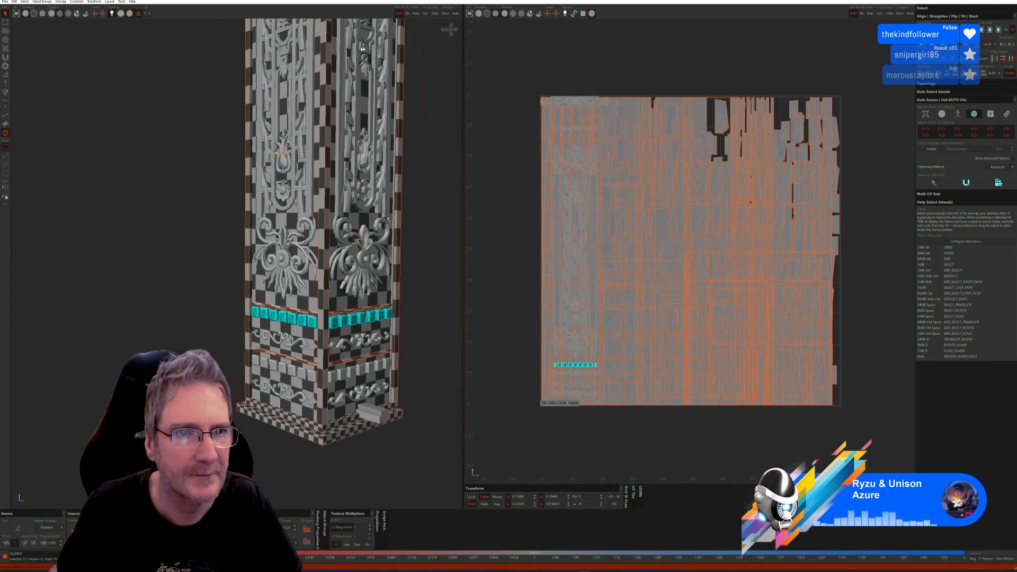
Unwrap and pack the base's upper row of blocks in isolation with automatic seams, and redisplay the whole pillar
click(438, 14)
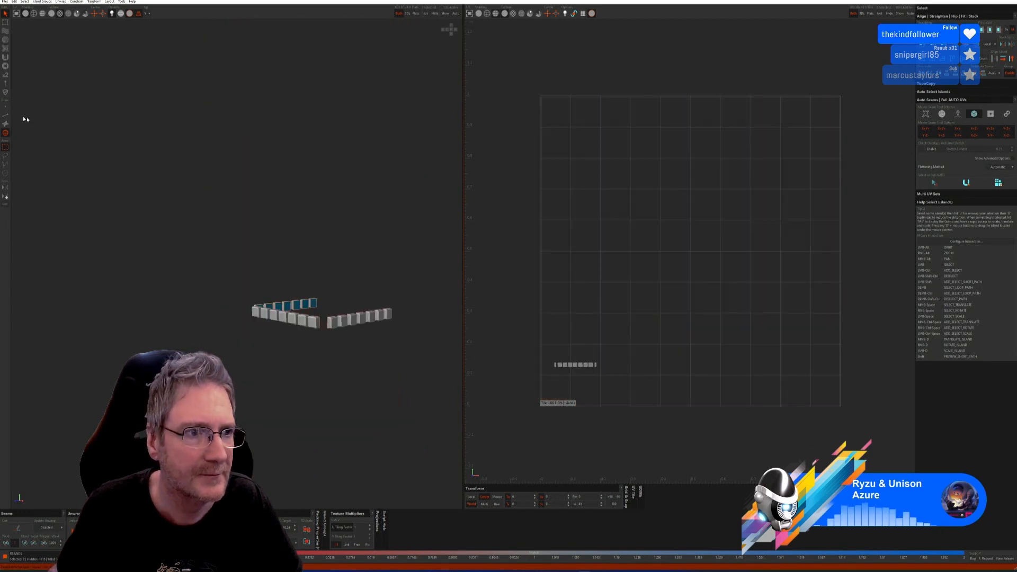
click(5, 115)
click(934, 183)
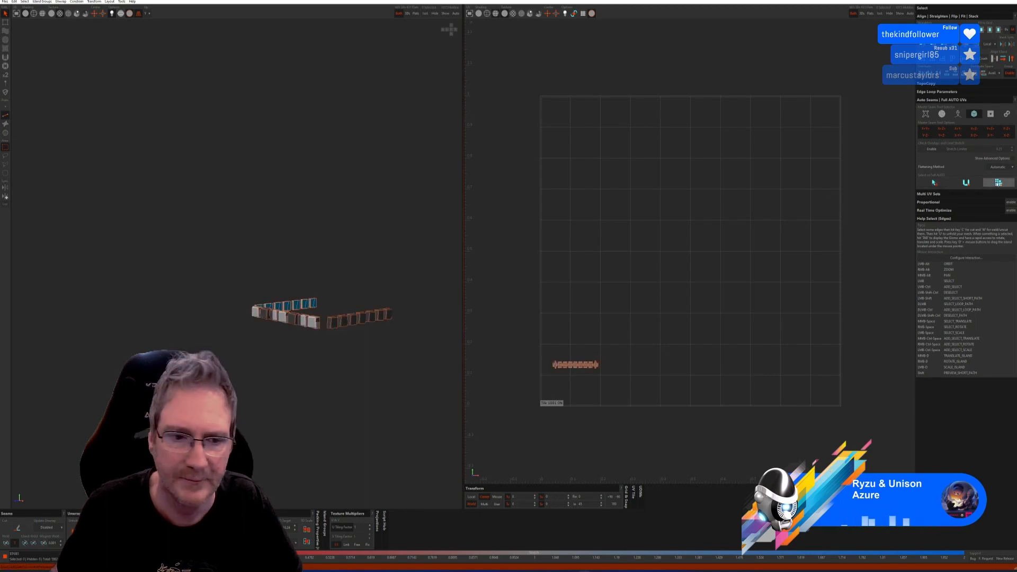
click(998, 183)
click(438, 14)
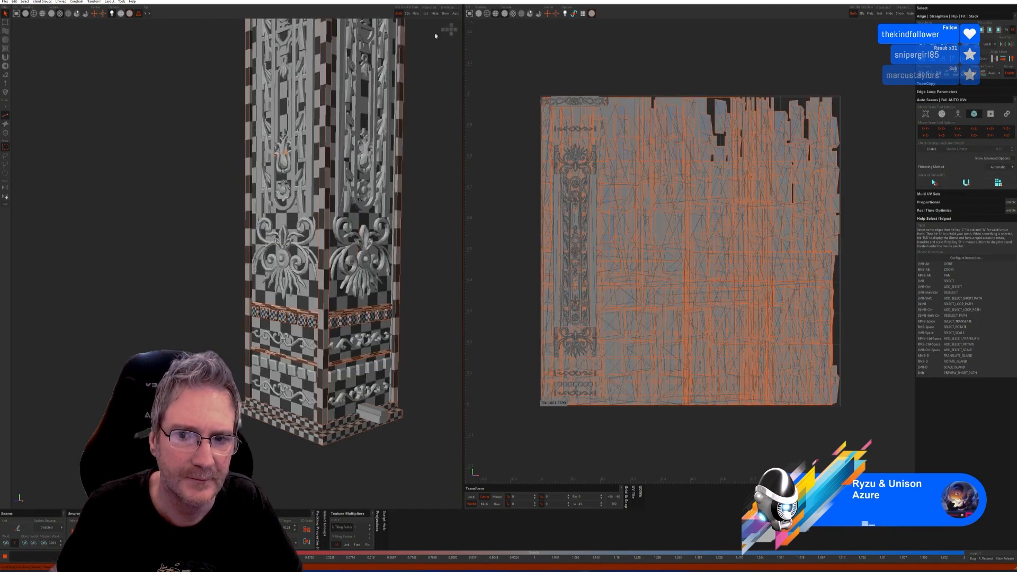
Select the islands of the lower row of square blocks on two adjacent sides of the pillar's base
scroll(371, 392, up, 4)
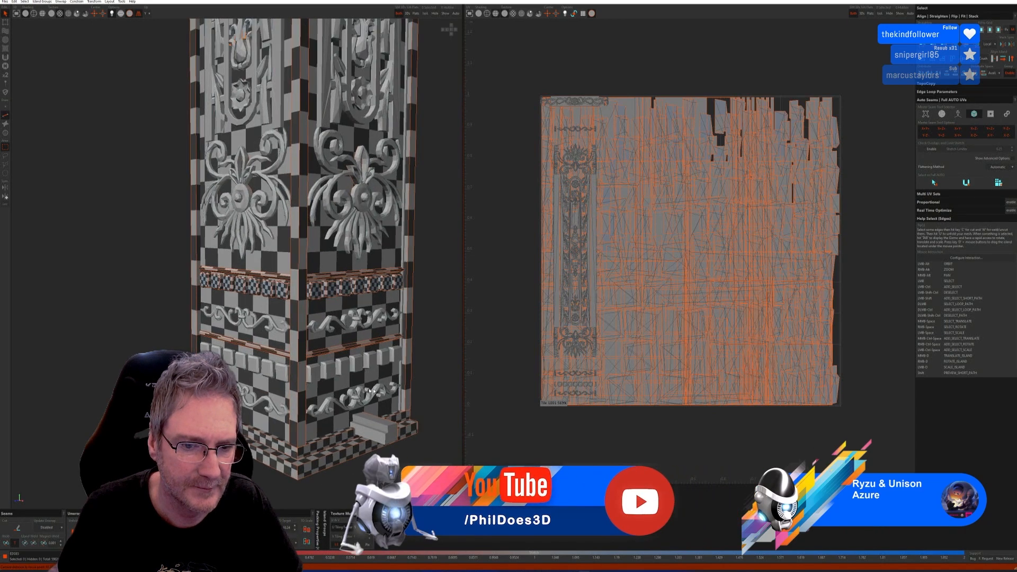
key(F4)
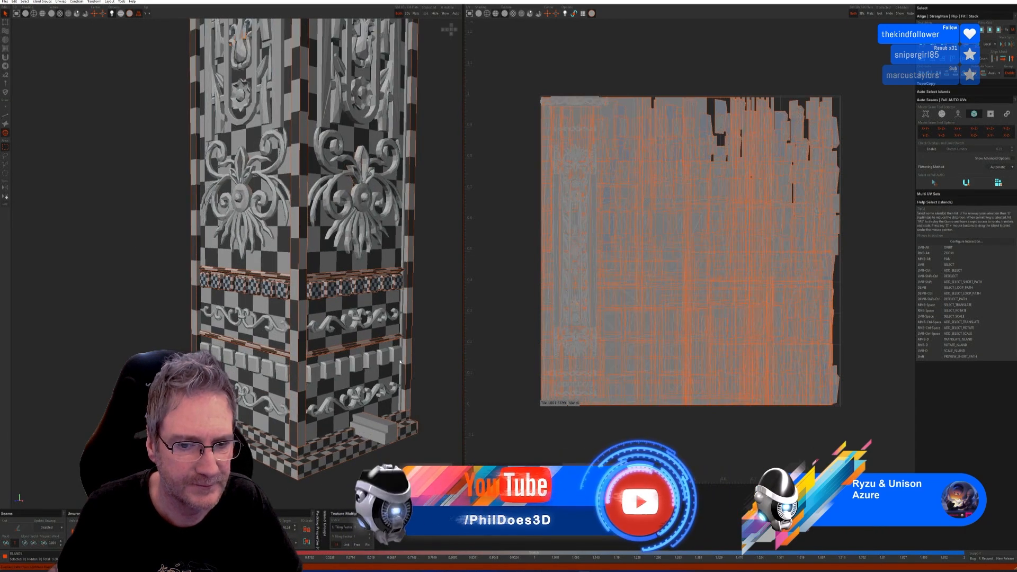
click(397, 357)
ctrl+click(384, 358)
ctrl+click(371, 362)
ctrl+click(357, 365)
ctrl+click(343, 367)
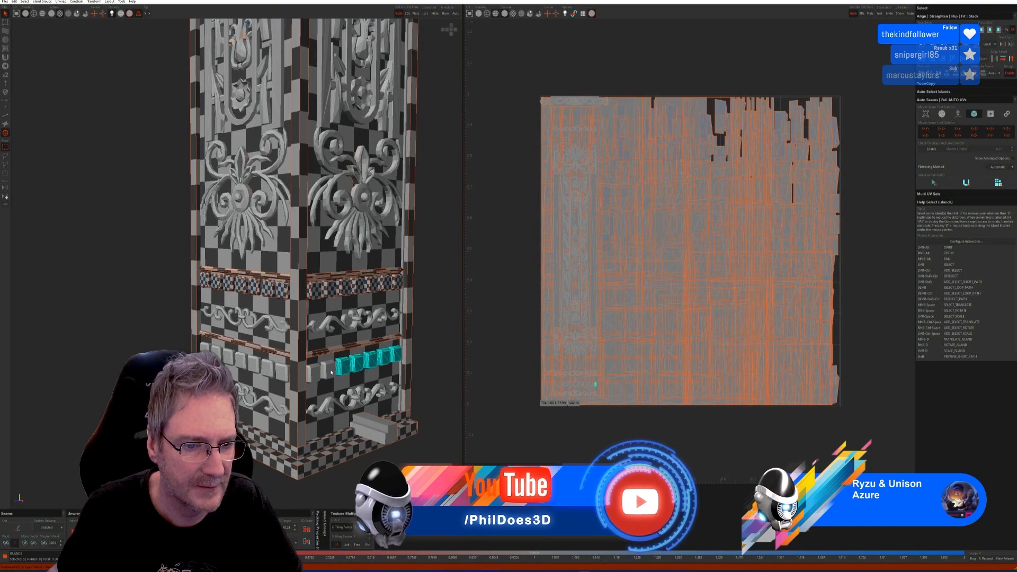
ctrl+click(314, 372)
ctrl+click(282, 372)
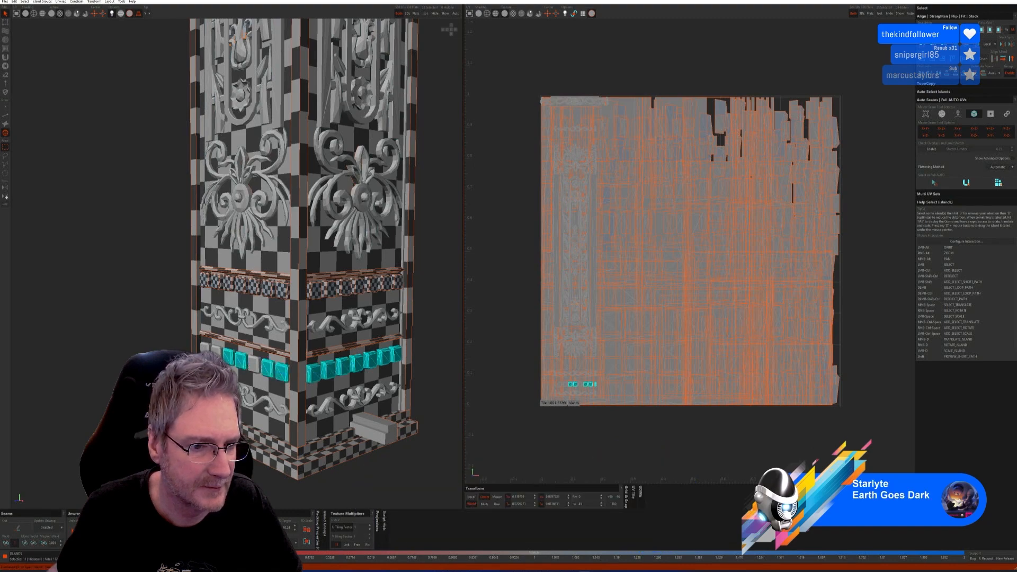
ctrl+click(256, 363)
Add the remaining lower-row blocks on the next side of the pillar's base to the island selection
alt+drag(256, 363, 300, 382)
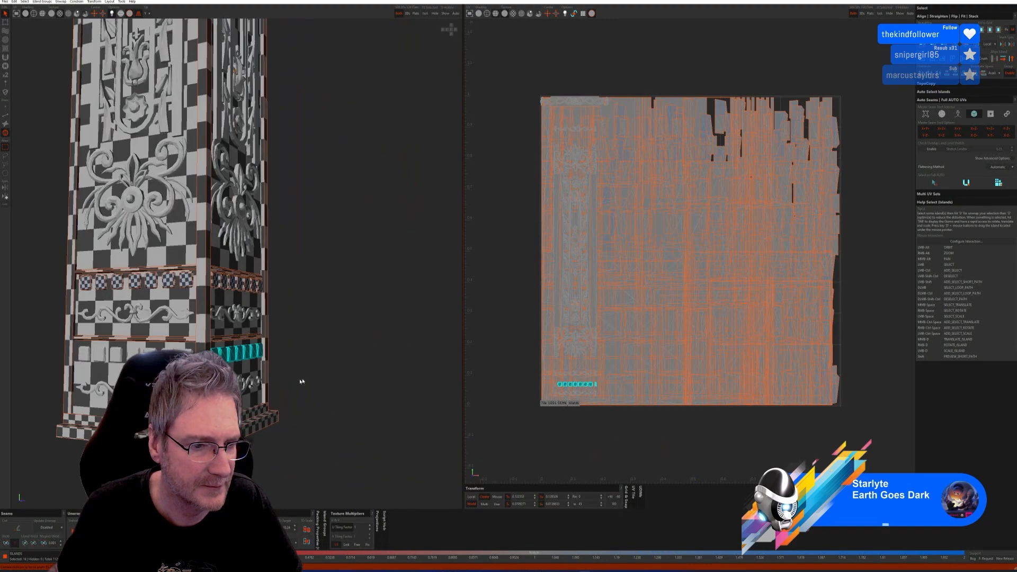
ctrl+click(150, 351)
ctrl+click(134, 354)
ctrl+click(116, 355)
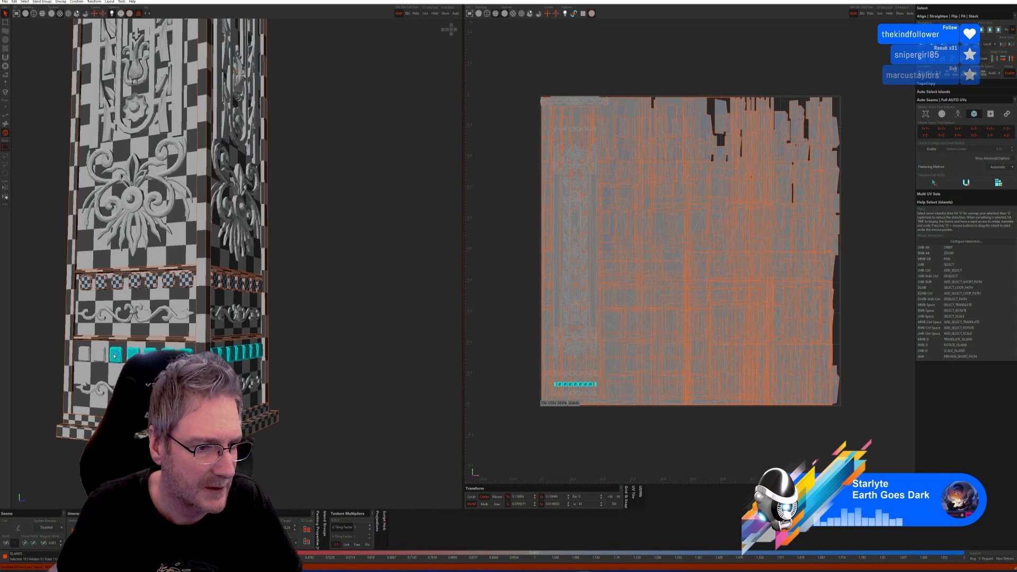
ctrl+click(99, 355)
ctrl+click(85, 354)
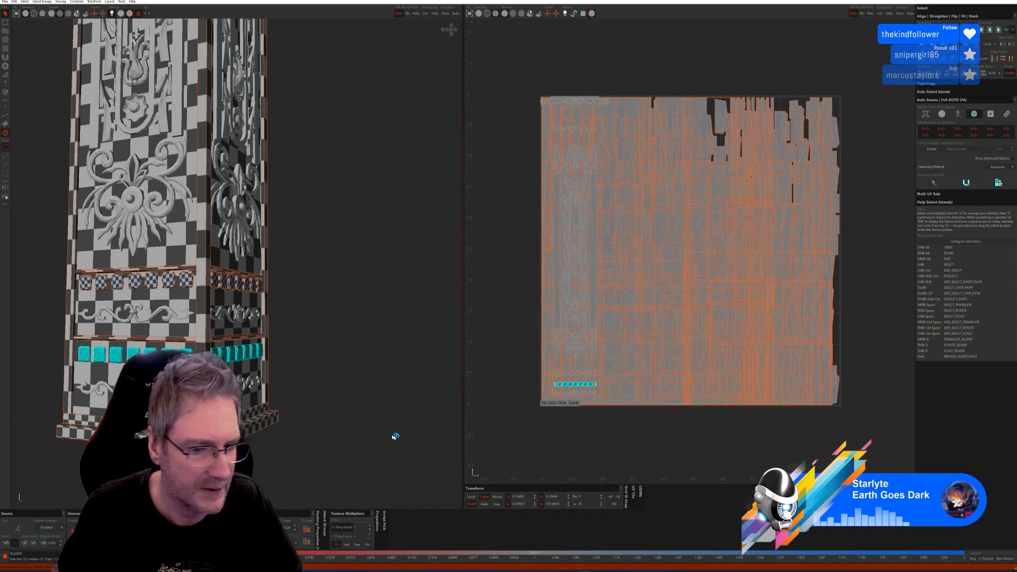
Unwrap and pack the base's lower row of blocks in isolation with automatic seams, and redisplay the whole pillar
click(426, 14)
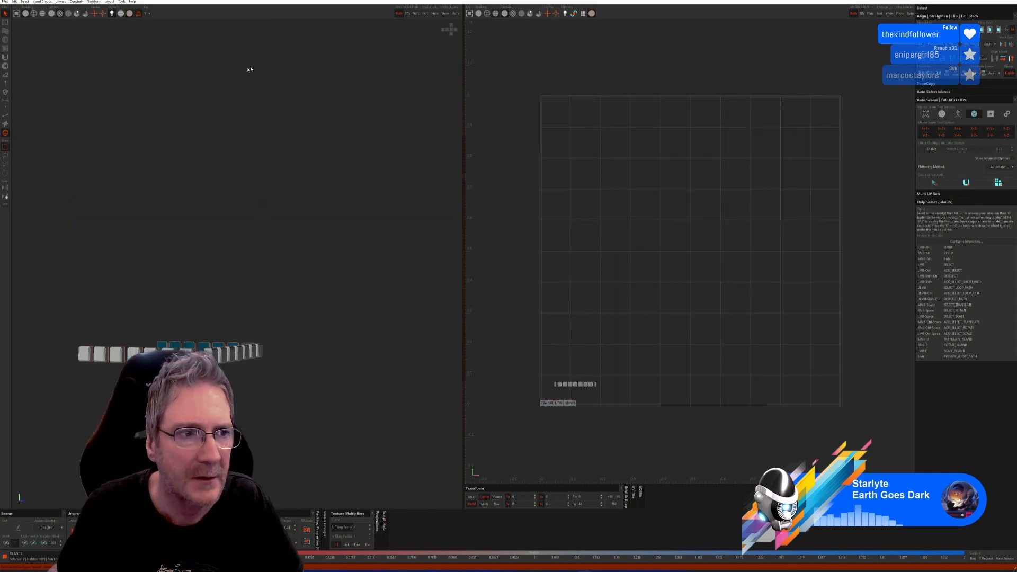
key(F2)
click(940, 181)
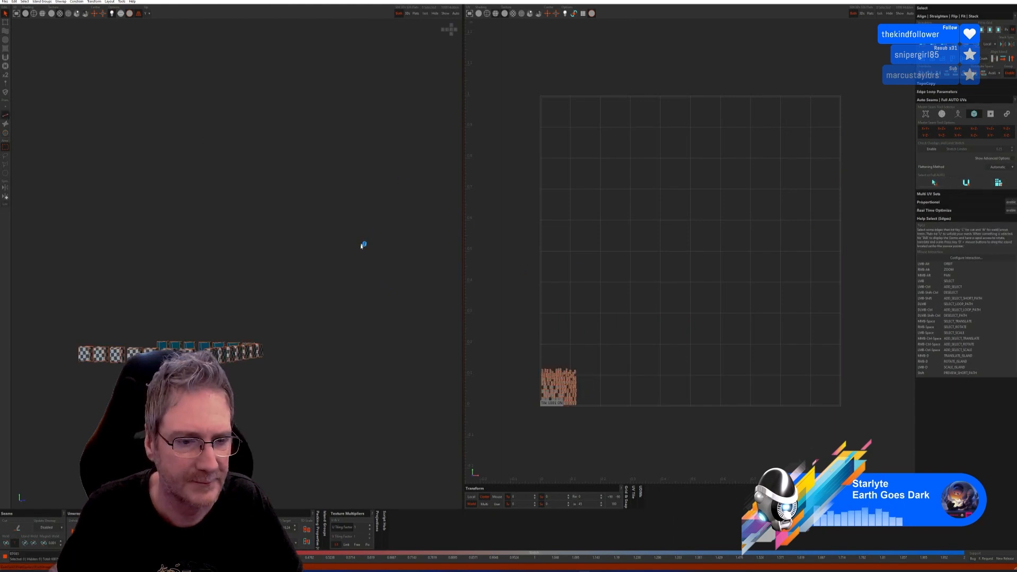
alt+drag(362, 244, 346, 273)
click(445, 15)
Isolate the long ladder-like frame on the shaft's front panel and switch to edge selection
alt+drag(347, 233, 310, 318)
alt+middle_drag(312, 228, 316, 350)
alt+drag(318, 286, 304, 278)
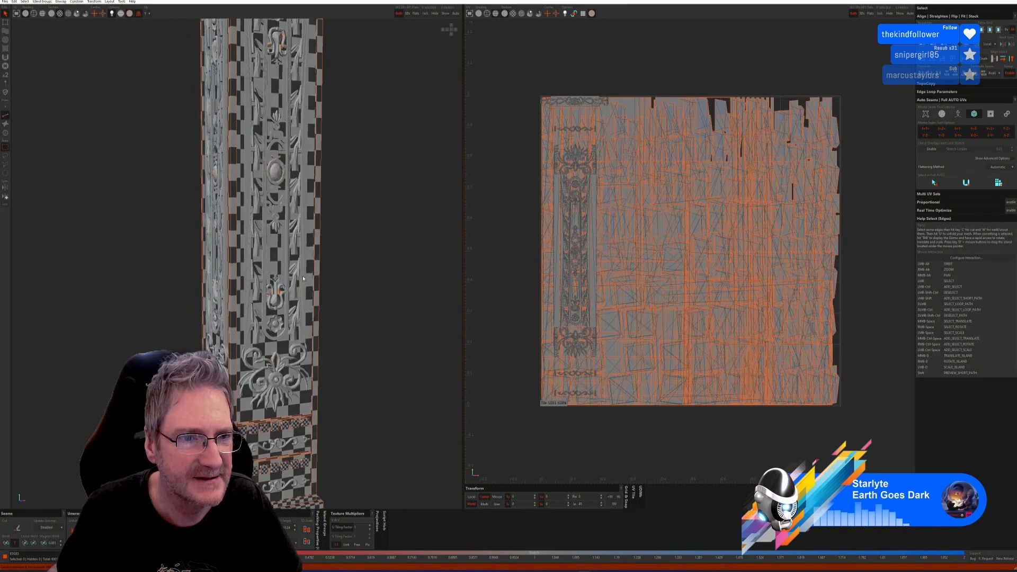
click(5, 132)
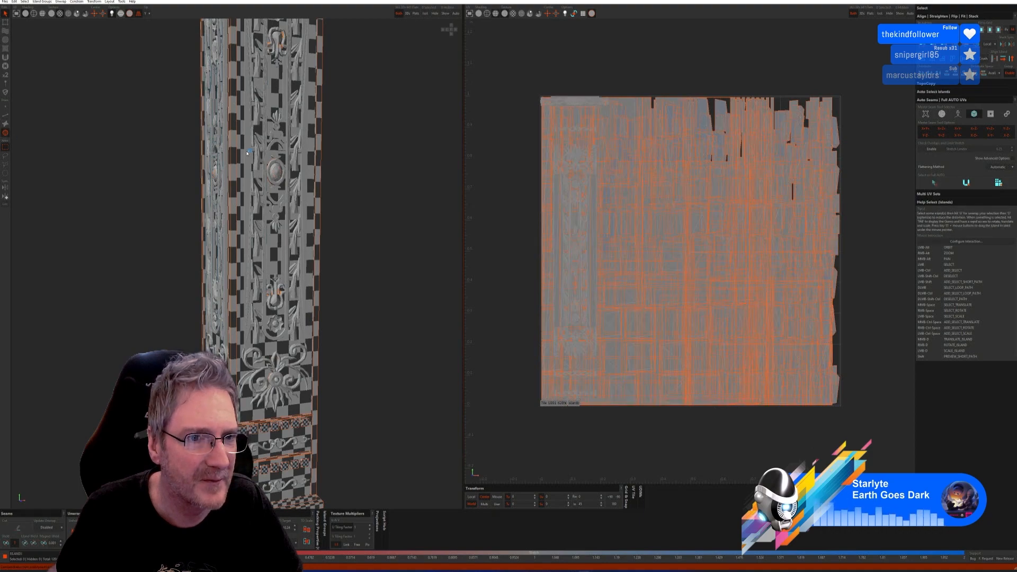
click(306, 163)
mouse_move(329, 239)
alt+mouse_down()
mouse_move(352, 239)
mouse_move(327, 240)
alt+mouse_up()
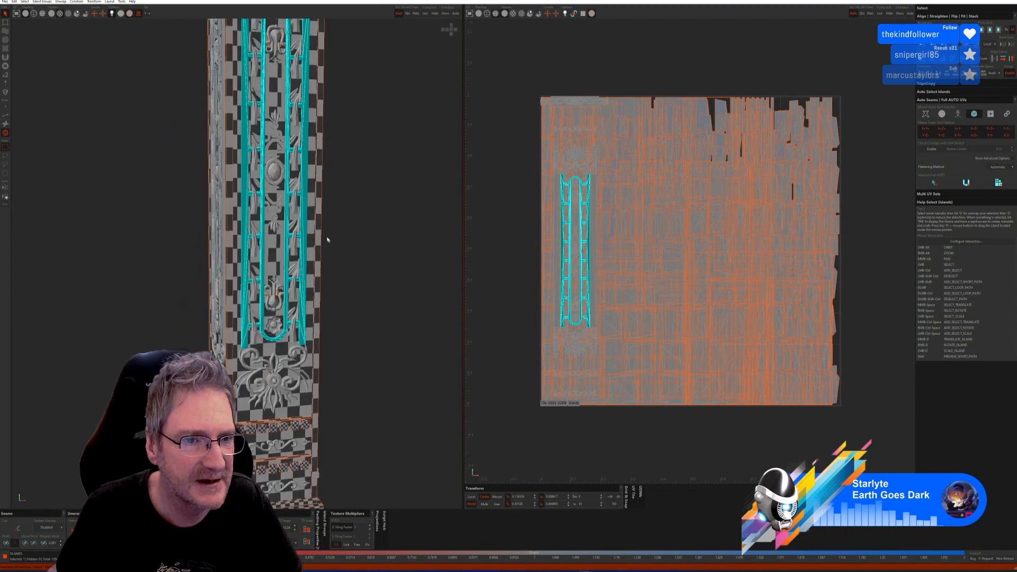
click(425, 14)
alt+drag(353, 195, 351, 248)
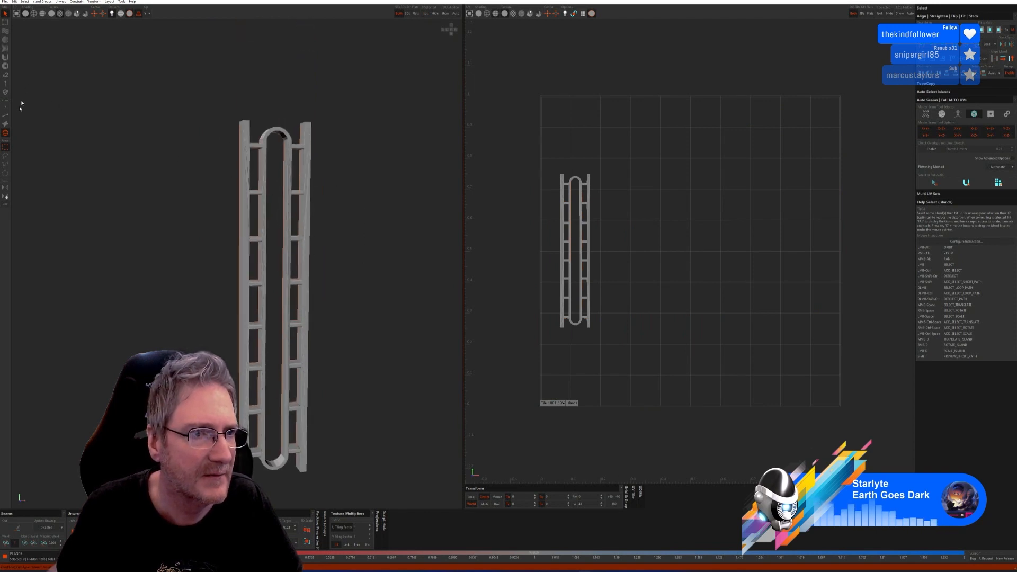
click(6, 115)
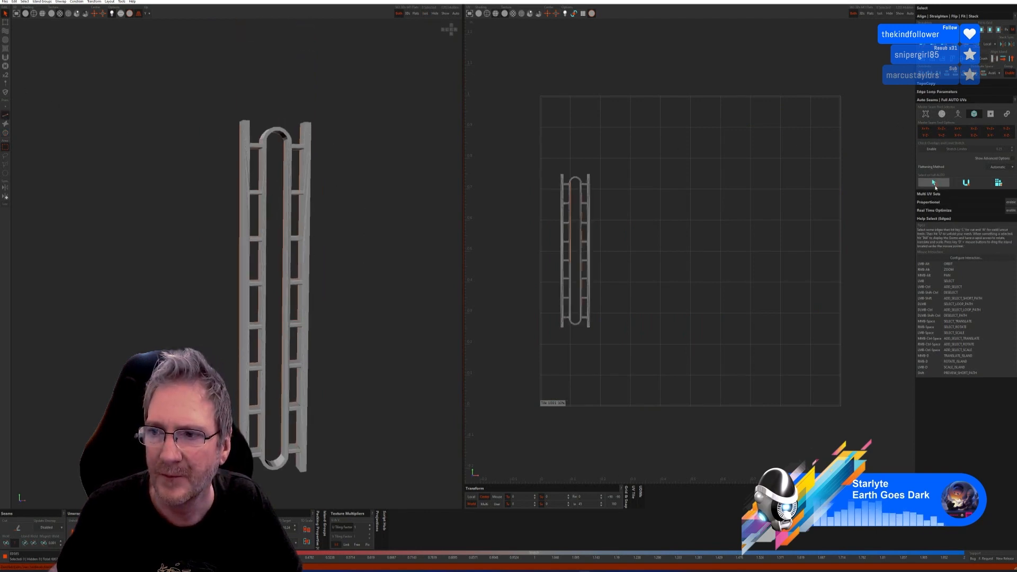
Try to unwrap the isolated frame with the current automatic seam method, and undo the attempt
click(967, 183)
click(991, 187)
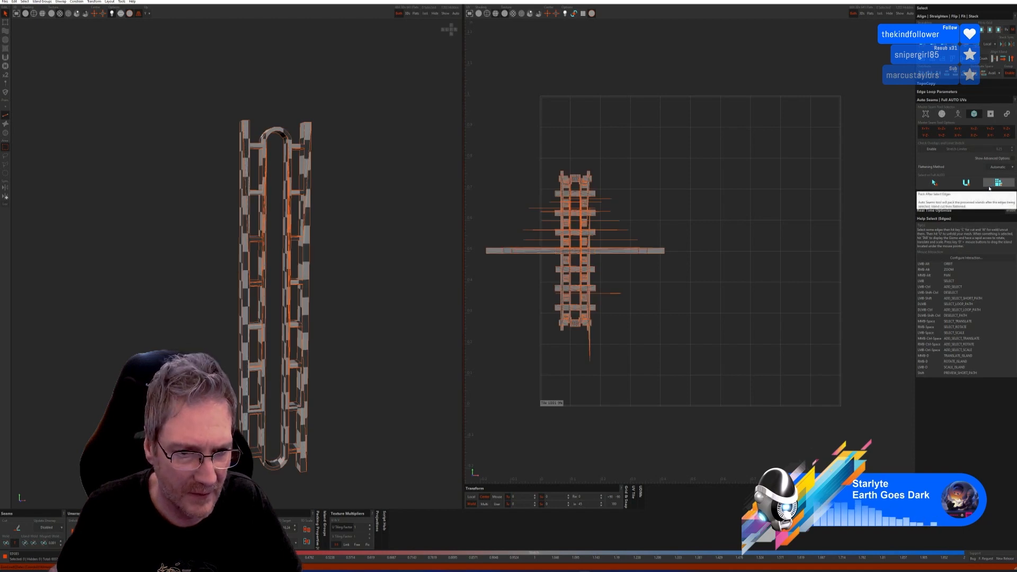
click(852, 192)
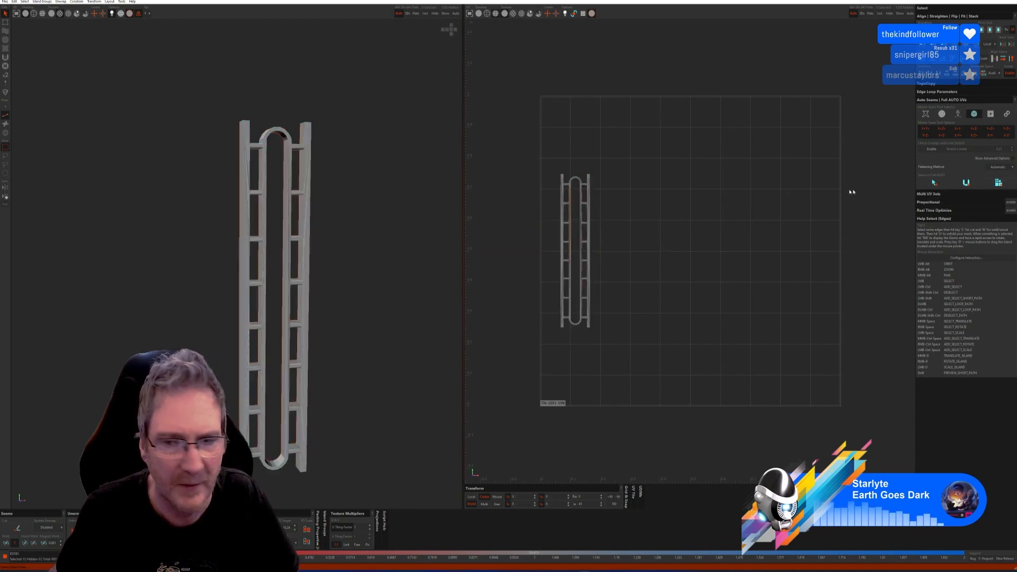
Try a different automatic seam method to unwrap and pack the isolated frame, and undo the attempt
click(958, 114)
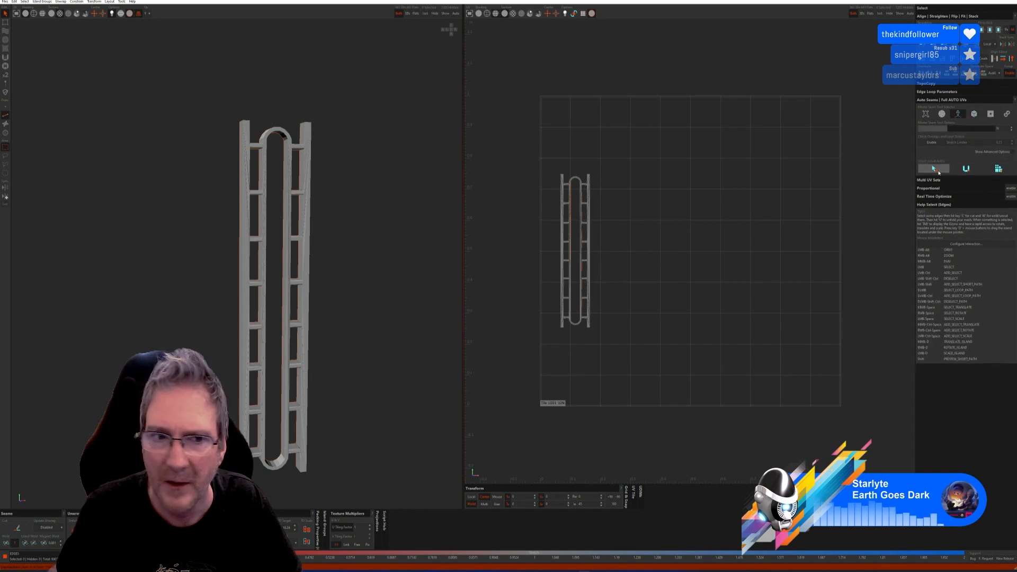
click(937, 170)
click(998, 168)
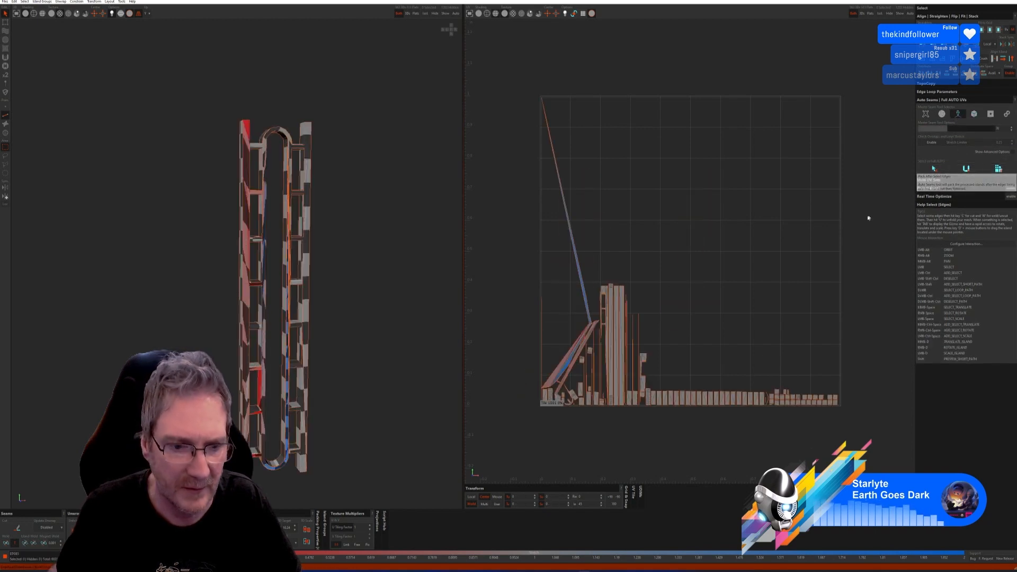
key(ctrl+z)
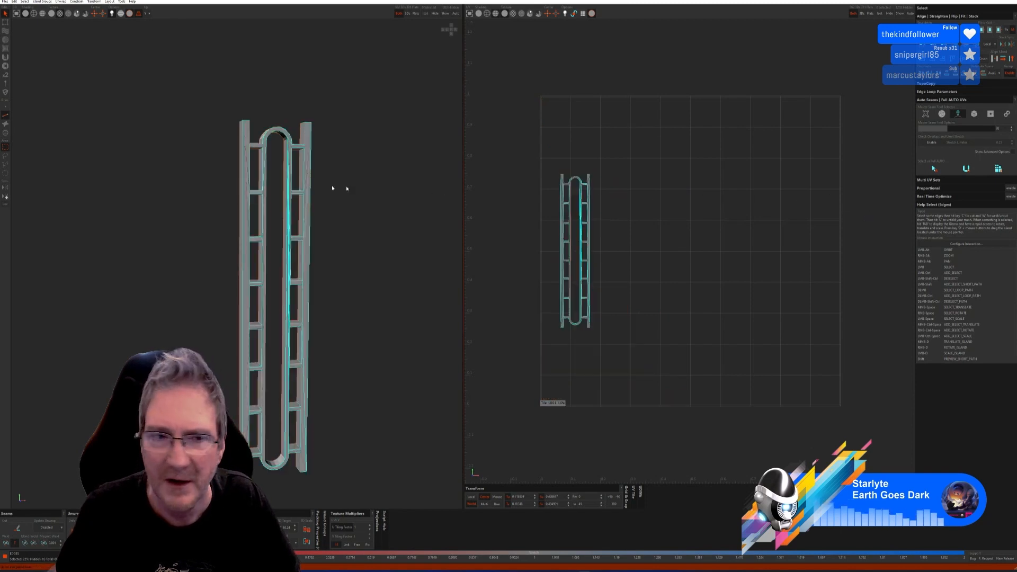
Return to the original automatic seam method, unwrap and pack the isolated frame, and check its checker texture
click(974, 114)
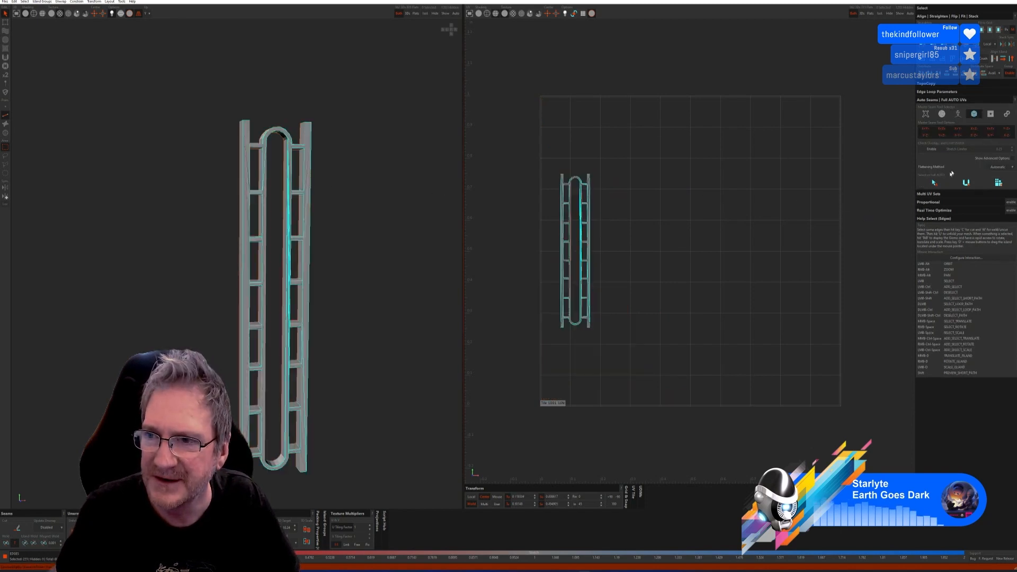
click(933, 183)
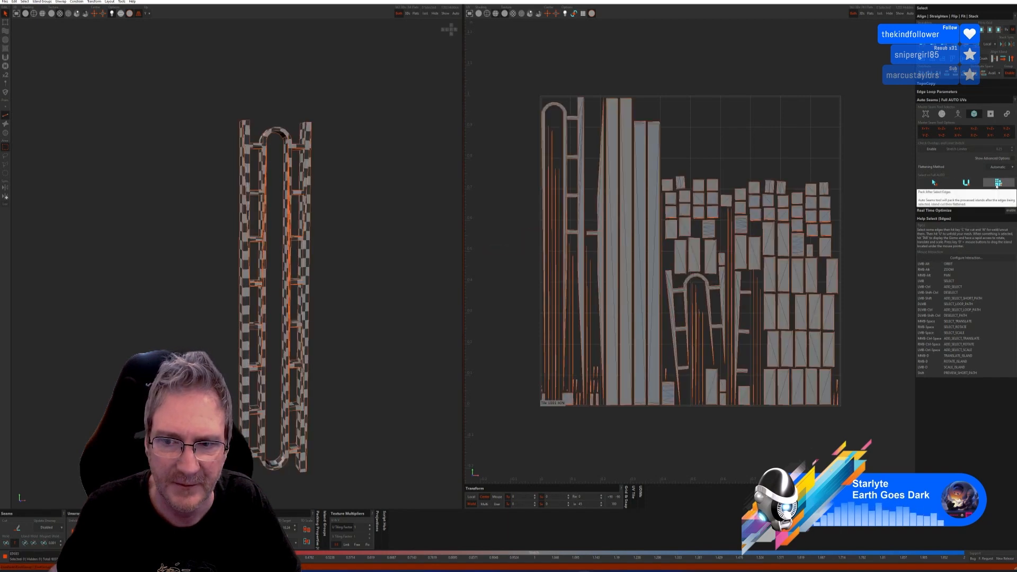
mouse_move(376, 265)
alt+mouse_down()
mouse_move(348, 259)
mouse_move(478, 257)
mouse_move(394, 256)
alt+mouse_up()
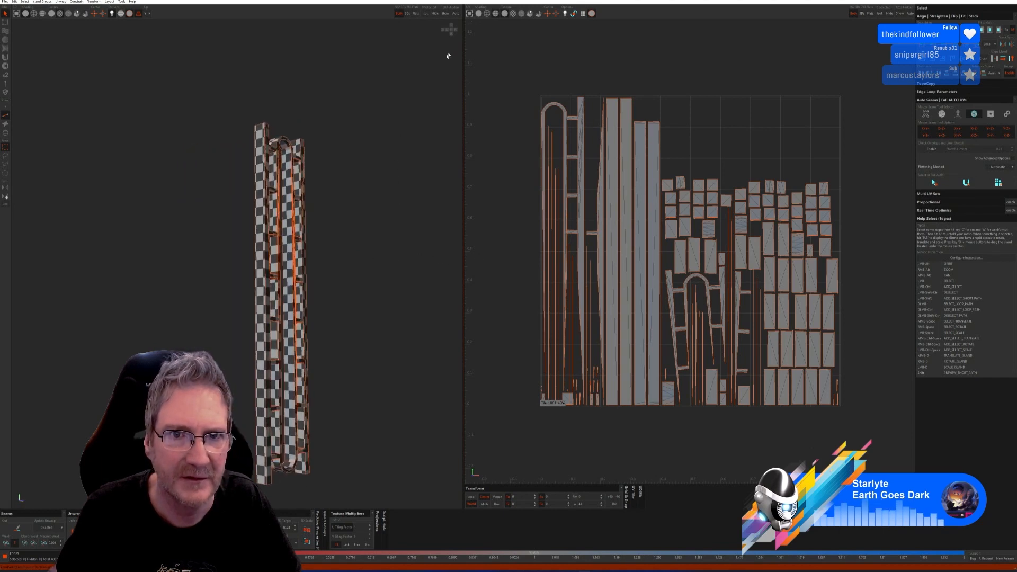
Bring back the full pillar, isolate the ladder-like frame on the shaft's side panel, unwrap and pack it, and unhide everything
click(445, 13)
alt+drag(362, 189, 400, 245)
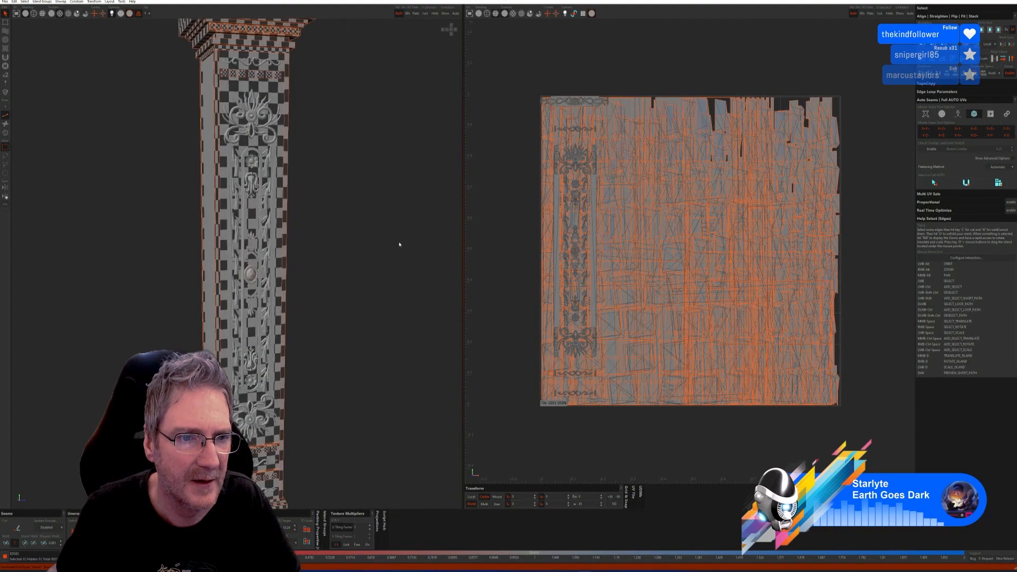
click(5, 133)
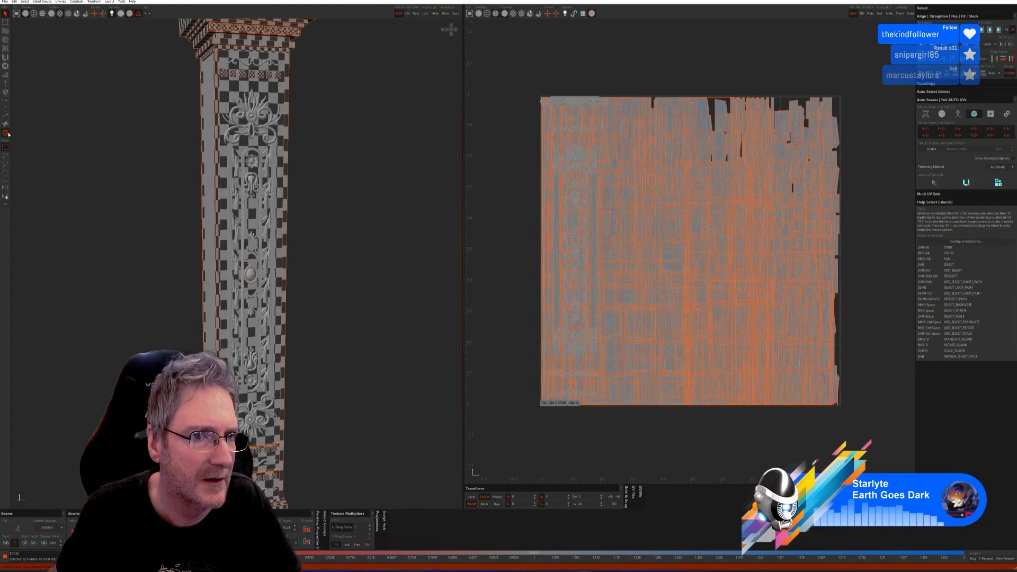
click(275, 159)
click(425, 13)
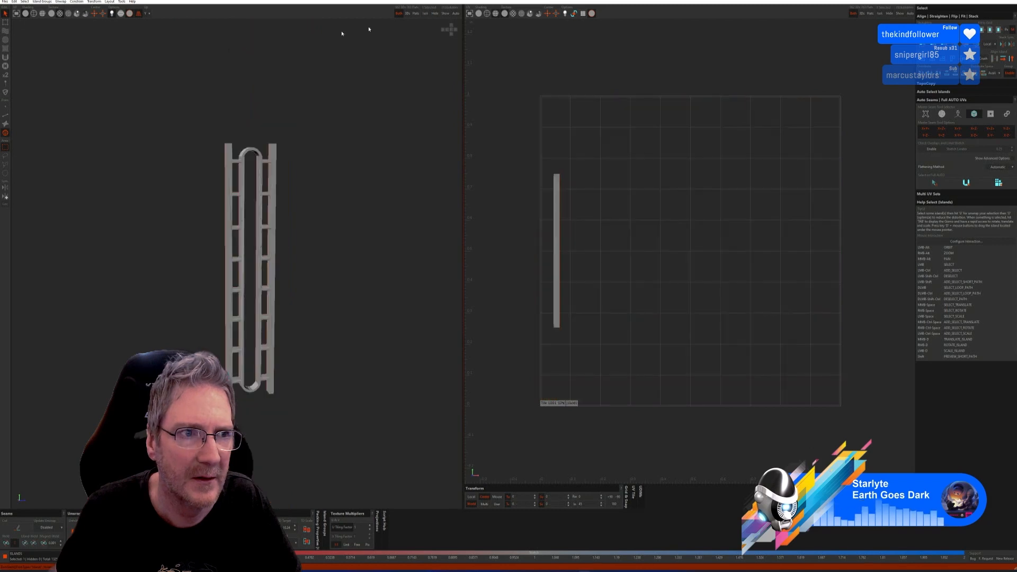
click(4, 113)
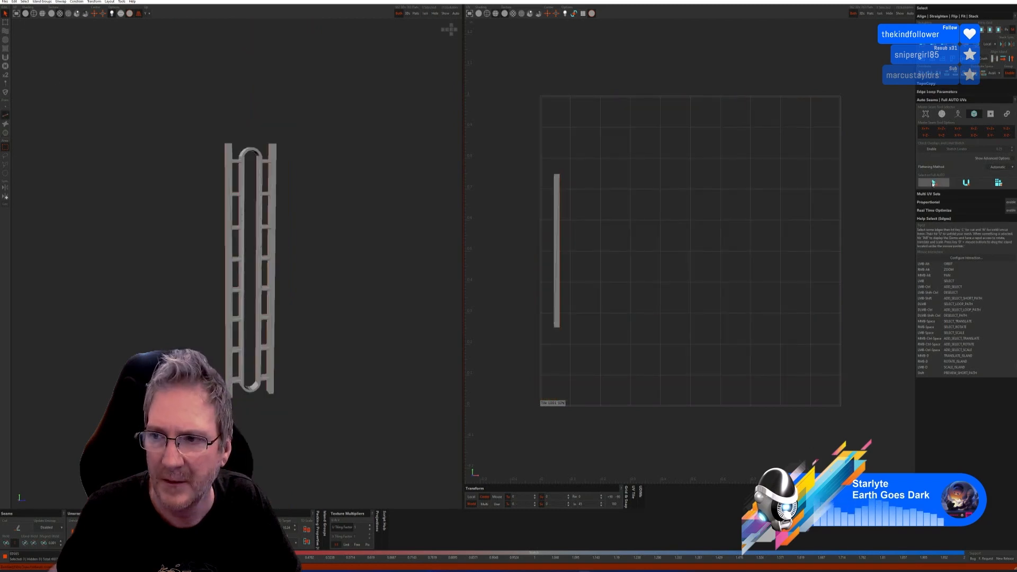
click(968, 183)
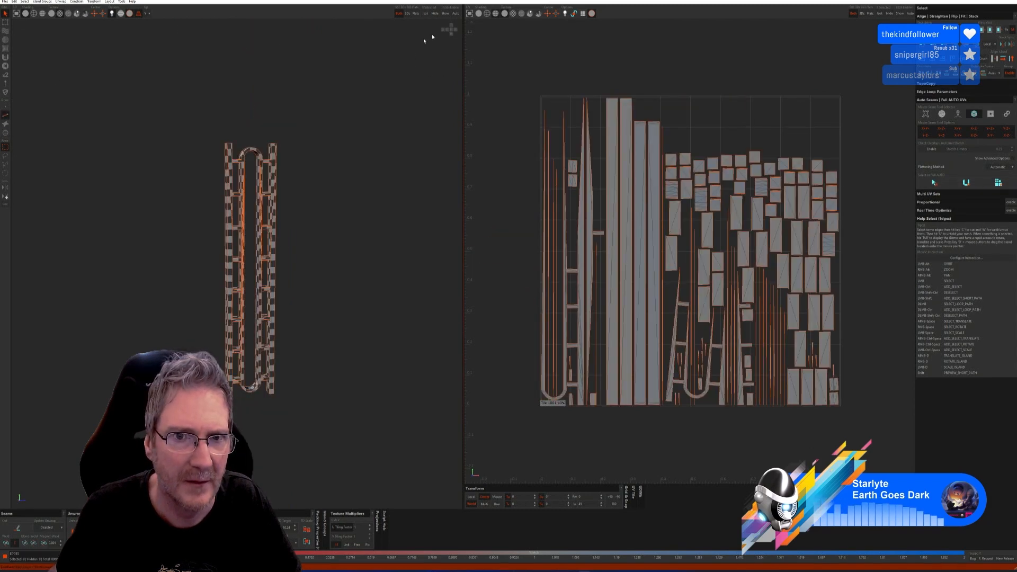
click(446, 14)
Isolate the ladder-like frame on the shaft's opposite side panel, unwrap and pack it with automatic seams, and unhide the pillar
alt+drag(361, 215, 248, 216)
click(5, 132)
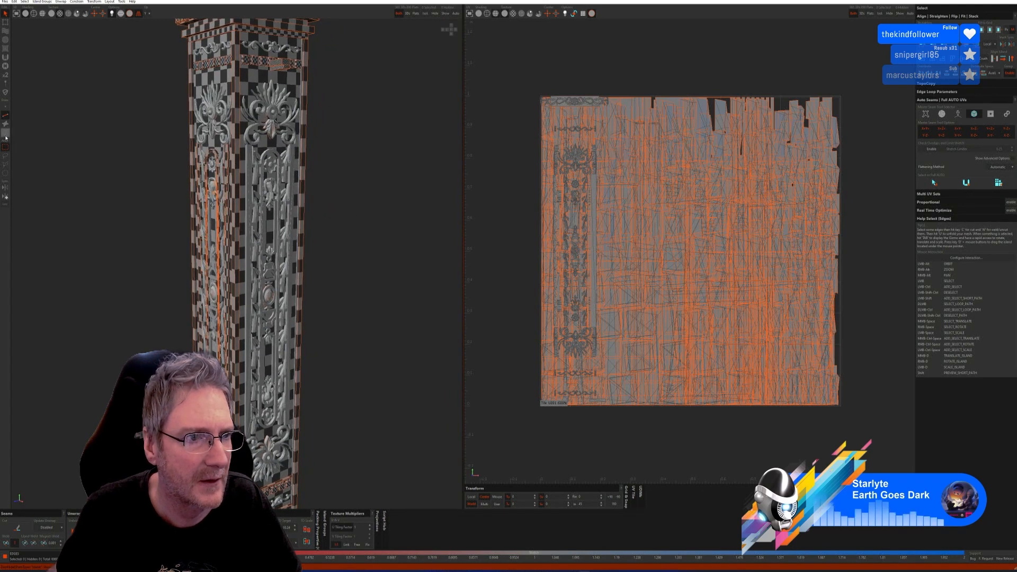
click(251, 189)
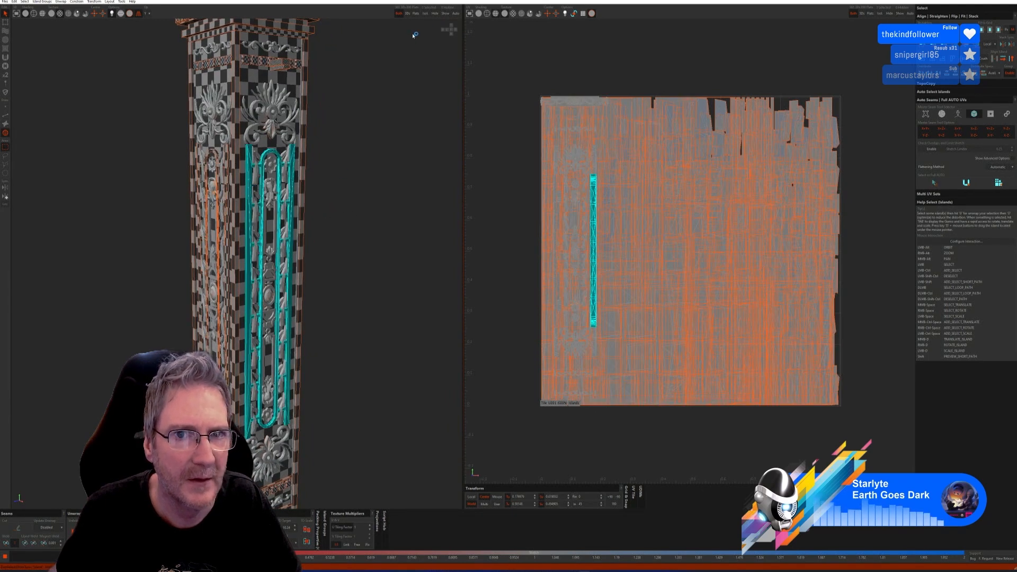
click(426, 13)
click(8, 115)
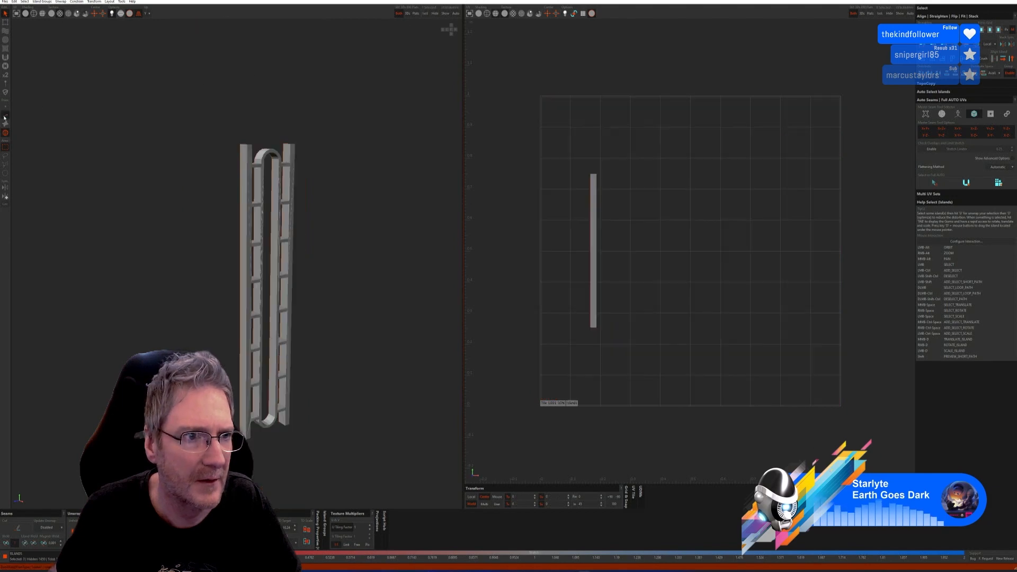
click(960, 183)
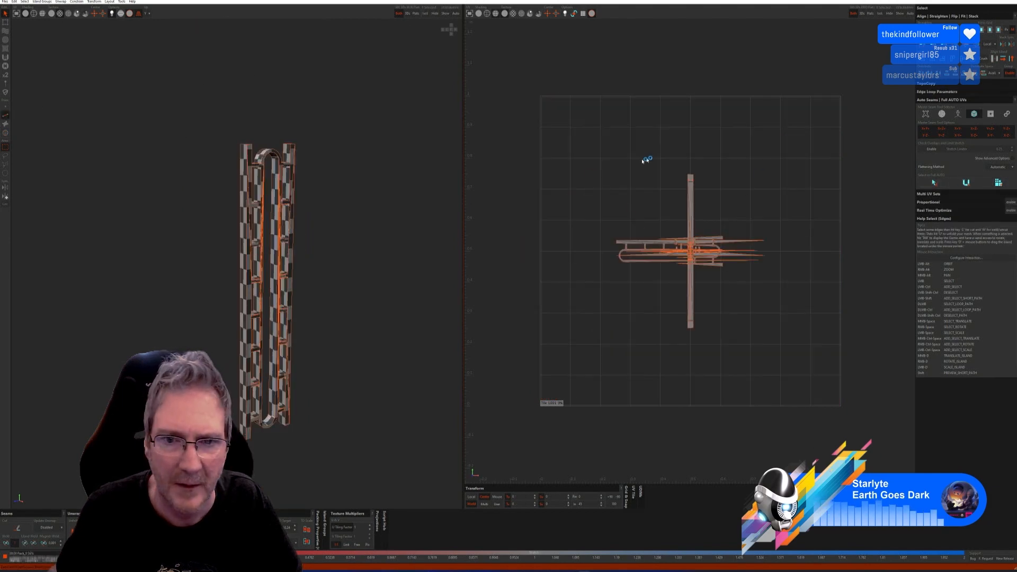
click(449, 14)
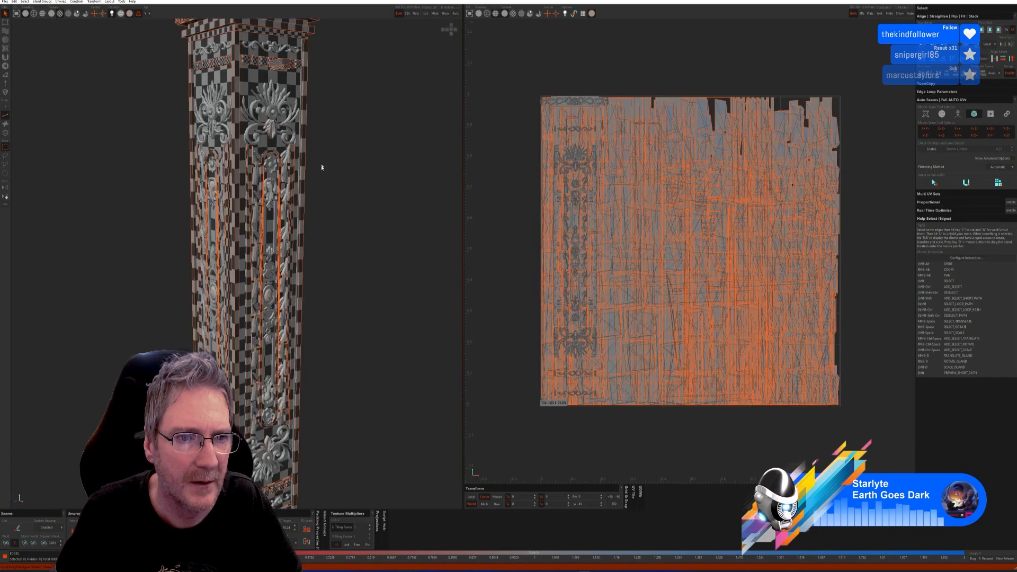
Isolate the large plain slab on the shaft's back, unwrap and pack it with automatic seams, and unhide the pillar
alt+drag(331, 216, 257, 214)
click(5, 132)
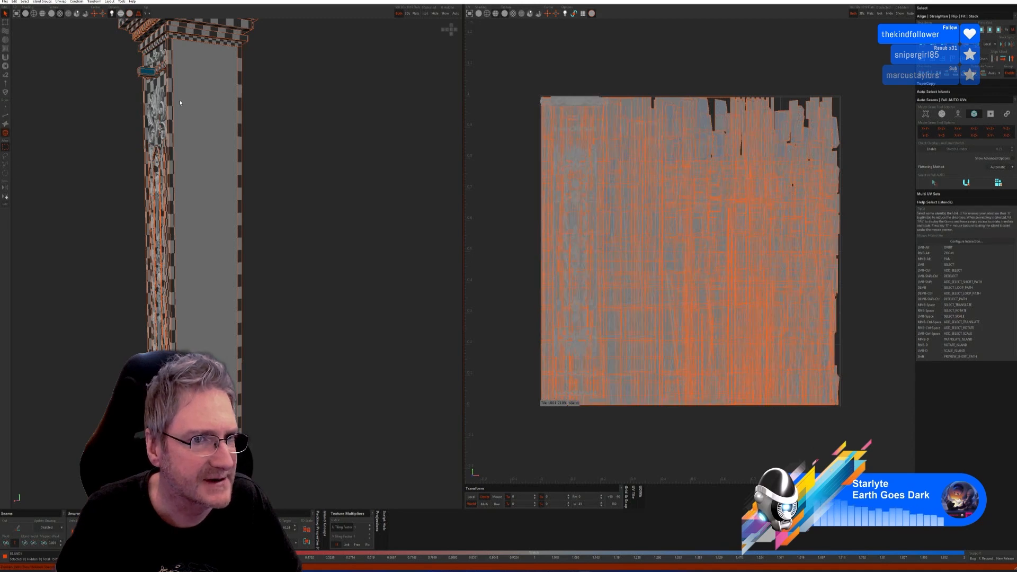
click(201, 101)
click(426, 13)
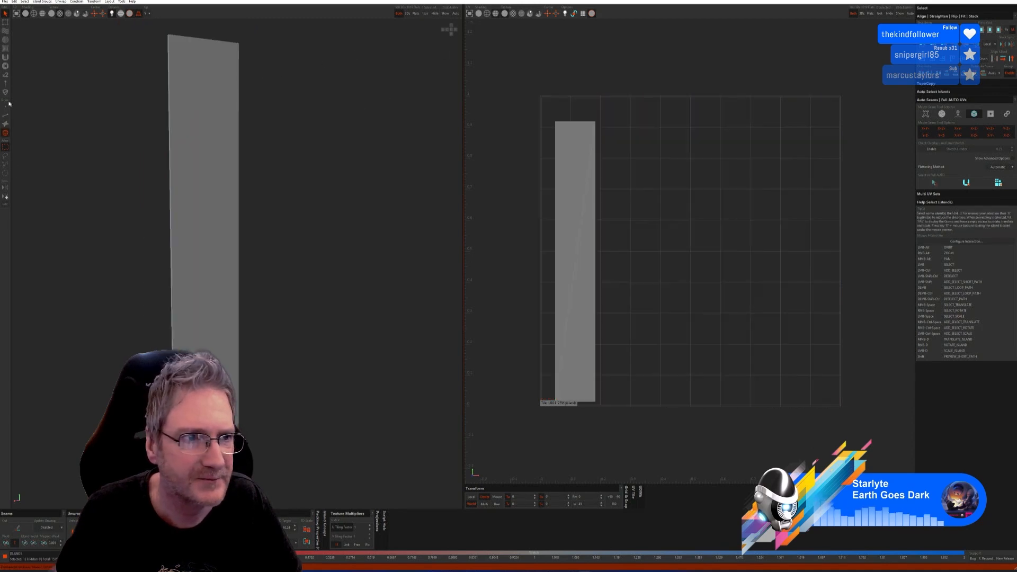
key(F2)
click(966, 182)
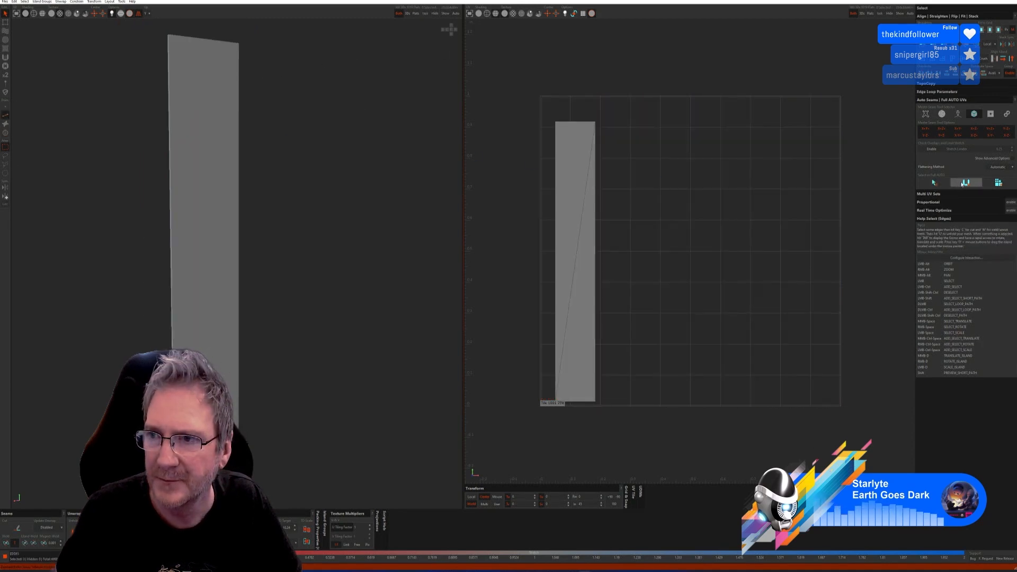
click(999, 182)
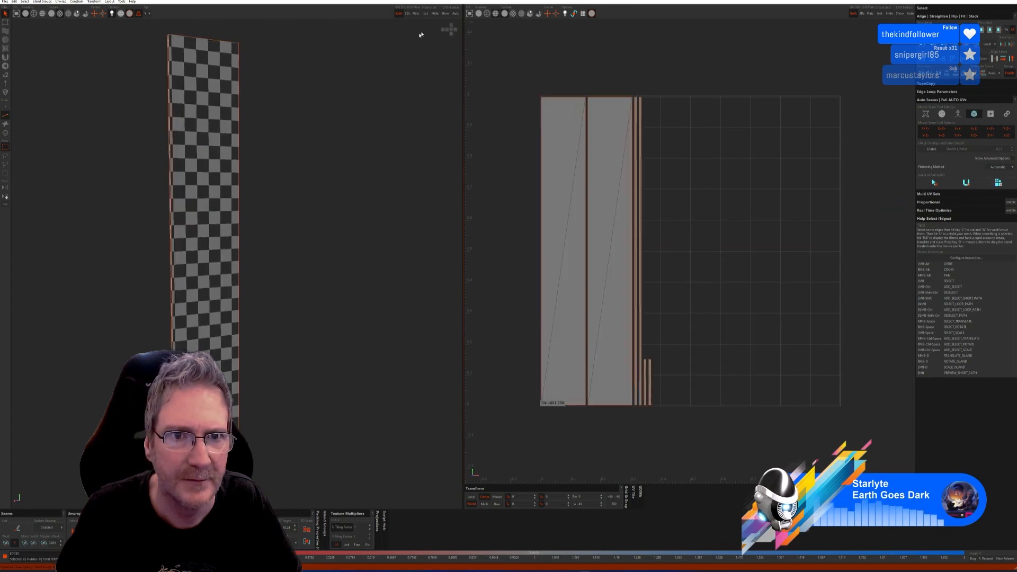
click(446, 14)
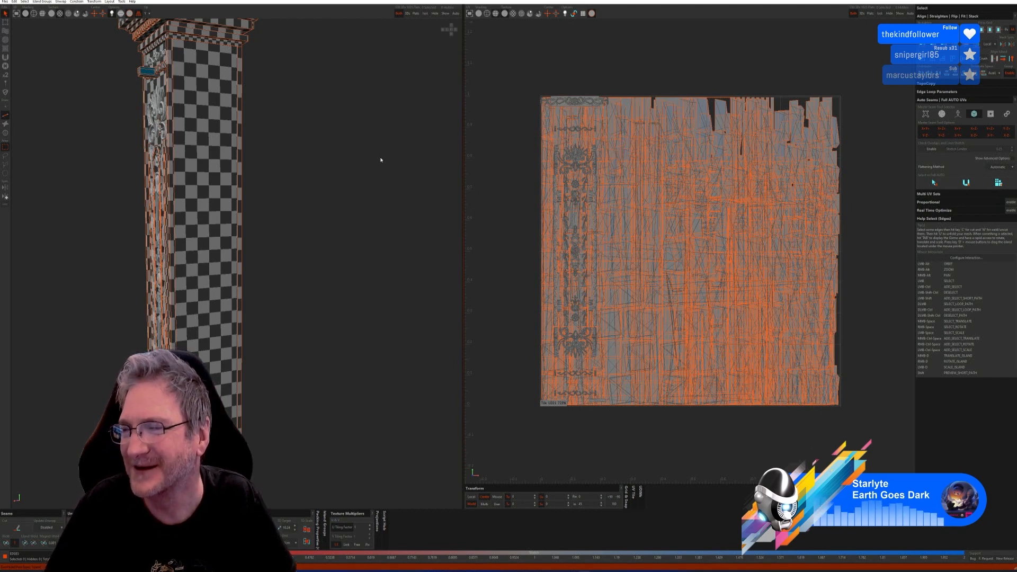
Isolate both scroll ornaments flanking the rosette on one side of the capital's top slab, and switch to edge selection
alt+drag(237, 175, 280, 180)
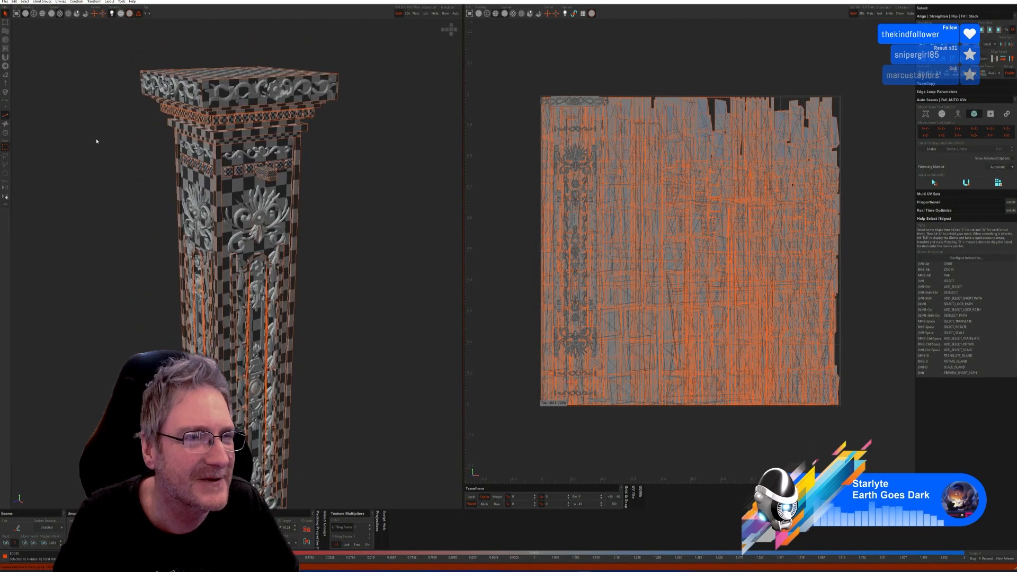
click(5, 133)
alt+right_drag(273, 88, 326, 81)
click(320, 79)
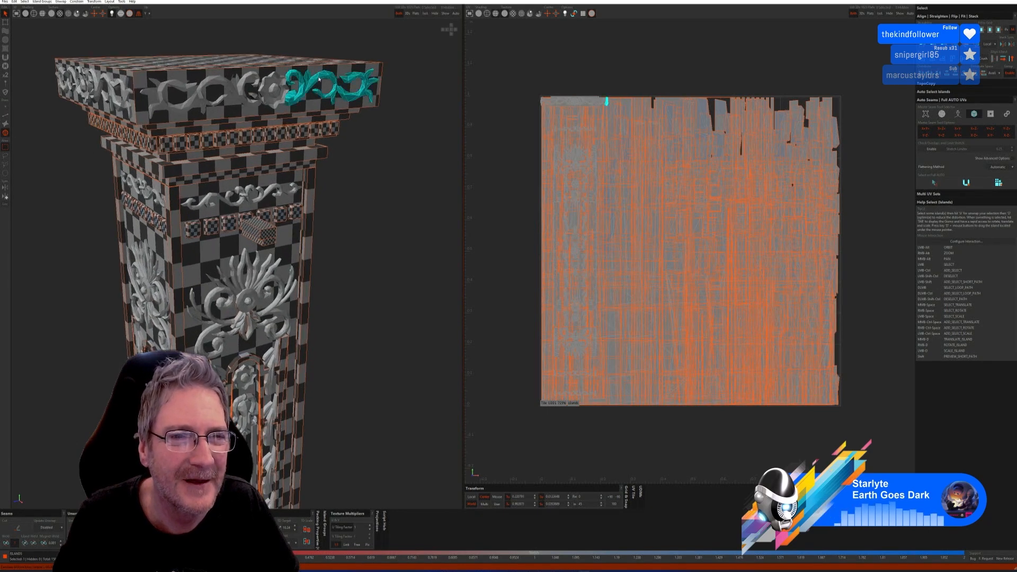
ctrl+click(216, 86)
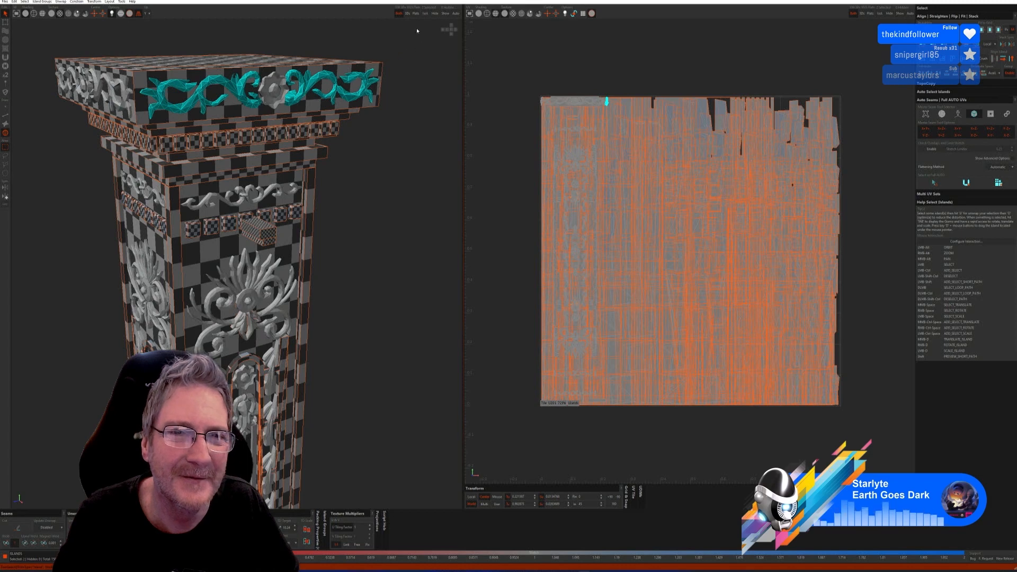
click(425, 13)
click(6, 115)
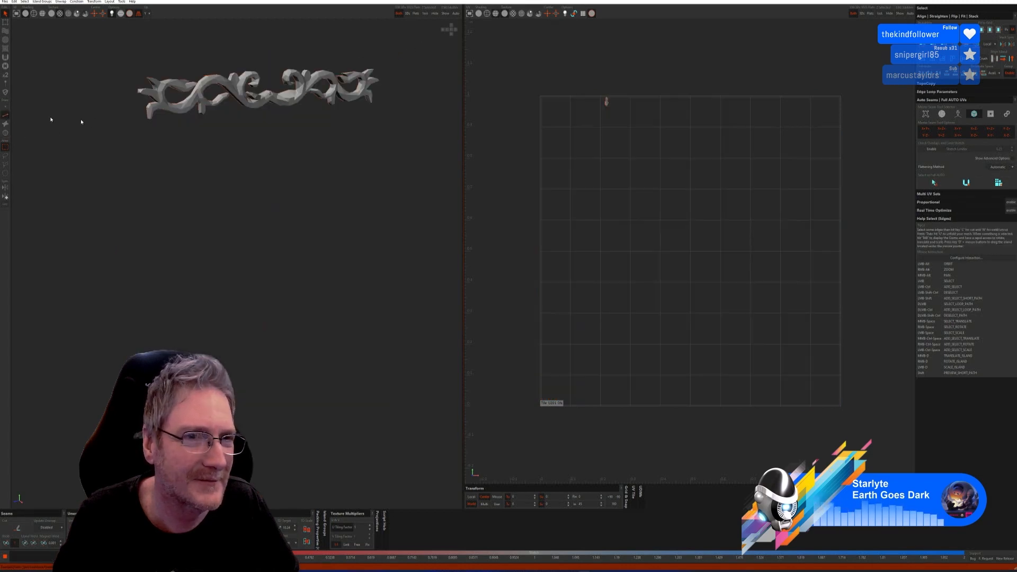
Switch to the third automatic seam method, unwrap and pack the isolated scrolls, and unhide the rest of the pillar
click(958, 114)
click(934, 168)
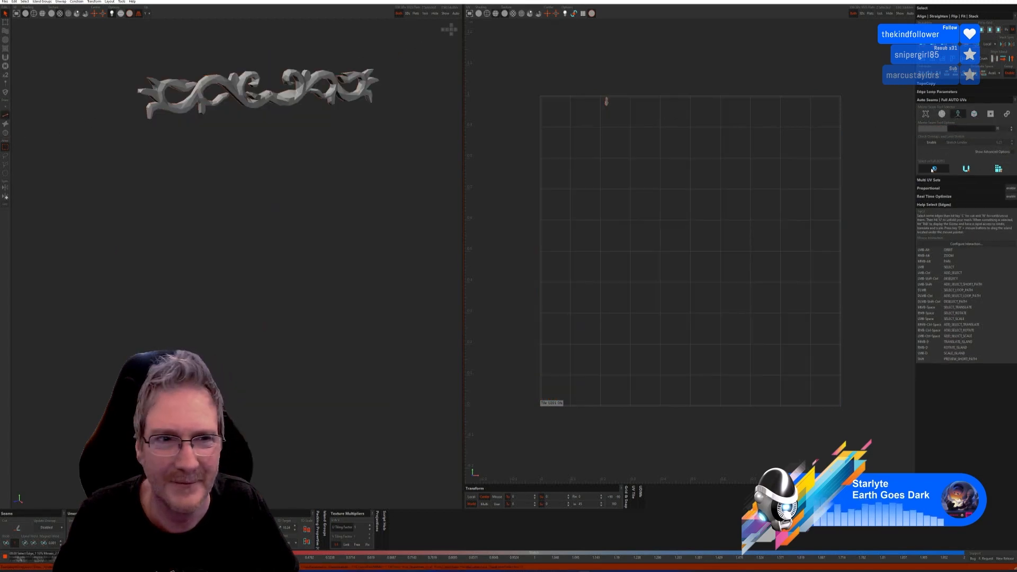
click(997, 169)
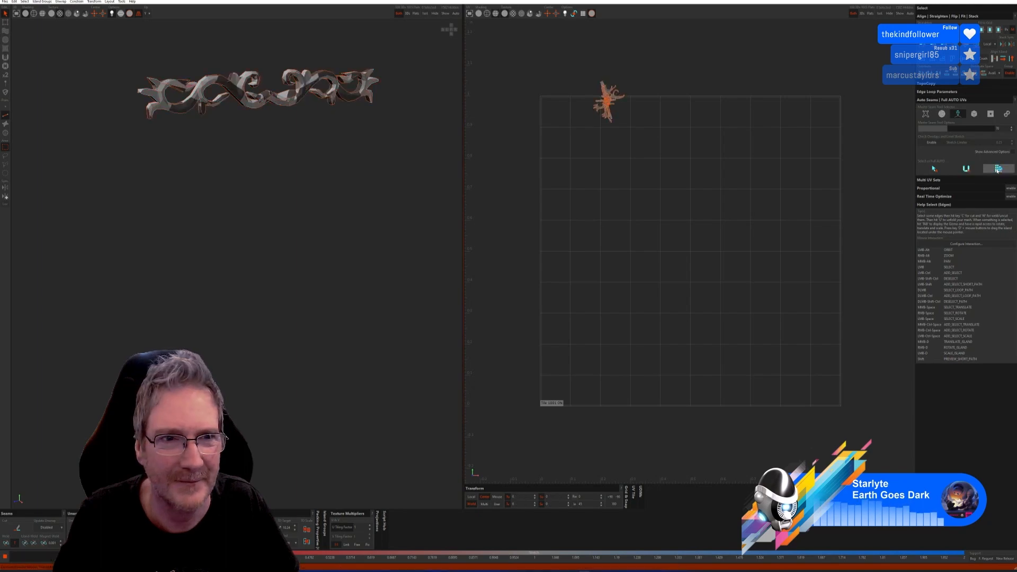
click(448, 15)
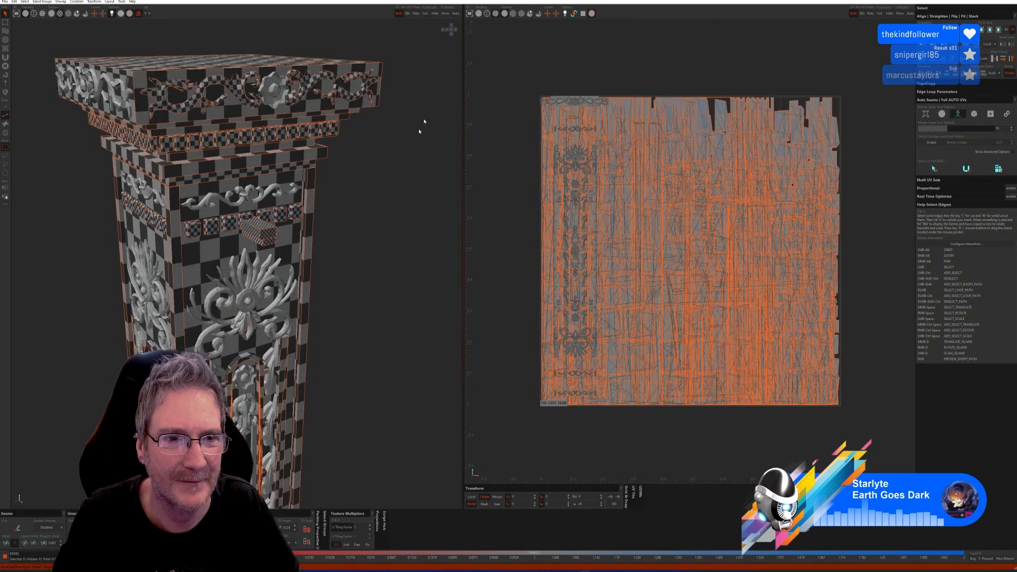
Isolate the two scroll ornaments on the front of the capital's top slab and switch to edge selection
mouse_move(357, 205)
alt+mouse_down()
mouse_move(365, 193)
mouse_move(293, 175)
mouse_move(352, 193)
alt+mouse_up()
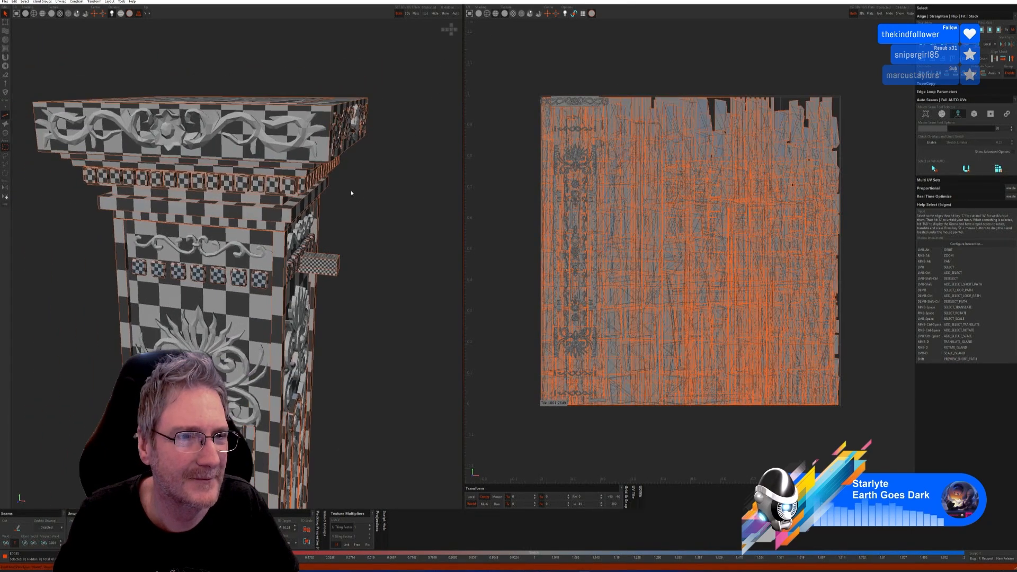
click(5, 133)
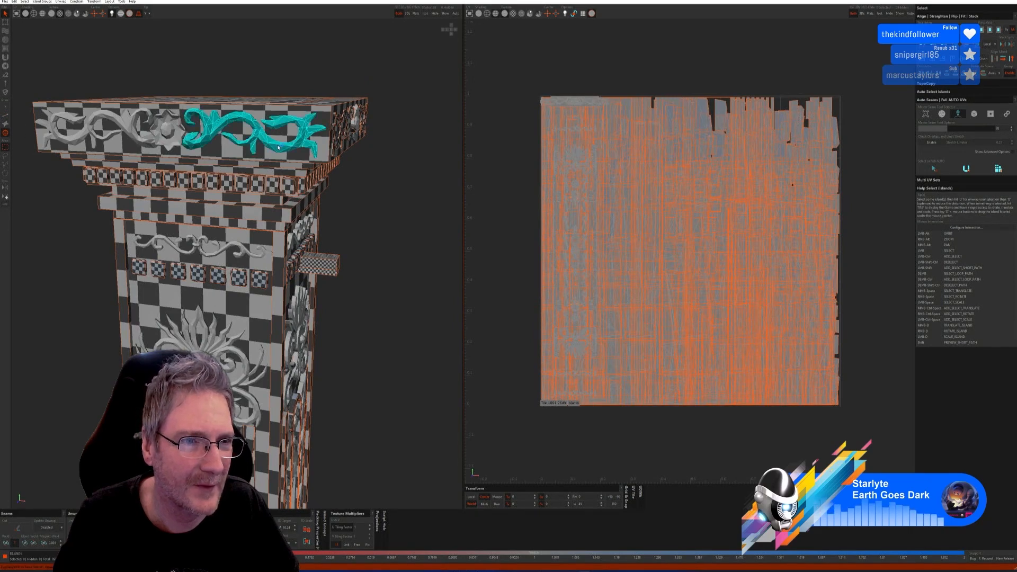
click(101, 142)
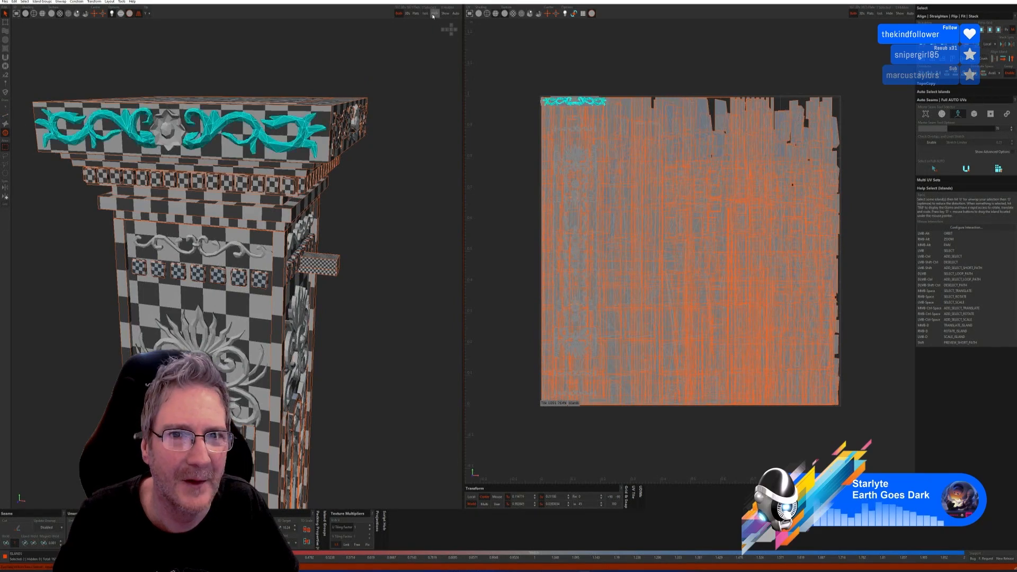
click(425, 15)
key(F2)
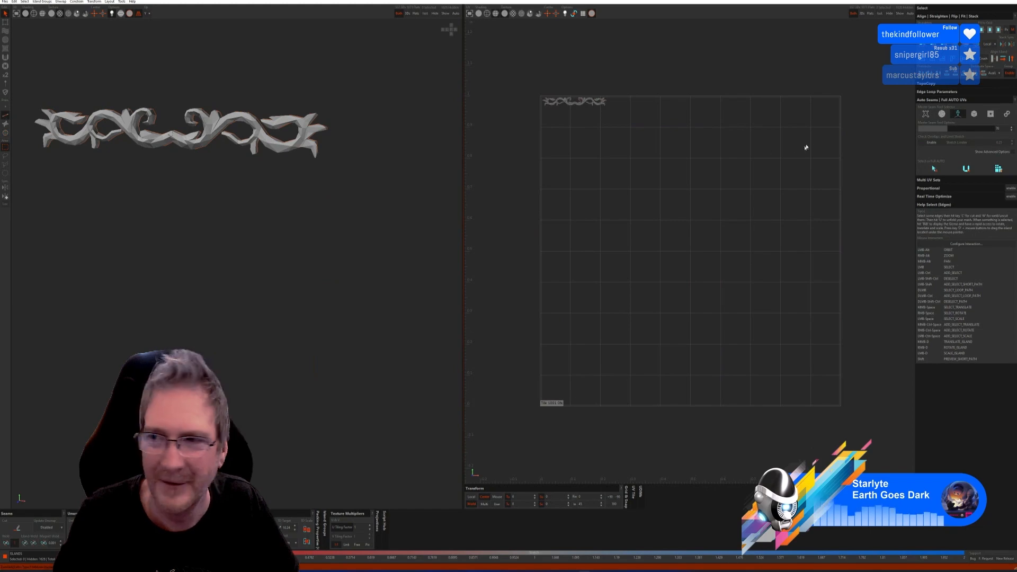
Cut automatic seams on the isolated front scrolls, unfold and pack them, and unhide the pillar
click(940, 170)
click(968, 170)
click(998, 169)
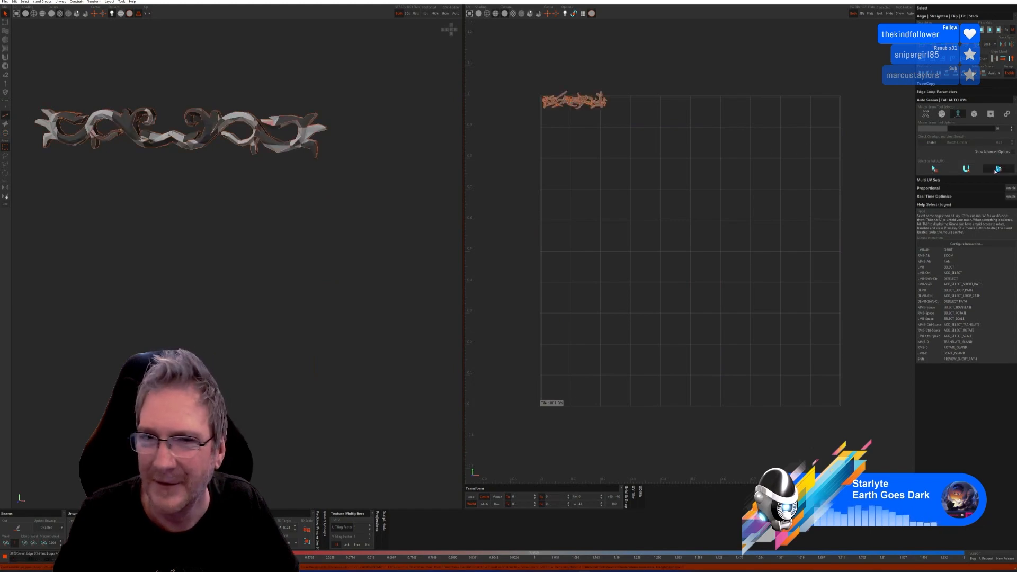
click(445, 14)
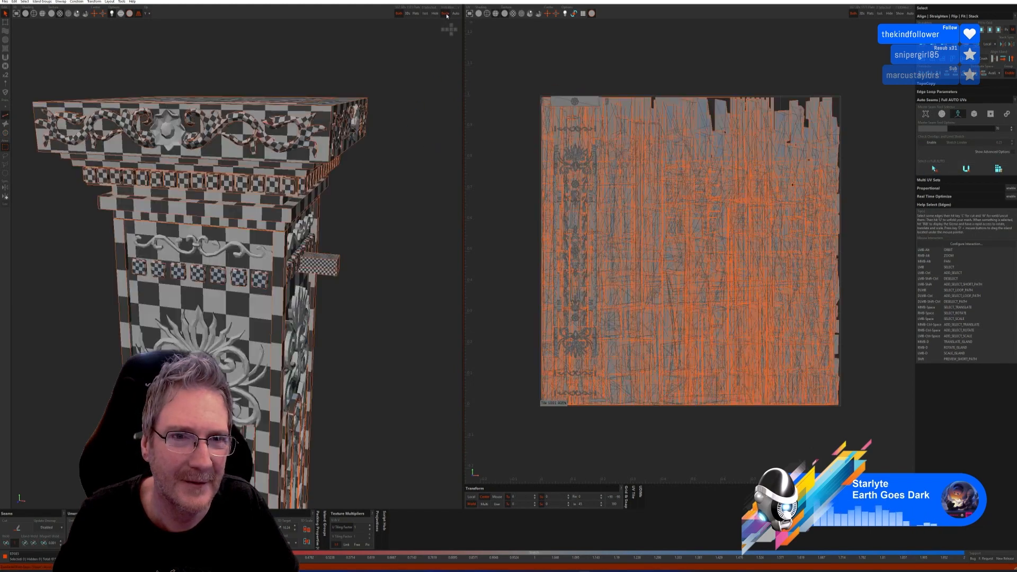
Isolate the two scrolls on the remaining side of the capital's top slab, unwrap and pack them, and unhide the pillar
alt+drag(375, 168, 66, 148)
click(5, 133)
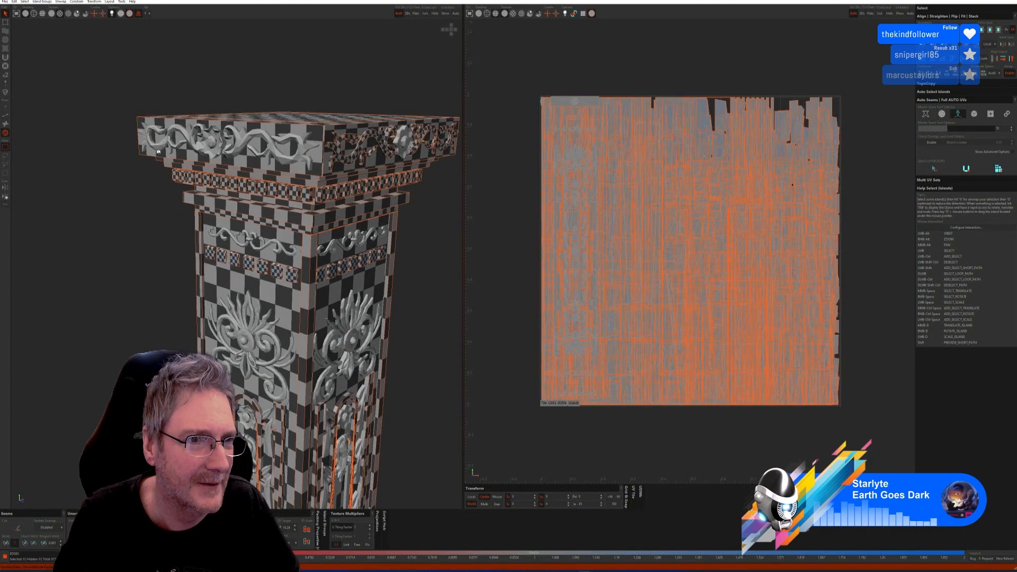
click(183, 147)
ctrl+click(244, 149)
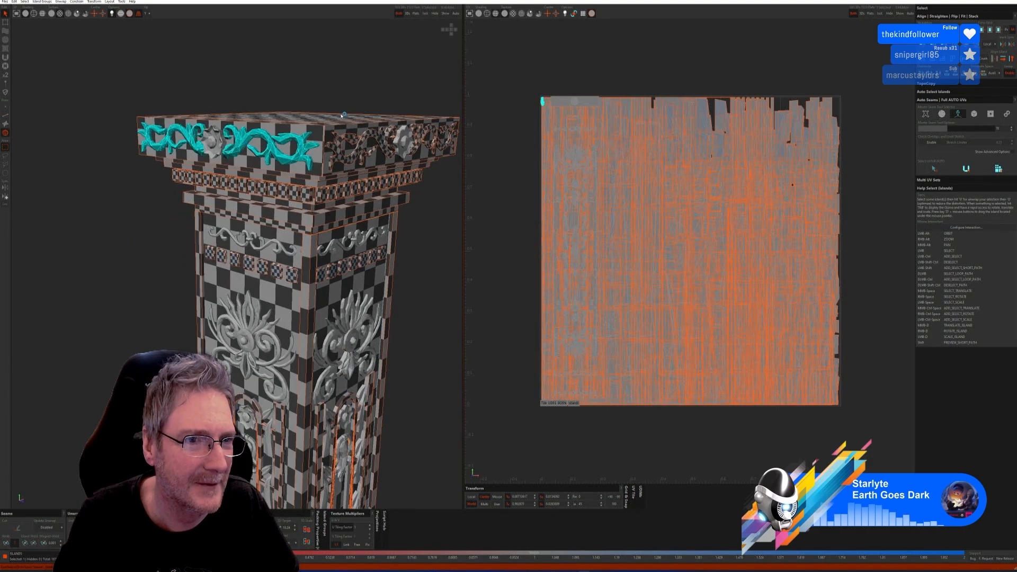
click(425, 13)
click(5, 117)
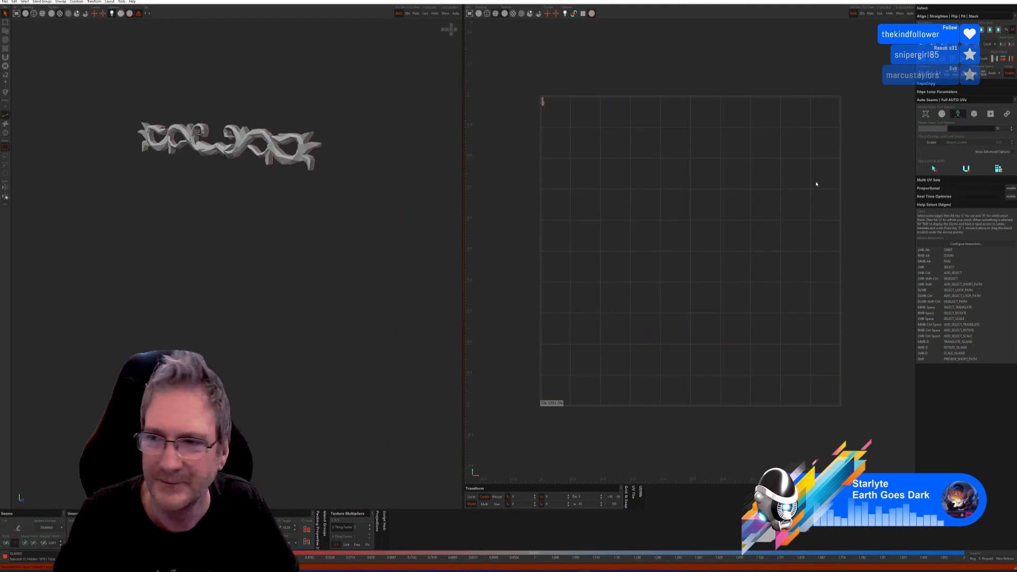
click(998, 169)
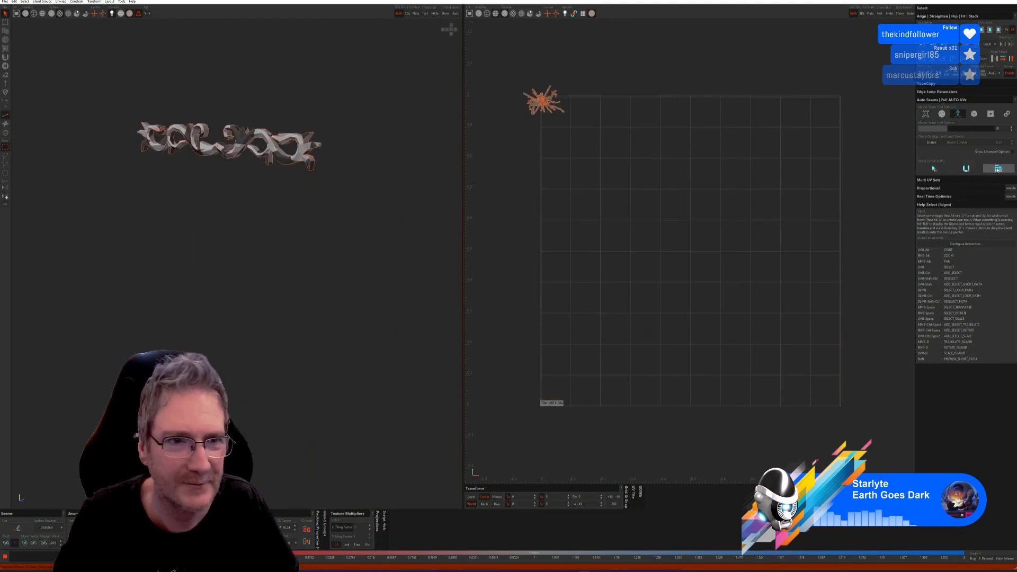
click(446, 15)
Isolate the rosette on one side of the capital's top slab, cut automatic seams, unfold and pack it, and unhide the pillar
alt+drag(431, 151, 348, 207)
scroll(347, 209, up, 2)
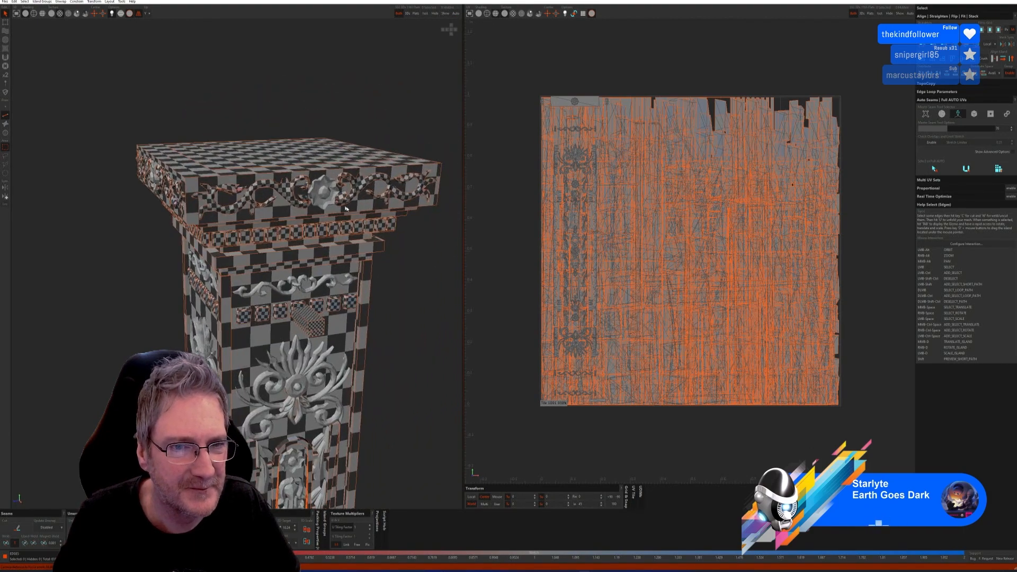
scroll(318, 199, up, 2)
click(5, 133)
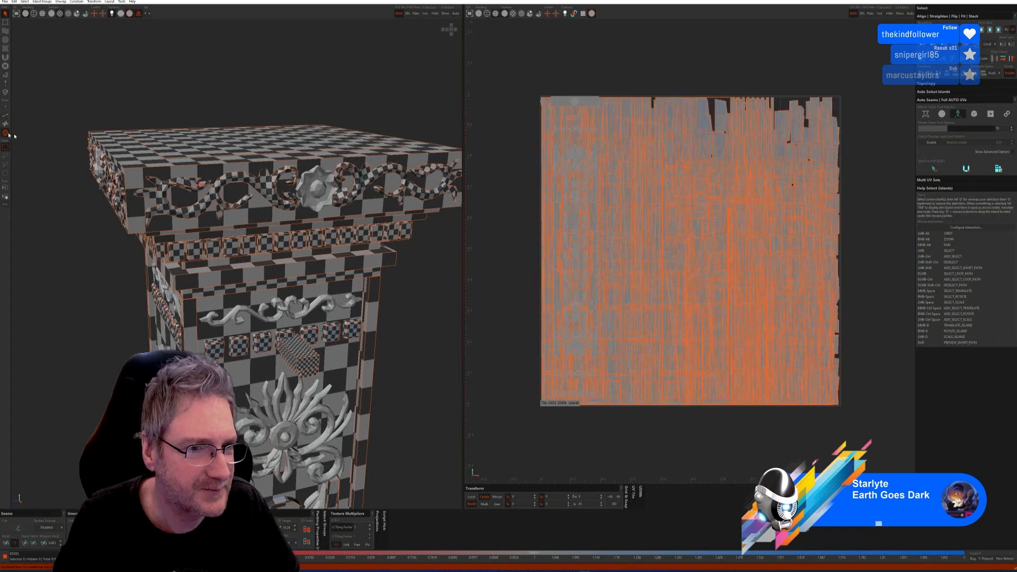
click(320, 190)
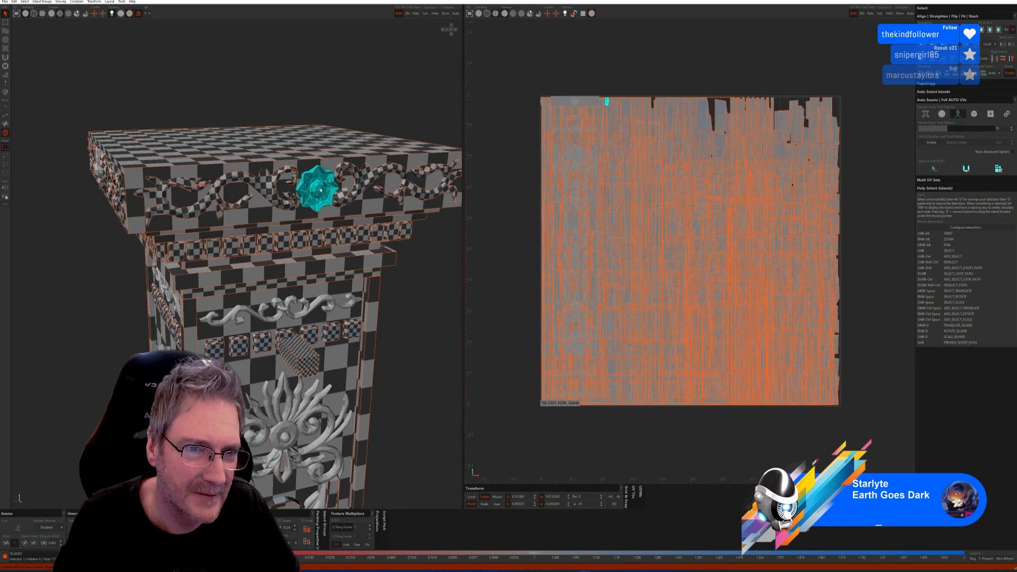
click(433, 13)
key(F2)
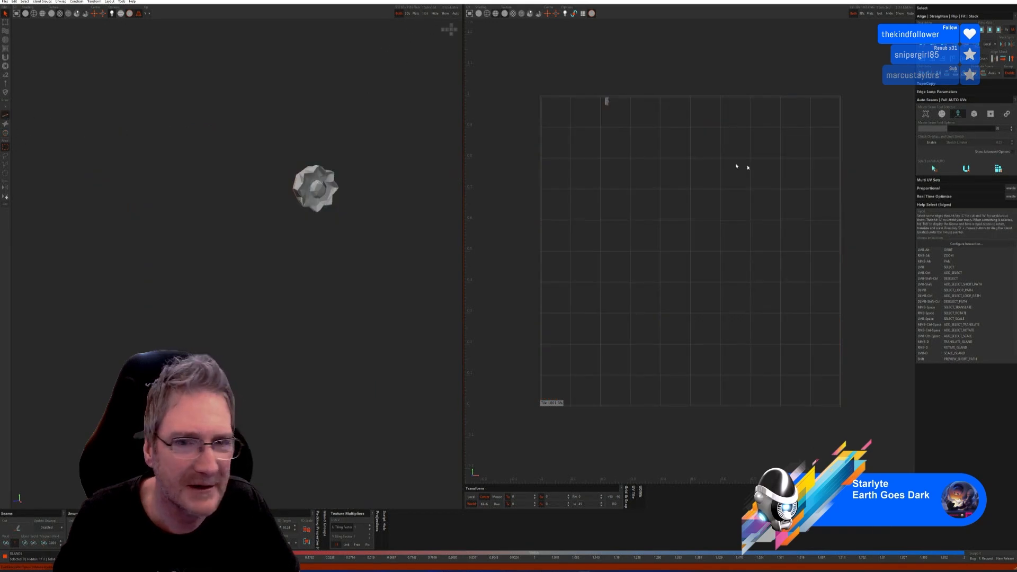
click(936, 170)
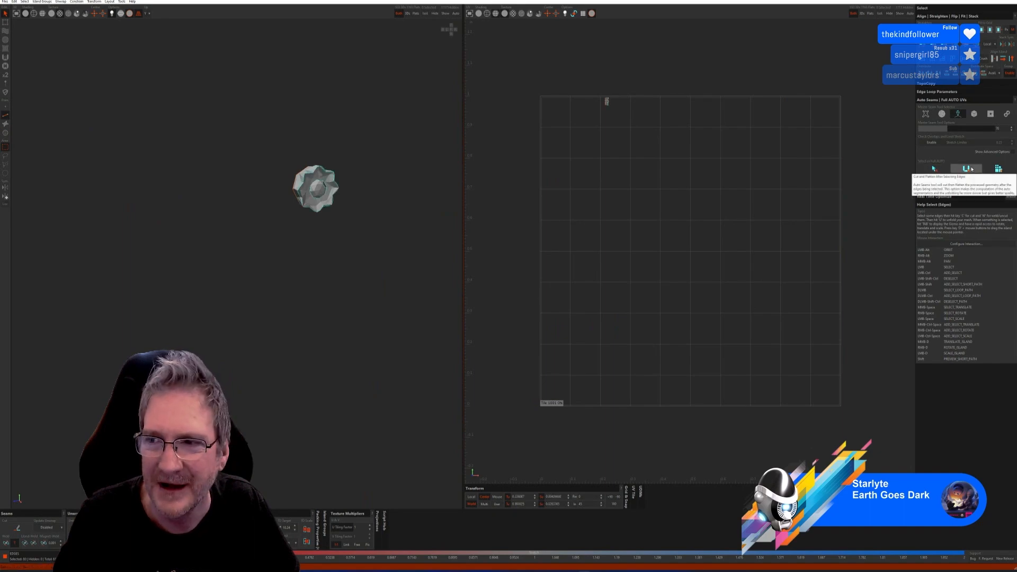
click(972, 169)
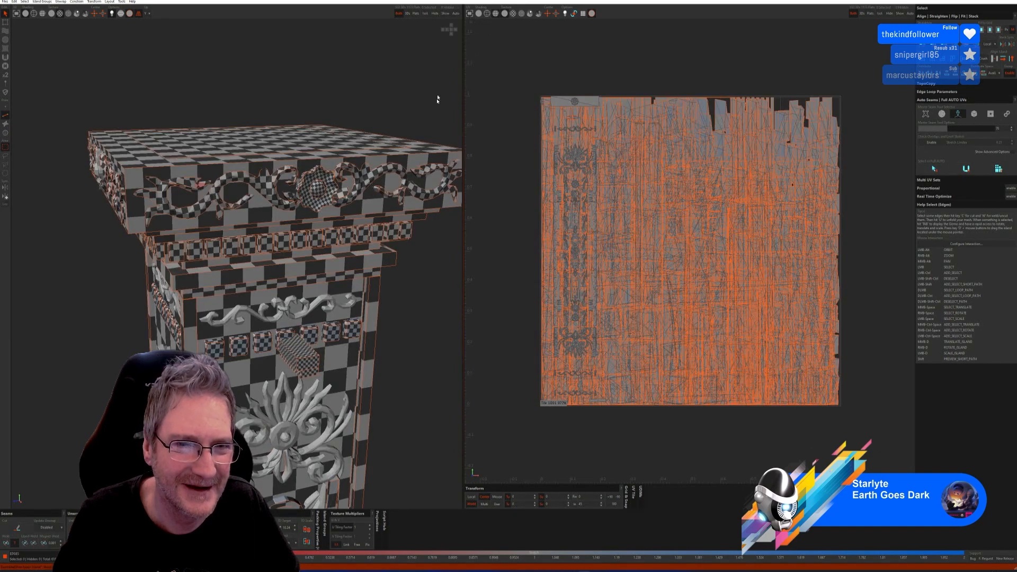
Isolate the rosette on the adjacent side of the top slab, unwrap it with automatic seams, pack it, and unhide the pillar
alt+drag(202, 212, 233, 214)
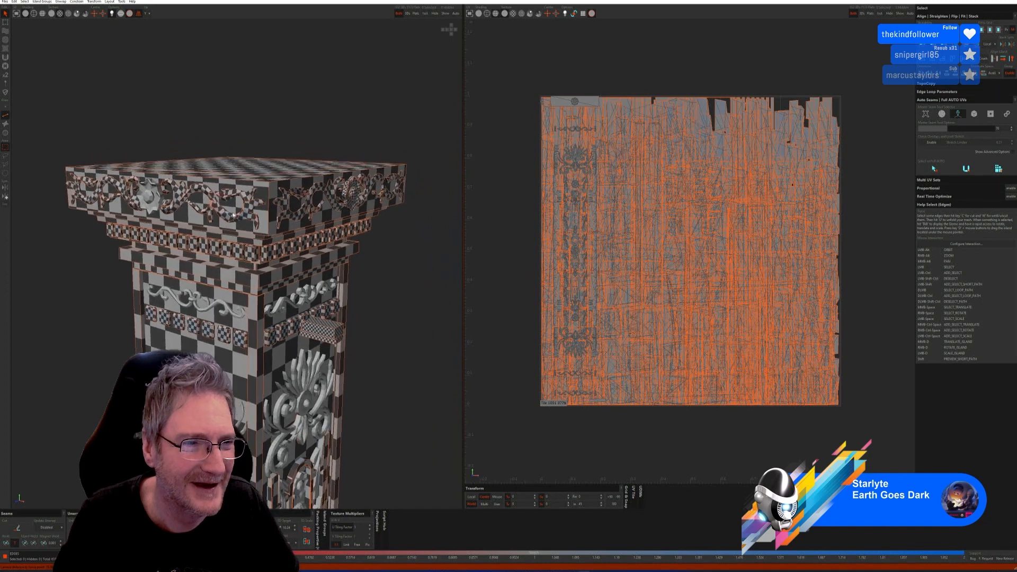
alt+middle_drag(233, 215, 293, 221)
click(5, 133)
click(208, 206)
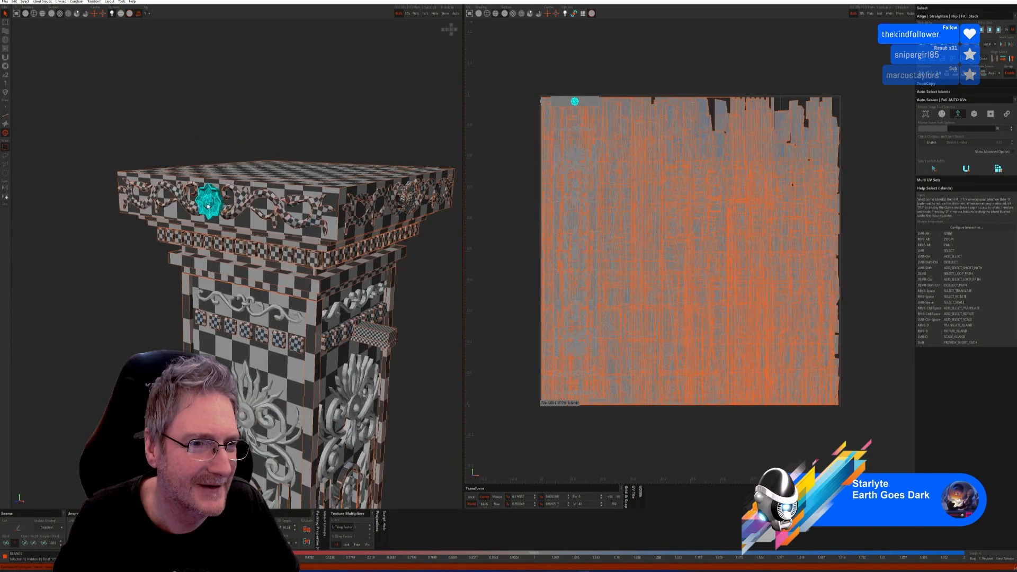
click(425, 14)
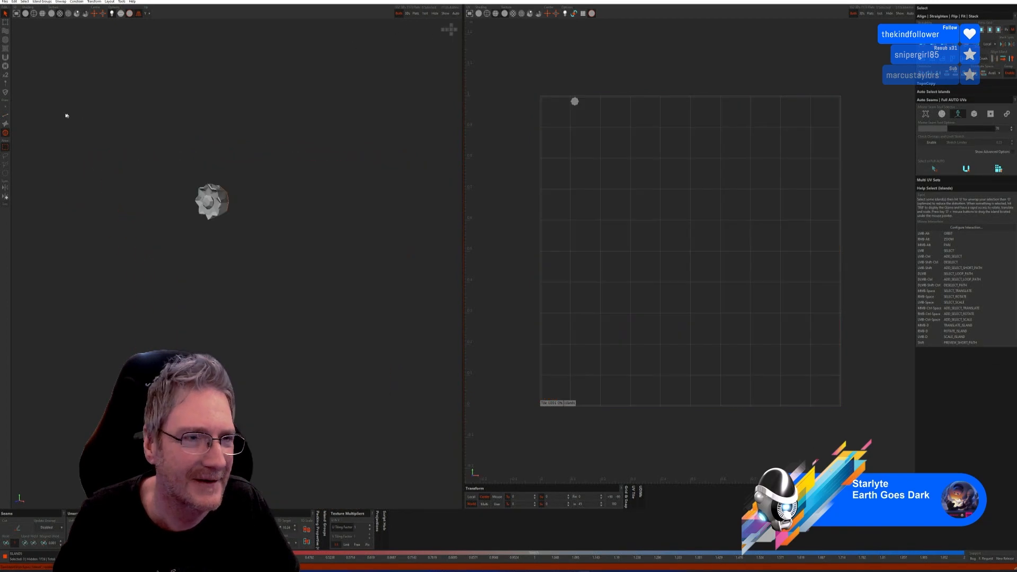
click(9, 115)
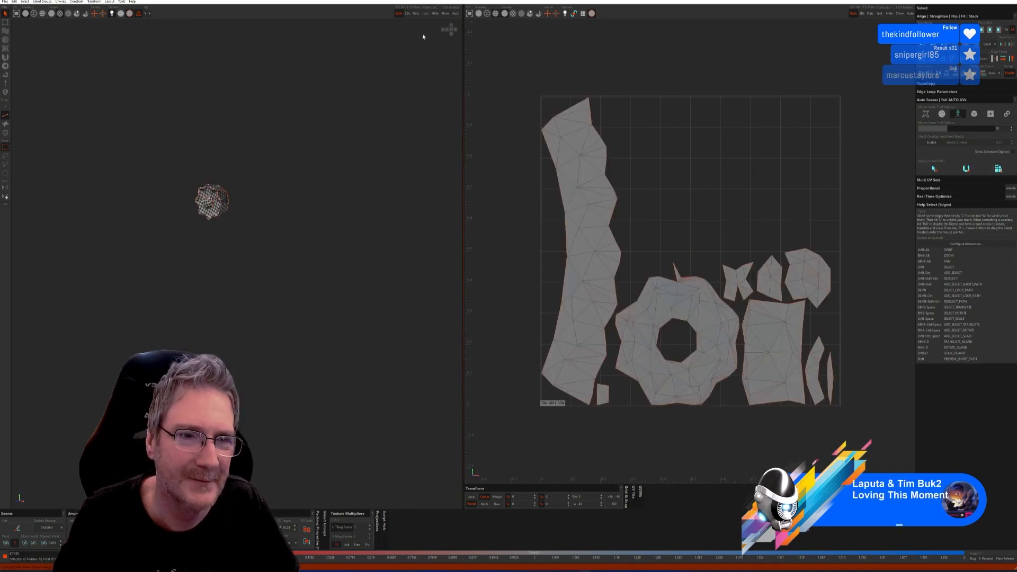
click(425, 13)
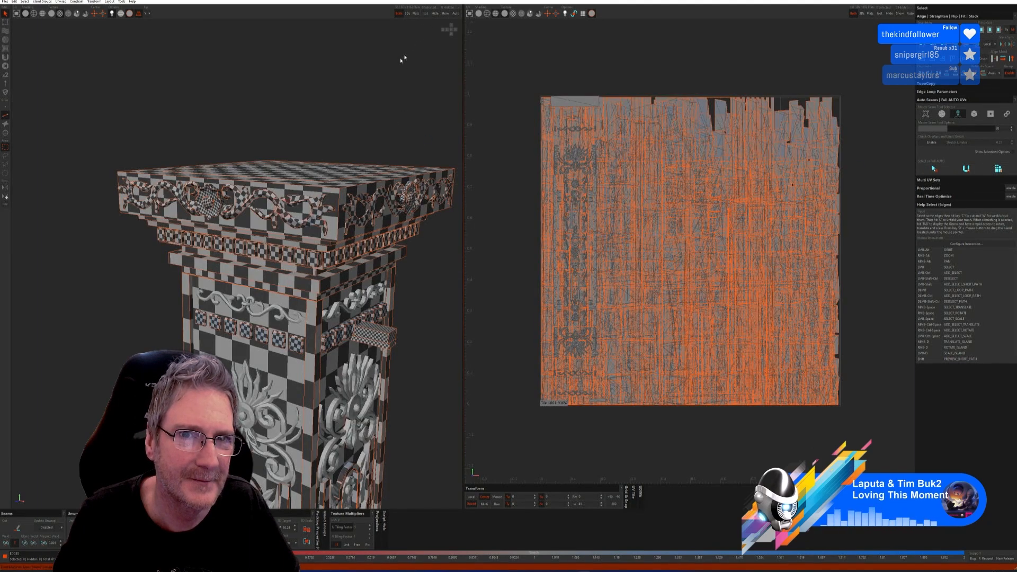
Isolate the next rosette still to unwrap around the top slab, auto-seam, unfold and pack it, and unhide the pillar
scroll(157, 170, up, 2)
alt+middle_drag(156, 170, 323, 156)
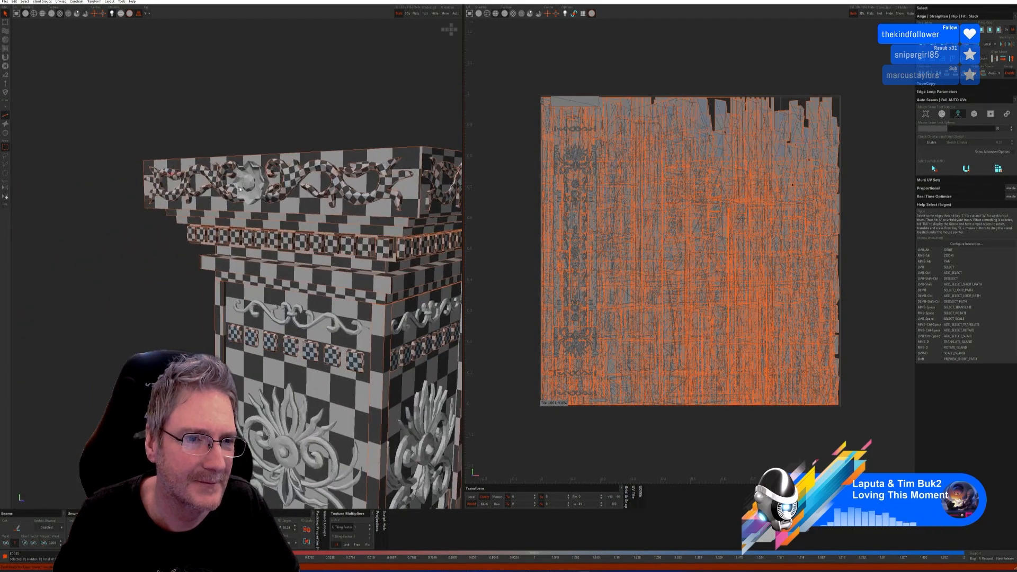
key(F4)
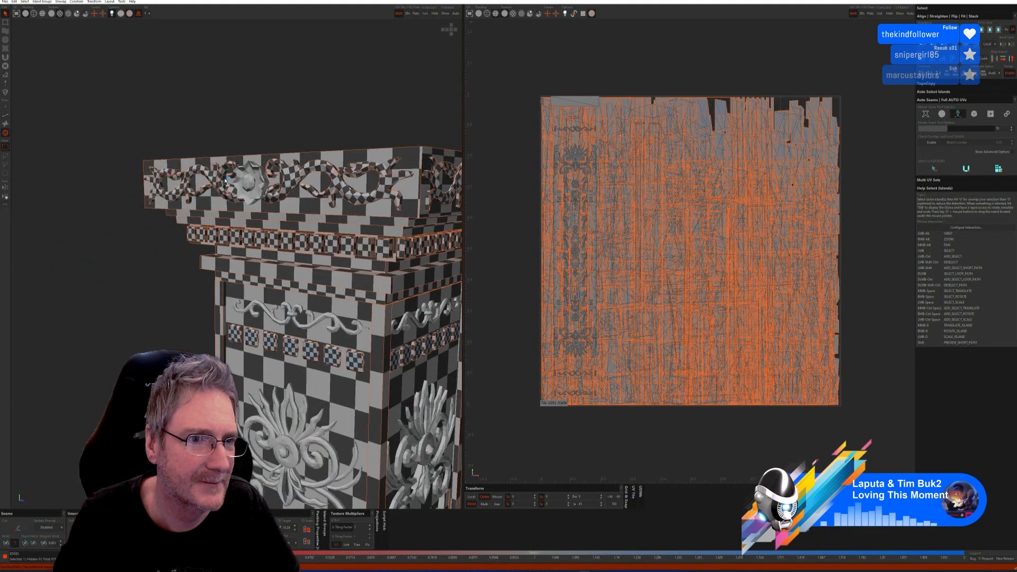
click(247, 184)
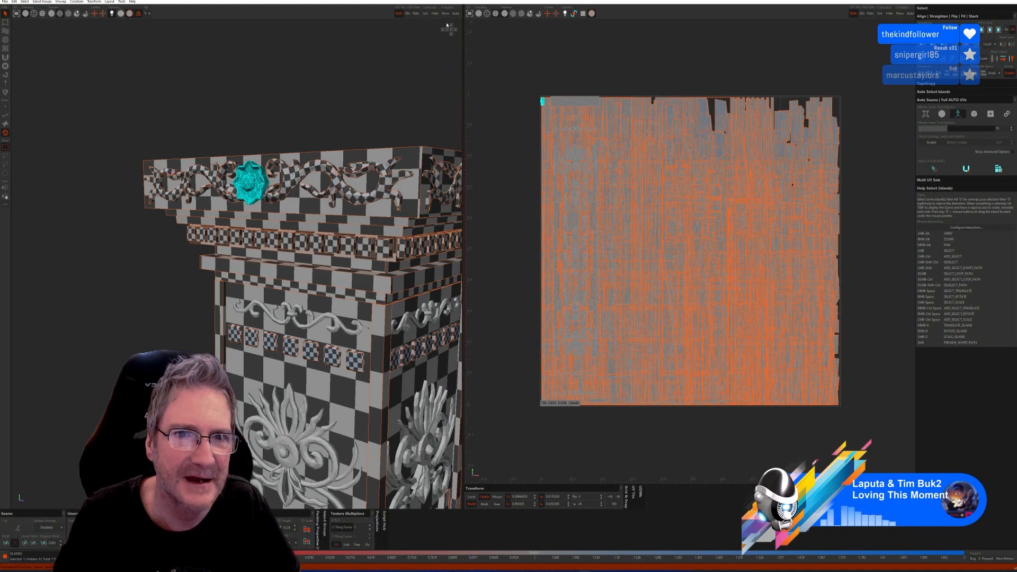
key(i)
click(5, 114)
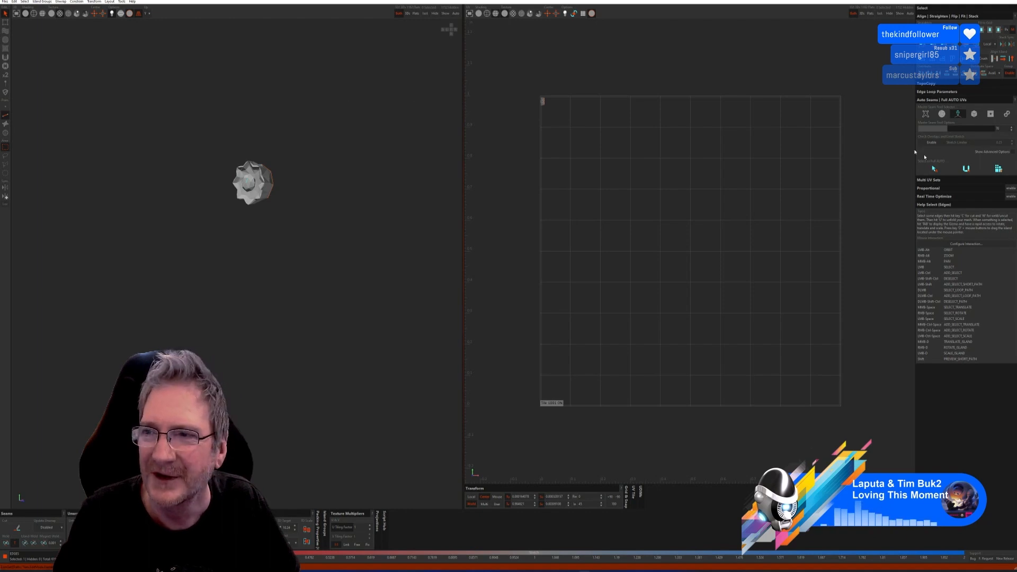
click(934, 169)
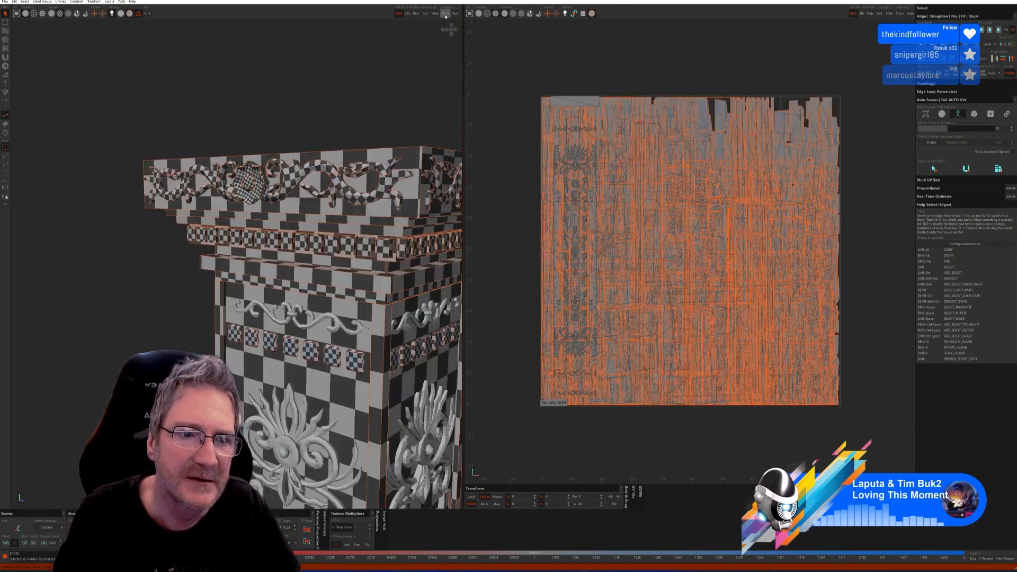
scroll(318, 127, down, 2)
alt+drag(362, 132, 380, 209)
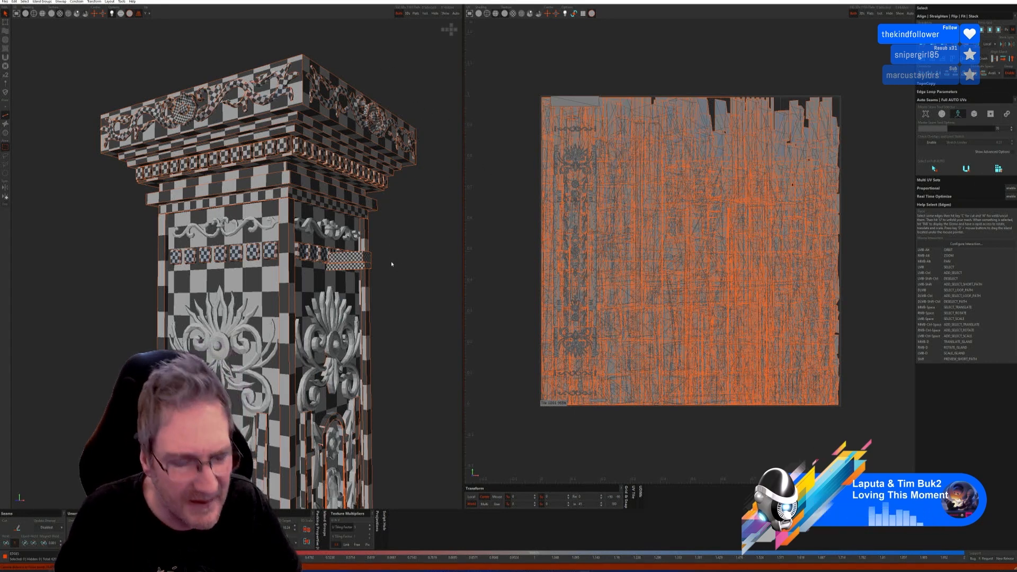
mouse_move(395, 270)
alt+mouse_down()
mouse_move(384, 285)
mouse_move(392, 286)
alt+mouse_up()
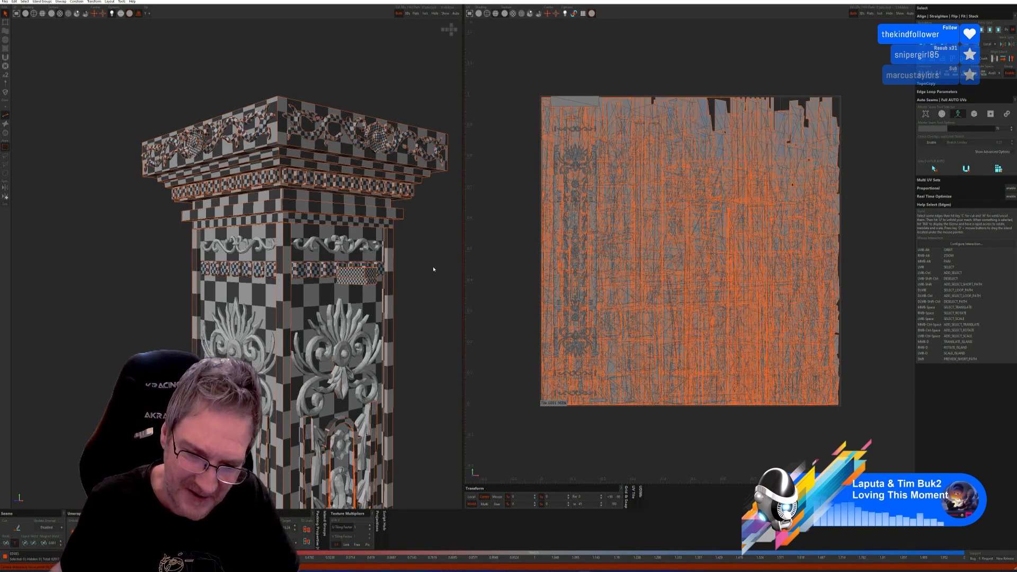
key(super)
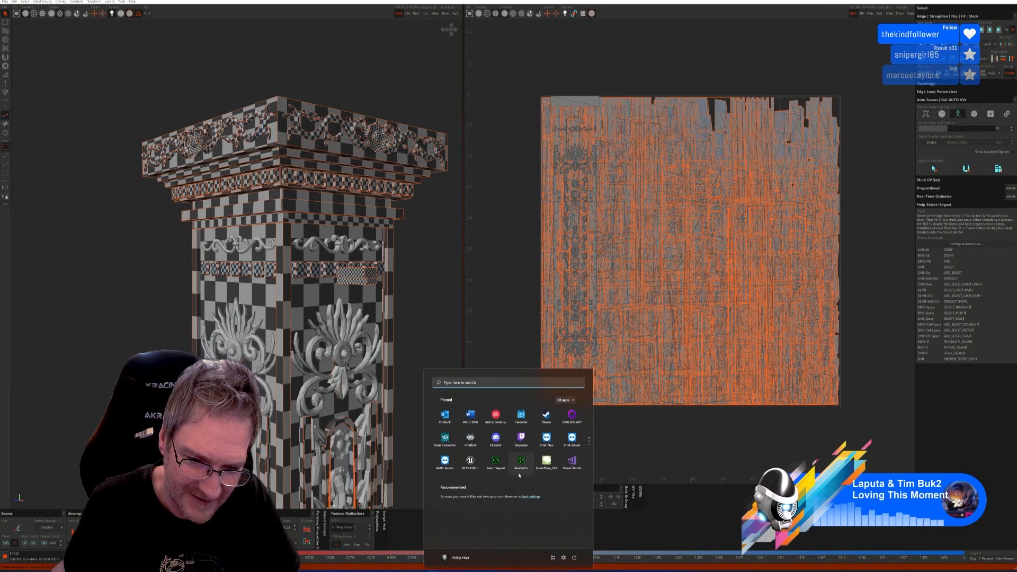
scroll(524, 468, down, 1)
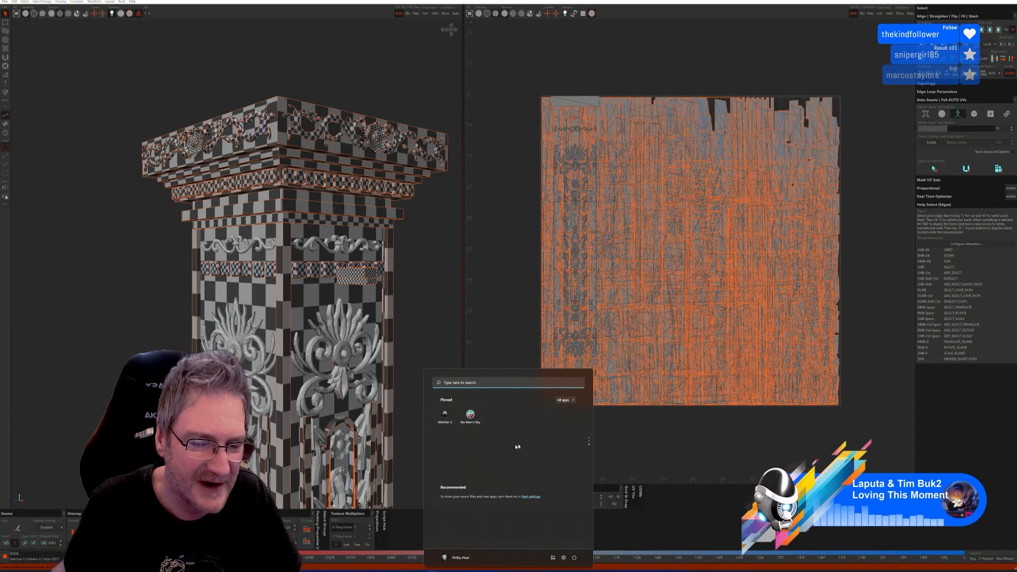
scroll(518, 447, up, 1)
click(448, 241)
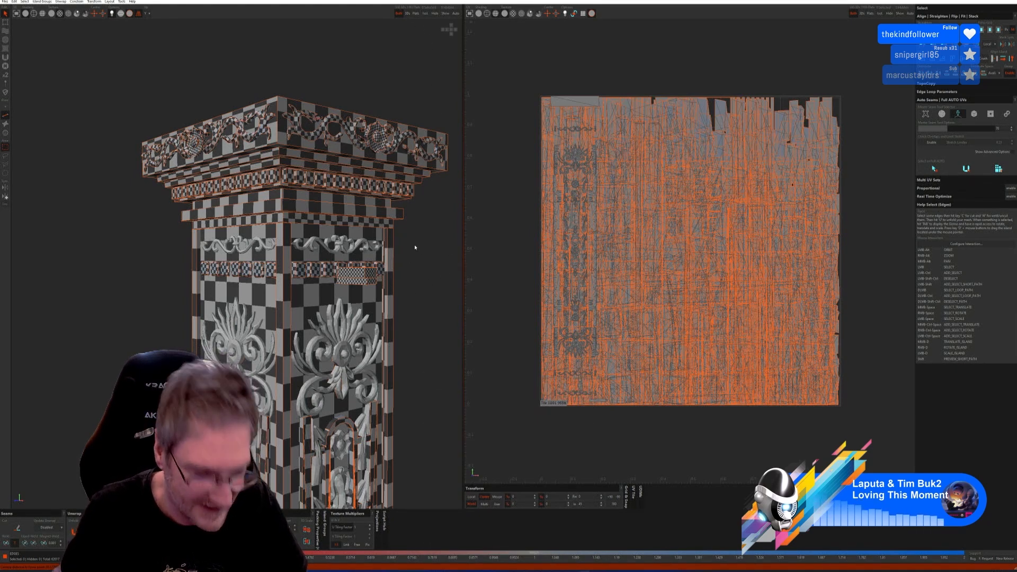
Isolate the scroll ornament above the small square tiles on the shaft, auto-seam, unfold and pack it, and unhide the pillar
scroll(415, 243, up, 2)
click(5, 133)
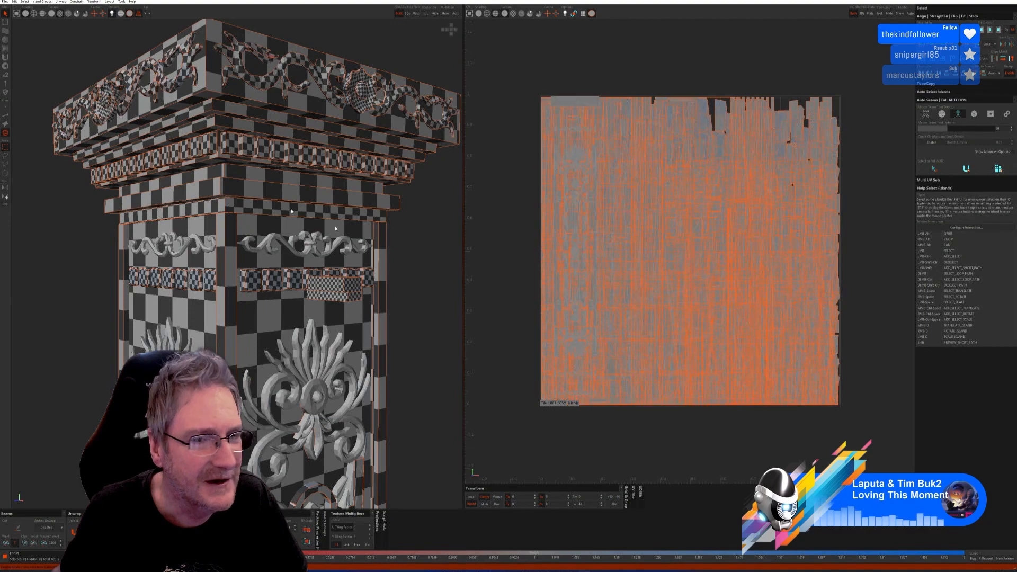
click(364, 253)
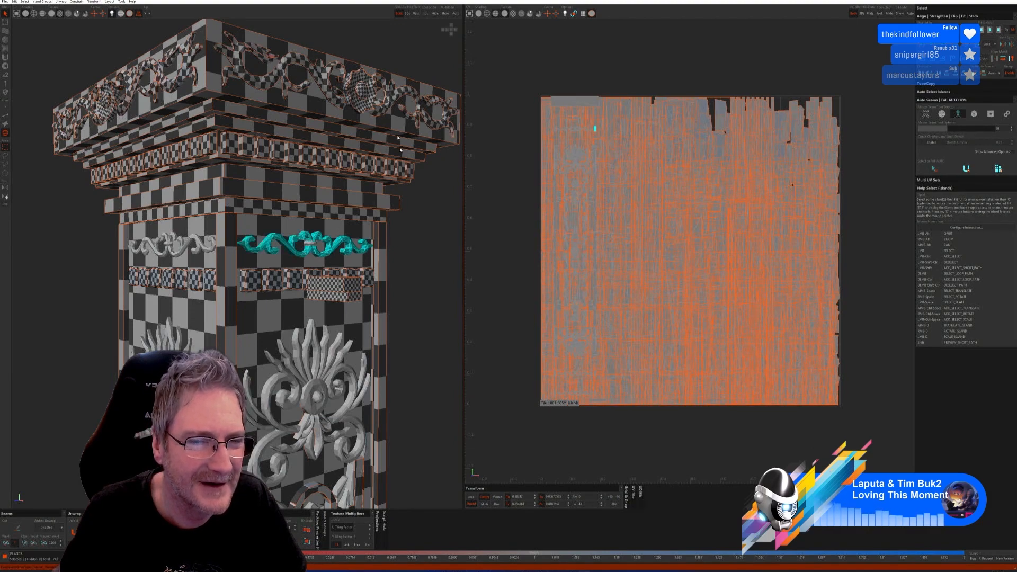
click(425, 13)
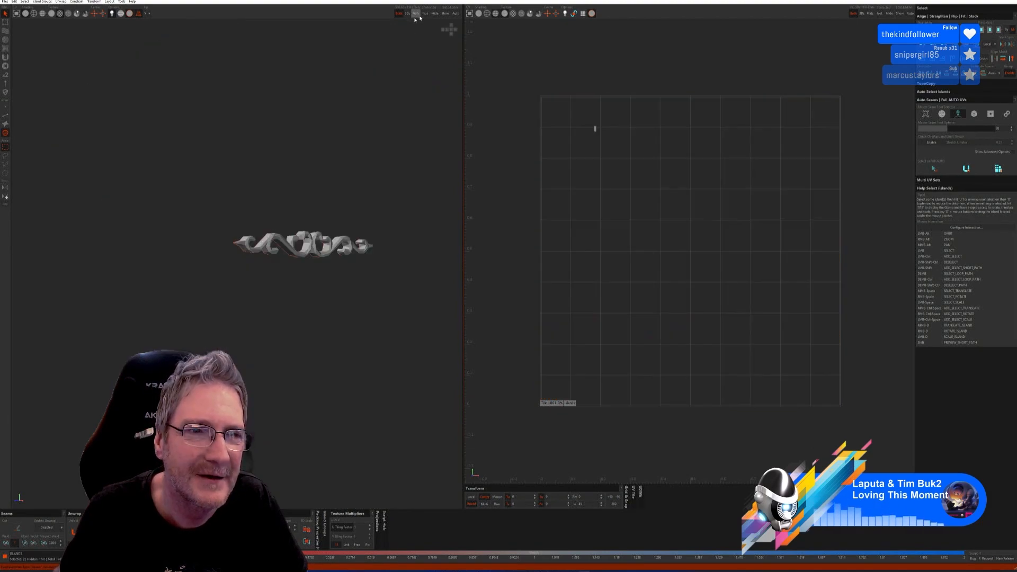
click(7, 115)
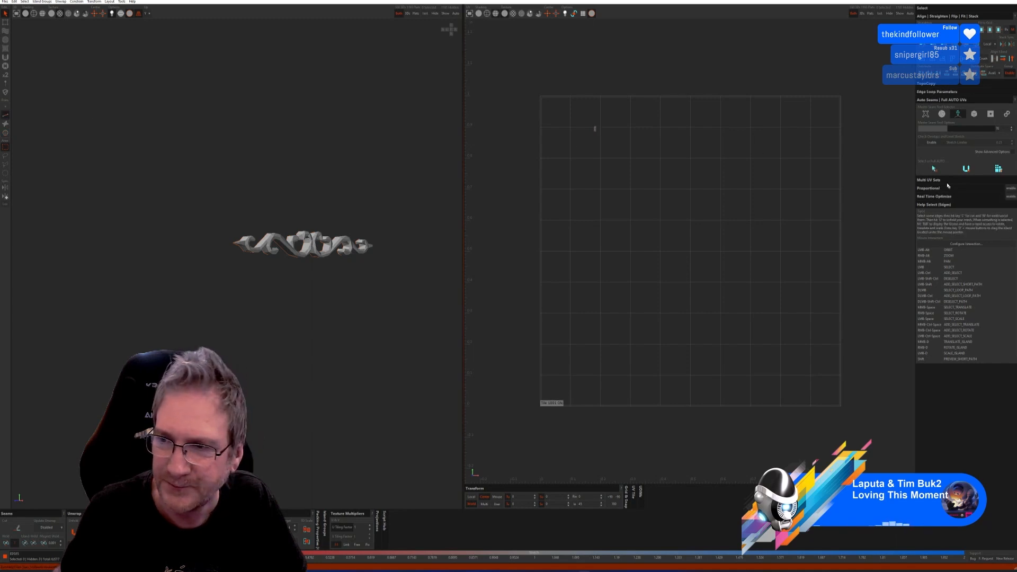
click(961, 169)
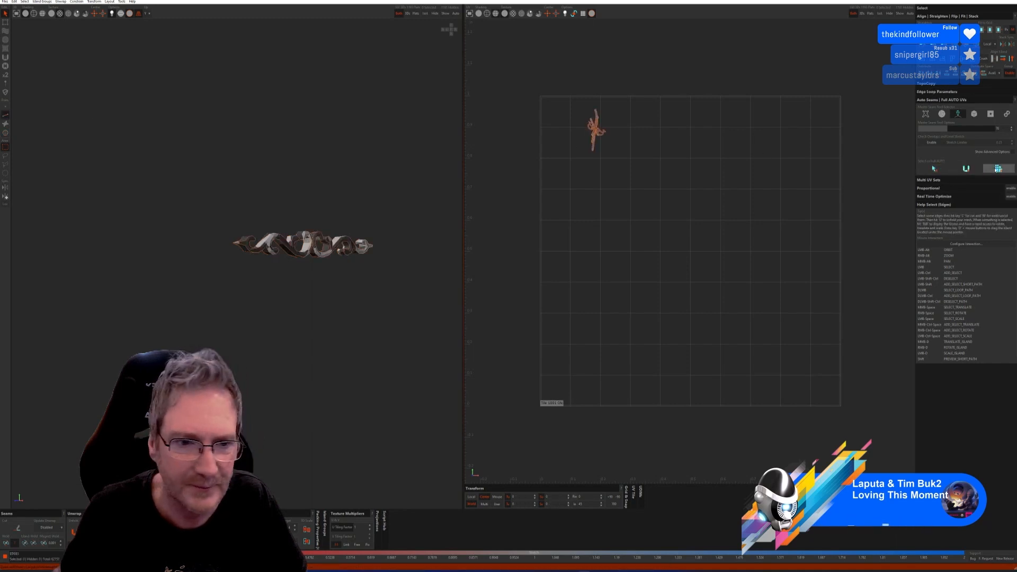
click(990, 170)
alt+drag(416, 234, 390, 245)
click(445, 15)
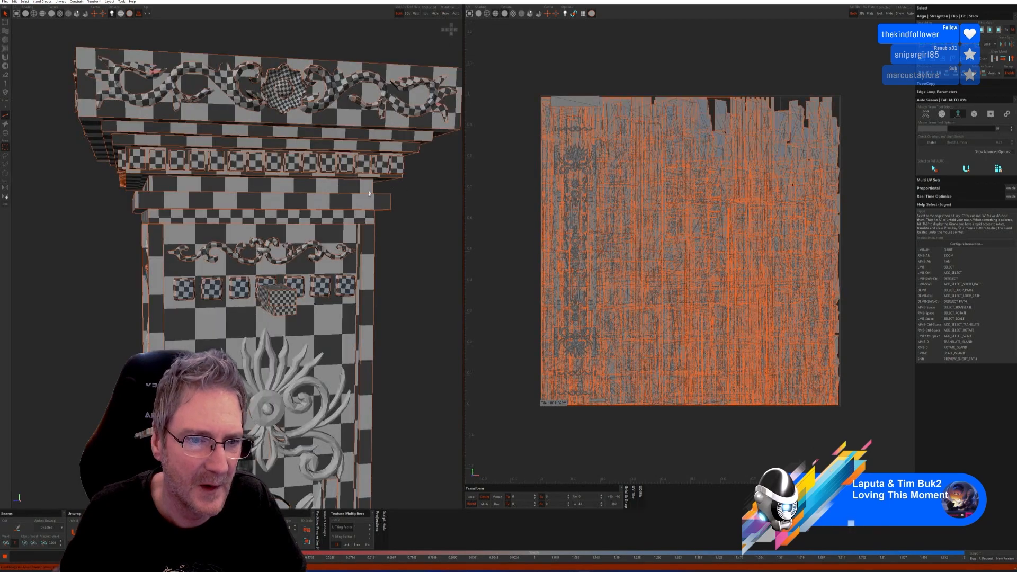
Isolate the small centre piece of the shaft's scroll ornament, unwrap it with automatic seams, pack it, and unhide the pillar
scroll(266, 250, up, 4)
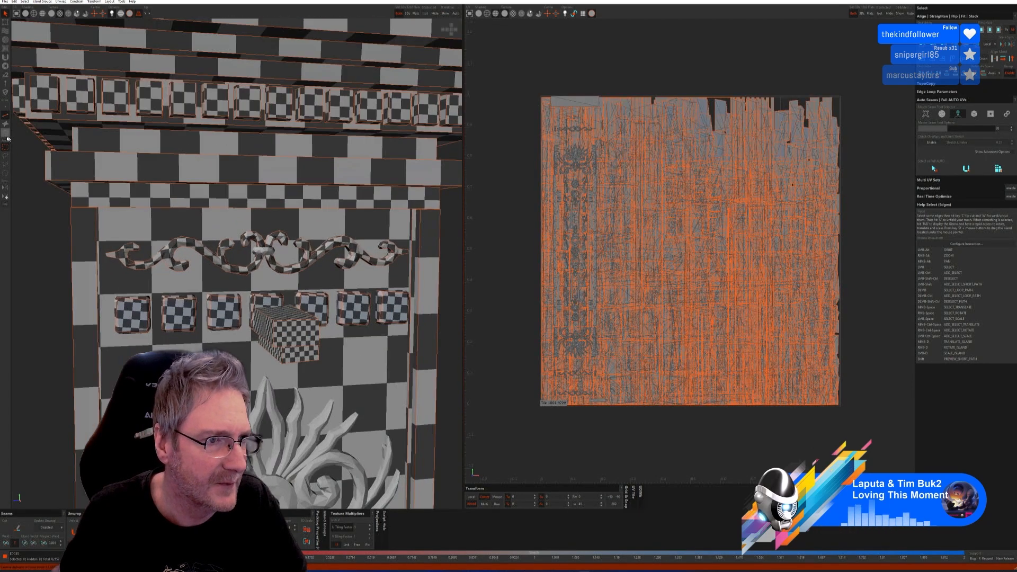
key(F4)
click(267, 253)
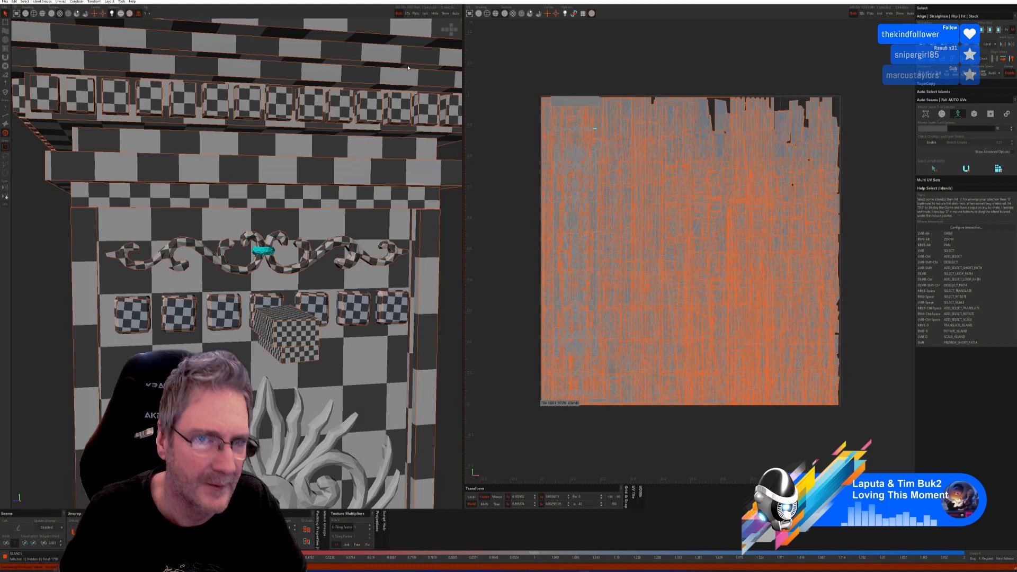
click(425, 14)
click(5, 115)
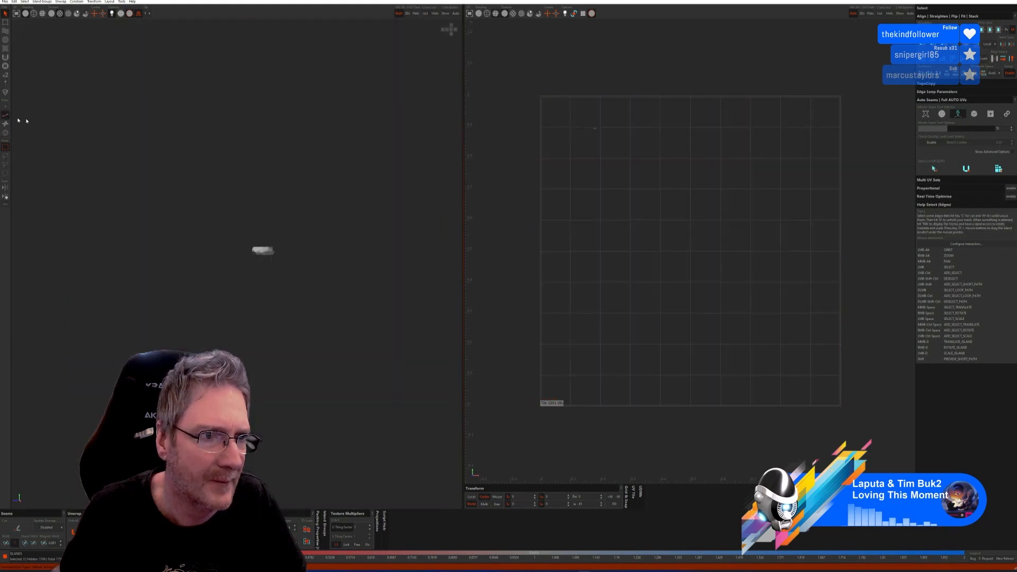
click(997, 169)
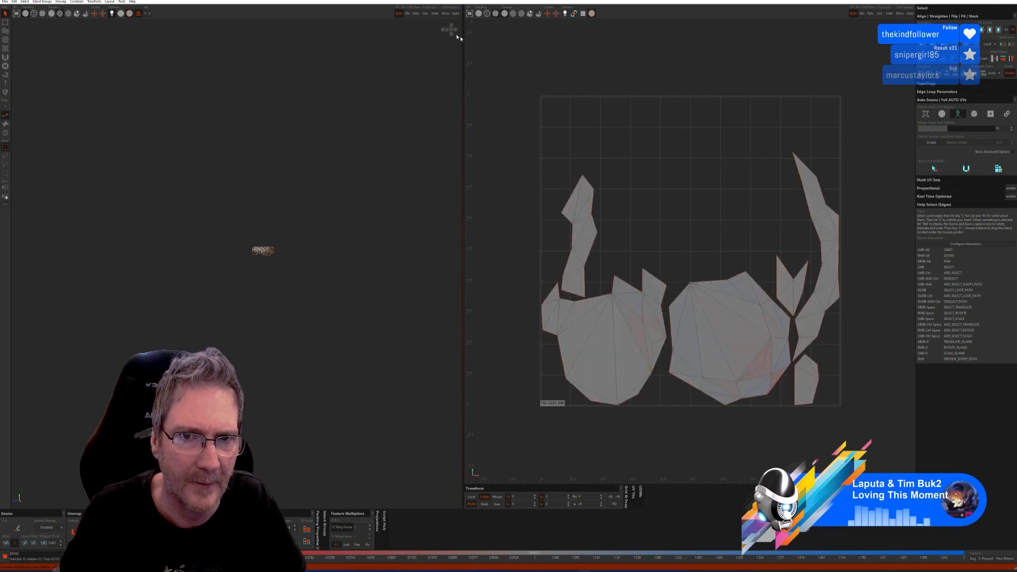
click(445, 14)
Isolate the scroll ornament above the square tiles on the adjacent shaft side, cut automatic seams, unfold and pack it
scroll(297, 233, down, 4)
alt+drag(267, 265, 337, 245)
key(F4)
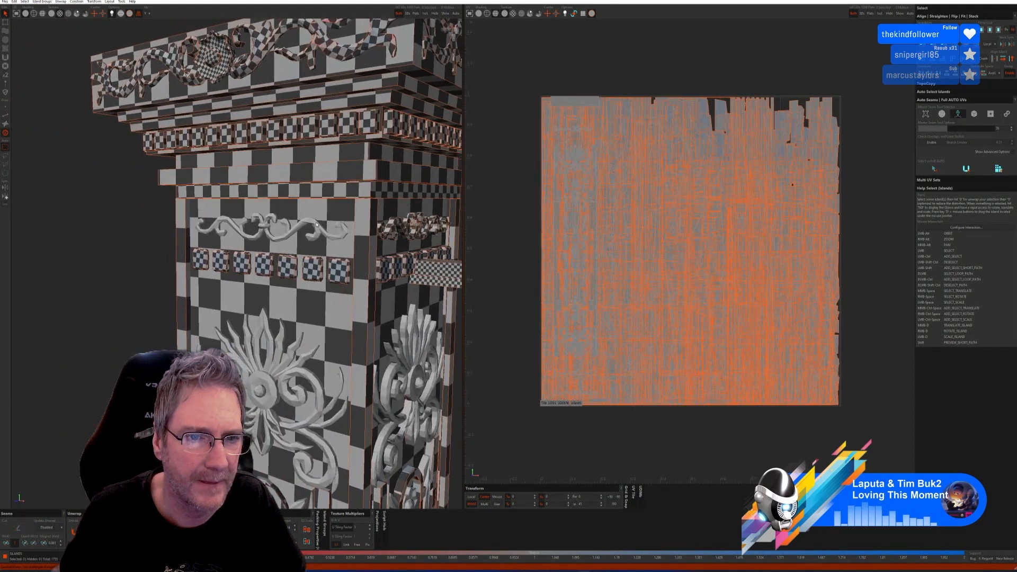
click(316, 225)
ctrl+click(228, 225)
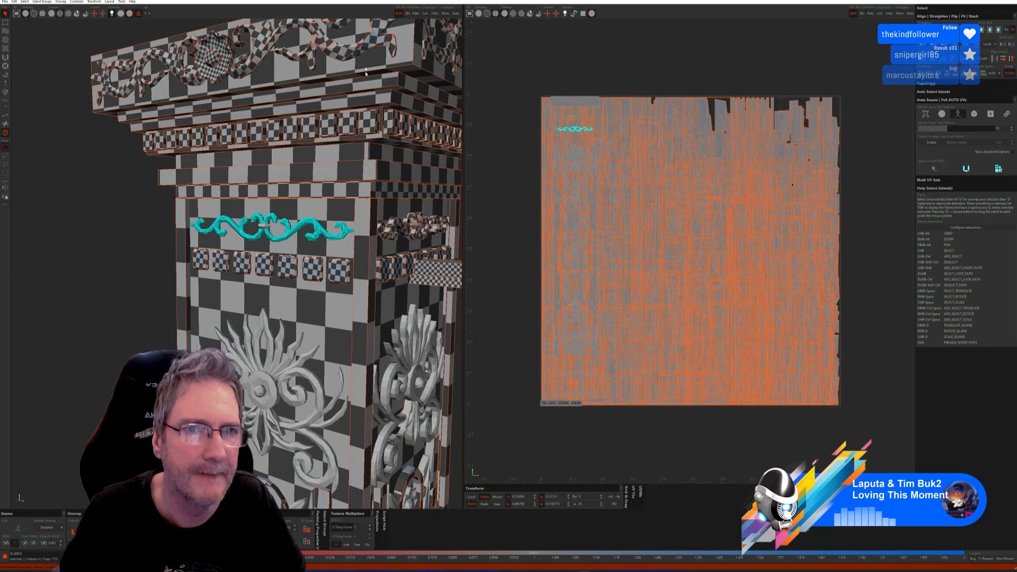
click(419, 17)
click(5, 115)
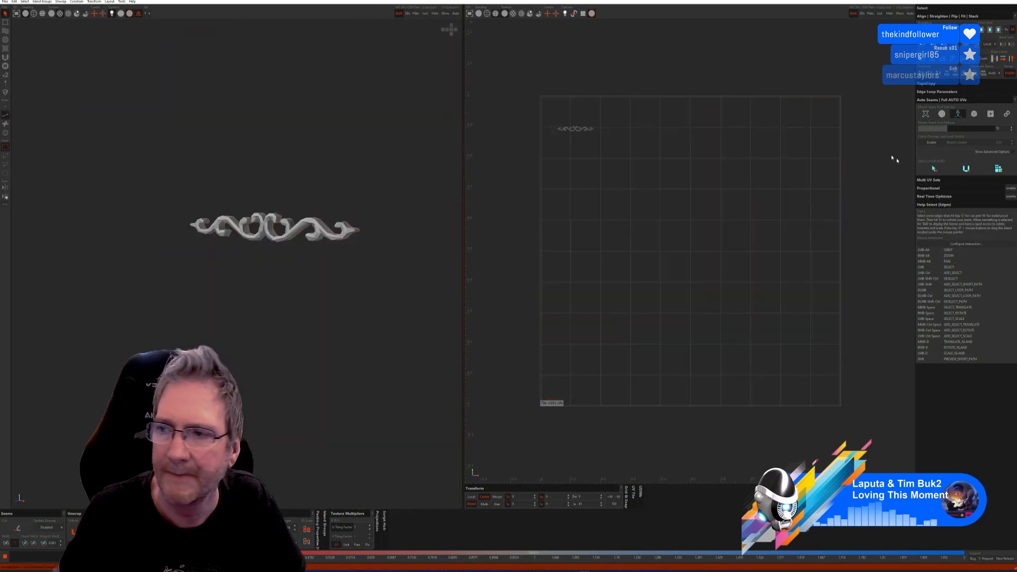
click(934, 169)
click(998, 169)
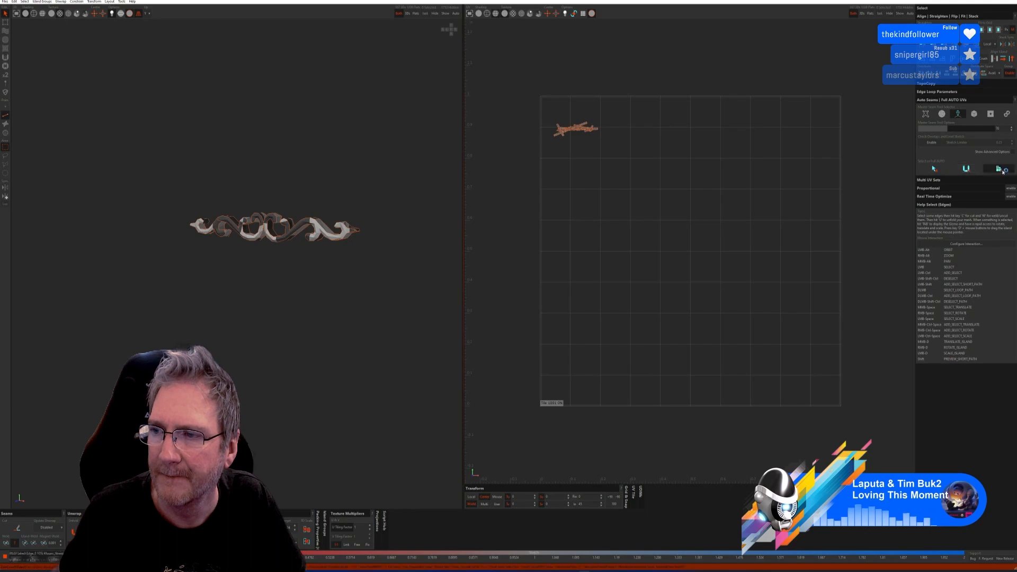
Unhide the pillar, isolate the small centre piece of this side's scroll ornament, auto-seam, unfold and pack it, and show the pillar again
click(443, 15)
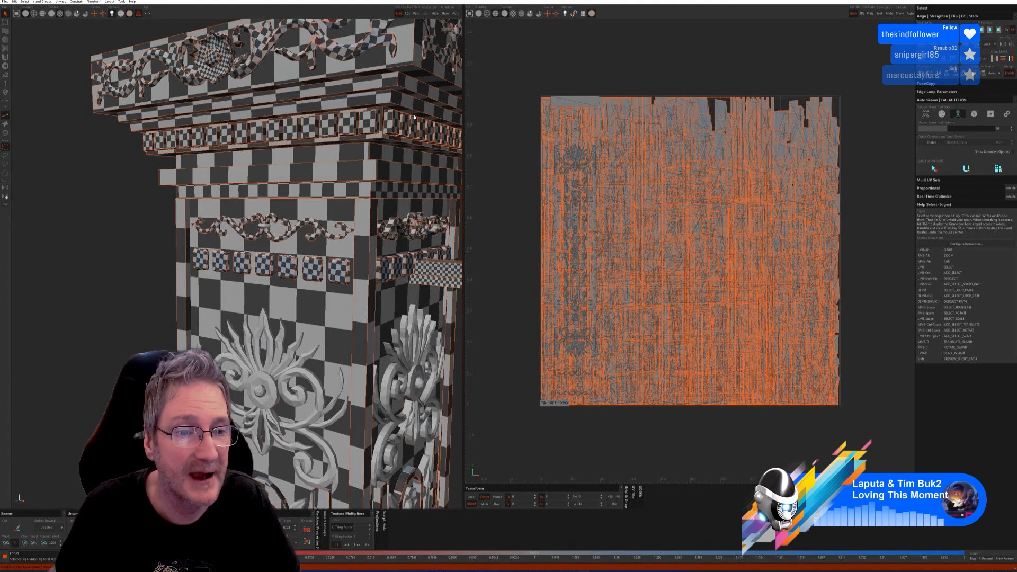
click(6, 133)
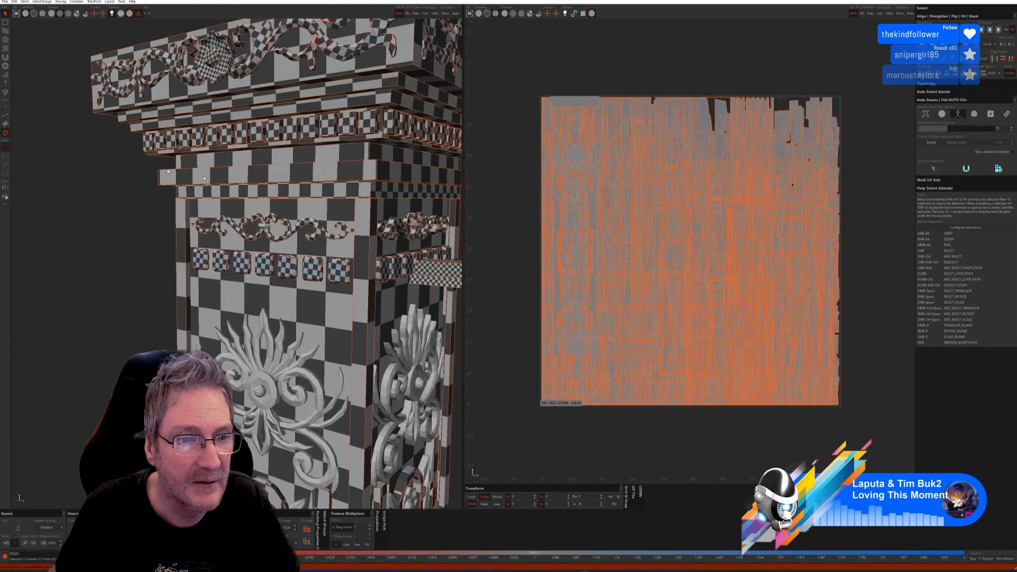
click(263, 226)
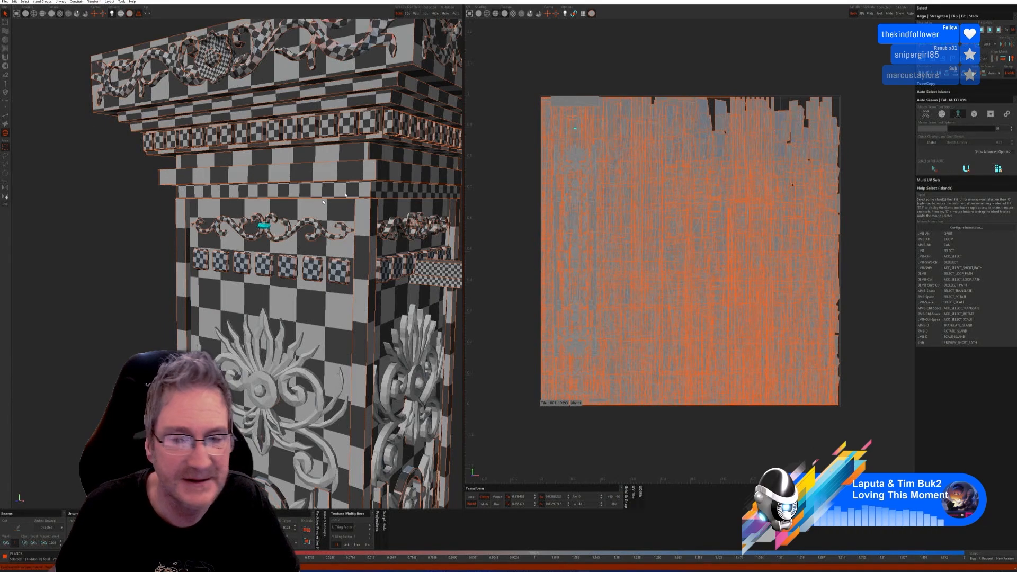
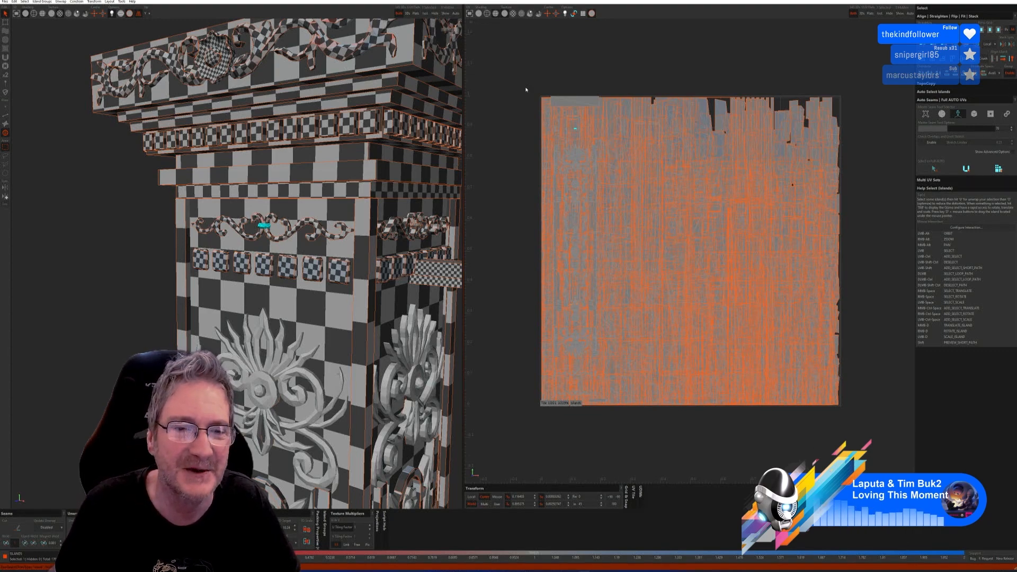
key(i)
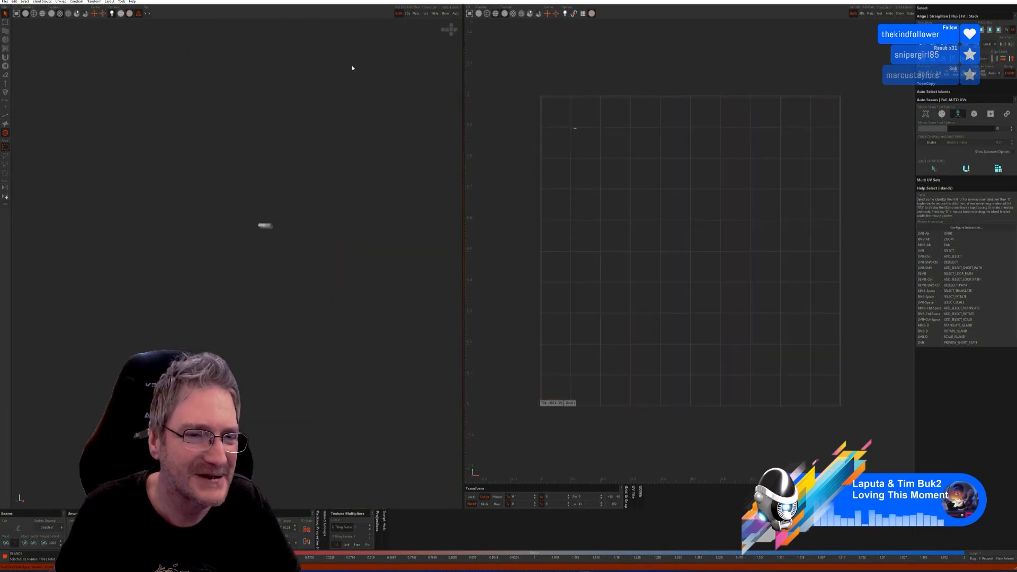
click(5, 115)
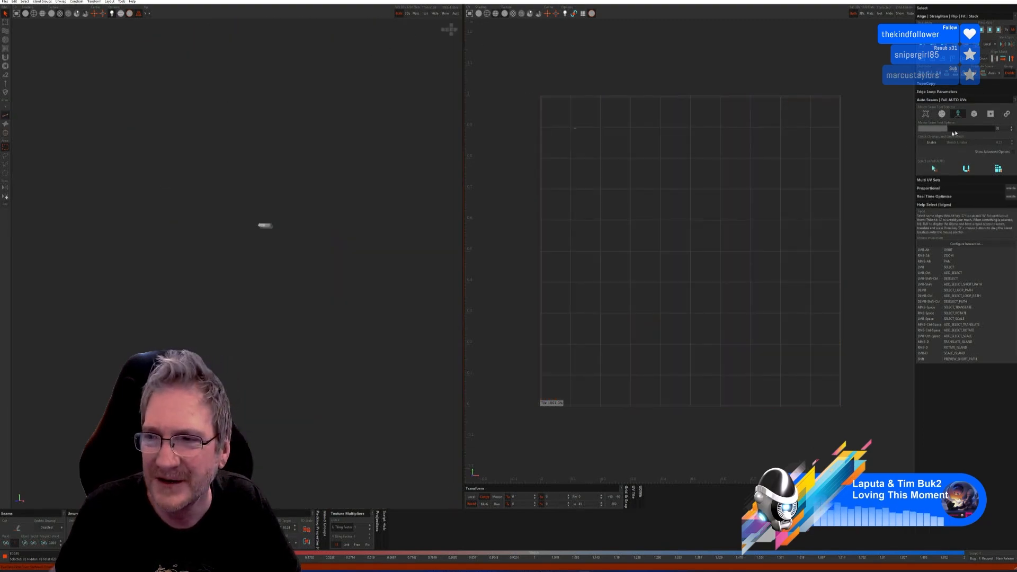
click(944, 171)
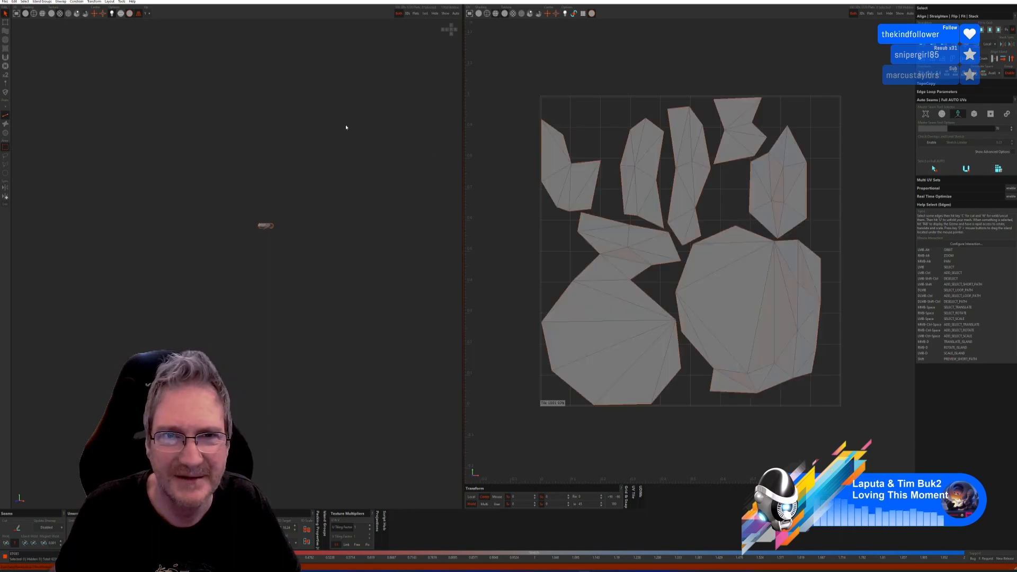
click(425, 14)
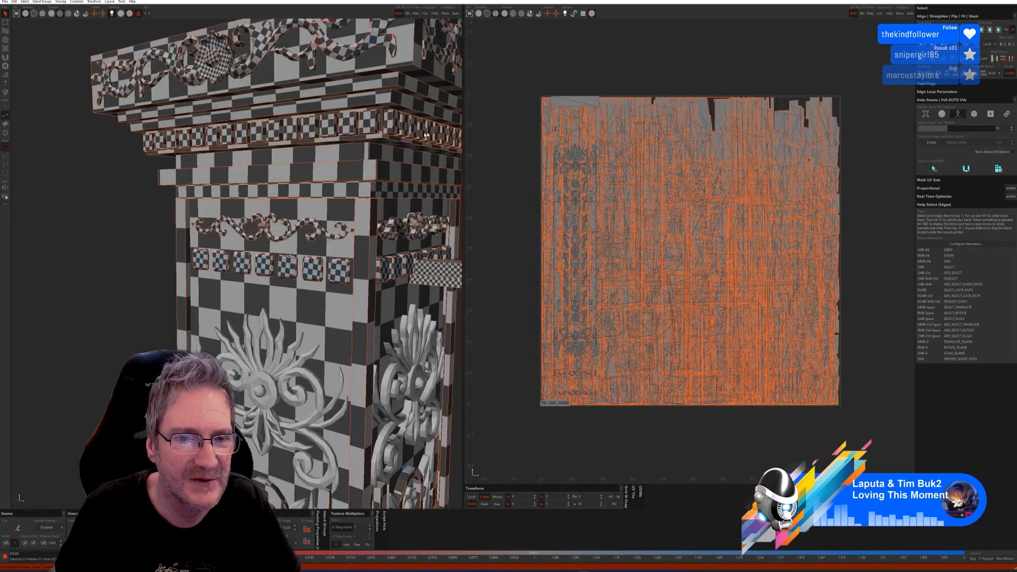
Isolate both halves of the still plain scroll ornament on the next shaft side, auto-seam, unfold and pack them, and unhide the pillar
alt+drag(234, 270, 46, 187)
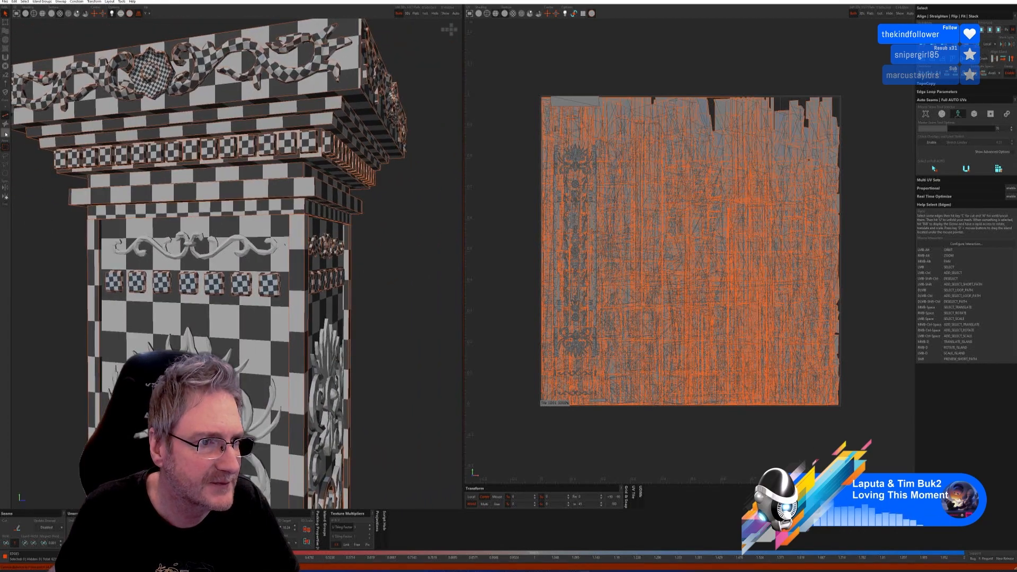
click(5, 133)
click(210, 255)
ctrl+click(169, 255)
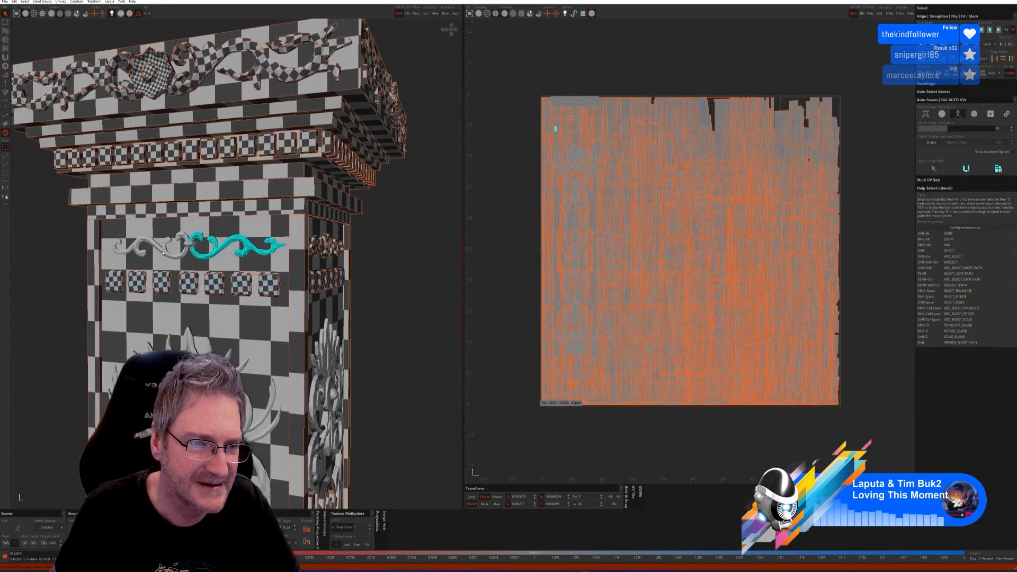
click(425, 13)
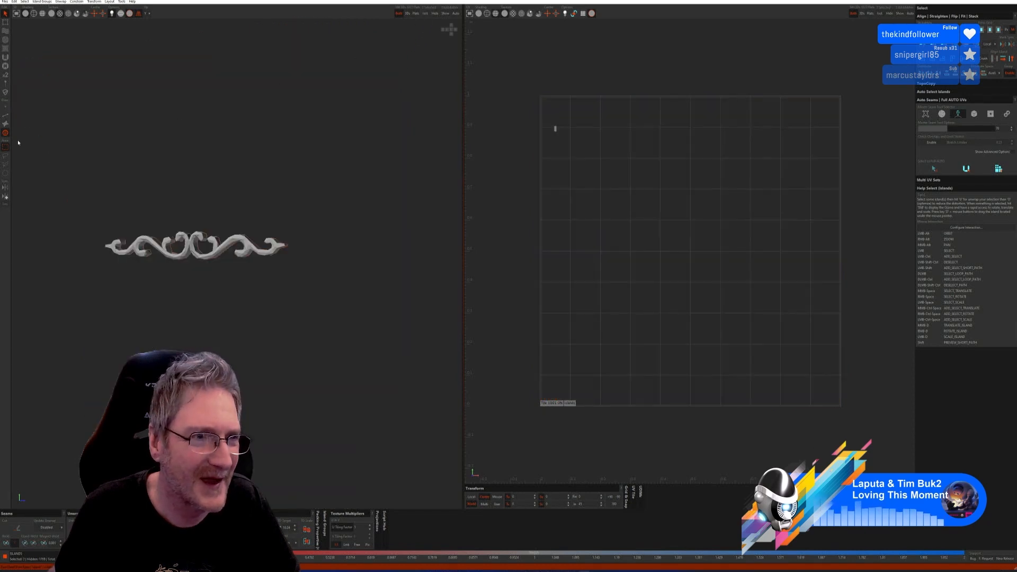
click(5, 115)
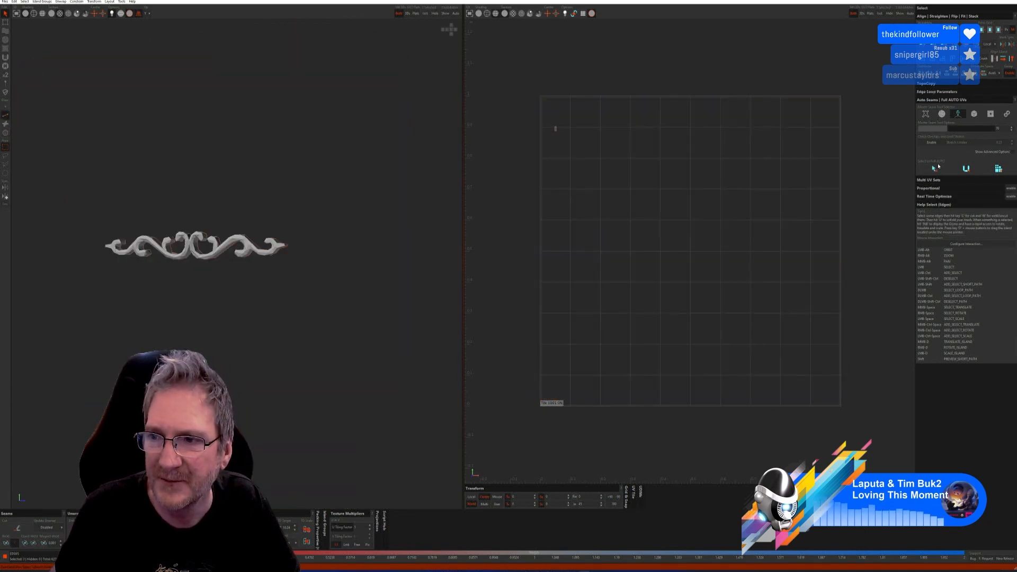
click(936, 168)
click(999, 170)
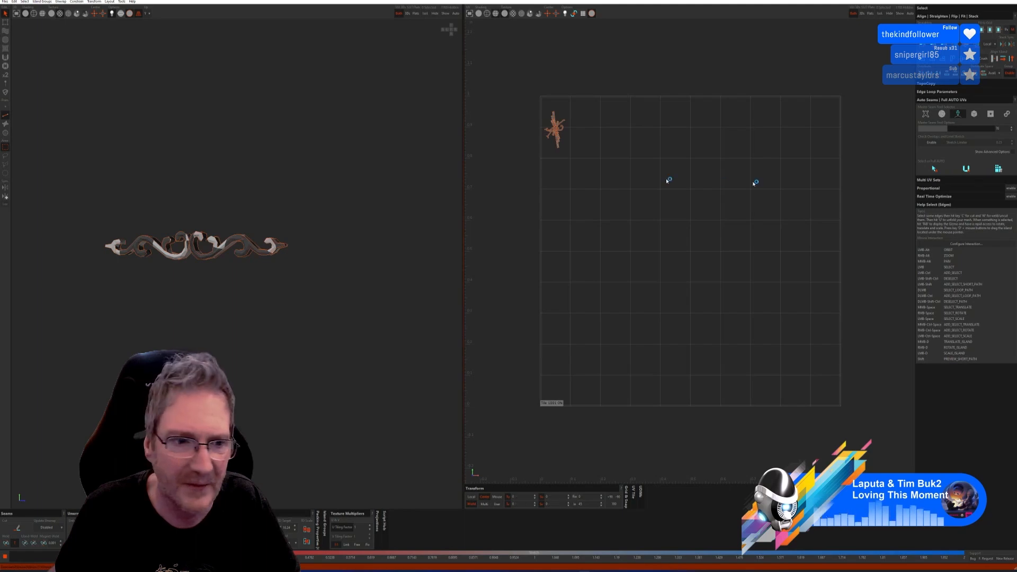
click(425, 14)
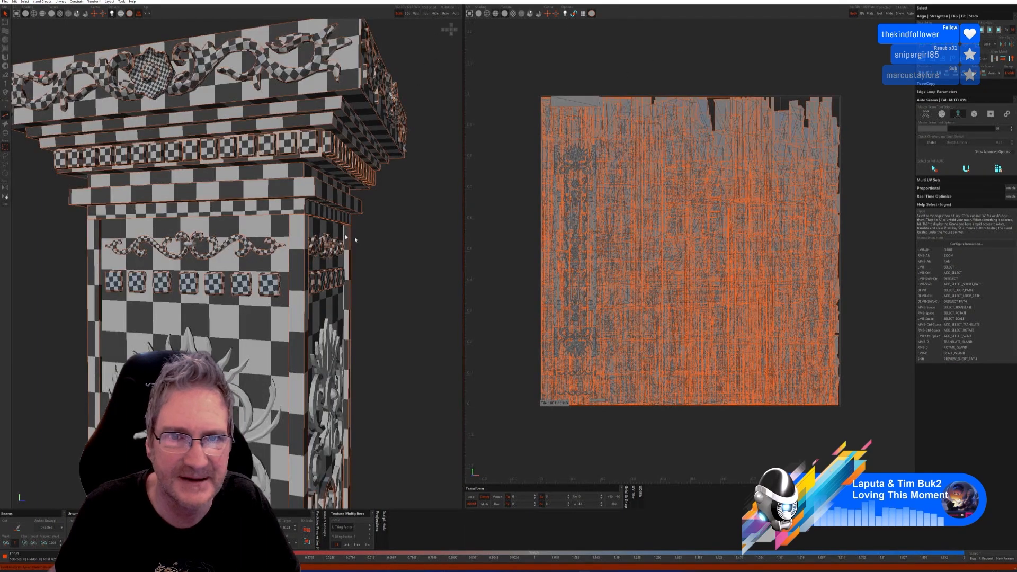
Isolate the small centre piece between the scroll halves just unwrapped, cut automatic seams, unfold and pack it, and unhide the pillar
click(5, 133)
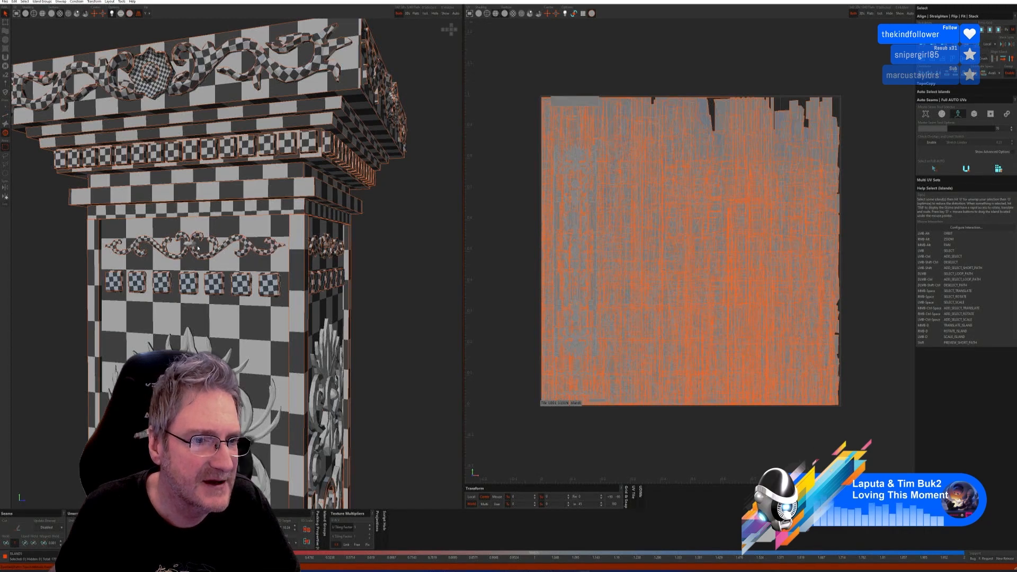
click(192, 246)
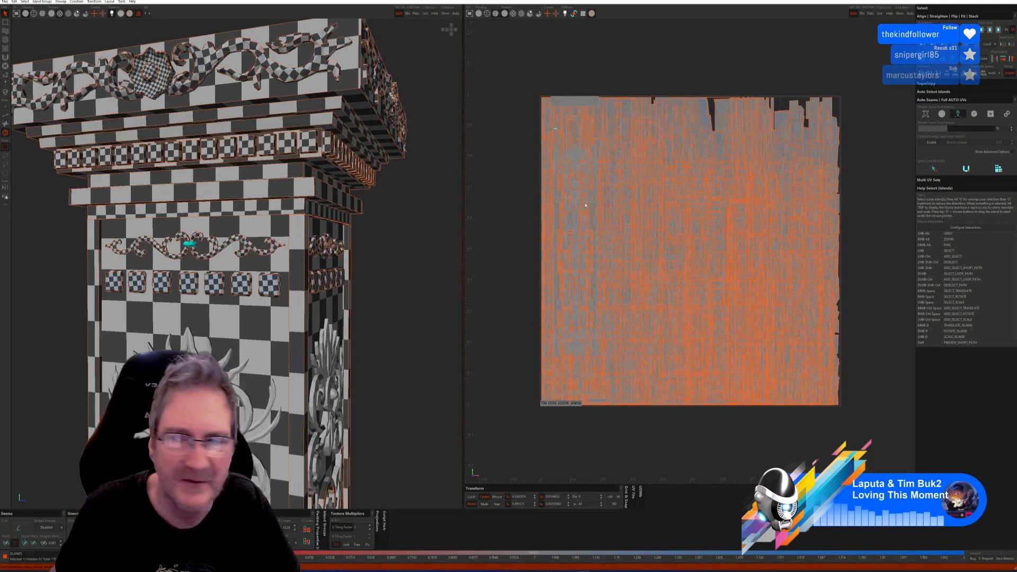
click(425, 13)
click(6, 115)
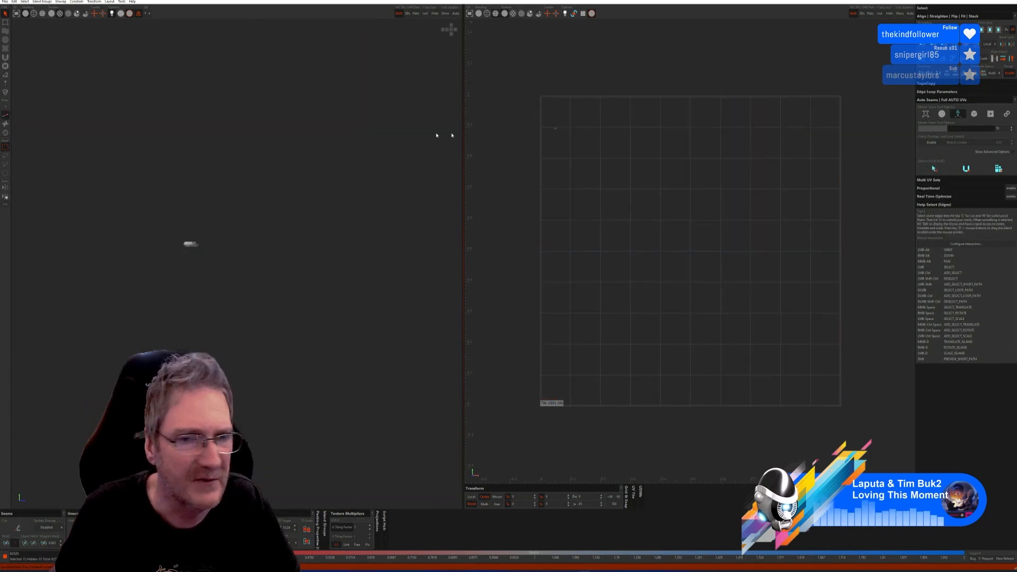
click(959, 169)
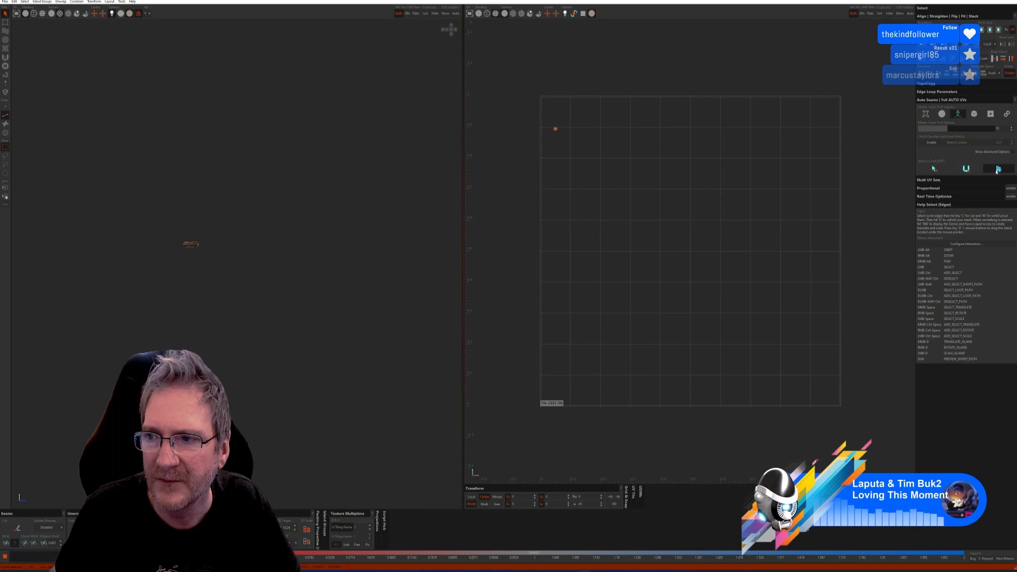
click(445, 14)
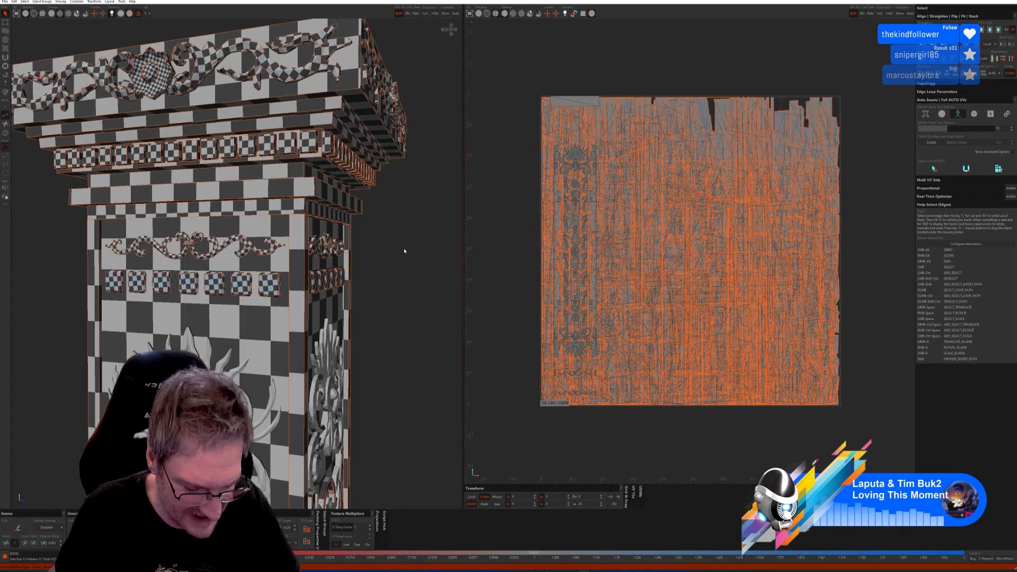
Select all the leaf fronds and curling scrolls of the palmette ornament below the square tiles, leaving out its round boss and hanging leaves
alt+drag(404, 248, 323, 247)
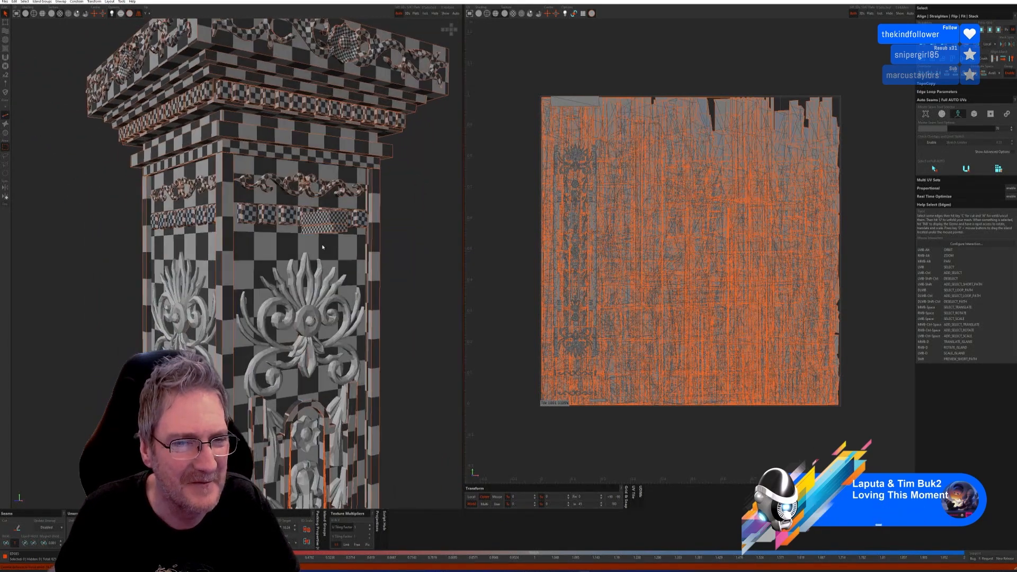
key(4)
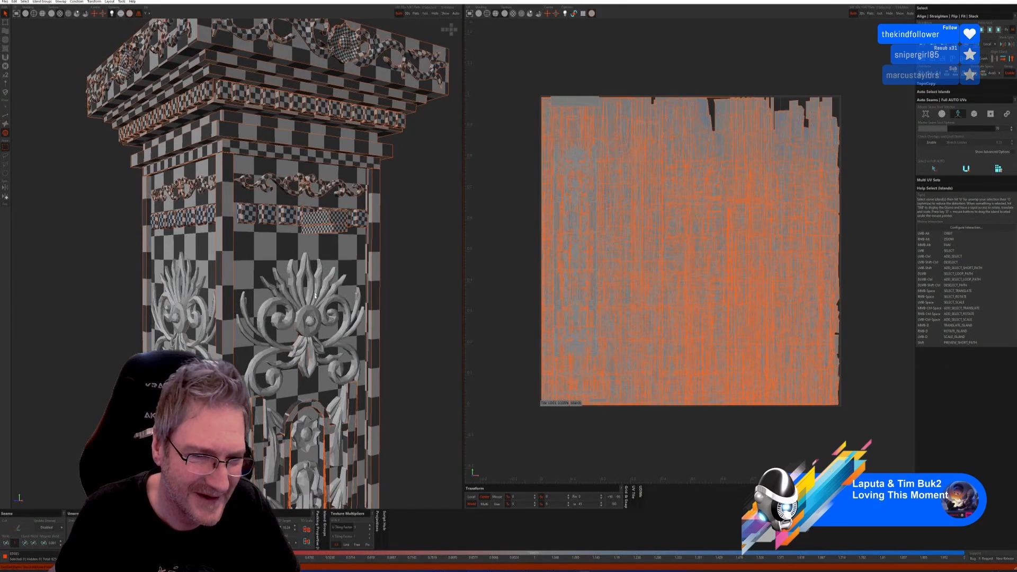
click(302, 285)
ctrl+click(310, 285)
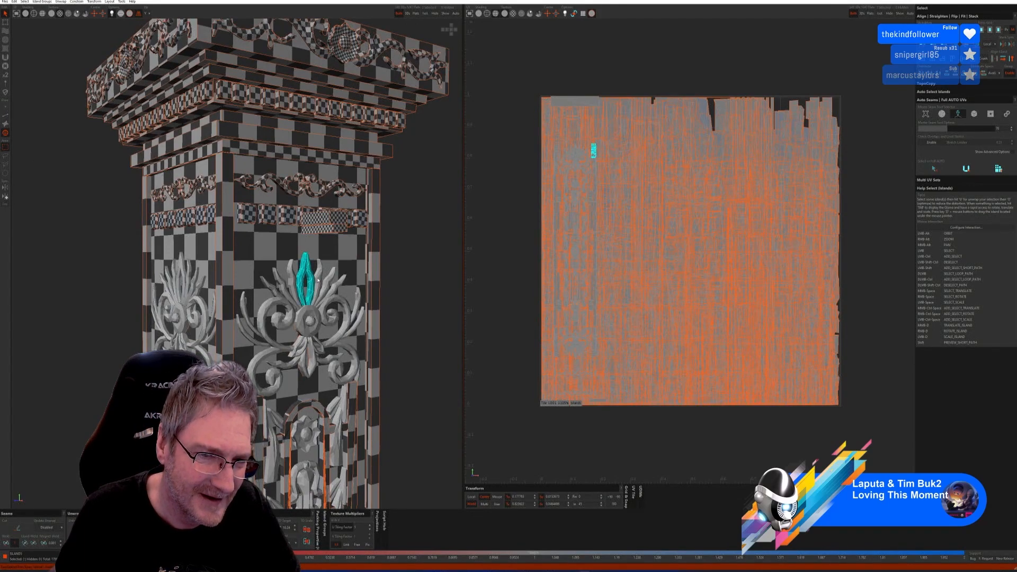
ctrl+click(317, 282)
ctrl+click(326, 282)
ctrl+click(333, 289)
ctrl+click(291, 279)
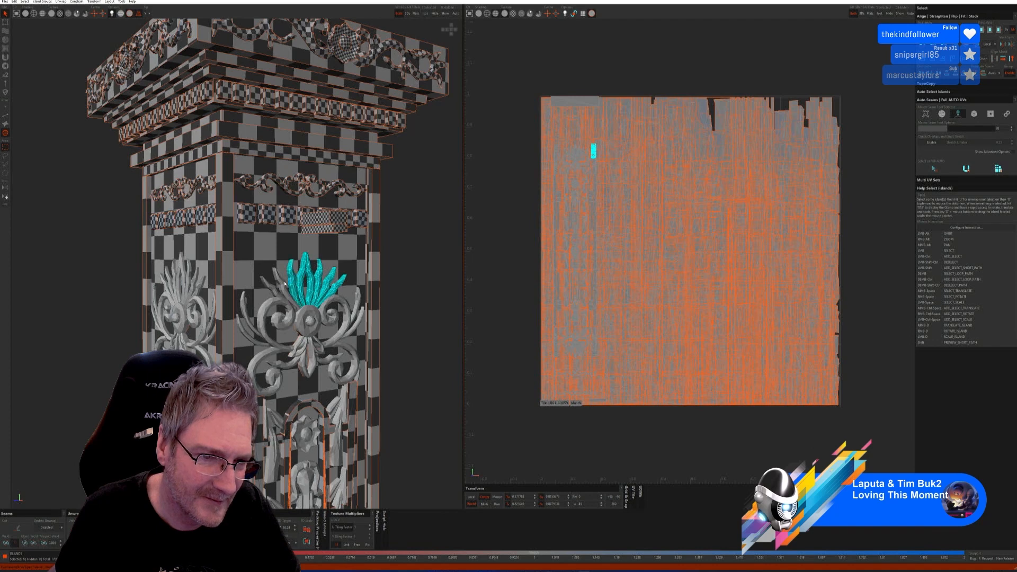
ctrl+click(281, 282)
ctrl+click(270, 287)
ctrl+click(244, 320)
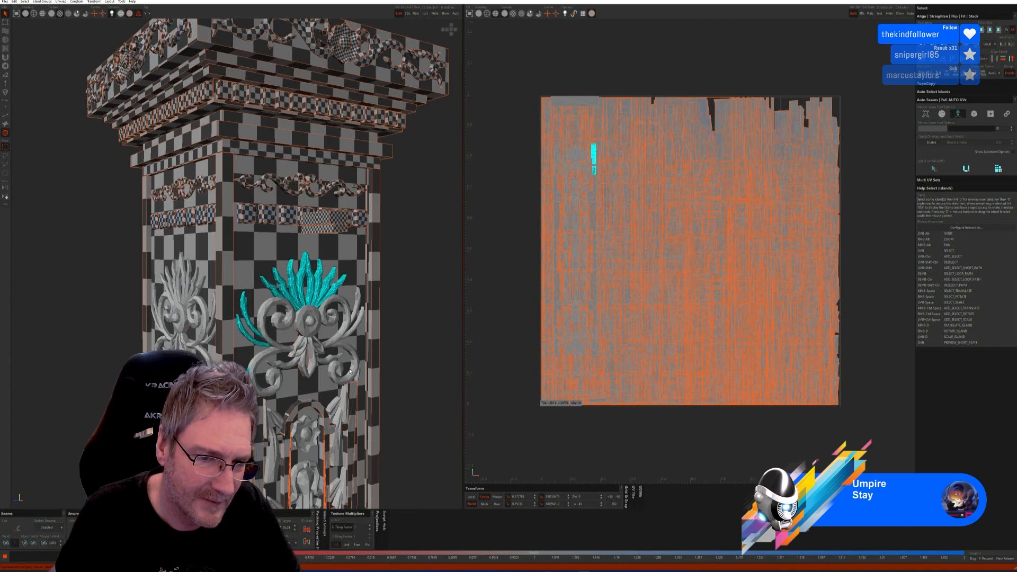
ctrl+click(356, 319)
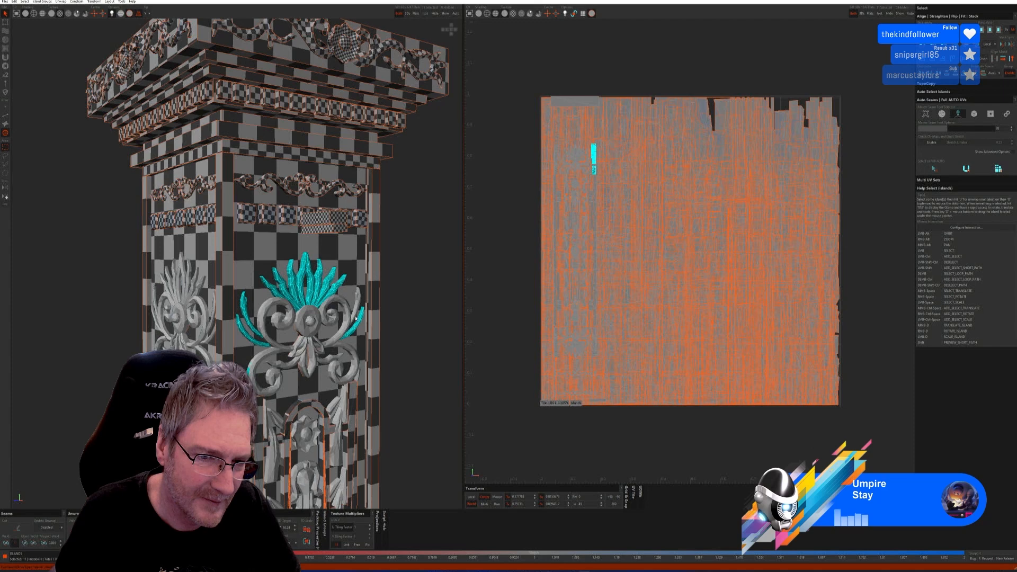
ctrl+click(290, 317)
ctrl+click(335, 318)
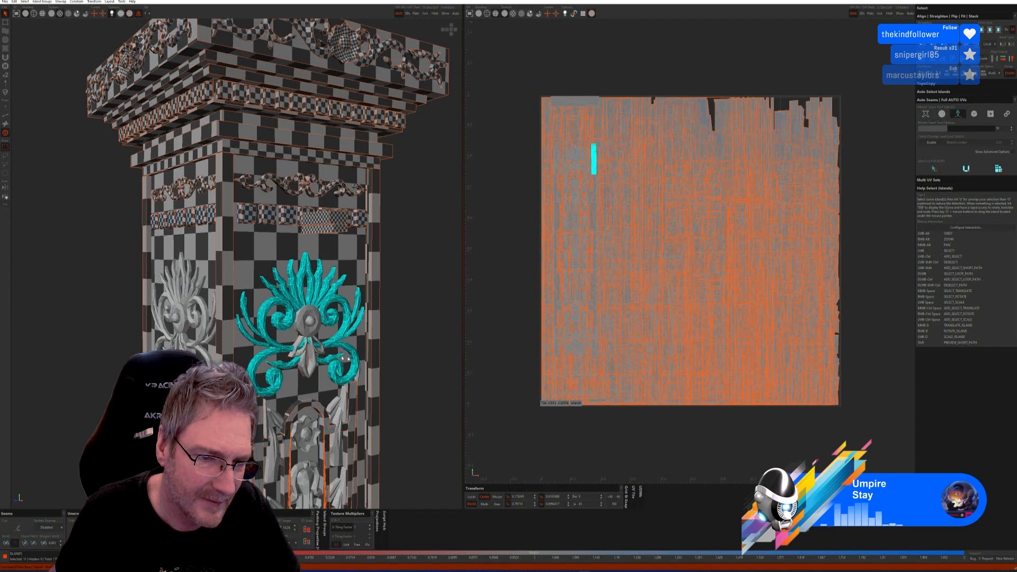
alt+drag(344, 359, 351, 324)
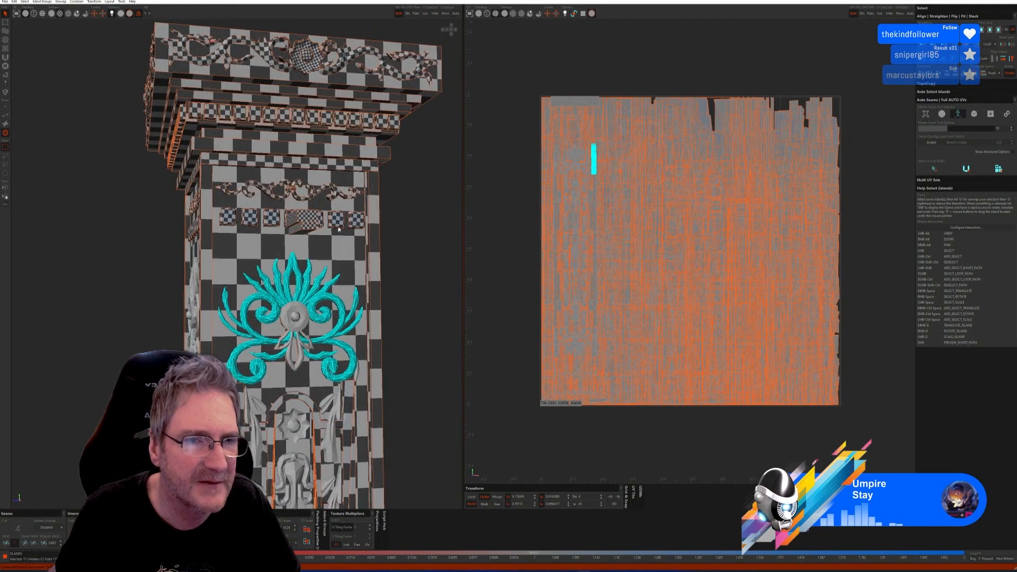
Isolate the selected palmette fronds and scrolls, cut automatic seams, unfold and pack them, and unhide the pillar
click(425, 13)
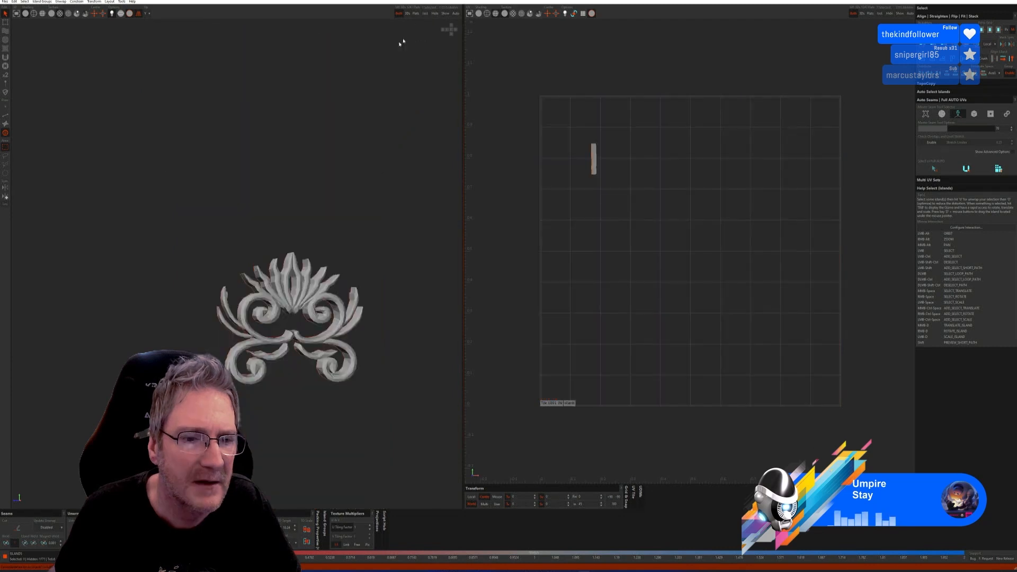
click(6, 116)
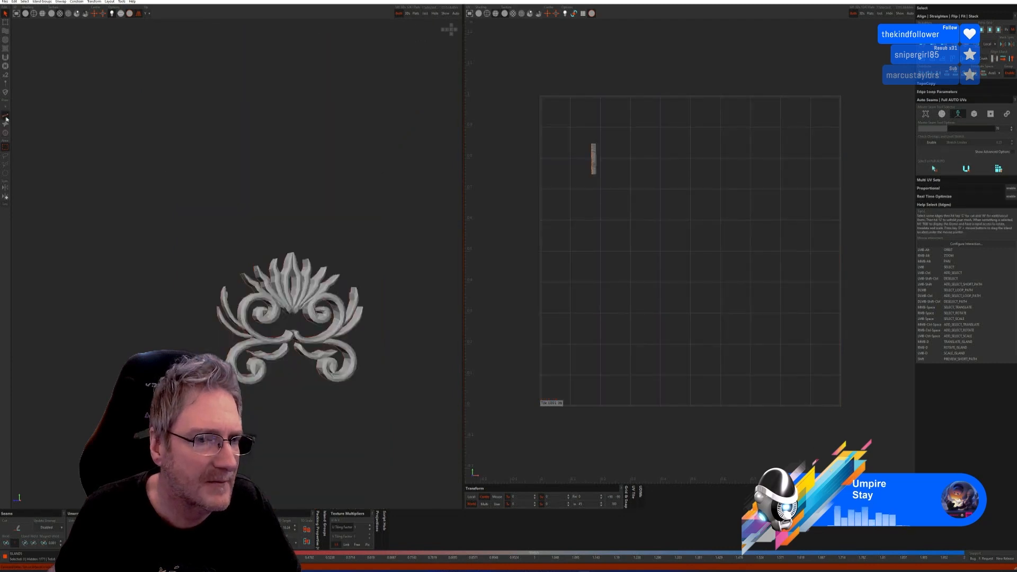
click(934, 169)
click(967, 170)
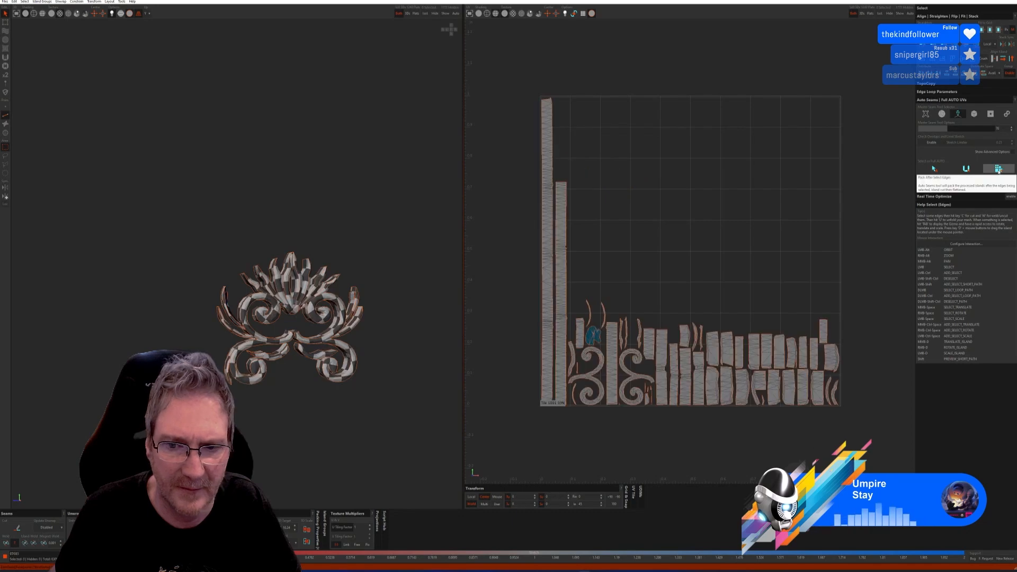
mouse_move(393, 292)
alt+mouse_down()
mouse_move(350, 292)
mouse_move(379, 288)
alt+mouse_up()
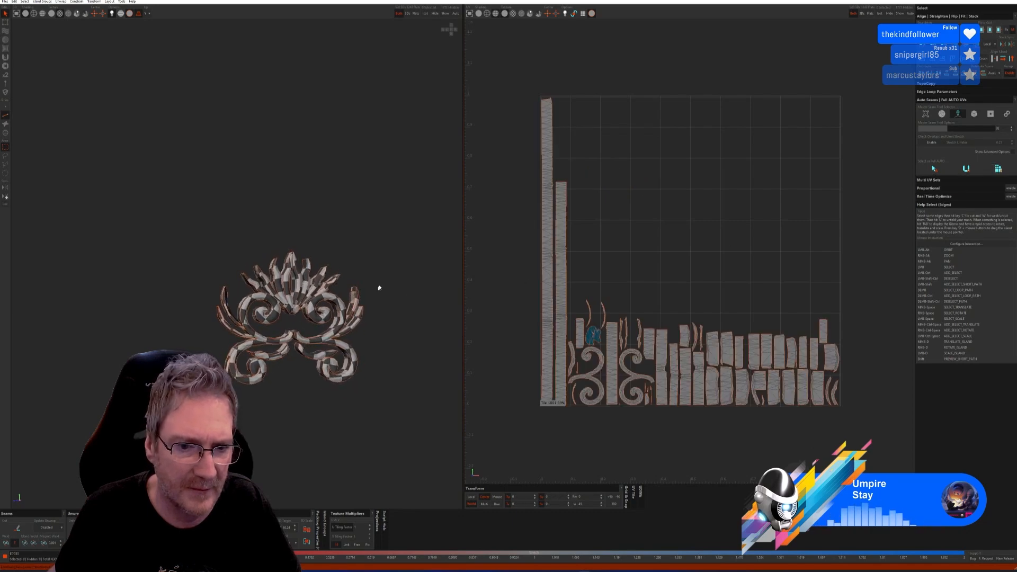
click(445, 13)
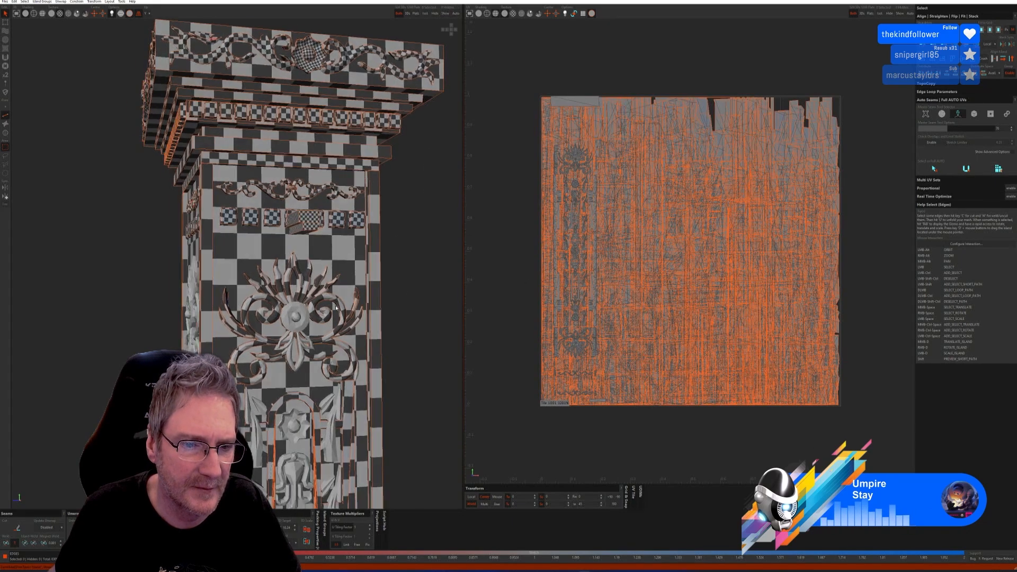
Isolate the palmette's round boss and hanging leaves, cut automatic seams, unfold and pack them, and unhide the pillar
click(6, 133)
scroll(280, 357, up, 3)
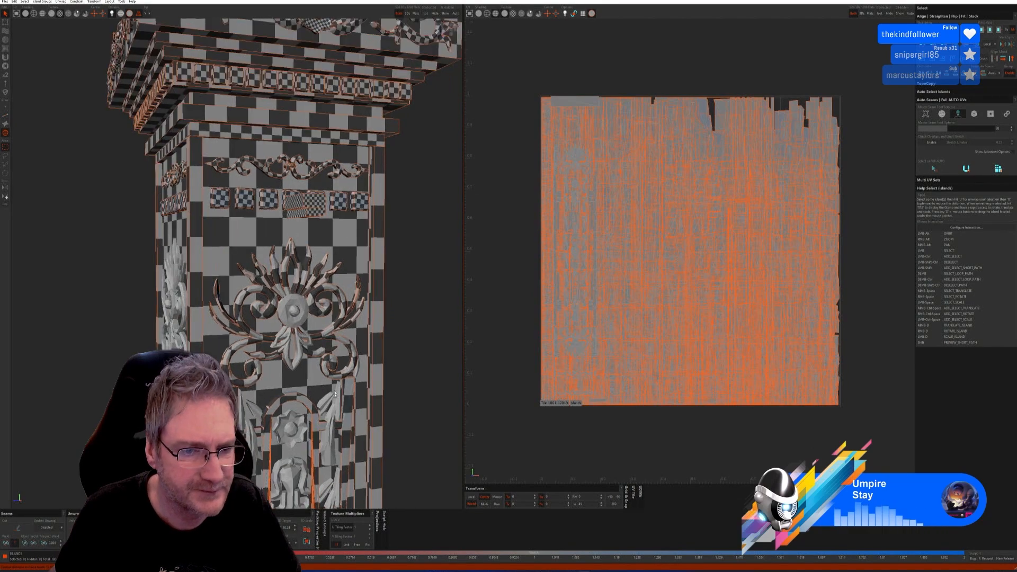
click(265, 320)
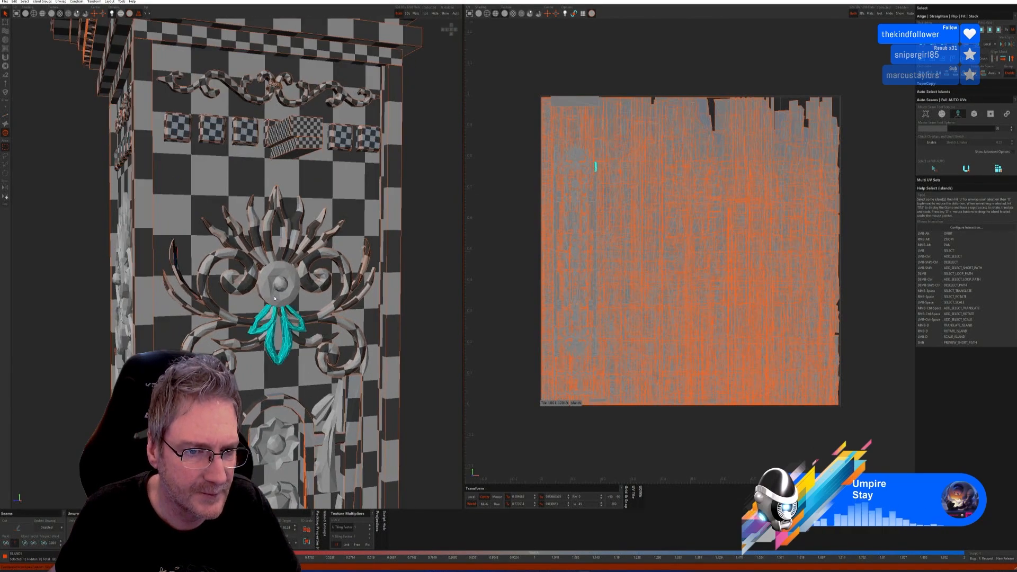
ctrl+click(293, 277)
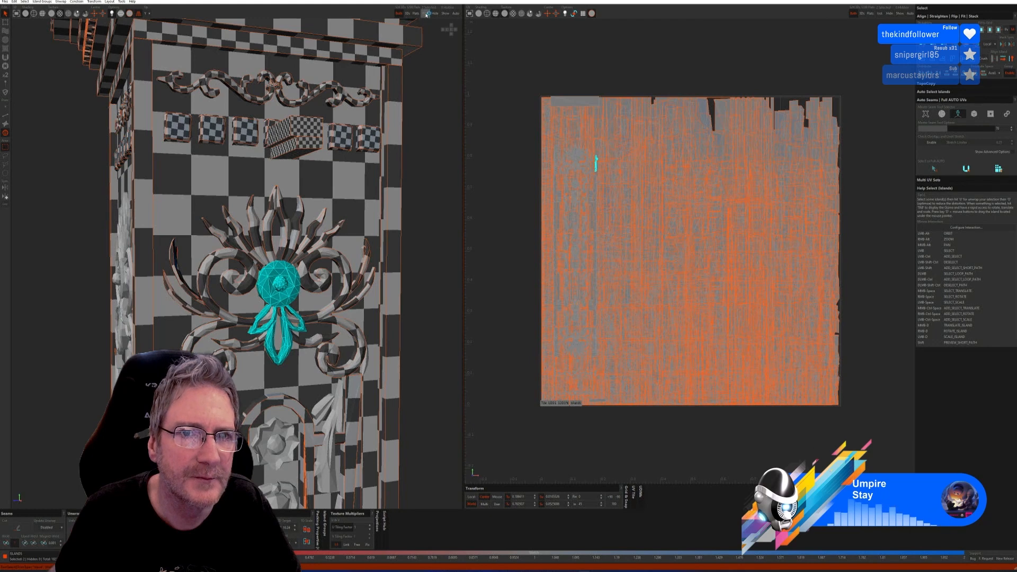
click(425, 13)
click(6, 116)
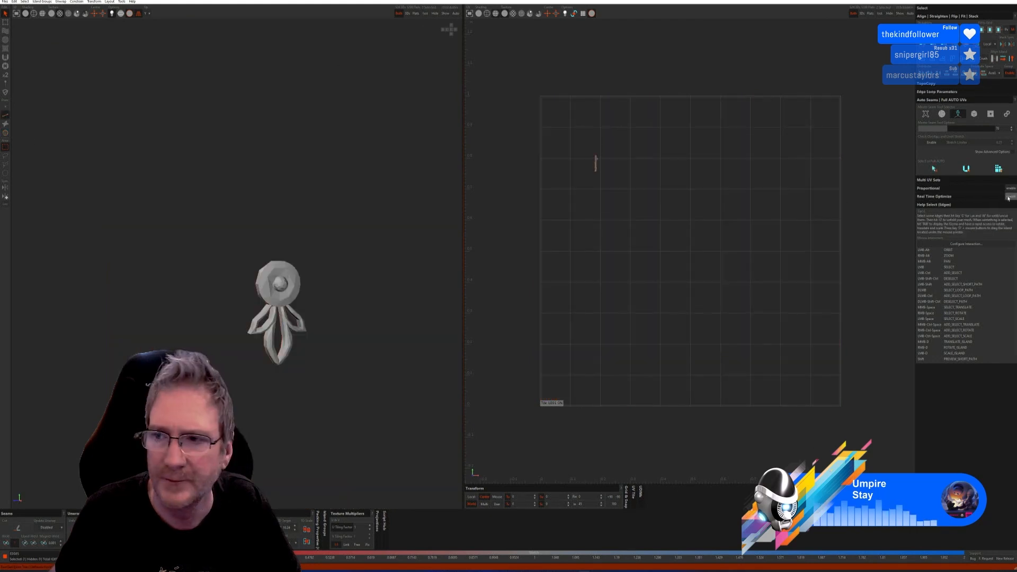
click(965, 168)
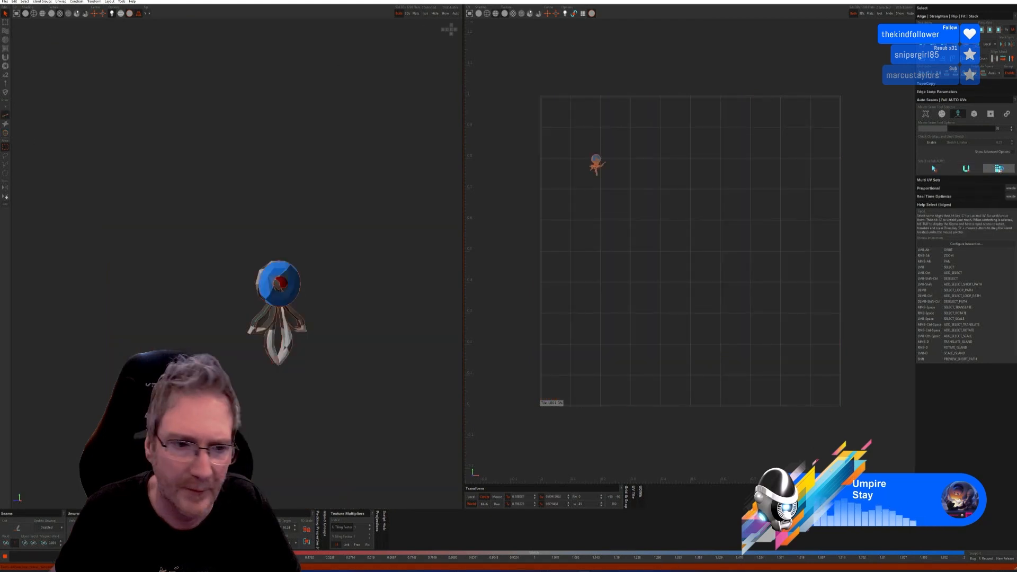
click(444, 13)
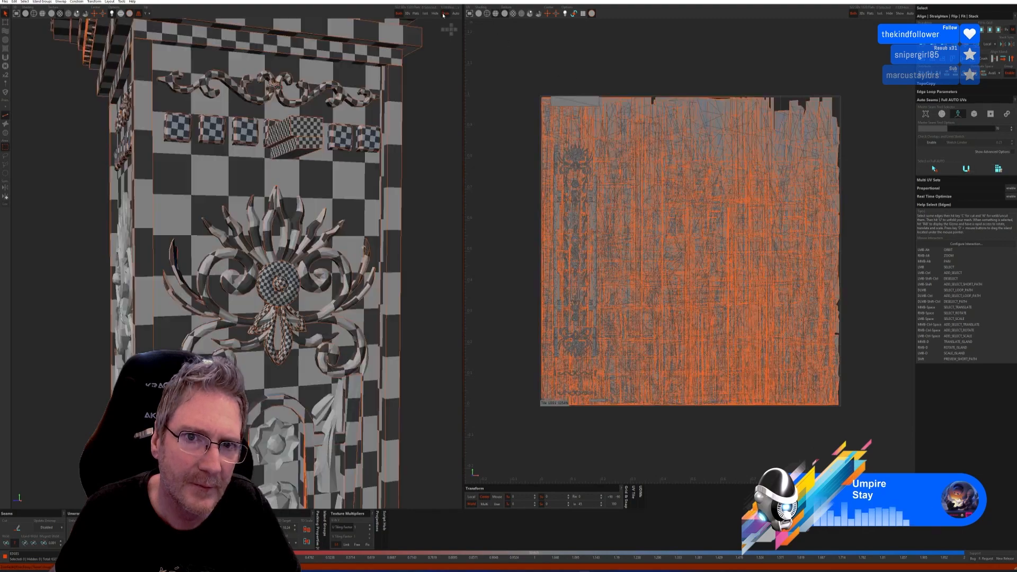
Select and isolate the leaf fronds and curling scrolls of the plain palmette on the next shaft side, leaving out its boss and hanging leaves
alt+drag(314, 225, 312, 271)
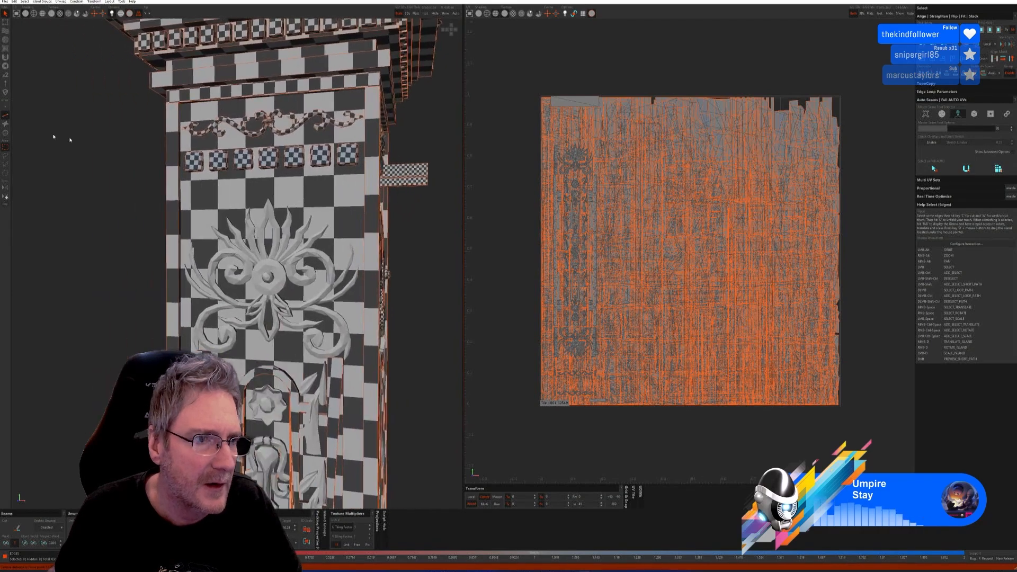
click(6, 133)
scroll(212, 281, up, 1)
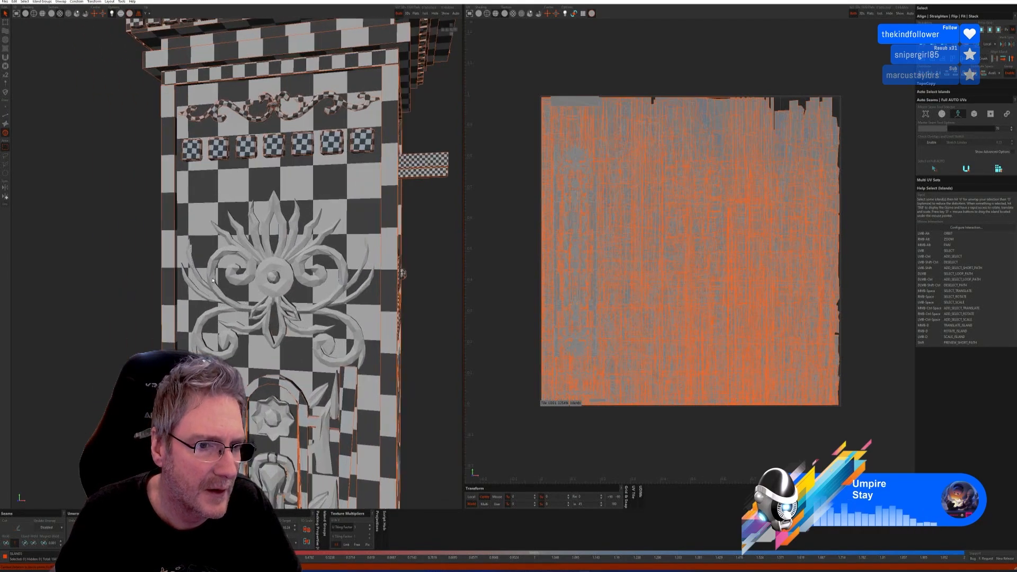
click(229, 239)
ctrl+click(252, 228)
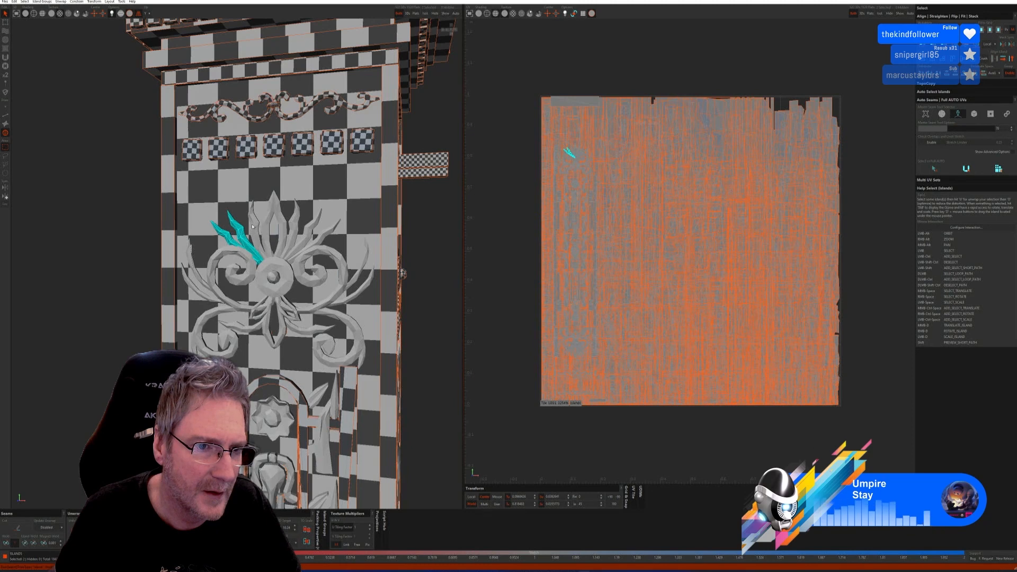
ctrl+click(253, 227)
ctrl+click(272, 213)
ctrl+click(284, 220)
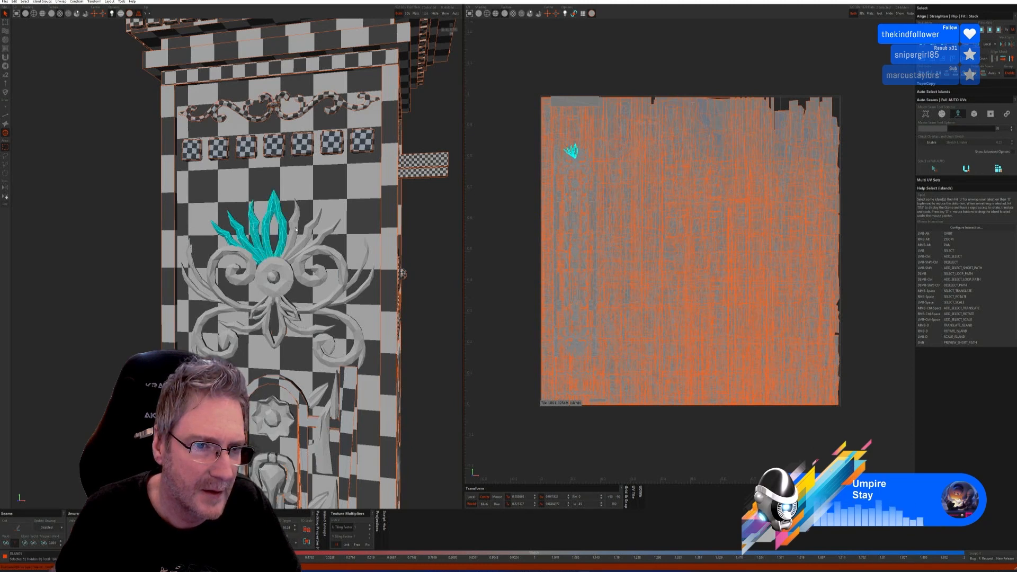
ctrl+click(295, 223)
ctrl+click(316, 229)
ctrl+click(325, 251)
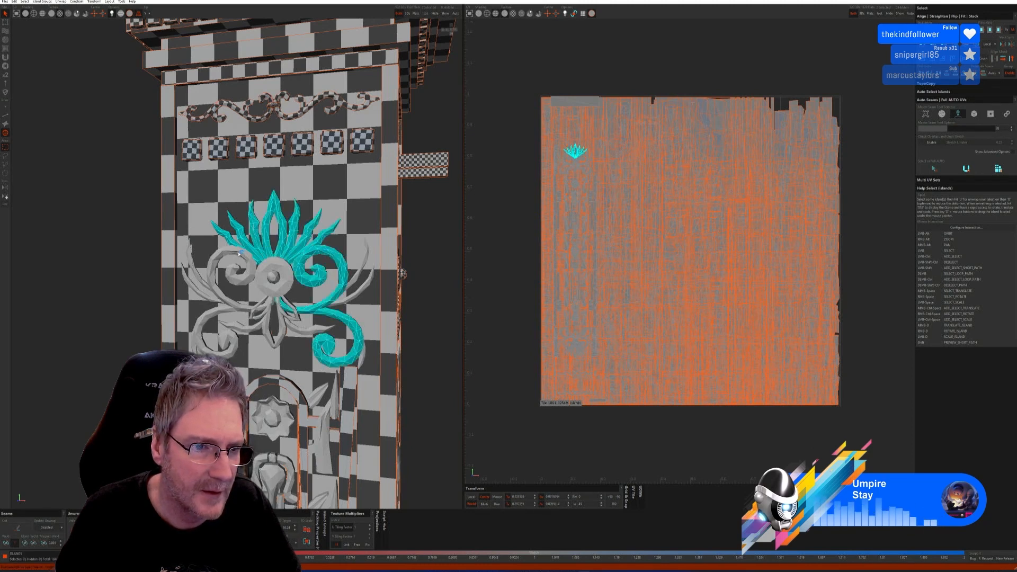
ctrl+click(212, 268)
ctrl+click(197, 279)
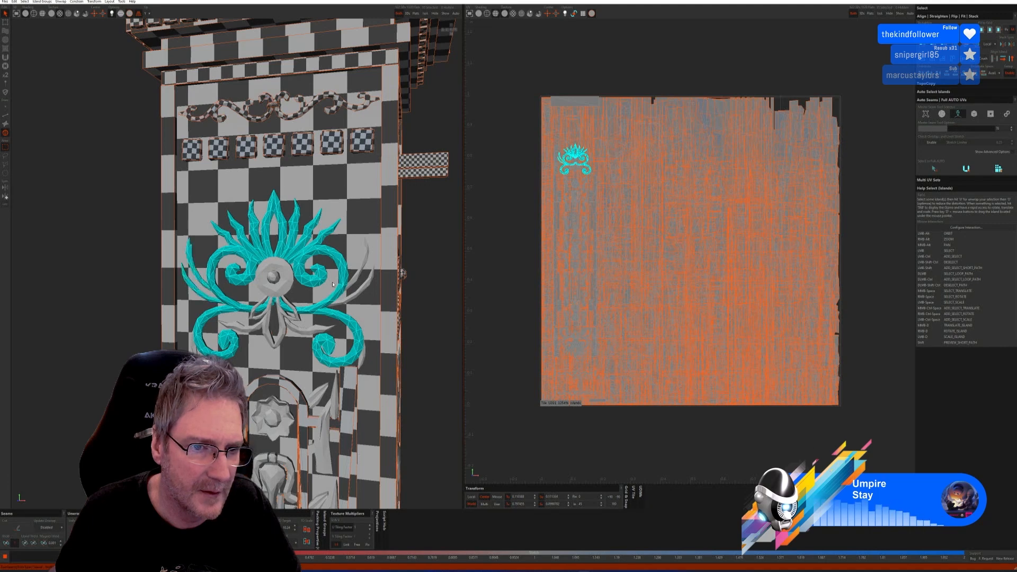
ctrl+click(357, 295)
ctrl+click(262, 334)
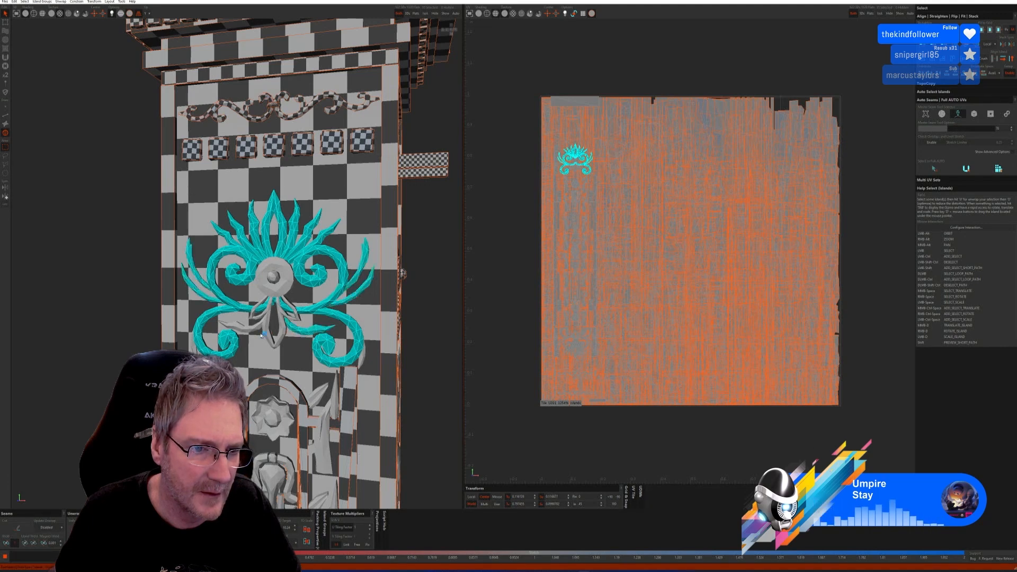
ctrl+click(252, 331)
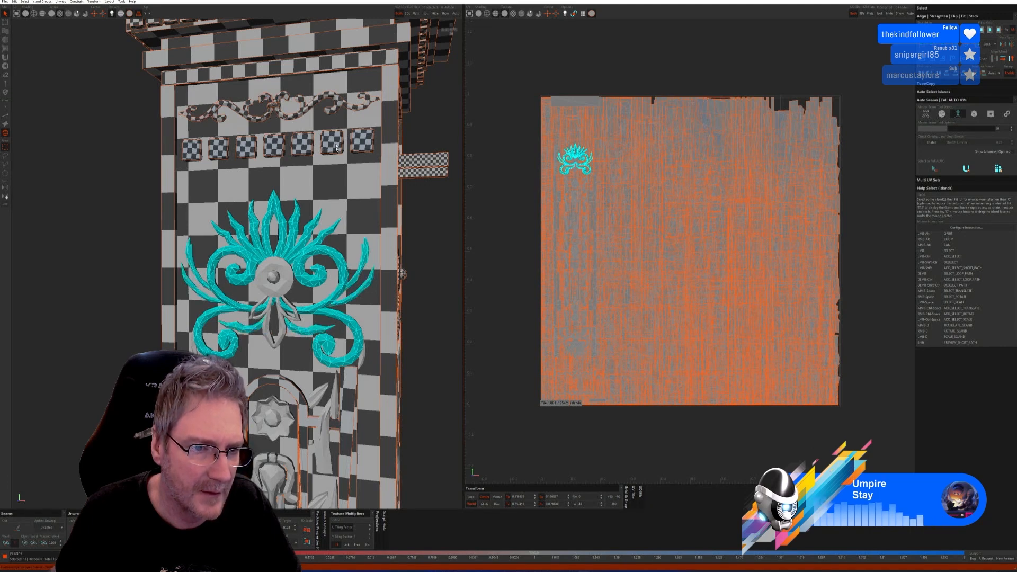
click(425, 14)
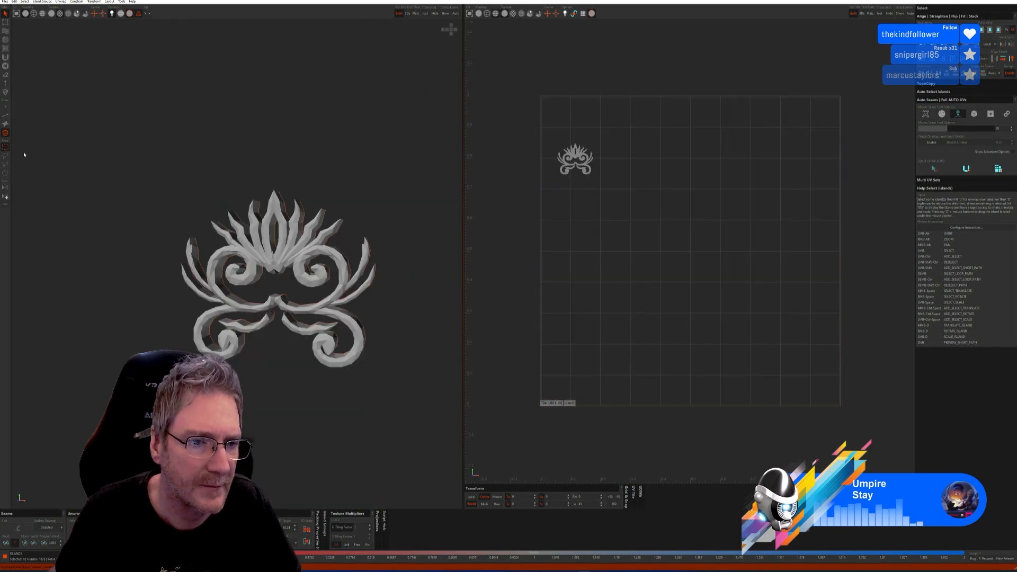
click(5, 114)
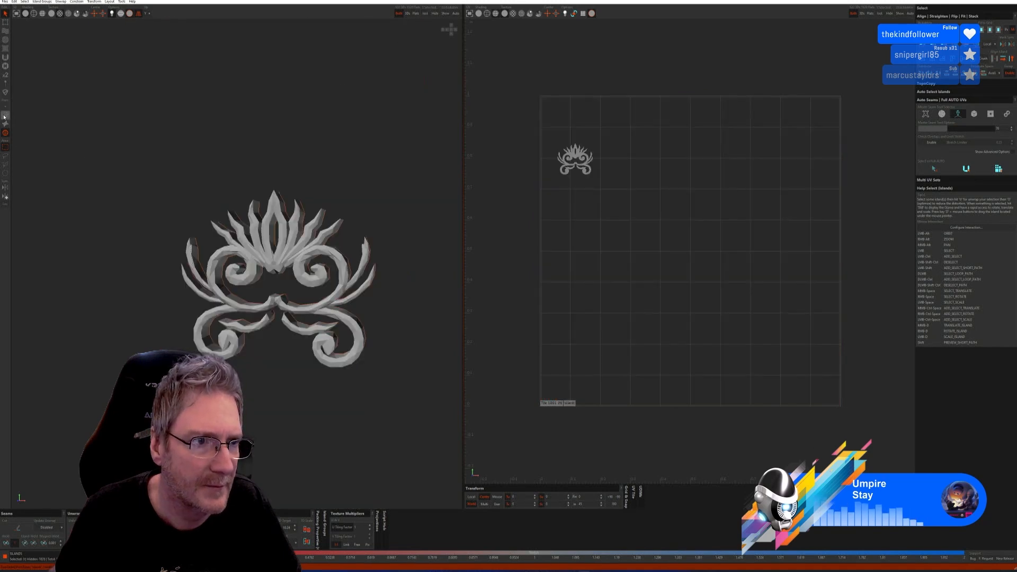
click(934, 169)
click(996, 169)
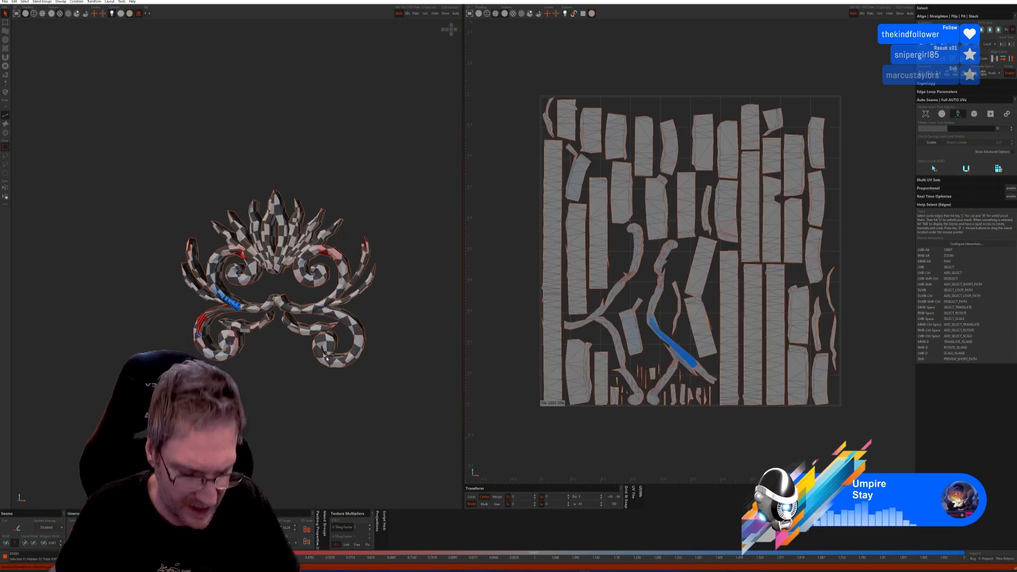
key(ctrl+z)
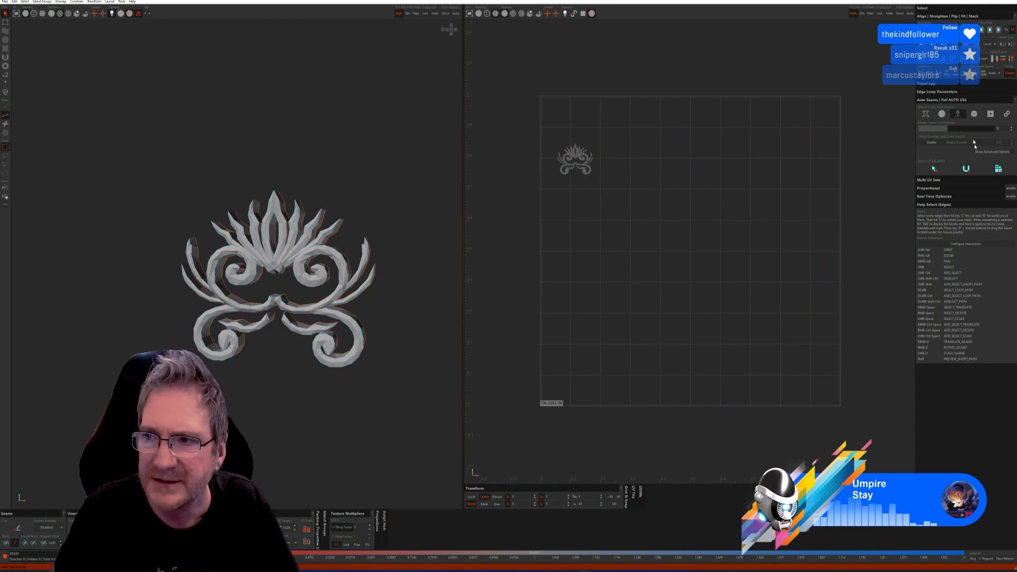
Unwrap the isolated fronds and scrolls with the box auto-seam method, unfold and pack them, and unhide the pillar
click(975, 114)
click(934, 182)
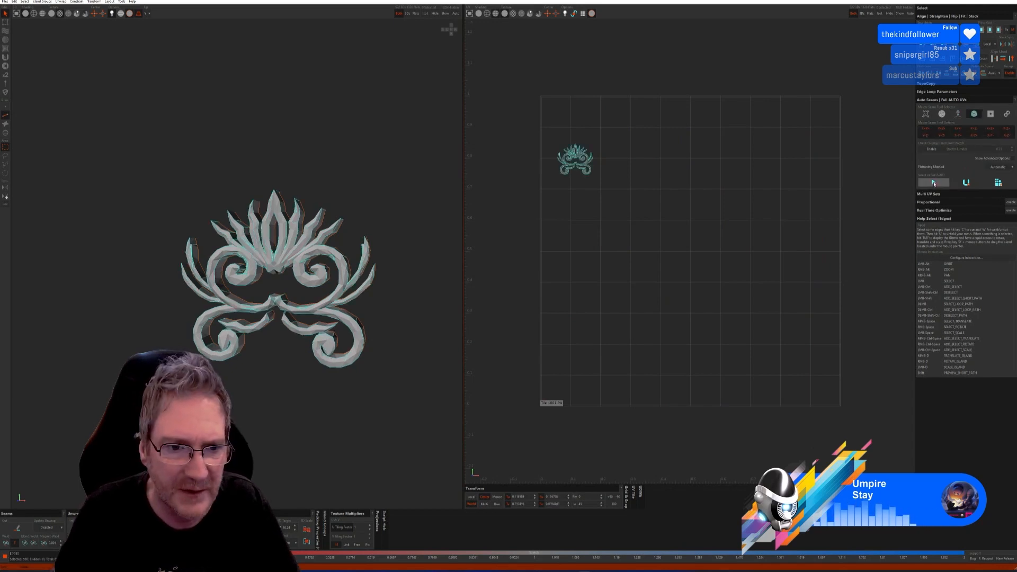
click(964, 183)
click(1000, 183)
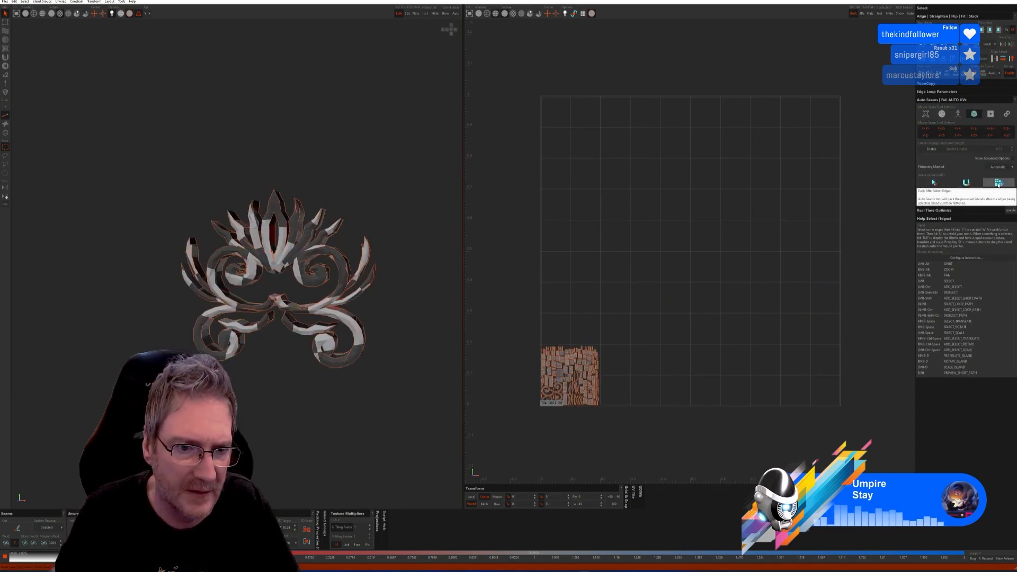
click(445, 13)
Isolate this palmette's boss and hanging leaves, return to the previous auto-seam method, cut seams, unfold and pack them, and unhide the pillar
click(5, 132)
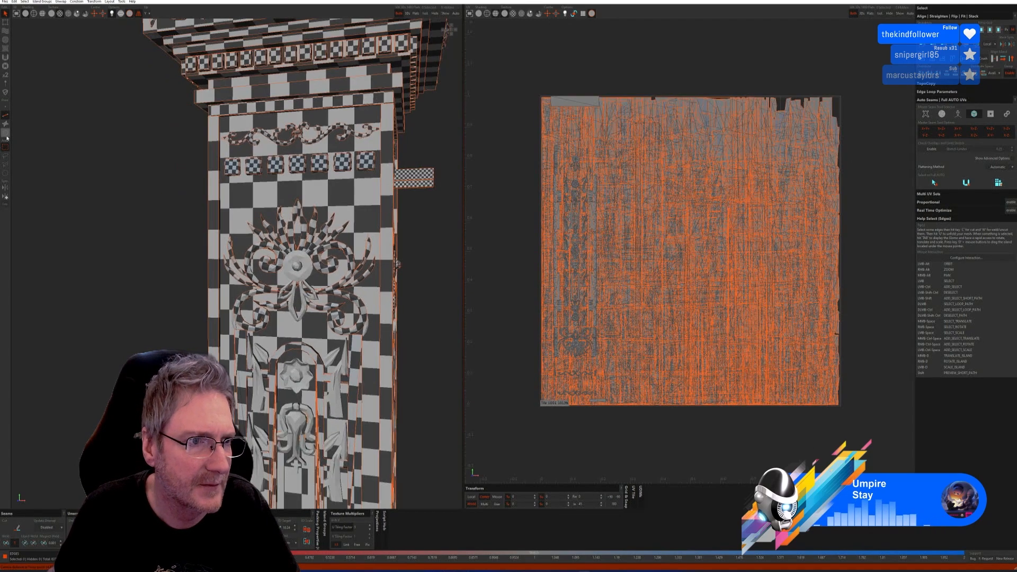
scroll(322, 281, up, 3)
click(301, 324)
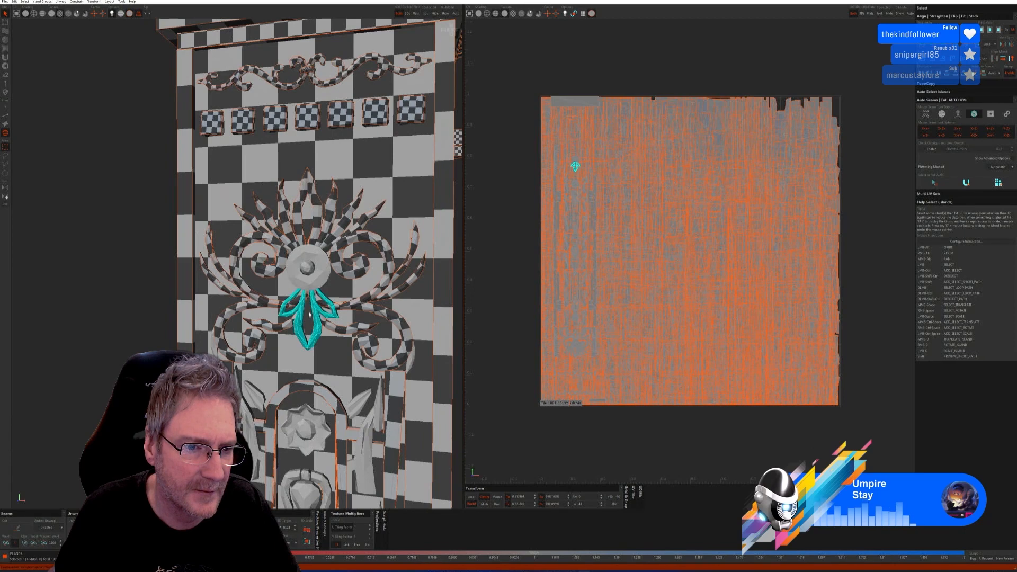
click(426, 13)
click(5, 115)
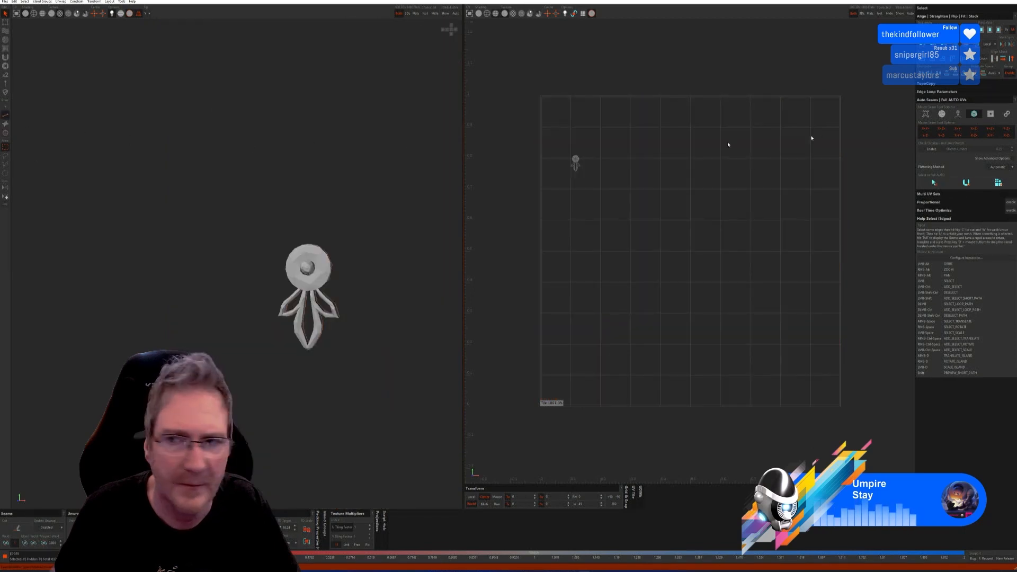
click(958, 113)
click(934, 169)
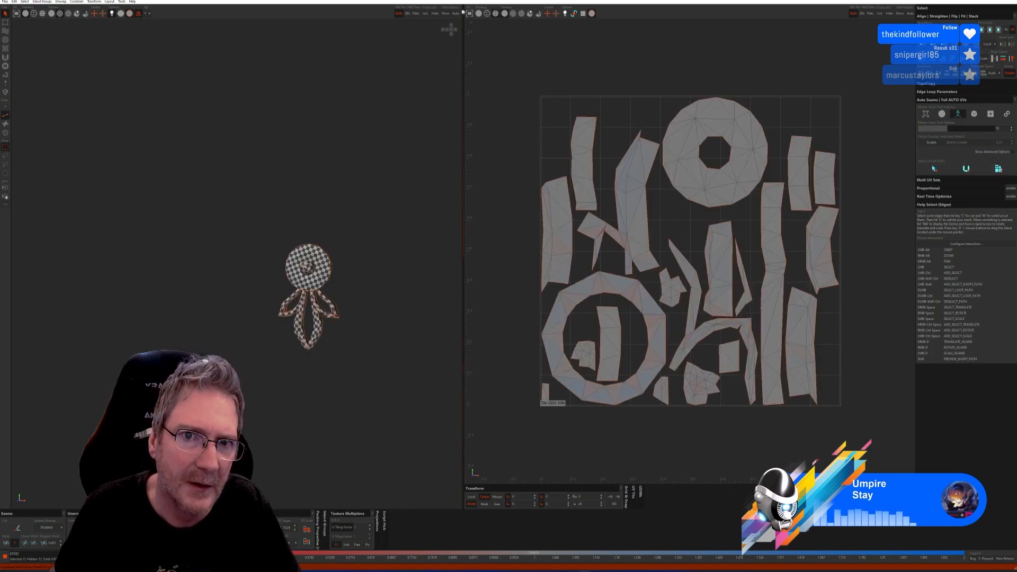
click(445, 13)
Select all leaf fronds and curling scrolls of the still plain palmette on another shaft side, excluding its round boss and hanging leaves
scroll(396, 215, down, 3)
alt+drag(324, 226, 401, 255)
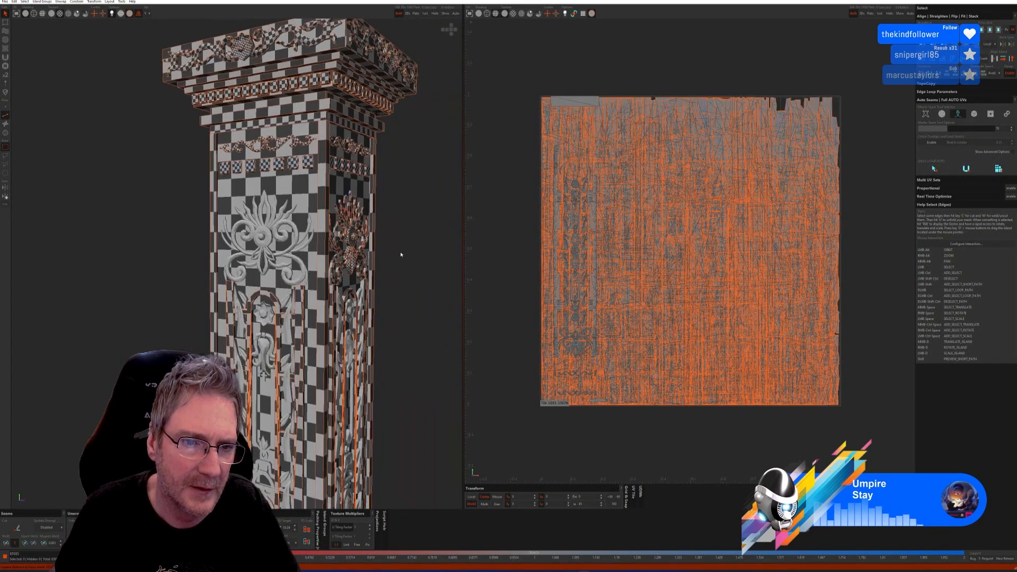
scroll(259, 245, up, 6)
alt+drag(259, 245, 128, 191)
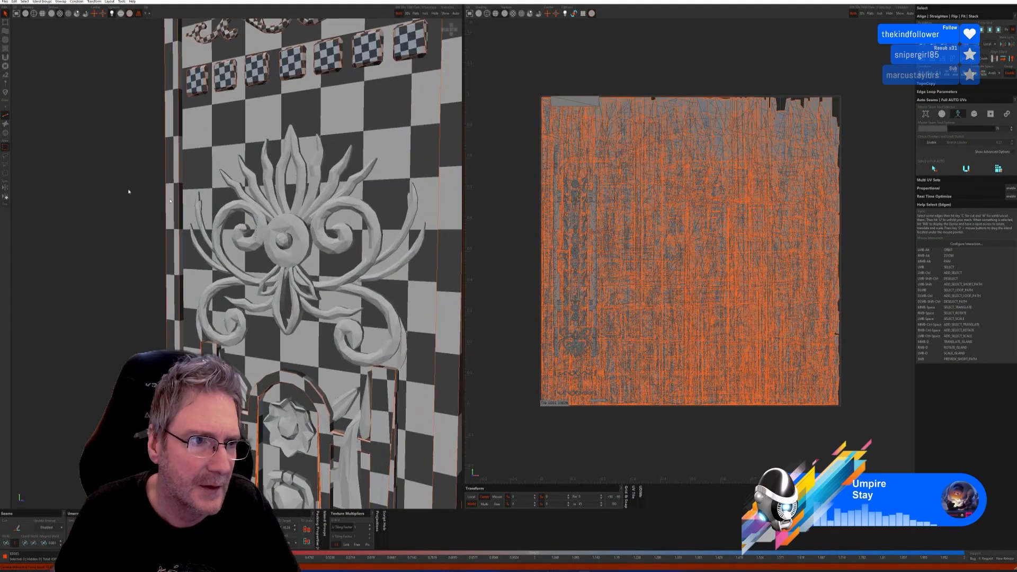
click(6, 133)
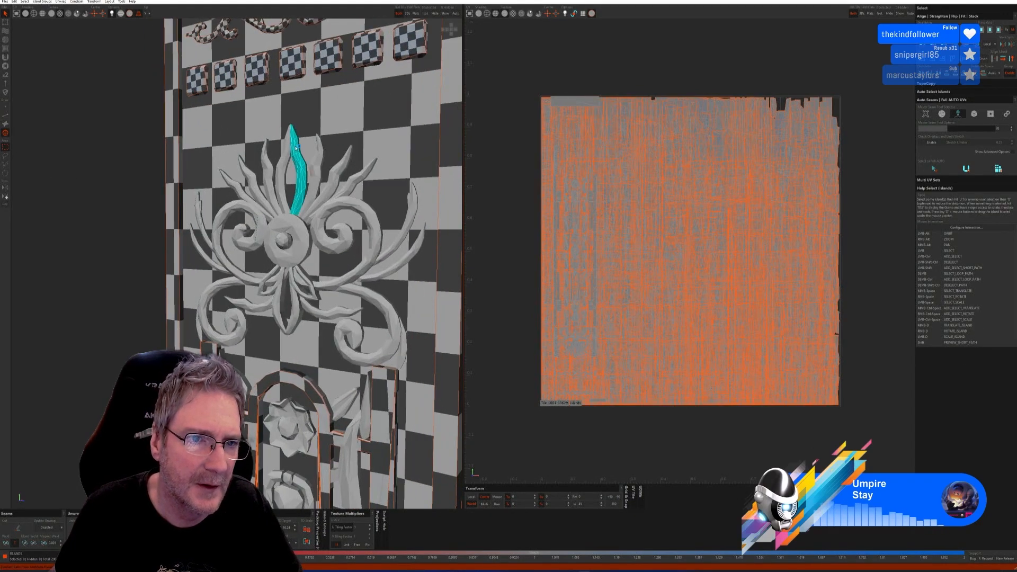
click(296, 149)
click(237, 186)
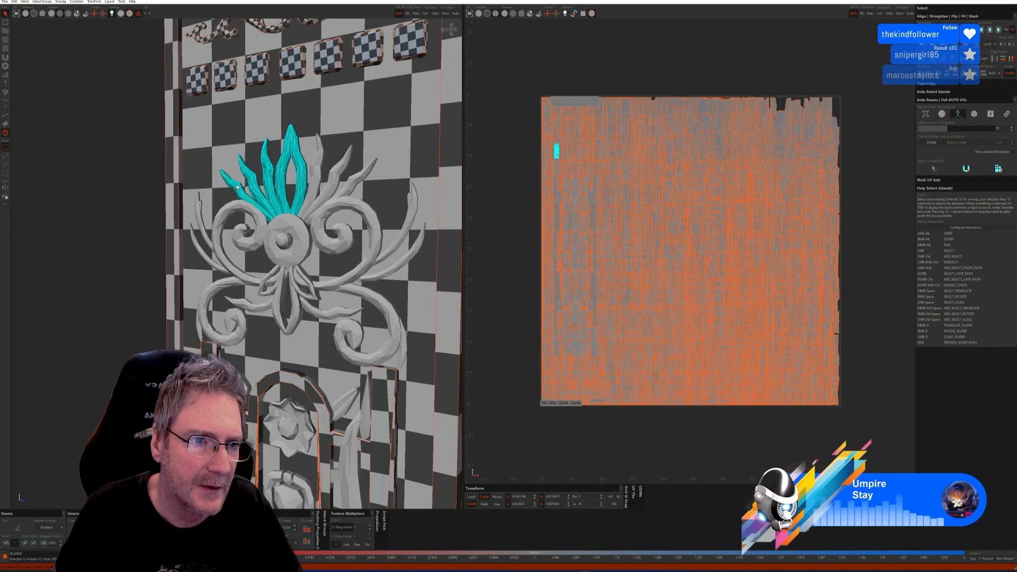
ctrl+click(316, 168)
ctrl+click(336, 174)
ctrl+click(357, 180)
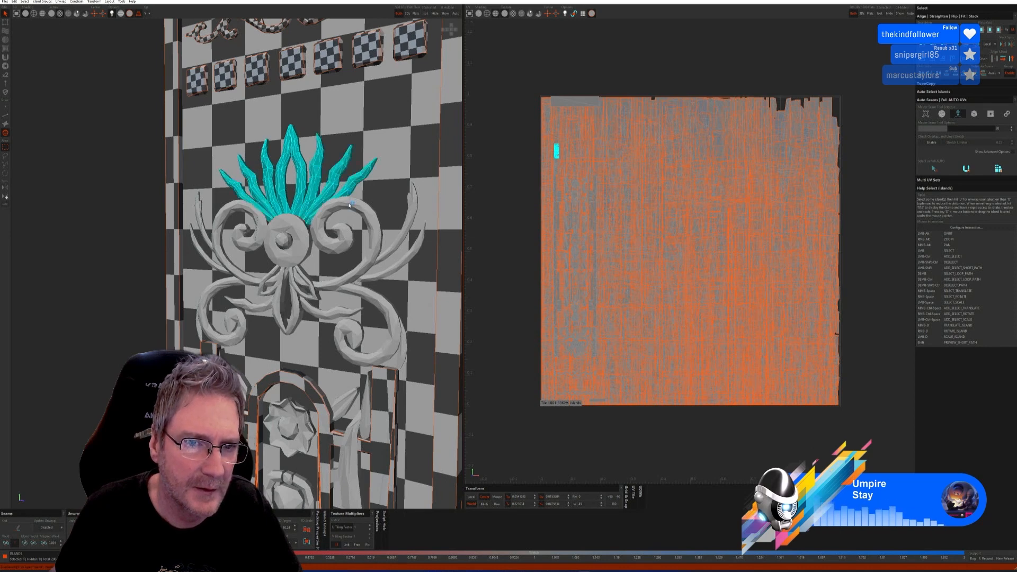
ctrl+click(347, 203)
ctrl+click(256, 215)
ctrl+click(206, 238)
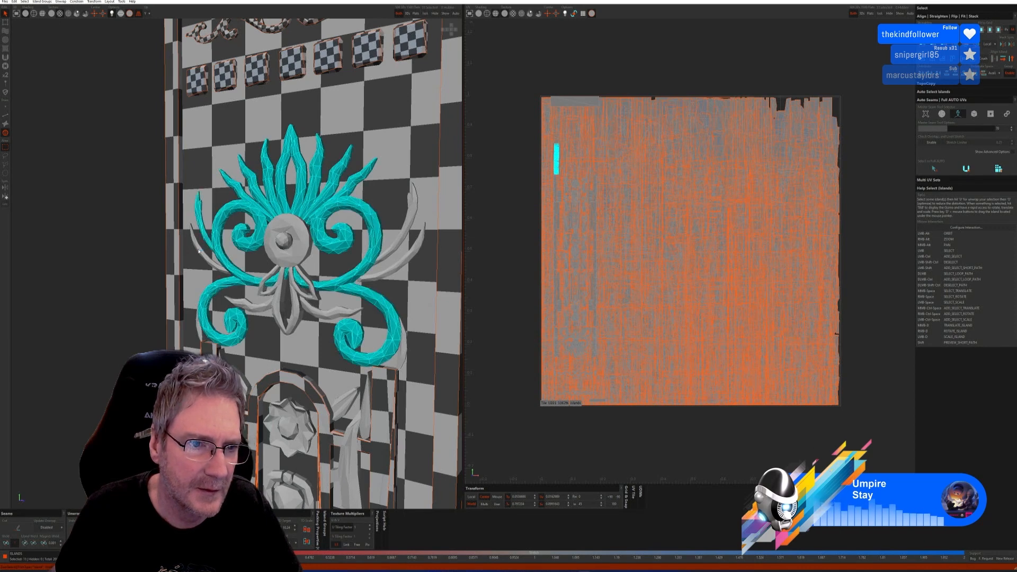
ctrl+click(399, 236)
ctrl+click(409, 249)
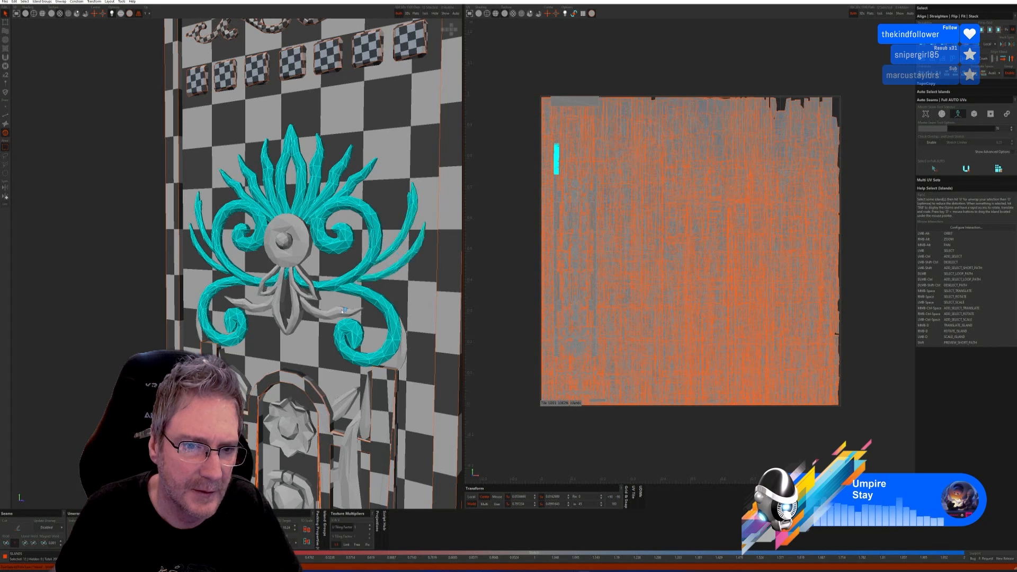
ctrl+click(340, 310)
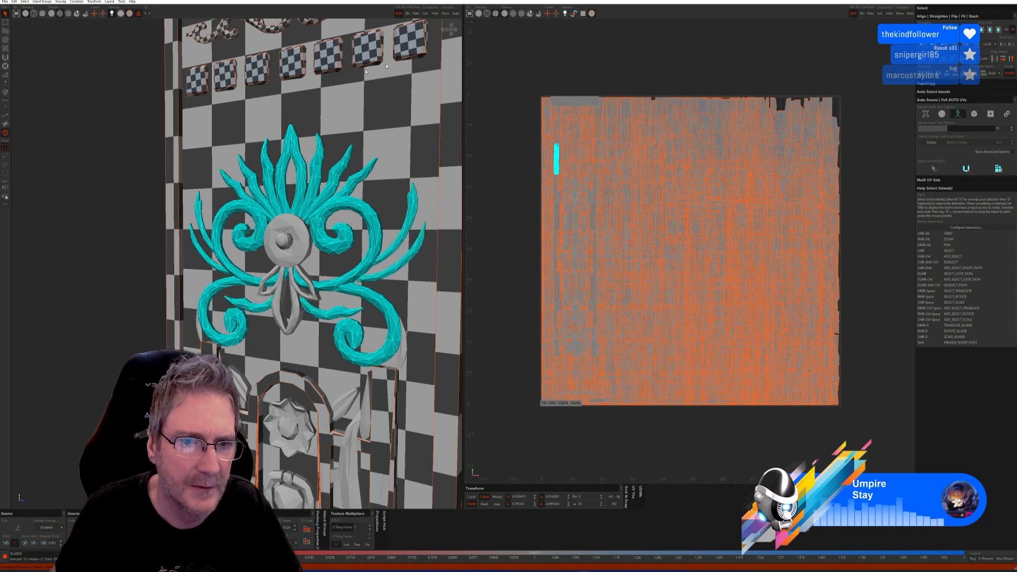
Isolate the selected fronds and scrolls of this palmette, cut automatic seams, and unfold and pack them
click(426, 14)
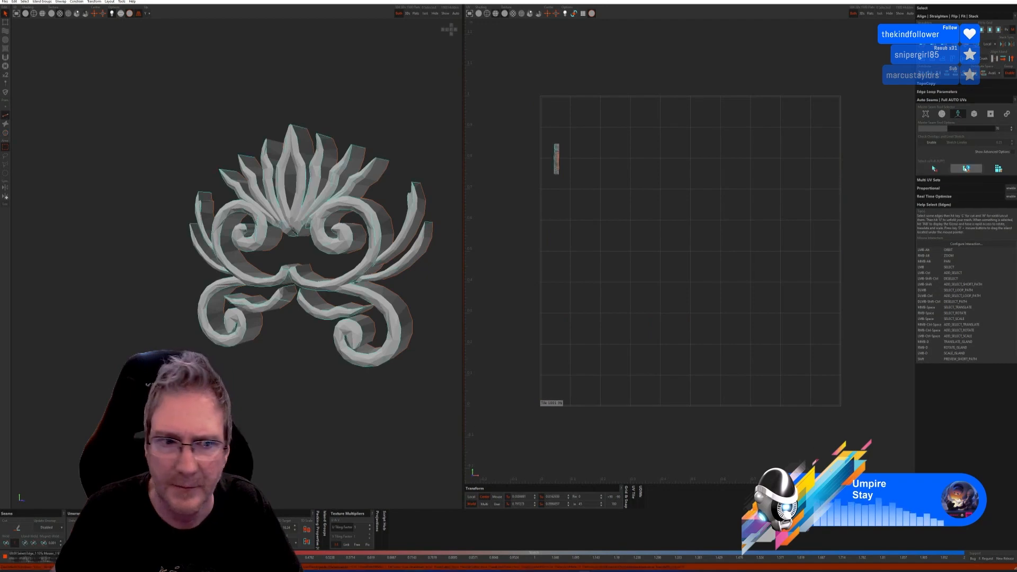
click(984, 171)
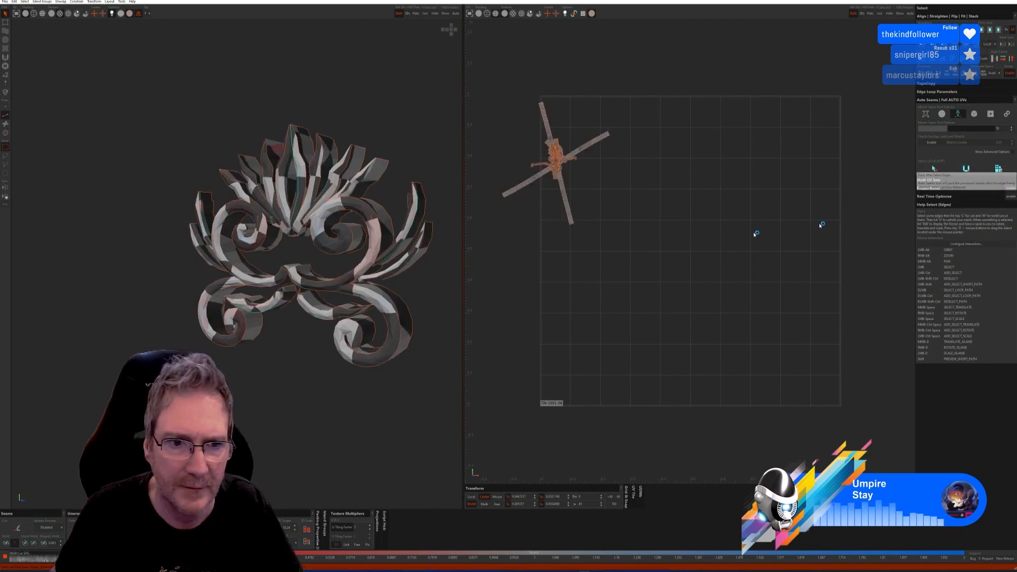
alt+drag(322, 270, 338, 263)
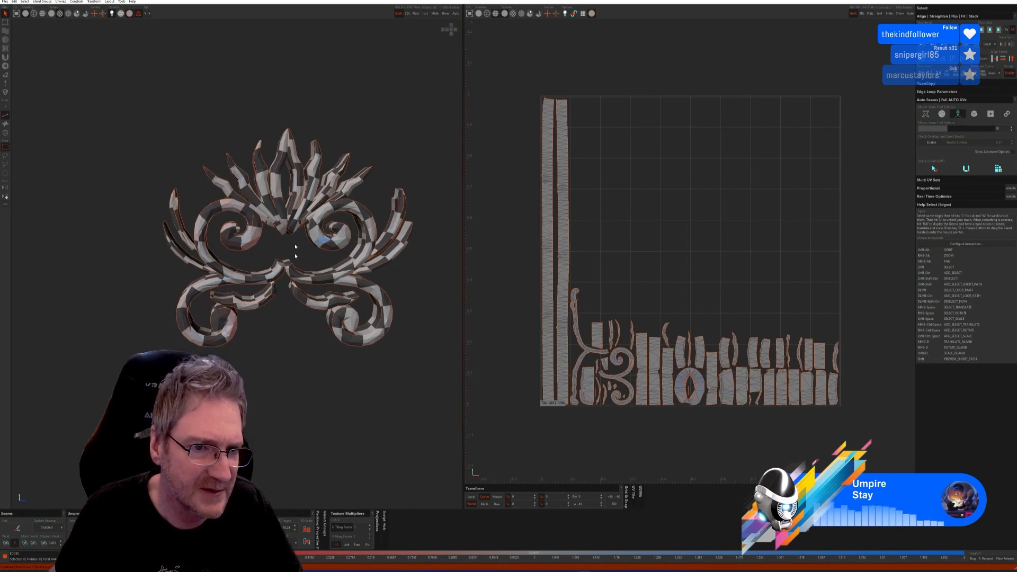
Unhide the pillar and select the round boss and hanging leaves at the centre of this palmette
click(453, 9)
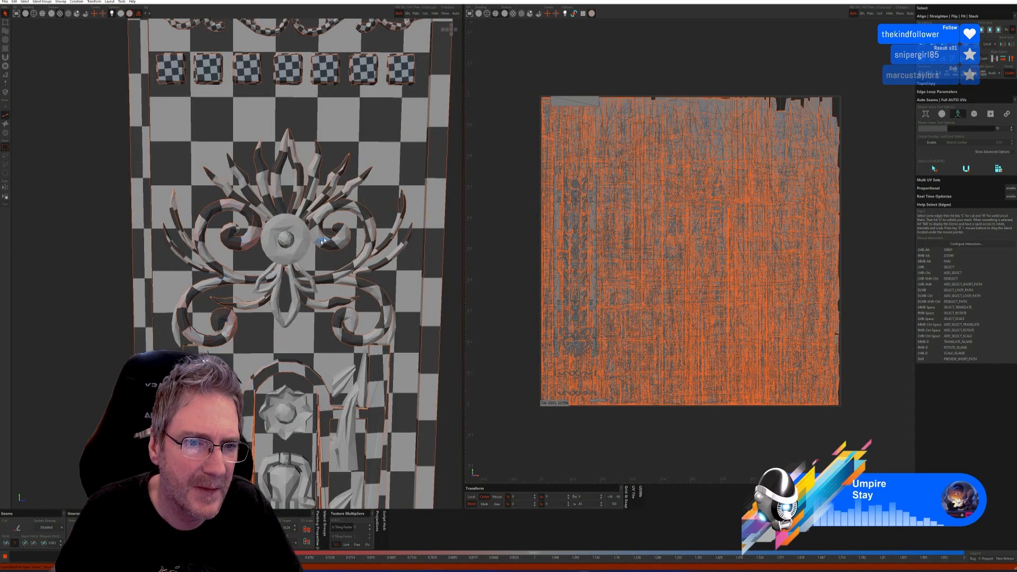
click(6, 133)
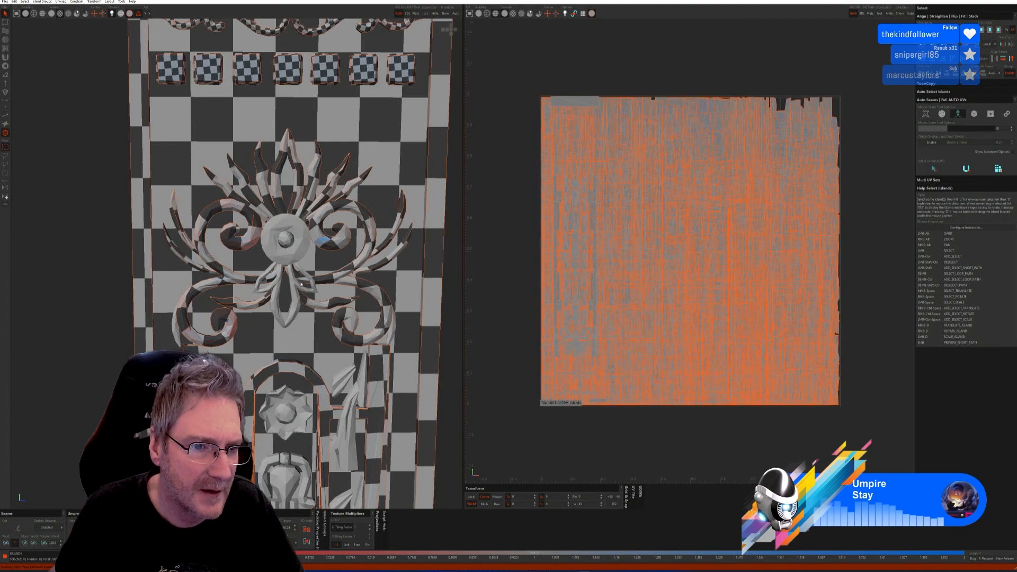
click(298, 299)
ctrl+click(285, 239)
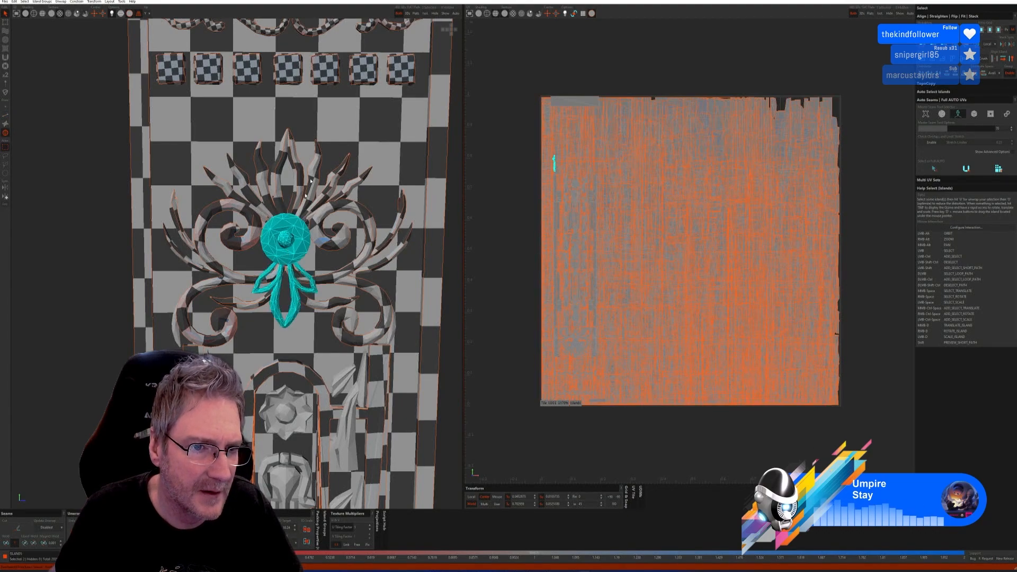
Isolate the selected boss and hanging leaves, cut automatic seams, unfold and pack them, and unhide the pillar
click(424, 15)
click(6, 115)
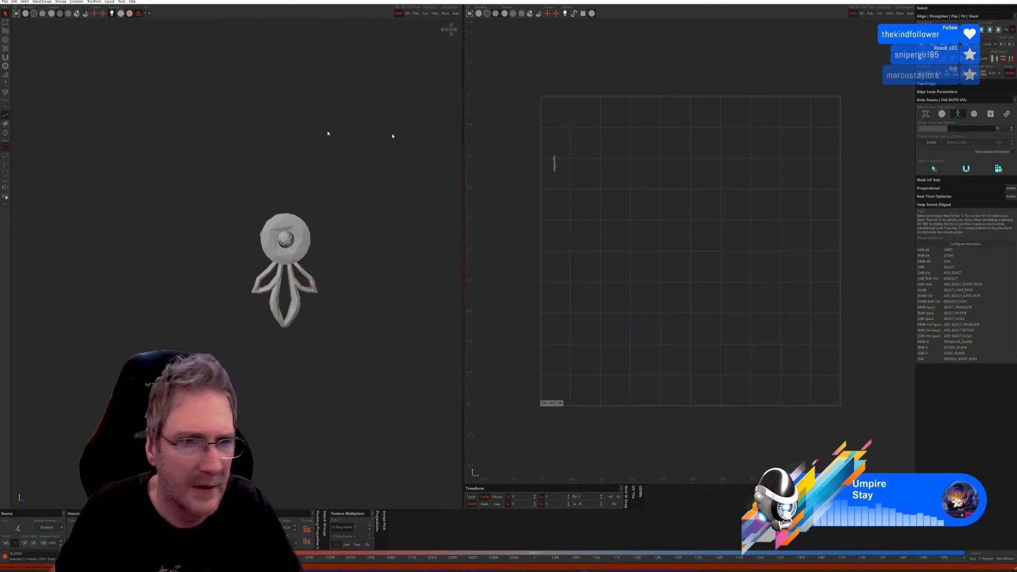
click(993, 170)
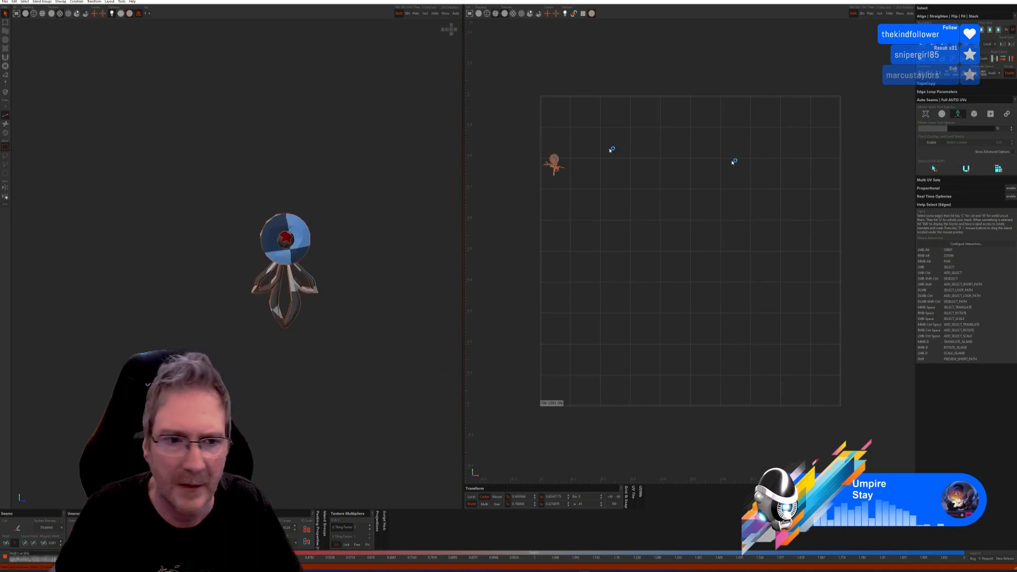
click(445, 14)
Select the plain upper leaves flanking the arch below the palmette, including the small inner leaves on both sides
scroll(412, 171, down, 5)
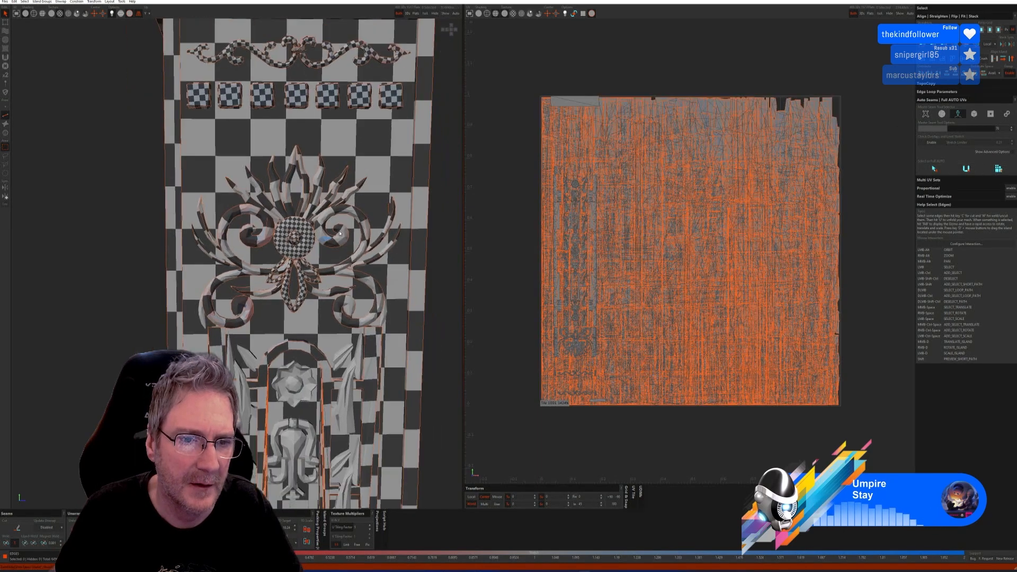
mouse_move(372, 256)
alt+mouse_down()
mouse_move(316, 278)
mouse_move(327, 268)
mouse_move(389, 272)
mouse_move(403, 258)
mouse_move(331, 259)
mouse_move(361, 265)
alt+mouse_up()
alt+middle_drag(361, 265, 358, 208)
alt+drag(358, 207, 355, 238)
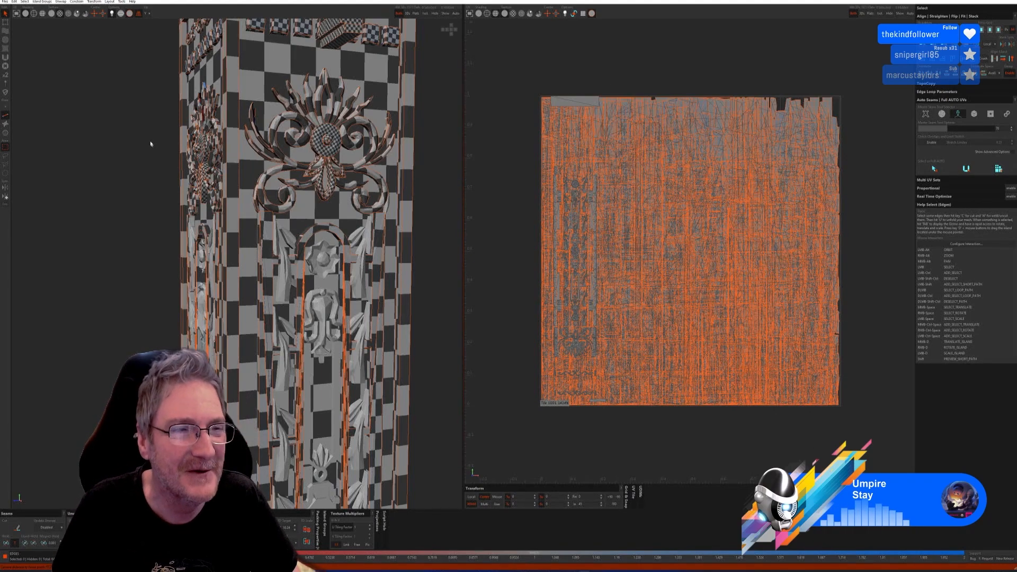
key(F4)
scroll(297, 252, up, 2)
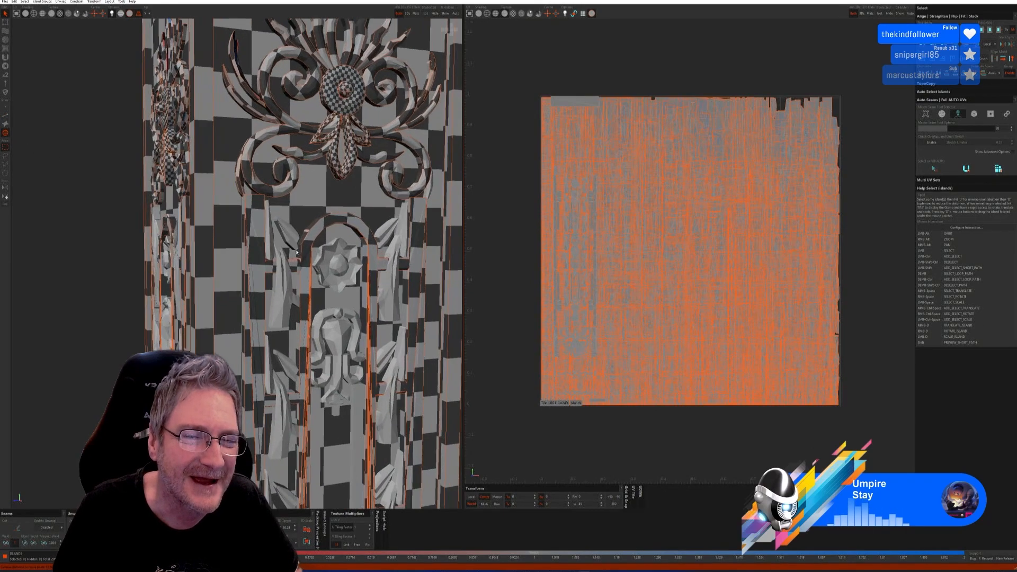
scroll(294, 251, up, 1)
click(269, 246)
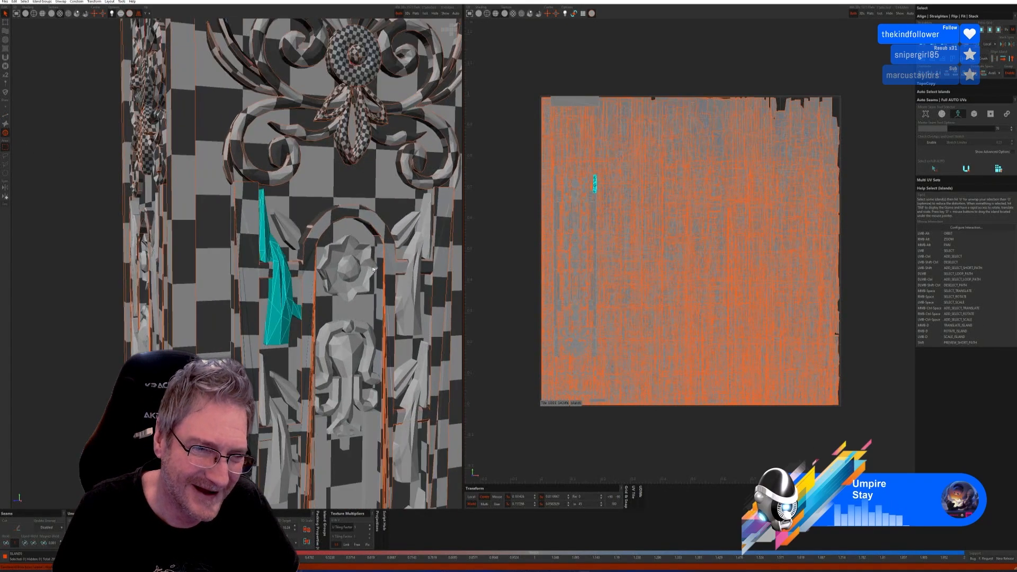
ctrl+click(399, 282)
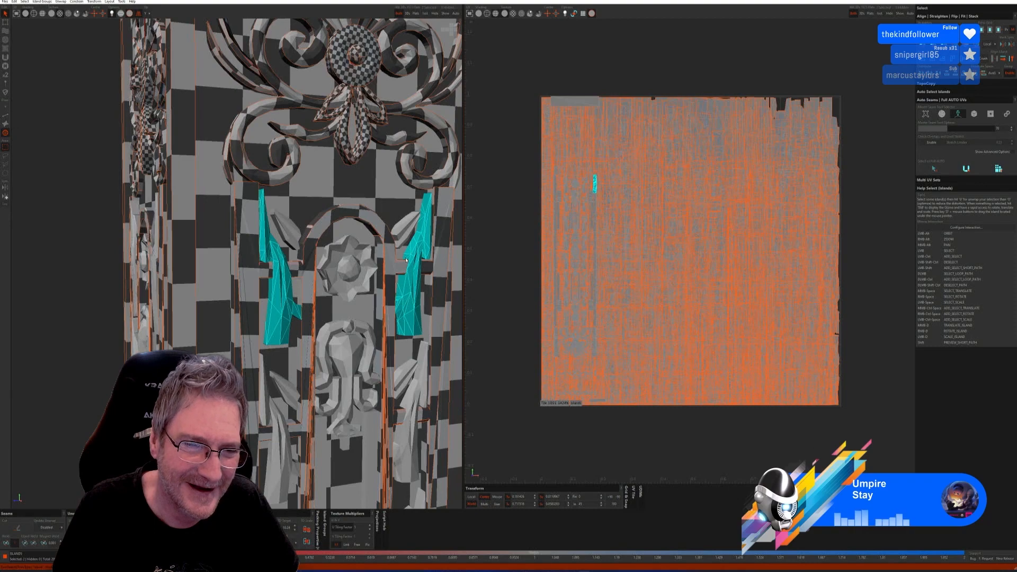
scroll(406, 260, down, 3)
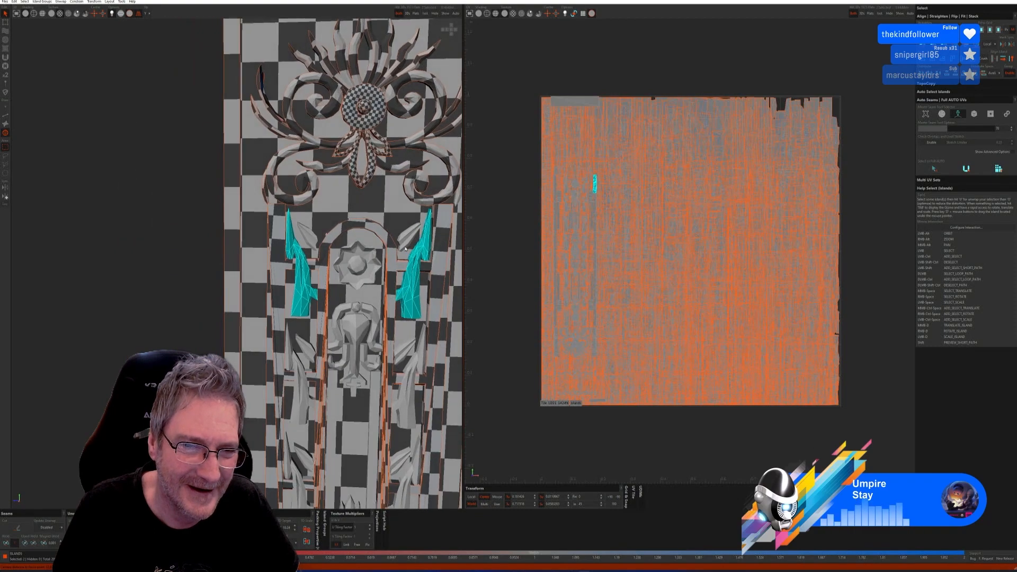
ctrl+click(406, 247)
ctrl+click(311, 237)
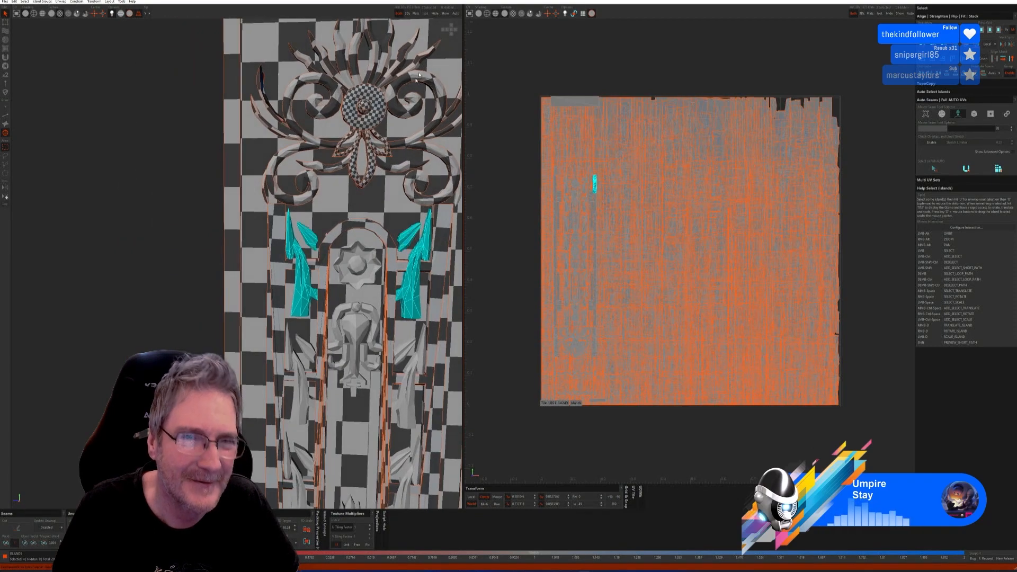
Isolate the selected leaves, undo a first automatic unwrap, unwrap and pack them with the box auto-seam method instead, and unhide the pillar
click(425, 13)
click(5, 115)
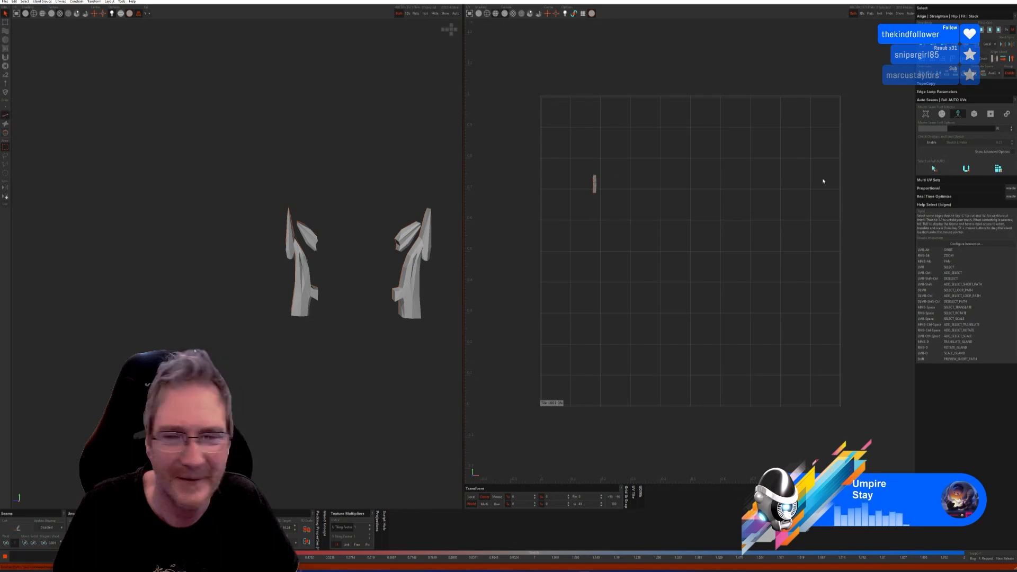
click(998, 168)
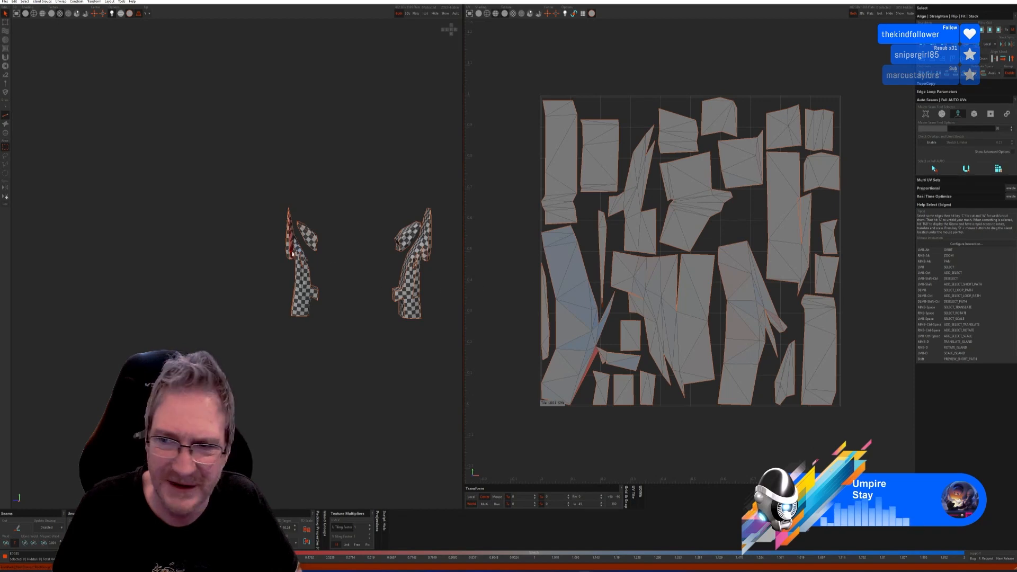
key(ctrl+z)
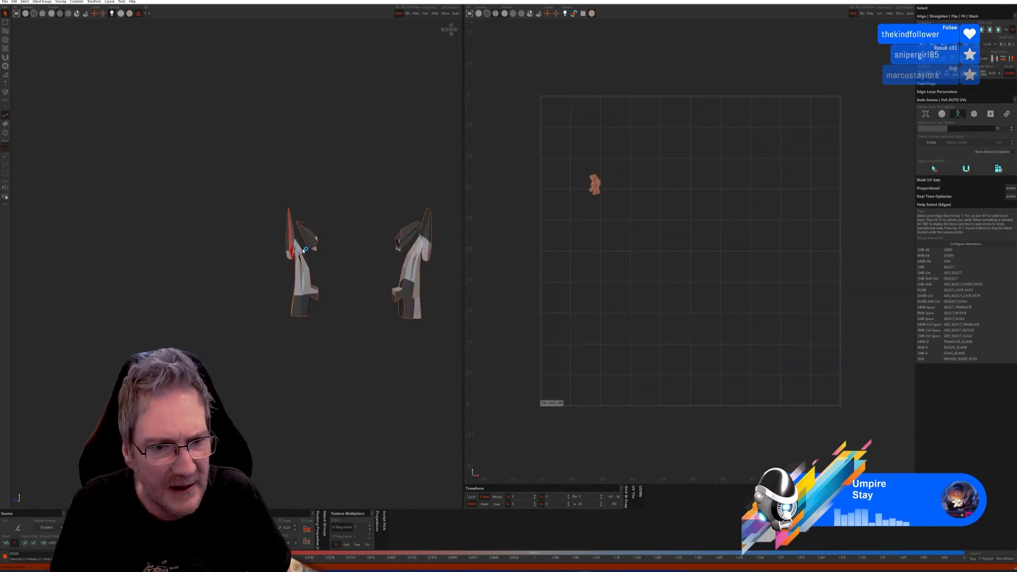
click(975, 114)
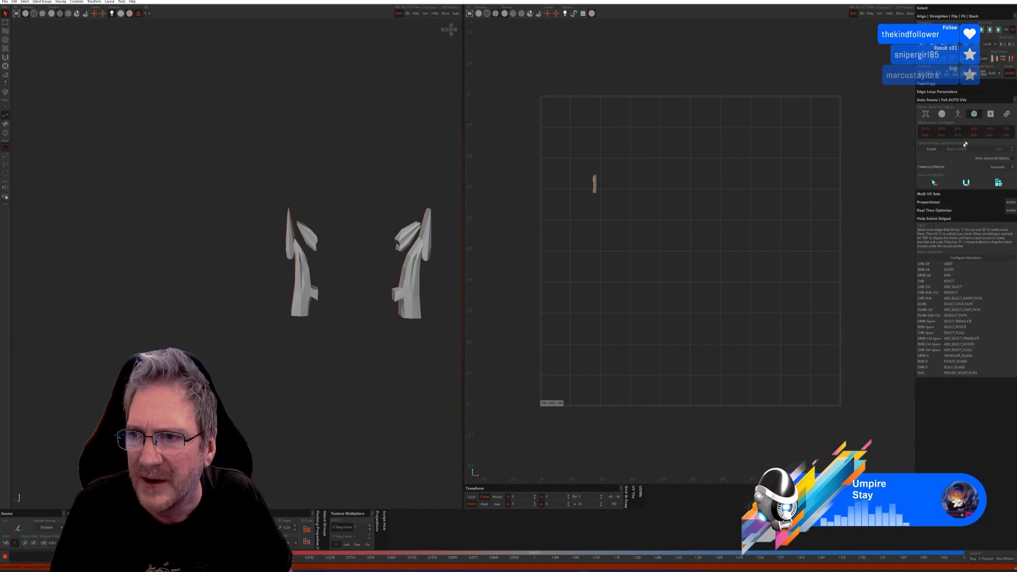
click(996, 184)
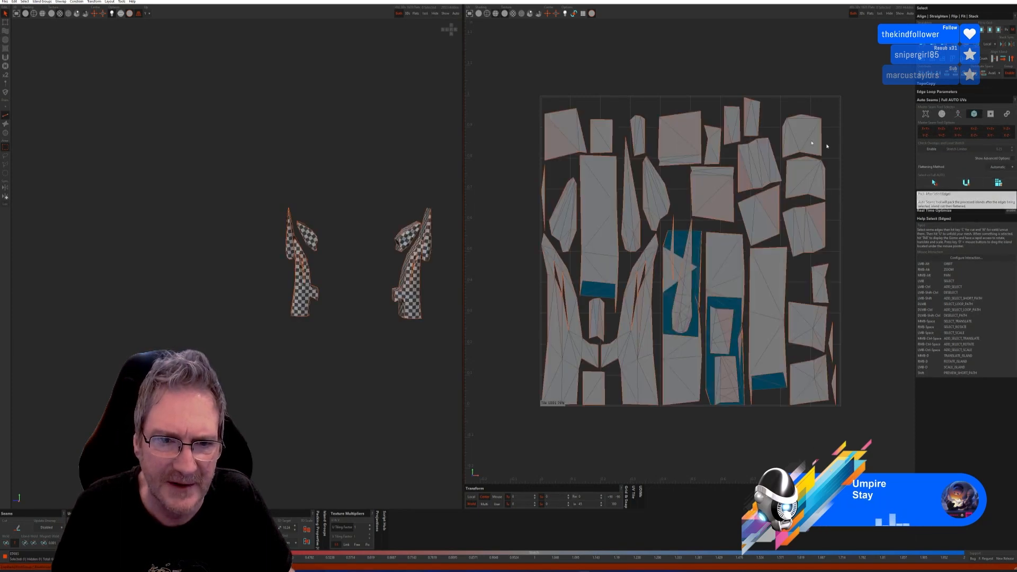
click(446, 14)
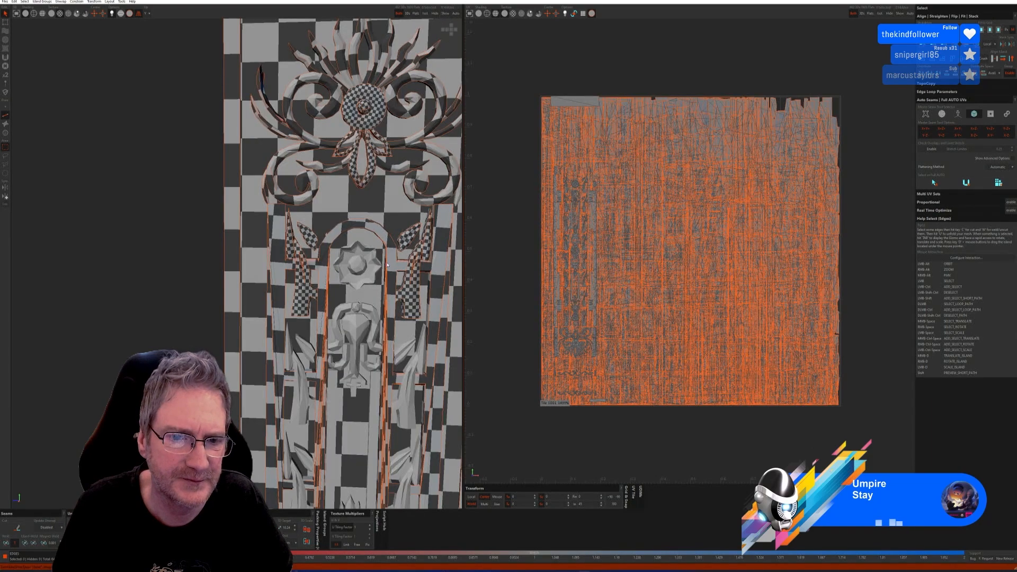
Isolate the matching upper leaves beside the arch on the adjacent shaft side, unwrap and pack them with box auto seams, and unhide the pillar
alt+drag(386, 265, 284, 249)
key(F4)
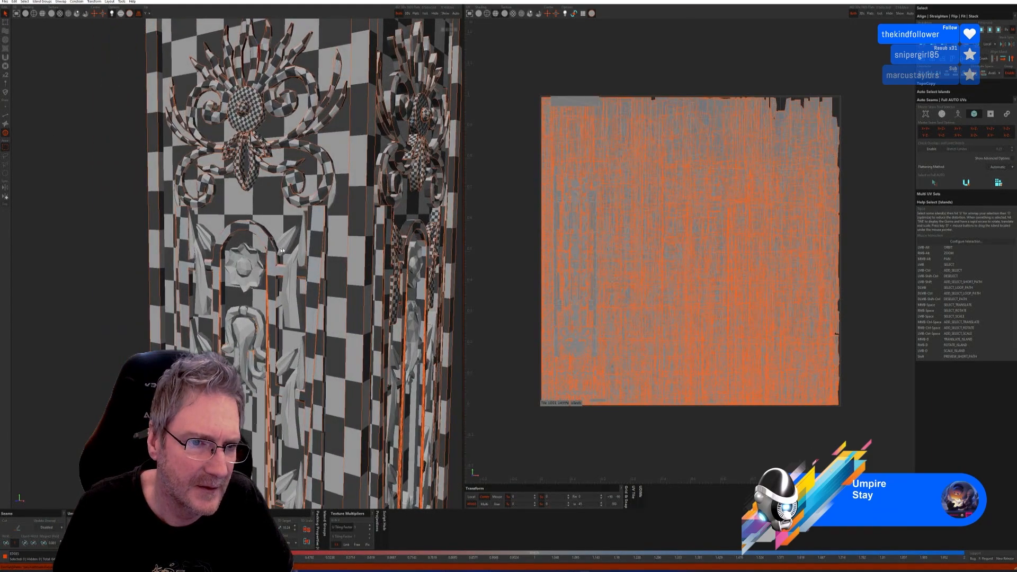
ctrl+click(207, 249)
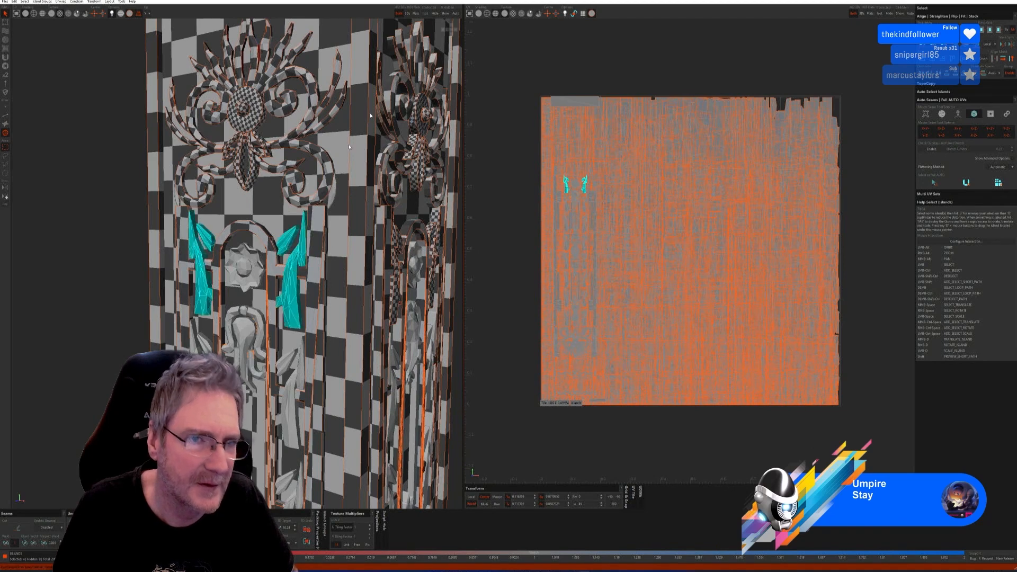
click(425, 13)
click(6, 115)
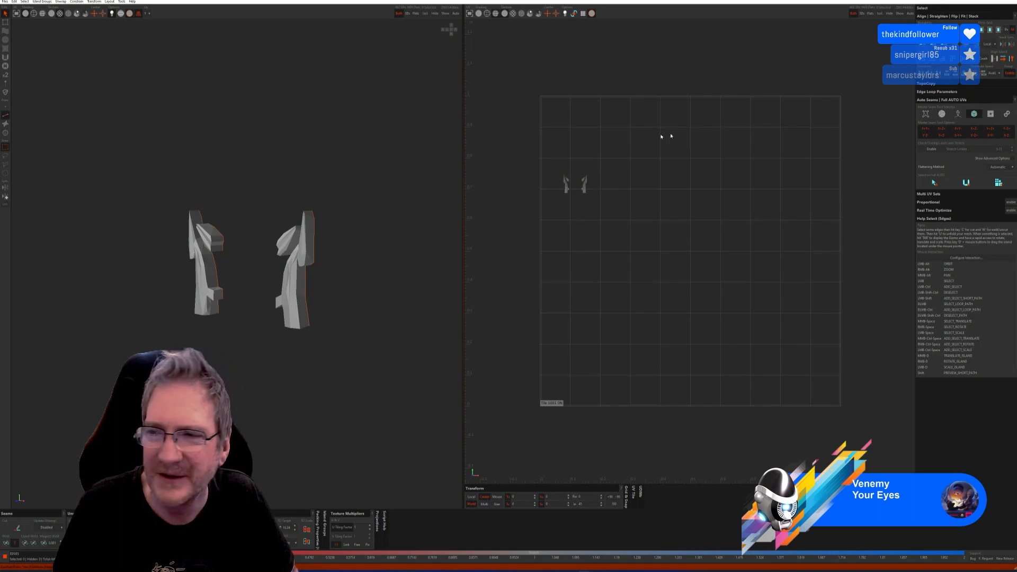
click(935, 183)
click(998, 183)
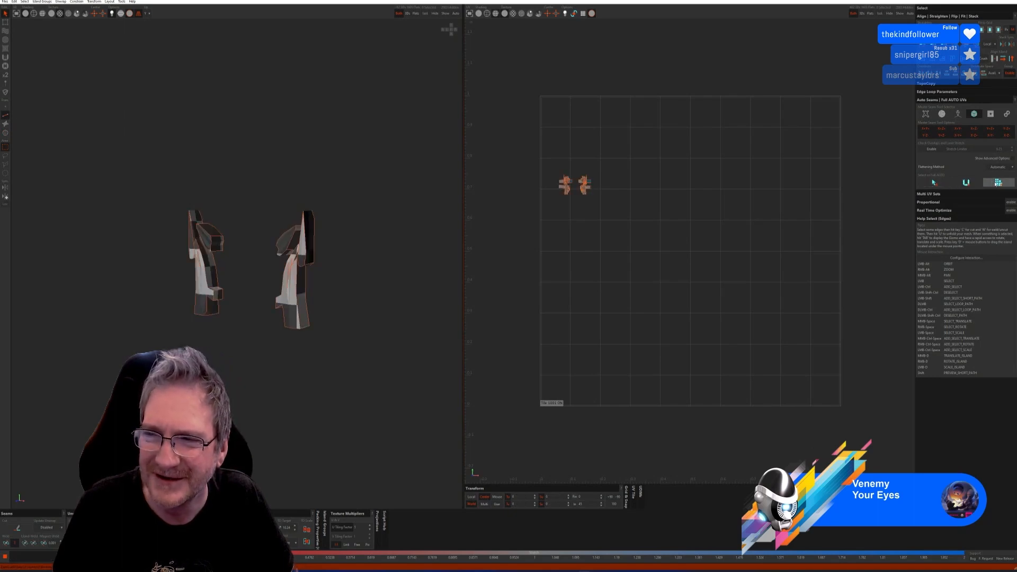
click(445, 15)
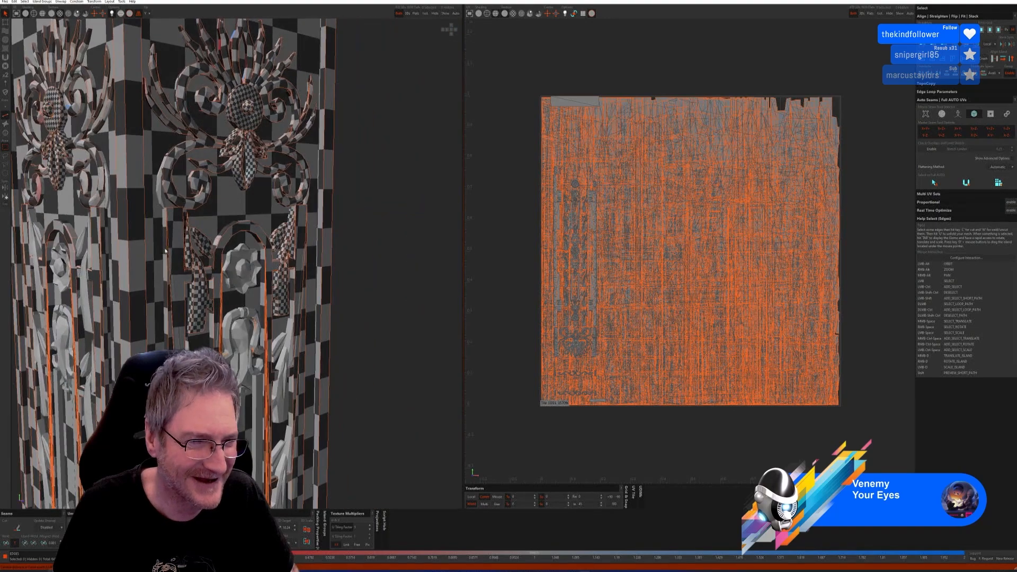
Isolate the still plain upper leaves flanking the arch on the next shaft side, cut box auto seams, unfold and pack them, and unhide the pillar
key(F4)
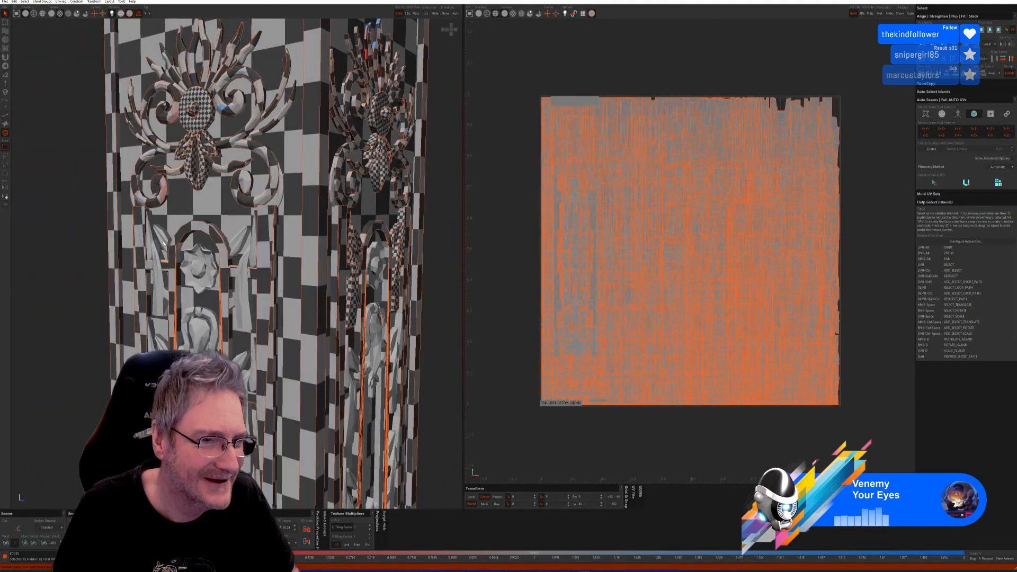
click(160, 261)
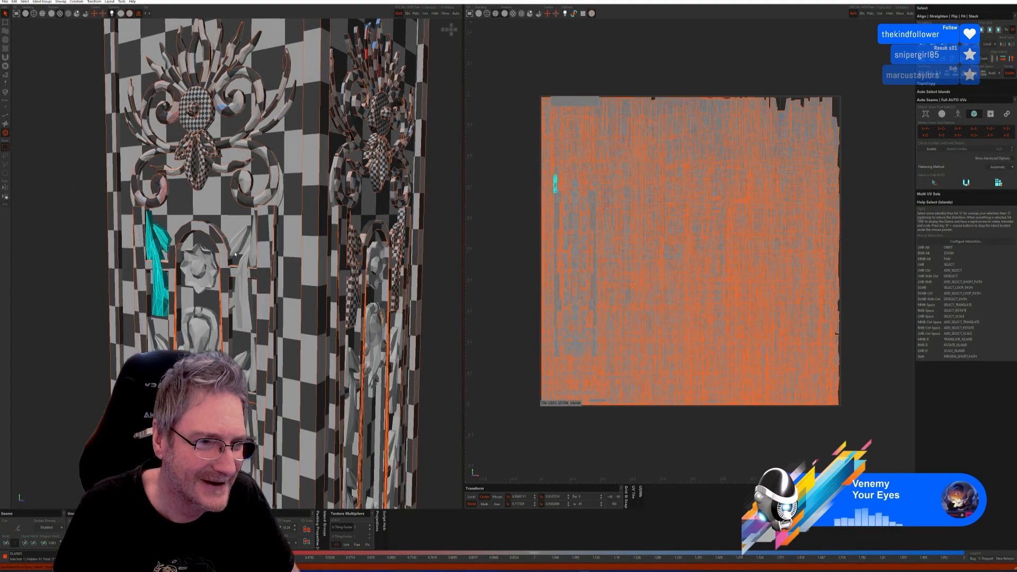
ctrl+click(242, 249)
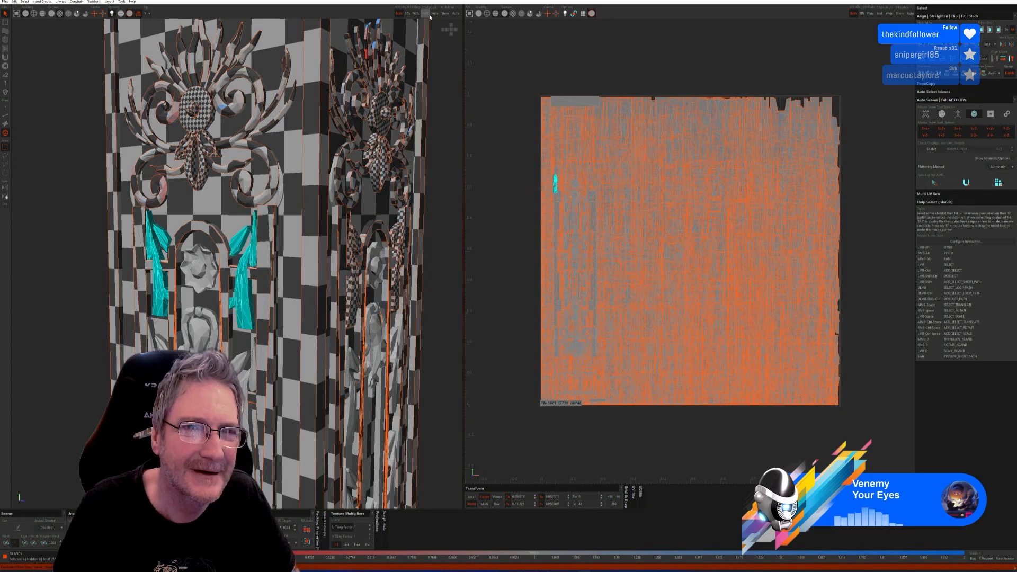
key(i)
key(F2)
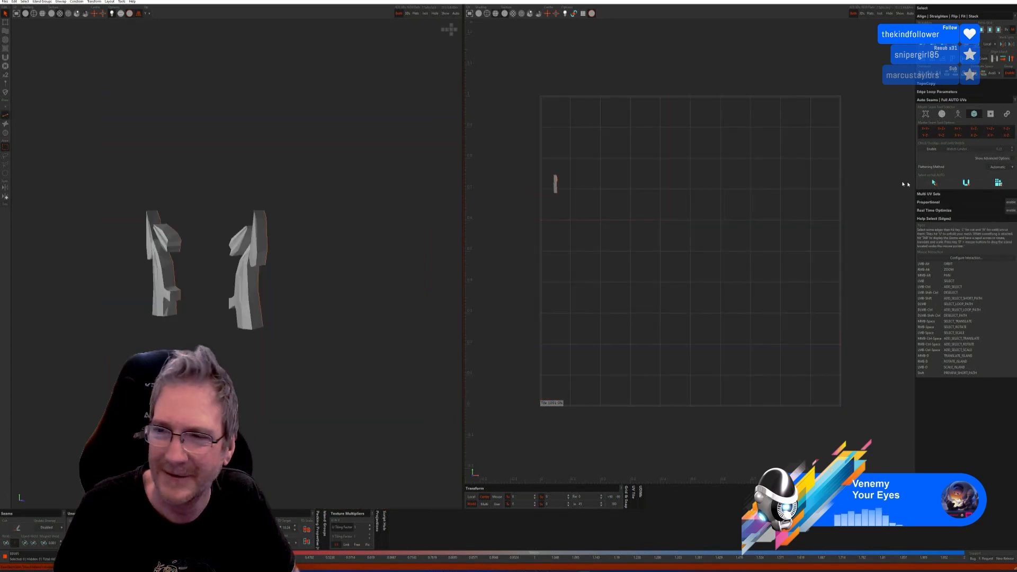
click(999, 183)
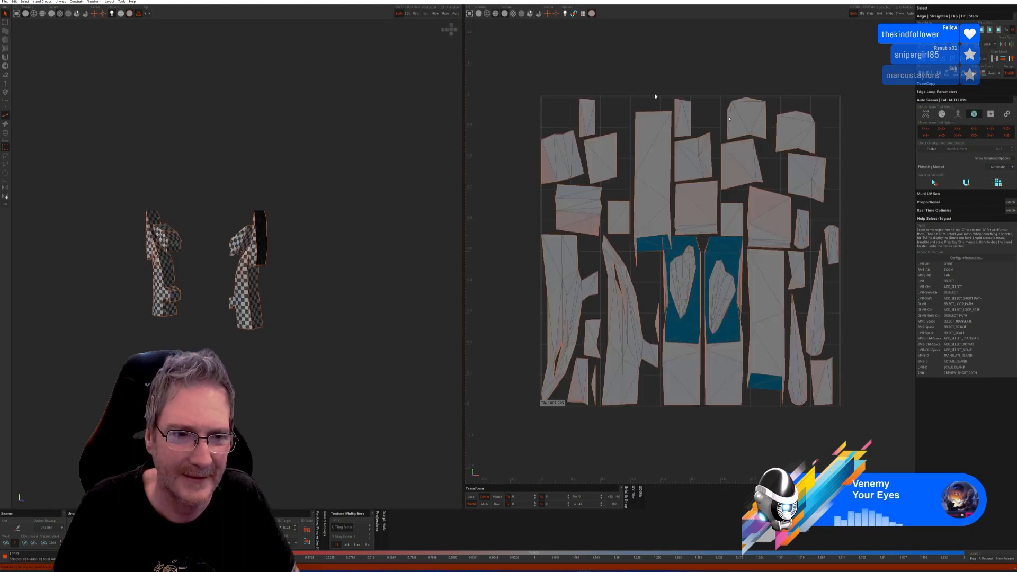
click(446, 14)
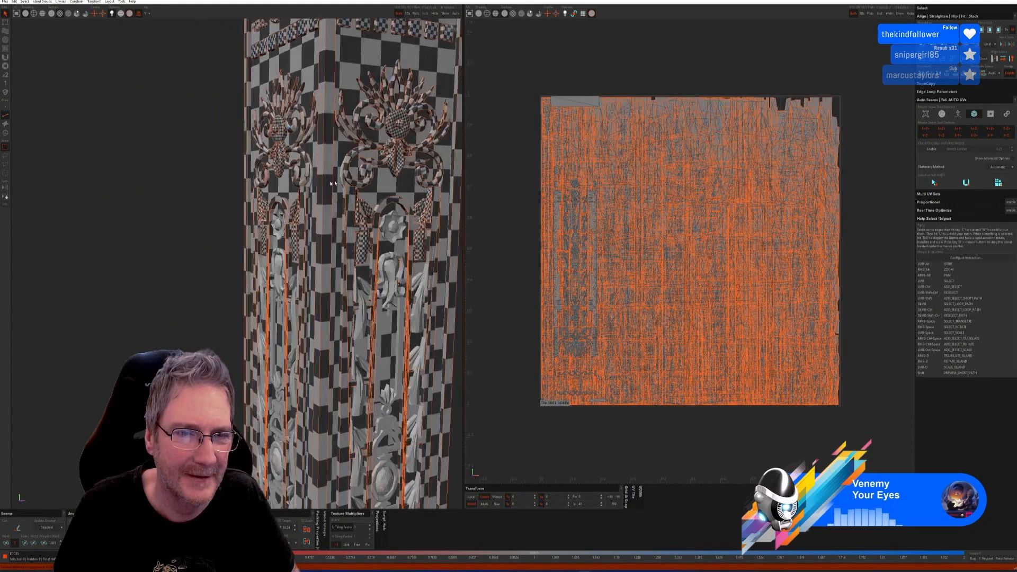
Isolate the star-shaped rosette under one arch, unwrap and pack it with the auto-seam method used for the palmette boss, and unhide the pillar
scroll(334, 195, up, 5)
alt+middle_drag(334, 195, 288, 247)
click(5, 133)
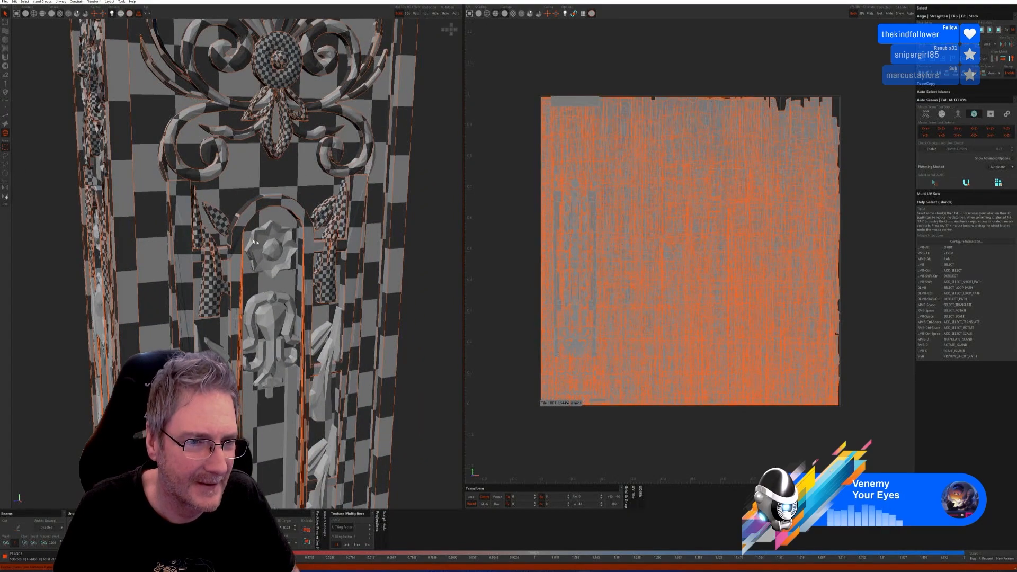
click(270, 249)
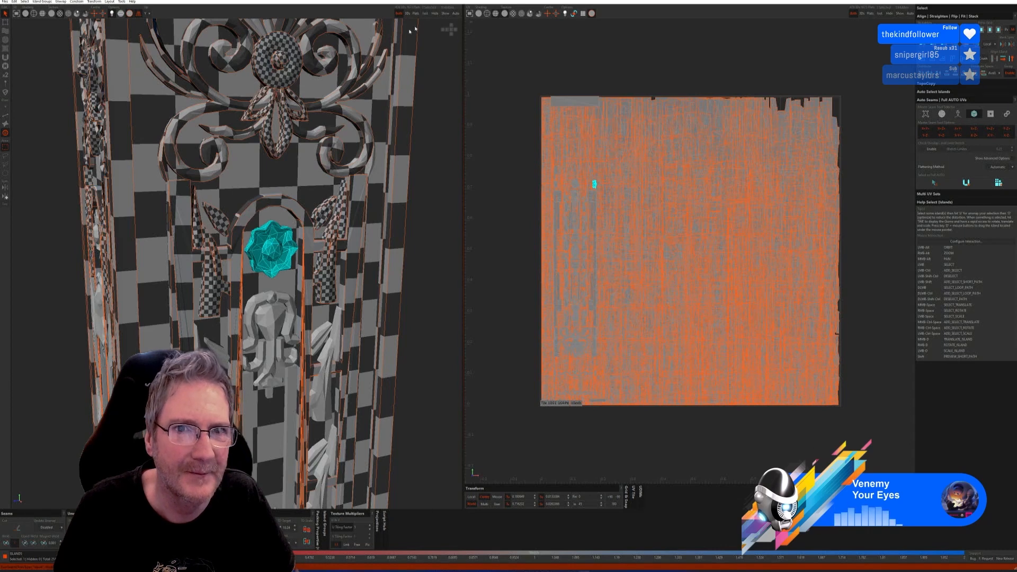
click(425, 14)
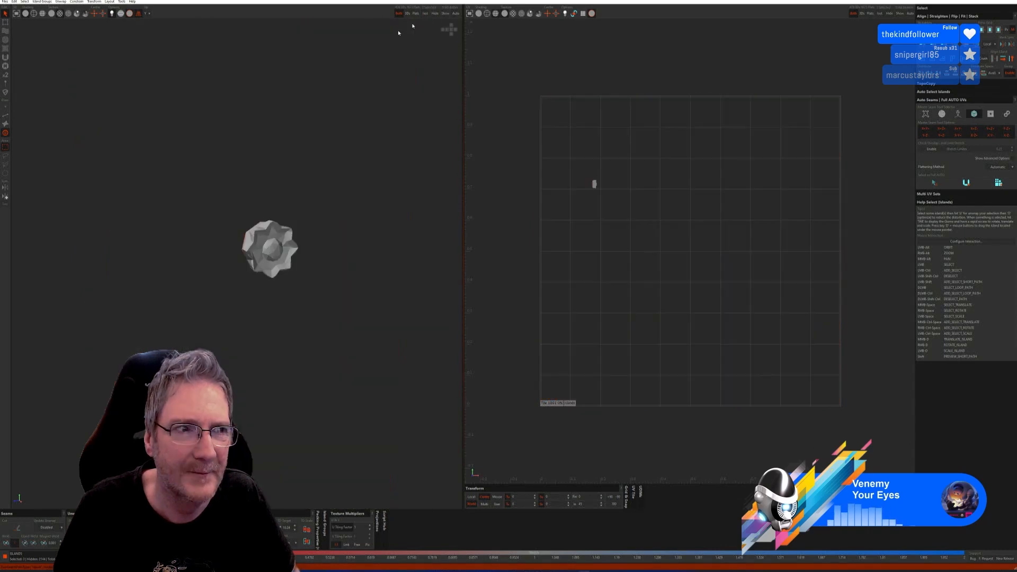
click(5, 115)
click(958, 113)
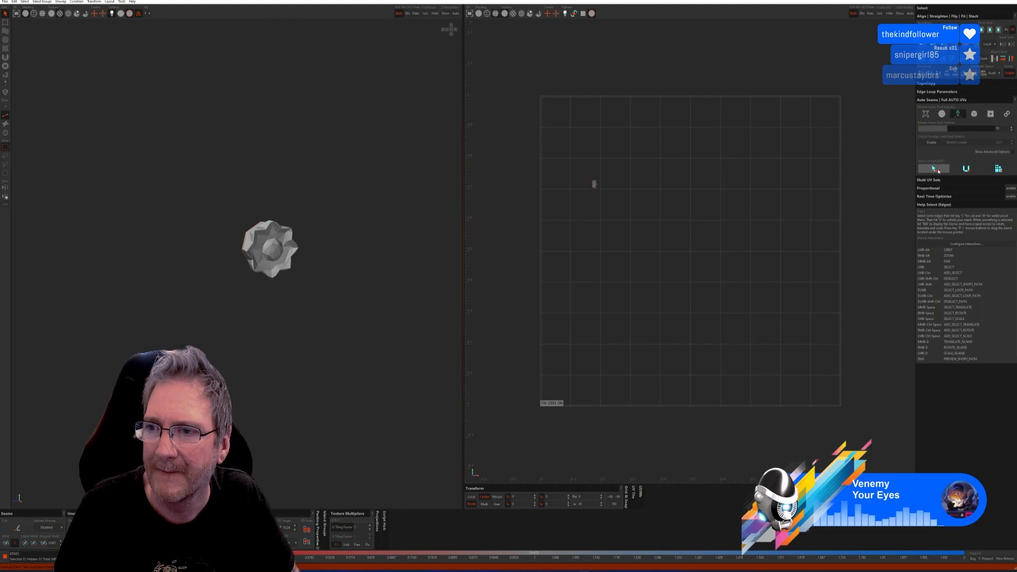
click(994, 171)
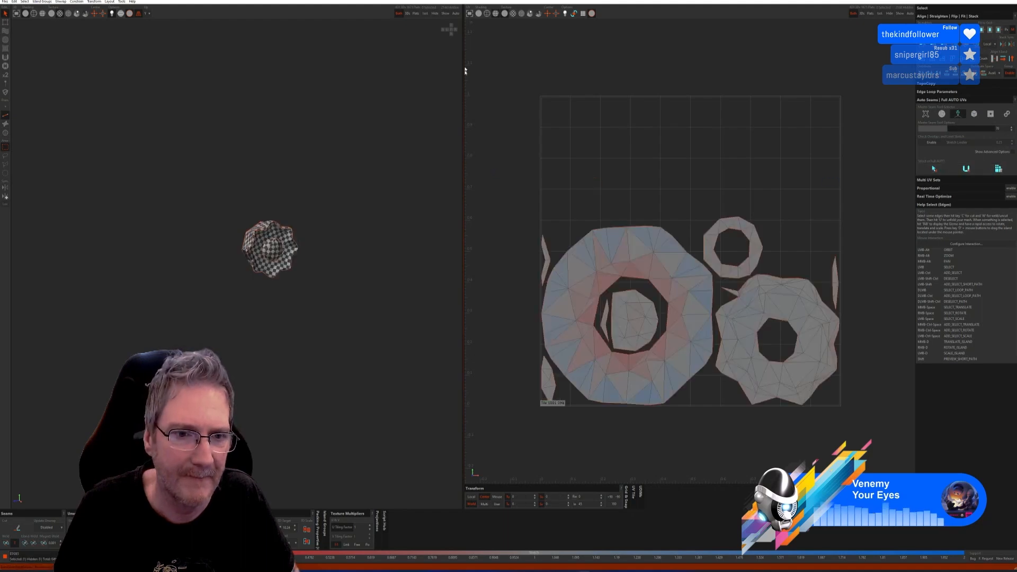
click(445, 14)
scroll(371, 138, down, 2)
alt+drag(254, 169, 329, 172)
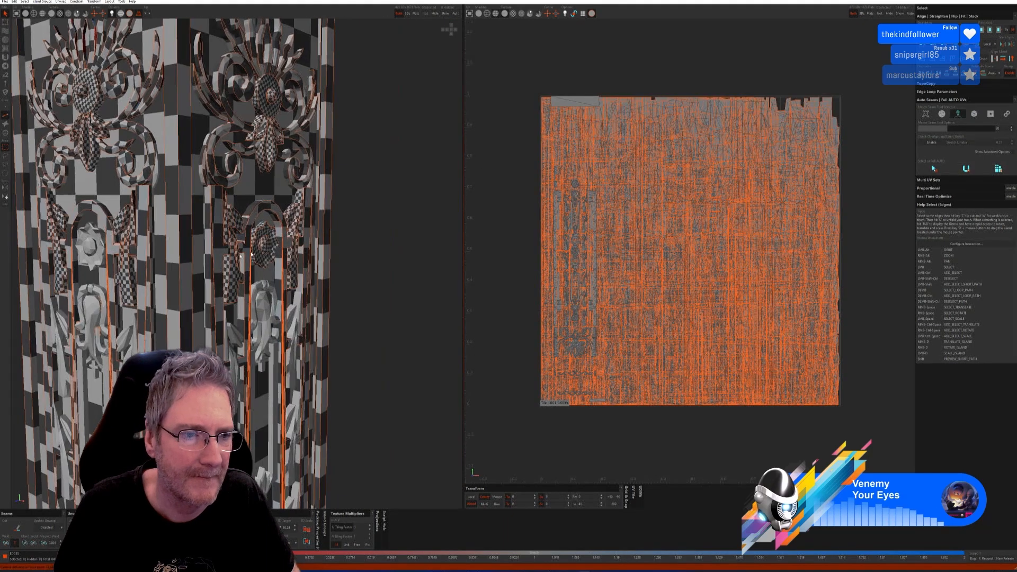
Isolate the plain star-shaped rosette under the arch on the adjacent shaft side, unwrap and pack it with auto seams, and unhide the pillar
alt+middle_drag(254, 170, 355, 180)
click(5, 133)
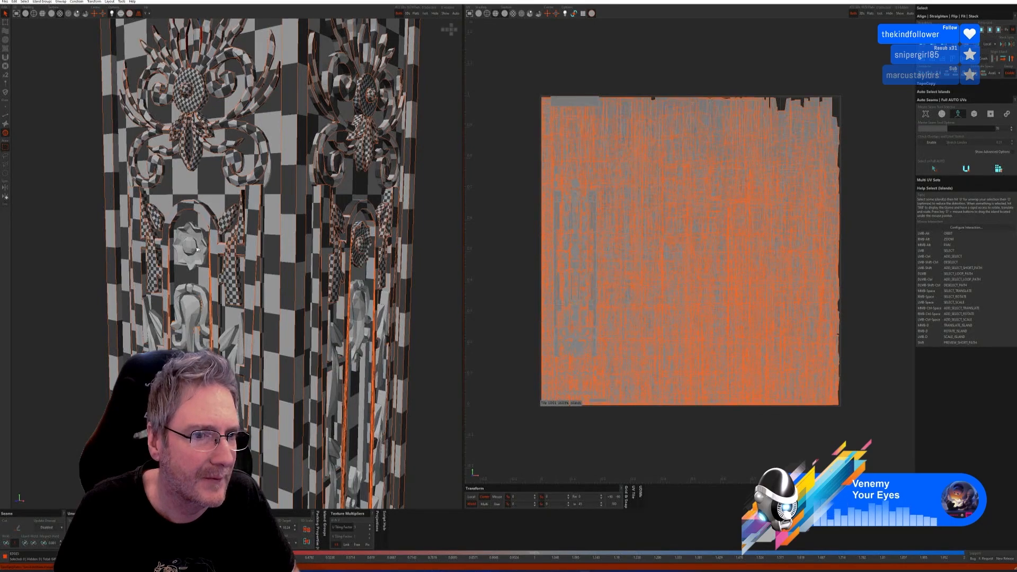
click(425, 14)
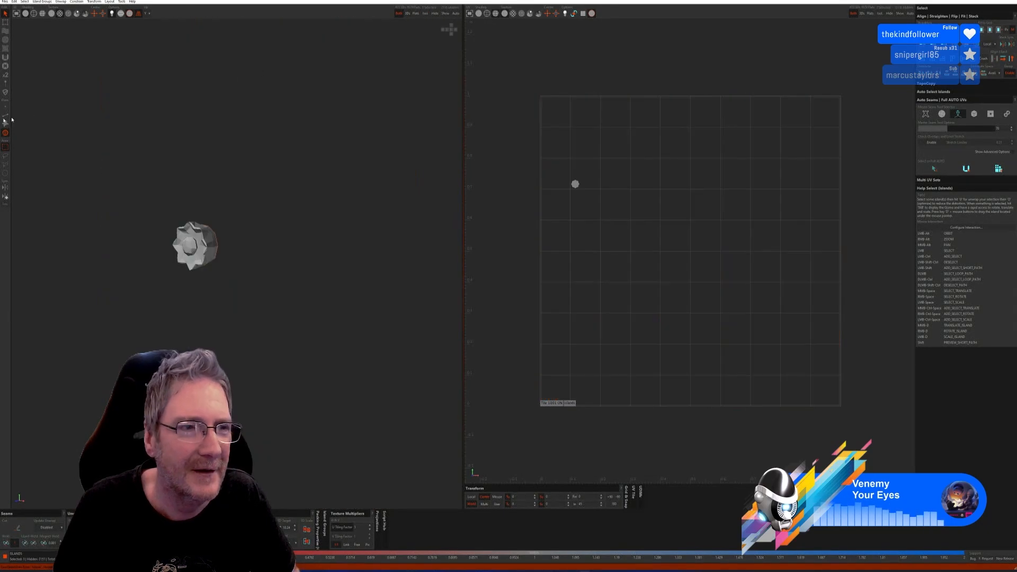
click(5, 116)
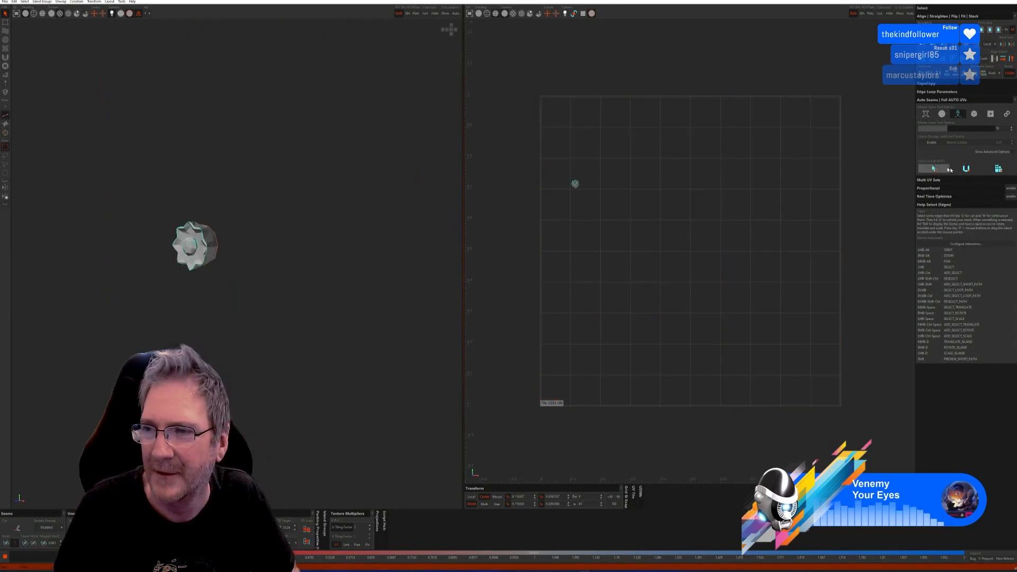
click(997, 169)
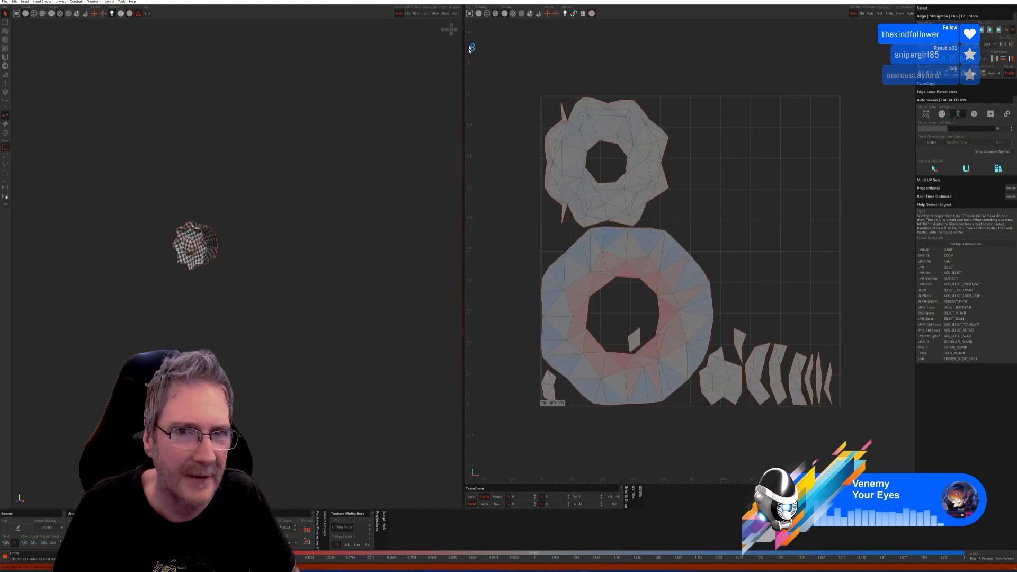
click(445, 14)
Isolate the remaining plain rosette under the next arch, unwrap and pack it with the same auto-seam method, and unhide the pillar
alt+drag(213, 253, 250, 255)
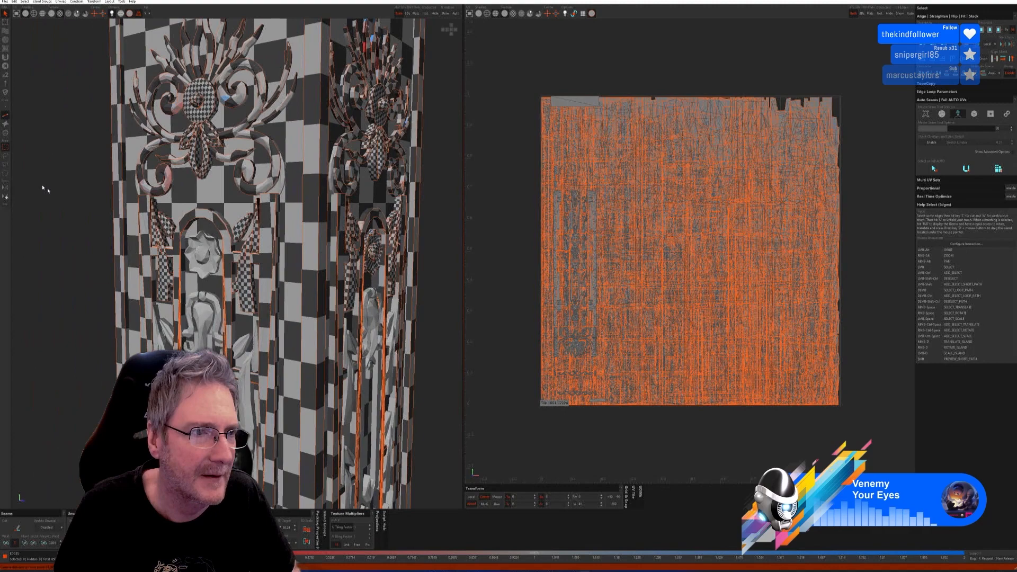
click(6, 133)
click(204, 257)
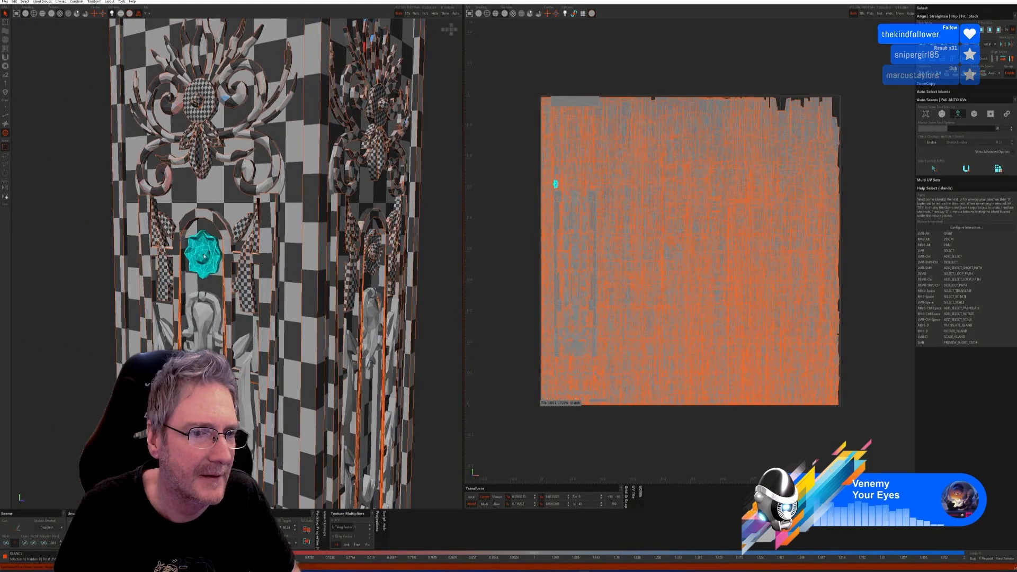
click(425, 15)
click(5, 116)
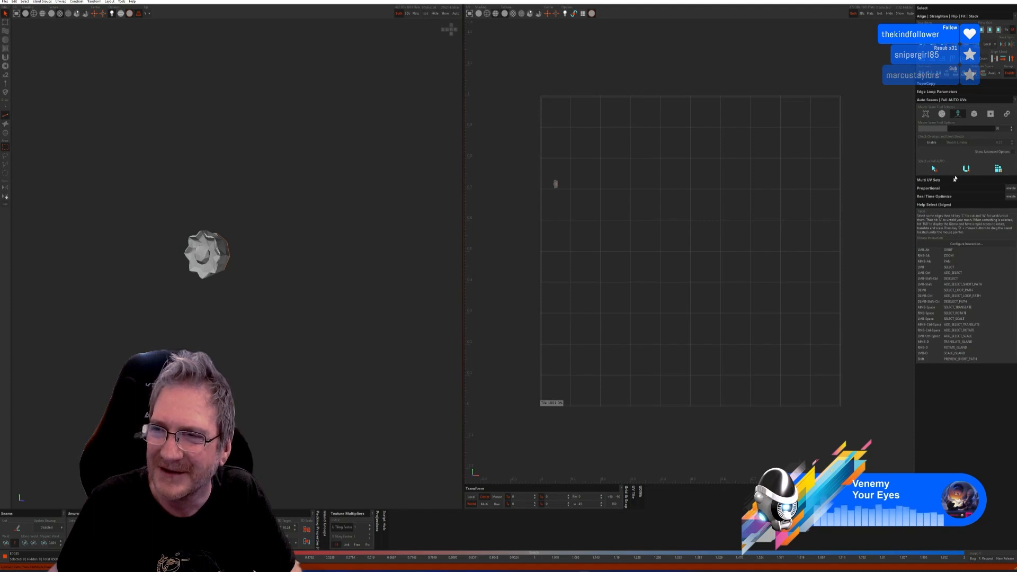
click(934, 169)
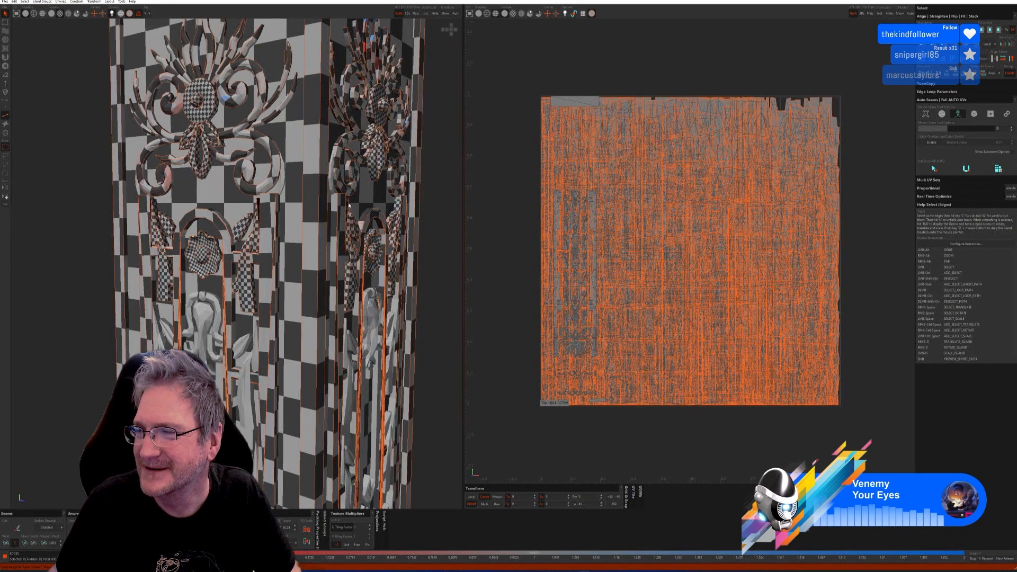
Select the central body and upper curls of the plain tentacle-like ornament beneath the rosette on the next shaft side
scroll(345, 233, down, 2)
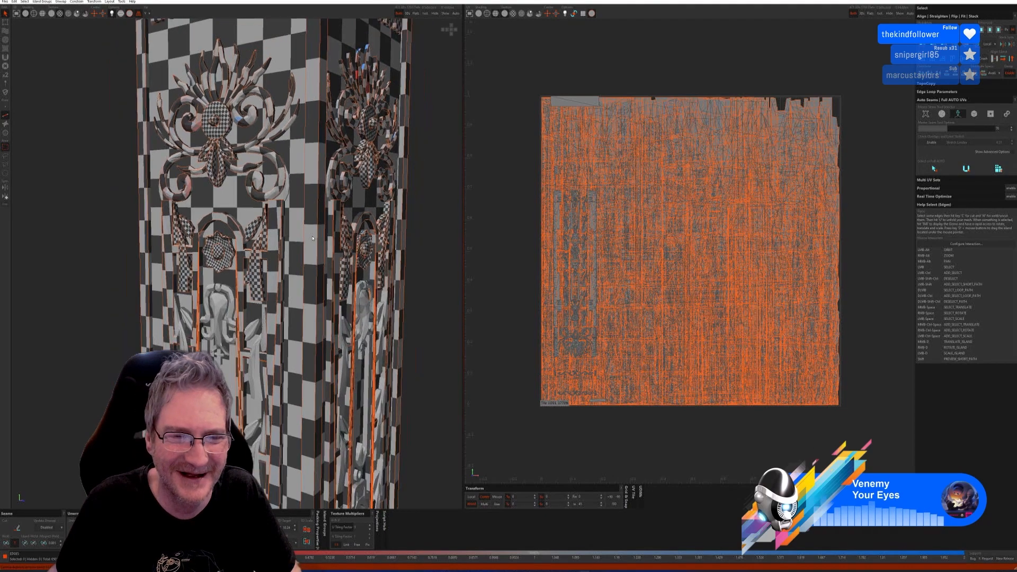
alt+drag(342, 259, 275, 261)
alt+middle_drag(402, 260, 212, 260)
alt+drag(342, 259, 298, 268)
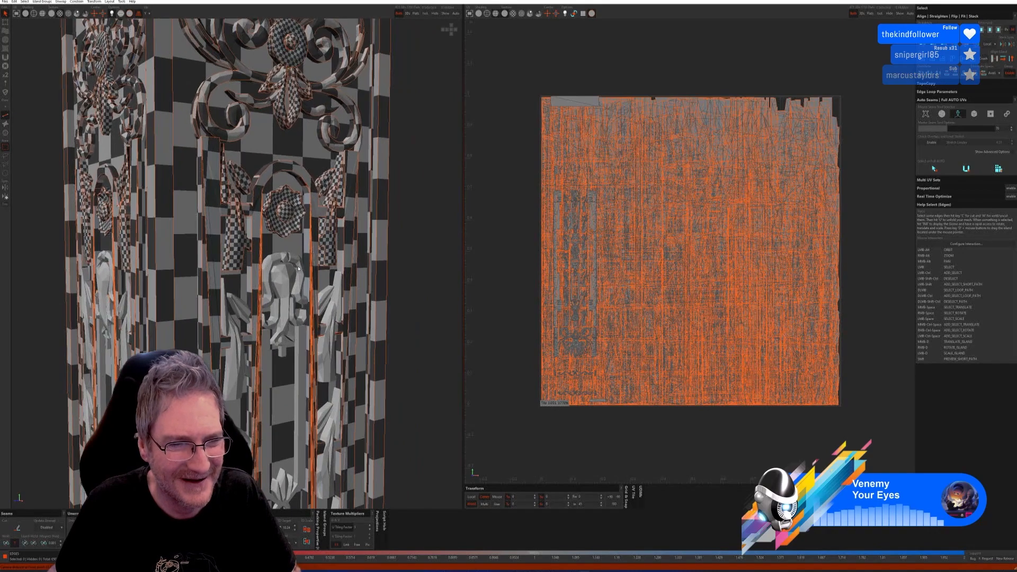
click(5, 132)
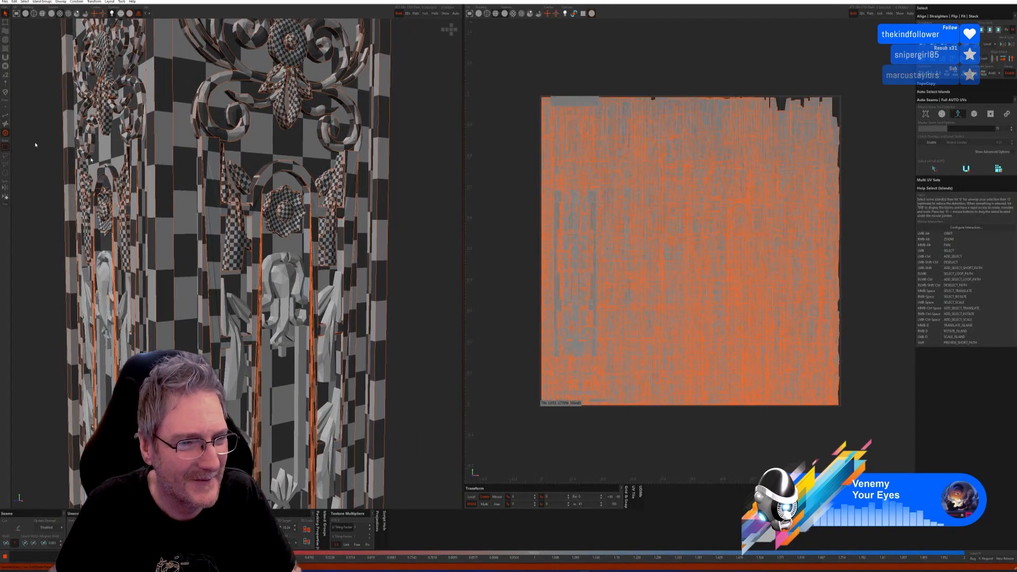
click(271, 266)
ctrl+click(300, 270)
alt+drag(300, 271, 323, 308)
ctrl+click(278, 284)
Add the ornament's lower curls, its bottom piece and the flanking leaves to the selection, and isolate them in edge selection mode
ctrl+click(229, 305)
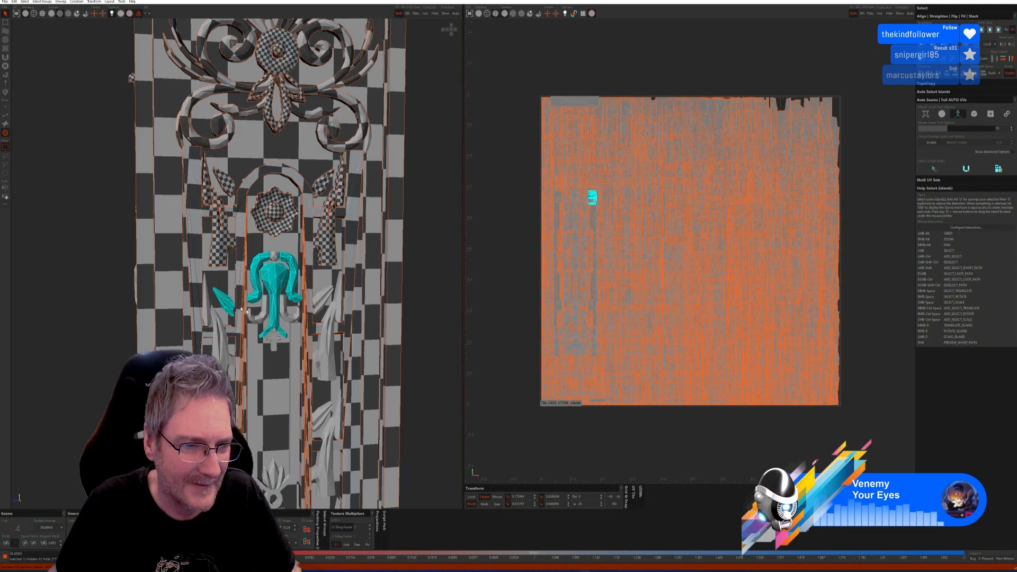
ctrl+click(268, 314)
ctrl+click(289, 319)
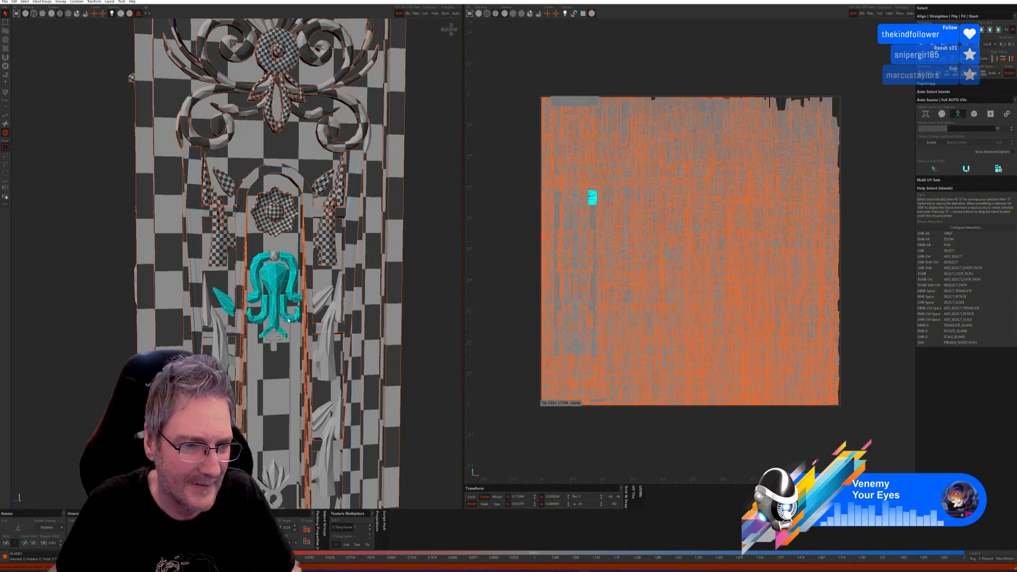
ctrl+click(276, 343)
ctrl+click(323, 303)
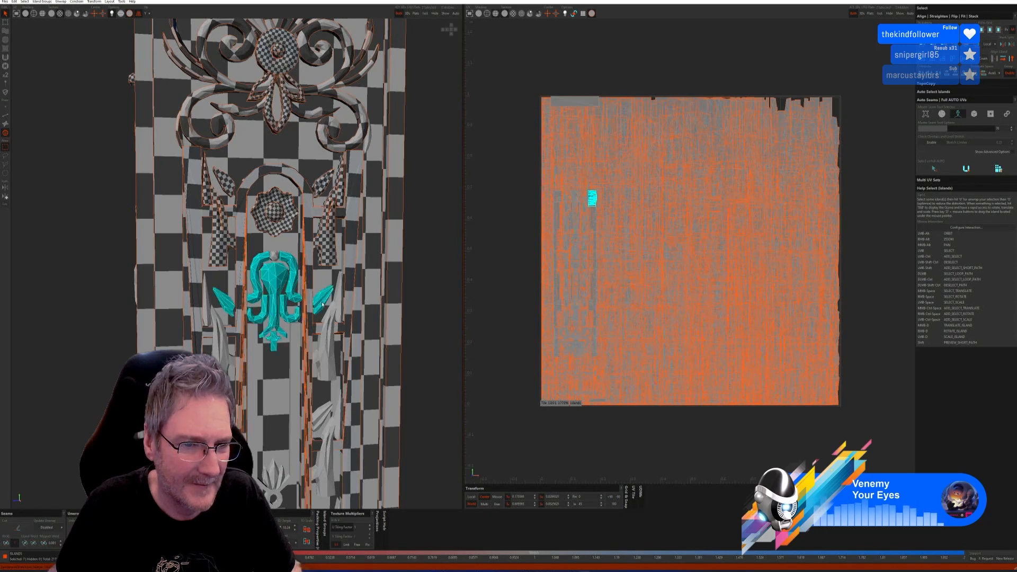
alt+drag(331, 327, 264, 345)
ctrl+click(221, 347)
ctrl+click(326, 339)
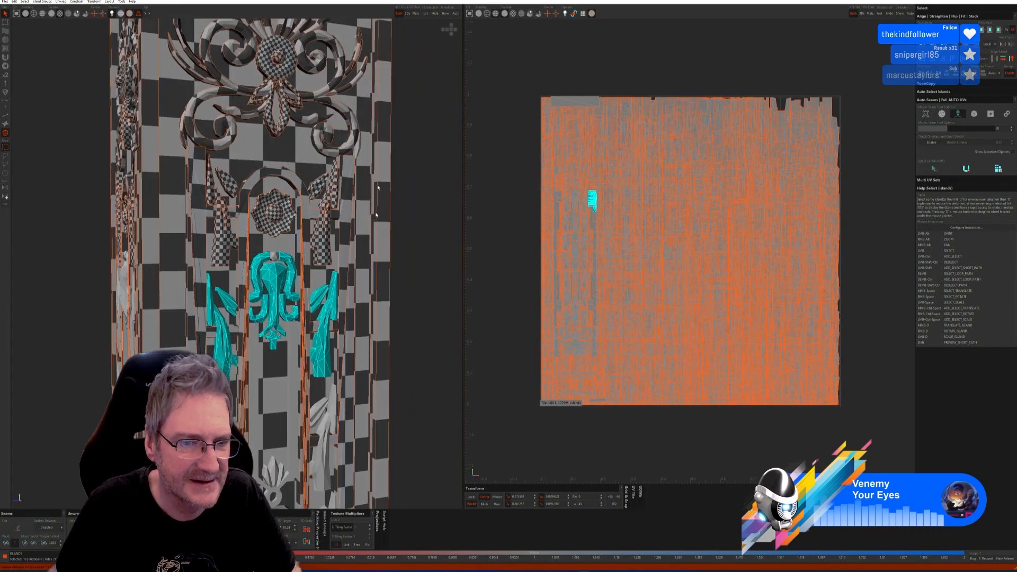
click(425, 13)
key(F2)
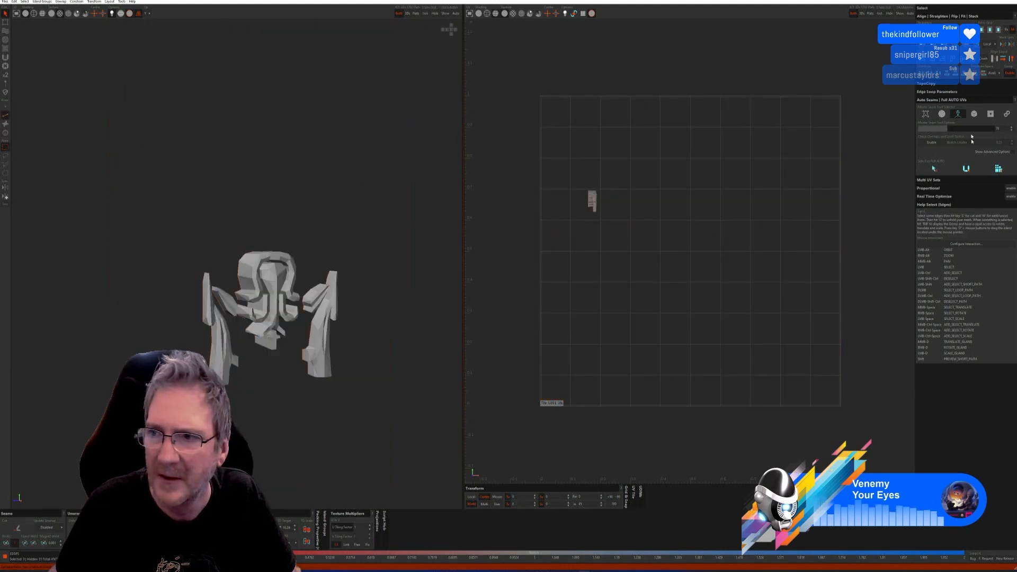
Try unfolding the isolated ornament and leaves with the auto-seam method used for the rosettes
click(934, 169)
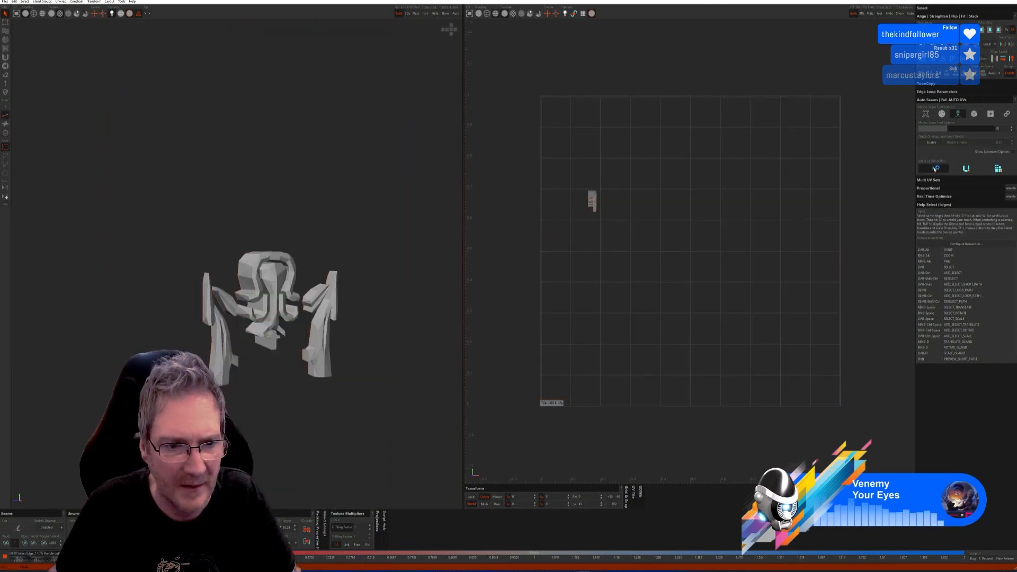
click(966, 170)
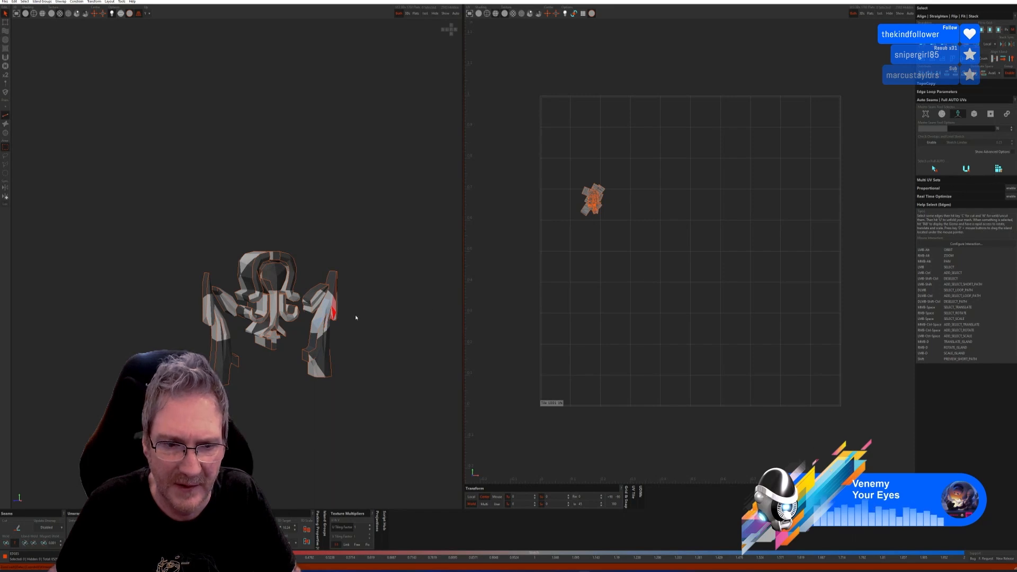
click(397, 316)
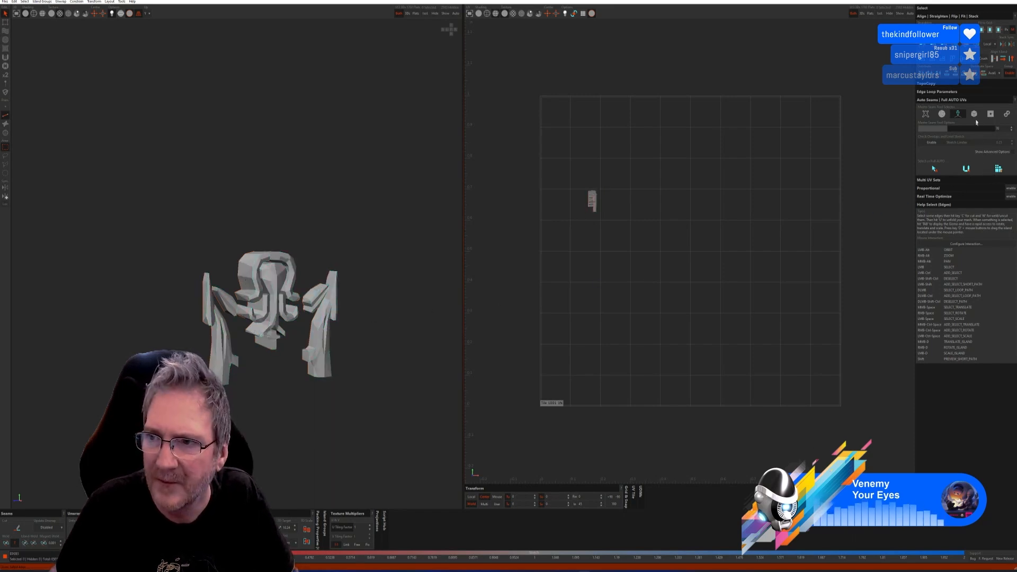
Cut box auto seams on the isolated ornament and leaves, unfold and pack them, and unhide the pillar
click(974, 114)
click(934, 183)
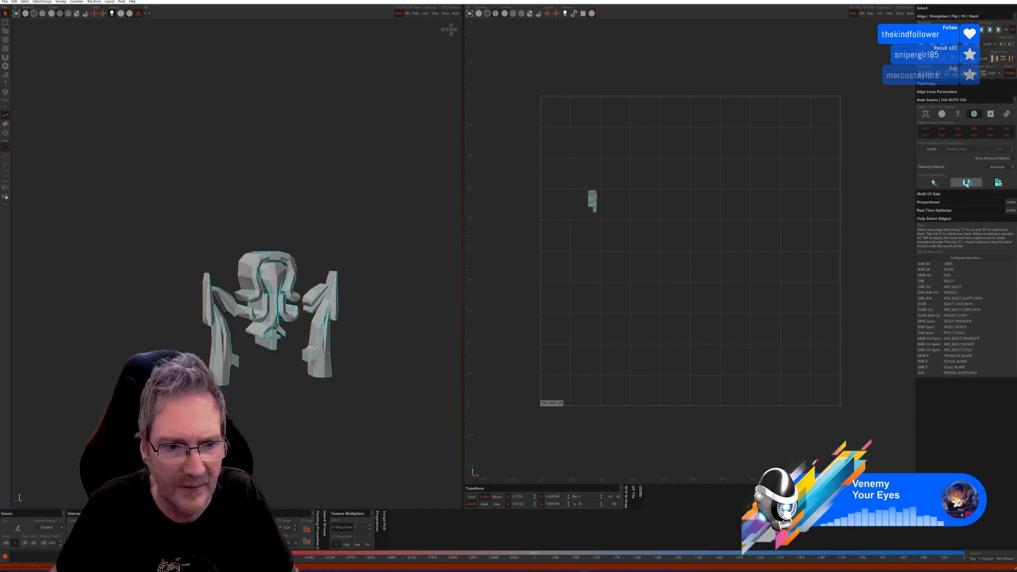
click(967, 183)
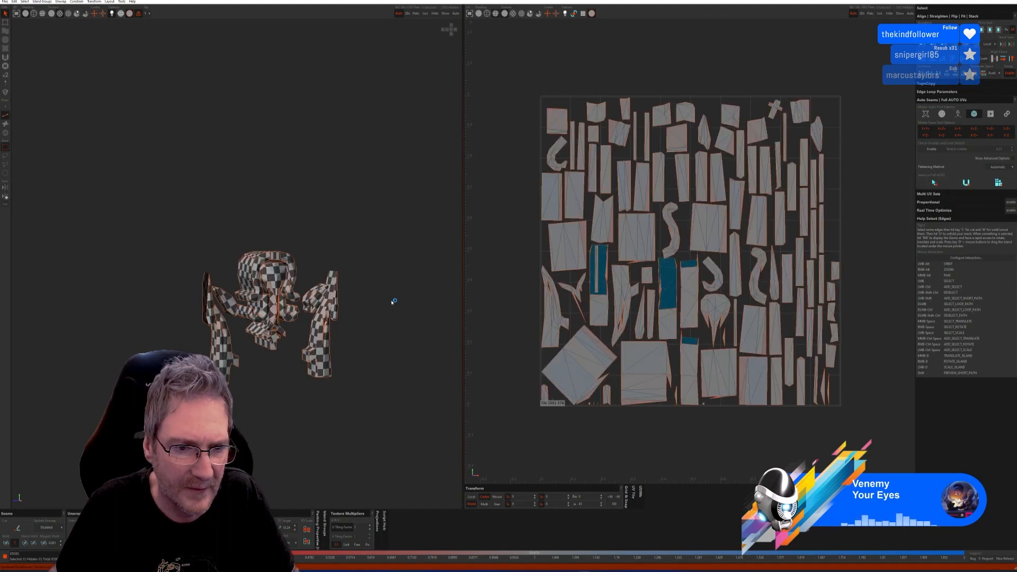
mouse_move(392, 302)
alt+mouse_down()
mouse_move(369, 302)
mouse_move(382, 295)
alt+mouse_up()
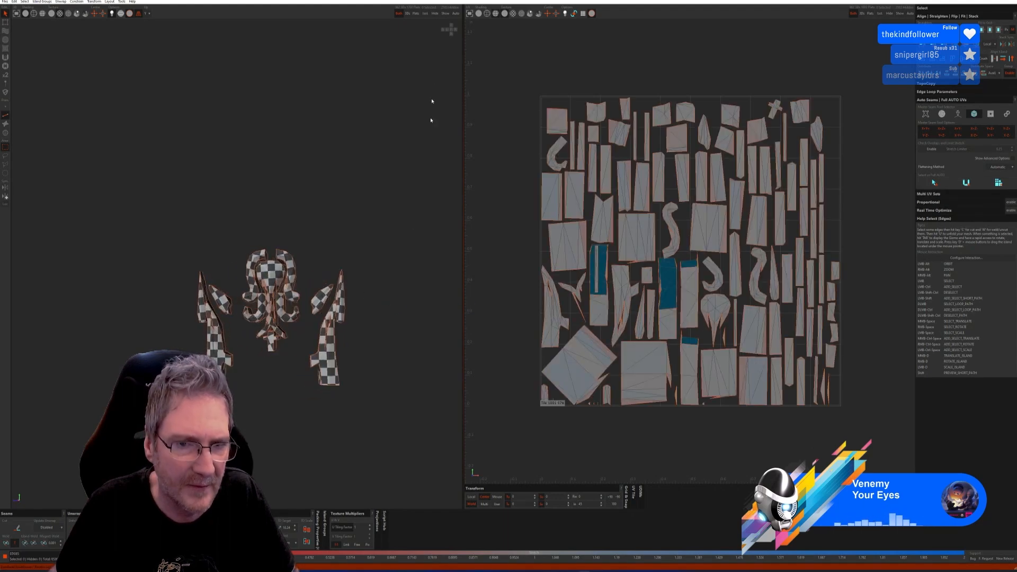
click(448, 15)
Select the central body and upper curls of the matching plain ornament under the rosette on the adjacent shaft side
alt+drag(313, 297, 328, 296)
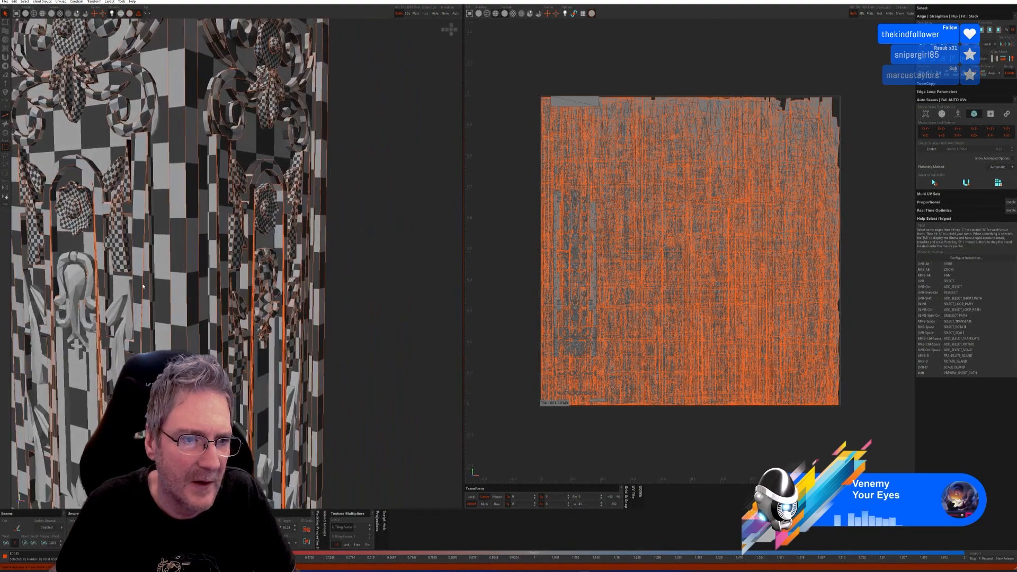
alt+middle_drag(327, 296, 445, 290)
alt+drag(212, 212, 265, 210)
alt+middle_drag(25, 133, 53, 145)
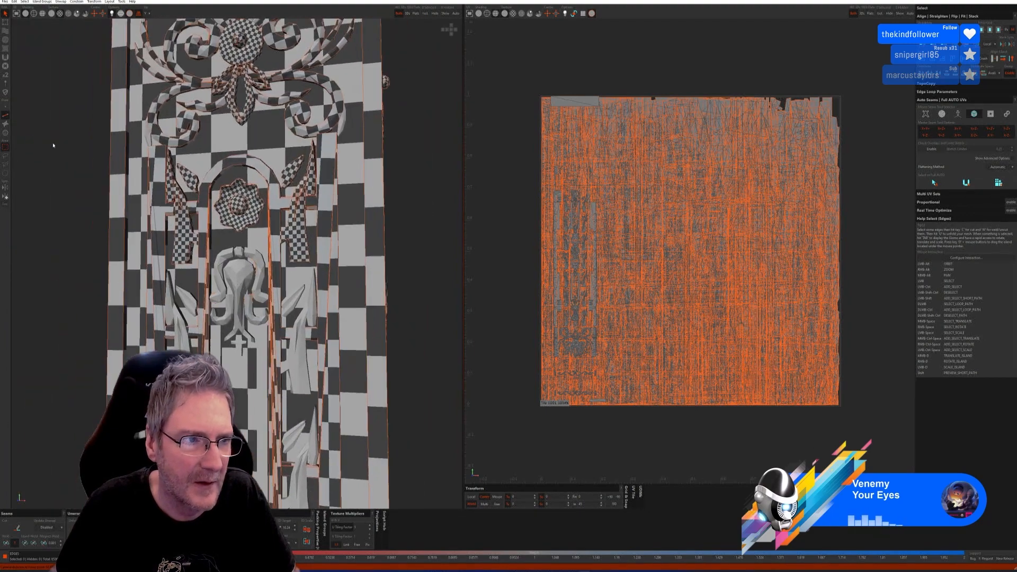
click(5, 133)
click(242, 270)
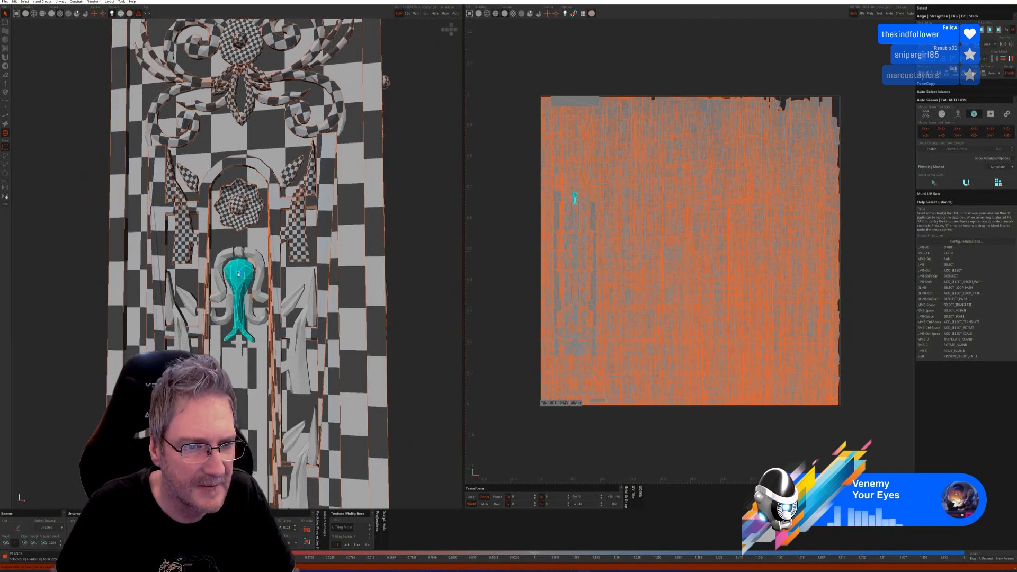
ctrl+click(219, 261)
ctrl+click(258, 267)
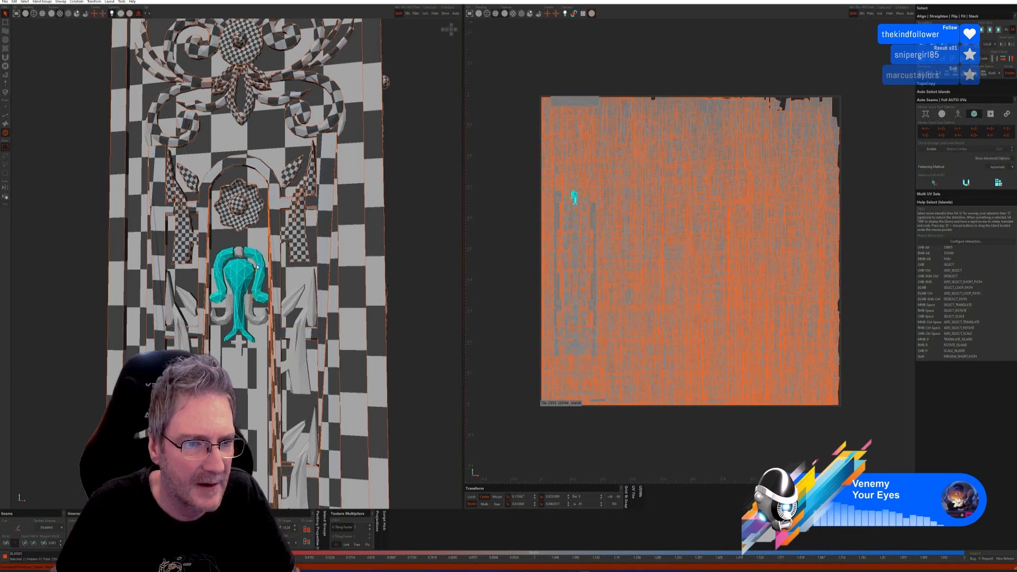
Extend the selection with this ornament's lower curls and the upright leaves on both sides, and isolate the selected pieces
ctrl+click(192, 303)
ctrl+click(255, 316)
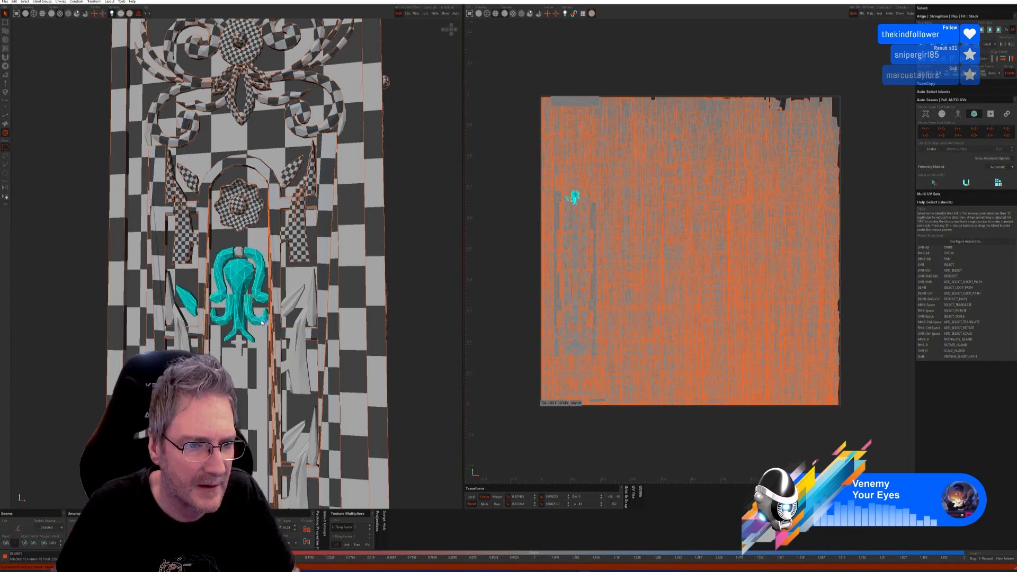
ctrl+click(292, 307)
ctrl+click(301, 338)
ctrl+click(174, 313)
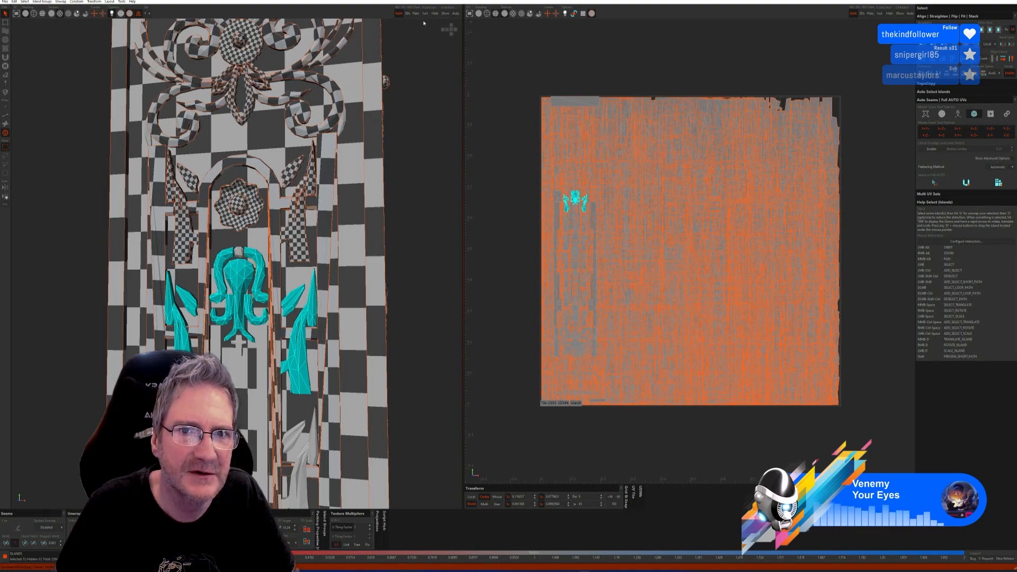
alt+drag(424, 23, 212, 238)
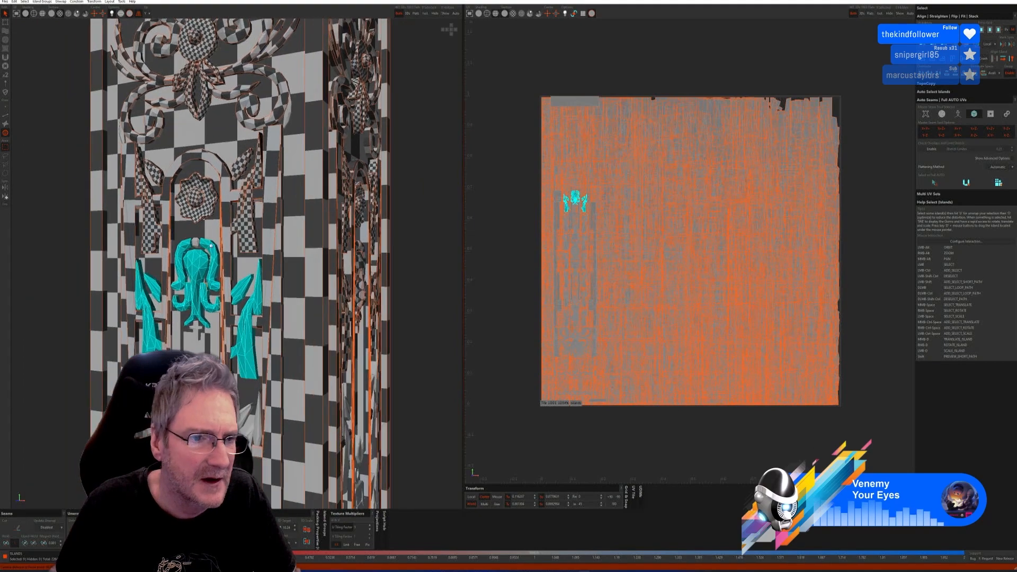
scroll(200, 243, up, 3)
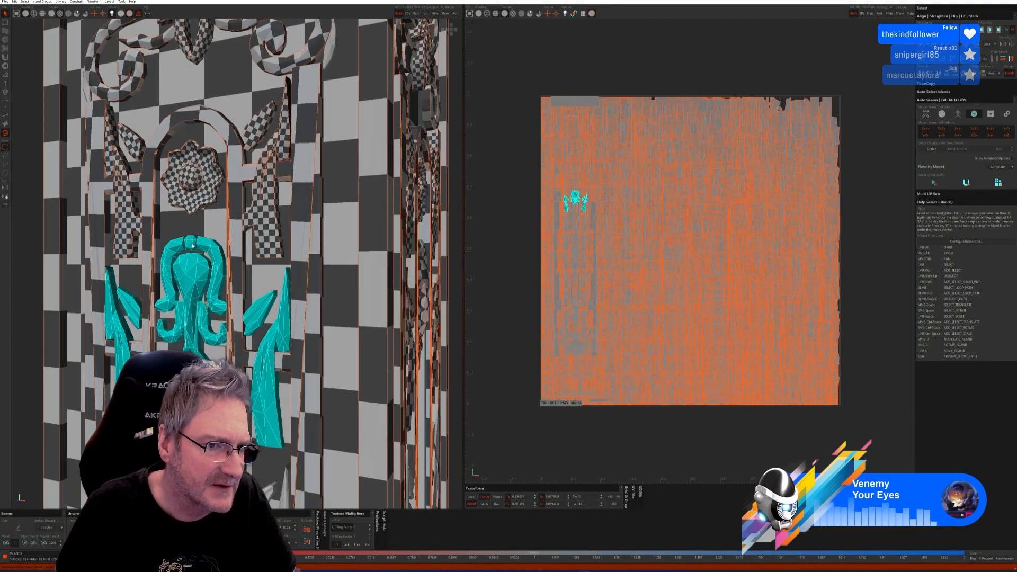
click(425, 14)
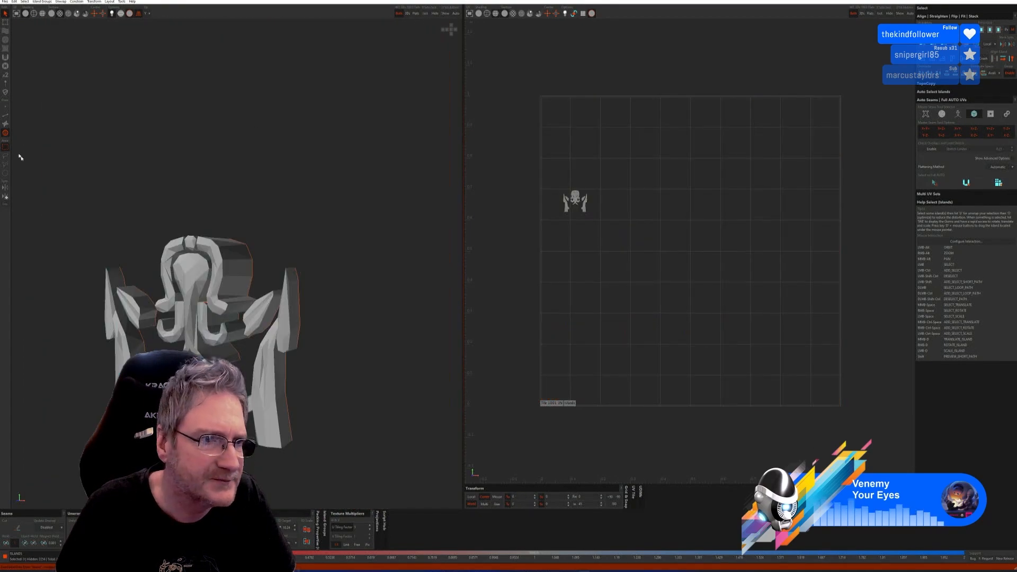
Unwrap and pack this second isolated ornament and its leaves with box auto seams, and unhide the pillar
click(5, 115)
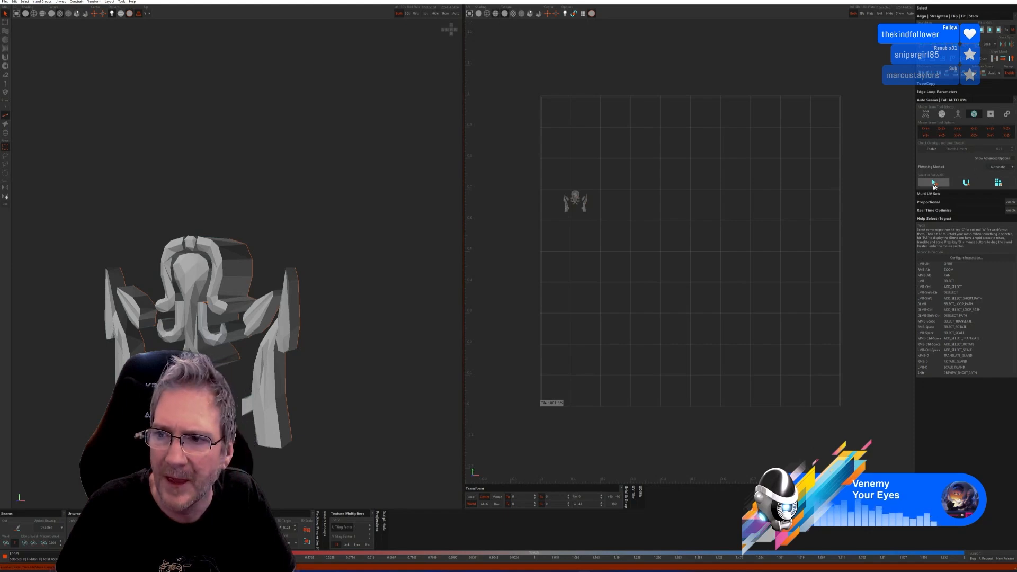
click(934, 182)
click(999, 182)
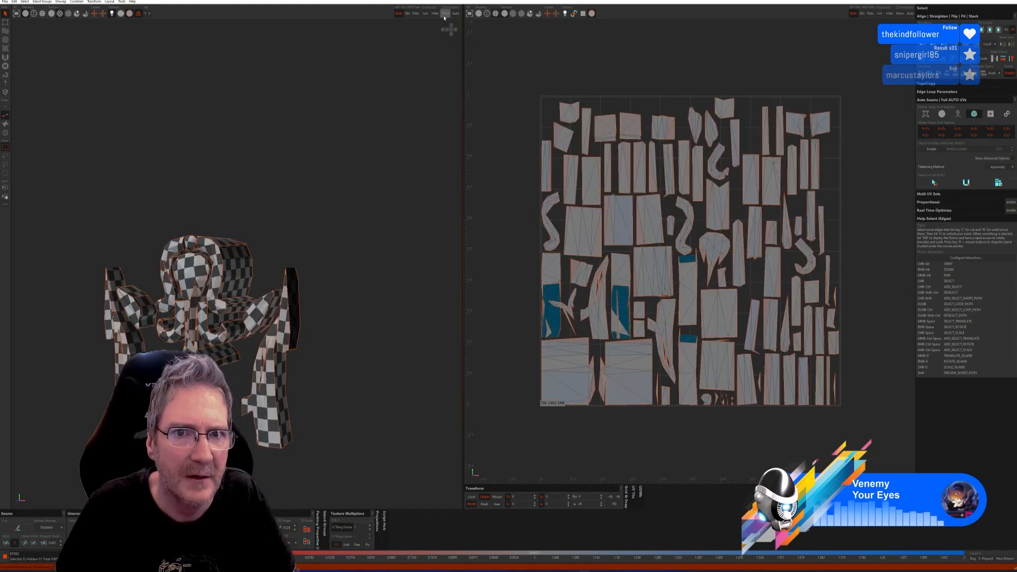
Isolate the small top piece of the ornament's arch, unwrap it with box auto seams, and unhide the pillar
scroll(271, 242, up, 8)
alt+drag(271, 242, 391, 264)
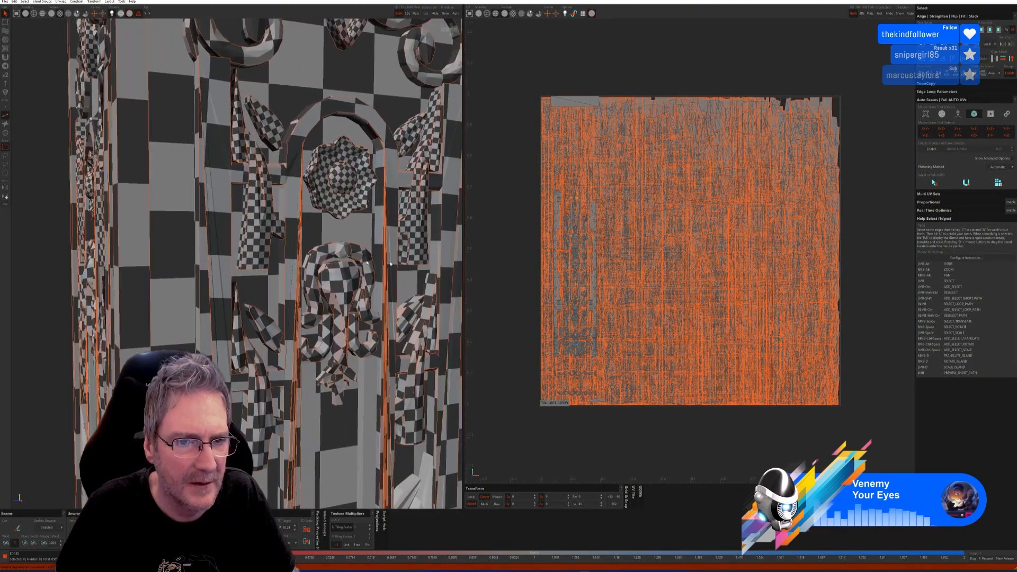
click(5, 132)
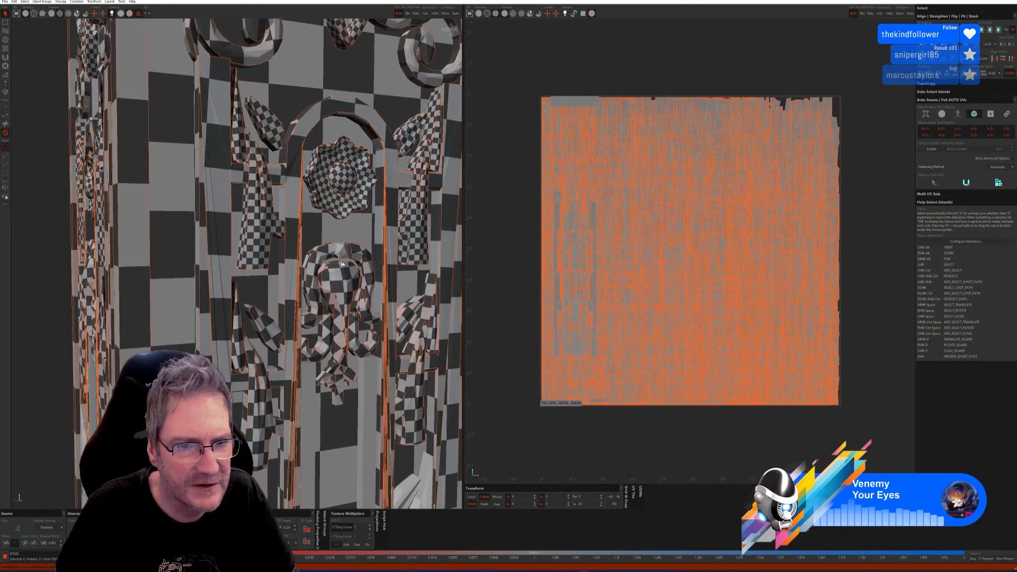
click(342, 249)
click(424, 14)
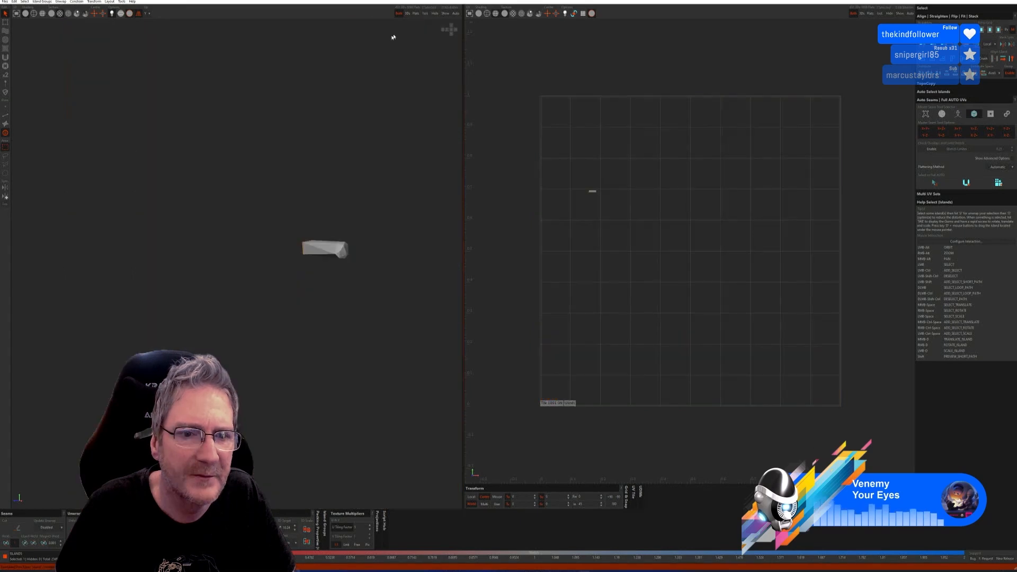
click(6, 115)
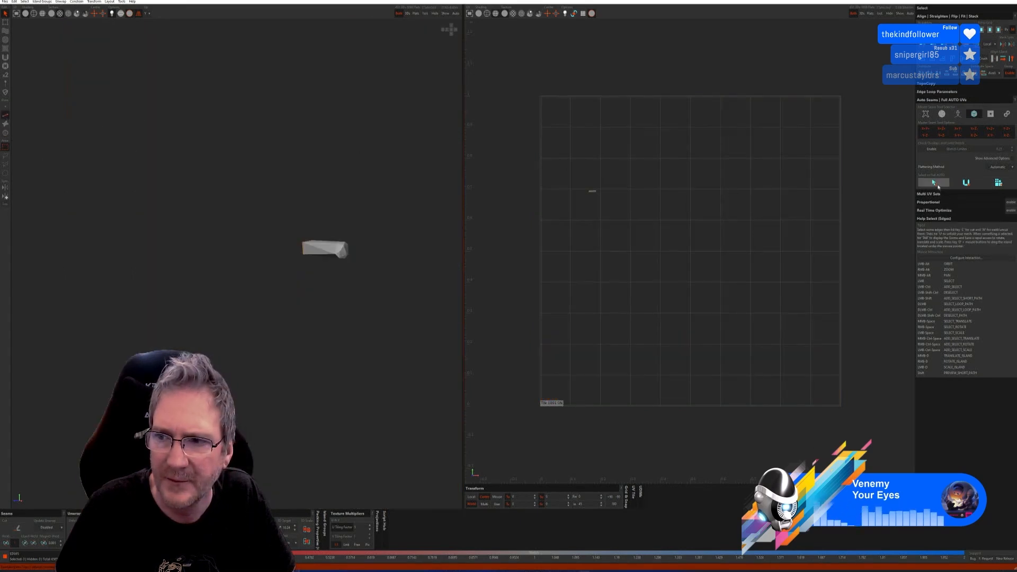
click(963, 184)
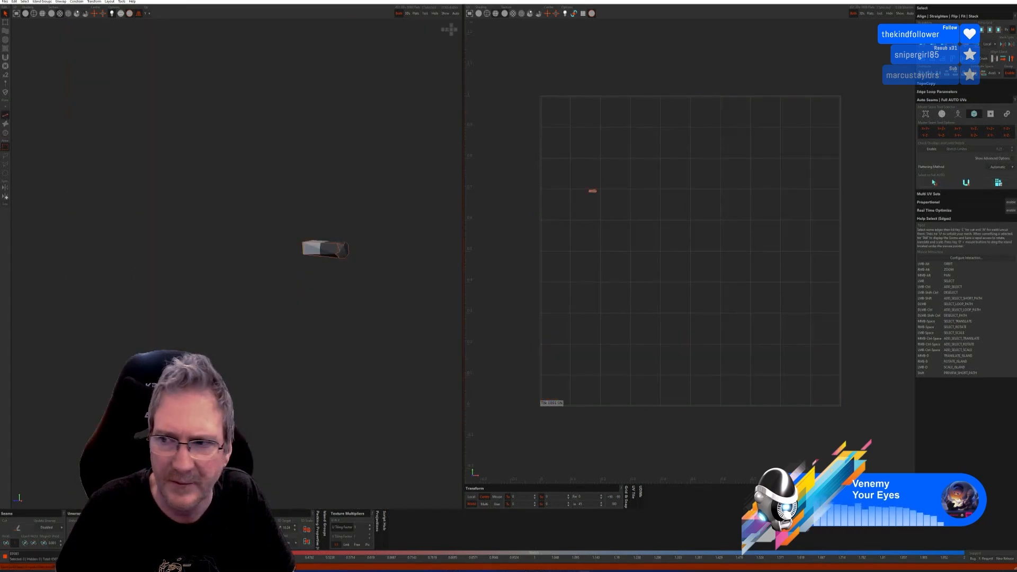
click(446, 14)
Select the body, arch top, and upper and lower curls of the plain ornament under the rosette on another shaft side
alt+drag(438, 44, 214, 326)
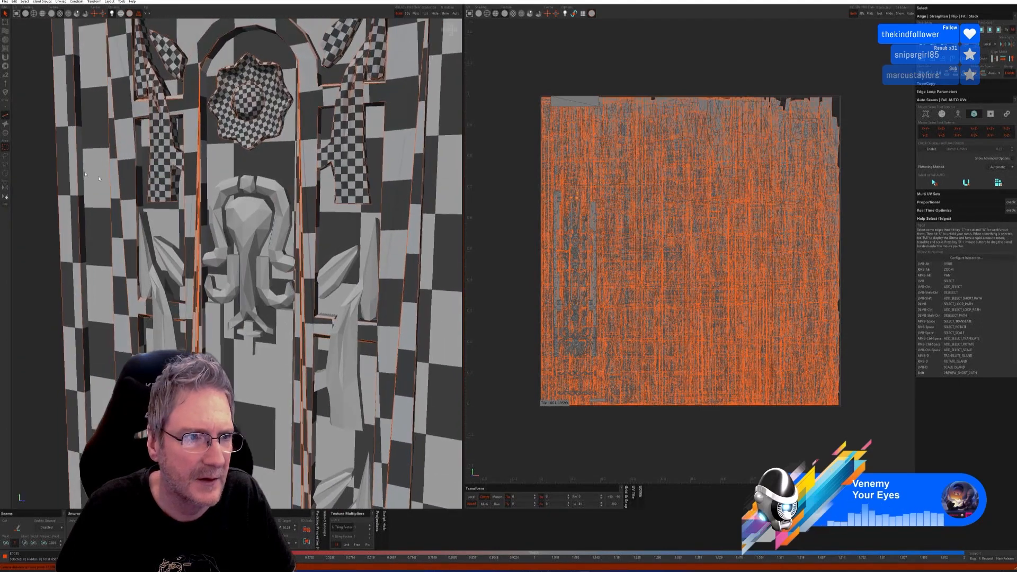
click(6, 133)
click(249, 185)
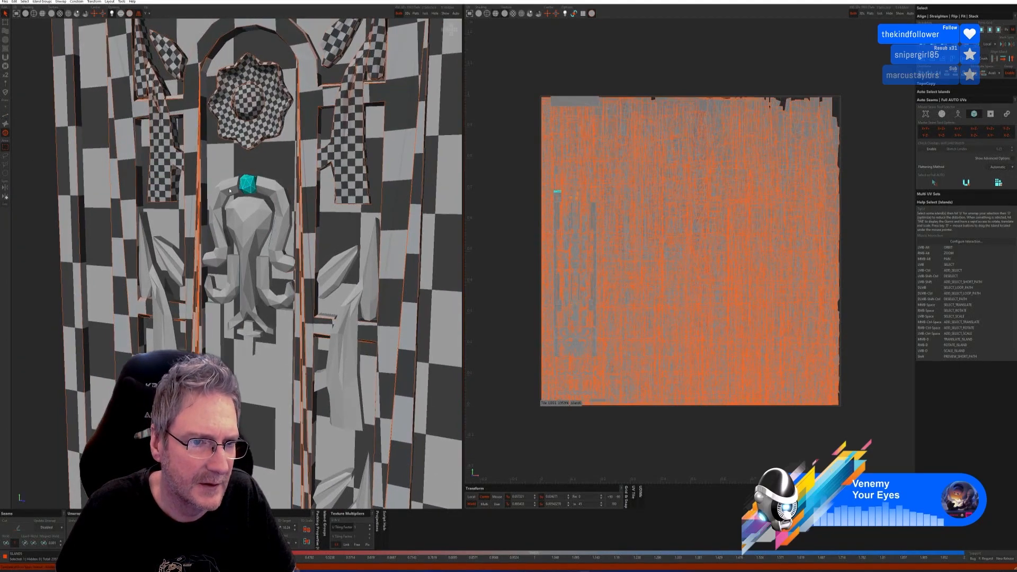
ctrl+click(237, 190)
ctrl+click(245, 239)
ctrl+click(232, 276)
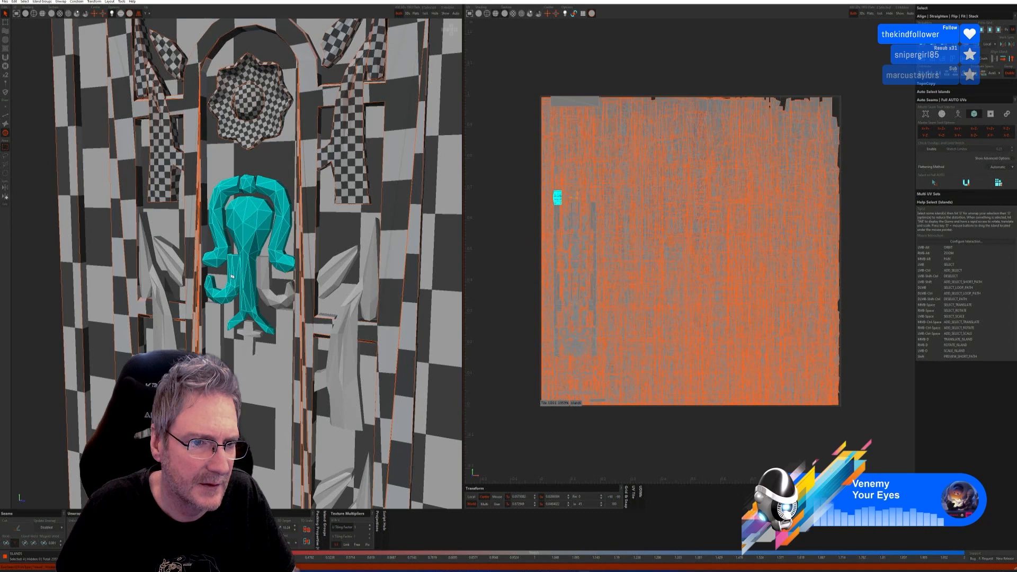
ctrl+click(262, 278)
Add the upright leaves on both sides of this ornament to the selection and isolate the selected pieces
ctrl+click(165, 281)
ctrl+click(170, 262)
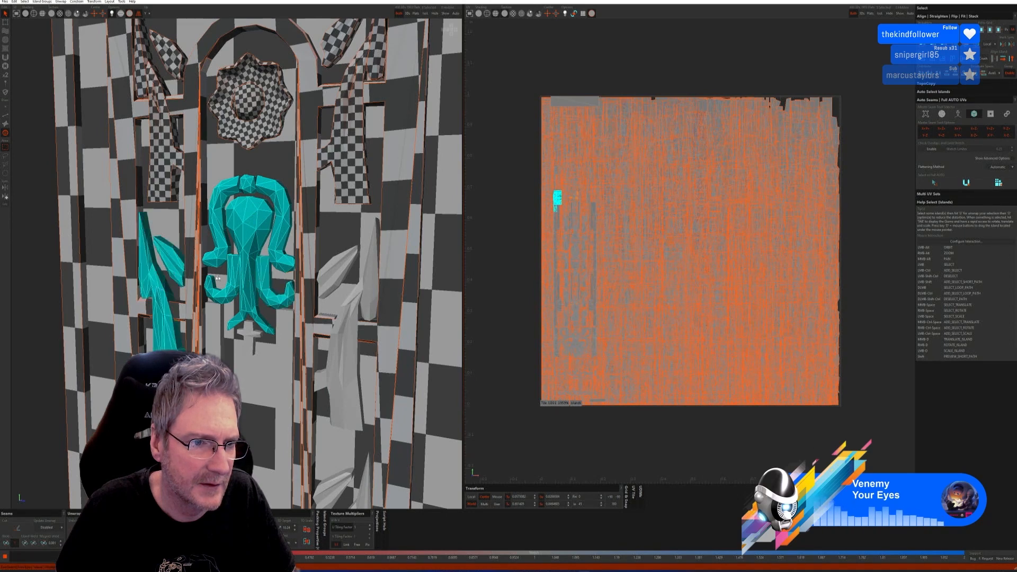
ctrl+click(334, 271)
ctrl+click(360, 315)
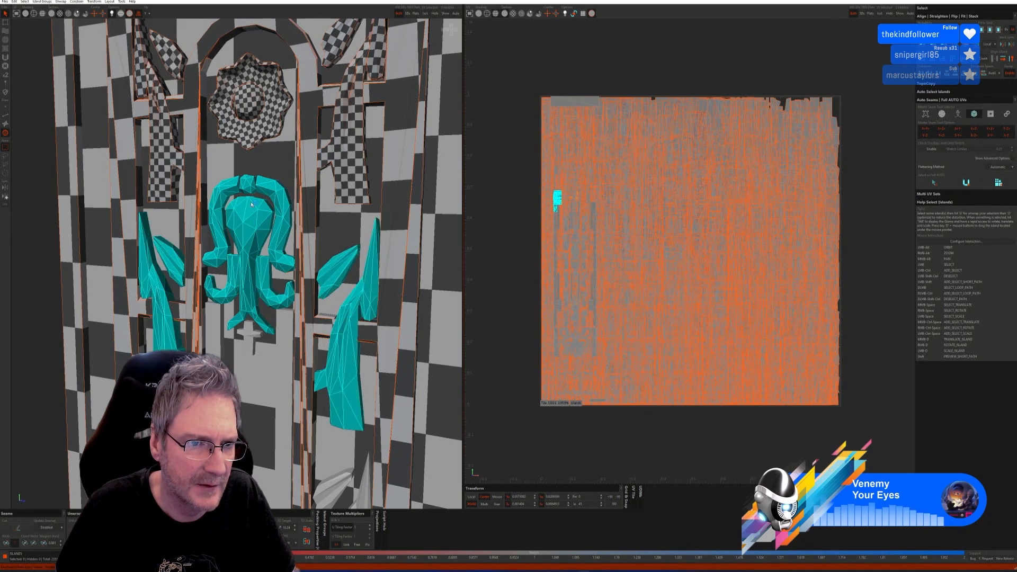
scroll(287, 340, down, 2)
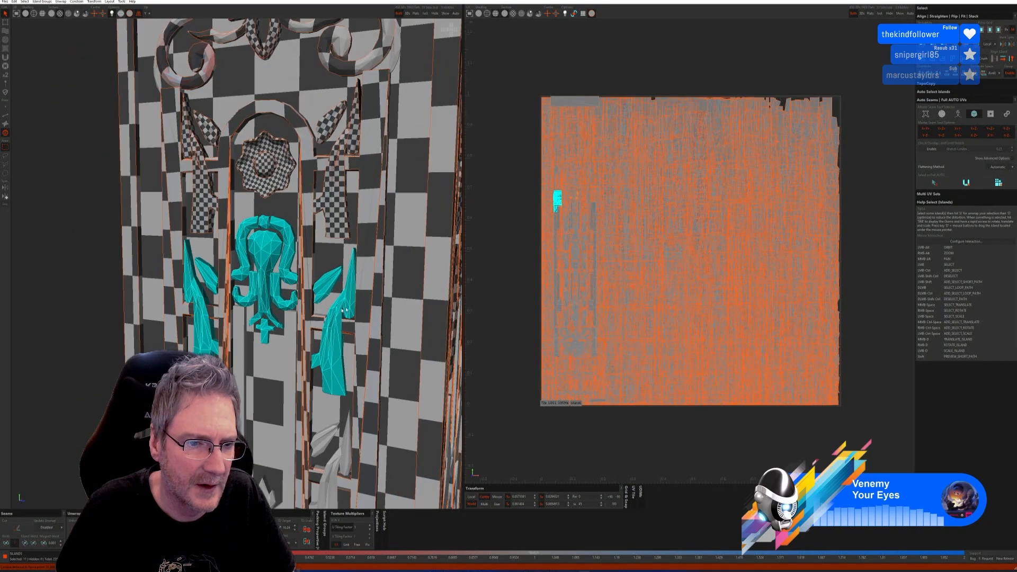
alt+drag(287, 340, 206, 335)
scroll(207, 335, down, 5)
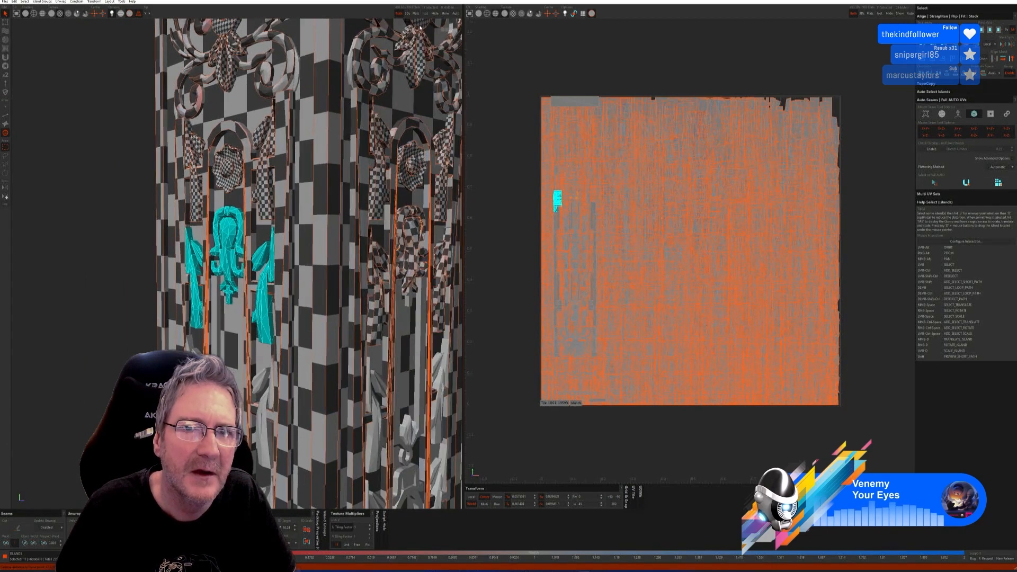
click(425, 13)
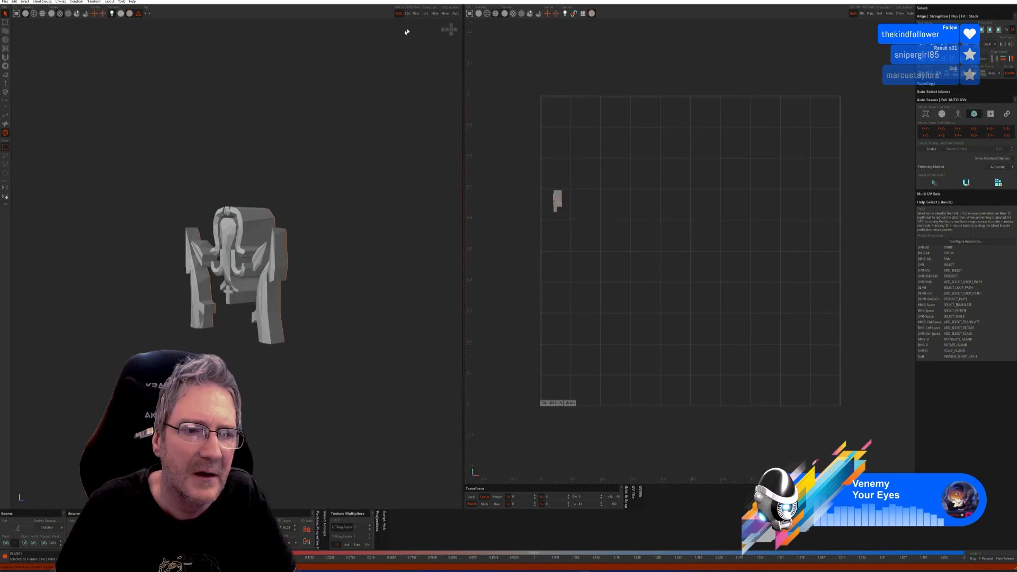
Cut box auto seams on the isolated ornament and leaves, unfold and pack them, and bring the hidden pillar parts back
click(6, 115)
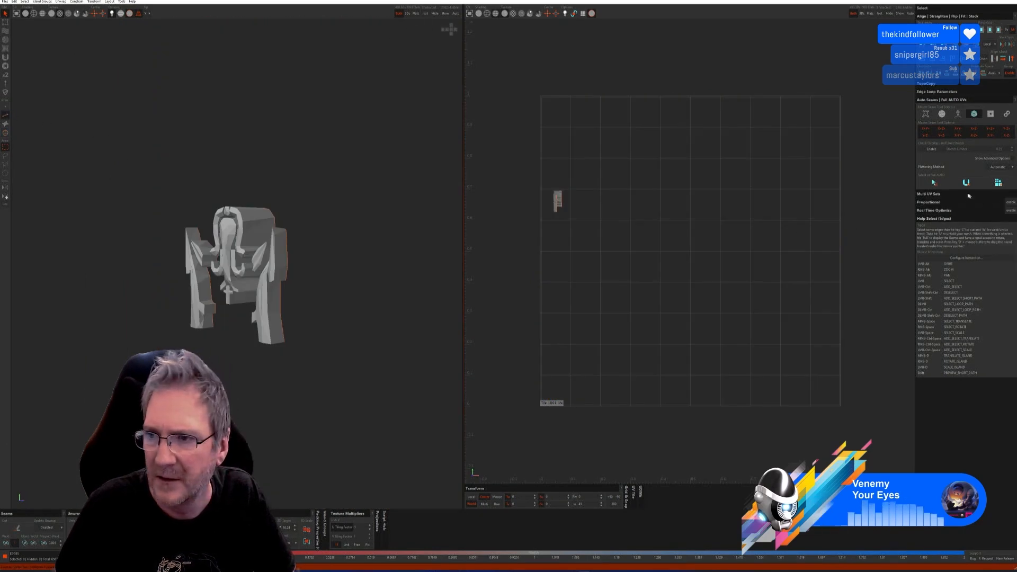
click(935, 183)
click(966, 183)
click(999, 183)
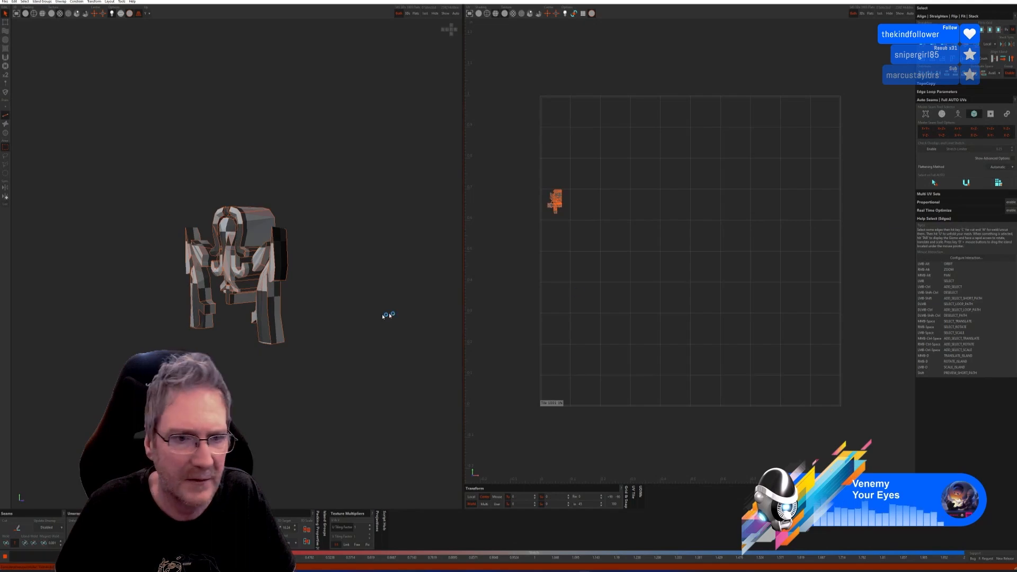
click(445, 13)
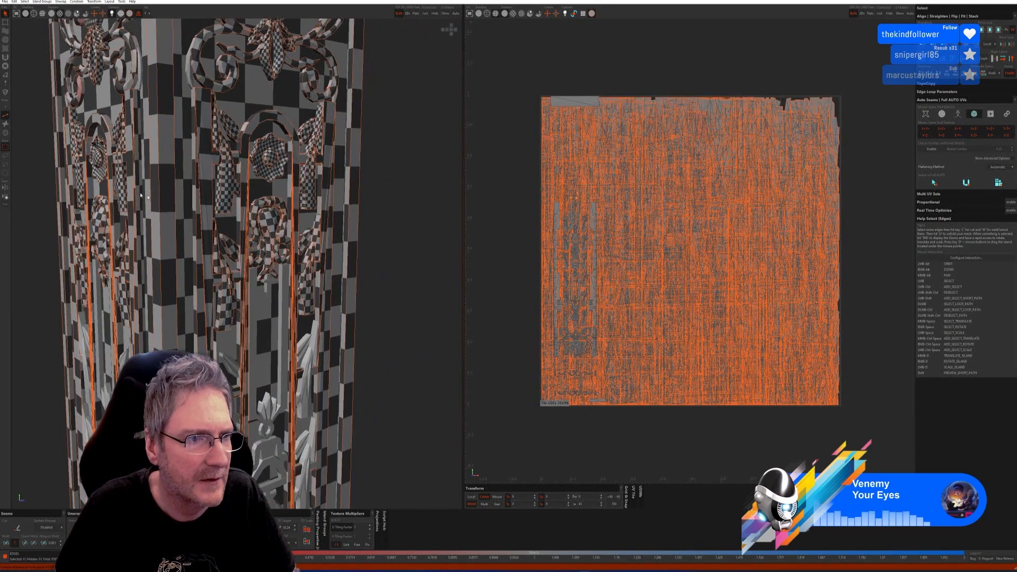
Isolate the small pointed piece at the ornament's lower tip, unwrap it with box auto seams, and unhide the pillar
click(6, 134)
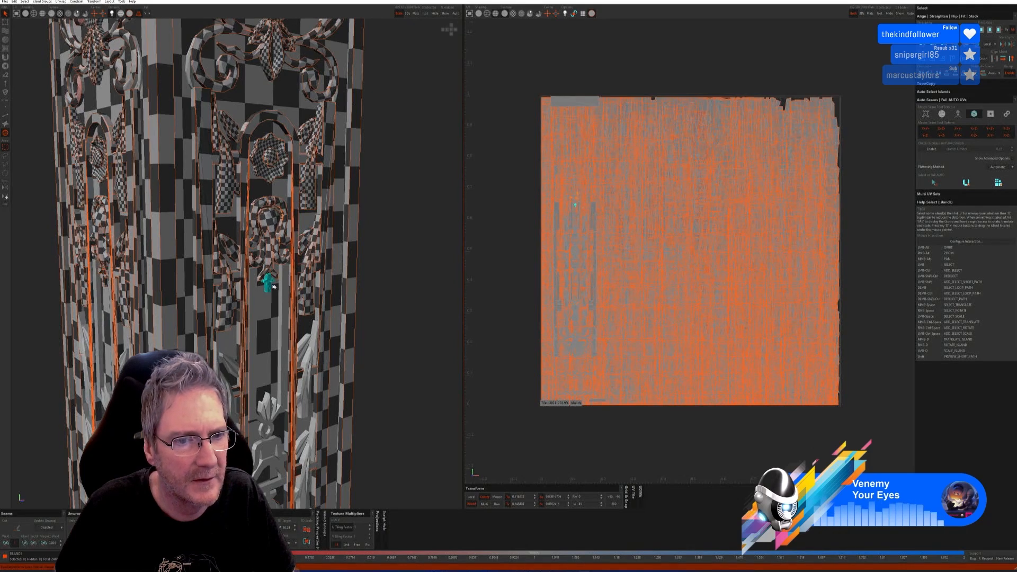
click(426, 13)
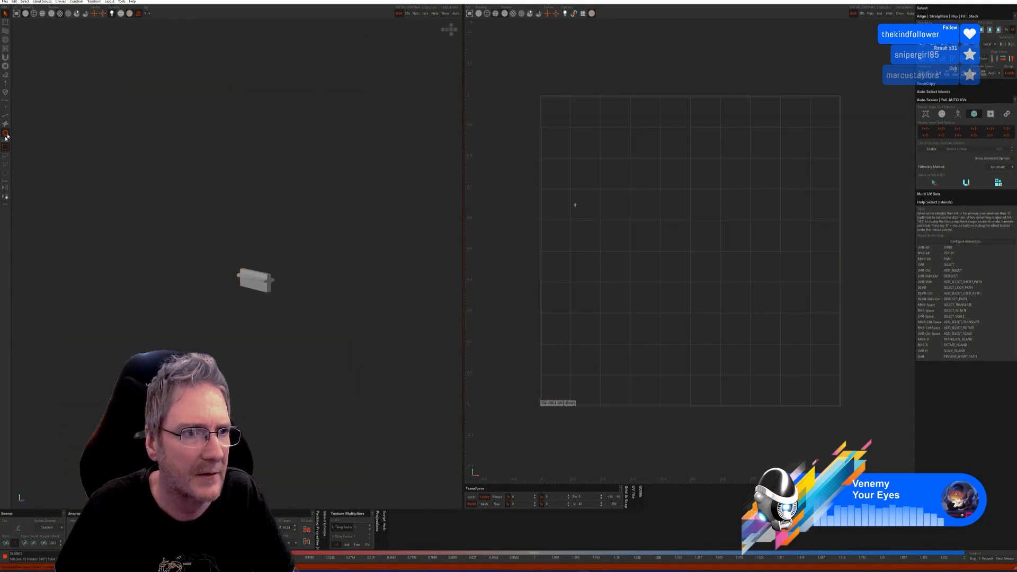
click(6, 117)
click(996, 183)
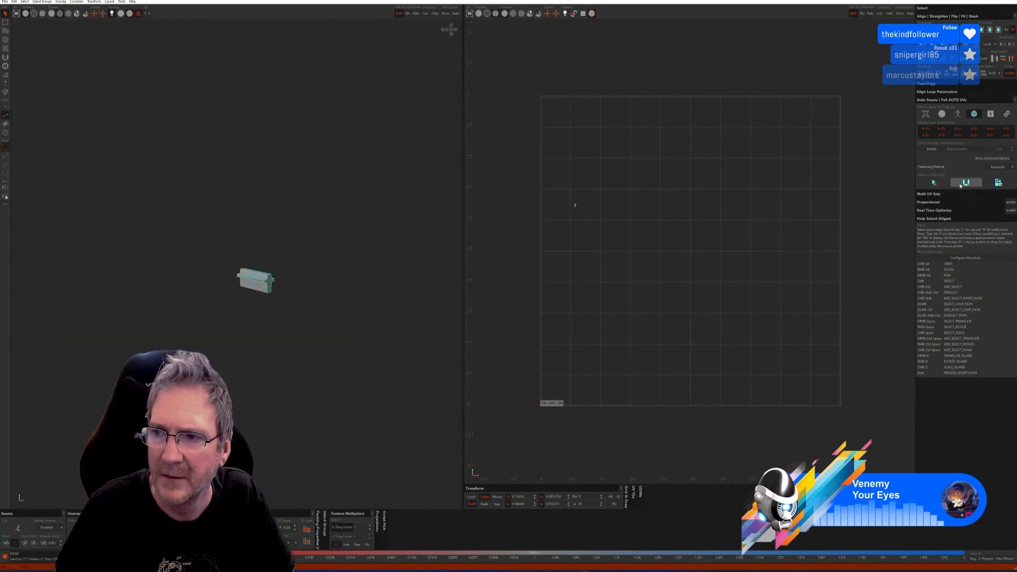
click(445, 13)
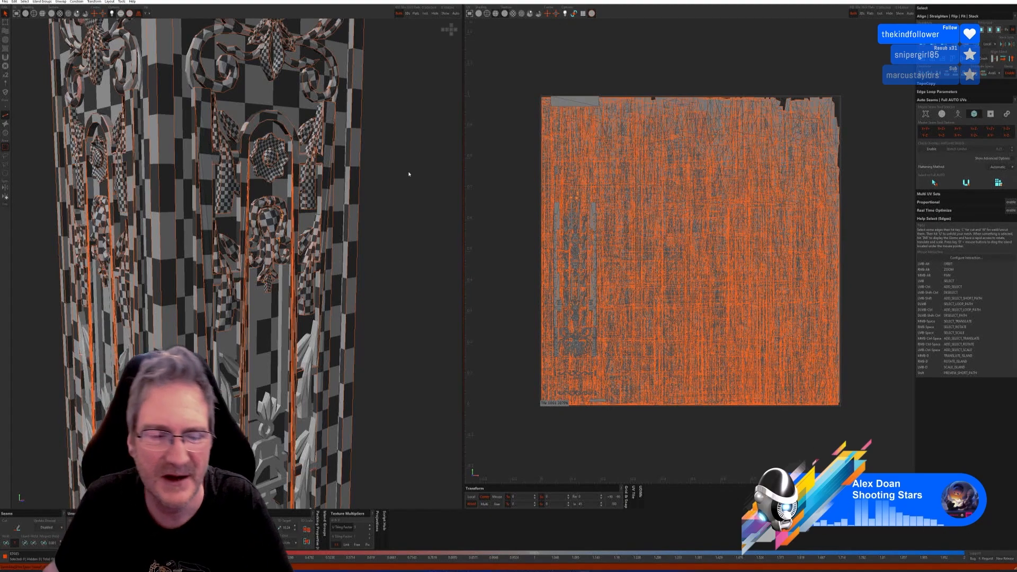
key(super)
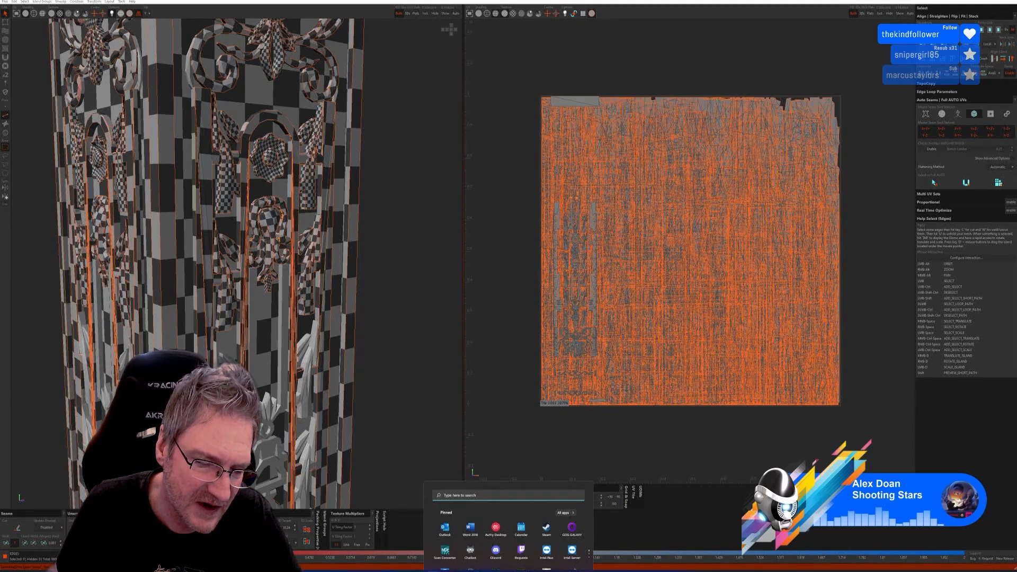
scroll(513, 470, down, 1)
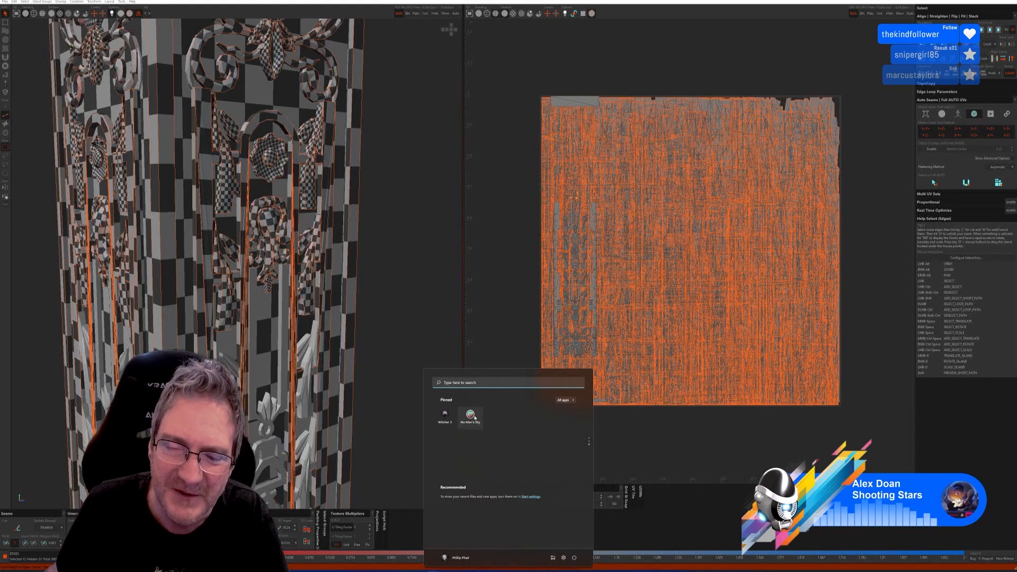
click(615, 1)
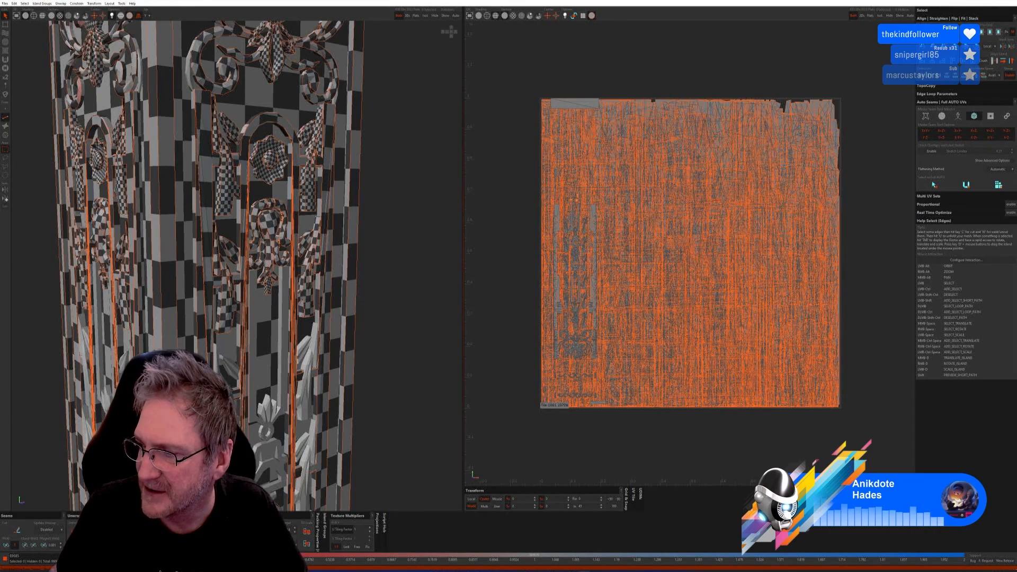
Bring the unwrapped pillar back into 3ds Max through the bridge and exit isolation to show the whole gate
scroll(360, 273, down, 2)
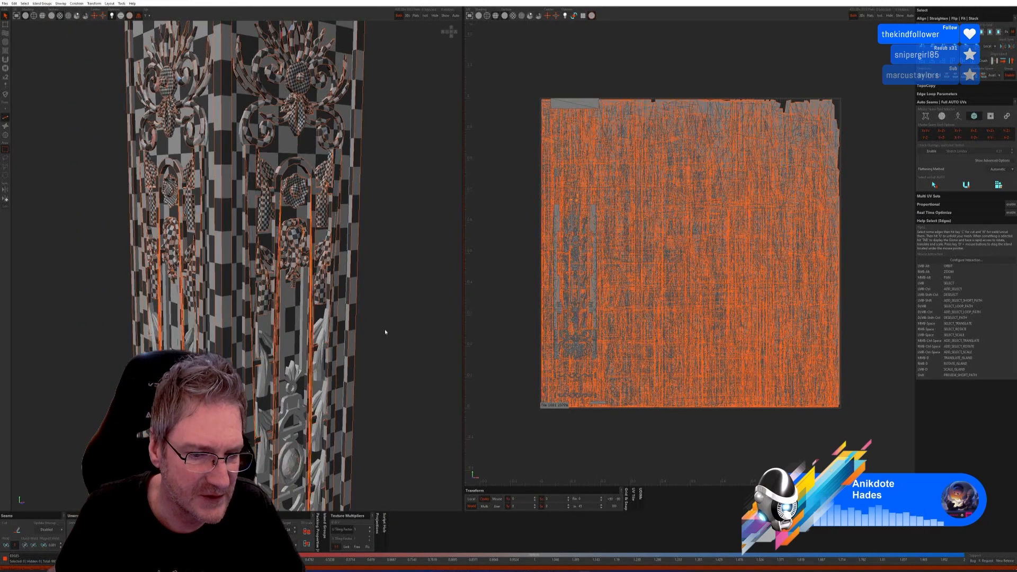
alt+drag(377, 336, 268, 183)
click(9, 4)
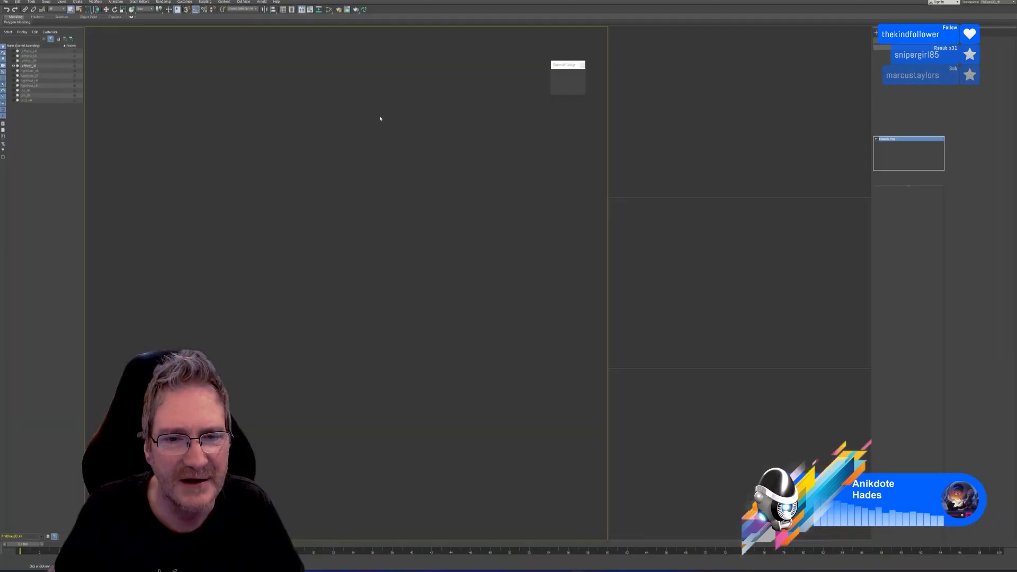
click(583, 65)
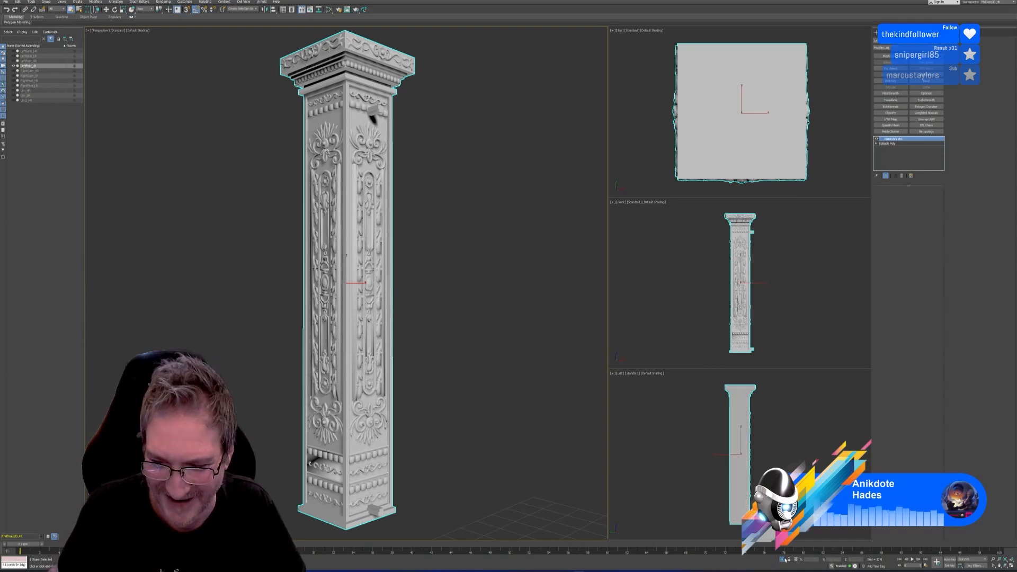
key(alt+q)
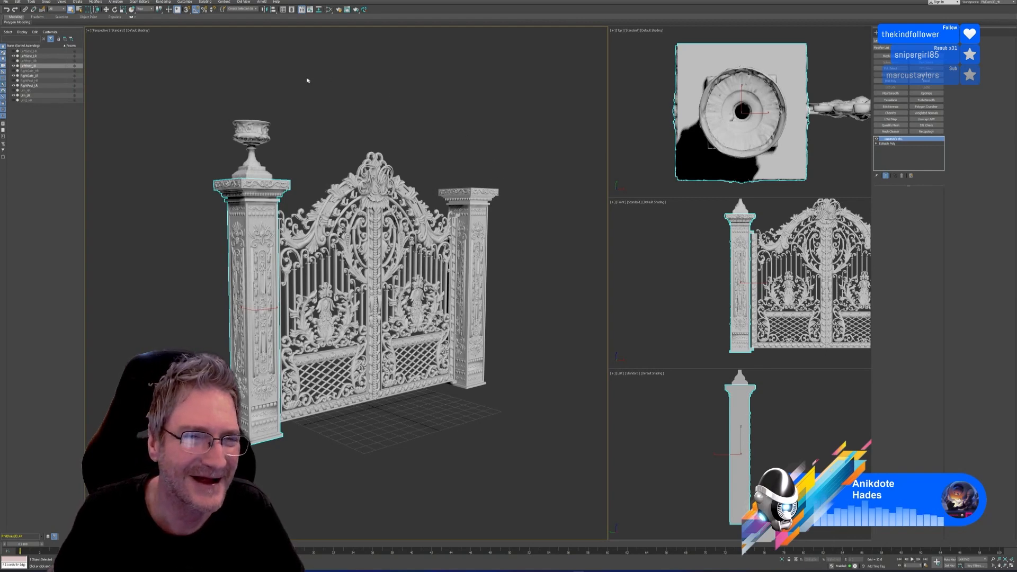
middle_drag(352, 106, 351, 125)
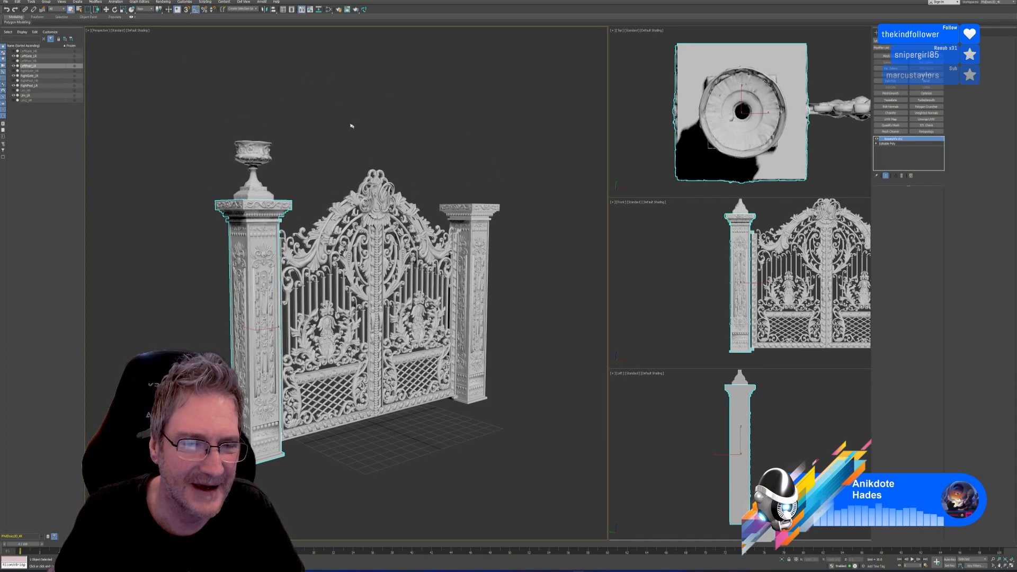
Save the gate scene through Save As as a .max file in the current project folder
click(5, 2)
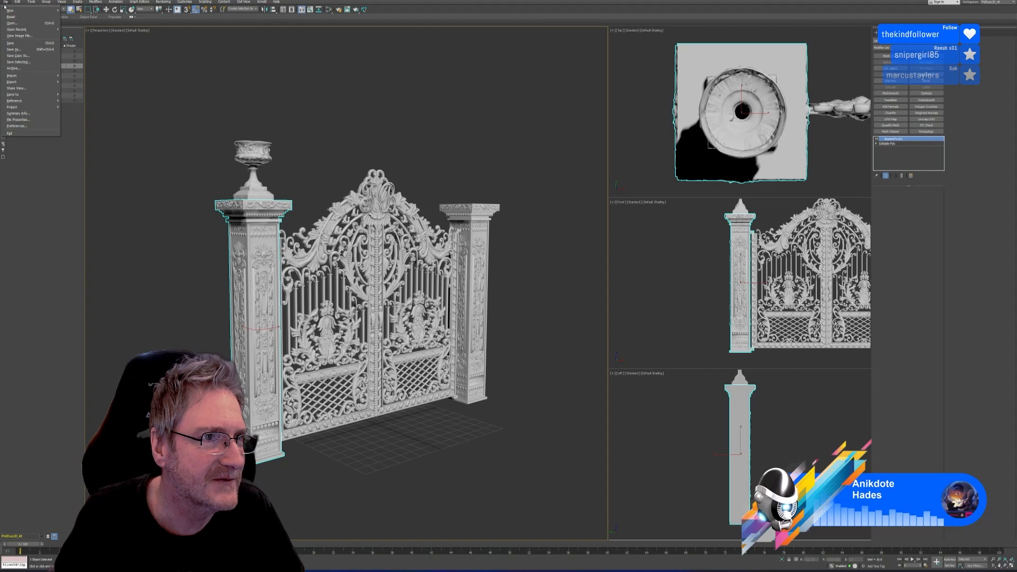
click(15, 50)
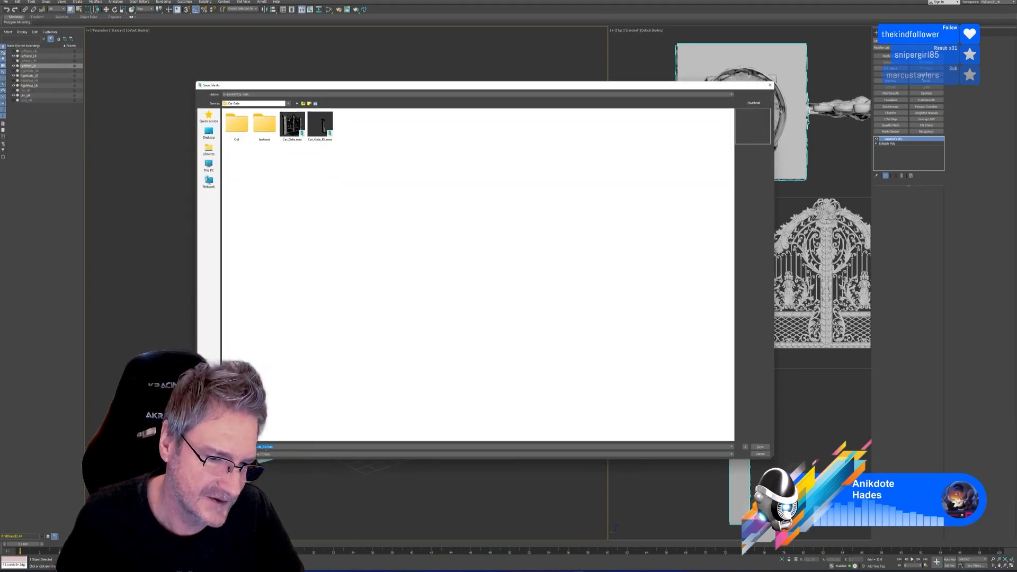
key(Return)
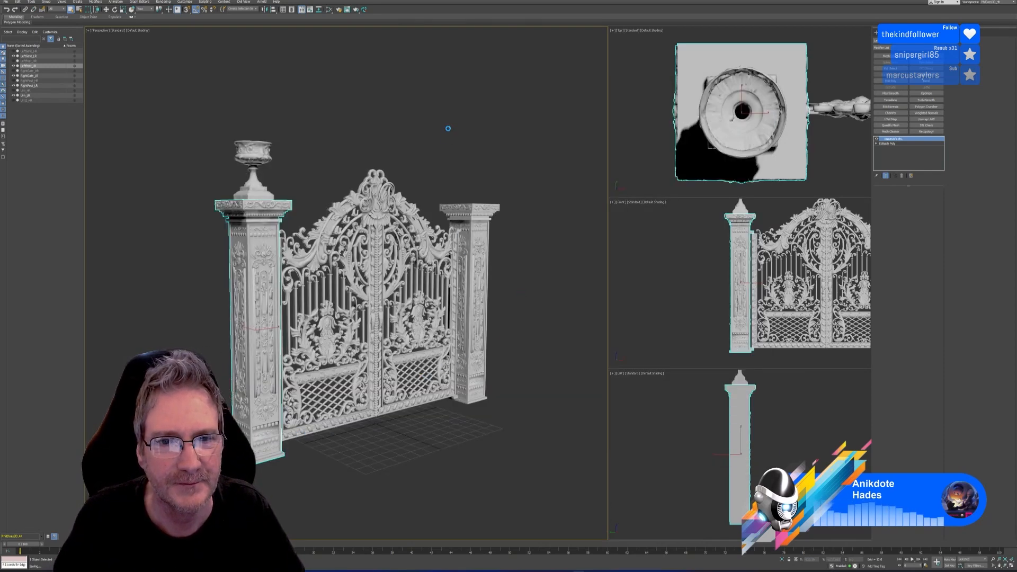
Frame the whole gate with both pillars in the top and front views
alt+middle_drag(428, 141, 441, 132)
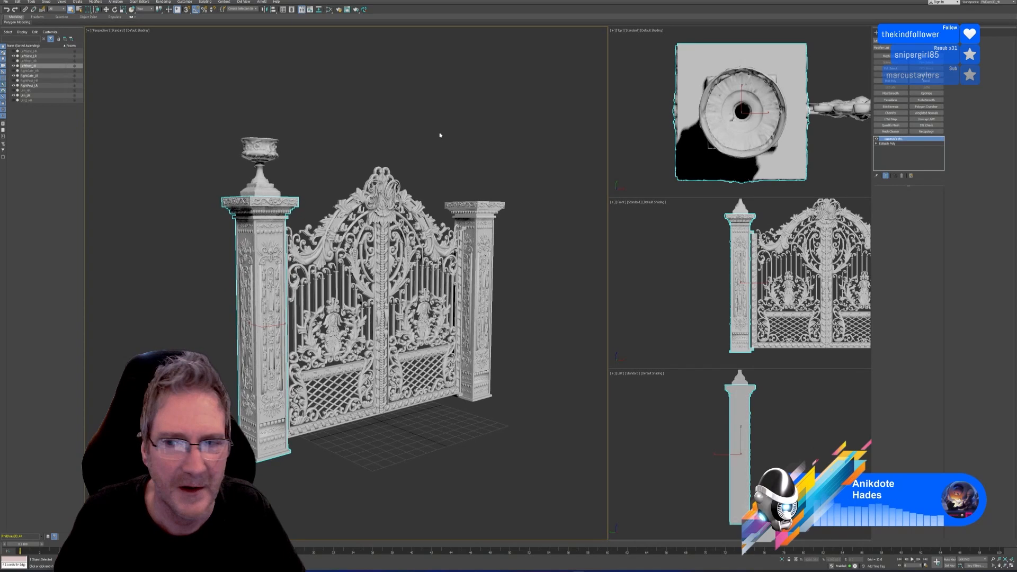
scroll(761, 145, down, 6)
middle_drag(779, 141, 681, 108)
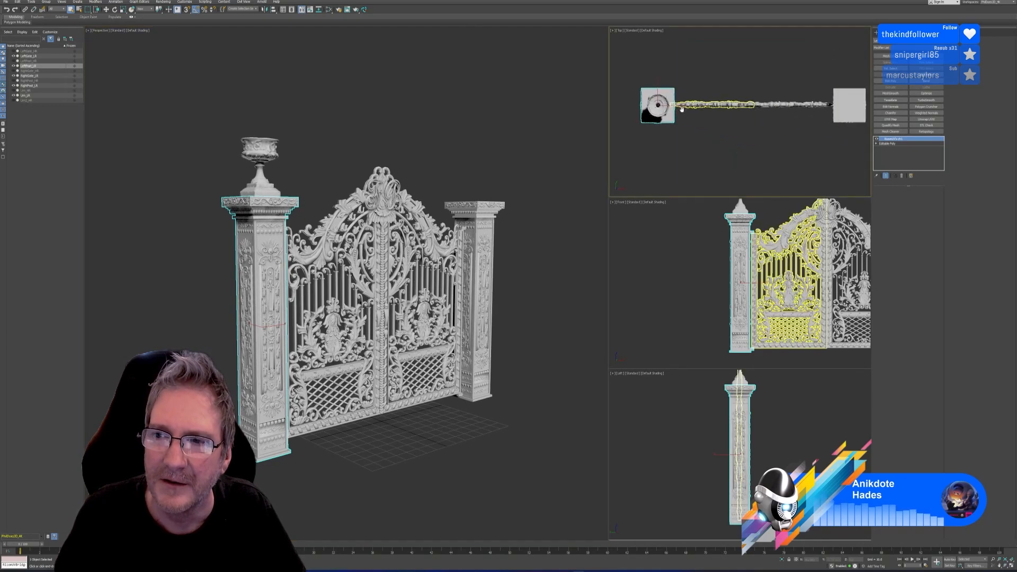
middle_drag(734, 247, 667, 255)
scroll(667, 256, down, 3)
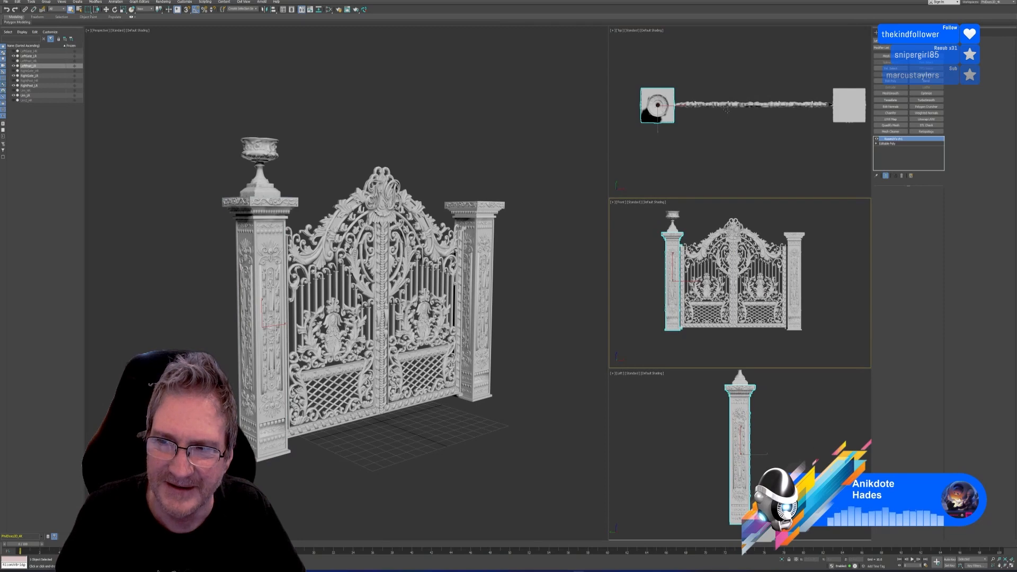
scroll(767, 137, down, 2)
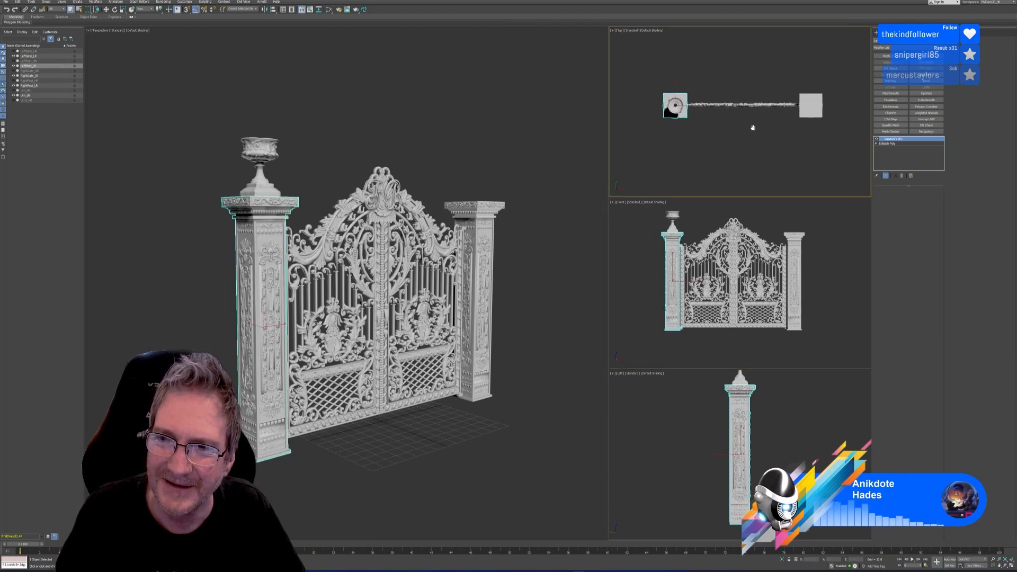
Frame the pillar with its urn in the left view, save the gate scene and minimise 3ds Max
scroll(763, 429, down, 2)
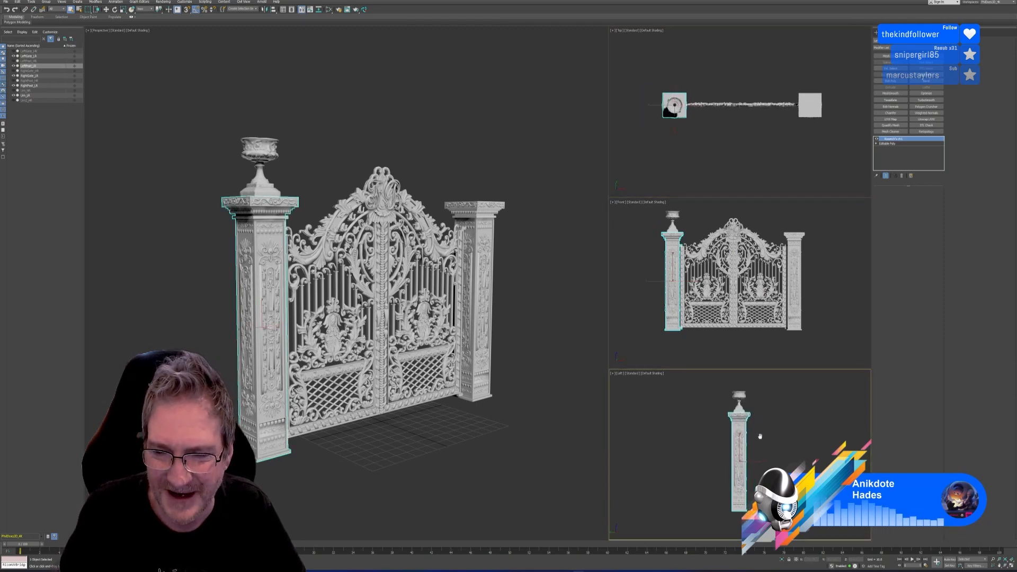
middle_drag(540, 249, 536, 249)
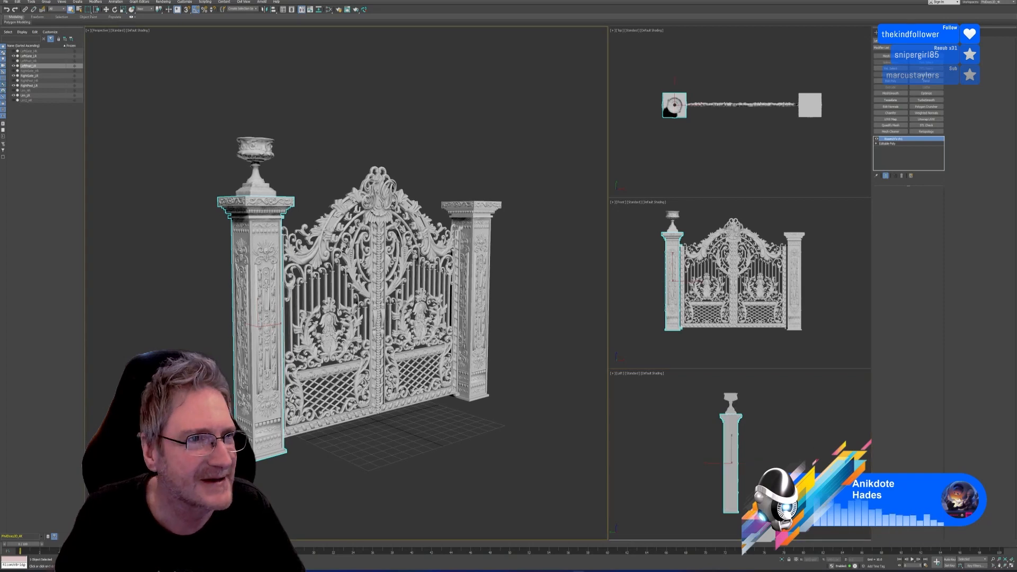
click(6, 2)
click(21, 48)
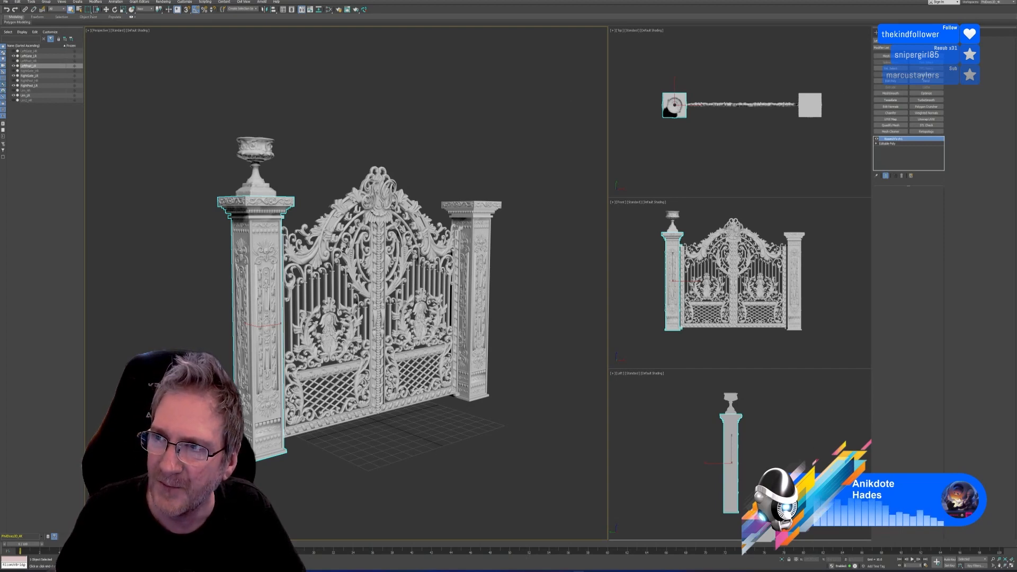
click(987, 0)
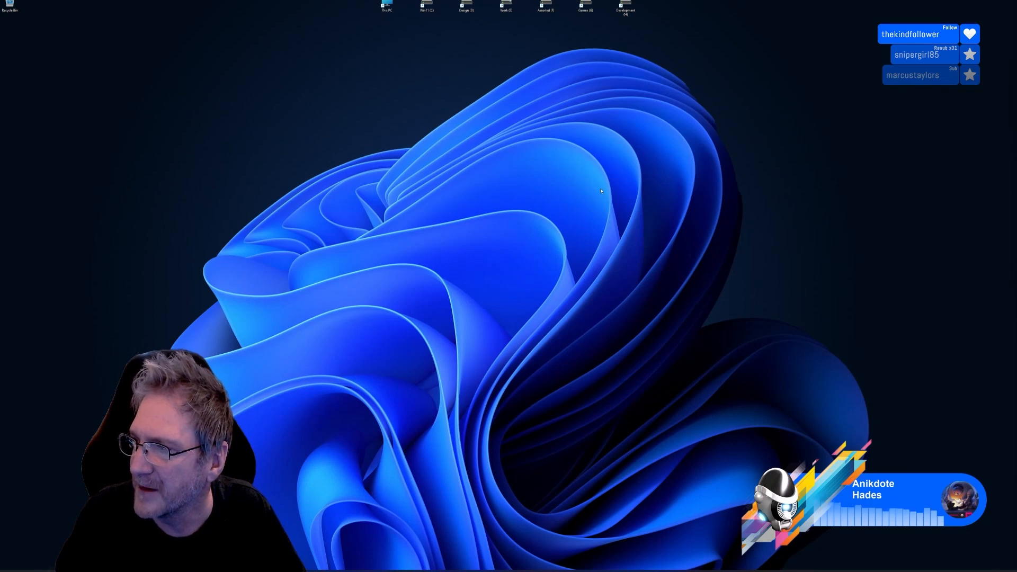
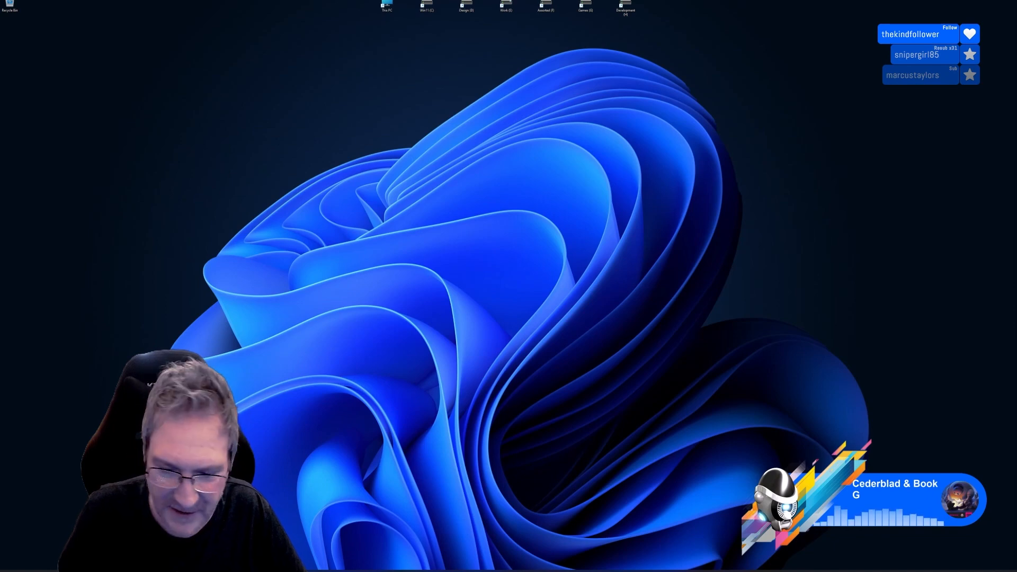
Switch to the web browser and open the copied Discord image link in the current tab
click(535, 571)
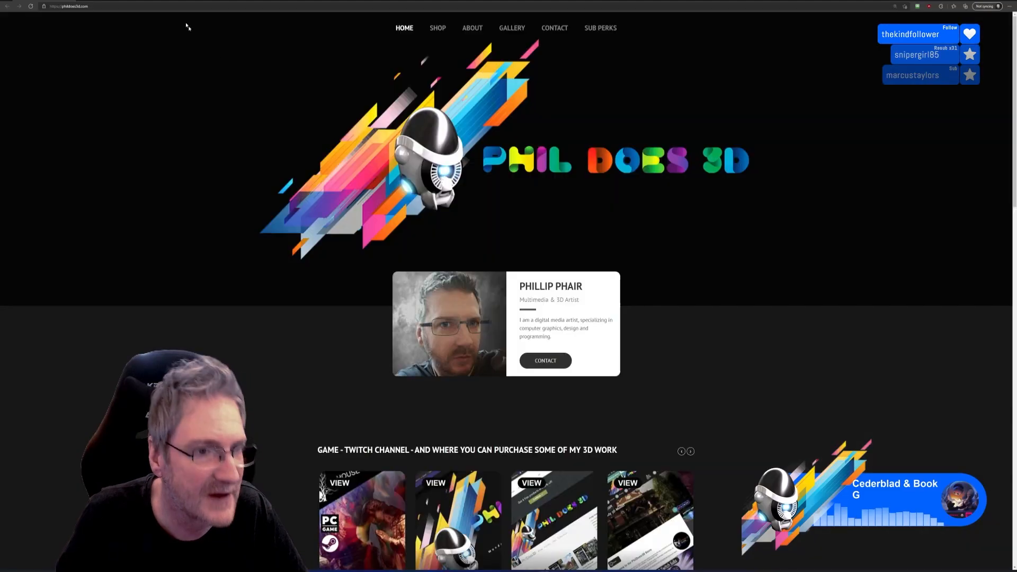
click(96, 7)
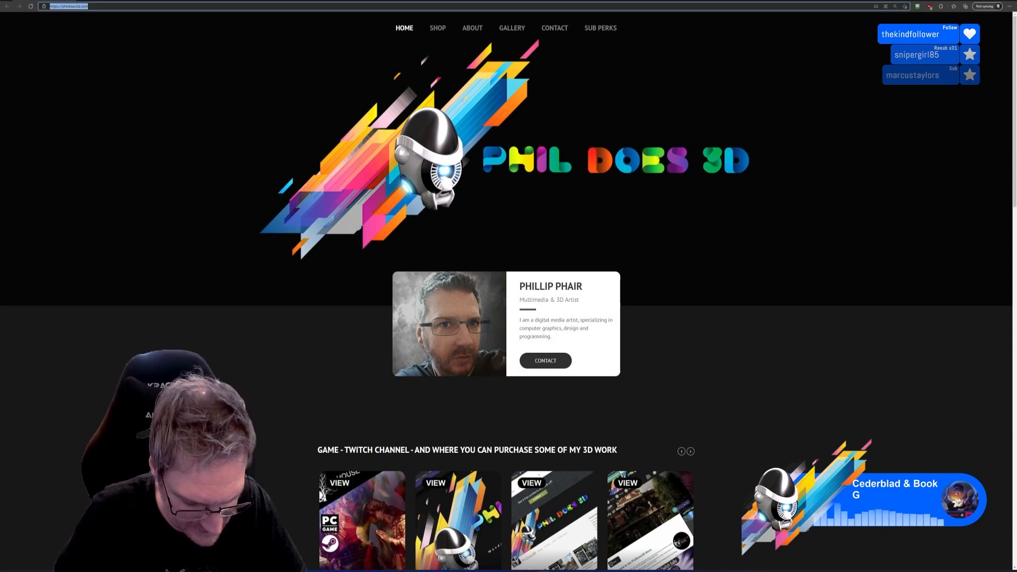
key(ctrl+v)
key(Return)
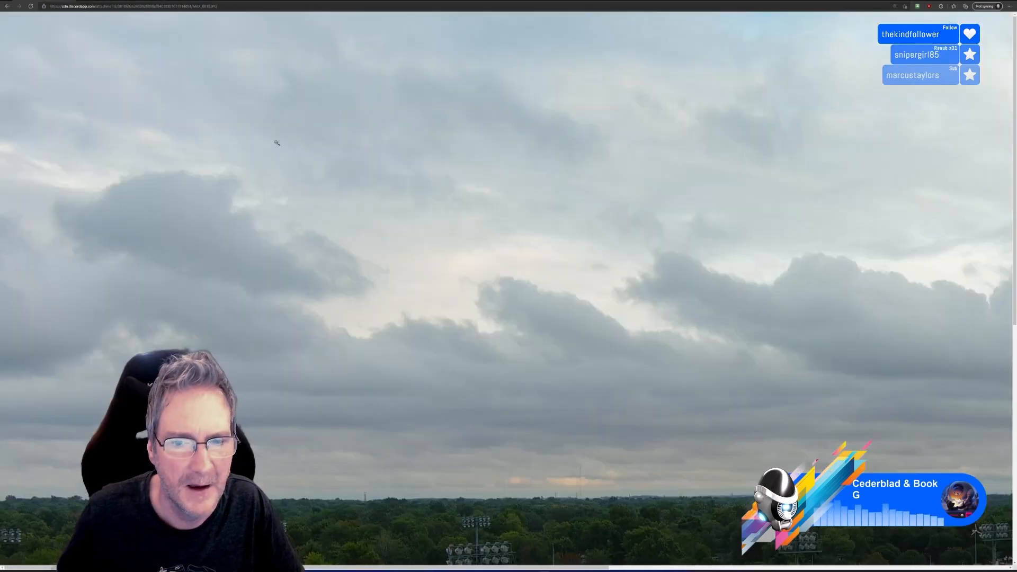
Examine the aerial stadium photo up close, from the sky down to the bleachers and field markings, and return to the full picture
ctrl+scroll(360, 214, down, 3)
ctrl+scroll(362, 214, down, 2)
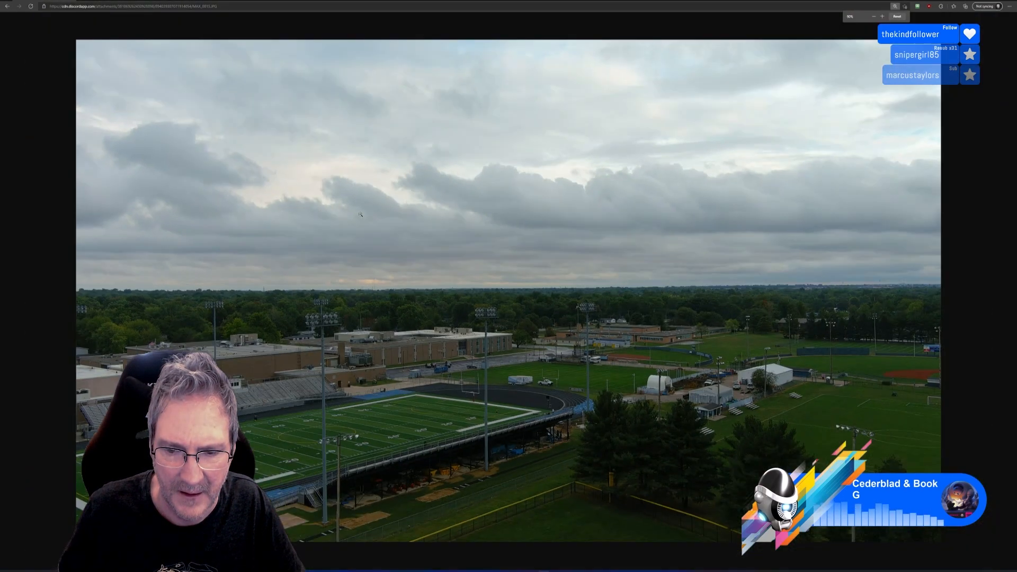
ctrl+scroll(450, 360, up, 6)
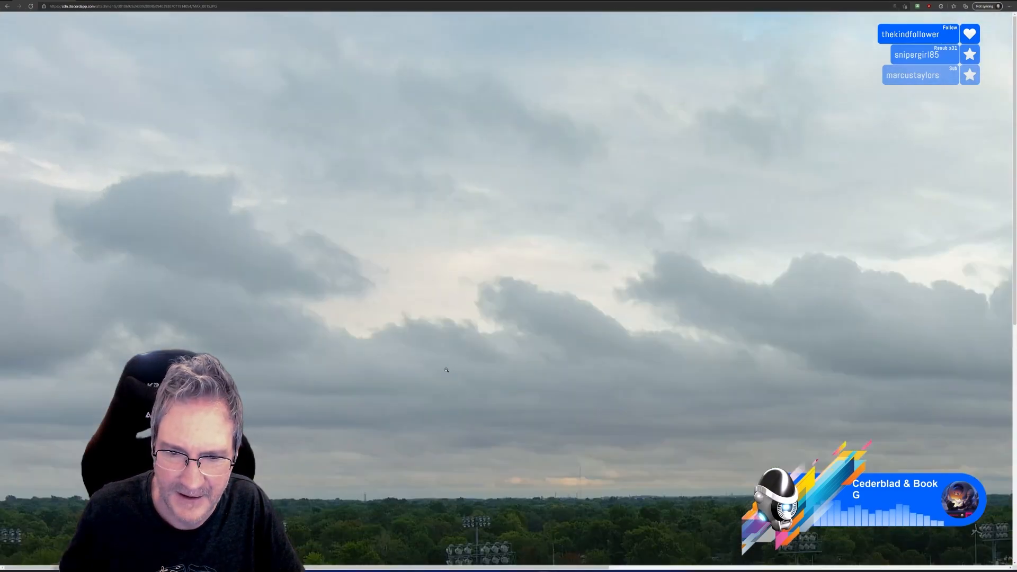
scroll(446, 370, down, 5)
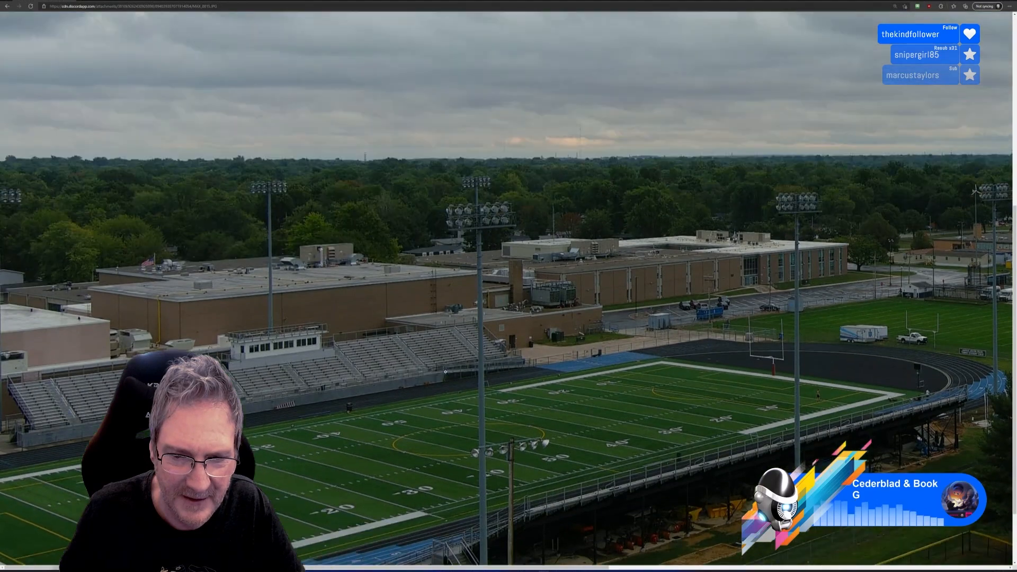
scroll(445, 372, up, 3)
ctrl+scroll(445, 372, up, 2)
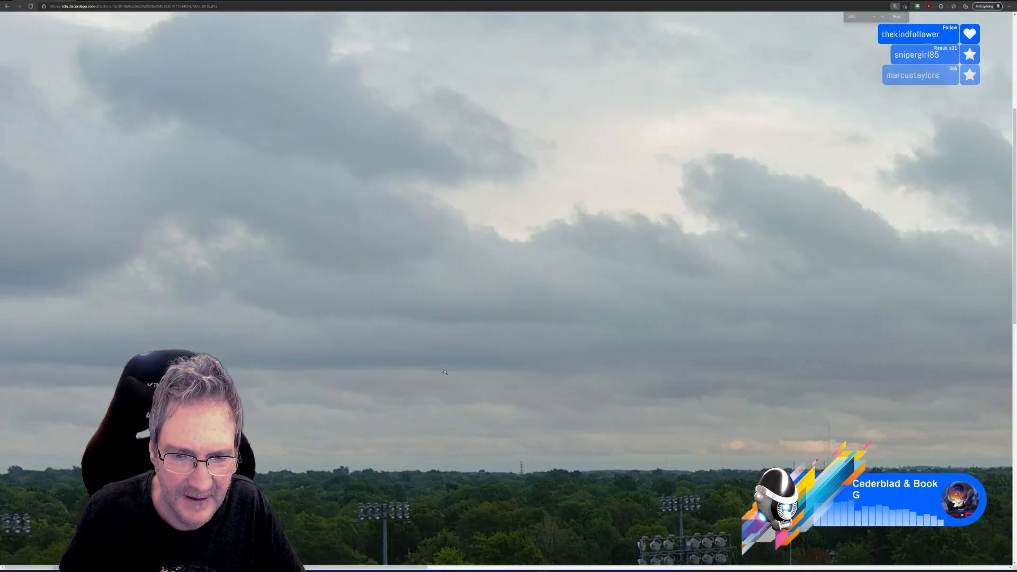
scroll(445, 373, down, 10)
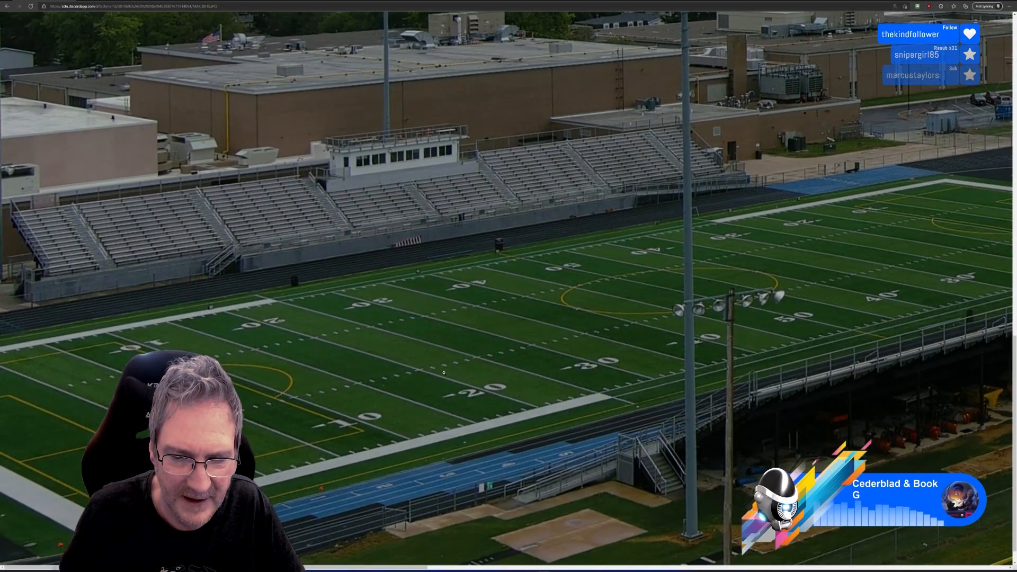
ctrl+scroll(444, 374, up, 2)
scroll(444, 377, down, 5)
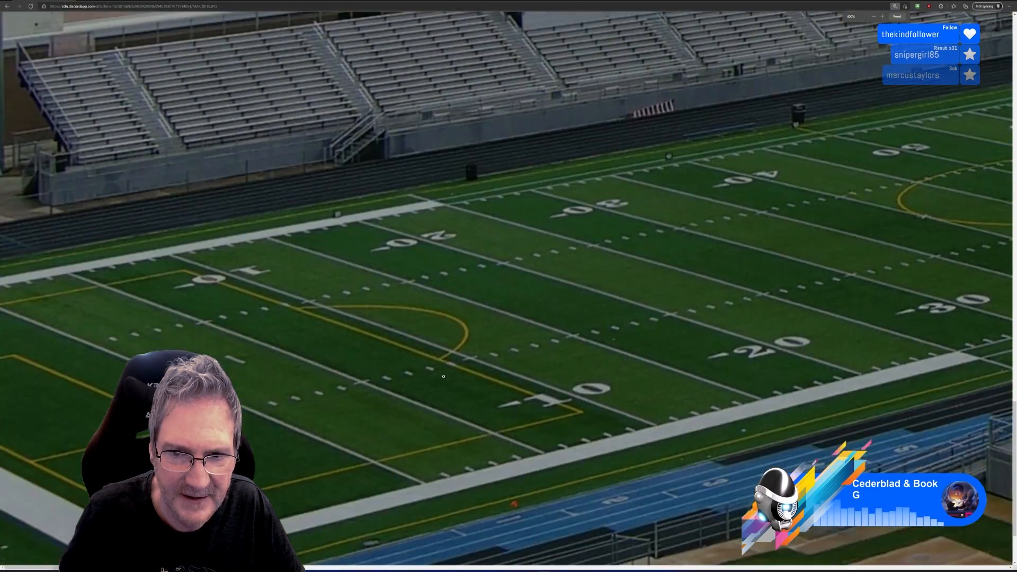
ctrl+scroll(444, 376, up, 1)
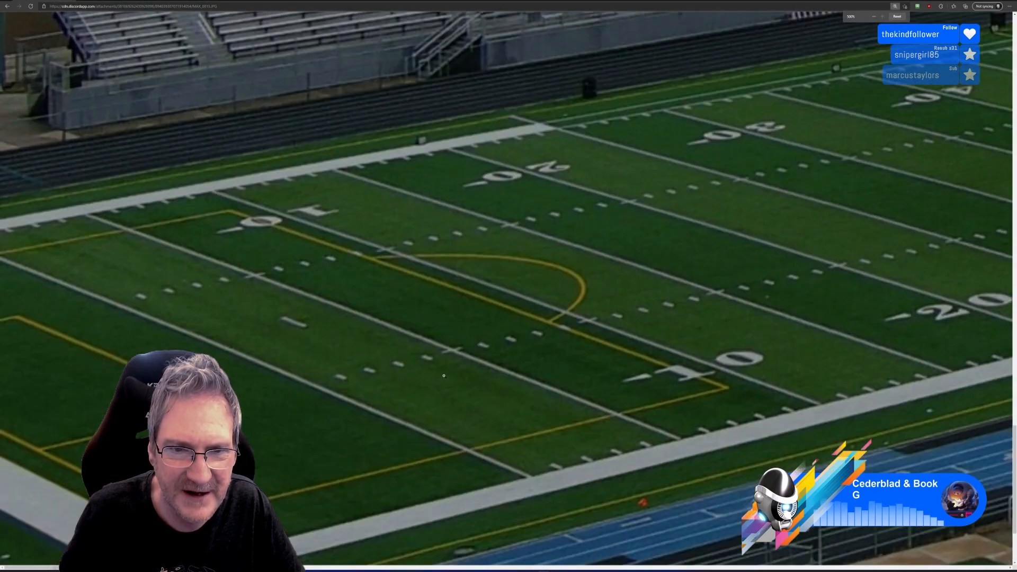
scroll(443, 371, down, 3)
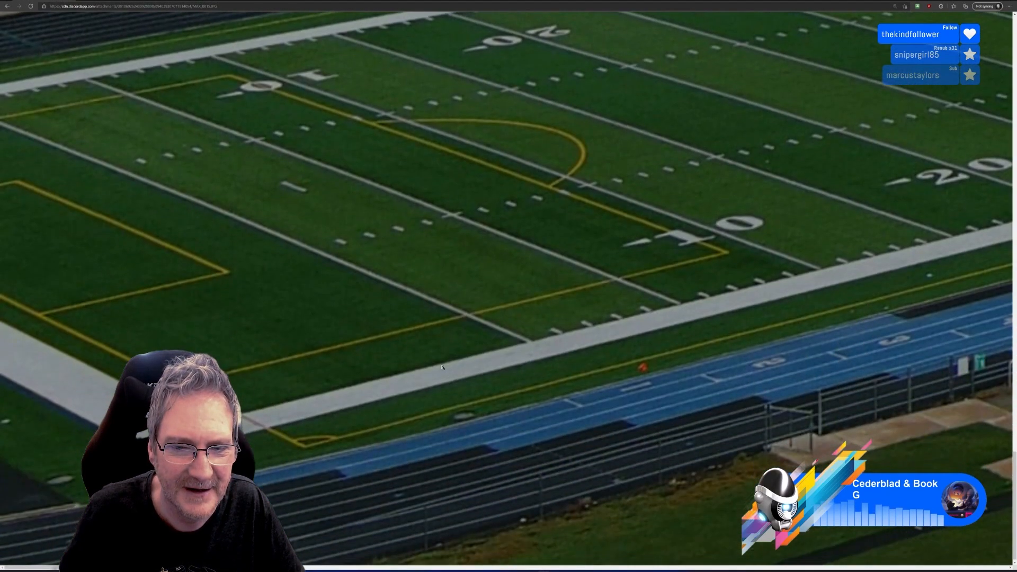
ctrl+scroll(442, 363, down, 9)
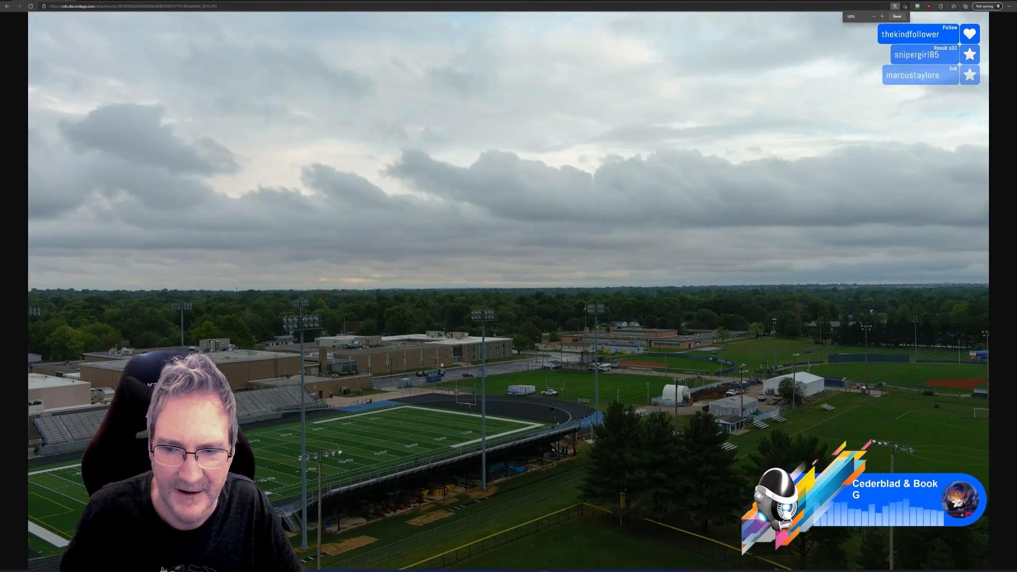
ctrl+scroll(442, 366, down, 1)
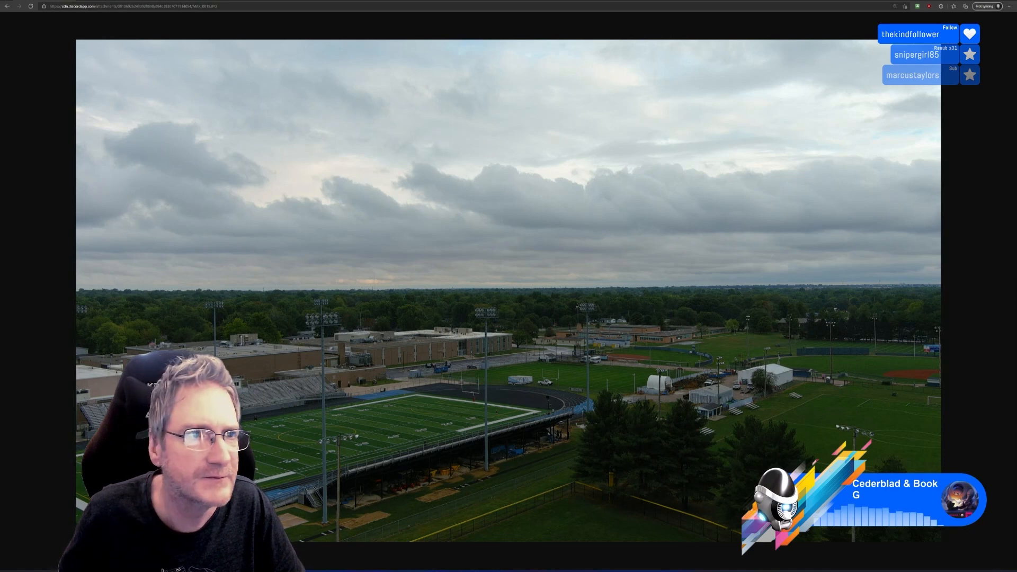
Open the copied link to the baseball field photo in another tab
click(81, 1)
key(ctrl+v)
key(Return)
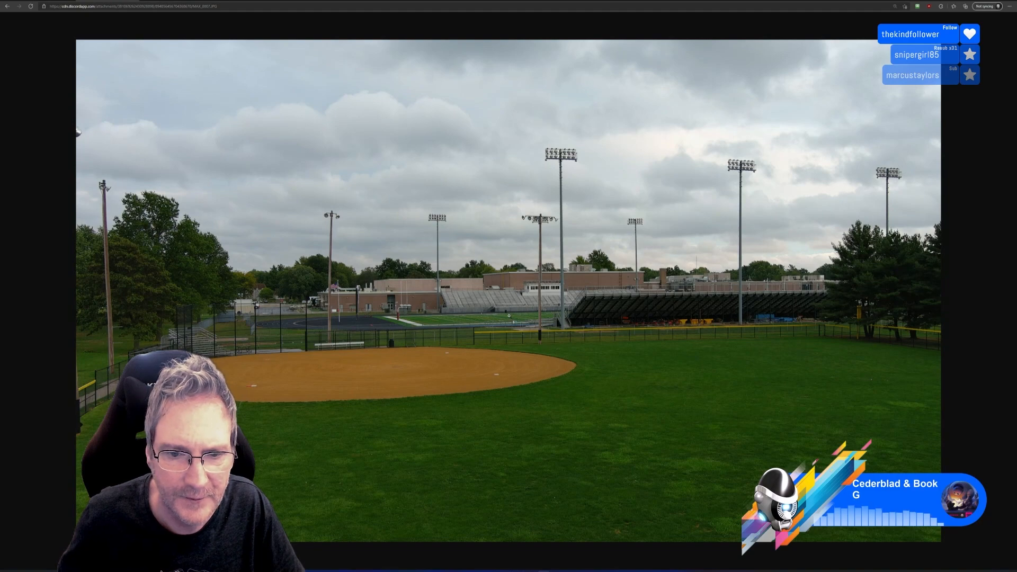
Examine the baseball field photo enlarged around the trees, fence and bleachers, and return to the full picture
ctrl+scroll(507, 313, up, 2)
ctrl+scroll(508, 312, up, 3)
ctrl+scroll(539, 430, up, 1)
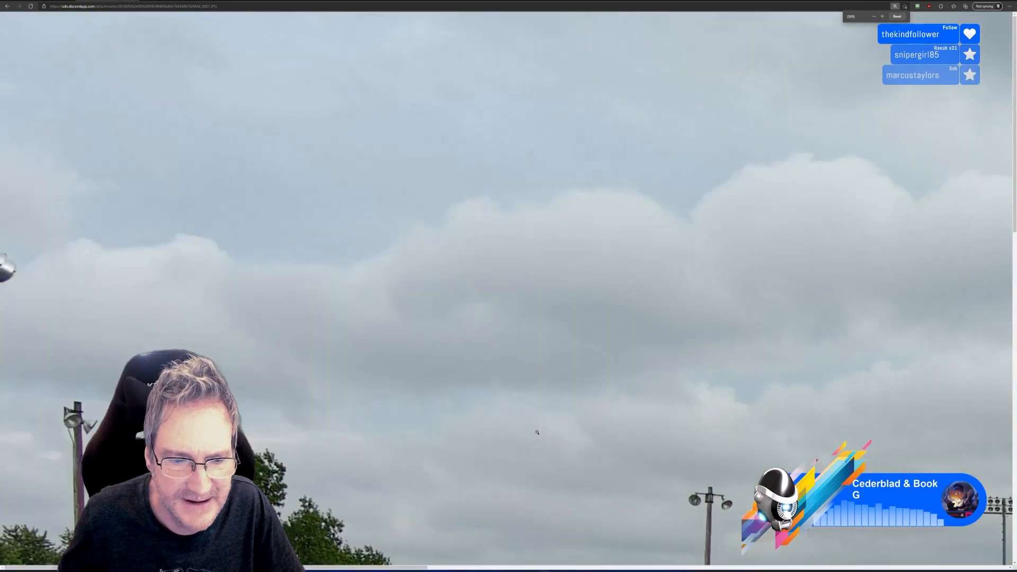
ctrl+scroll(356, 477, up, 1)
ctrl+scroll(425, 418, up, 1)
scroll(425, 417, down, 10)
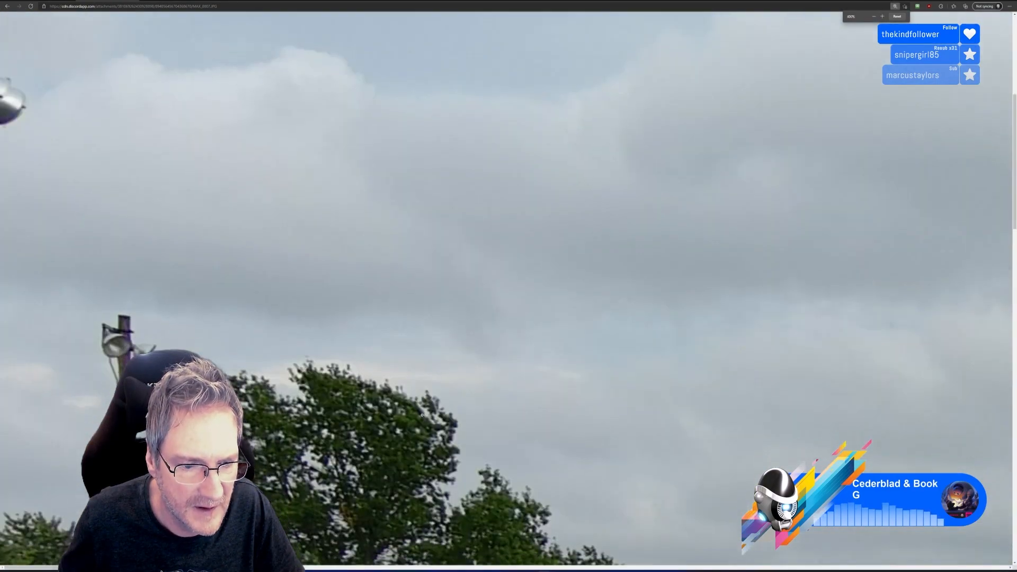
scroll(513, 406, down, 2)
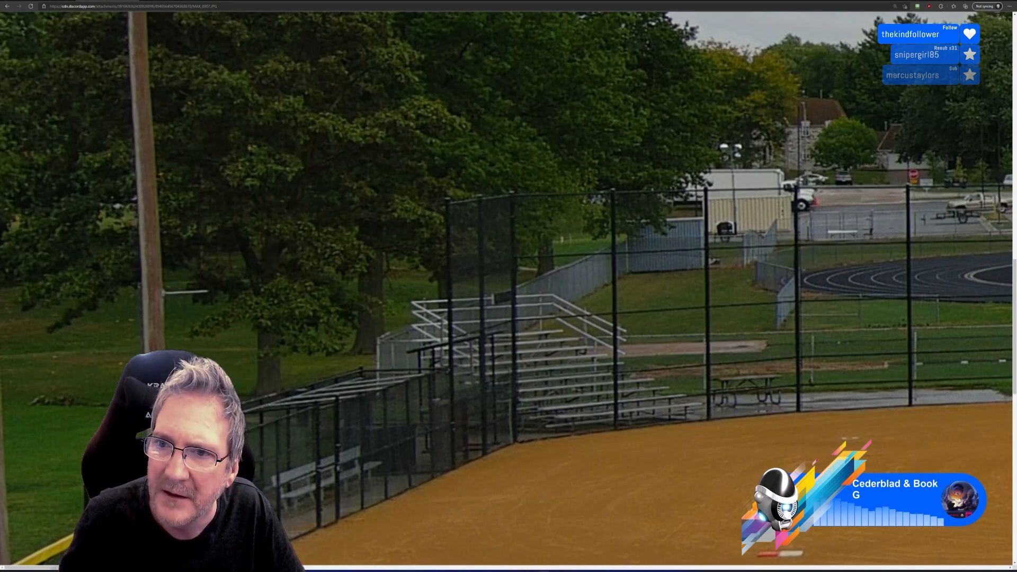
ctrl+scroll(312, 407, down, 3)
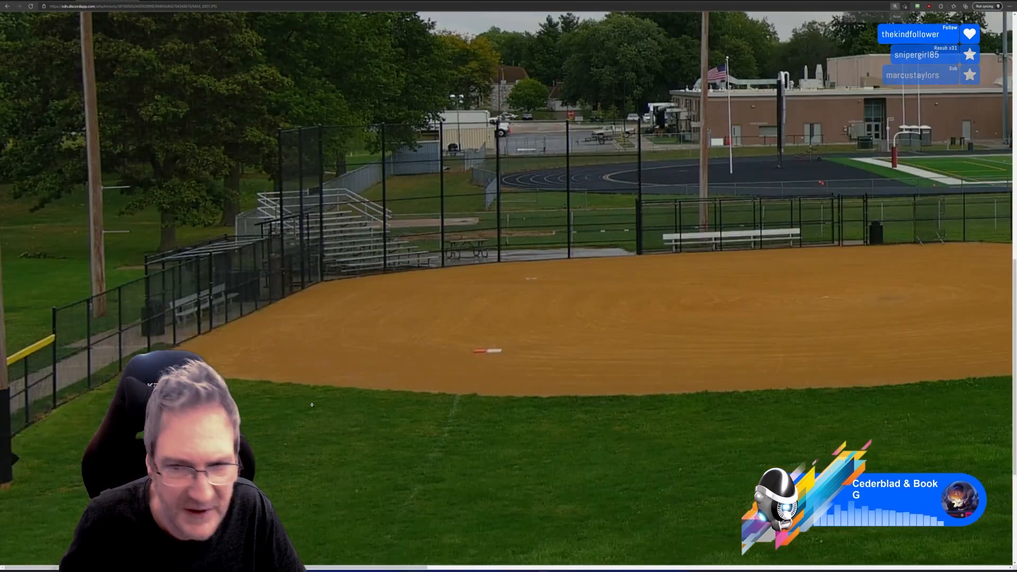
ctrl+scroll(312, 407, down, 3)
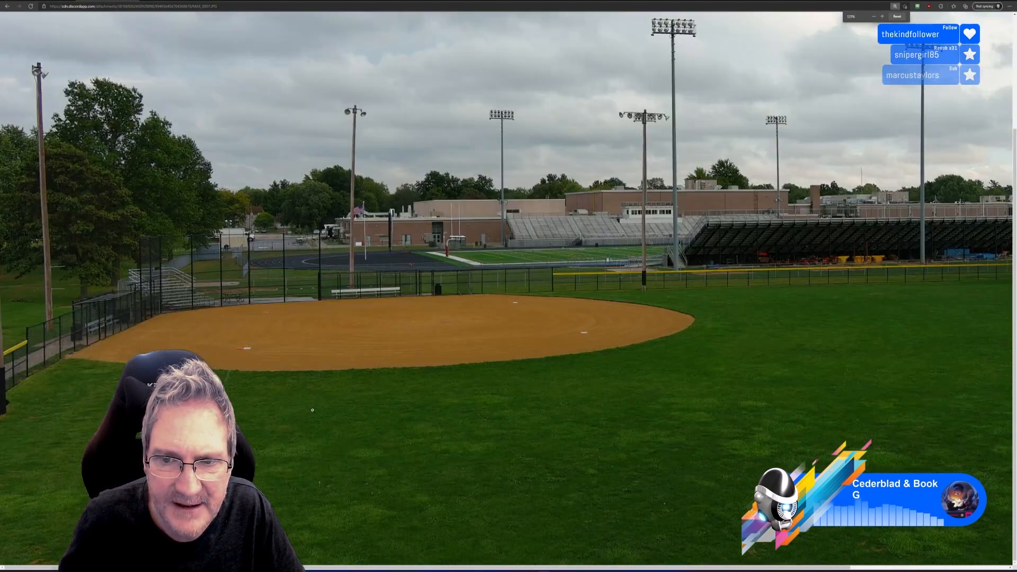
ctrl+scroll(312, 410, down, 1)
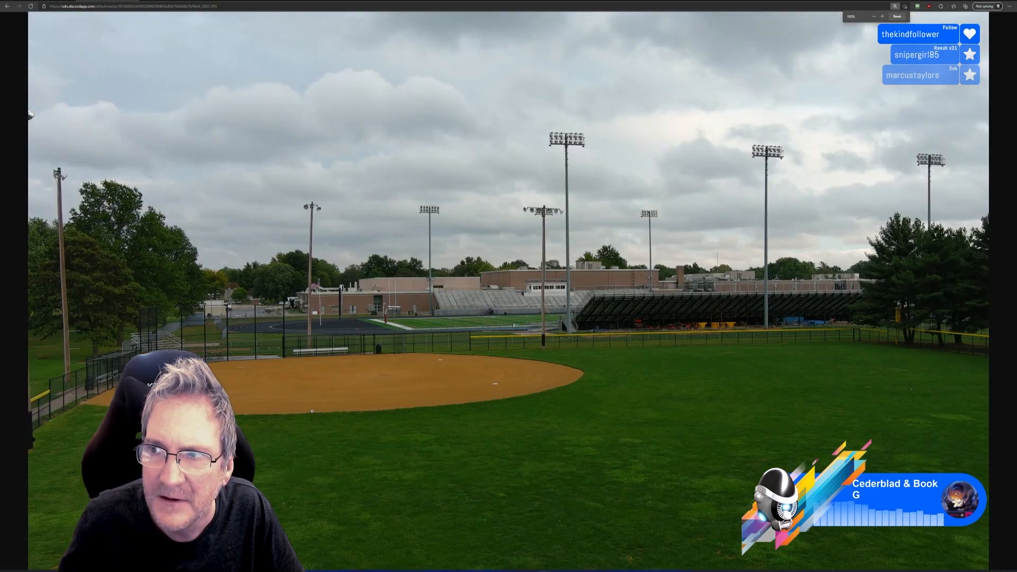
ctrl+scroll(312, 411, down, 1)
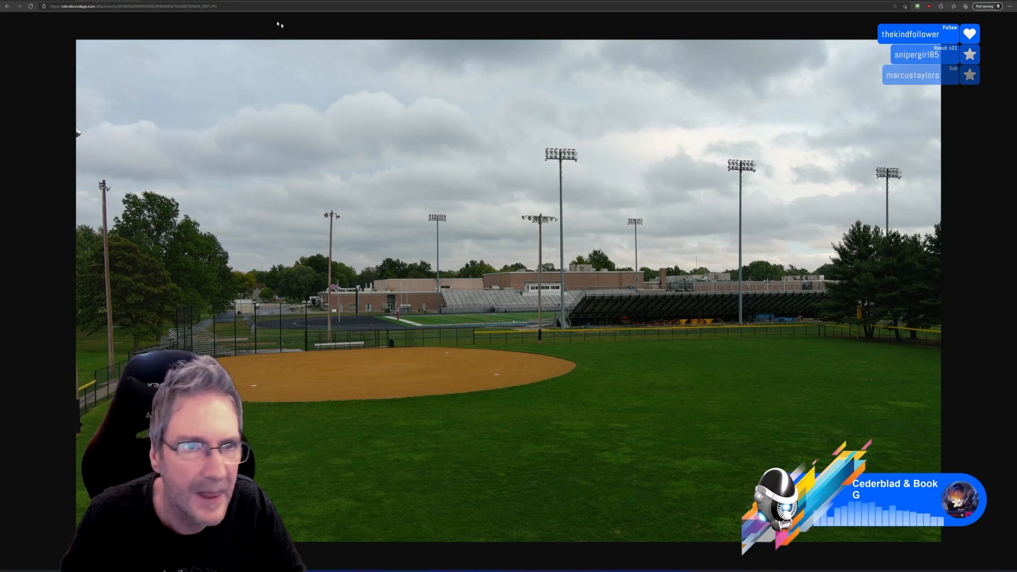
Open the copied Discord link to the image MAX_0073.JPG in a new tab
key(ctrl+t)
key(ctrl+v)
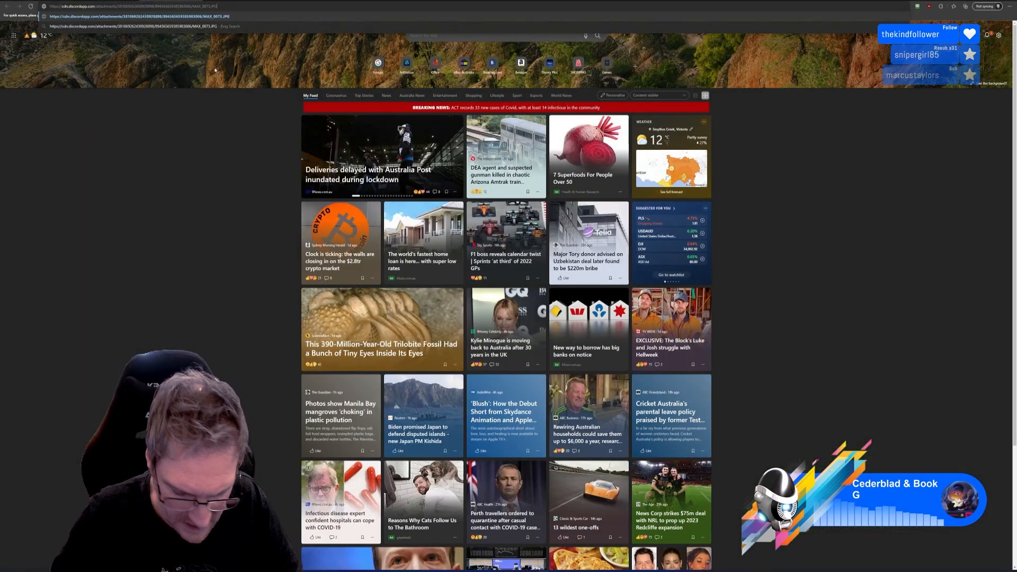
key(Return)
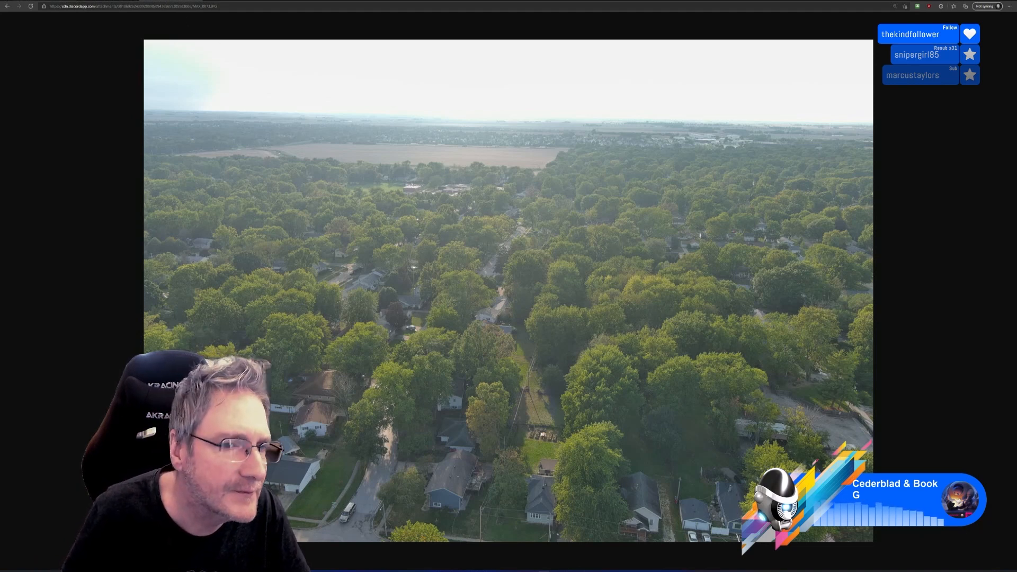
Compare the open photos of the football stadium, the baseball field and the tree-covered neighbourhood
key(ctrl+Tab)
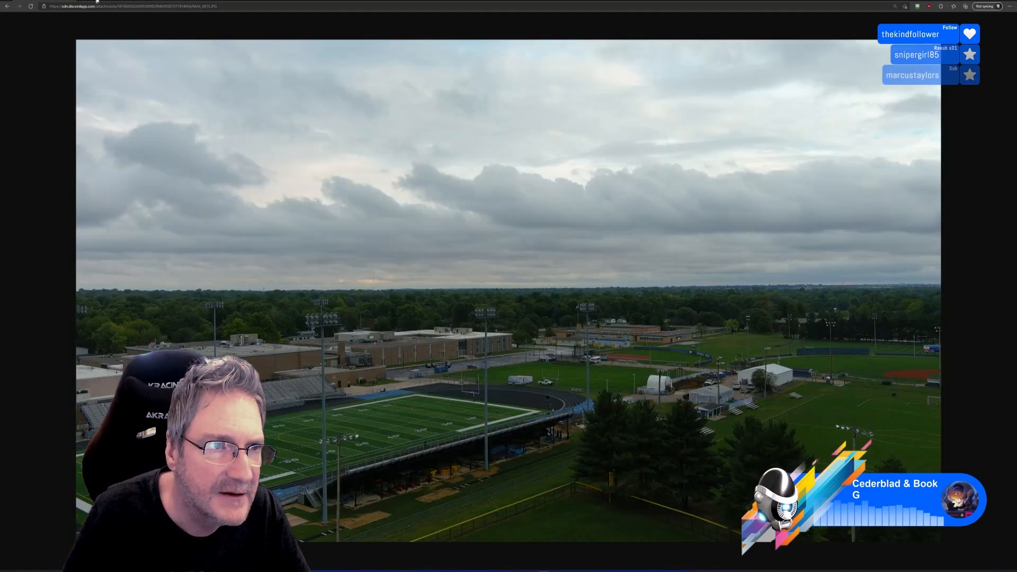
key(ctrl+Tab)
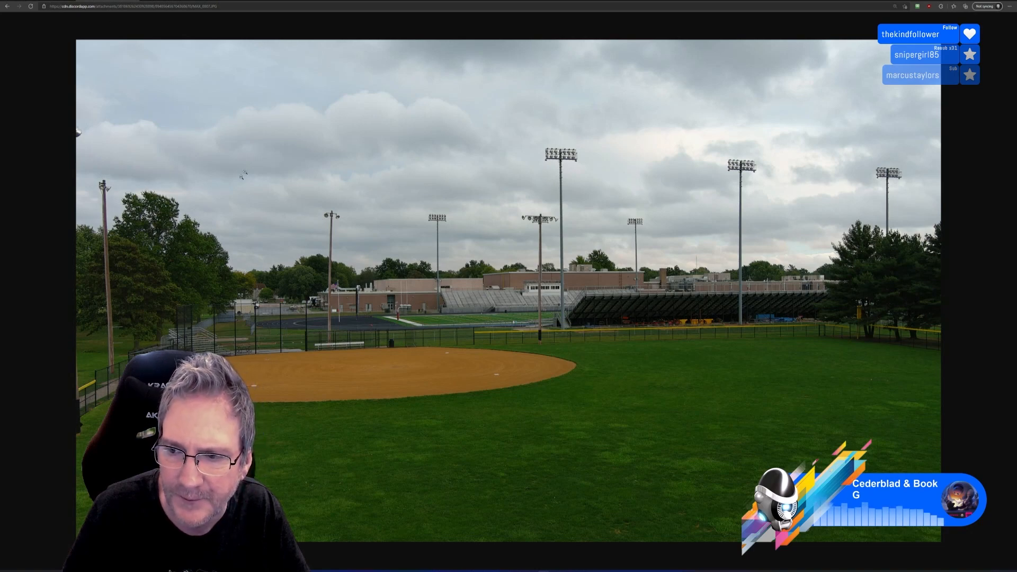
key(ctrl+Tab)
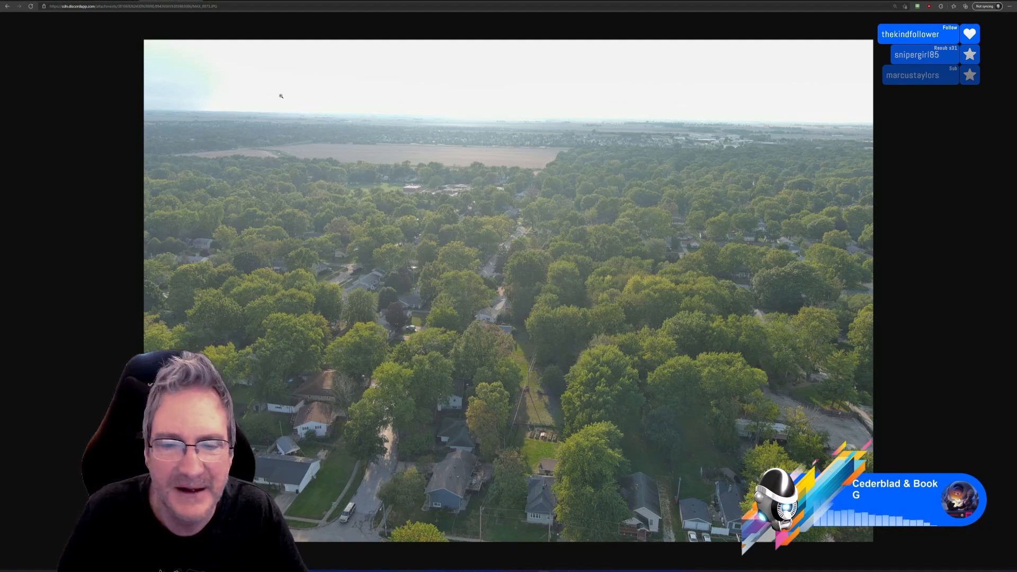
click(53, 1)
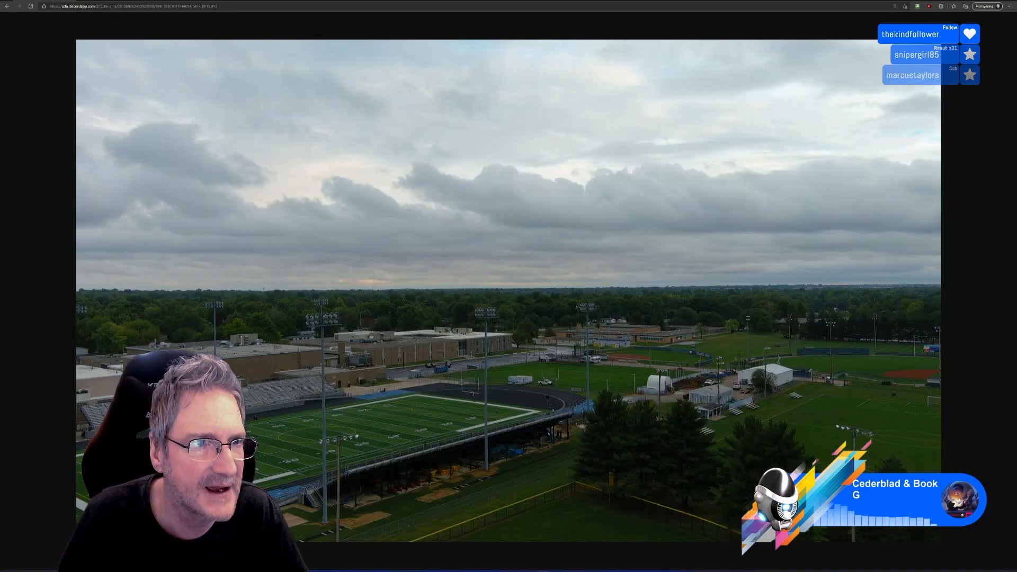
click(106, 1)
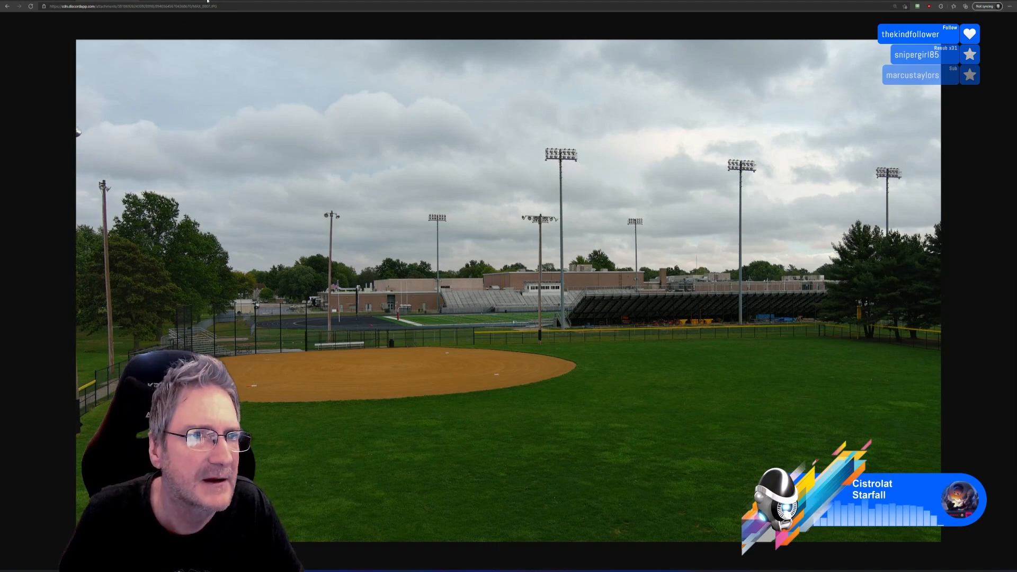
Open the copied ArtStation image link in a new tab and enlarge the picture of the two curved blades
key(ctrl+t)
key(ctrl+v)
key(Return)
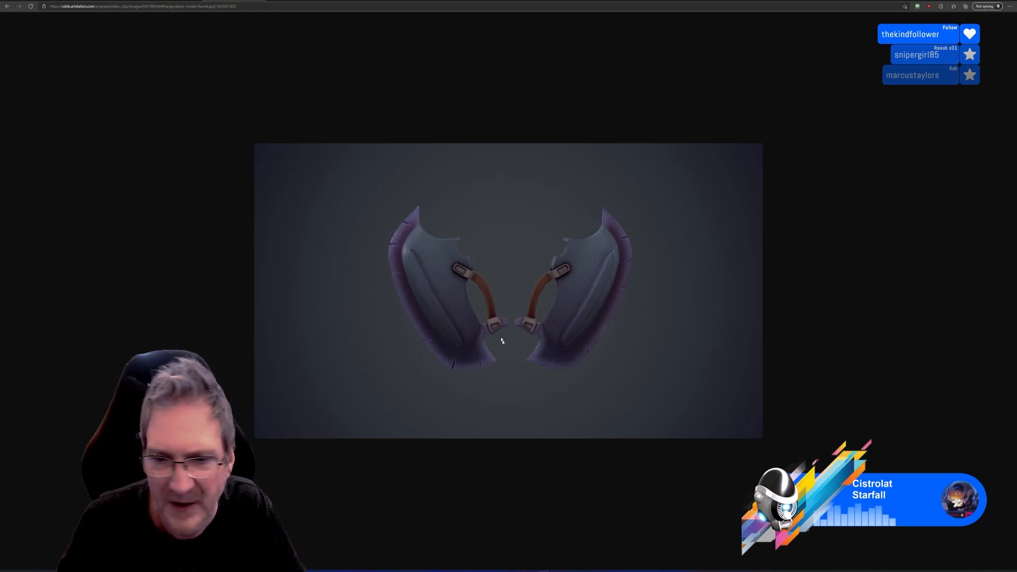
ctrl+scroll(578, 345, up, 2)
ctrl+scroll(579, 347, up, 3)
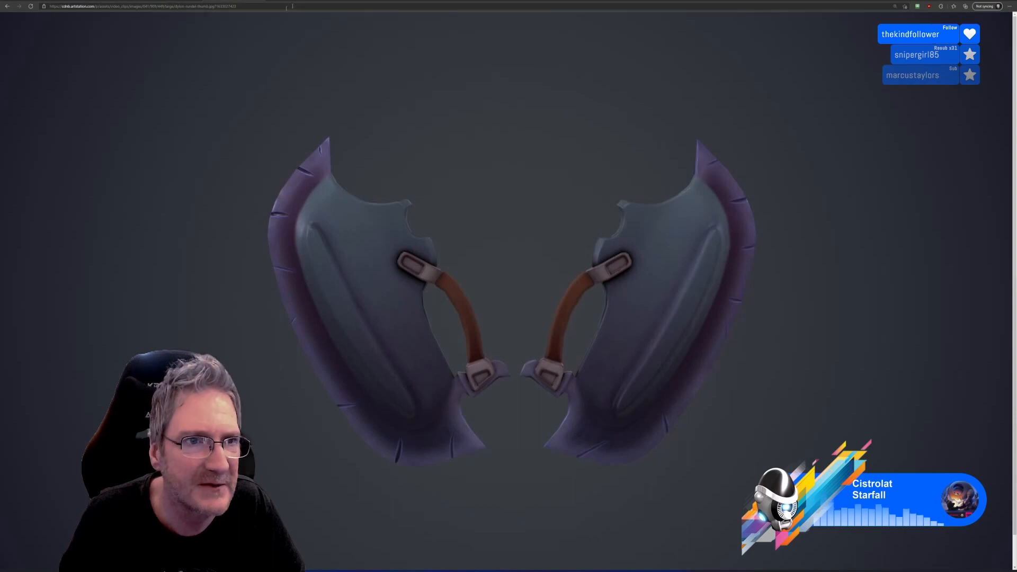
Open the copied ArtStation shotgun image link in a new tab, and go to the artwork page "Remington 870 12ga shotgun"
key(ctrl+t)
key(ctrl+v)
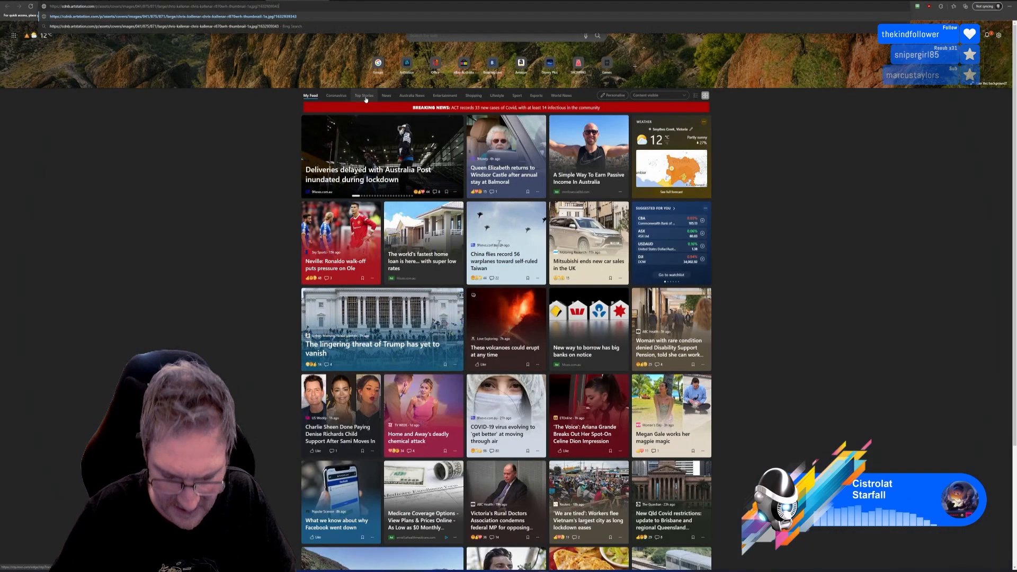
key(Return)
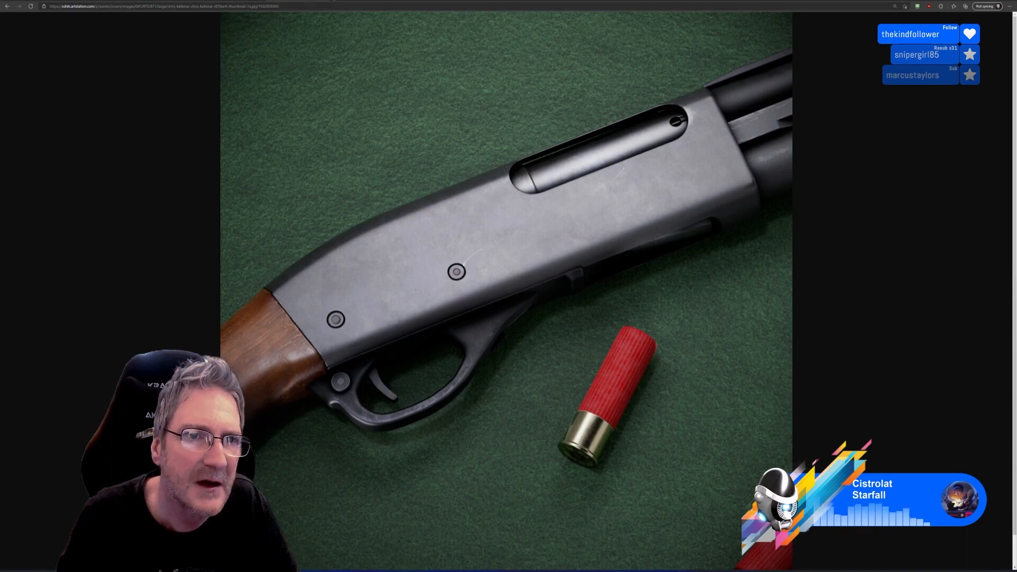
click(334, 0)
text(https://www.artstation.com/artwork/D5rV2A)
key(Return)
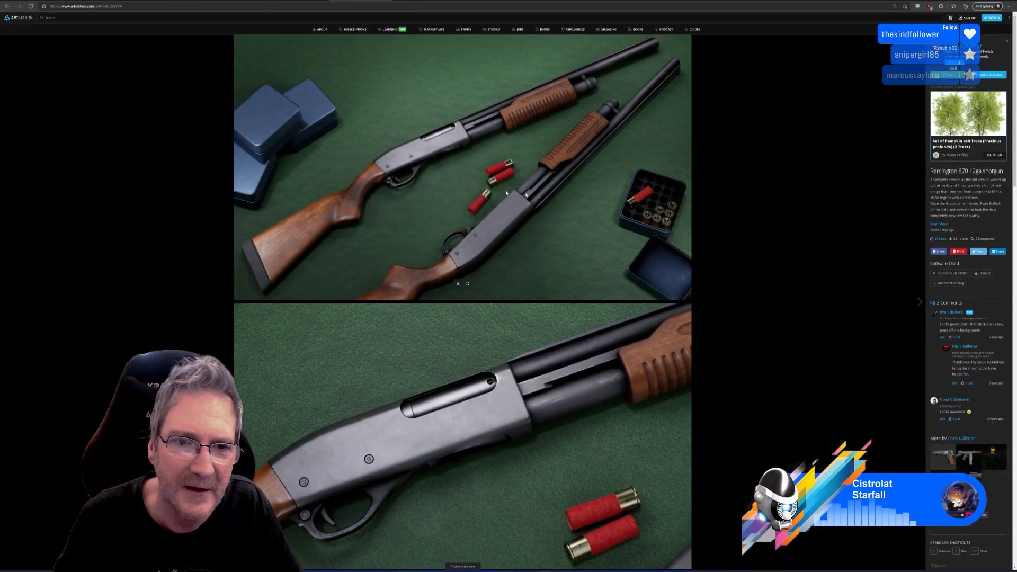
View the picture of the two shotguns and the close-up of the receiver at full size, and return to the artwork page
click(467, 284)
ctrl+scroll(524, 303, up, 4)
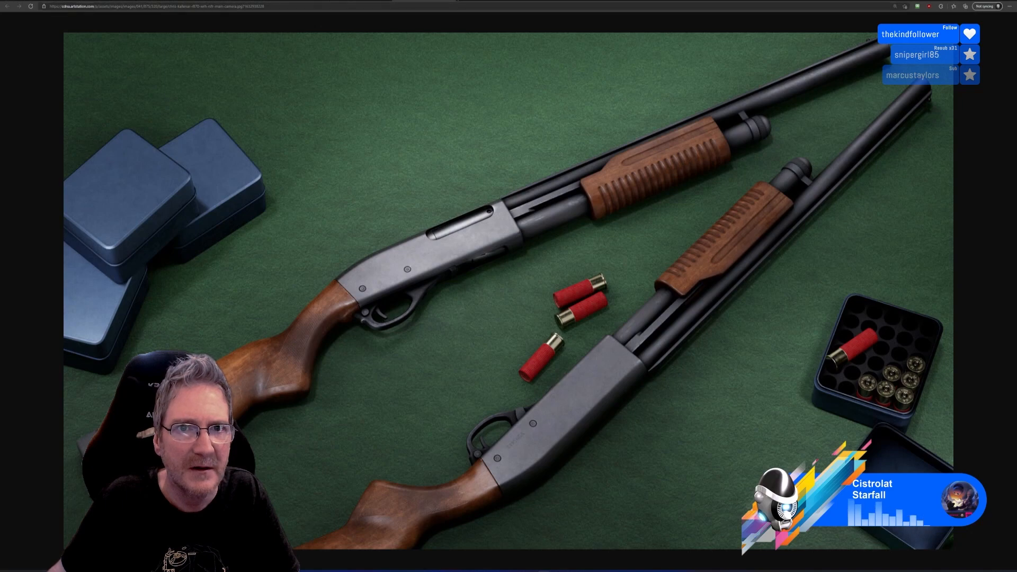
click(450, 1)
scroll(565, 229, down, 3)
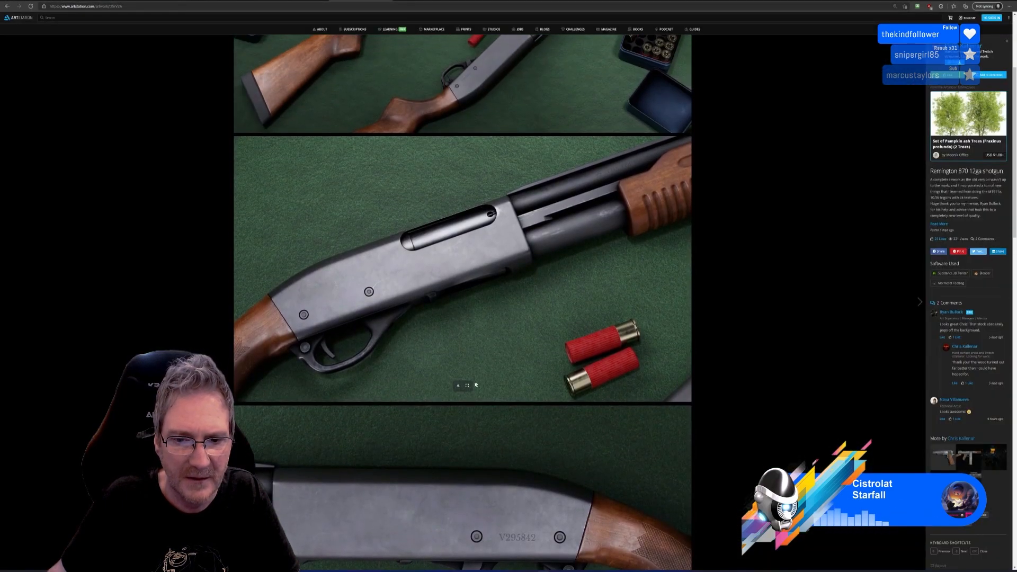
click(476, 385)
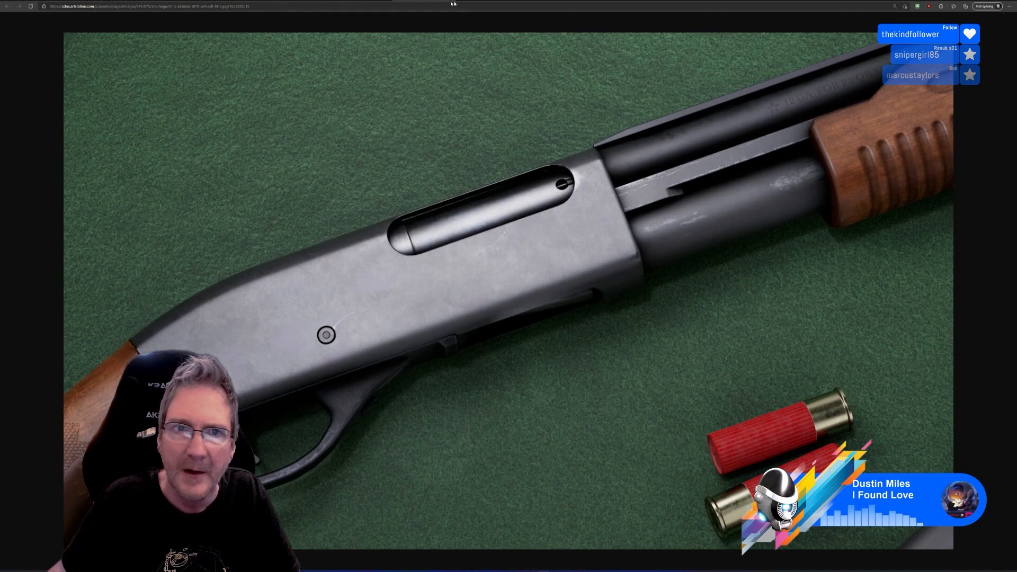
key(alt+Left)
View the close-up of the engraved receiver and the side view on the green table at full size, and return to the artwork page
scroll(543, 203, down, 5)
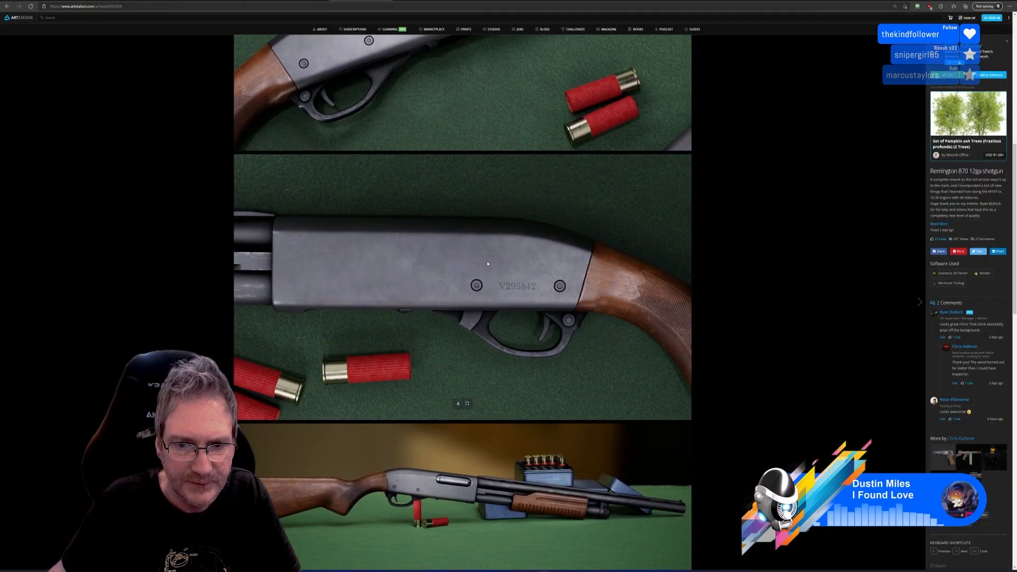
click(467, 404)
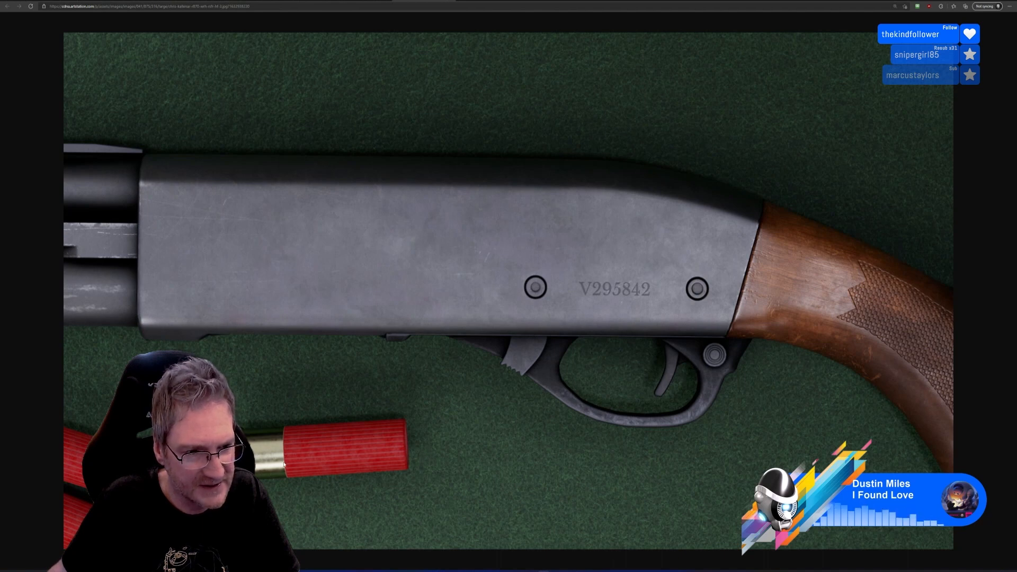
click(453, 1)
scroll(504, 261, down, 5)
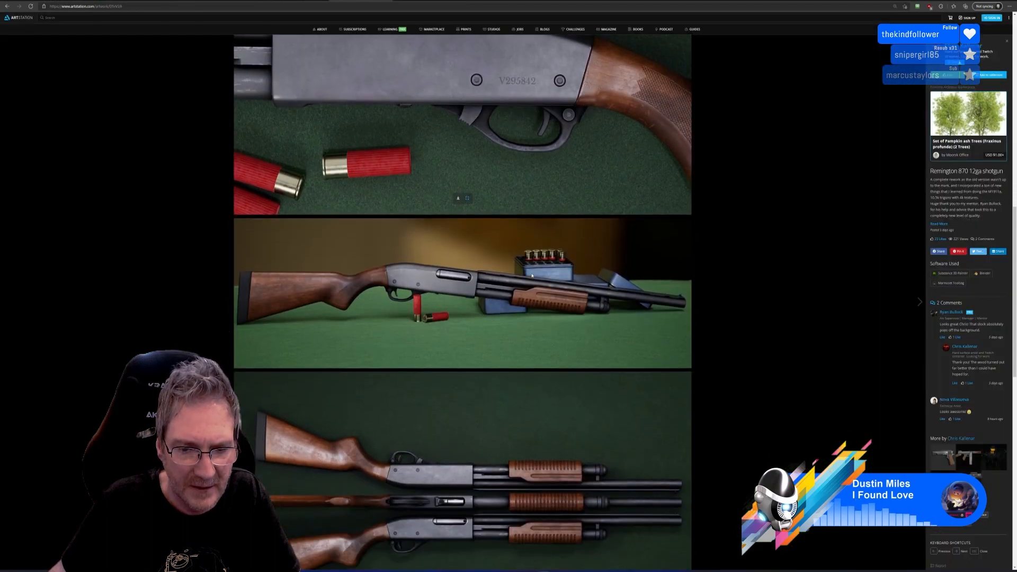
click(466, 307)
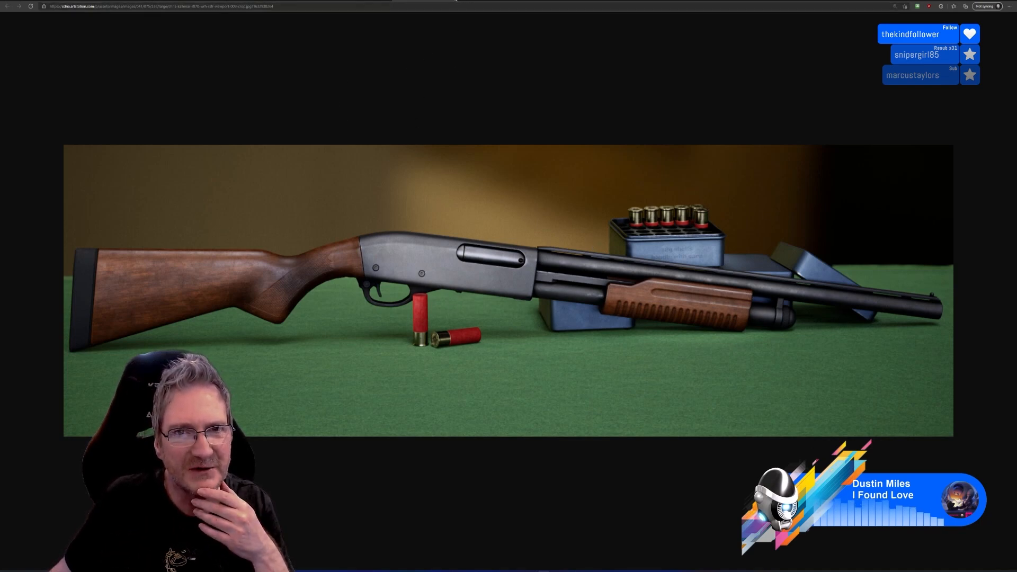
key(alt+Left)
View the render of the three shotgun angles at full size, and examine the wireframe and high-poly renders below it
scroll(384, 285, down, 3)
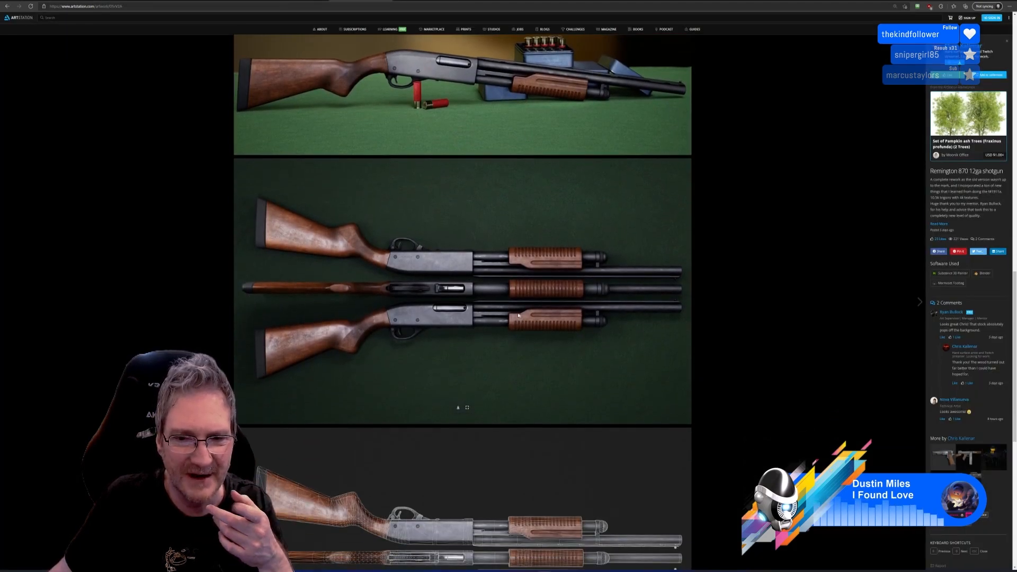
click(467, 408)
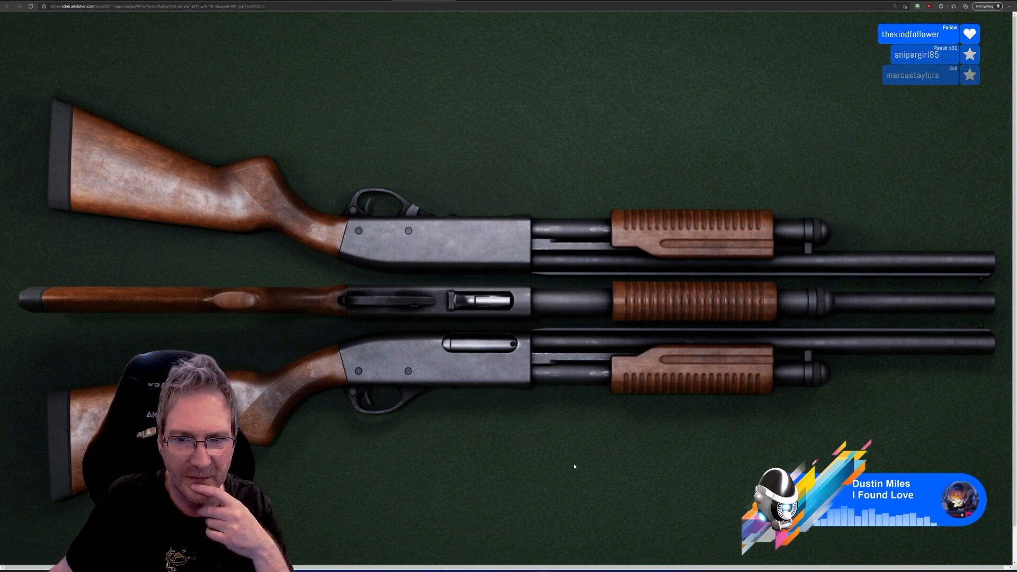
click(451, 2)
scroll(533, 221, down, 5)
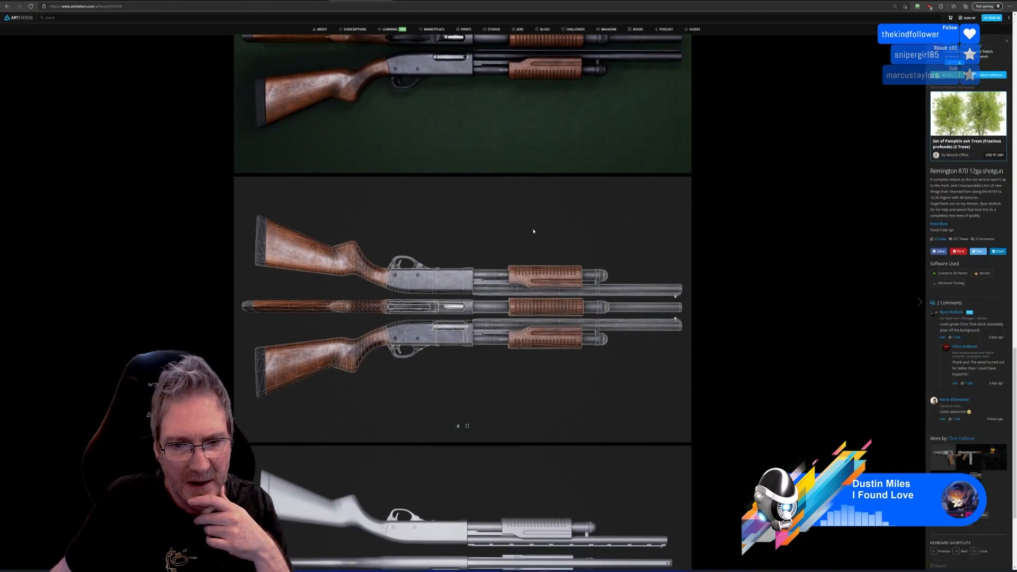
scroll(534, 232, down, 3)
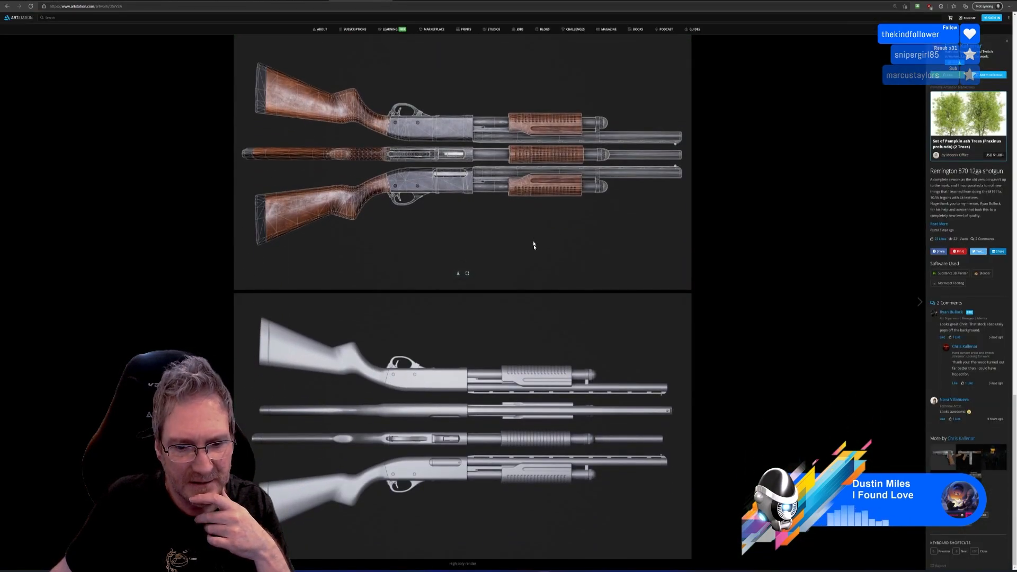
scroll(534, 245, up, 15)
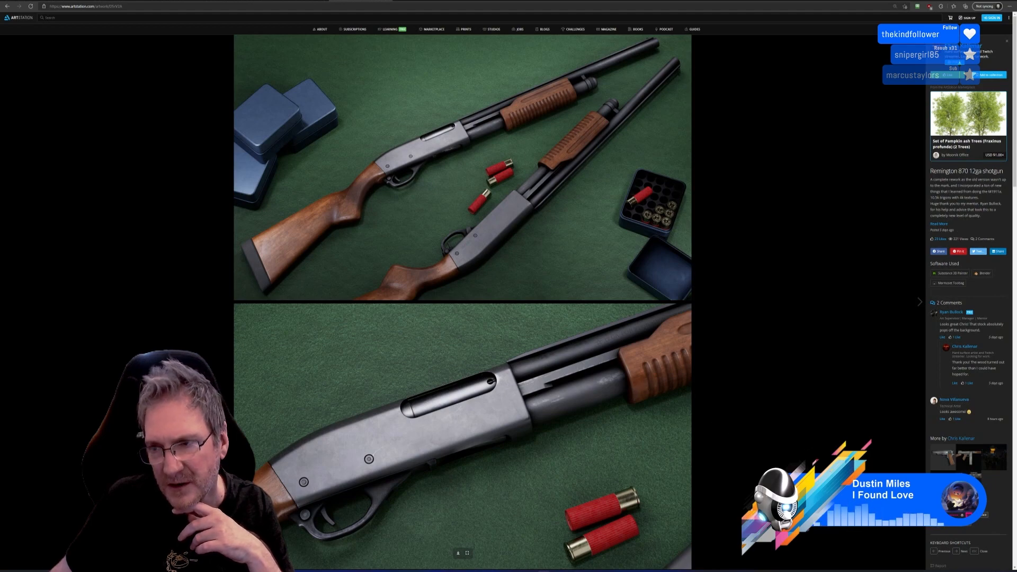
Open the same artist's artwork "M1911A Pistol - Rework" and look through its textured, wireframe and high-poly renders
click(945, 459)
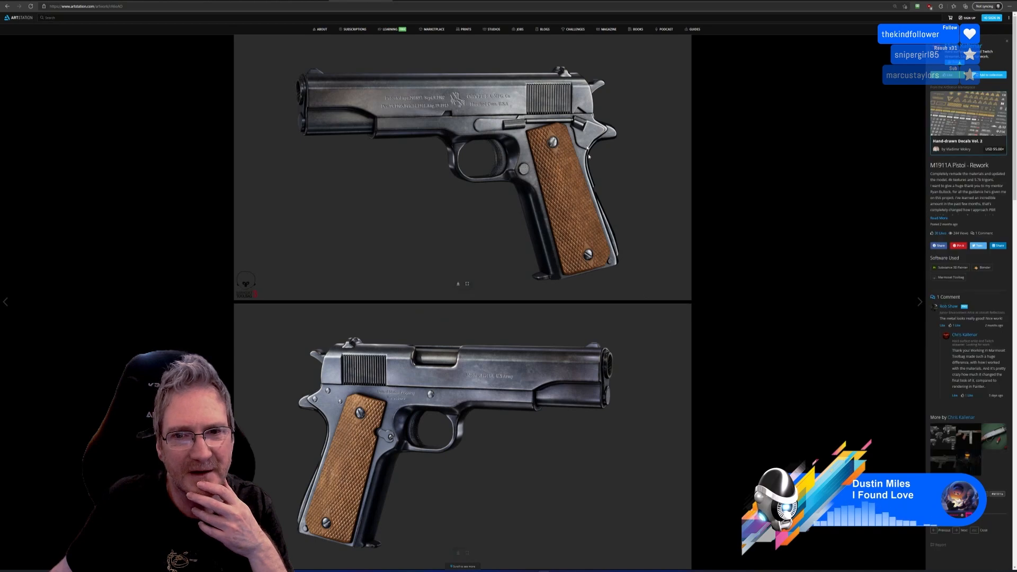
scroll(500, 386, down, 6)
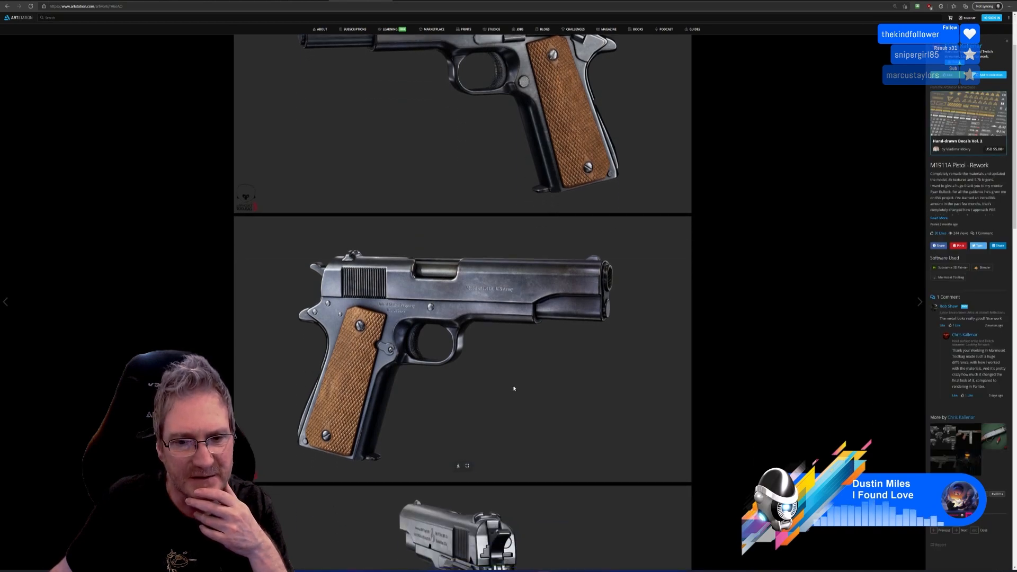
scroll(534, 387, down, 10)
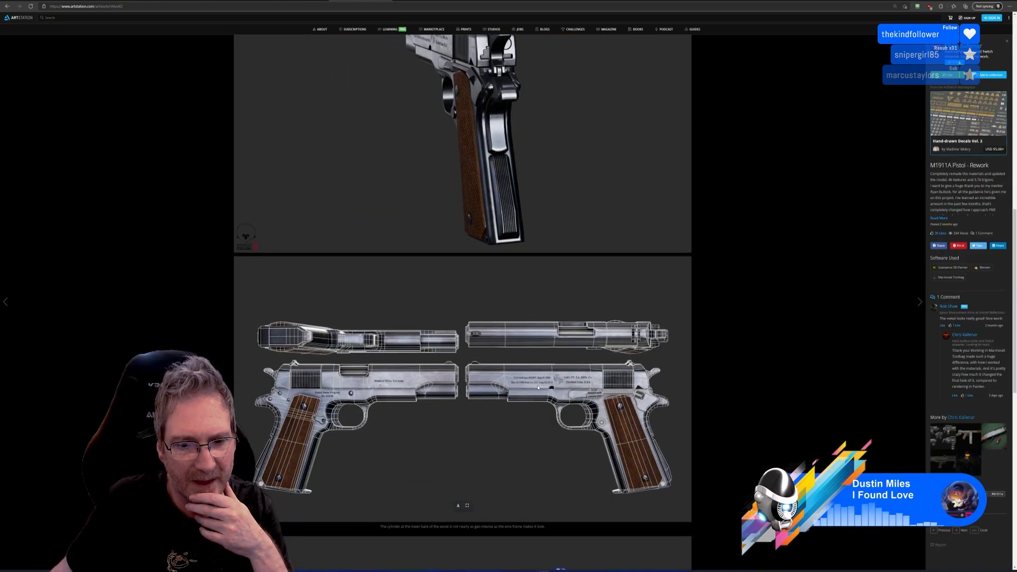
scroll(539, 387, down, 6)
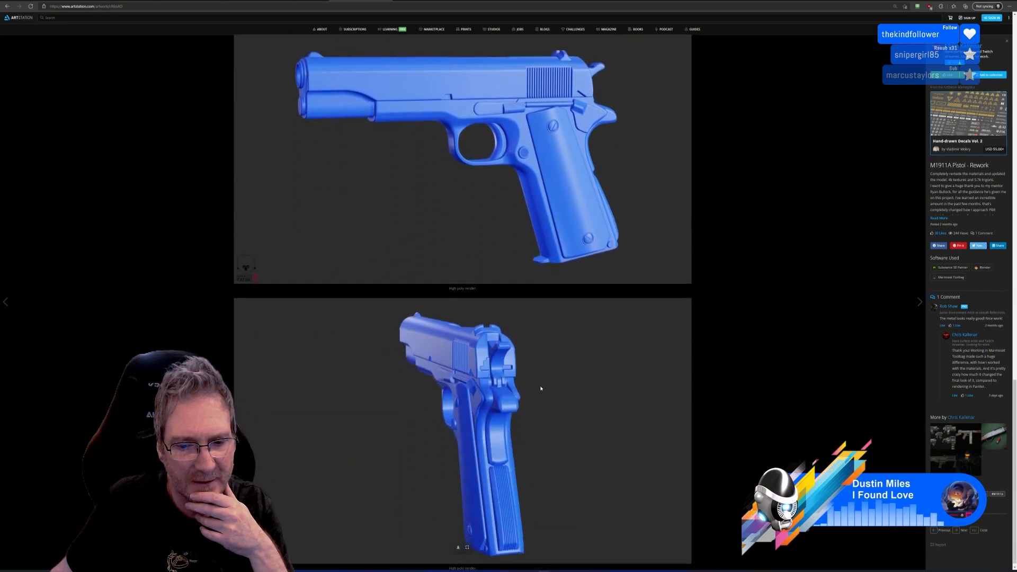
scroll(542, 385, up, 17)
scroll(541, 385, up, 6)
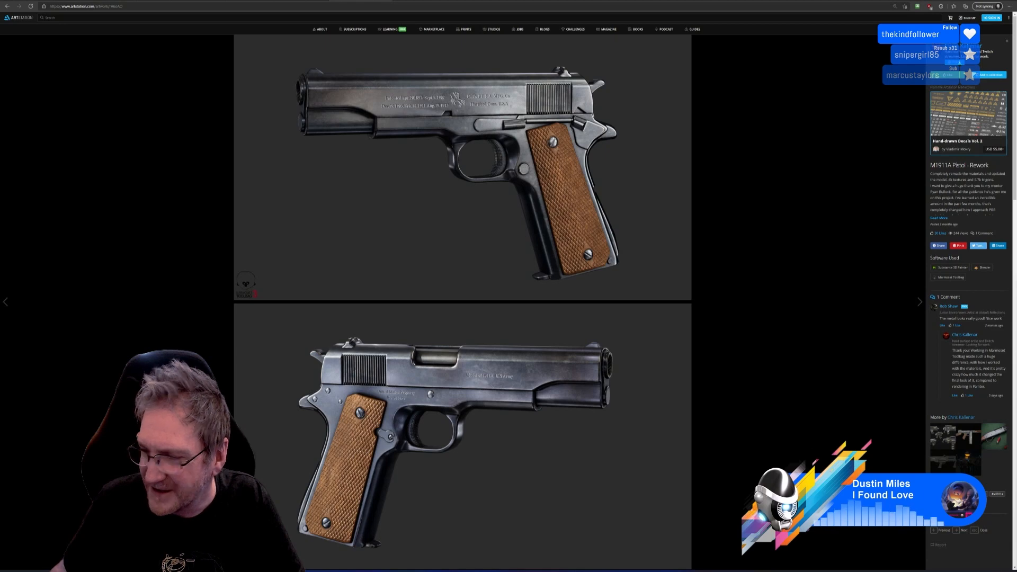
Open the copied Discord link to the node graph image in a new tab and enlarge the graph
key(ctrl+t)
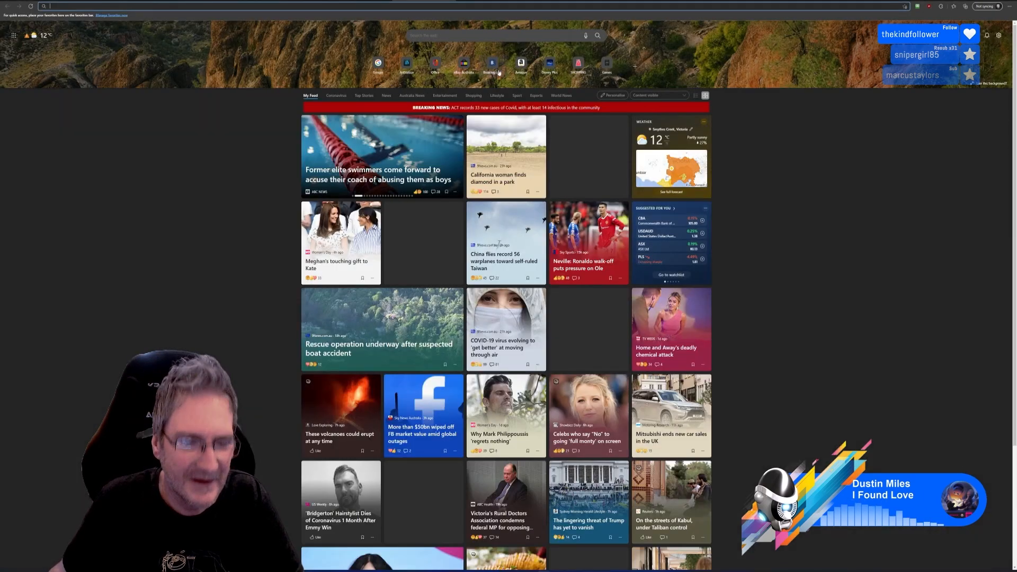
key(ctrl+v)
key(Return)
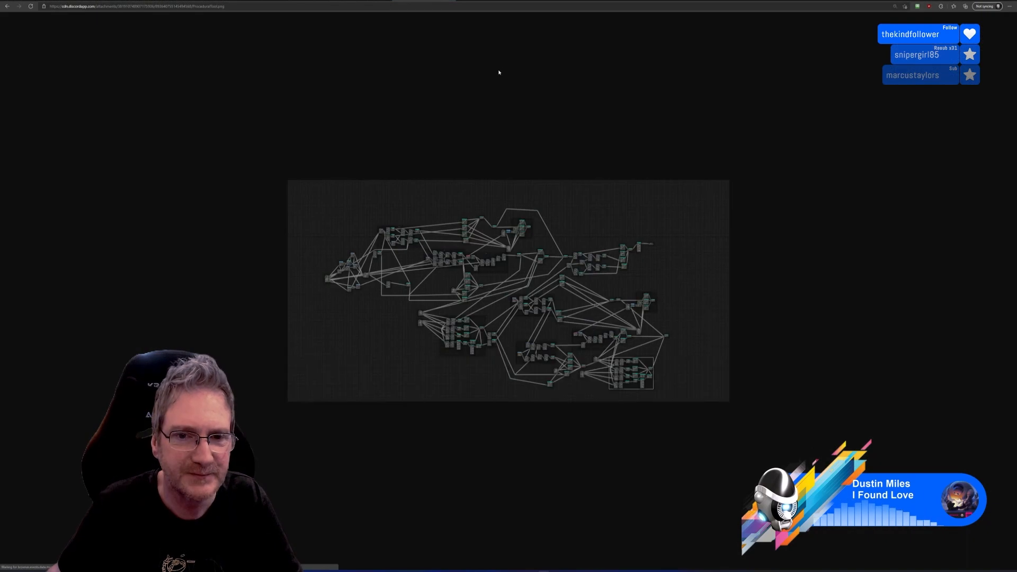
ctrl+scroll(598, 307, up, 2)
ctrl+scroll(597, 306, up, 3)
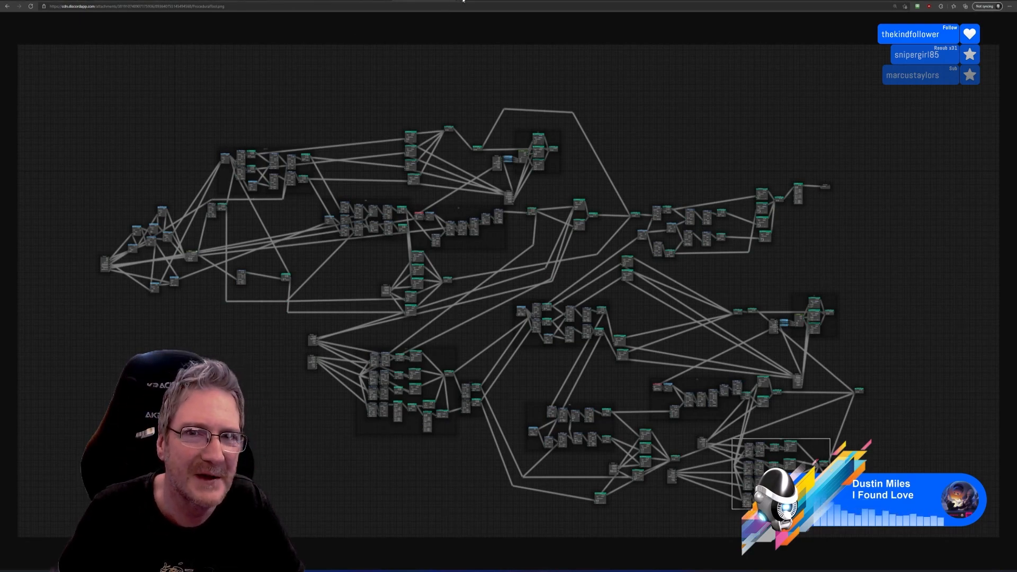
Open the copied Discord link to the glowing one-eyed creature picture in a new tab and adjust its zoom
key(ctrl+t)
key(ctrl+v)
key(Return)
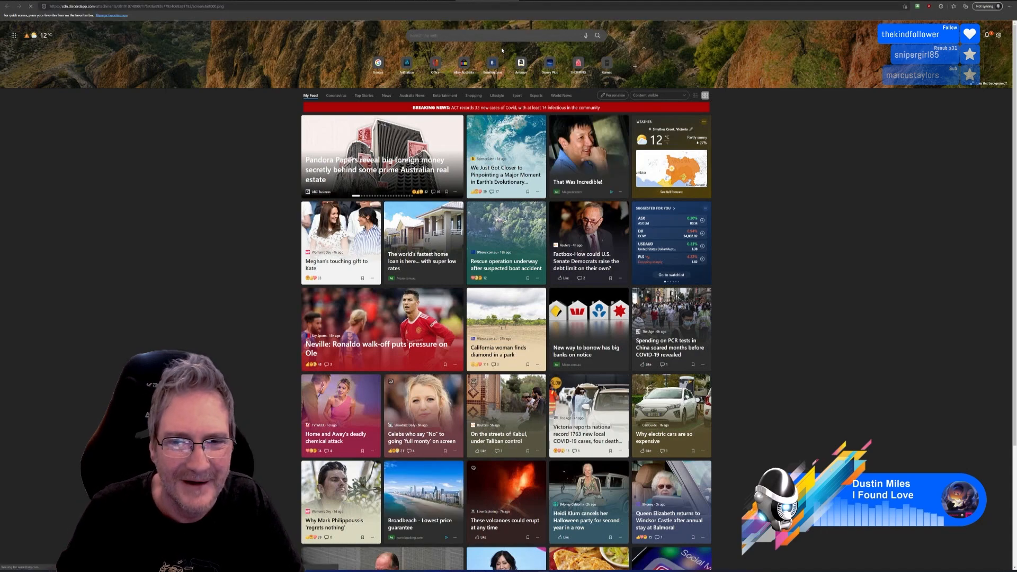
ctrl+scroll(615, 290, down, 1)
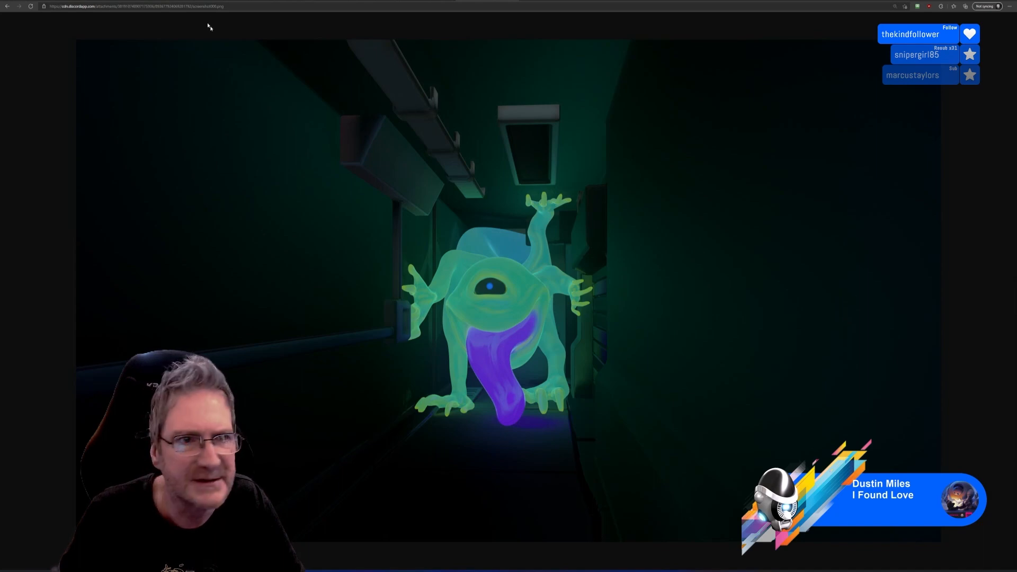
Open the copied Discord link to the scanned parking lot picture in a new tab
key(ctrl+t)
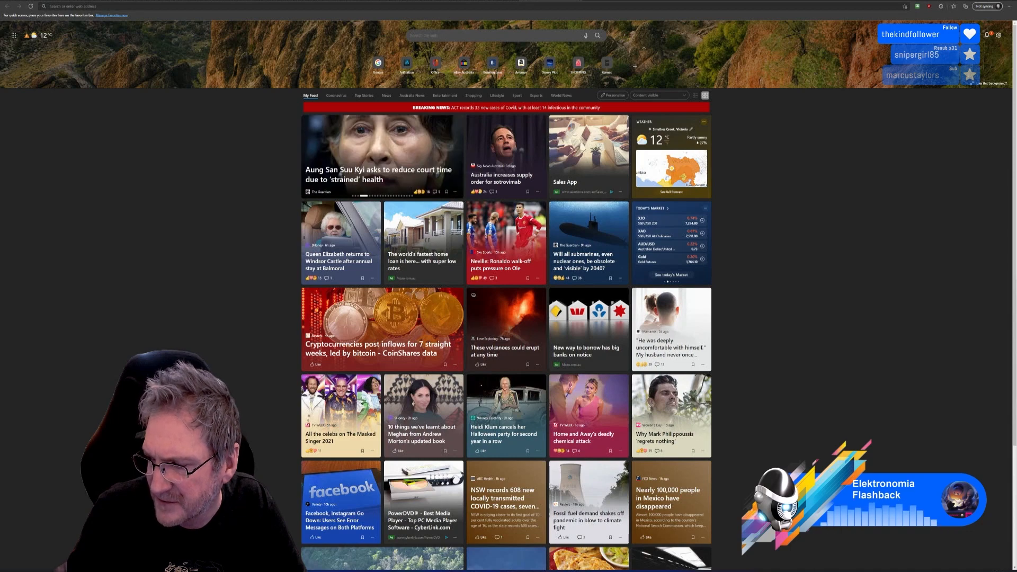
click(111, 6)
key(ctrl+v)
key(Return)
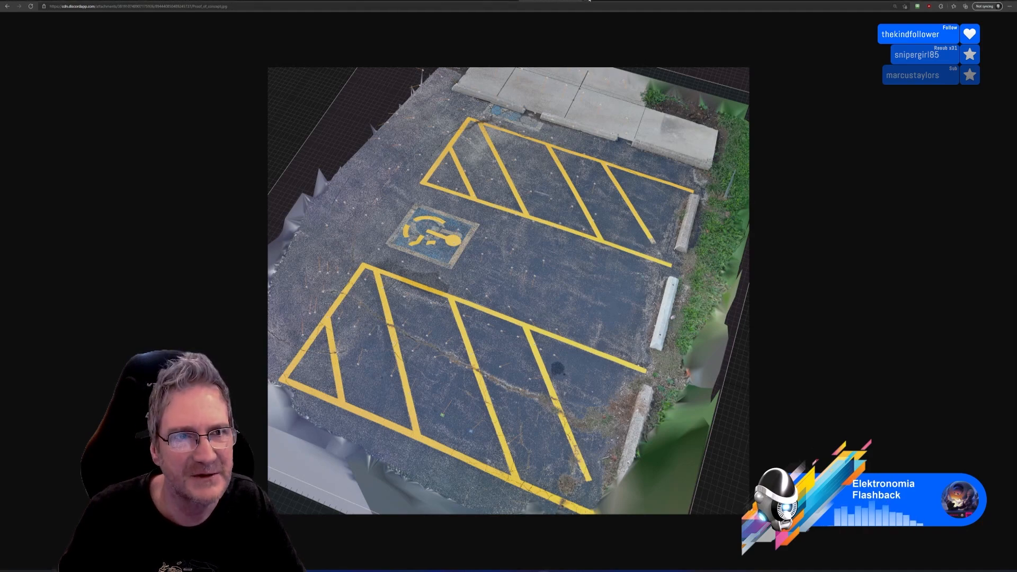
Open the copied Discord link to the sculpted one-eyed head with the long tongue in a new tab and enlarge it
key(ctrl+t)
key(ctrl+v)
key(Return)
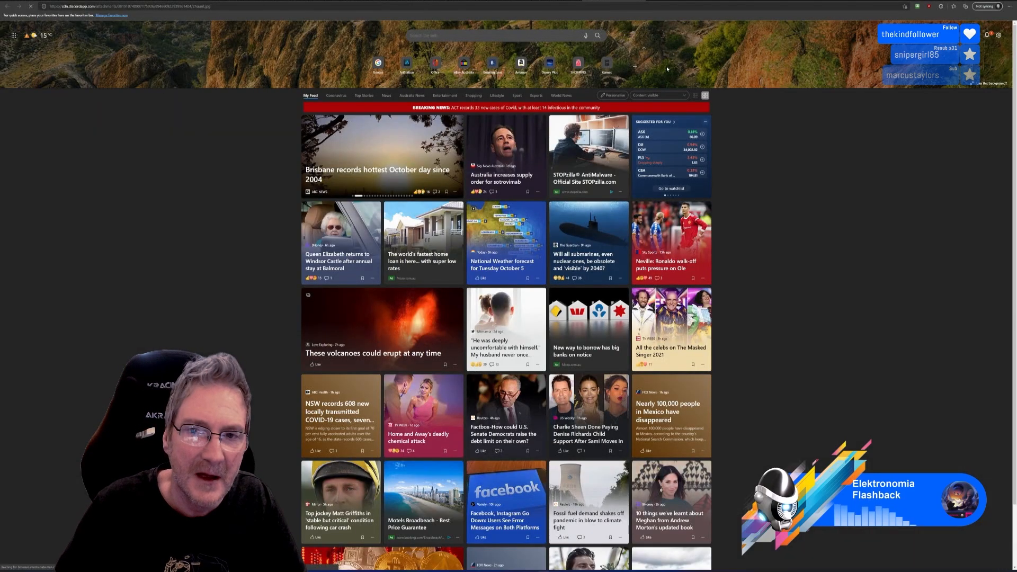
ctrl+scroll(638, 307, up, 6)
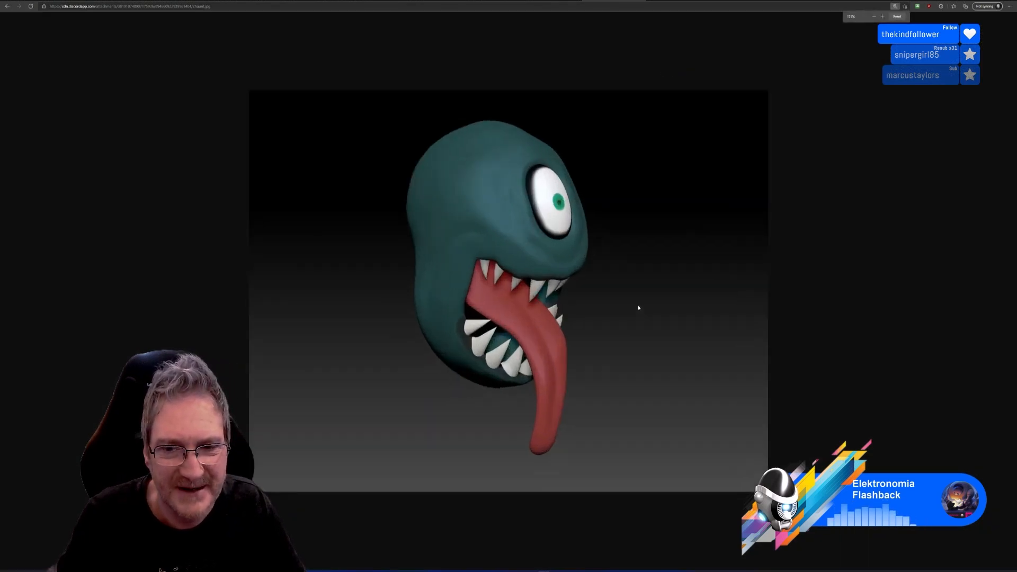